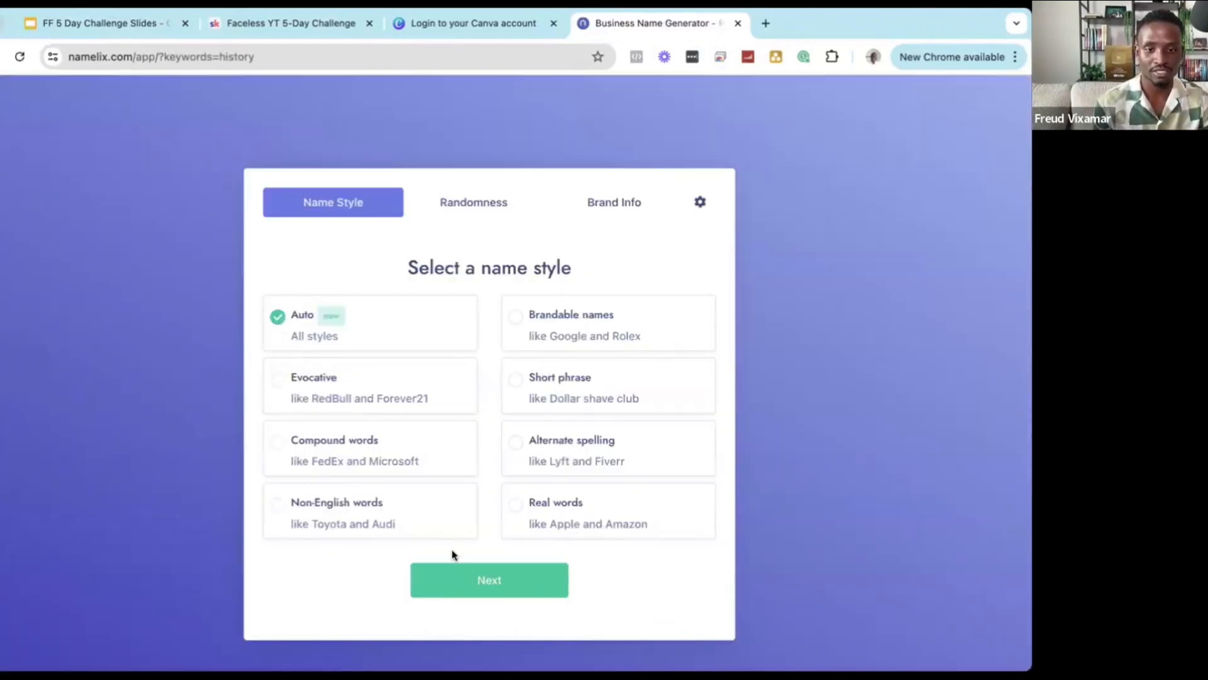
Generate Namelix name ideas for 'history' with Auto style and Medium randomness.
{"action": "left_click", "coordinate": [468, 579]}
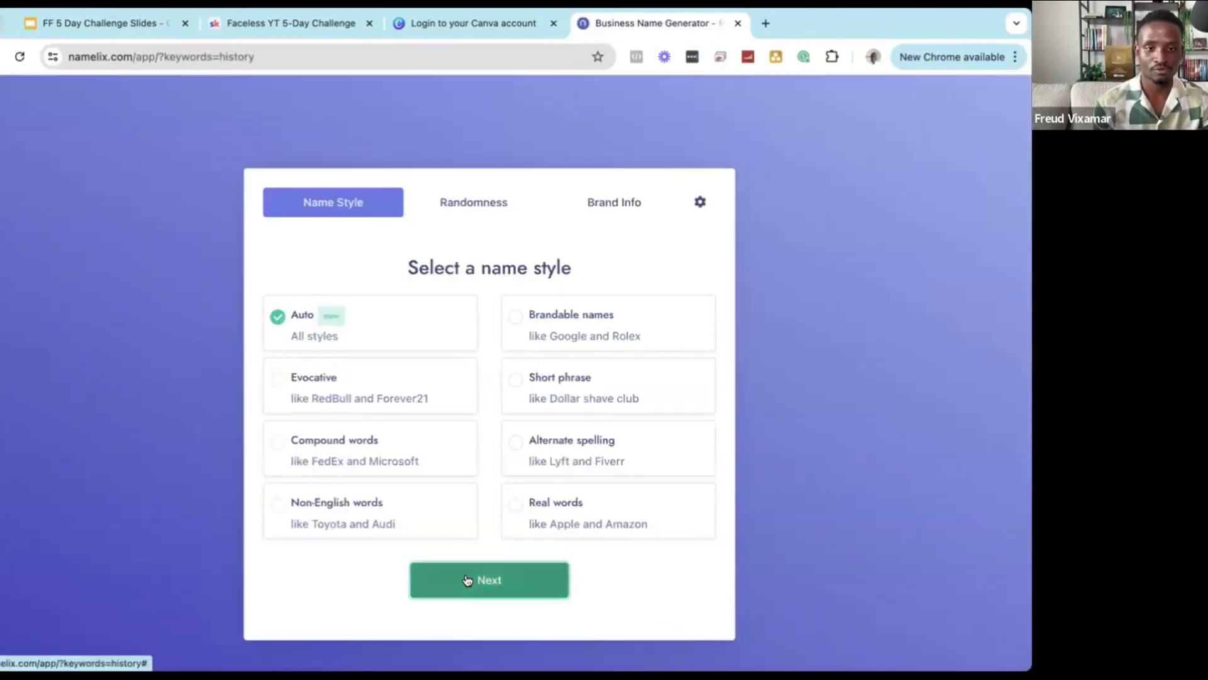
{"action": "left_click", "coordinate": [511, 578]}
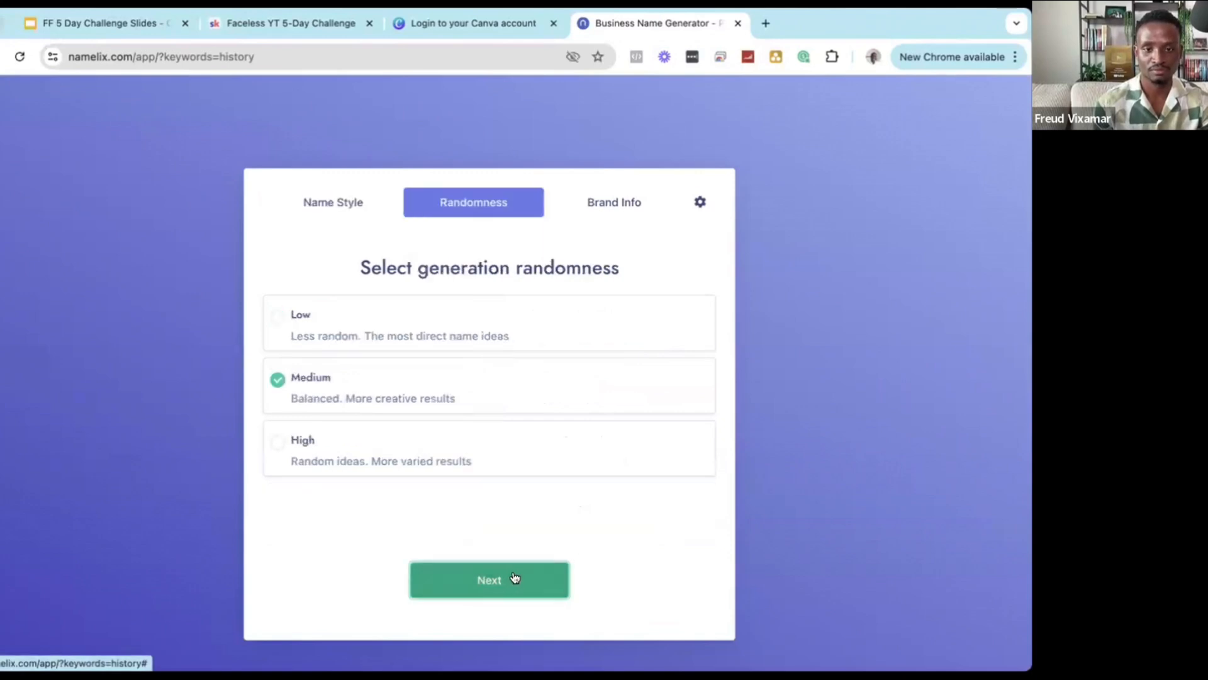
{"action": "left_click", "coordinate": [481, 593]}
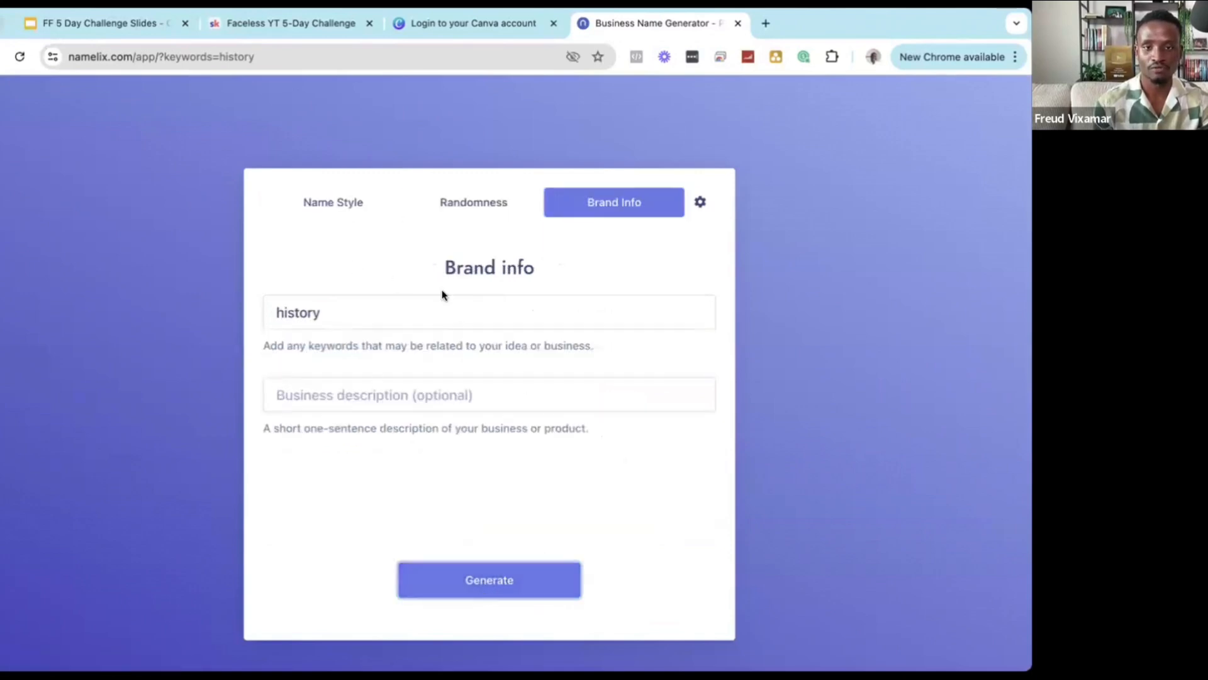
{"action": "left_click", "coordinate": [493, 574]}
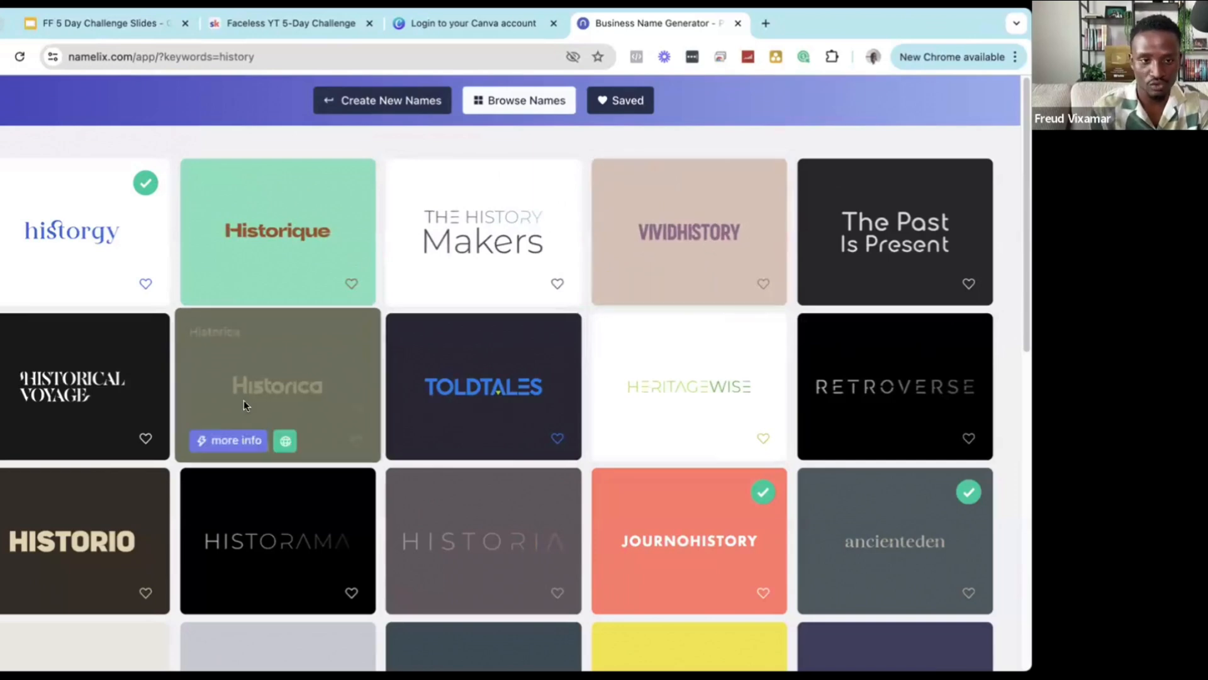
Browse the generated names and open the Historique logo idea in Brandmark.
{"action": "scroll", "coordinate": [311, 403], "scroll_direction": "down", "scroll_amount": 1}
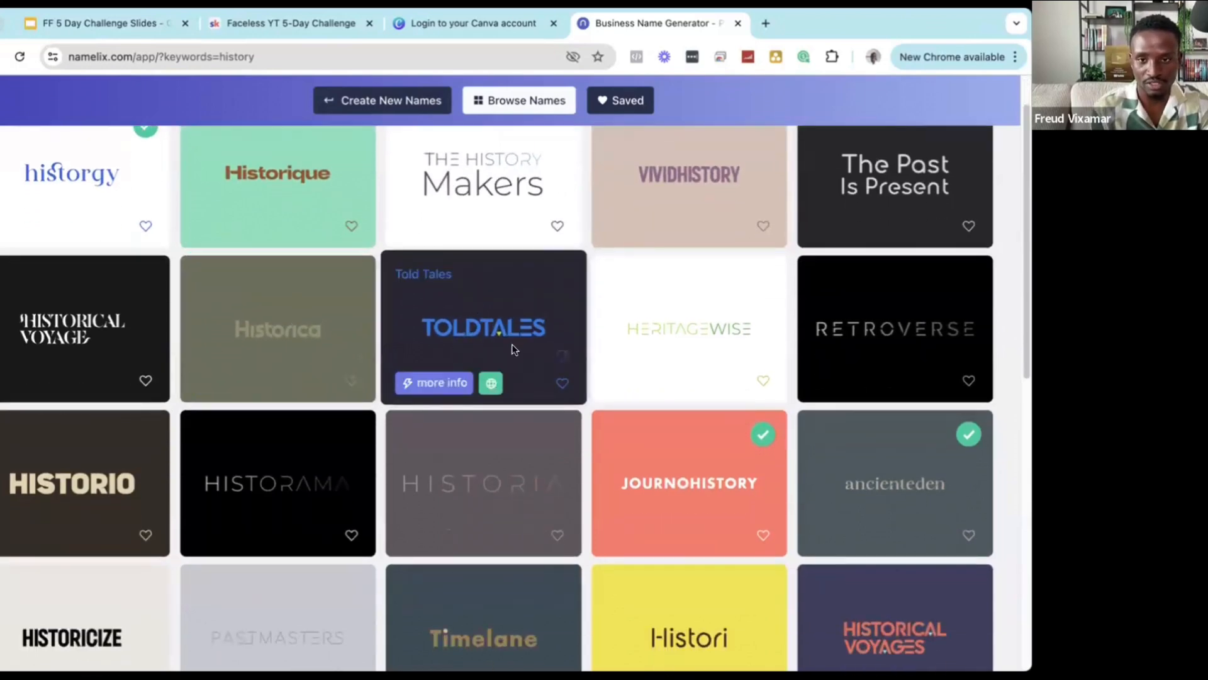
{"action": "scroll", "coordinate": [515, 349], "scroll_direction": "down", "scroll_amount": 1}
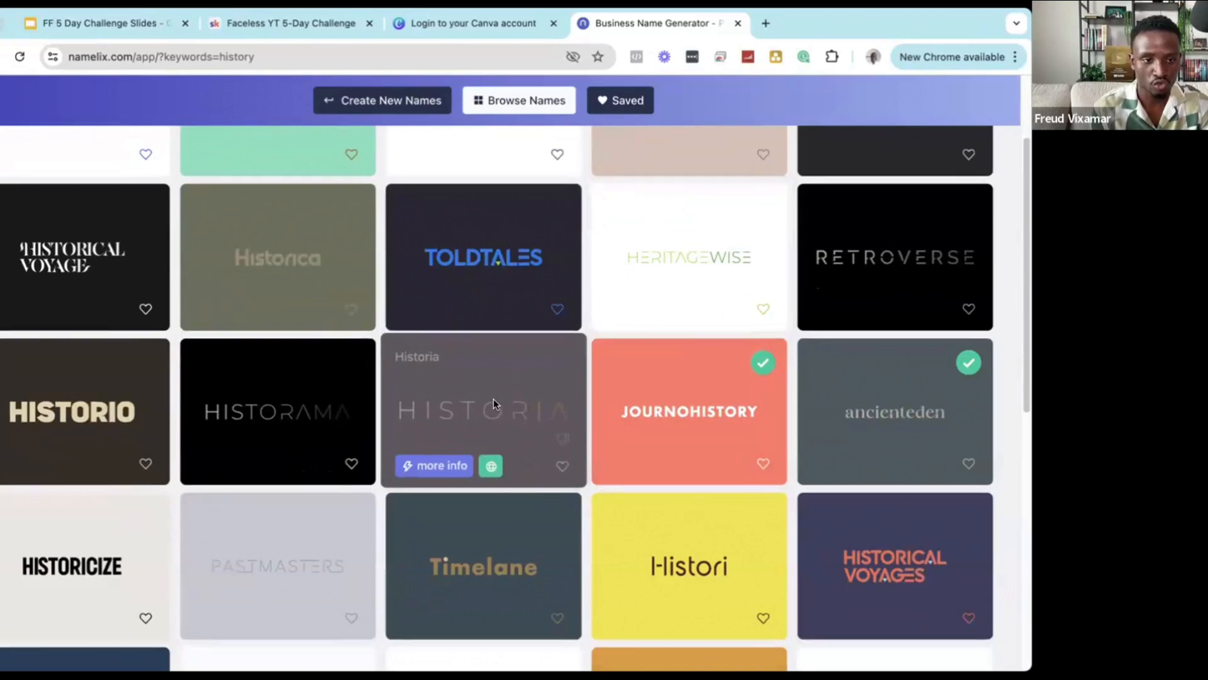
{"action": "scroll", "coordinate": [208, 409], "scroll_direction": "down", "scroll_amount": 2}
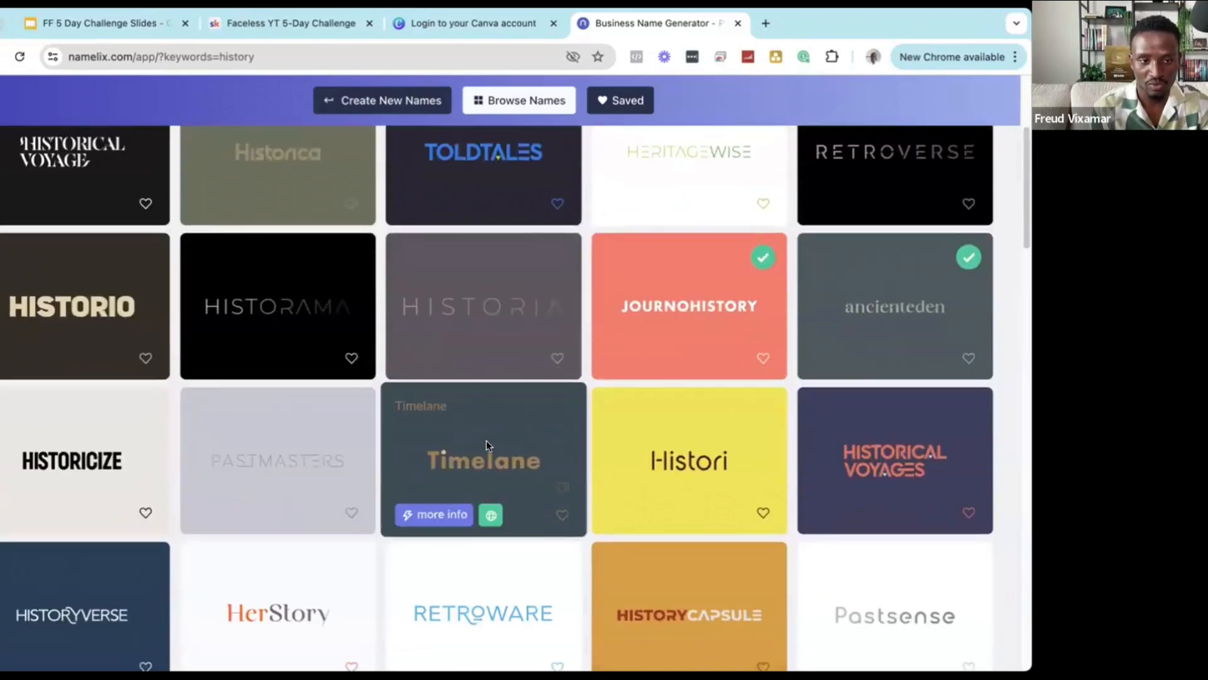
{"action": "scroll", "coordinate": [486, 440], "scroll_direction": "down", "scroll_amount": 2}
{"action": "scroll", "coordinate": [506, 494], "scroll_direction": "up", "scroll_amount": 5}
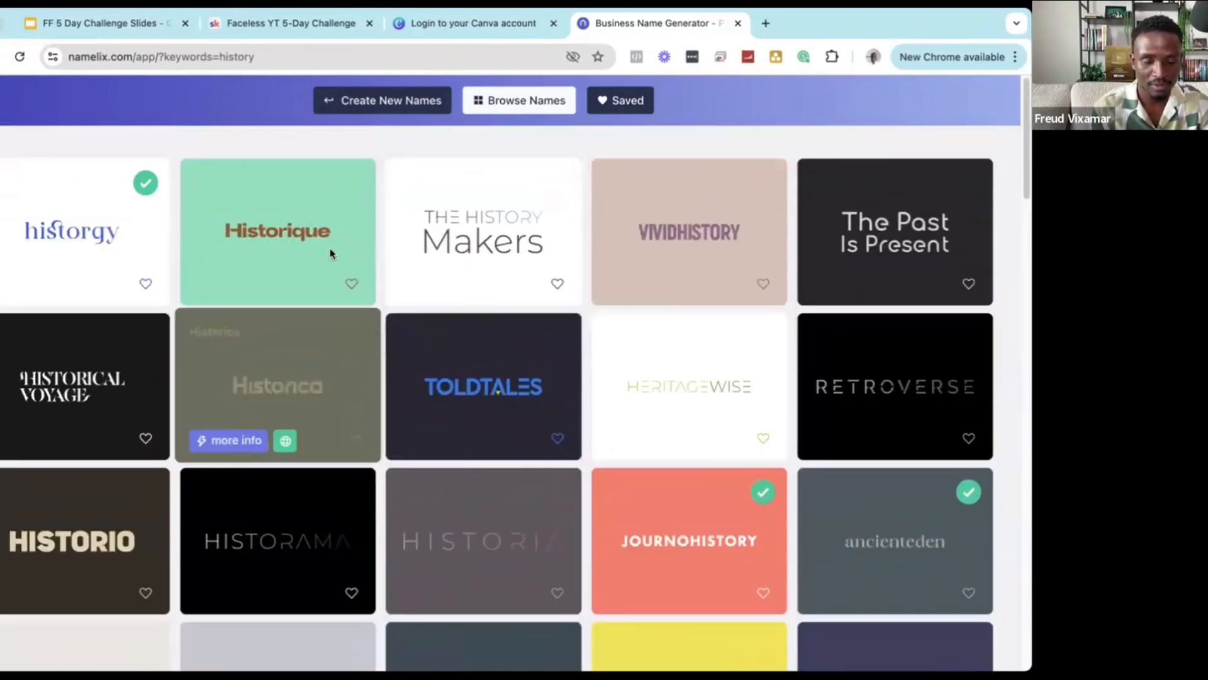
{"action": "left_click", "coordinate": [275, 236]}
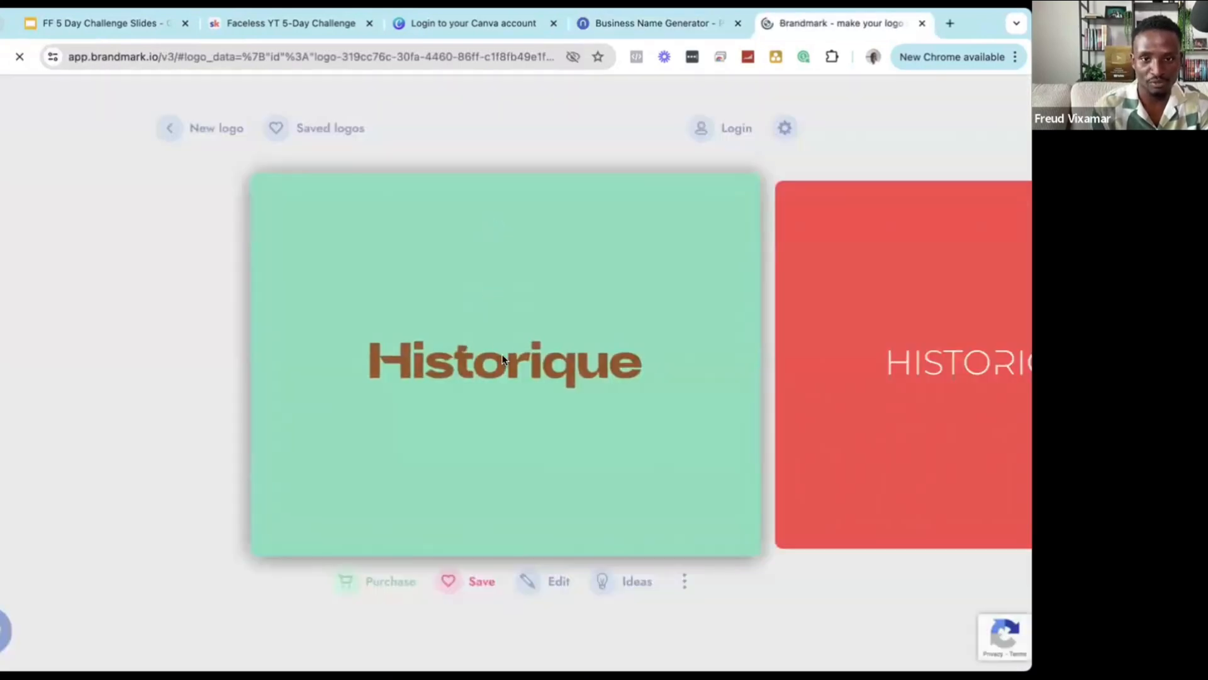
Preview the Historique logo full-page and load YouTube in a new tab.
{"action": "left_click", "coordinate": [506, 357]}
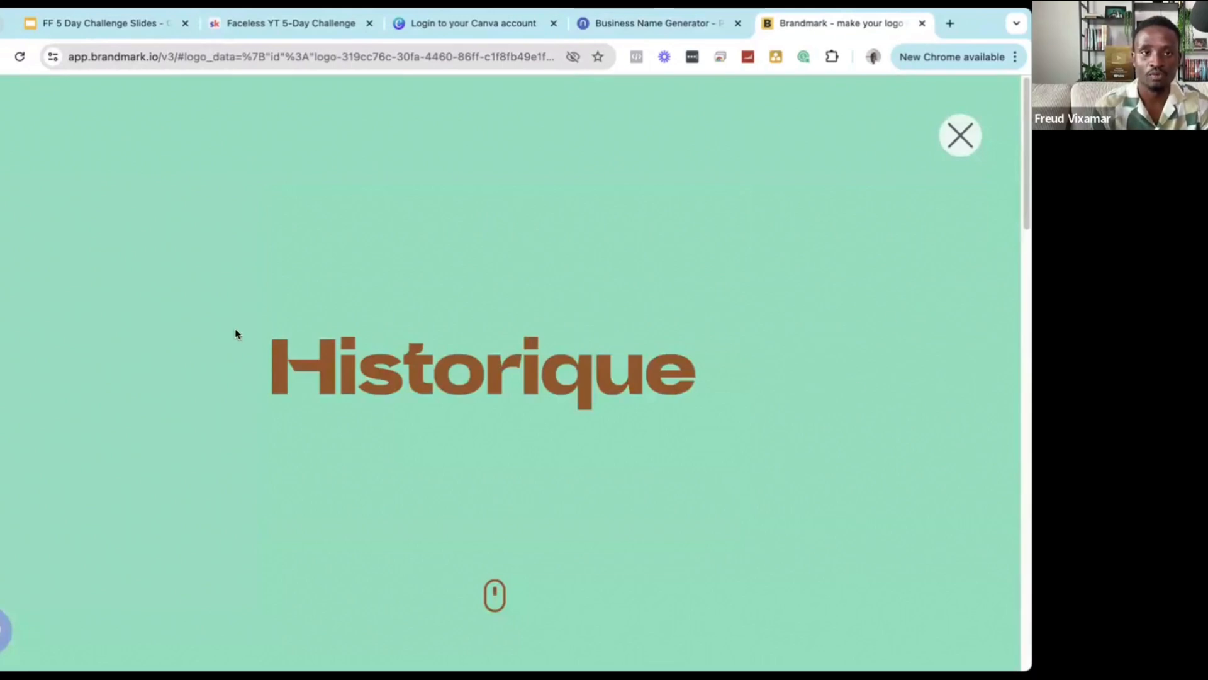
{"action": "left_click", "coordinate": [949, 23]}
{"action": "type", "text": "you"}
{"action": "key", "text": "Return"}
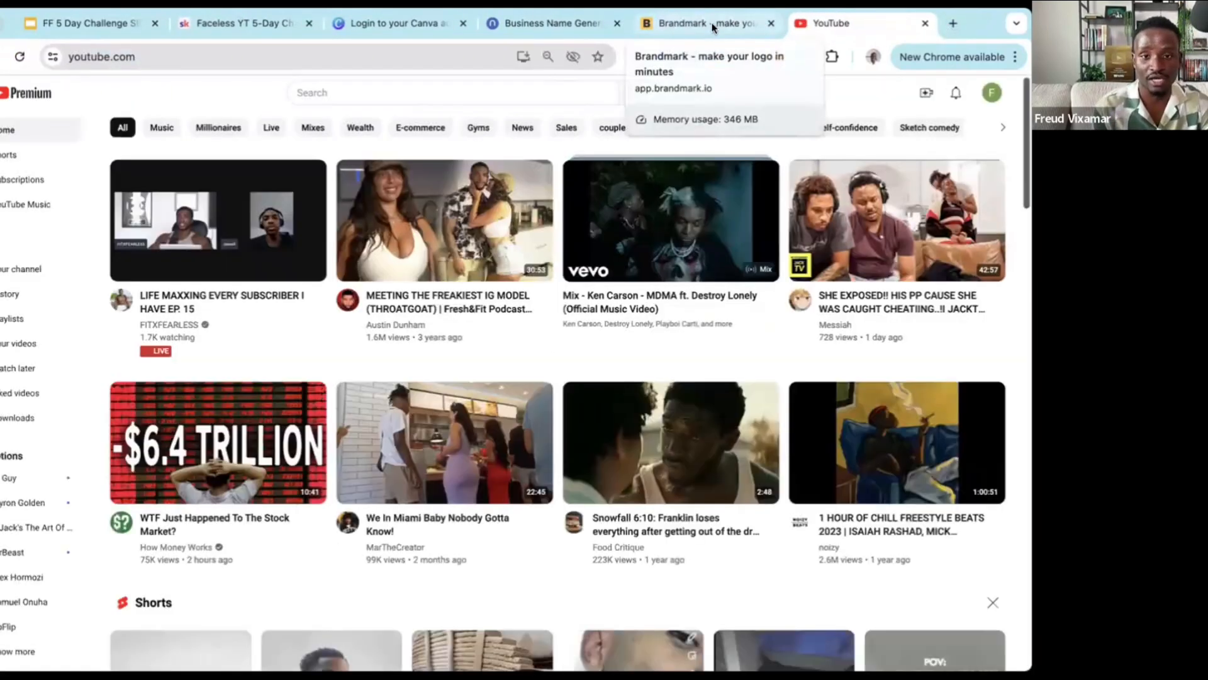
Type 'Hostorique' in the Brandmark tab's address bar and copy it.
{"action": "left_click", "coordinate": [711, 23]}
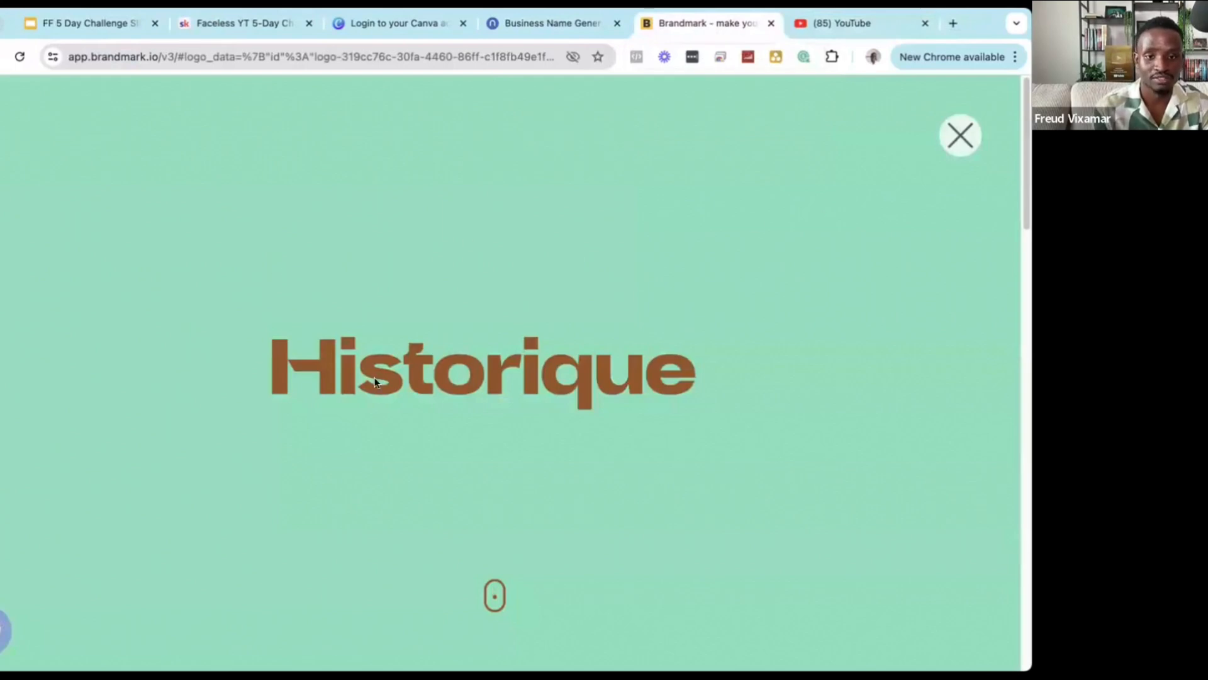
{"action": "left_click", "coordinate": [275, 54]}
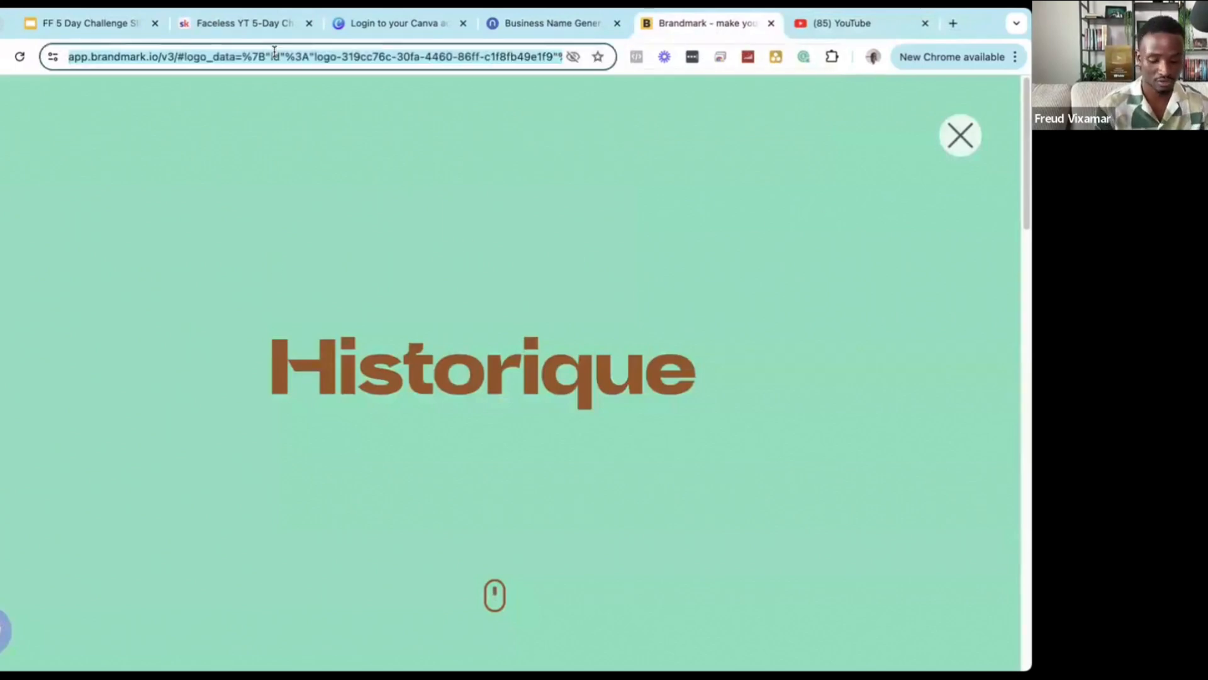
{"action": "type", "text": "Hosto"}
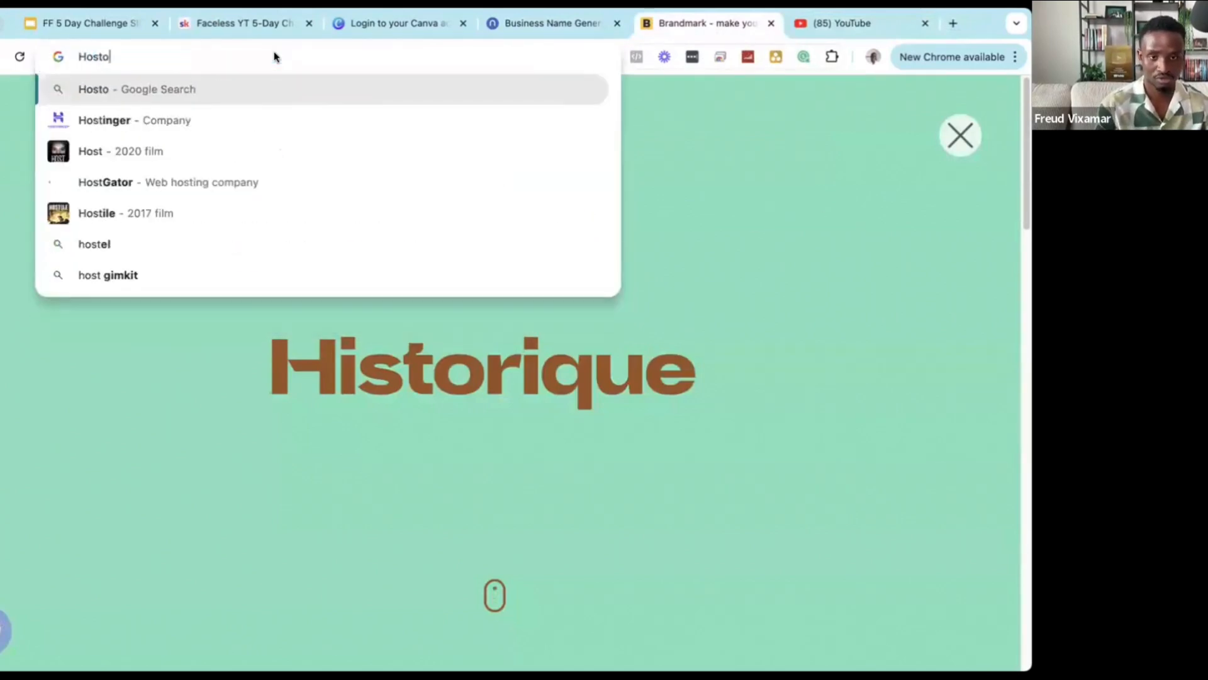
{"action": "type", "text": "rique"}
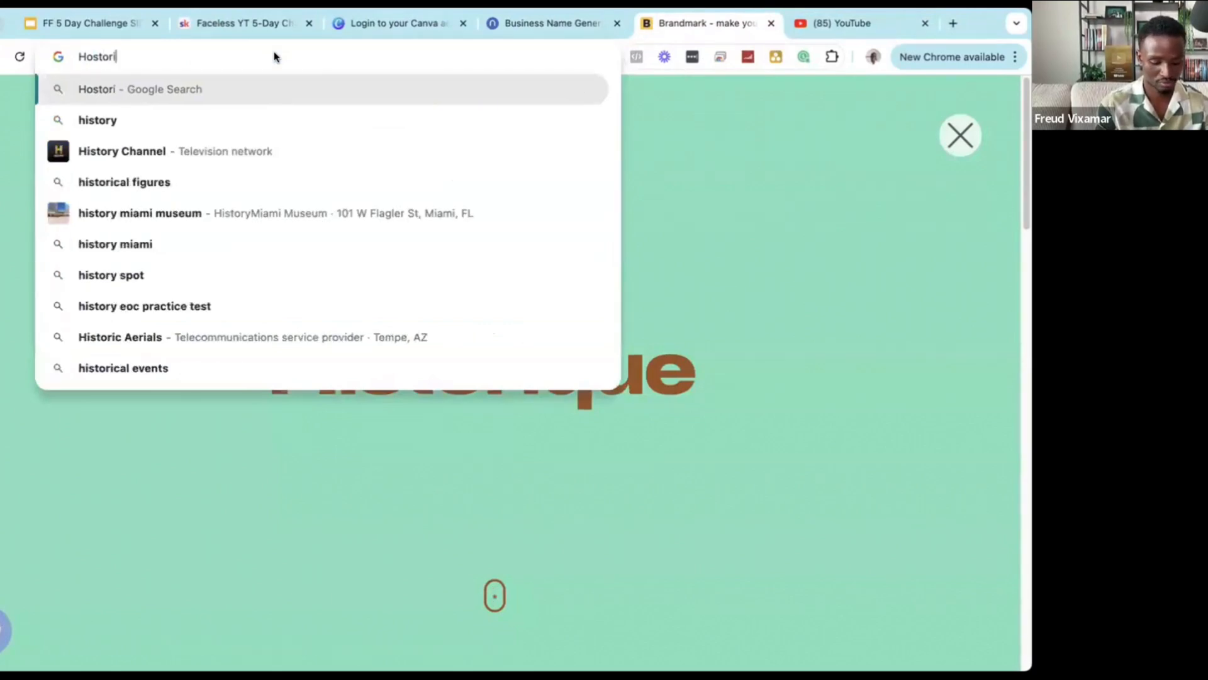
{"action": "double_click", "coordinate": [112, 57]}
{"action": "key", "text": "ctrl+c"}
{"action": "left_click", "coordinate": [839, 23]}
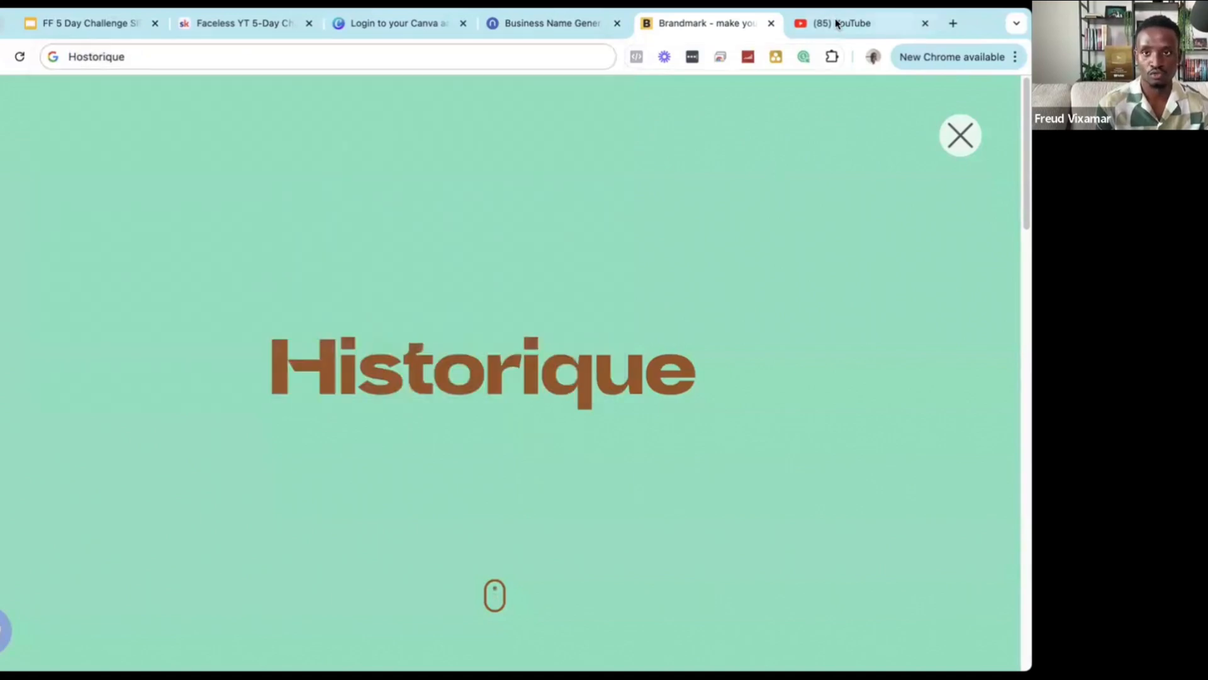
Search YouTube for 'Hostorique' and filter the results to channels only.
{"action": "key", "text": "ctrl+v"}
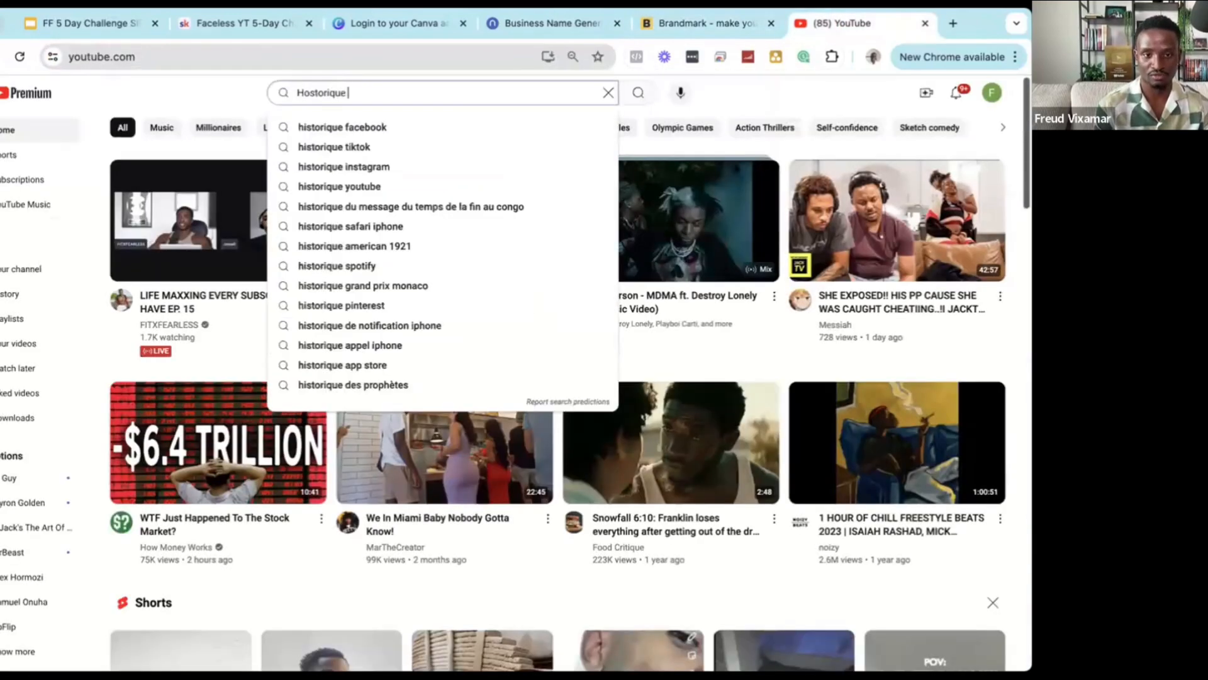
{"action": "key", "text": "Return"}
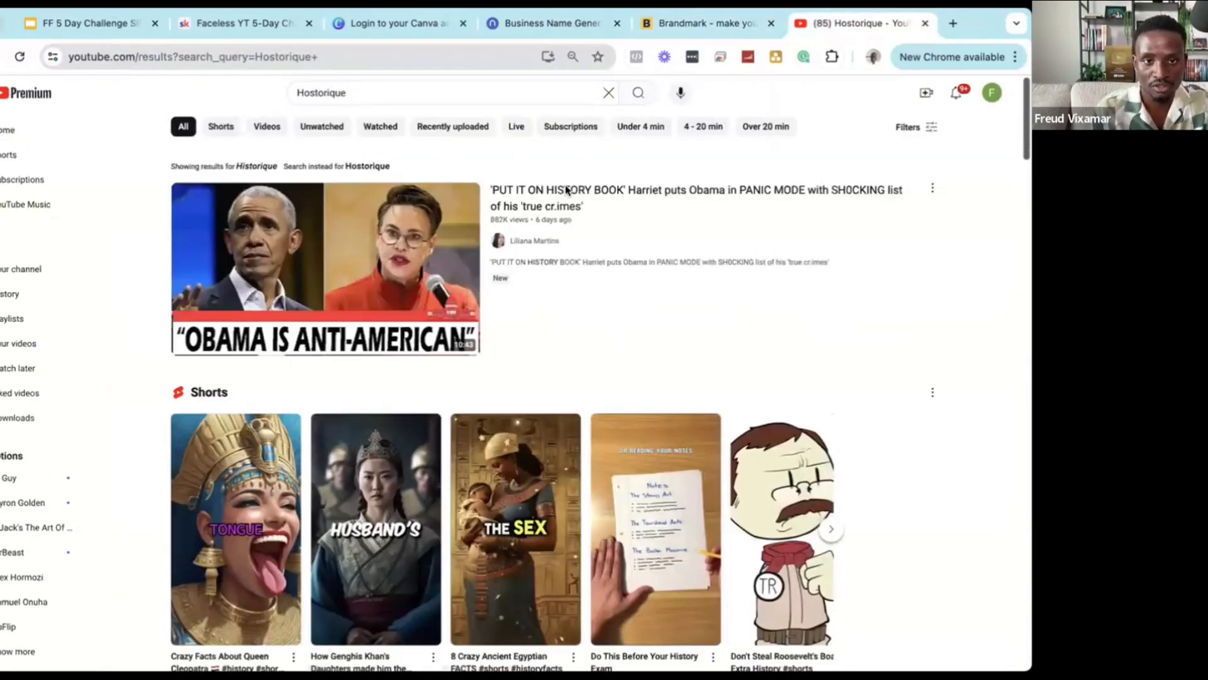
{"action": "scroll", "coordinate": [569, 189], "scroll_direction": "down", "scroll_amount": 1}
{"action": "scroll", "coordinate": [715, 145], "scroll_direction": "up", "scroll_amount": 1}
{"action": "left_click", "coordinate": [922, 126]}
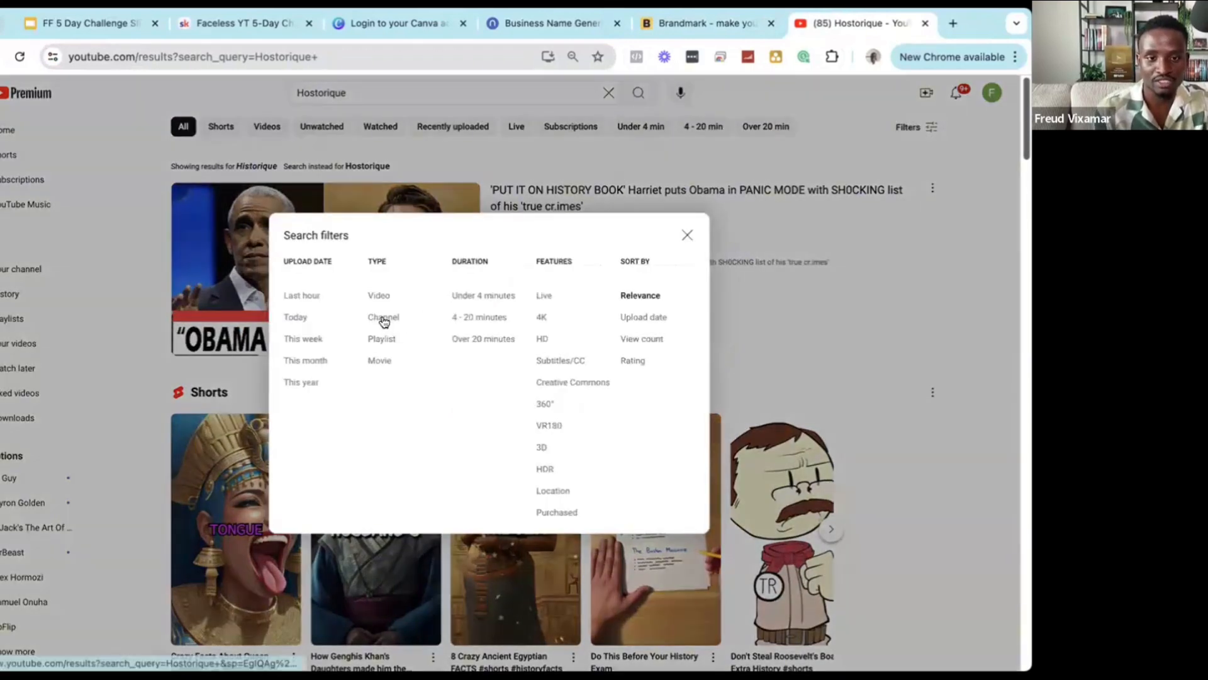
{"action": "left_click", "coordinate": [382, 317]}
Review the Hostorique channel results, then return to the Historique logo tab.
{"action": "double_click", "coordinate": [310, 91]}
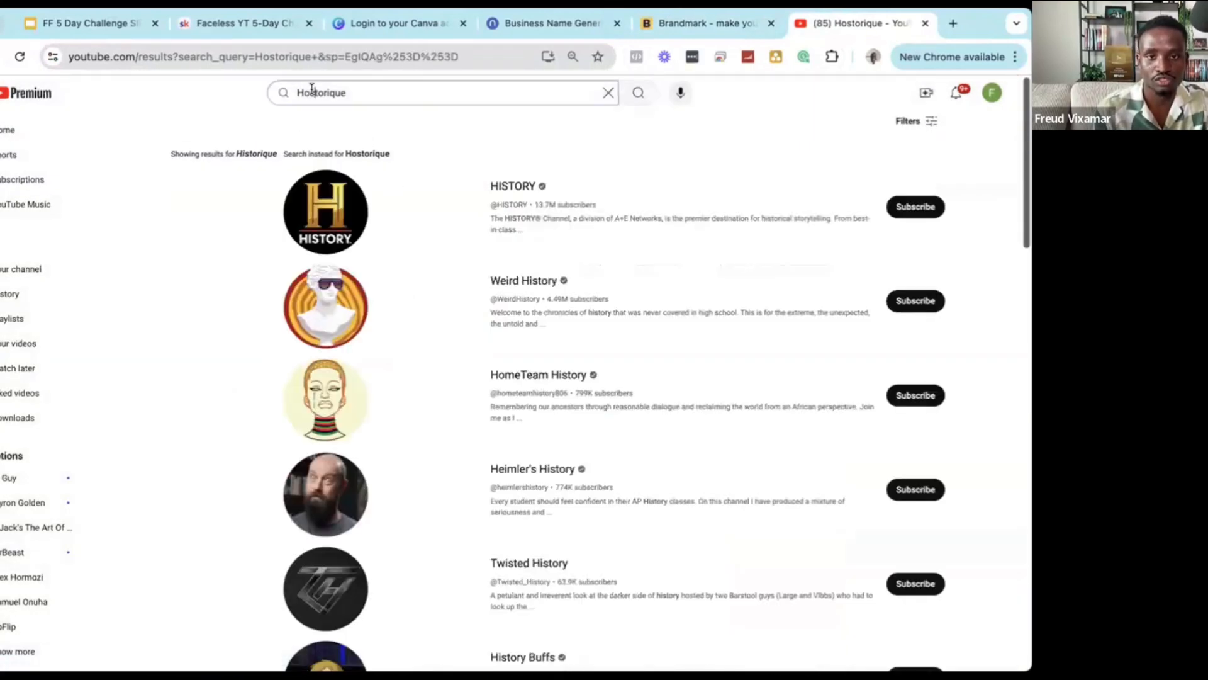
{"action": "left_click", "coordinate": [224, 127]}
{"action": "scroll", "coordinate": [421, 304], "scroll_direction": "down", "scroll_amount": 5}
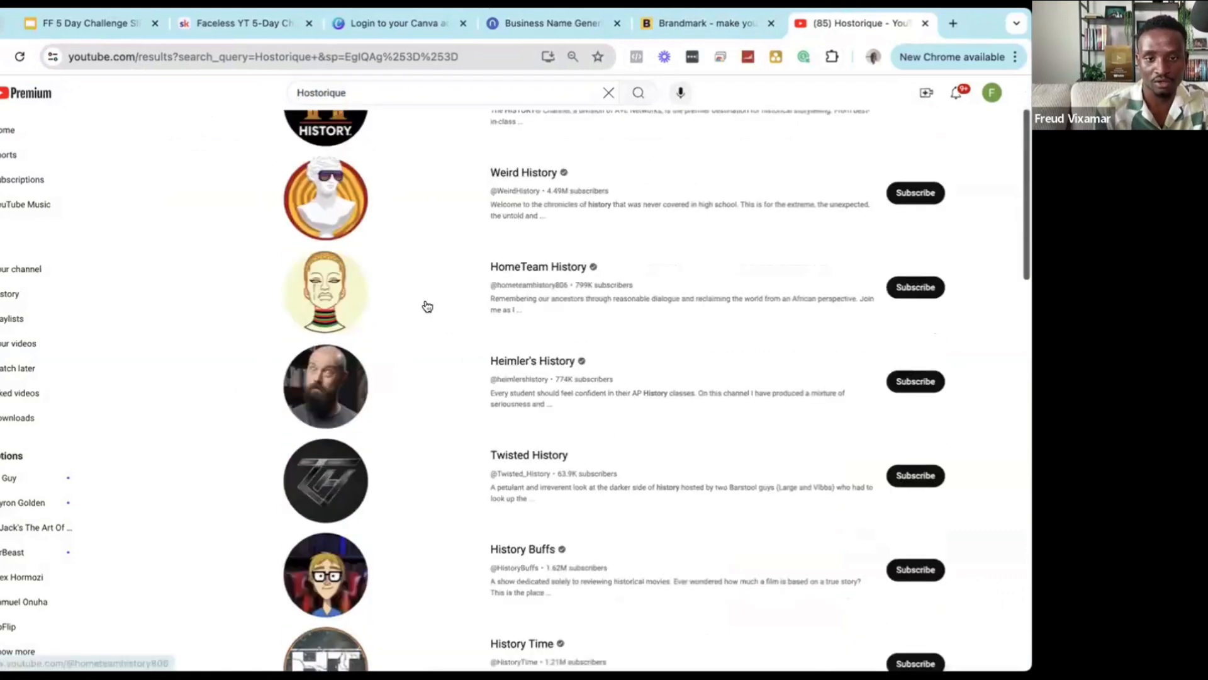
{"action": "scroll", "coordinate": [494, 351], "scroll_direction": "up", "scroll_amount": 5}
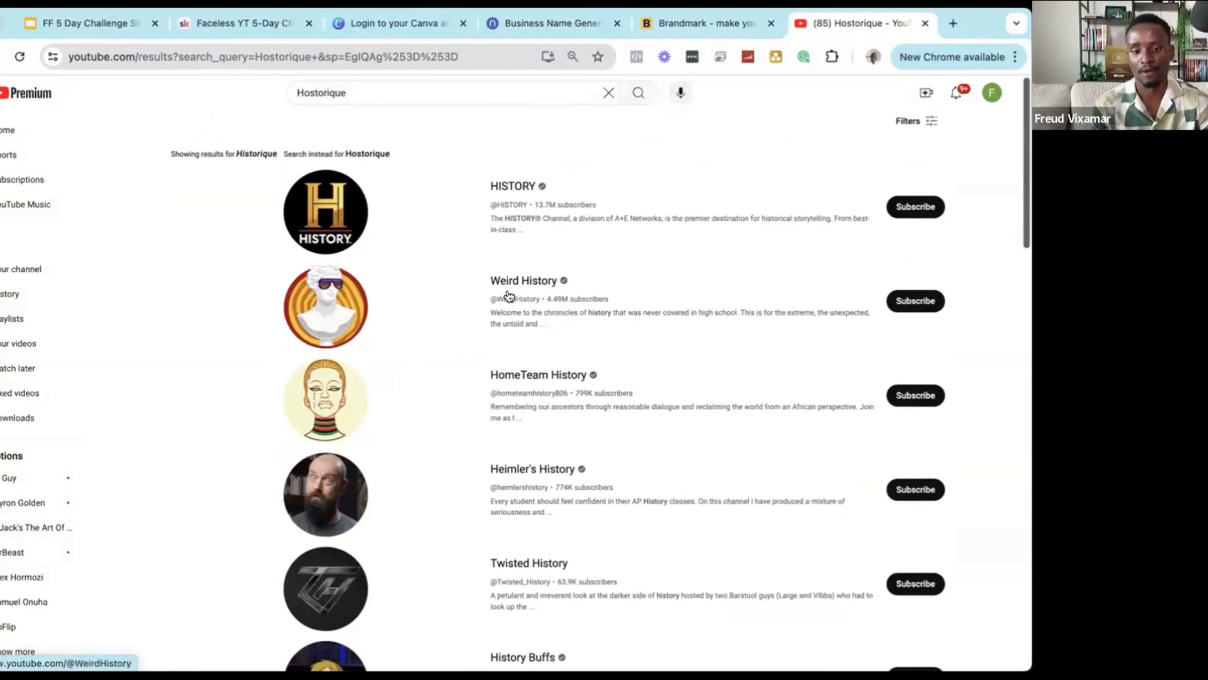
{"action": "scroll", "coordinate": [511, 302], "scroll_direction": "down", "scroll_amount": 10}
{"action": "scroll", "coordinate": [537, 367], "scroll_direction": "down", "scroll_amount": 12}
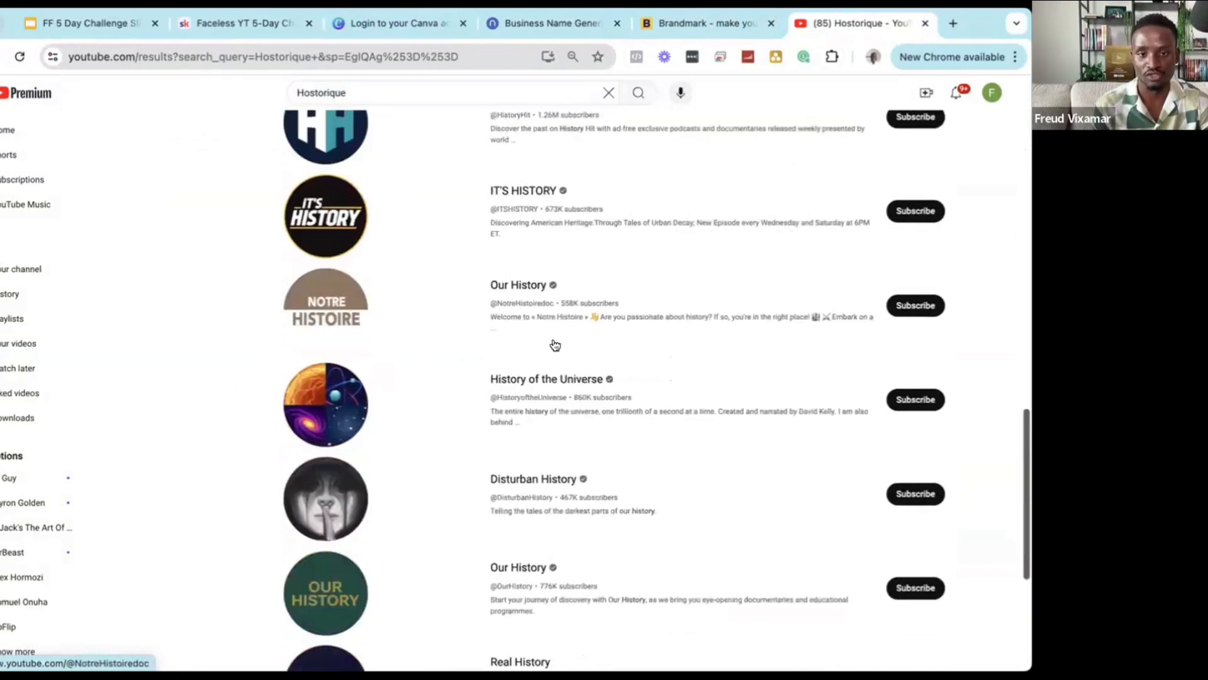
{"action": "scroll", "coordinate": [432, 163], "scroll_direction": "up", "scroll_amount": 18}
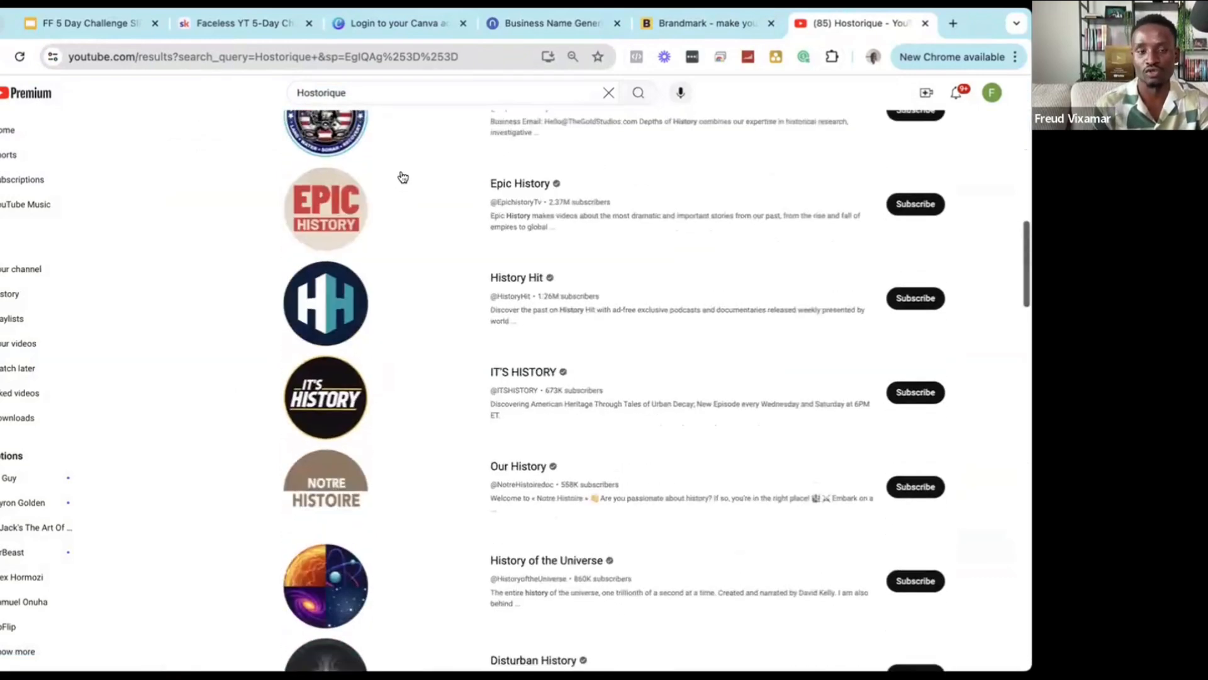
{"action": "scroll", "coordinate": [411, 204], "scroll_direction": "up", "scroll_amount": 4}
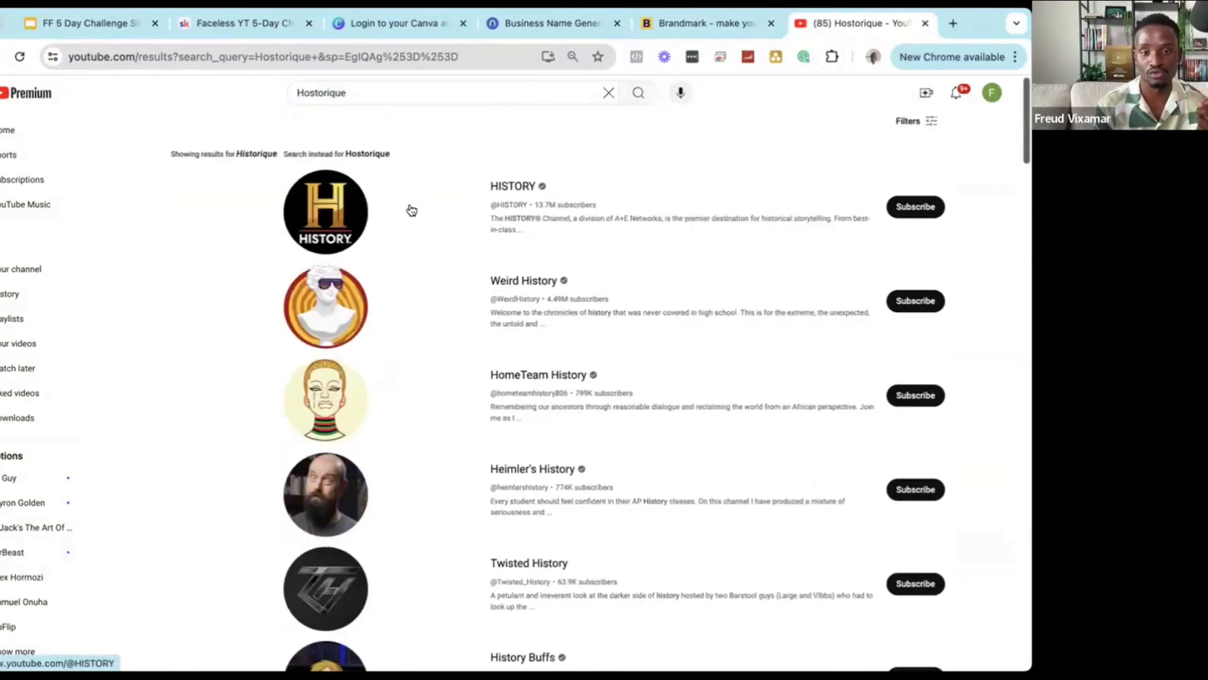
{"action": "double_click", "coordinate": [335, 93]}
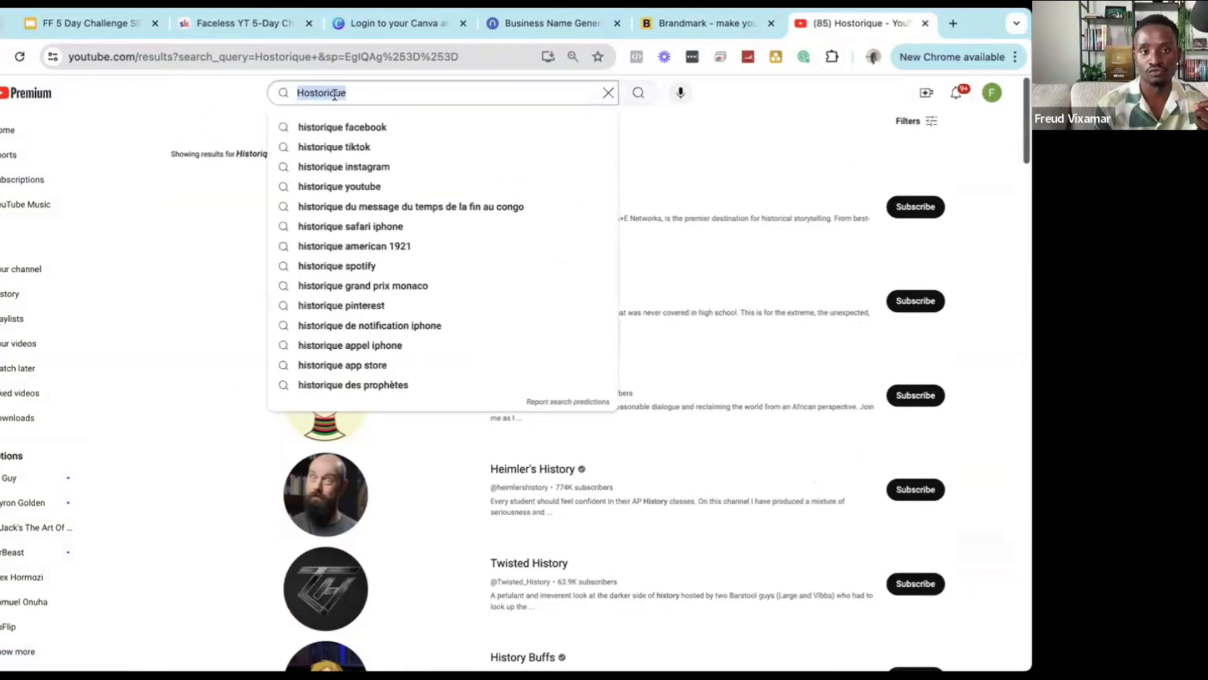
{"action": "left_click", "coordinate": [778, 104]}
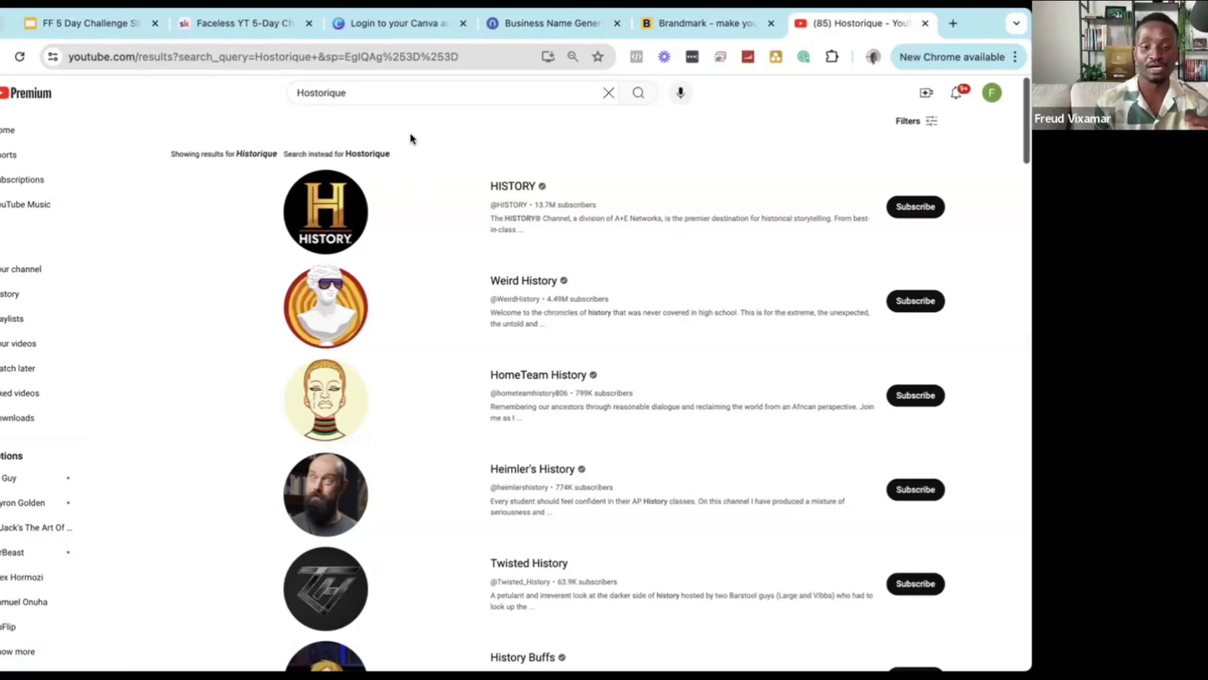
{"action": "left_click", "coordinate": [383, 88]}
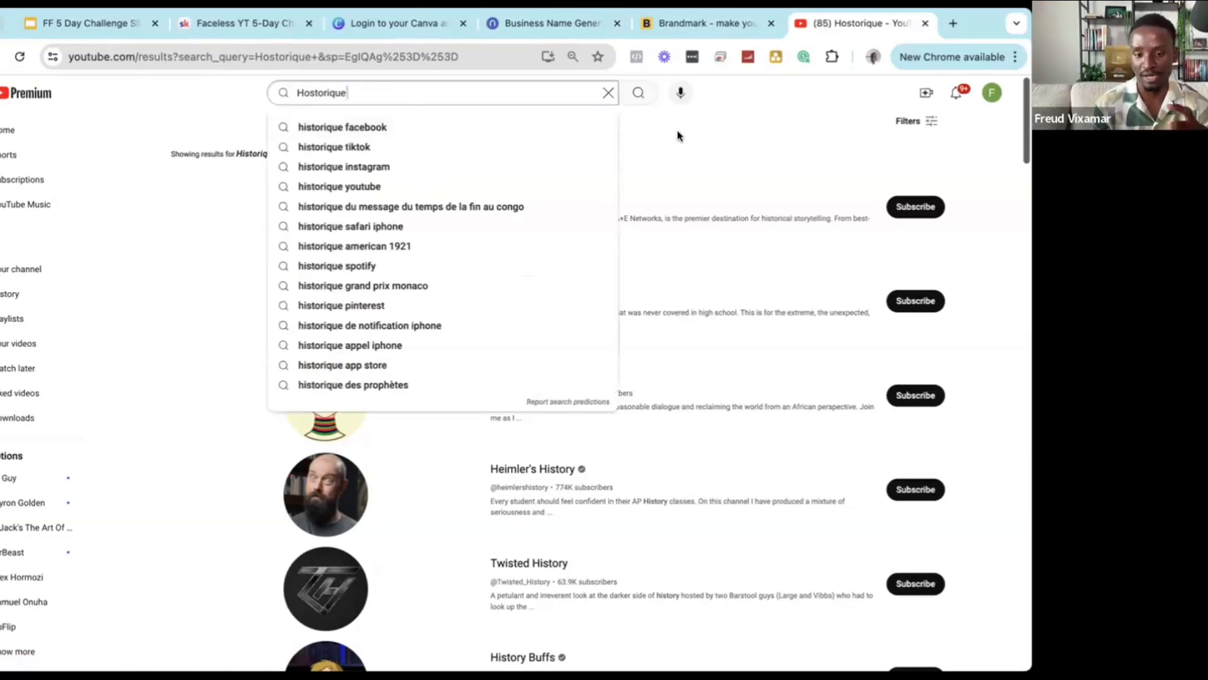
{"action": "left_click", "coordinate": [722, 135]}
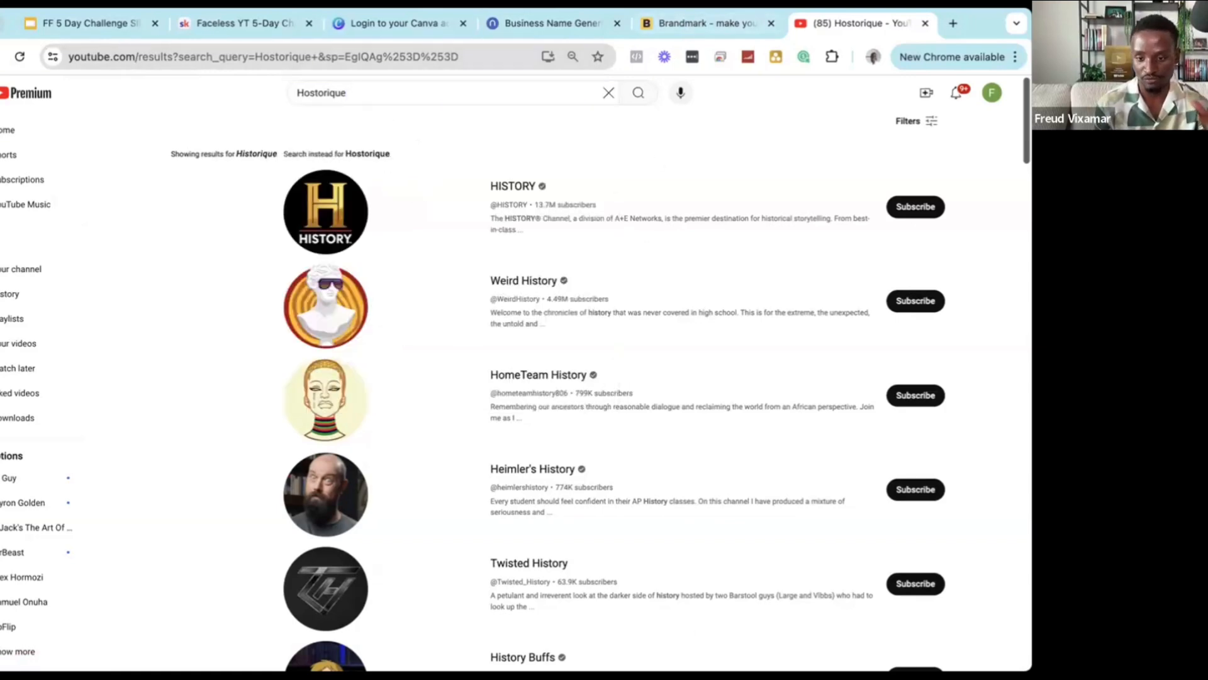
{"action": "left_click", "coordinate": [681, 23]}
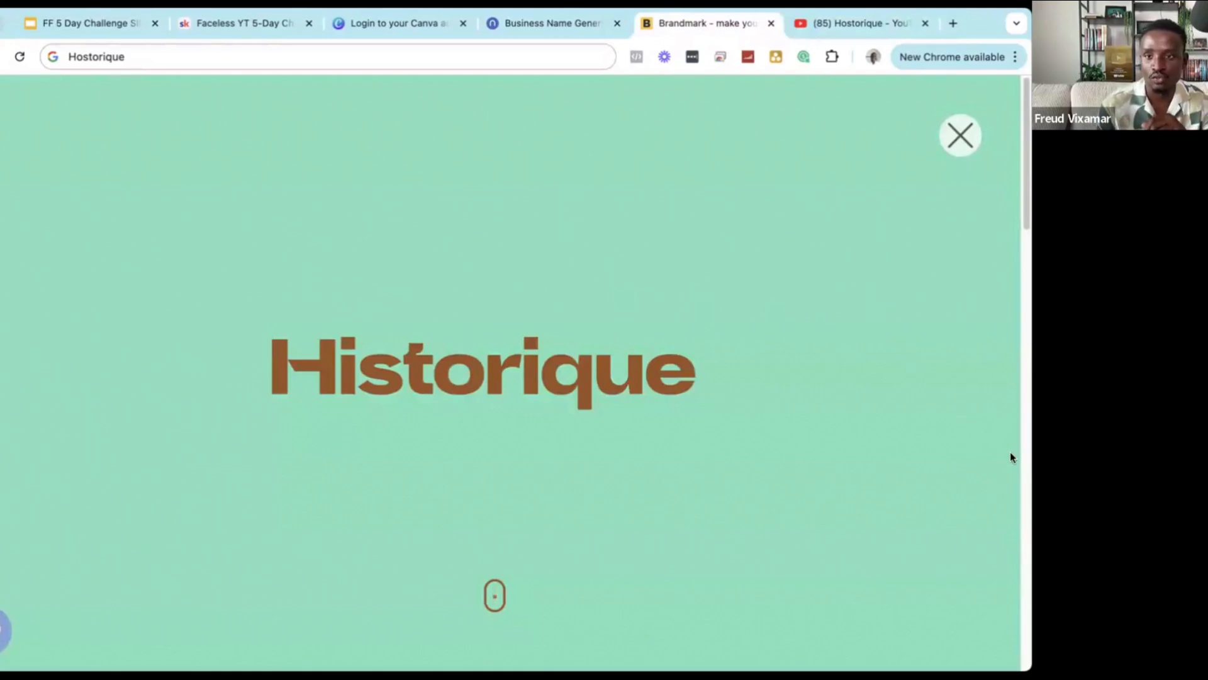
Close the full-page preview and screenshot the green Historique logo card with Cmd+Shift+4.
{"action": "left_click", "coordinate": [961, 134]}
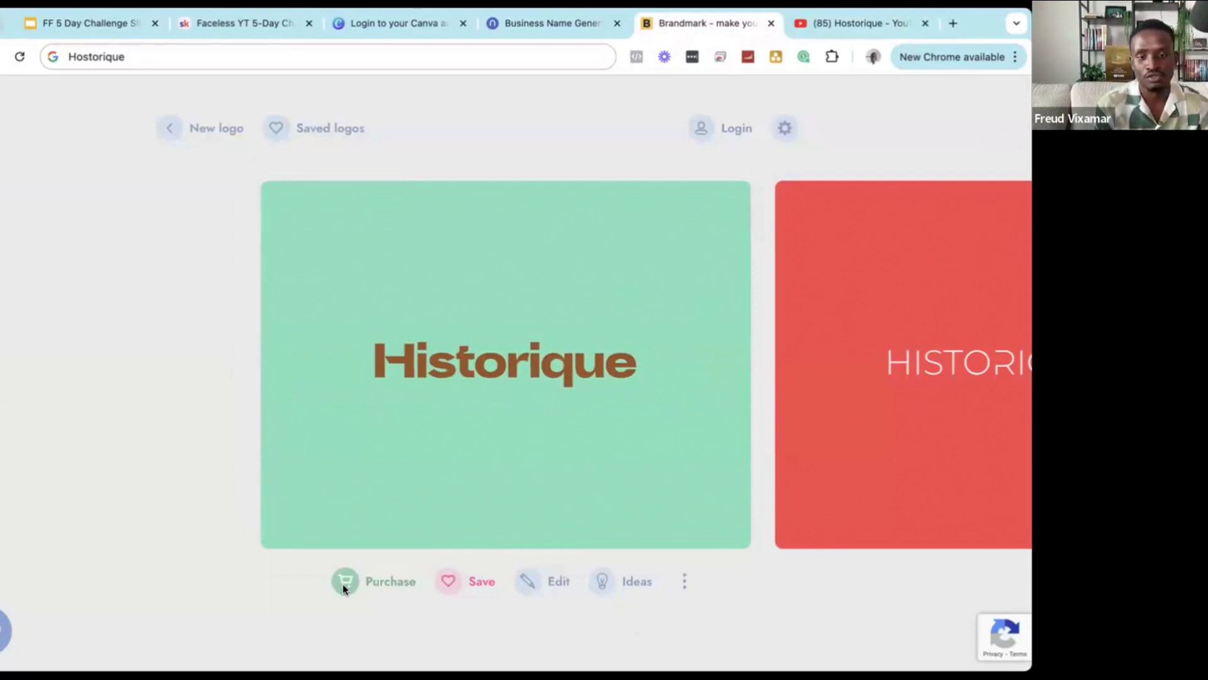
{"action": "key", "text": "super+shift+4"}
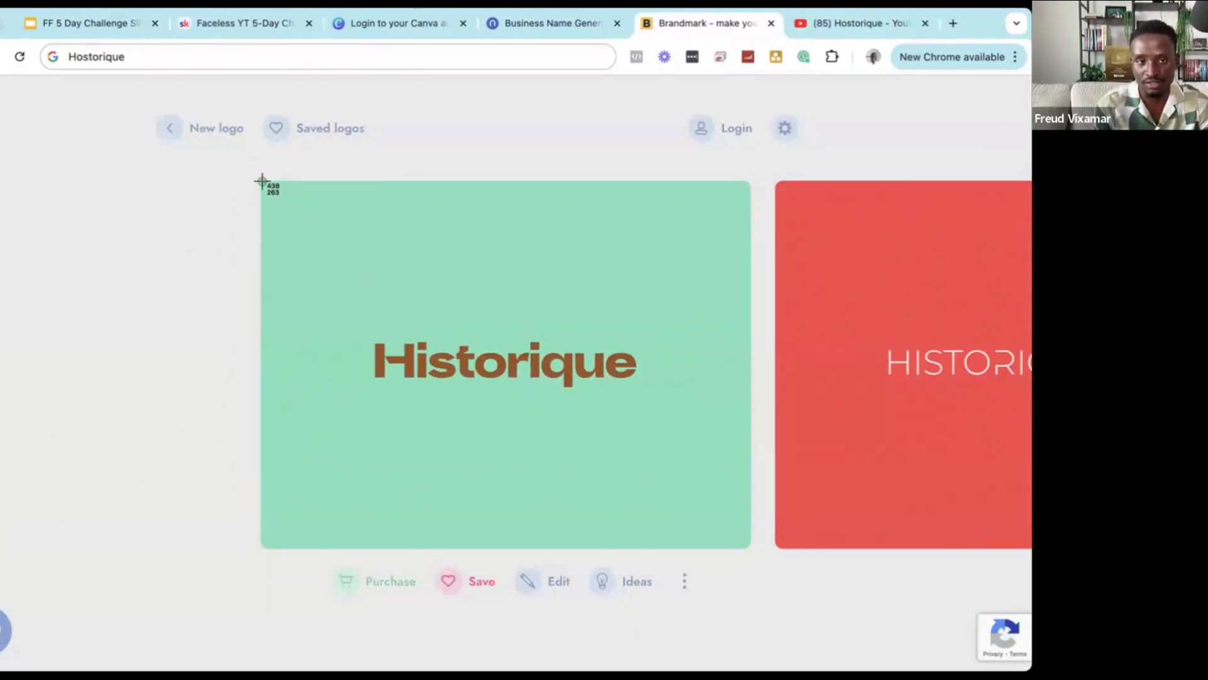
{"action": "left_click_drag", "start_coordinate": [262, 183], "coordinate": [746, 544]}
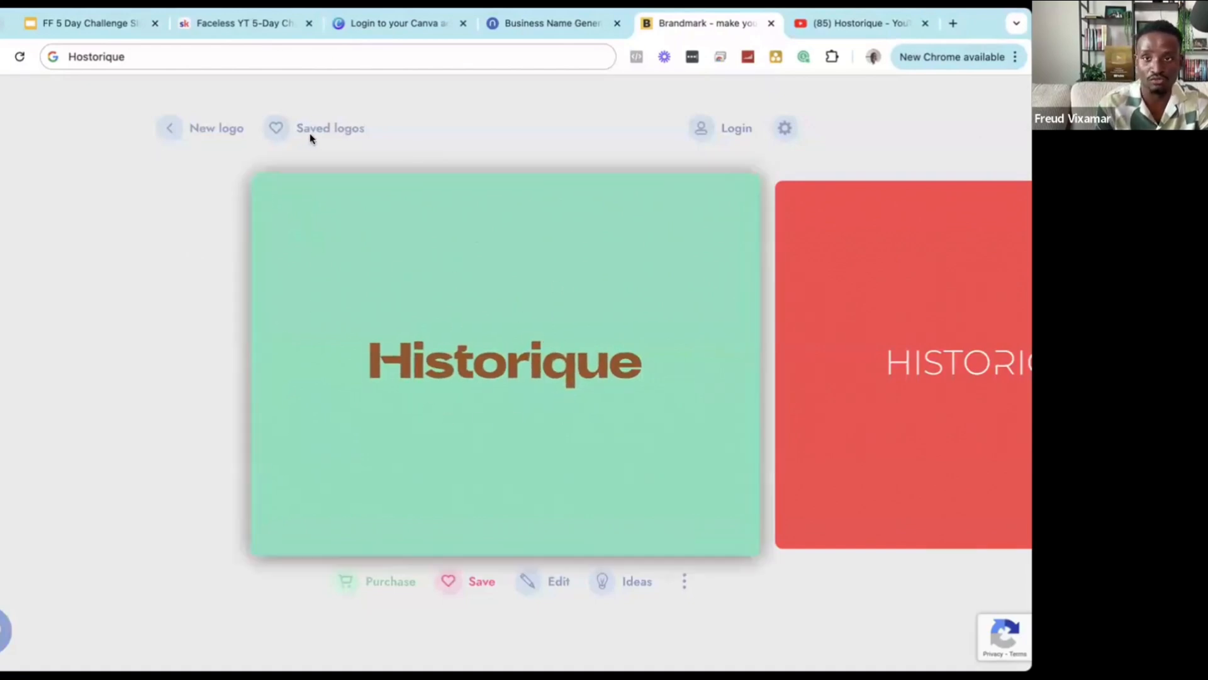
Load canva.com in a new tab and sign in to the account.
{"action": "left_click", "coordinate": [954, 24]}
{"action": "type", "text": "canva.com"}
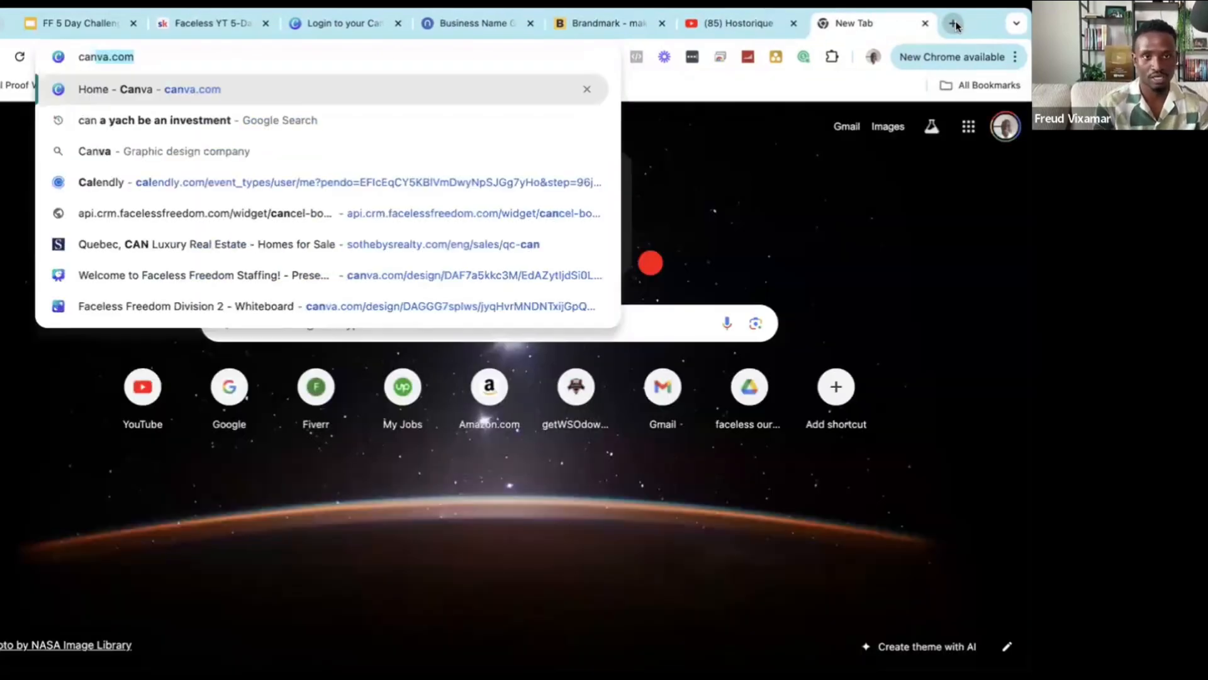
{"action": "key", "text": "Return"}
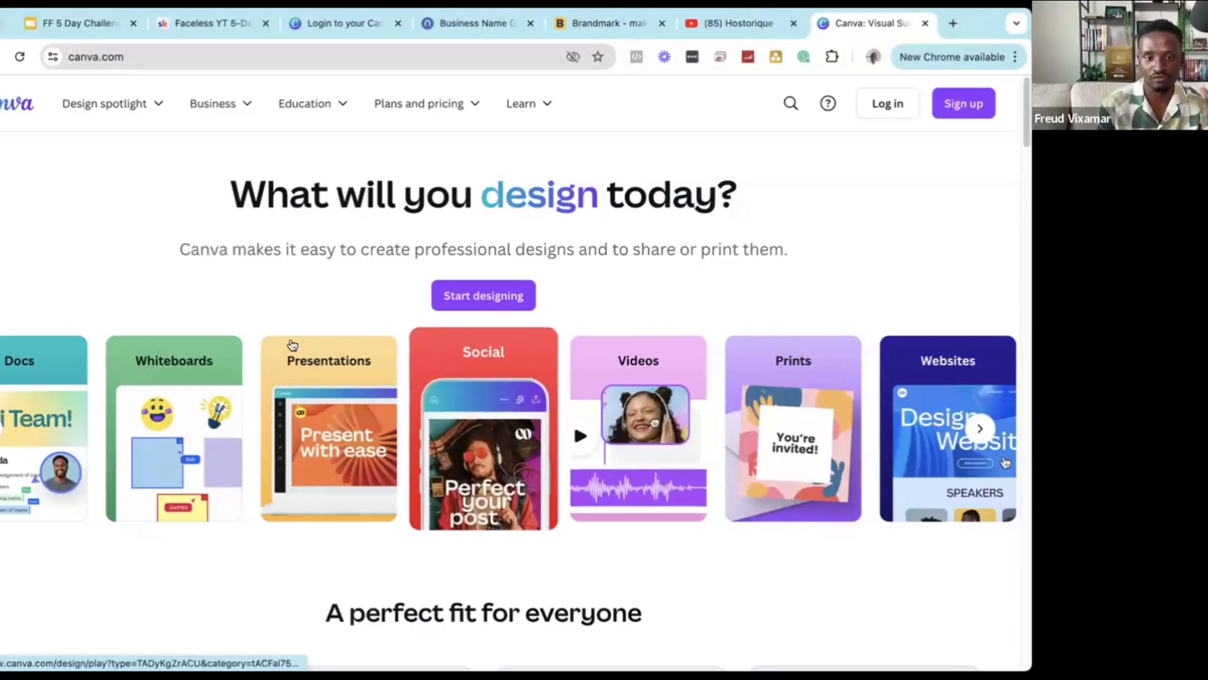
{"action": "scroll", "coordinate": [686, 579], "scroll_direction": "down", "scroll_amount": 1}
{"action": "scroll", "coordinate": [621, 577], "scroll_direction": "up", "scroll_amount": 1}
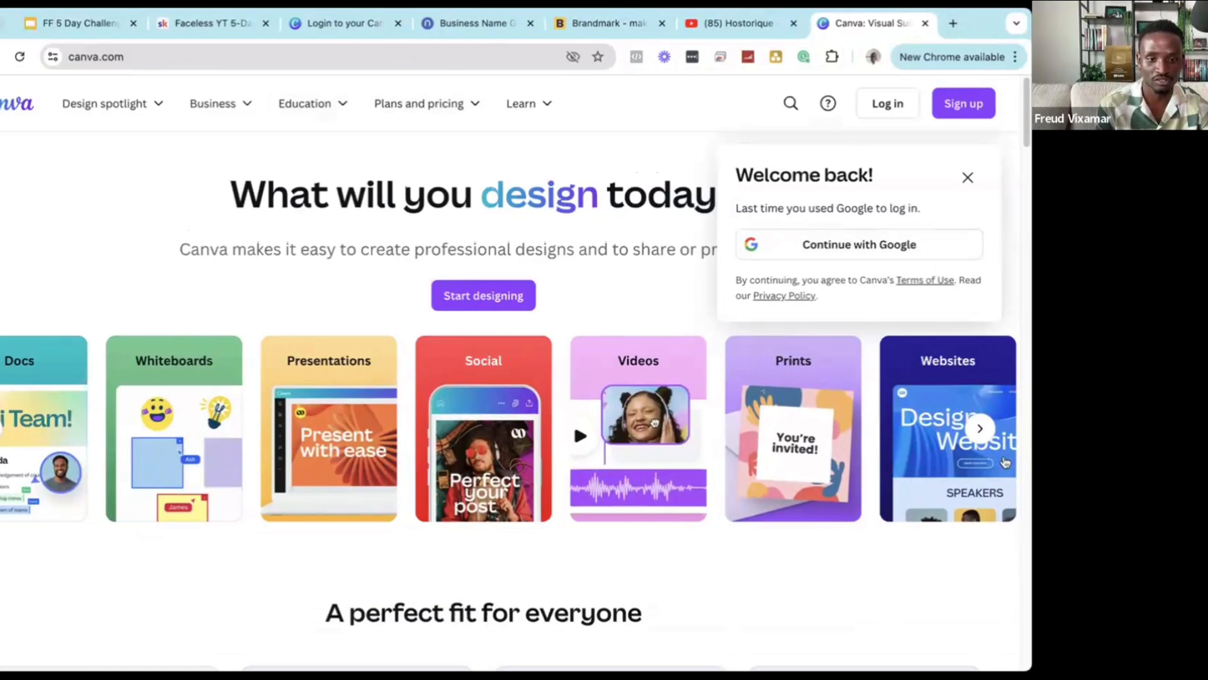
{"action": "left_click", "coordinate": [967, 177]}
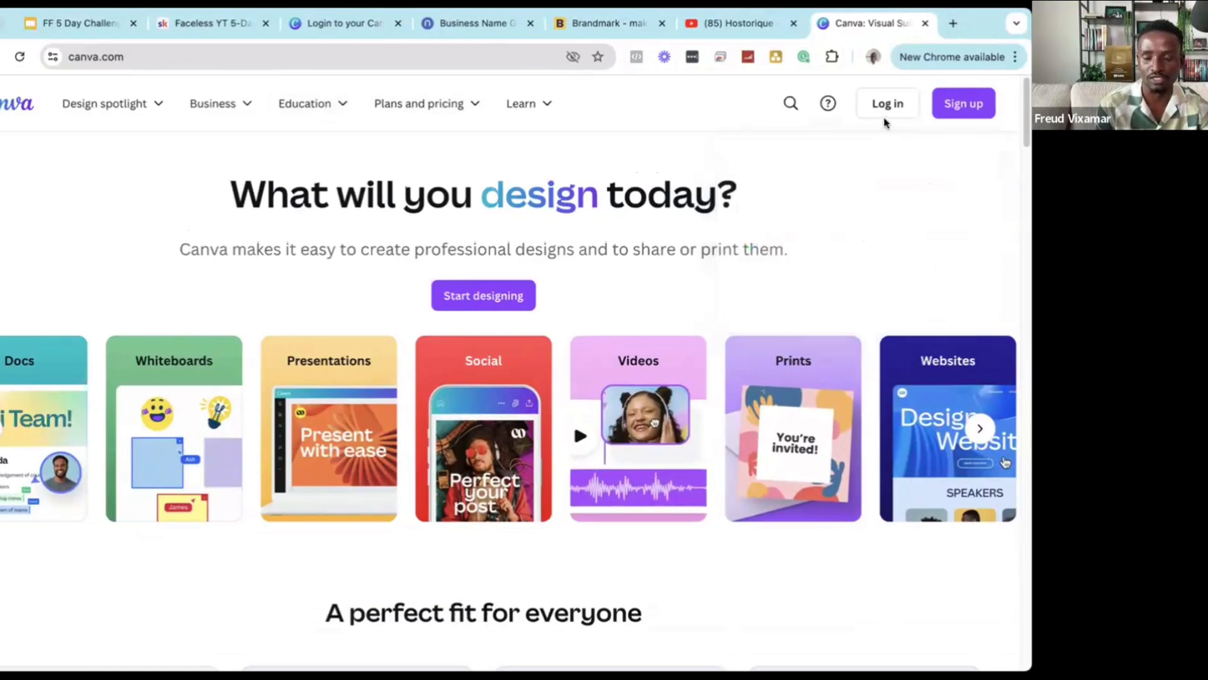
{"action": "left_click", "coordinate": [883, 115]}
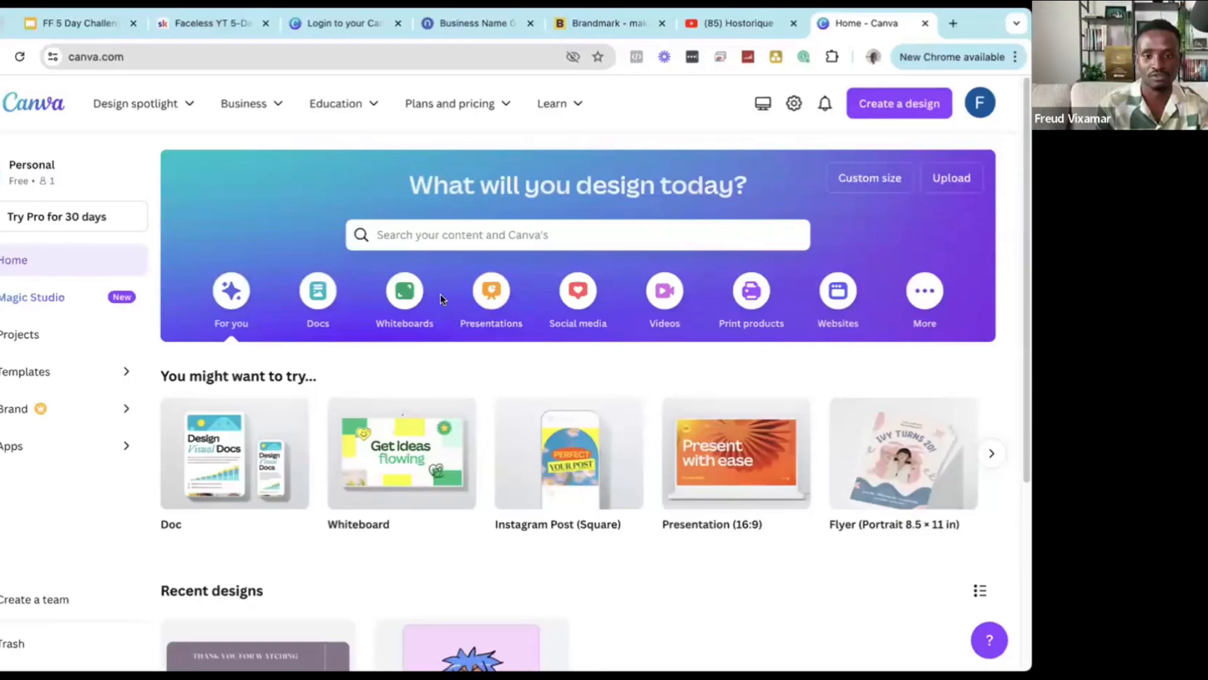
Search Canva templates for 'history logo'.
{"action": "scroll", "coordinate": [454, 327], "scroll_direction": "down", "scroll_amount": 4}
{"action": "scroll", "coordinate": [479, 363], "scroll_direction": "up", "scroll_amount": 4}
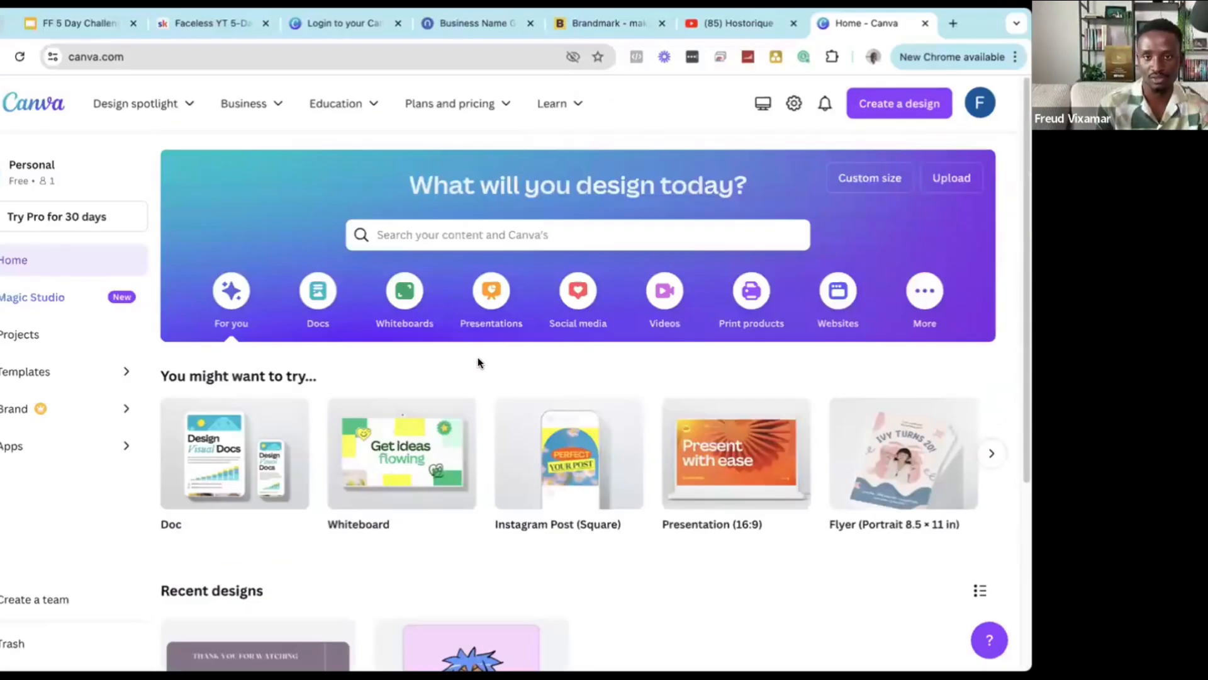
{"action": "left_click", "coordinate": [462, 233]}
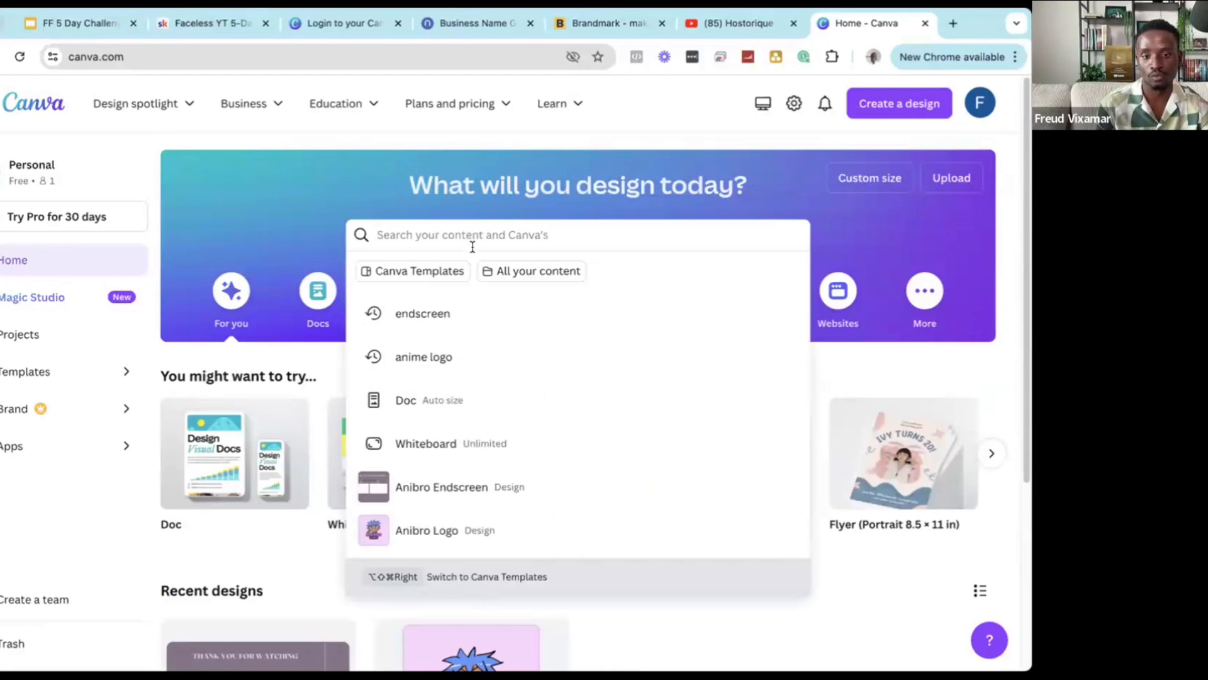
{"action": "left_click", "coordinate": [267, 233]}
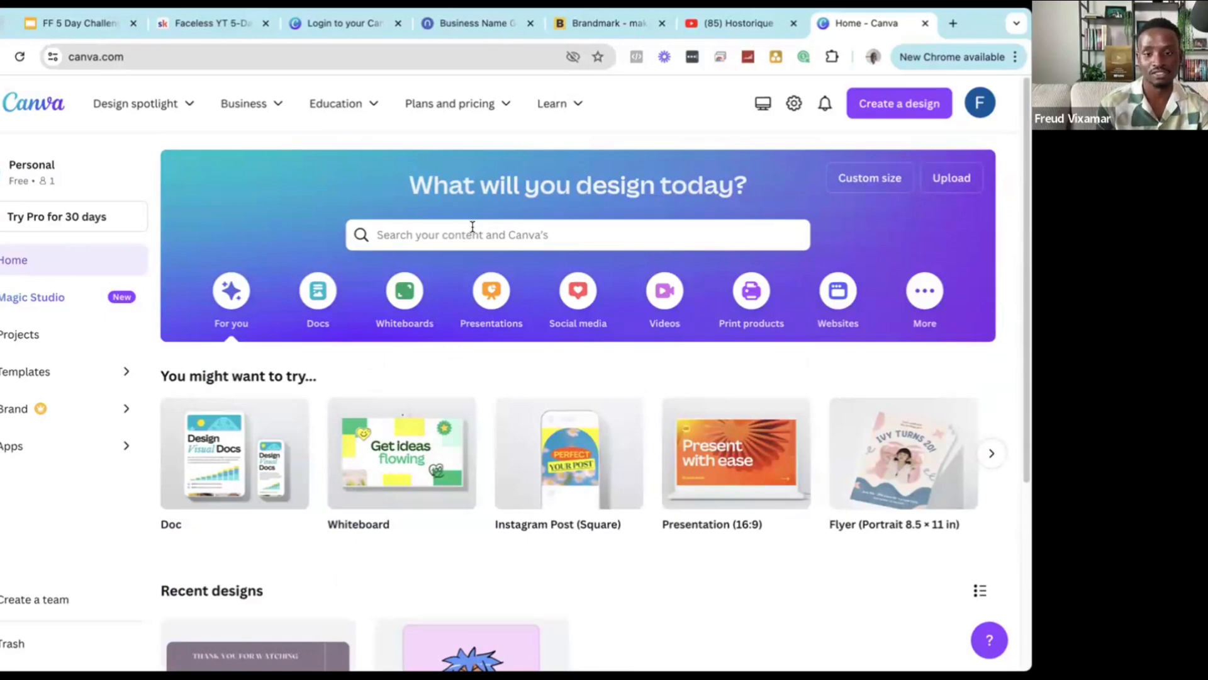
{"action": "left_click", "coordinate": [473, 227]}
{"action": "type", "text": "h"}
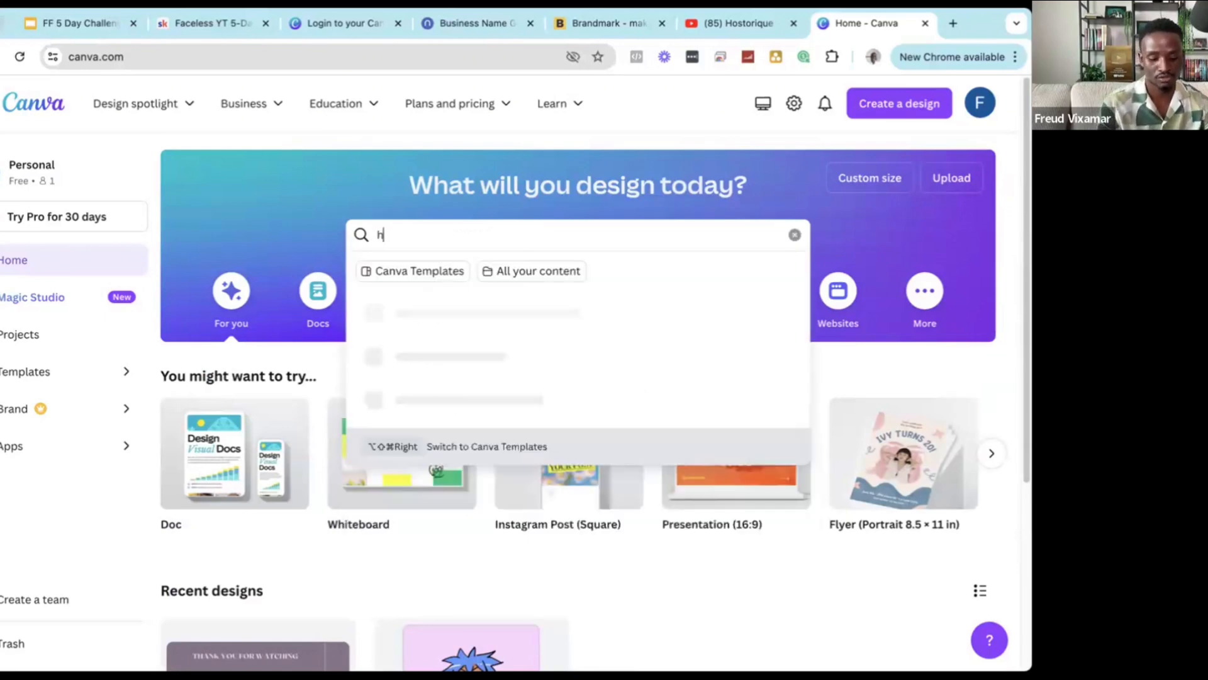
{"action": "type", "text": "istory"}
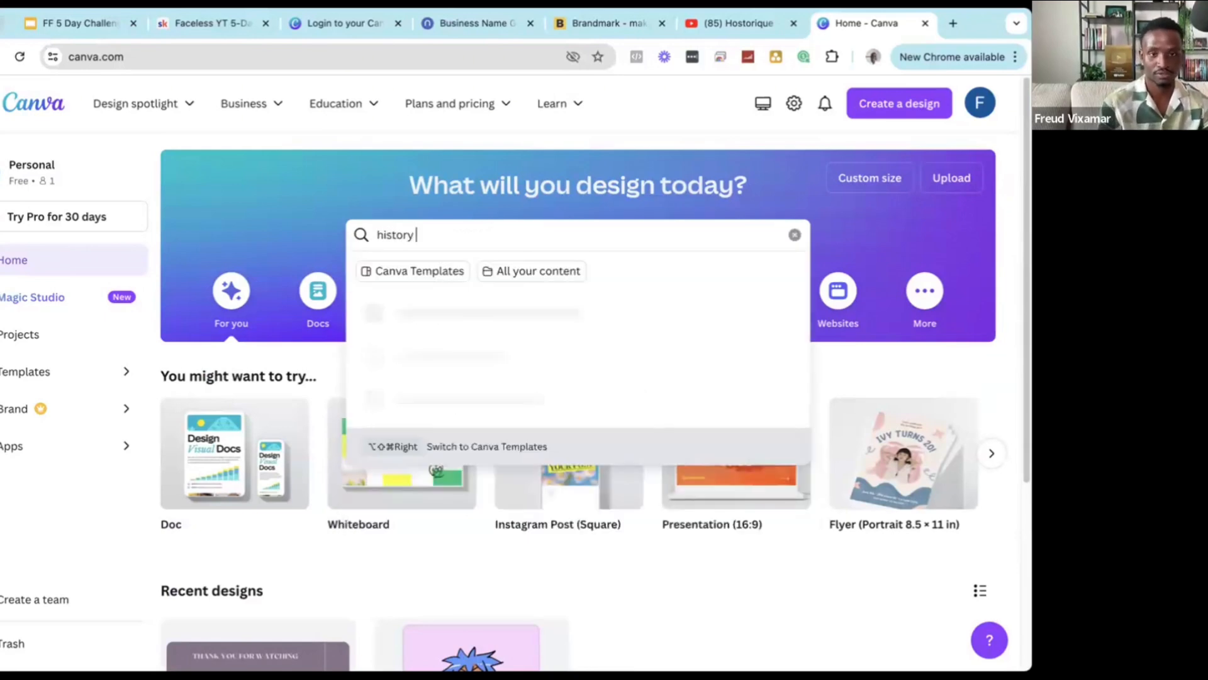
{"action": "type", "text": " logo"}
{"action": "key", "text": "Return"}
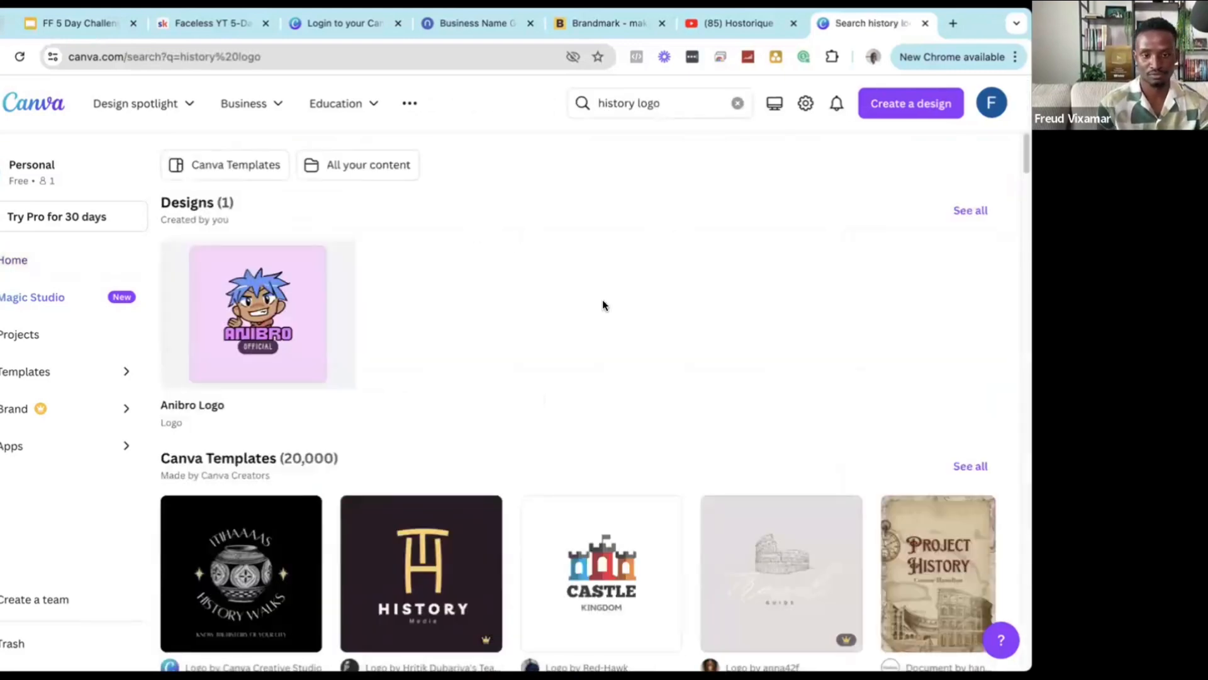
Browse the history logo results and preview the Sword Knight logo template.
{"action": "scroll", "coordinate": [604, 305], "scroll_direction": "down", "scroll_amount": 5}
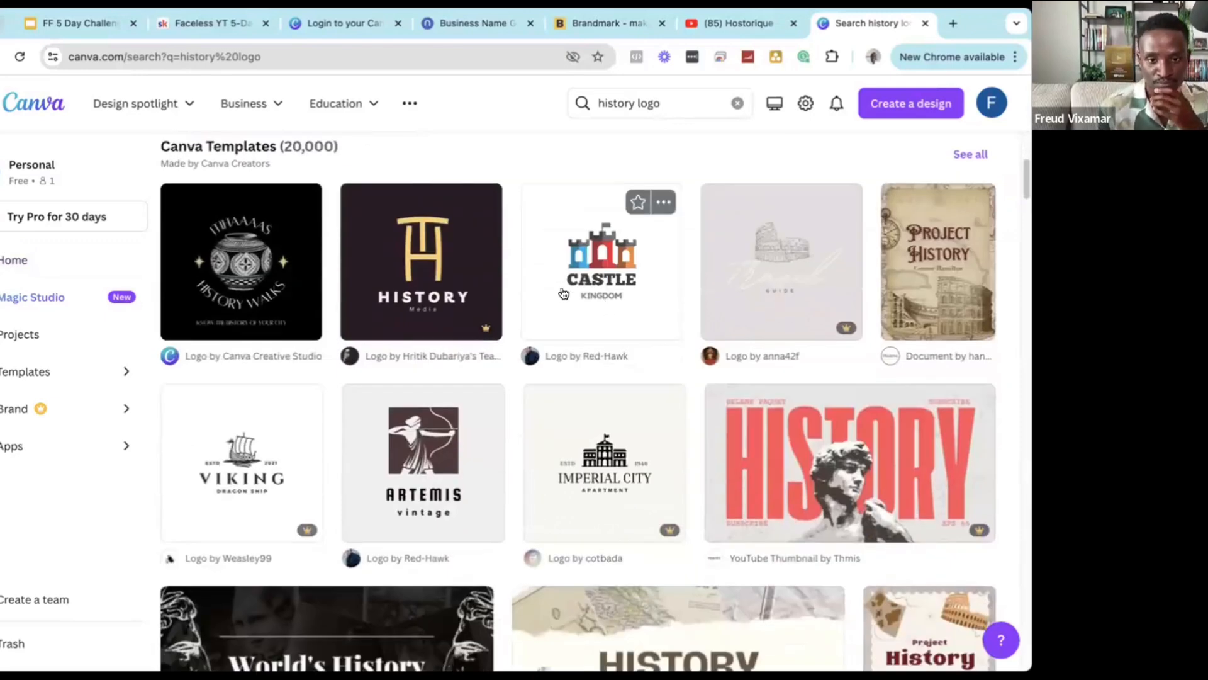
{"action": "mouse_move", "coordinate": [482, 332]}
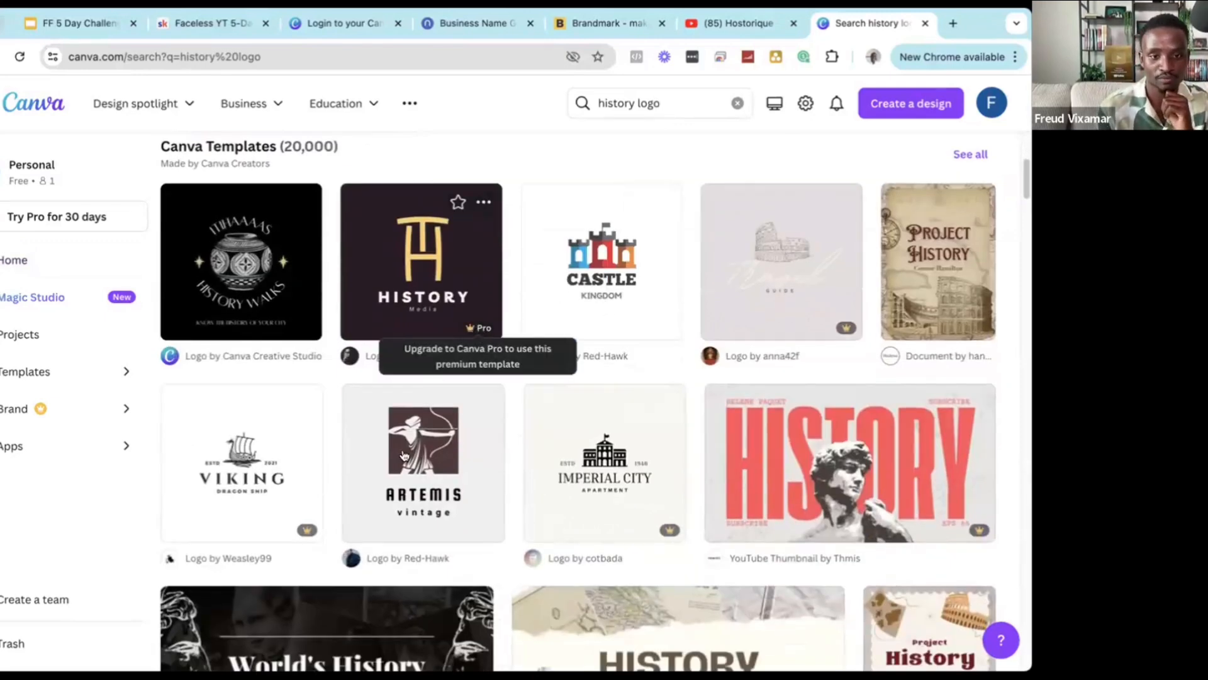
{"action": "mouse_move", "coordinate": [306, 534]}
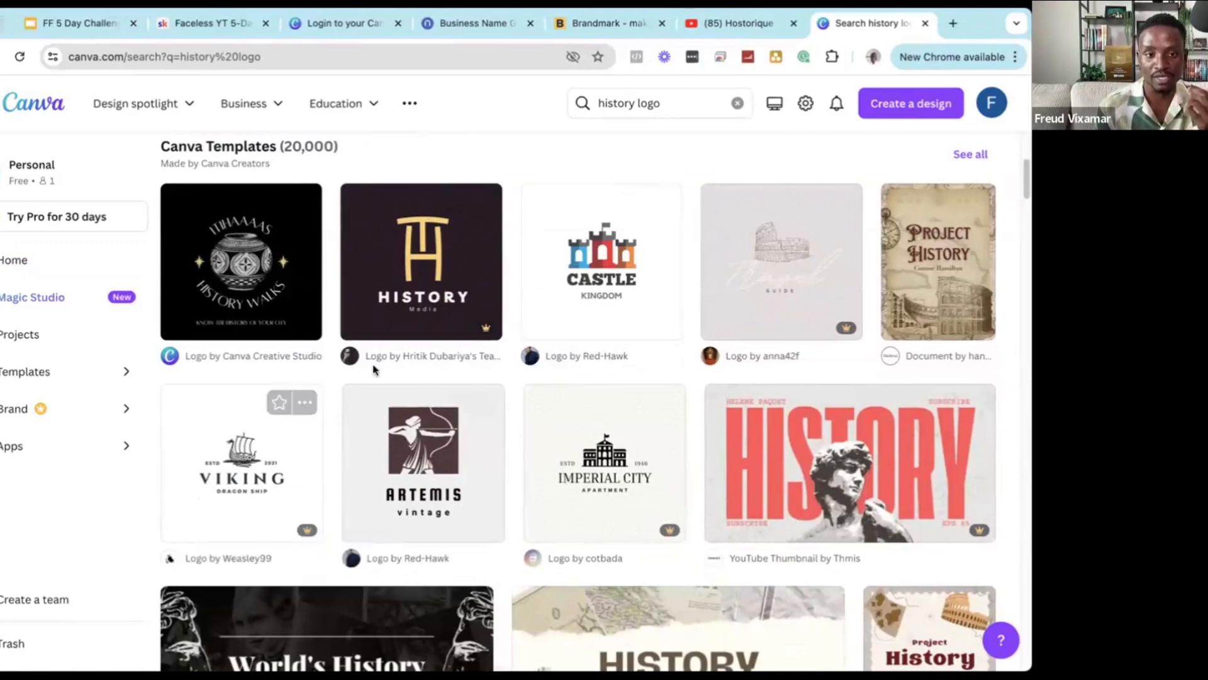
{"action": "scroll", "coordinate": [266, 336], "scroll_direction": "down", "scroll_amount": 3}
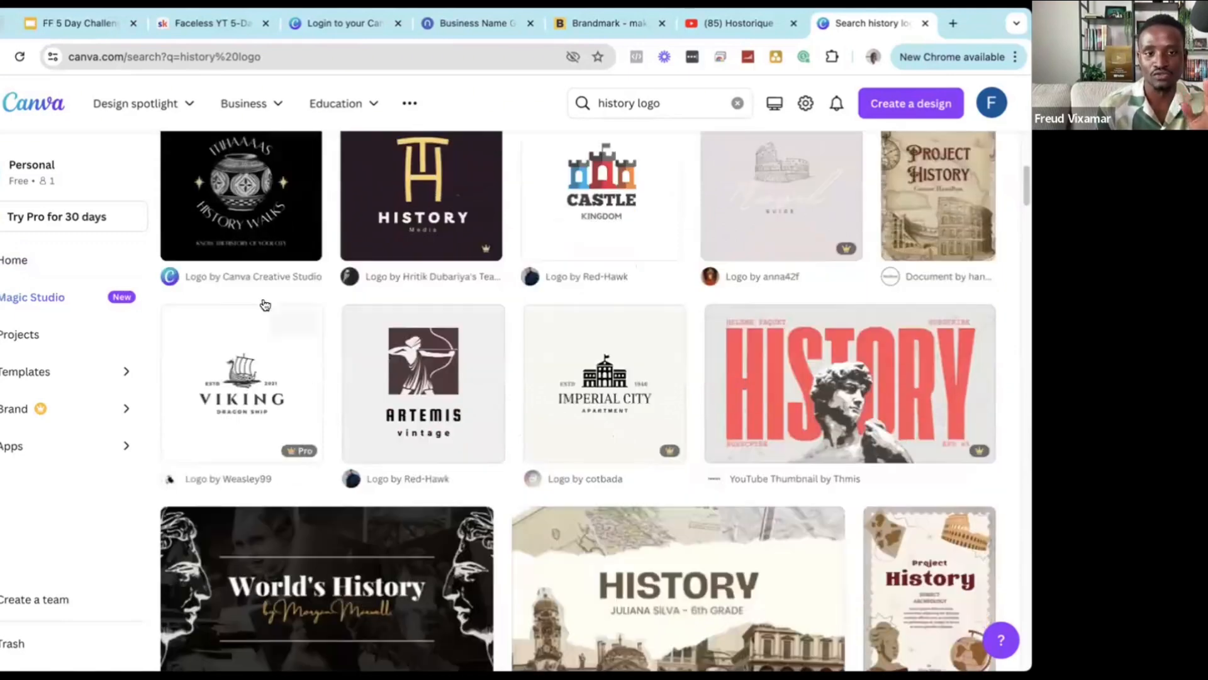
{"action": "scroll", "coordinate": [391, 387], "scroll_direction": "up", "scroll_amount": 8}
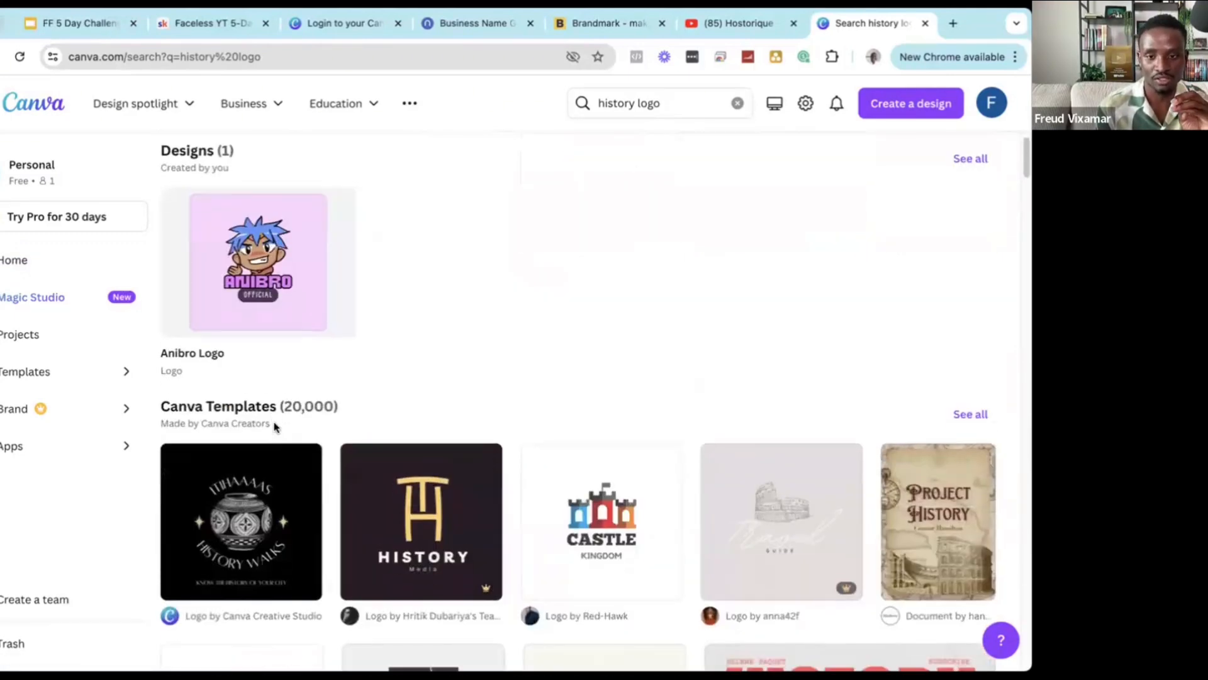
{"action": "scroll", "coordinate": [236, 360], "scroll_direction": "down", "scroll_amount": 4}
{"action": "scroll", "coordinate": [554, 348], "scroll_direction": "down", "scroll_amount": 6}
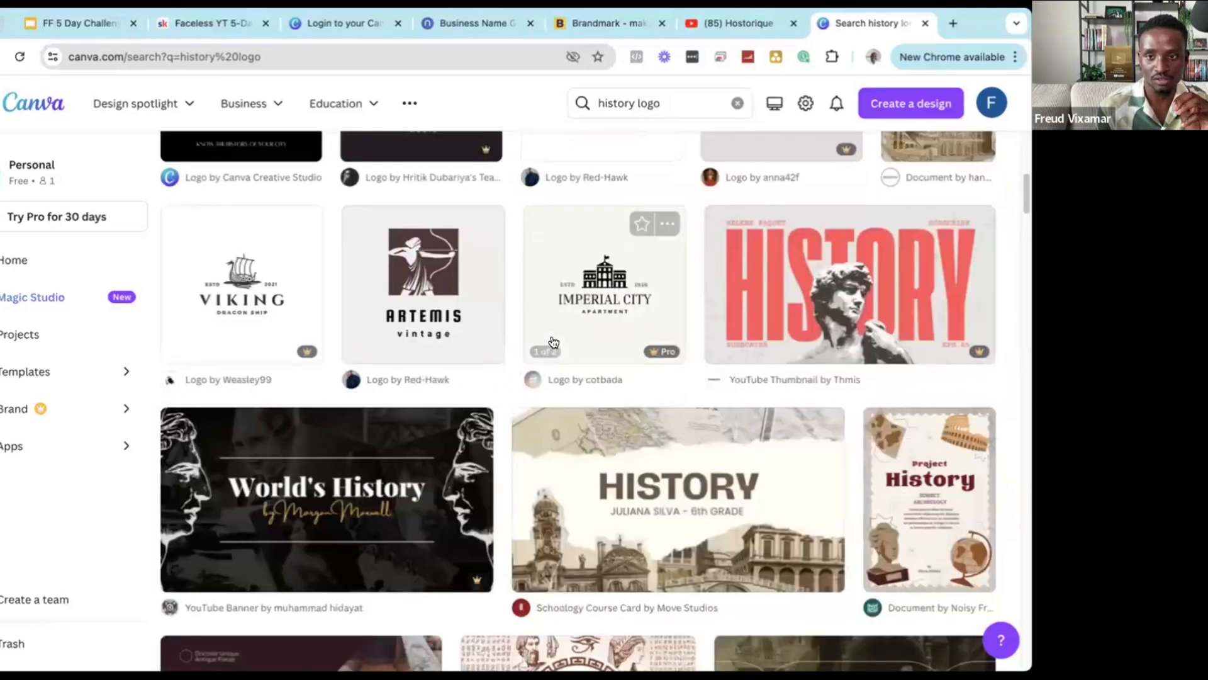
{"action": "scroll", "coordinate": [340, 334], "scroll_direction": "down", "scroll_amount": 6}
{"action": "scroll", "coordinate": [378, 343], "scroll_direction": "up", "scroll_amount": 8}
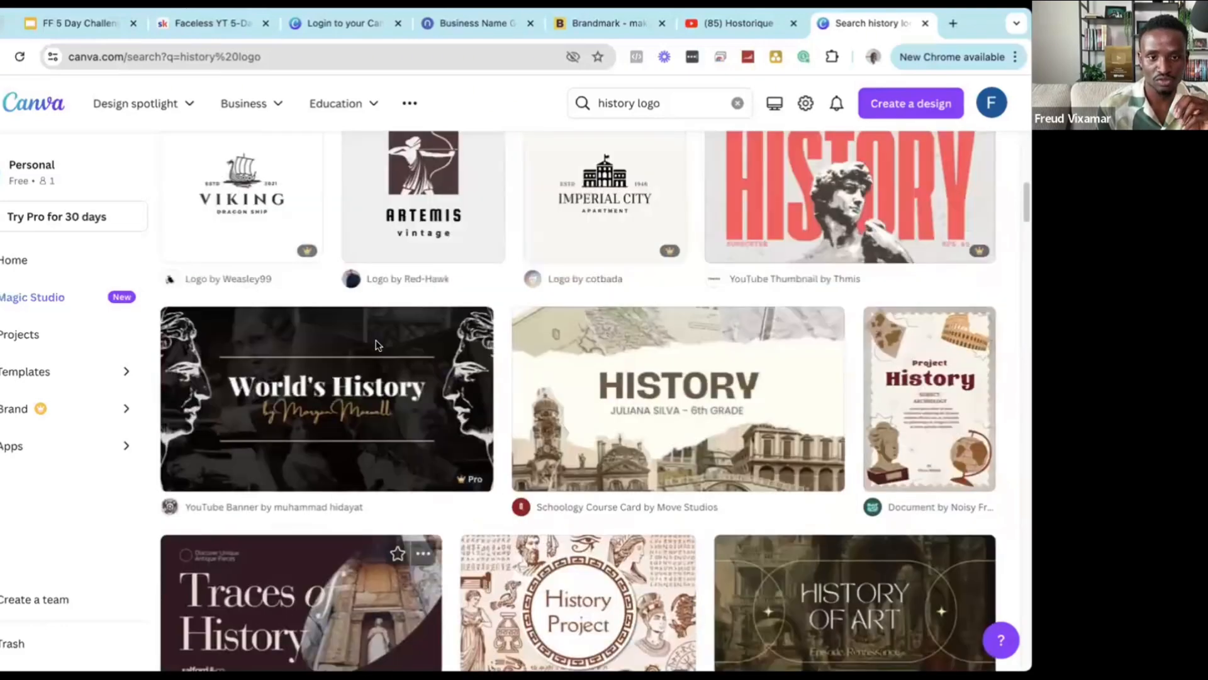
{"action": "scroll", "coordinate": [460, 343], "scroll_direction": "down", "scroll_amount": 6}
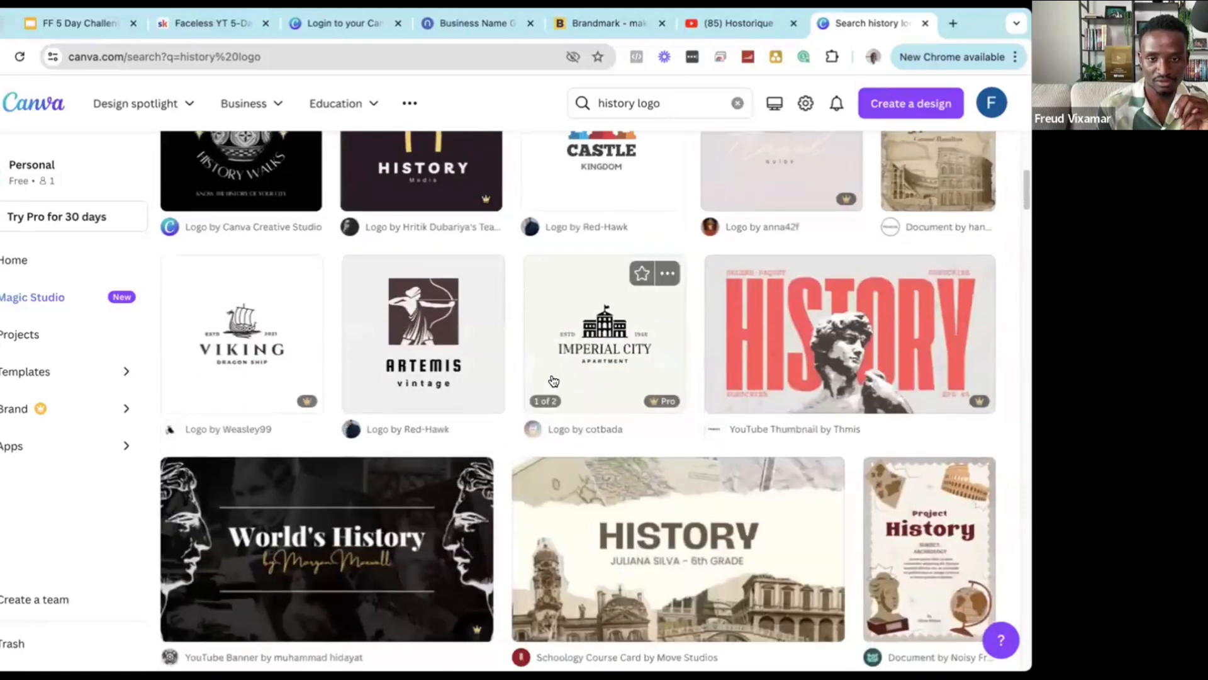
{"action": "scroll", "coordinate": [472, 343], "scroll_direction": "up", "scroll_amount": 6}
{"action": "scroll", "coordinate": [338, 399], "scroll_direction": "down", "scroll_amount": 8}
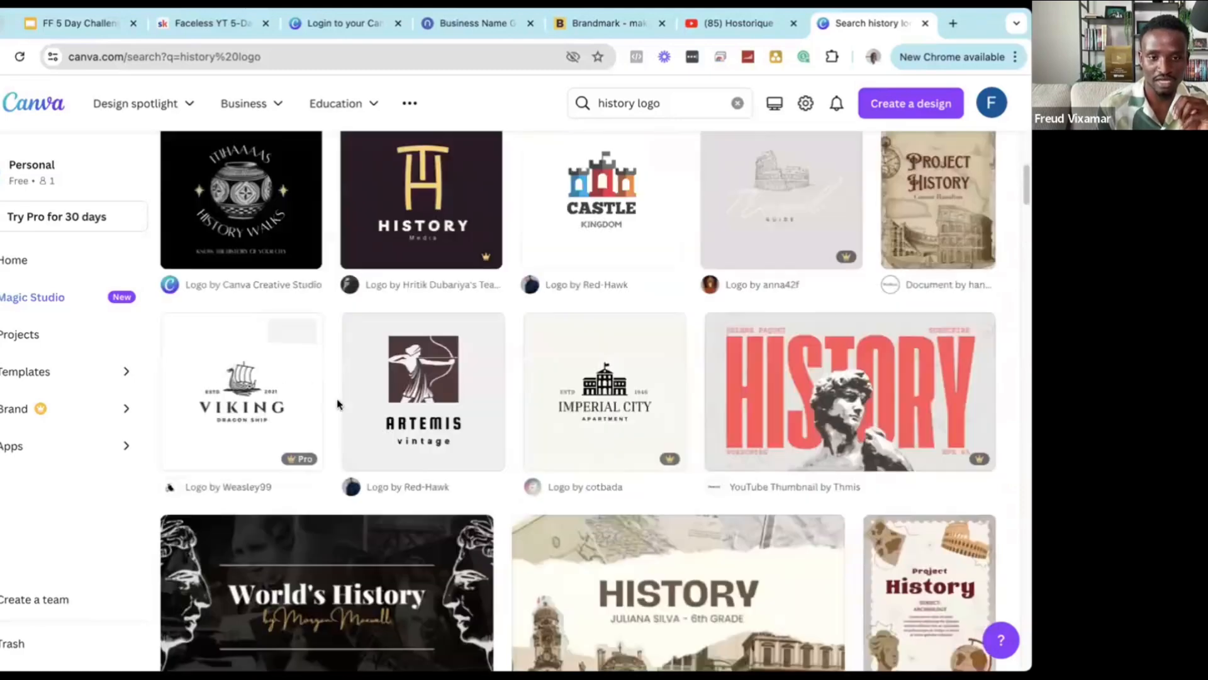
{"action": "scroll", "coordinate": [355, 396], "scroll_direction": "down", "scroll_amount": 8}
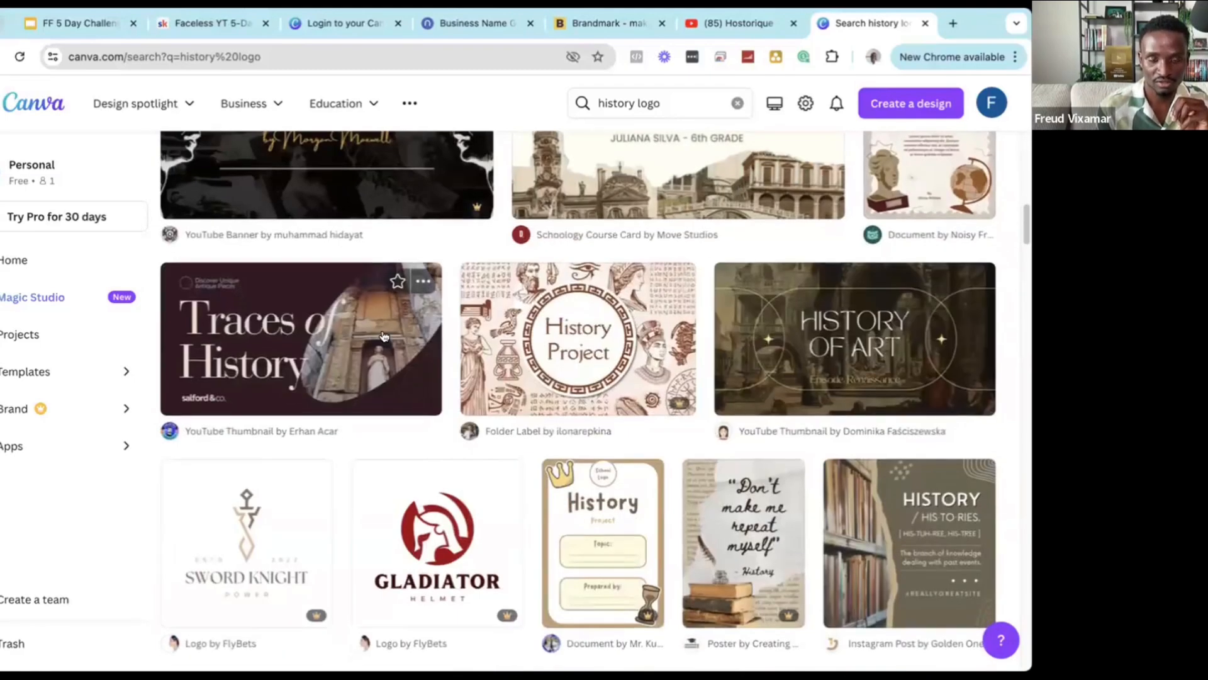
{"action": "scroll", "coordinate": [332, 464], "scroll_direction": "up", "scroll_amount": 2}
{"action": "scroll", "coordinate": [331, 464], "scroll_direction": "up", "scroll_amount": 1}
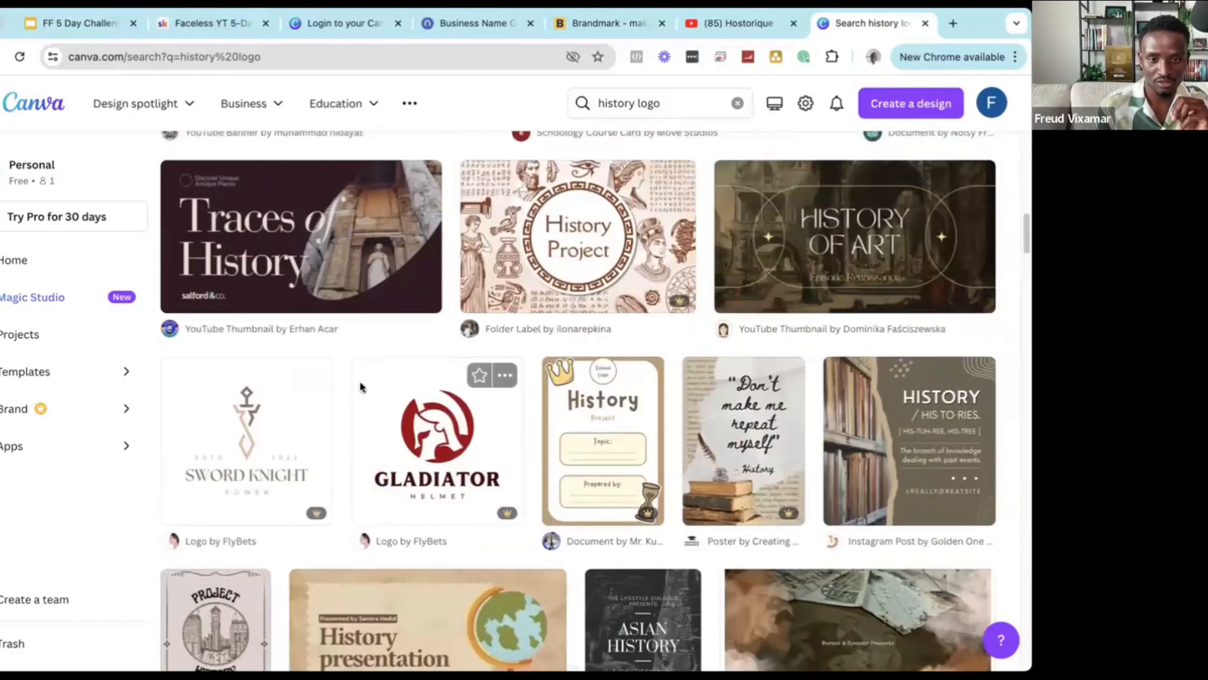
{"action": "scroll", "coordinate": [518, 346], "scroll_direction": "down", "scroll_amount": 2}
{"action": "scroll", "coordinate": [409, 314], "scroll_direction": "down", "scroll_amount": 2}
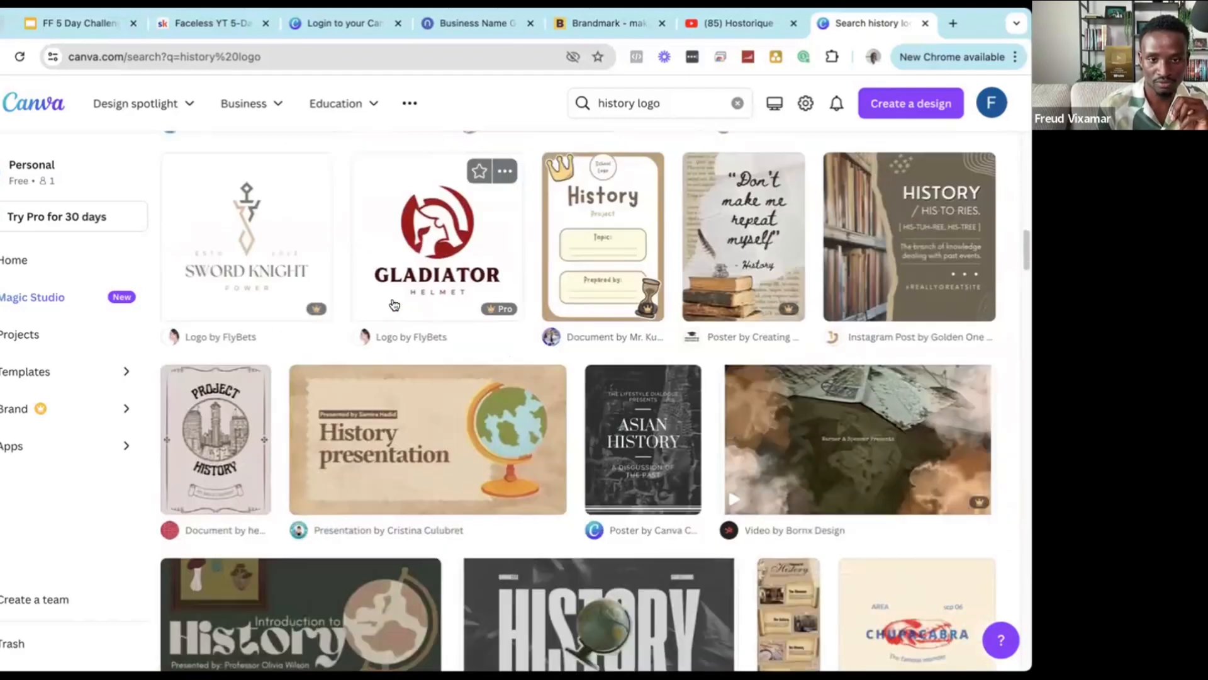
{"action": "left_click", "coordinate": [225, 247]}
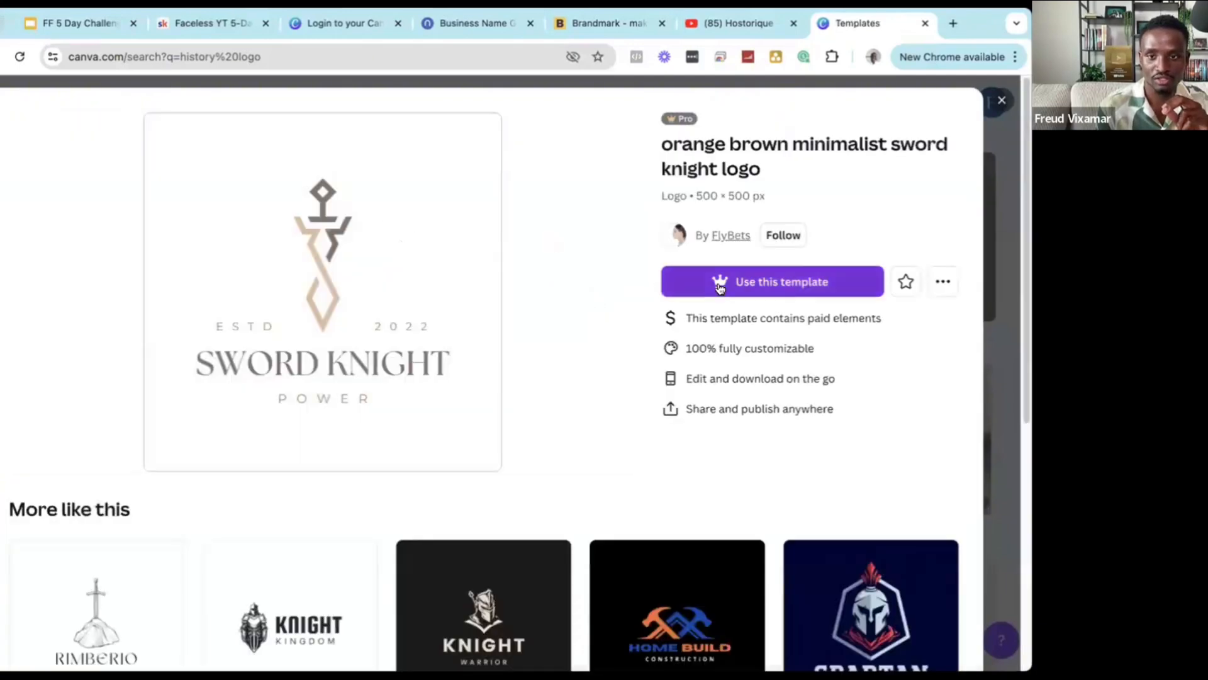
{"action": "mouse_move", "coordinate": [673, 125]}
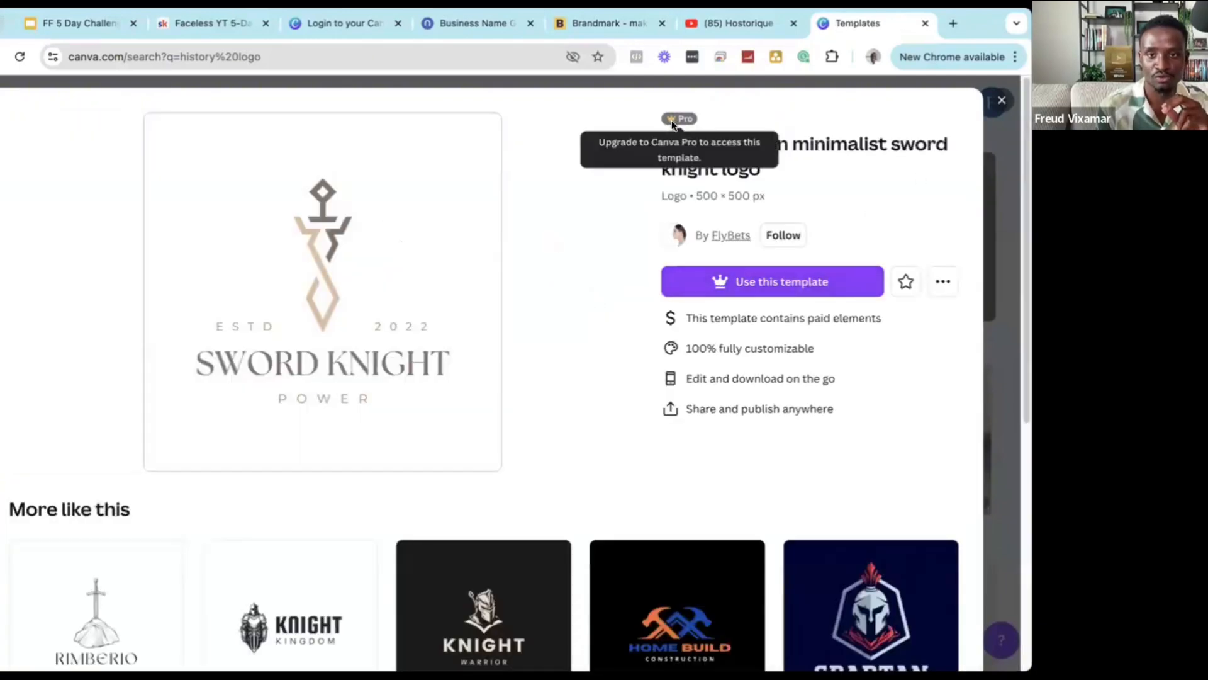
{"action": "left_click", "coordinate": [1001, 100]}
Scroll further through the results and load more history logo templates.
{"action": "scroll", "coordinate": [730, 371], "scroll_direction": "down", "scroll_amount": 4}
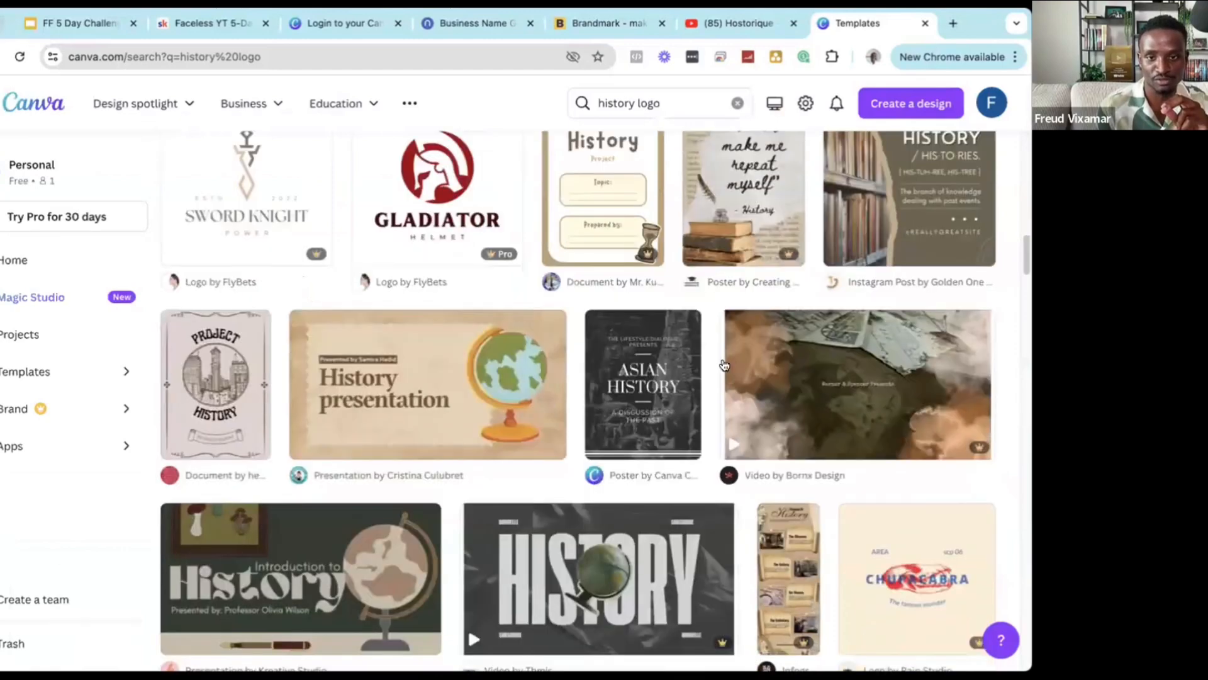
{"action": "scroll", "coordinate": [730, 371], "scroll_direction": "down", "scroll_amount": 10}
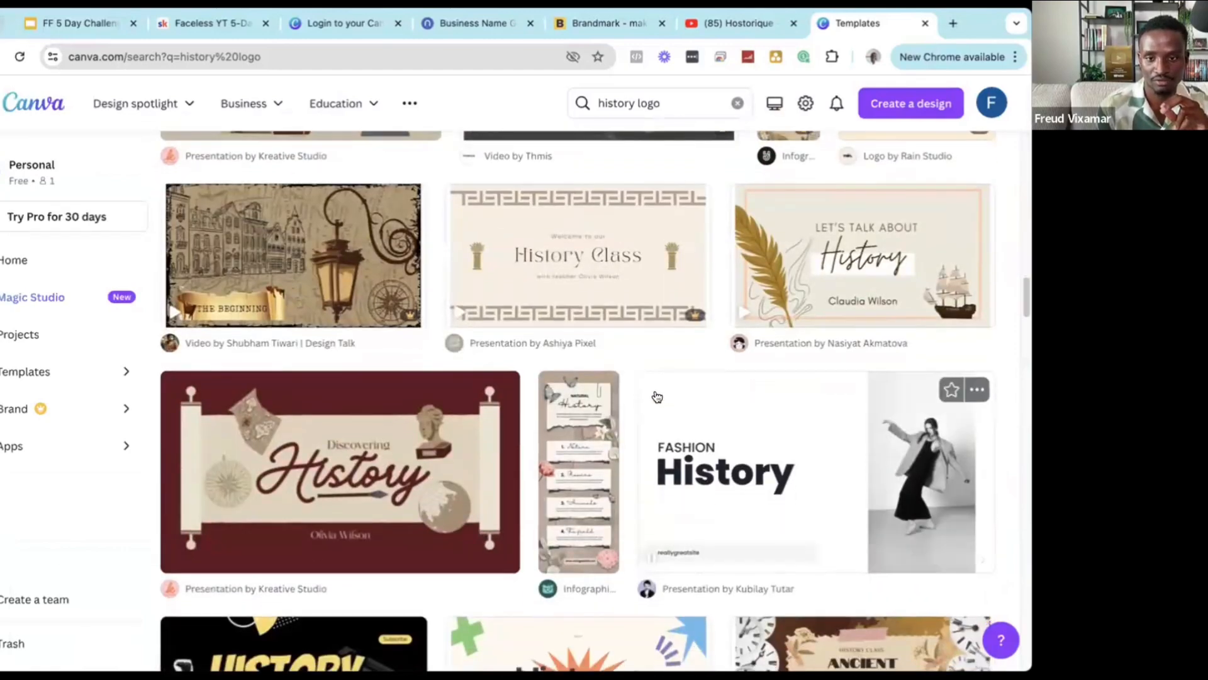
{"action": "scroll", "coordinate": [655, 397], "scroll_direction": "down", "scroll_amount": 6}
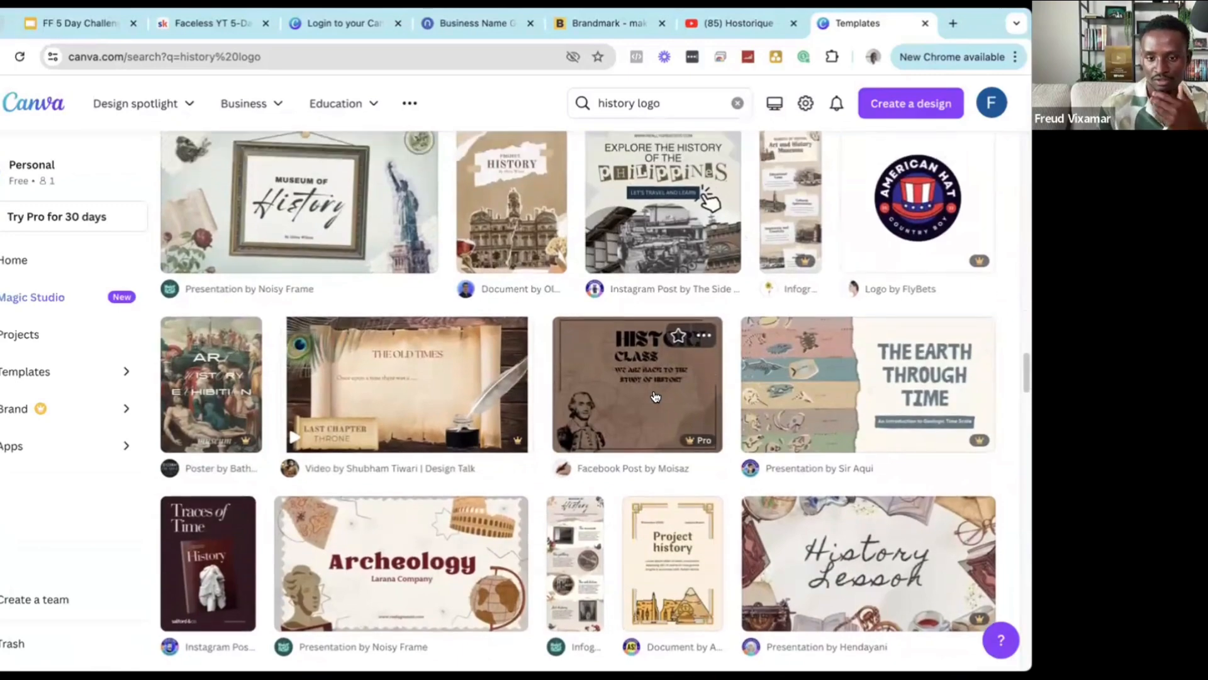
{"action": "scroll", "coordinate": [655, 397], "scroll_direction": "down", "scroll_amount": 2}
{"action": "scroll", "coordinate": [654, 391], "scroll_direction": "down", "scroll_amount": 10}
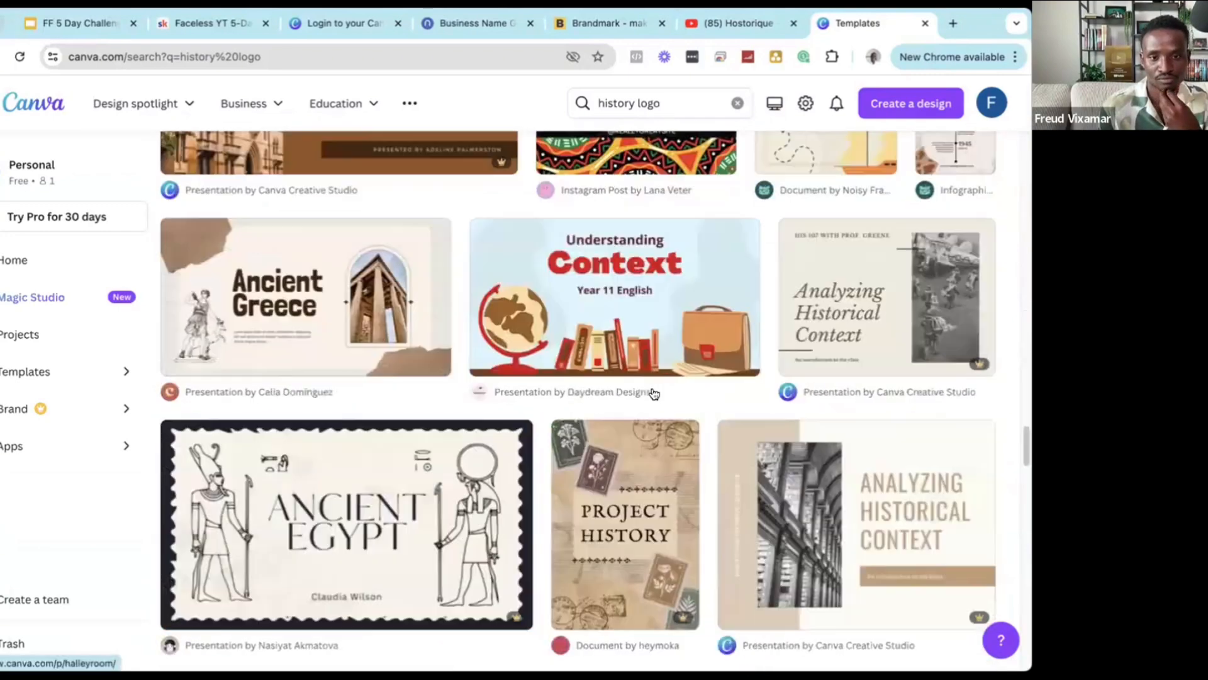
{"action": "scroll", "coordinate": [653, 393], "scroll_direction": "down", "scroll_amount": 14}
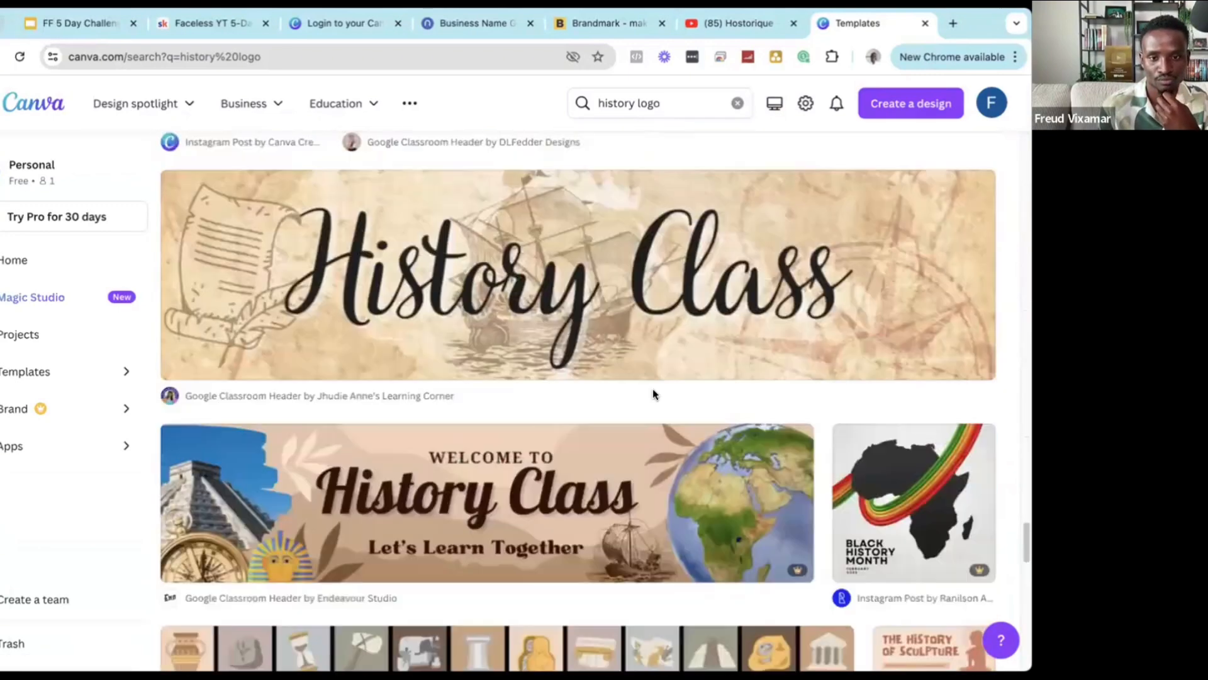
{"action": "scroll", "coordinate": [652, 390], "scroll_direction": "down", "scroll_amount": 5}
{"action": "scroll", "coordinate": [652, 390], "scroll_direction": "up", "scroll_amount": 3}
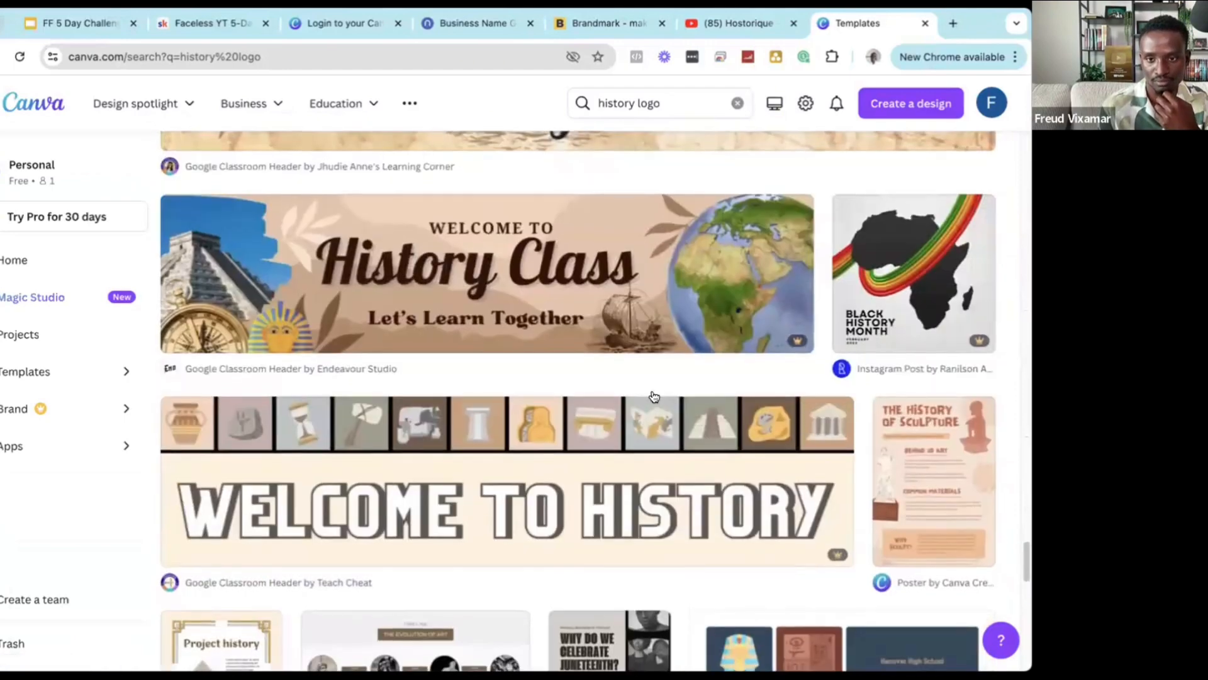
{"action": "scroll", "coordinate": [652, 390], "scroll_direction": "down", "scroll_amount": 9}
{"action": "scroll", "coordinate": [652, 390], "scroll_direction": "down", "scroll_amount": 4}
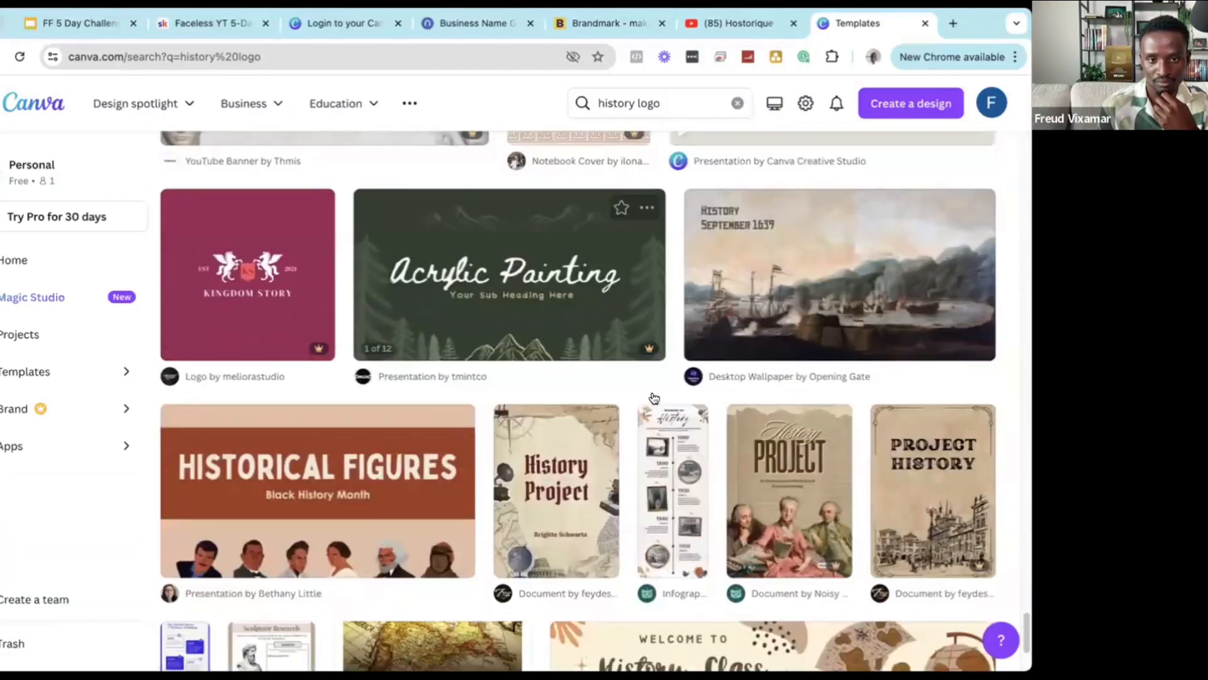
{"action": "scroll", "coordinate": [654, 395], "scroll_direction": "down", "scroll_amount": 2}
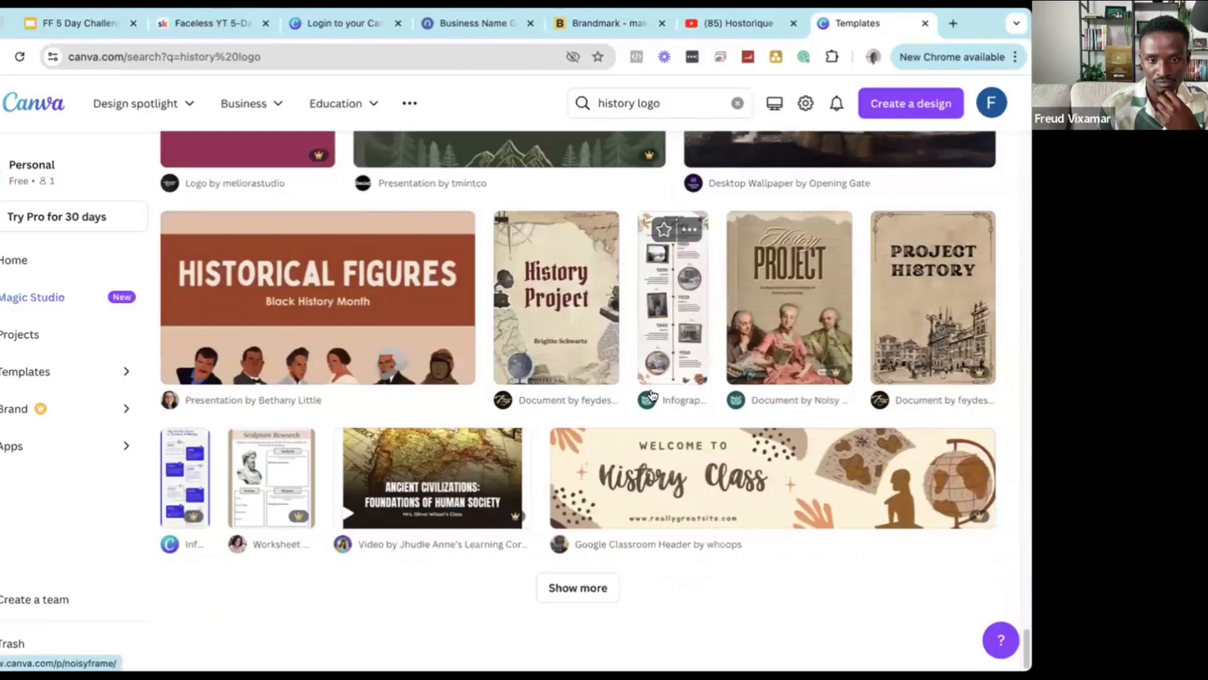
{"action": "left_click", "coordinate": [603, 588]}
{"action": "scroll", "coordinate": [617, 423], "scroll_direction": "down", "scroll_amount": 10}
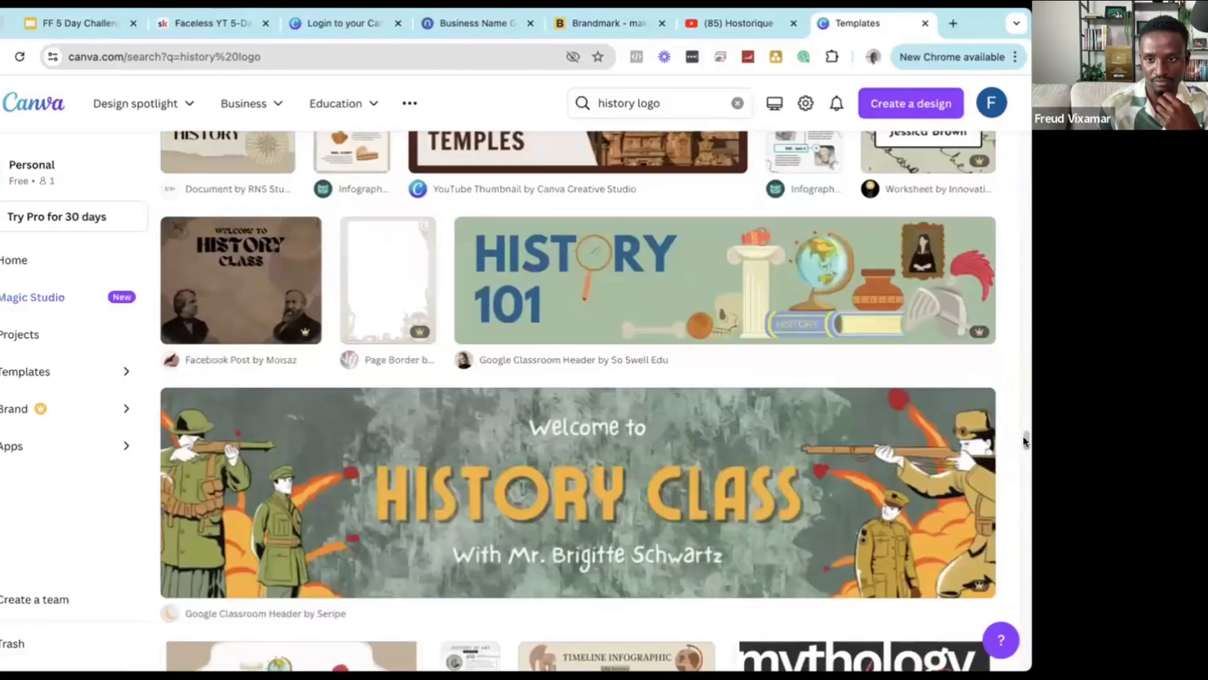
{"action": "left_click_drag", "start_coordinate": [1025, 440], "coordinate": [1005, 76]}
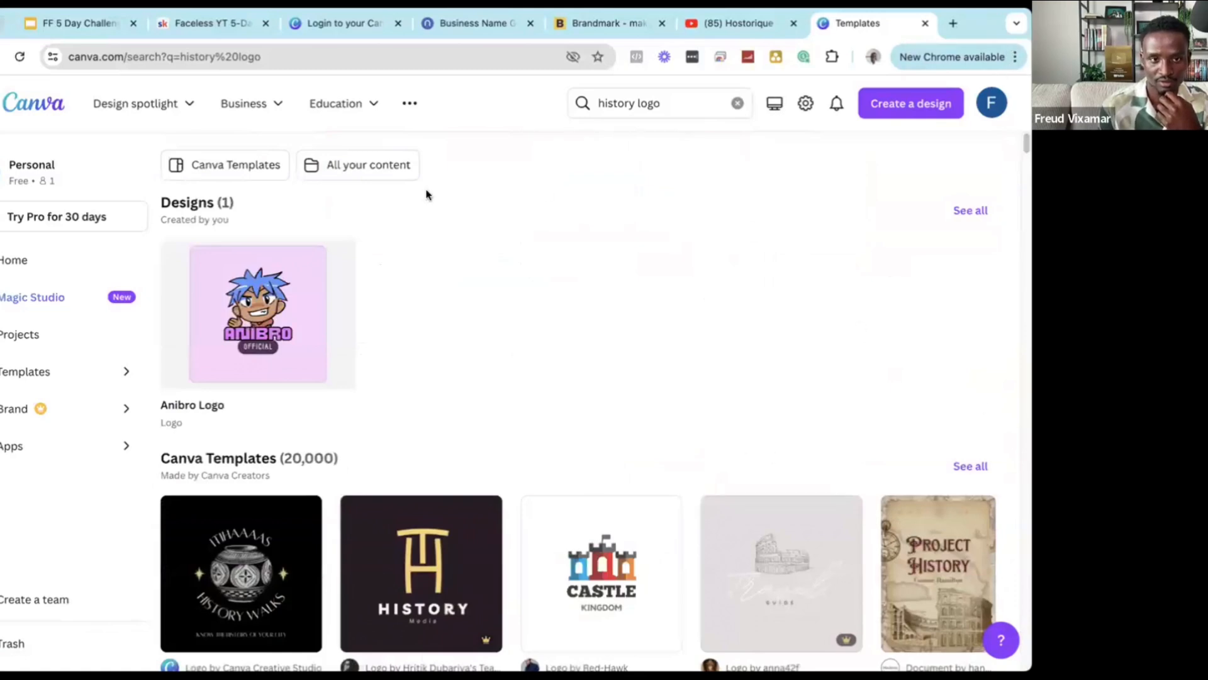
Open the History Walks logo template and customize it in the editor.
{"action": "left_click", "coordinate": [639, 102]}
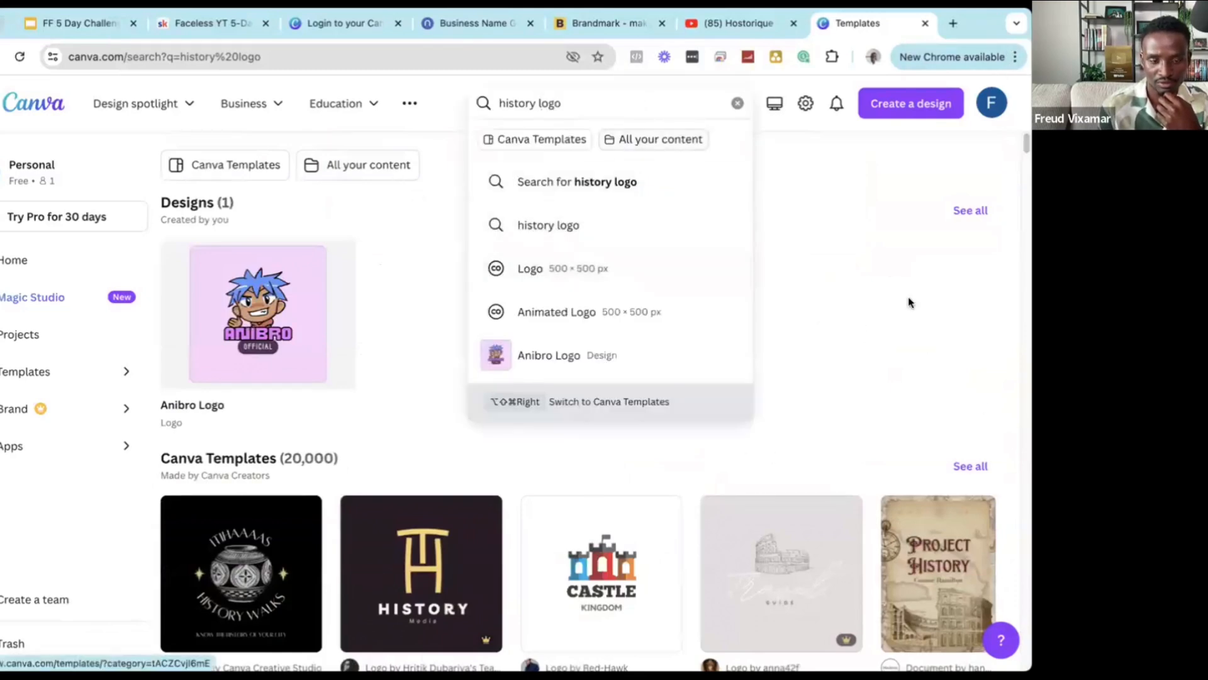
{"action": "left_click", "coordinate": [444, 331]}
{"action": "scroll", "coordinate": [444, 331], "scroll_direction": "down", "scroll_amount": 5}
{"action": "scroll", "coordinate": [250, 261], "scroll_direction": "up", "scroll_amount": 1}
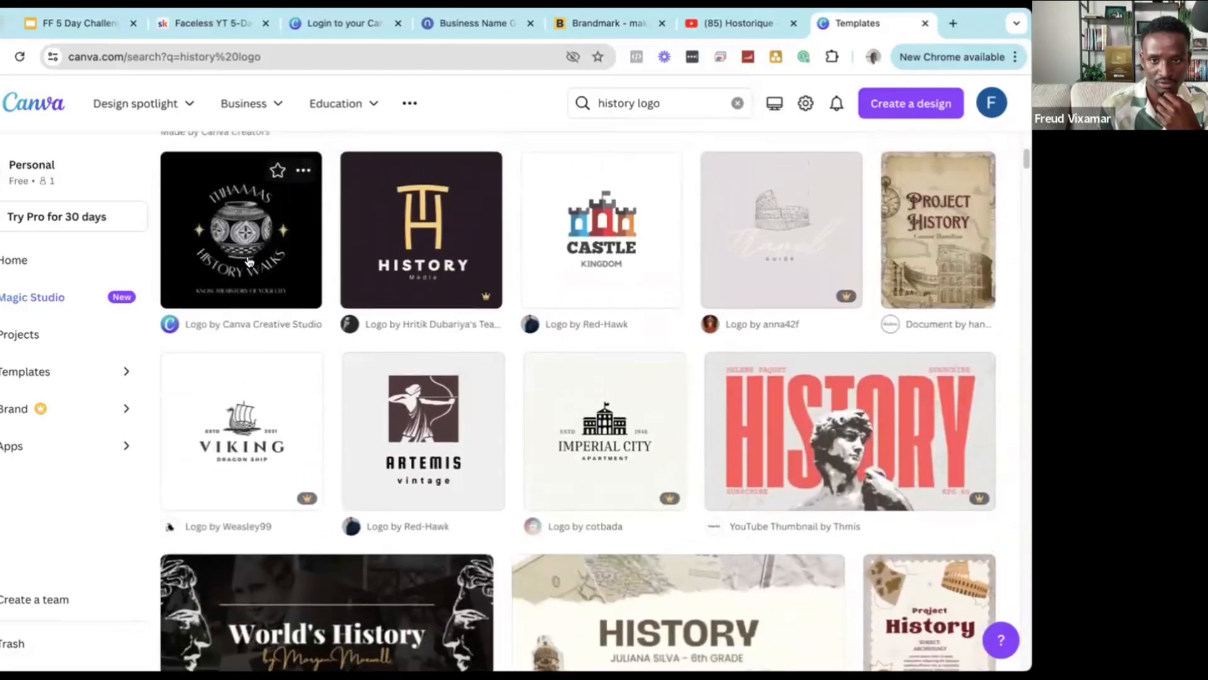
{"action": "left_click", "coordinate": [272, 225]}
{"action": "left_click", "coordinate": [721, 302]}
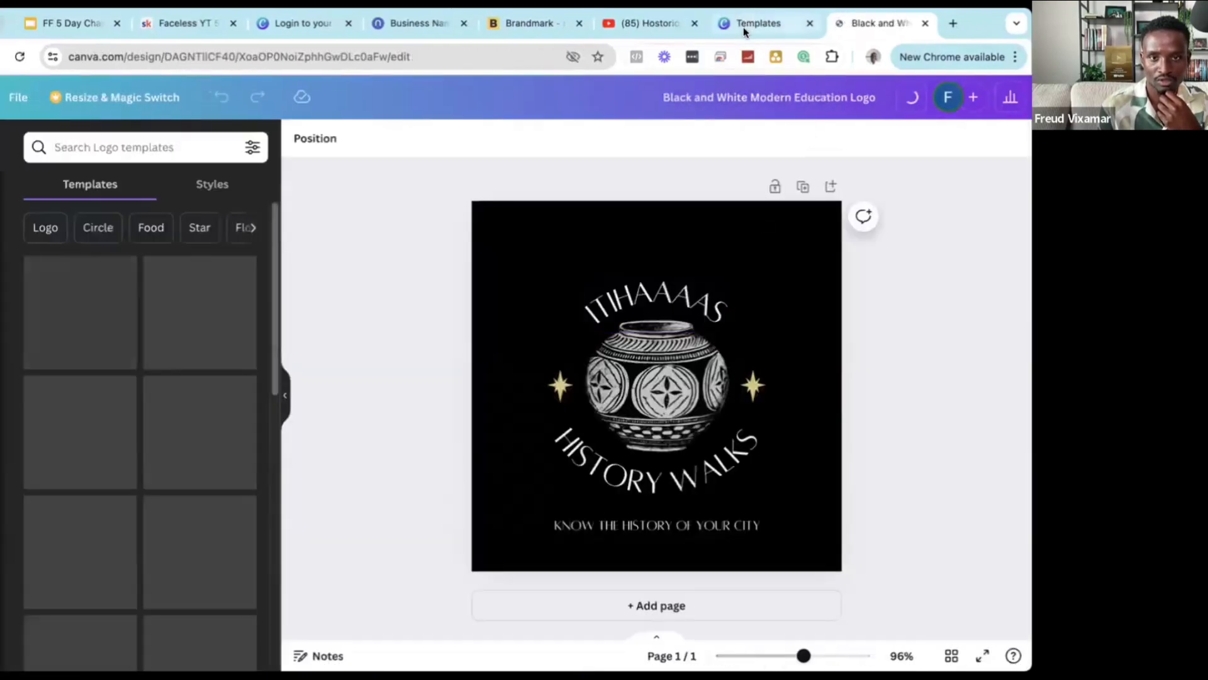
Search Logo templates for 'hist' and add the king town castle template as a page.
{"action": "left_click", "coordinate": [746, 25]}
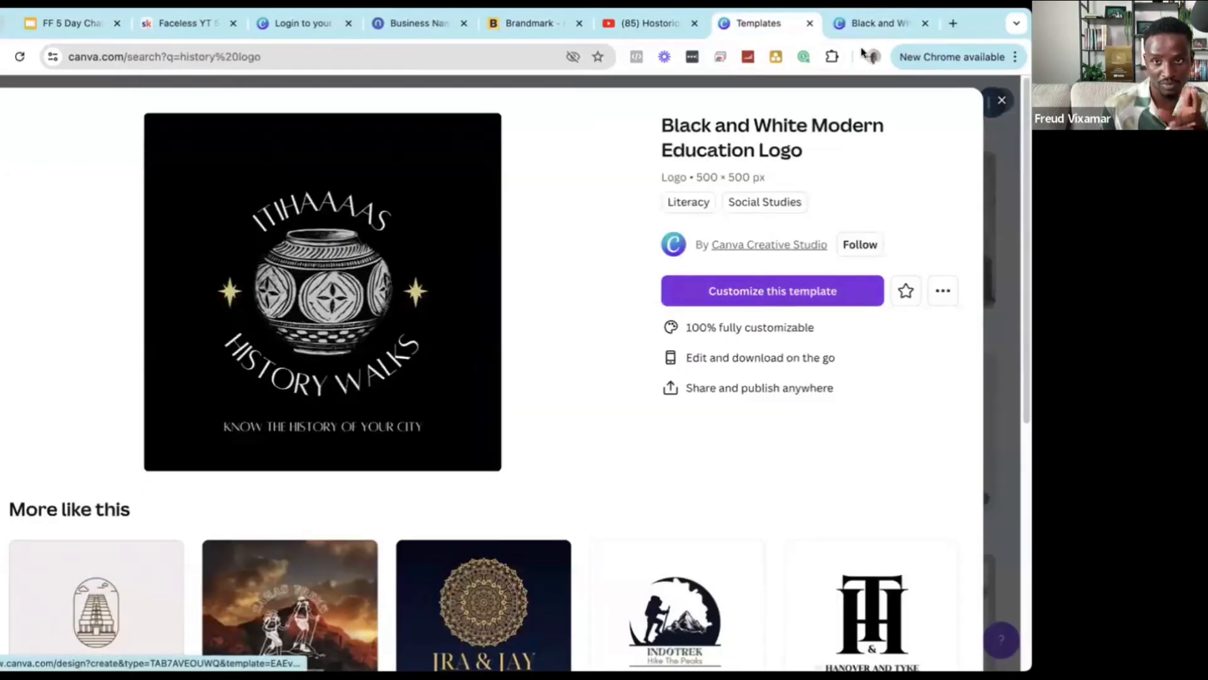
{"action": "left_click", "coordinate": [866, 24]}
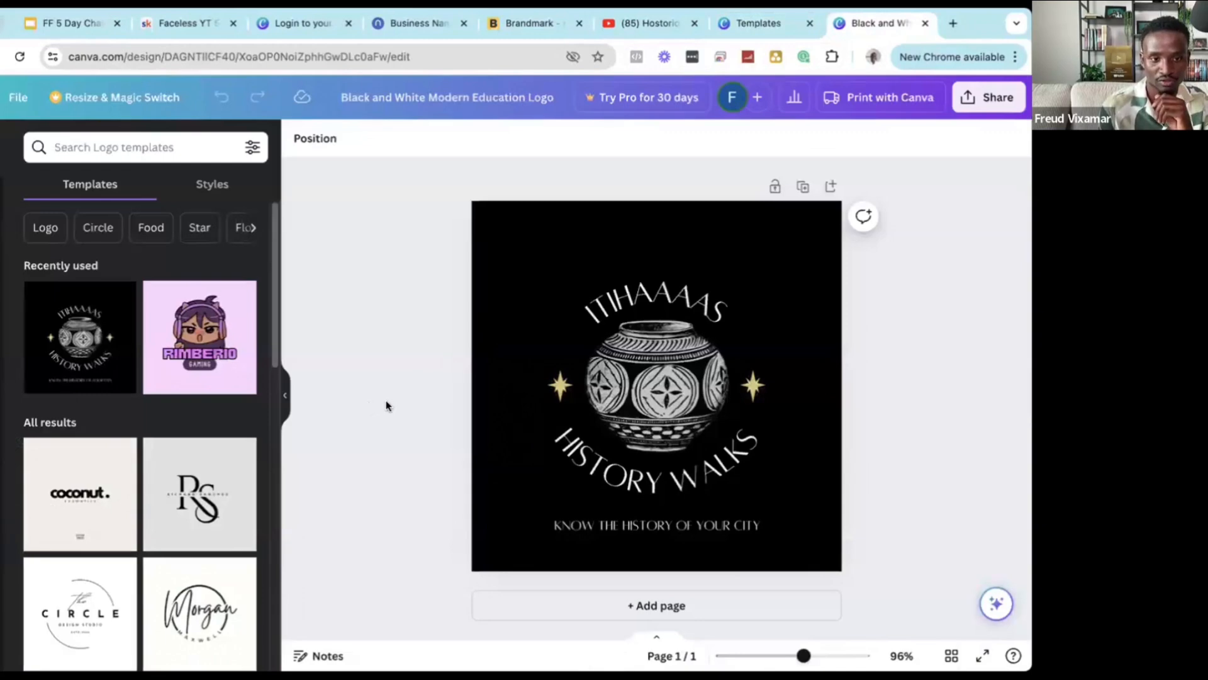
{"action": "left_click", "coordinate": [184, 152]}
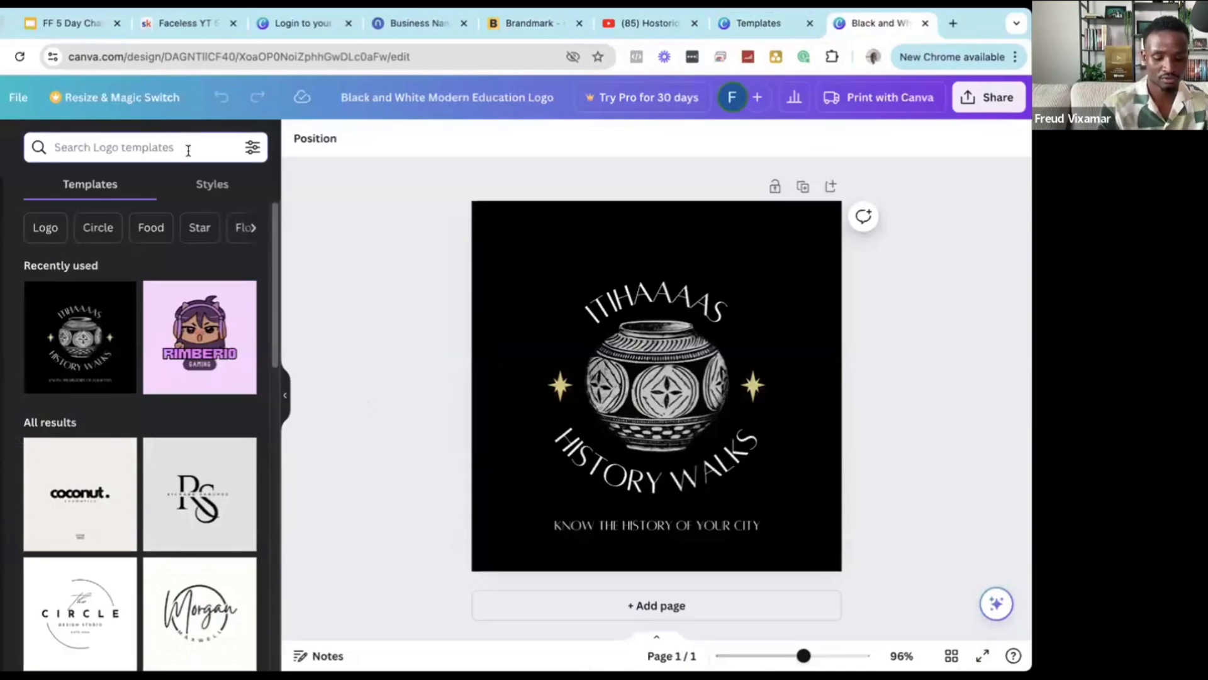
{"action": "type", "text": "history"}
{"action": "key", "text": "Return"}
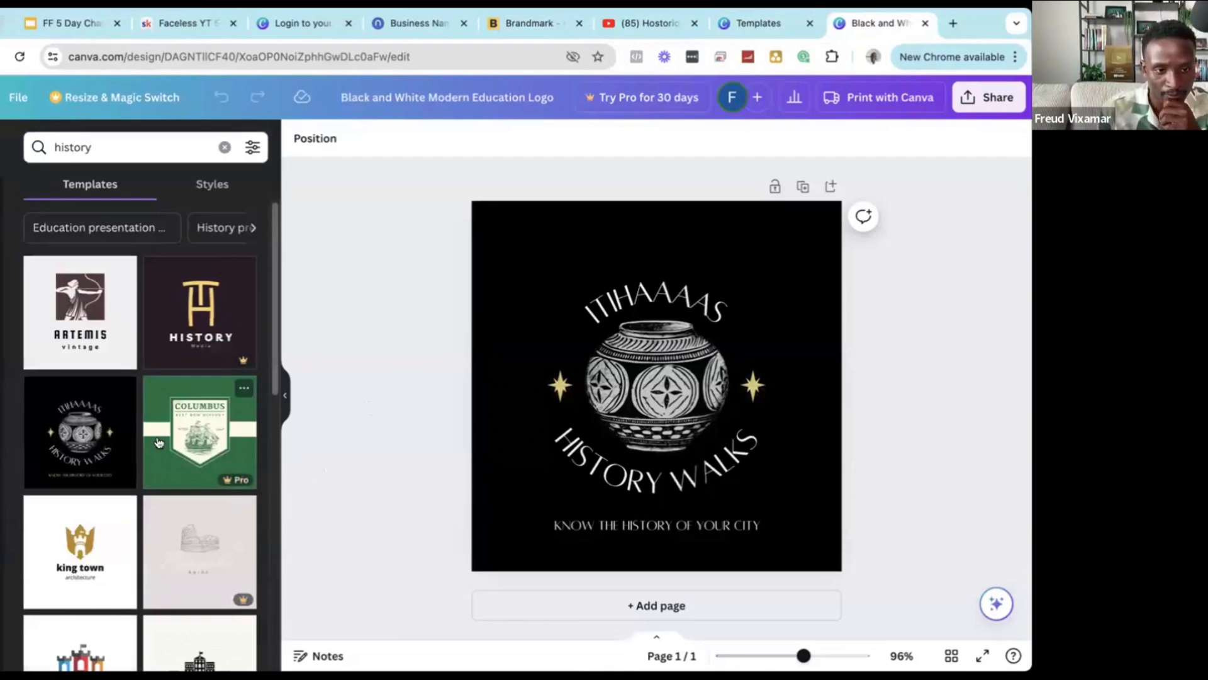
{"action": "scroll", "coordinate": [68, 360], "scroll_direction": "down", "scroll_amount": 4}
{"action": "left_click", "coordinate": [68, 360]}
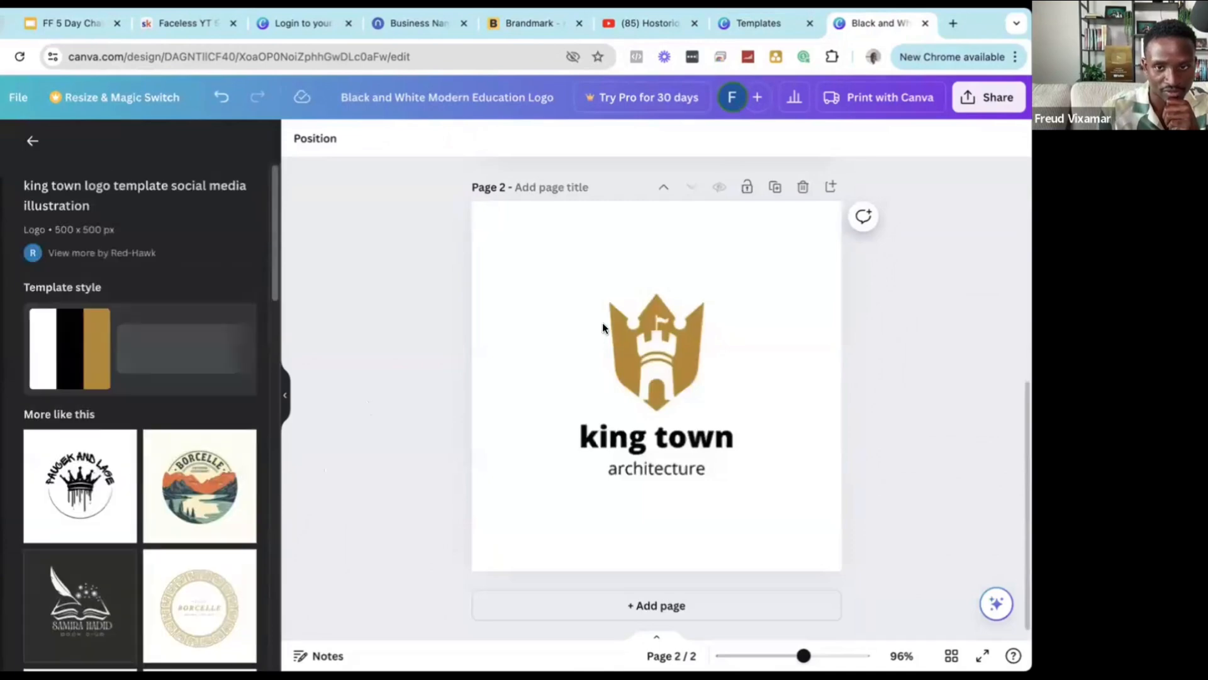
Delete the original History Walks page and select the king town headline.
{"action": "scroll", "coordinate": [602, 323], "scroll_direction": "up", "scroll_amount": 6}
{"action": "left_click", "coordinate": [803, 185]}
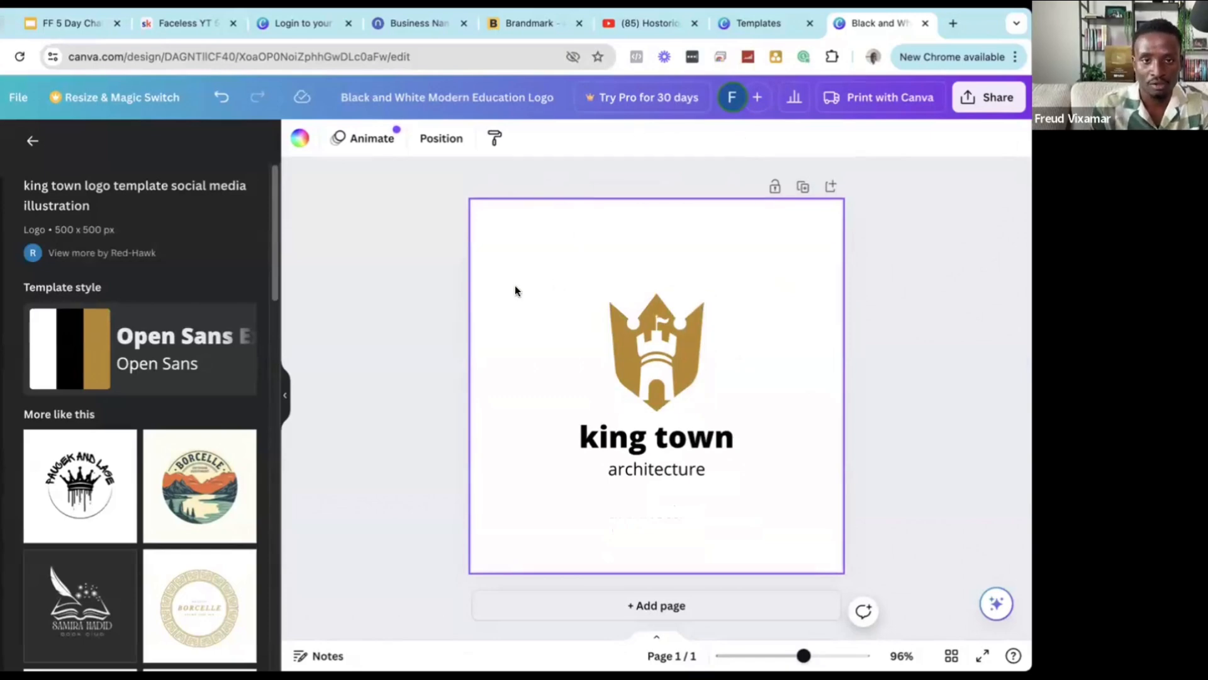
{"action": "left_click", "coordinate": [418, 289]}
{"action": "left_click", "coordinate": [624, 442]}
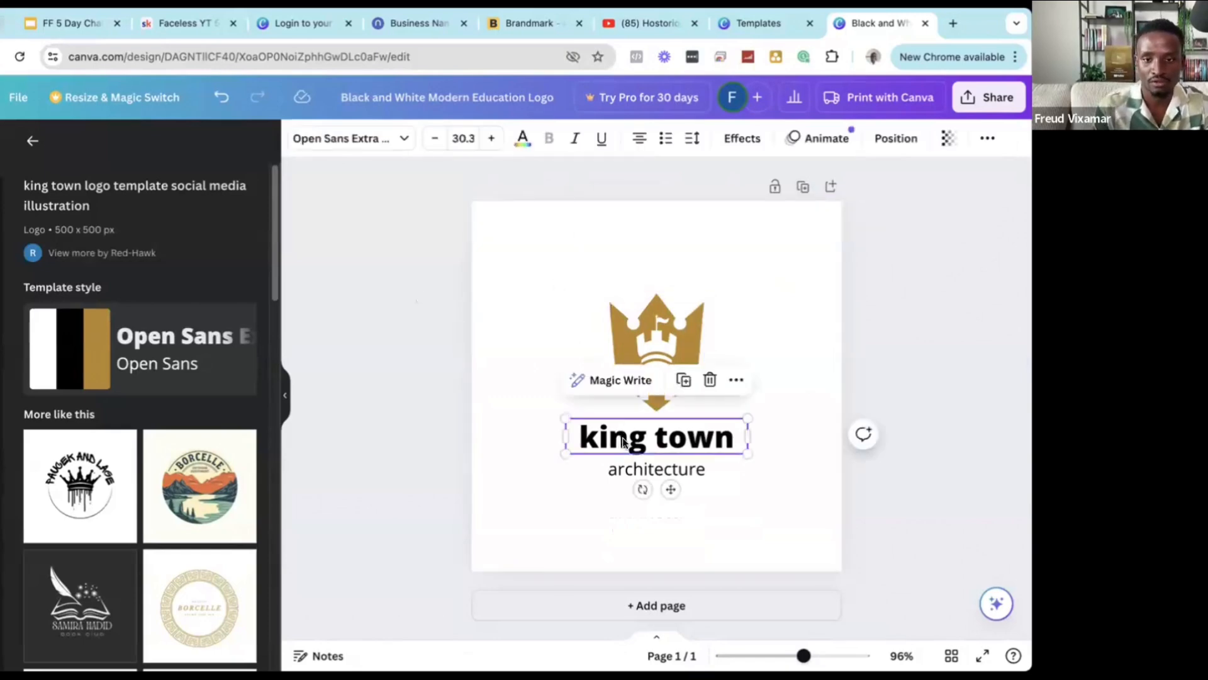
{"action": "left_click", "coordinate": [625, 442]}
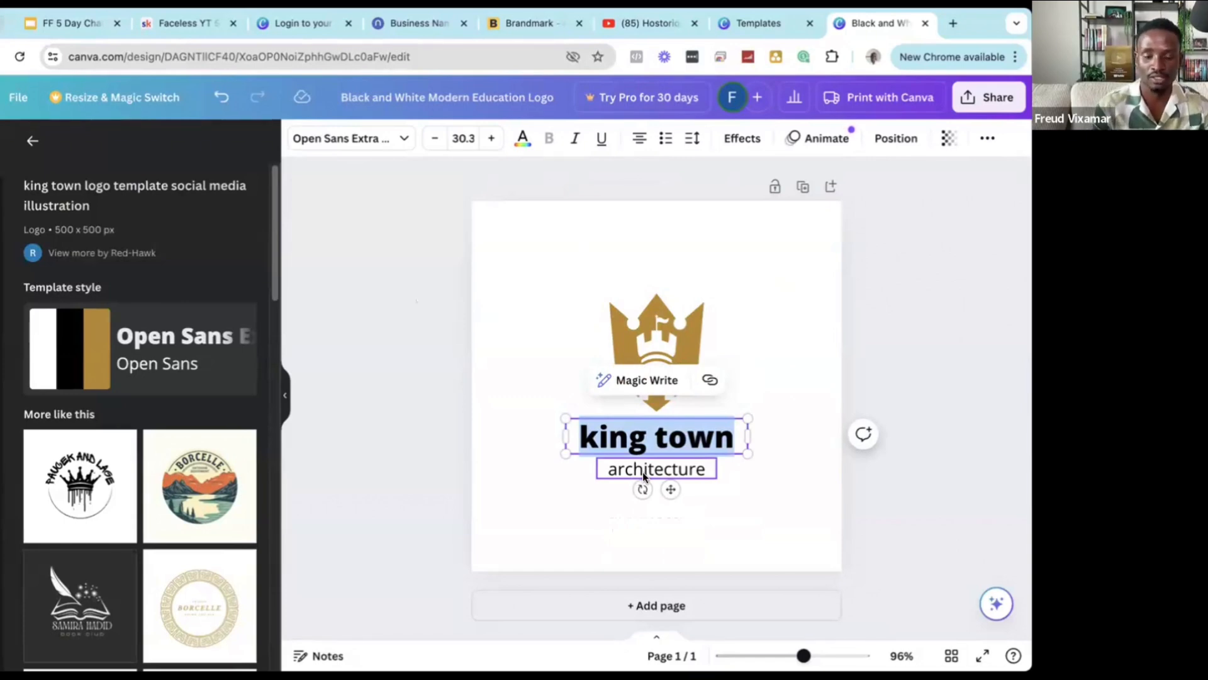
Paste the copied channel name over the king town headline and start fixing its spelling.
{"action": "left_click", "coordinate": [651, 28]}
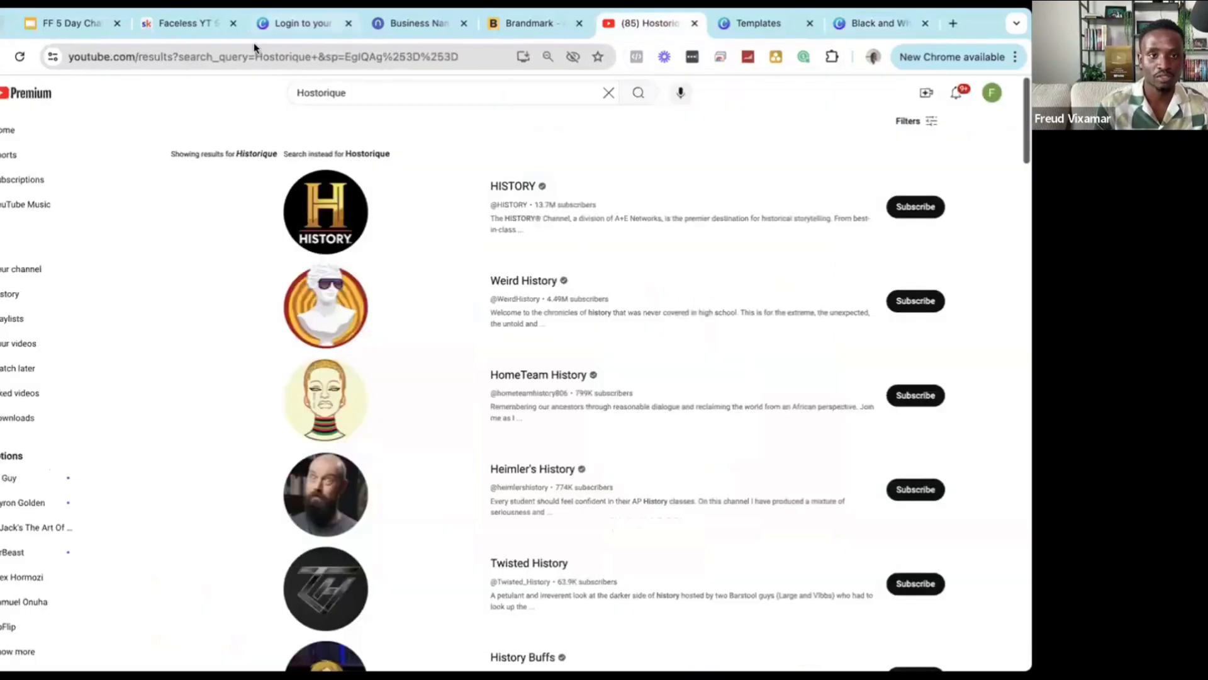
{"action": "left_click", "coordinate": [329, 93]}
{"action": "key", "text": "ctrl+c"}
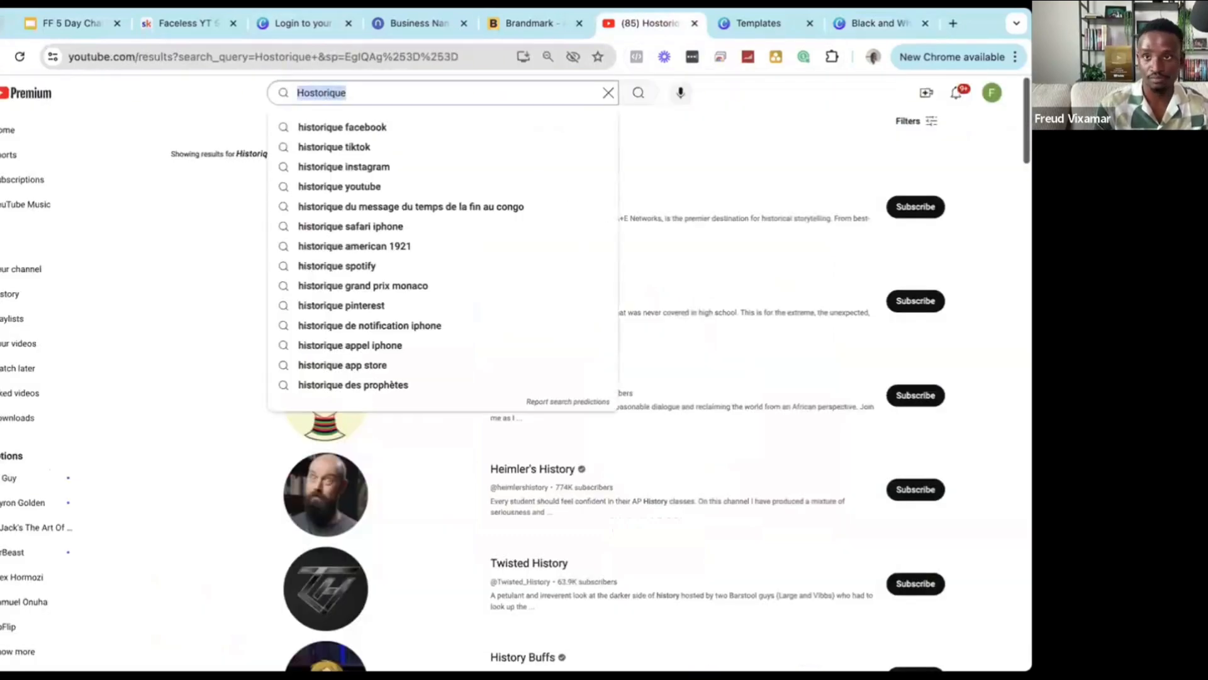
{"action": "left_click", "coordinate": [856, 24]}
{"action": "double_click", "coordinate": [667, 443]}
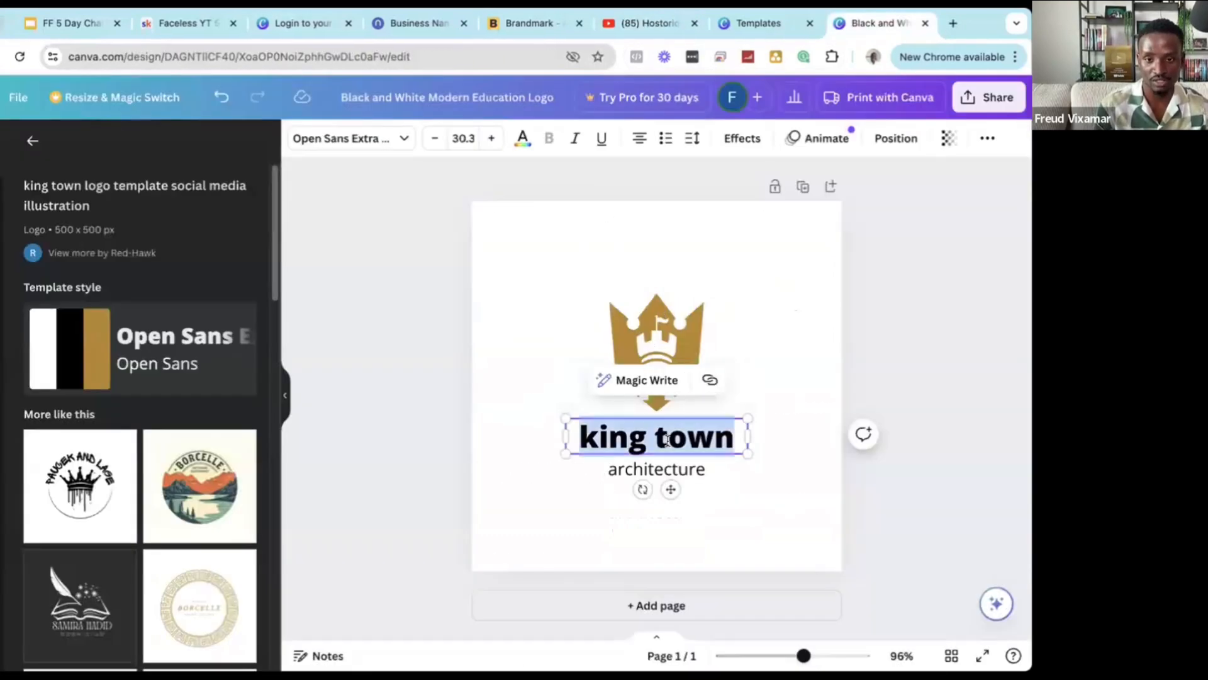
{"action": "key", "text": "ctrl+v"}
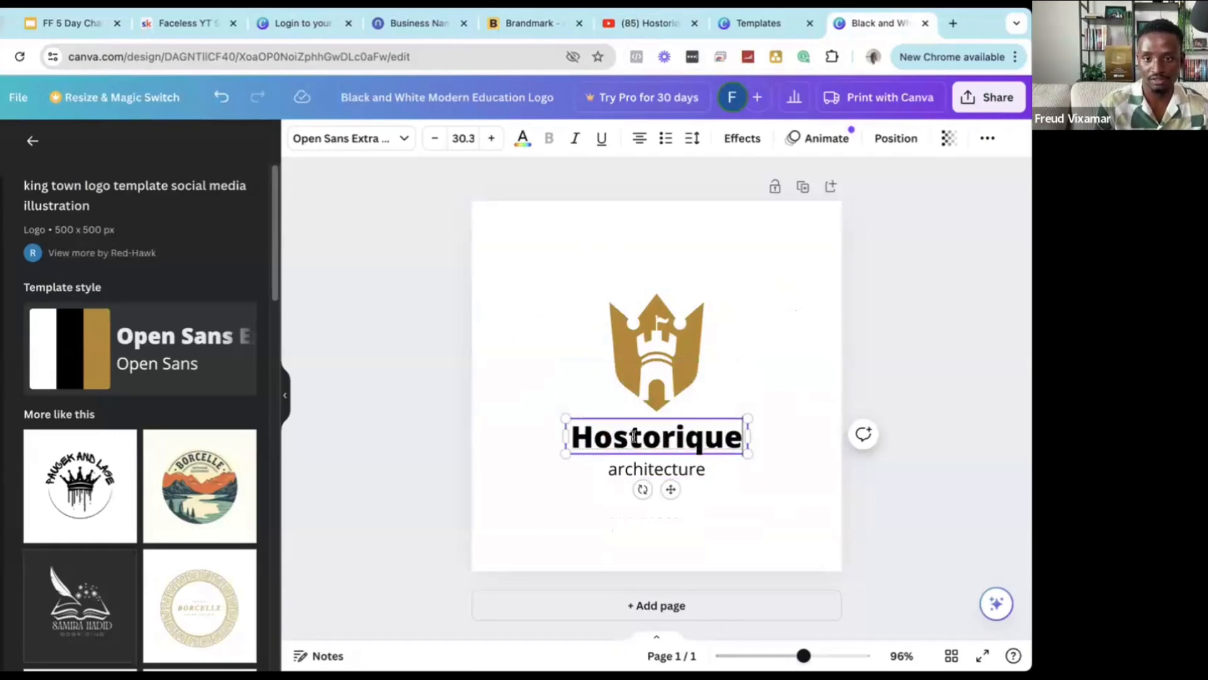
{"action": "key", "text": "BackSpace"}
Correct the spelling to 'Historique' in Canva and rerun the YouTube search.
{"action": "type", "text": "i"}
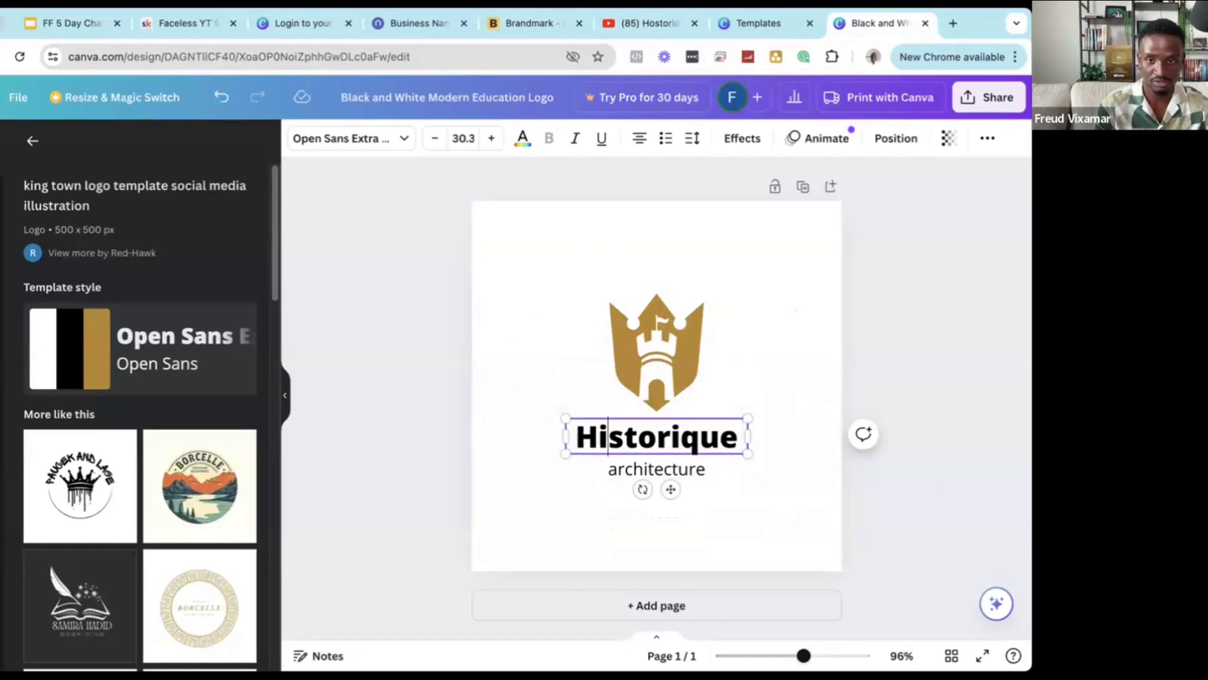
{"action": "left_click", "coordinate": [636, 23]}
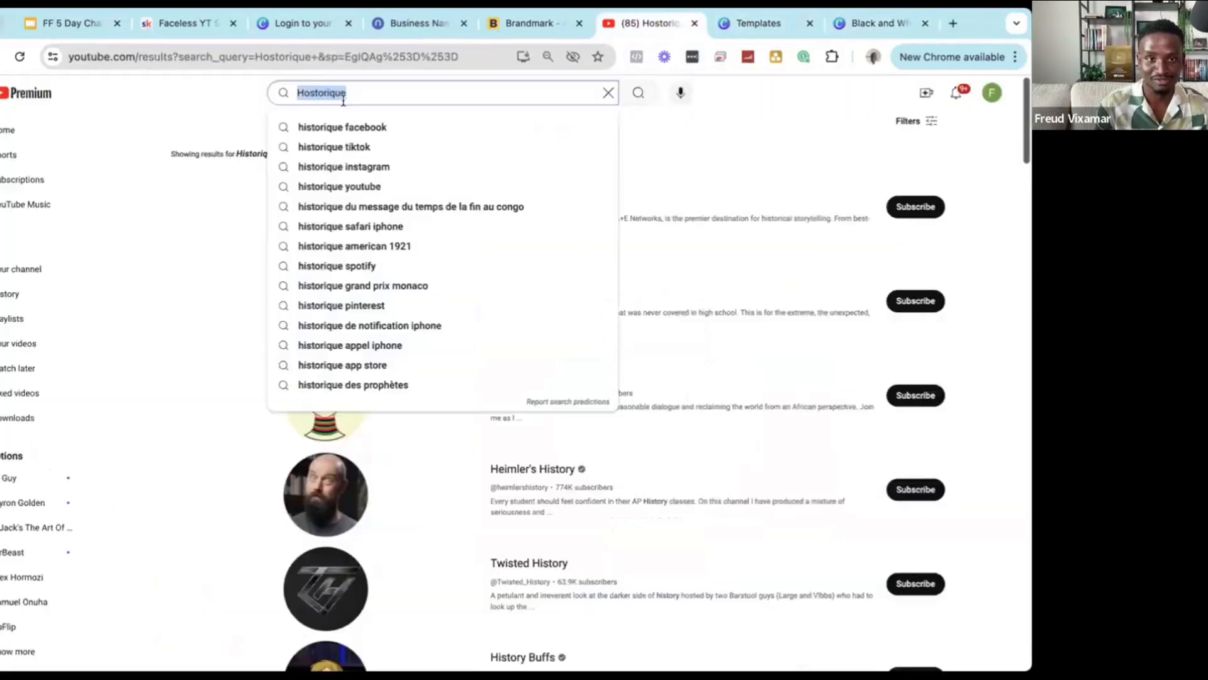
{"action": "left_click", "coordinate": [310, 93]}
{"action": "key", "text": "BackSpace"}
{"action": "type", "text": "i"}
{"action": "key", "text": "Return"}
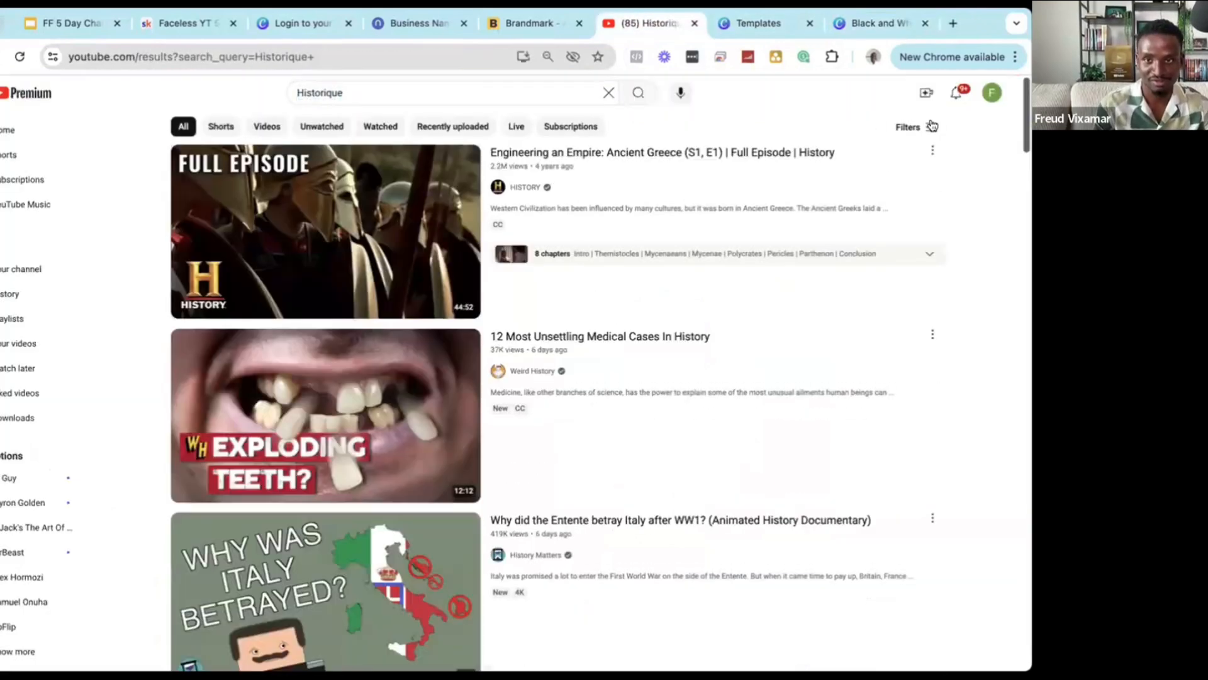
Filter the YouTube Historique results to channels only, then return to Canva.
{"action": "left_click", "coordinate": [913, 126]}
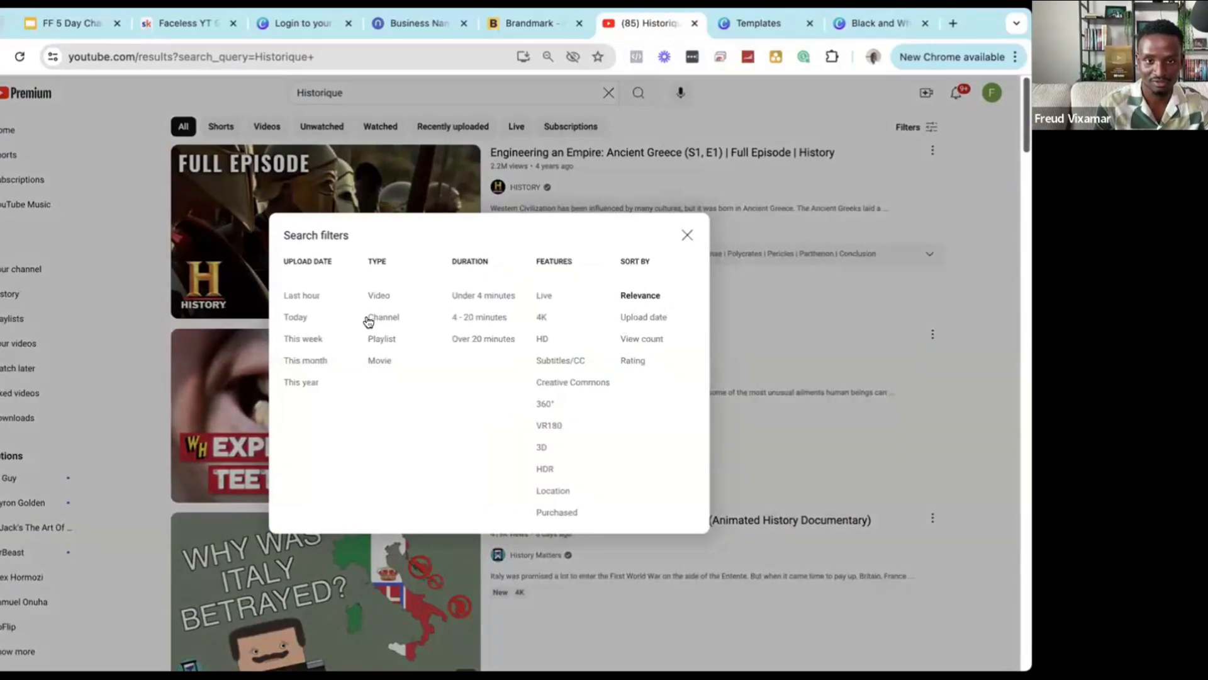
{"action": "left_click", "coordinate": [368, 319]}
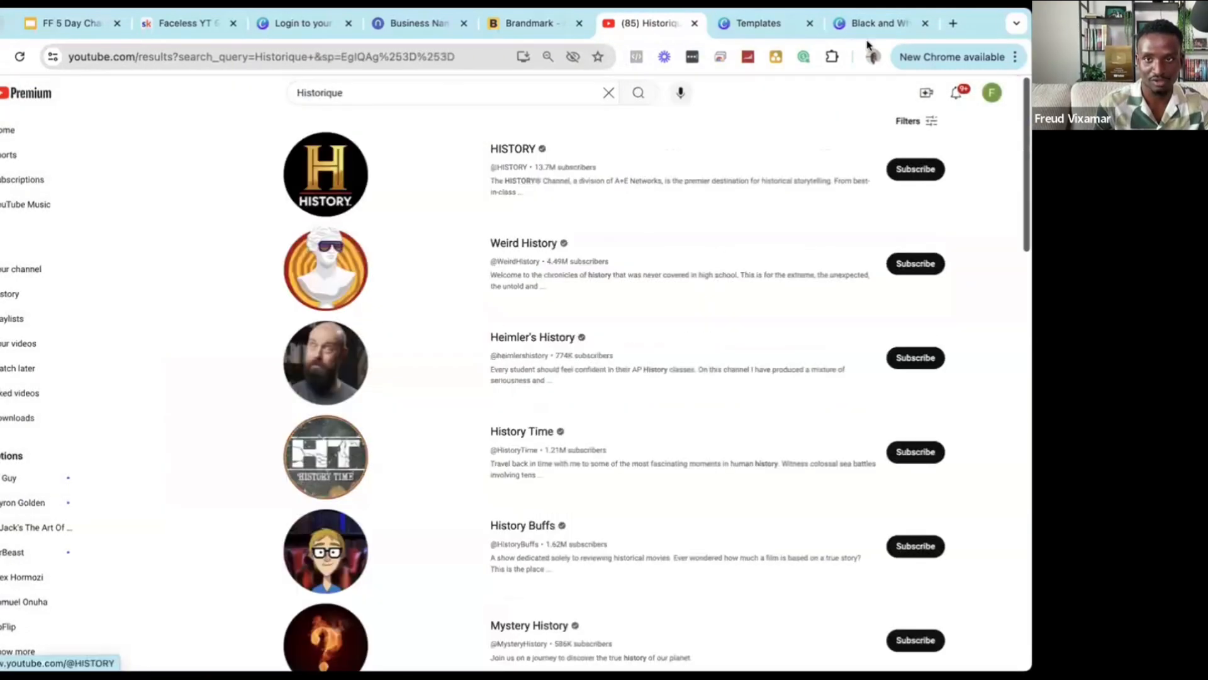
{"action": "left_click", "coordinate": [879, 24]}
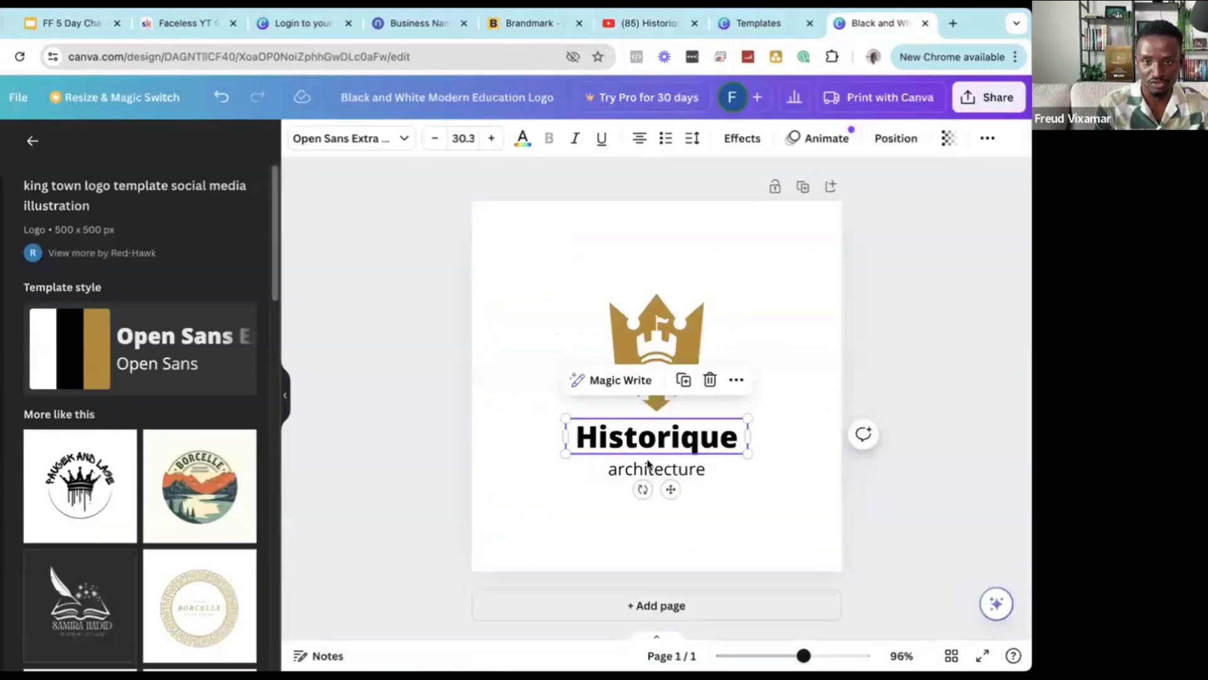
Edit the architecture subtitle under Historique, trying 'In and out of' then 'HR'.
{"action": "left_click", "coordinate": [647, 467]}
{"action": "left_click", "coordinate": [646, 467]}
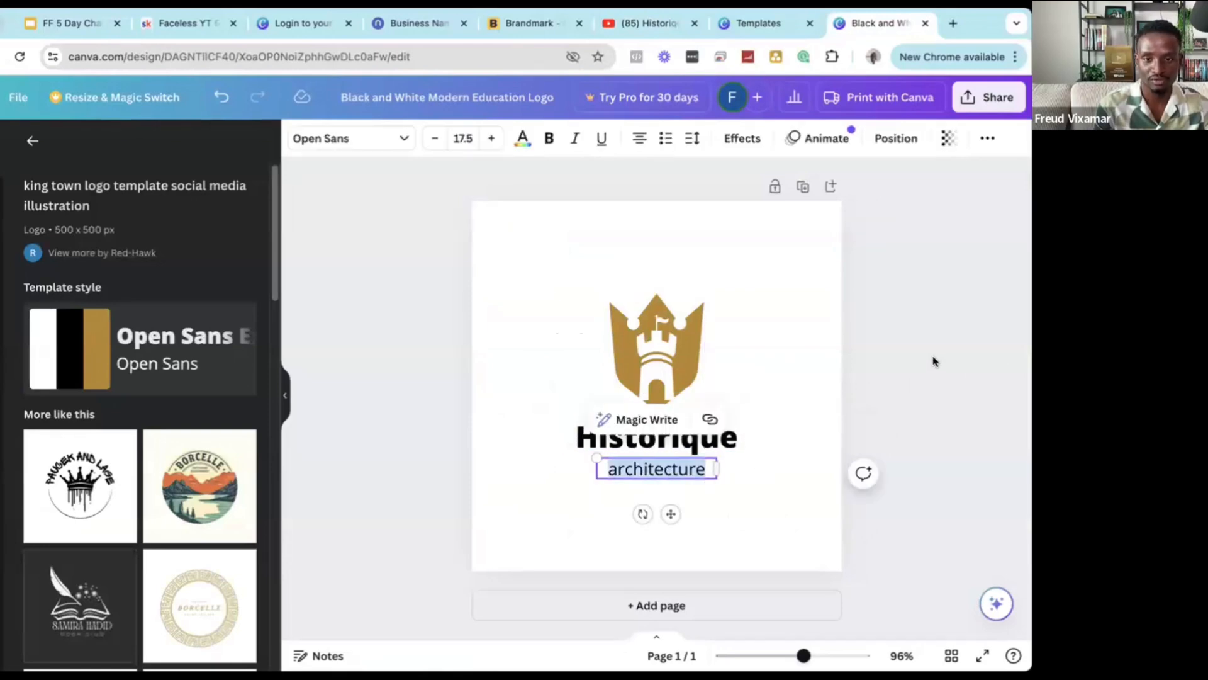
{"action": "type", "text": "His"}
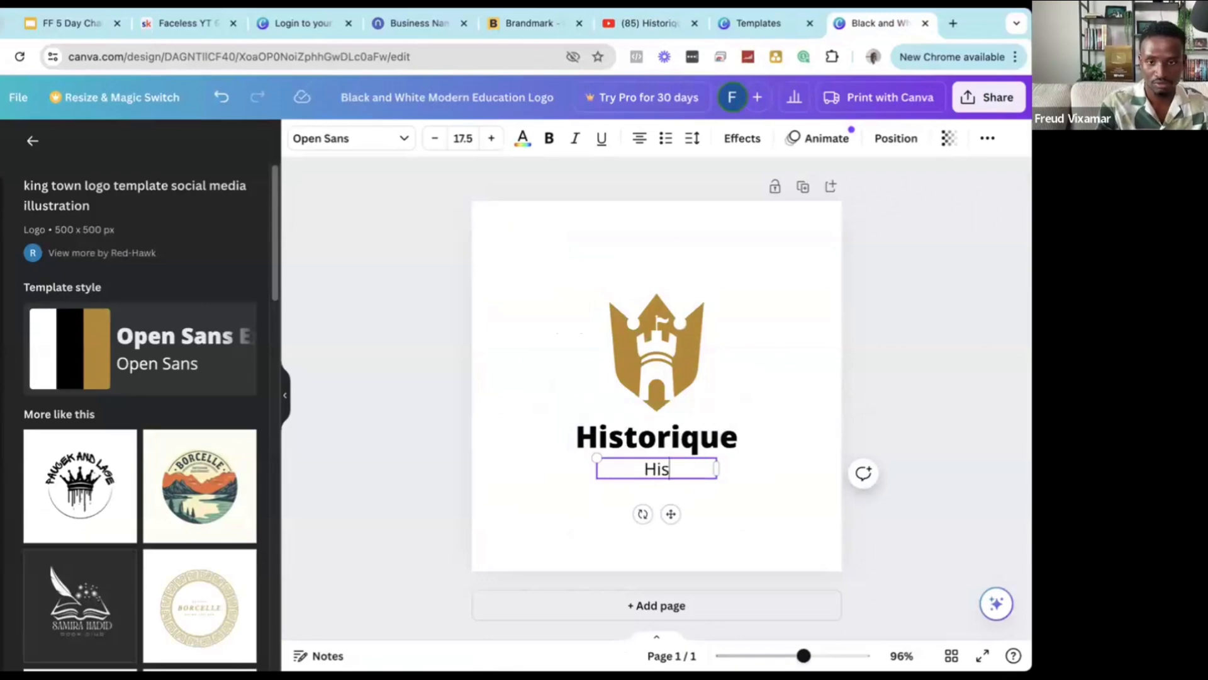
{"action": "type", "text": "t"}
{"action": "key", "text": "BackSpace"}
{"action": "key", "text": "BackSpace"}
{"action": "key", "text": "BackSpace"}
{"action": "key", "text": "BackSpace"}
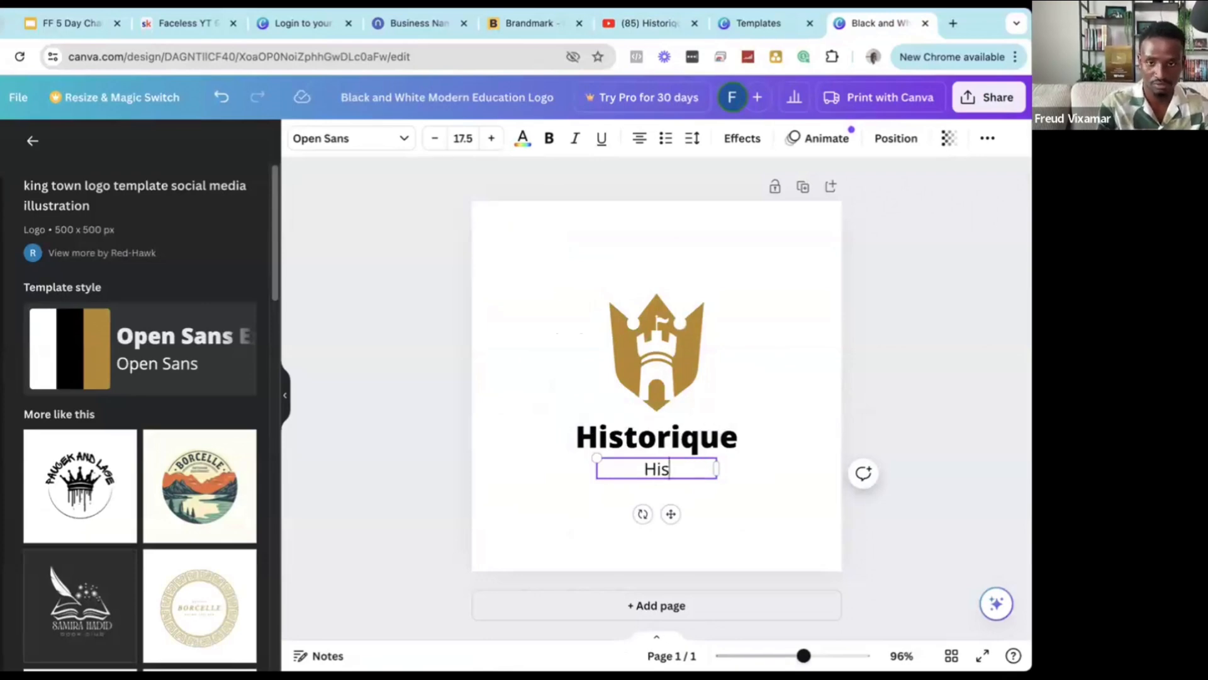
{"action": "type", "text": "In "}
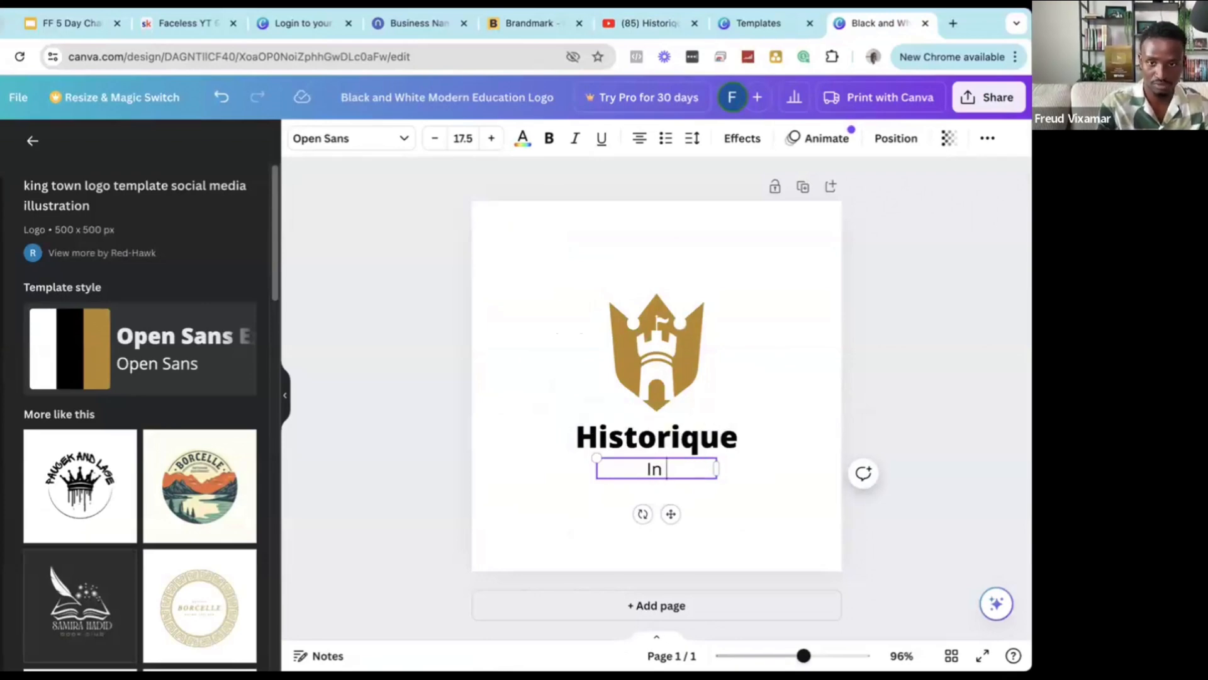
{"action": "type", "text": "and out of"}
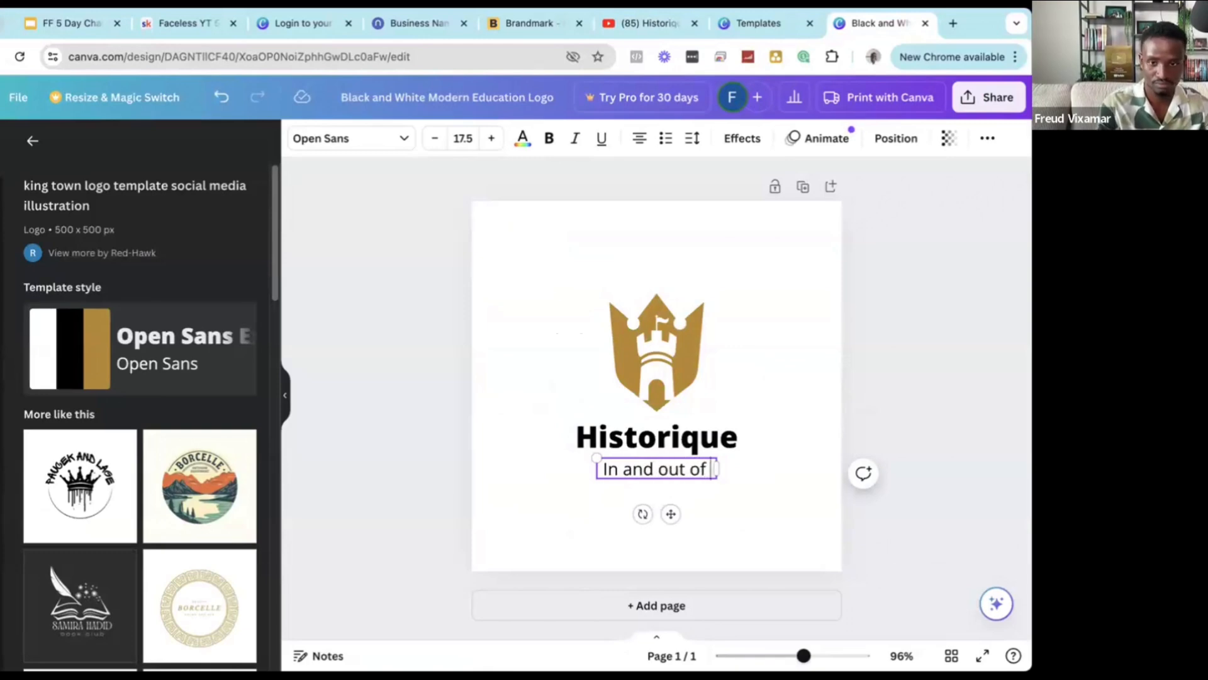
{"action": "key", "text": "BackSpace"}
{"action": "key", "text": "BackSpace"}
{"action": "key", "text": "BackSpace"}
{"action": "key", "text": "BackSpace"}
{"action": "key", "text": "BackSpace"}
{"action": "key", "text": "BackSpace"}
{"action": "key", "text": "BackSpace"}
{"action": "key", "text": "BackSpace"}
{"action": "key", "text": "BackSpace"}
{"action": "key", "text": "BackSpace"}
{"action": "key", "text": "BackSpace"}
{"action": "key", "text": "BackSpace"}
{"action": "key", "text": "BackSpace"}
{"action": "key", "text": "BackSpace"}
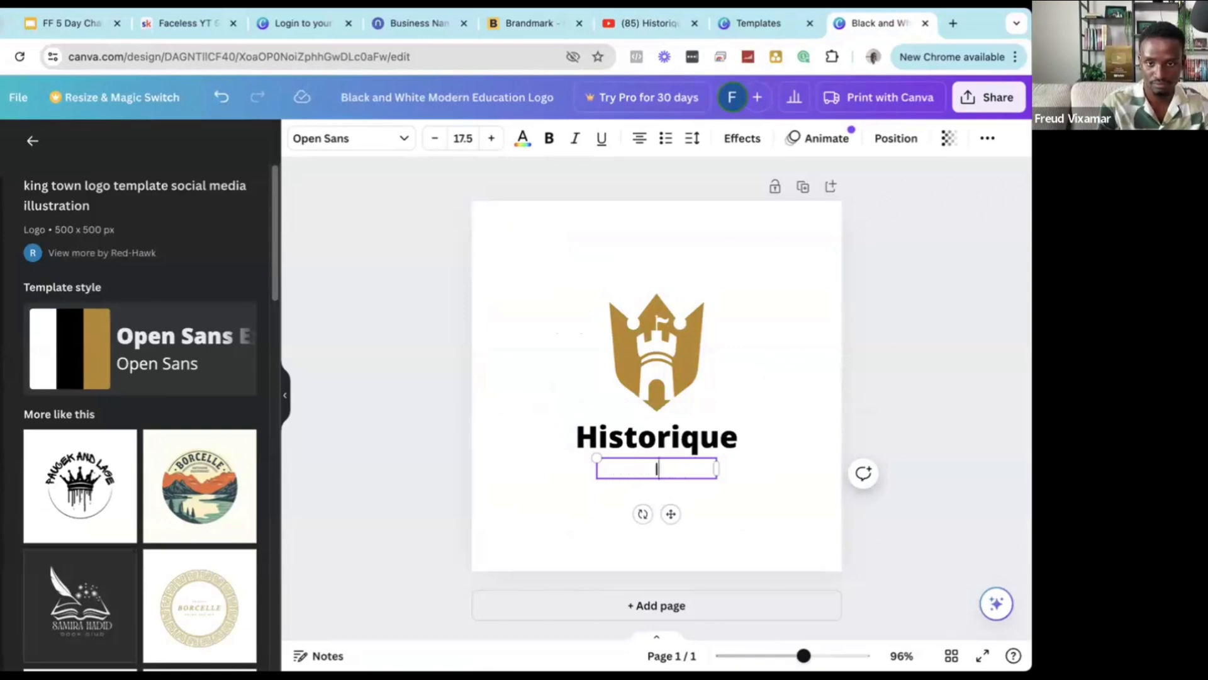
{"action": "type", "text": "H"}
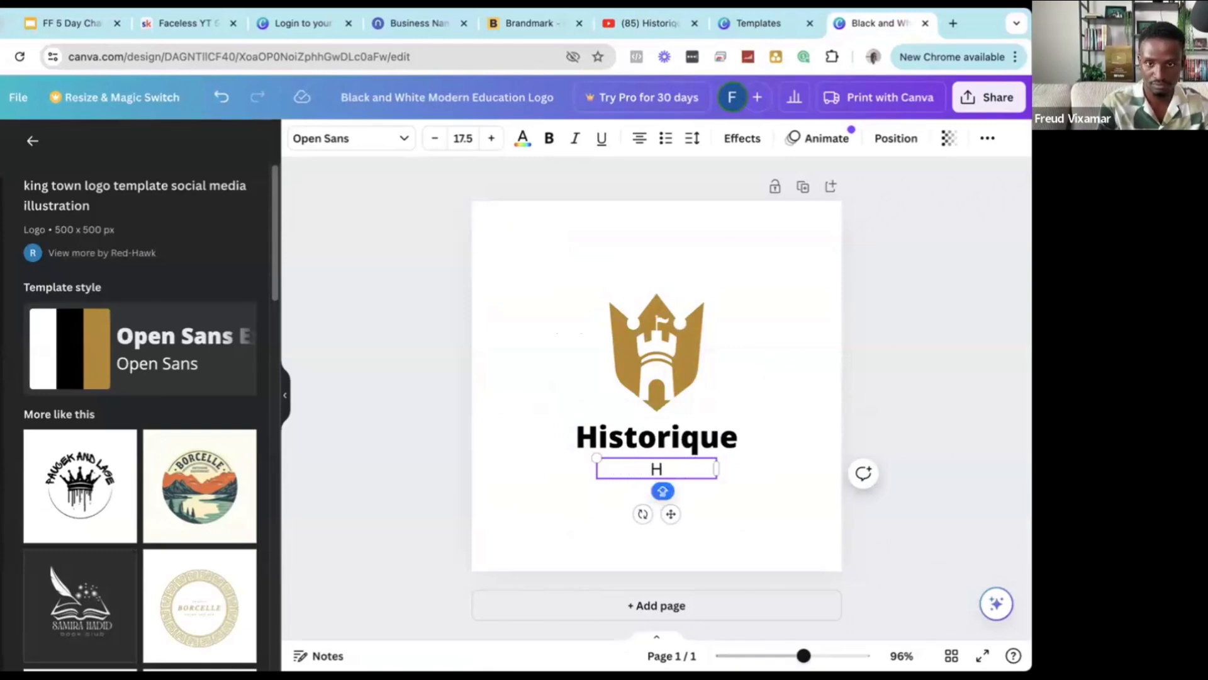
{"action": "type", "text": "R"}
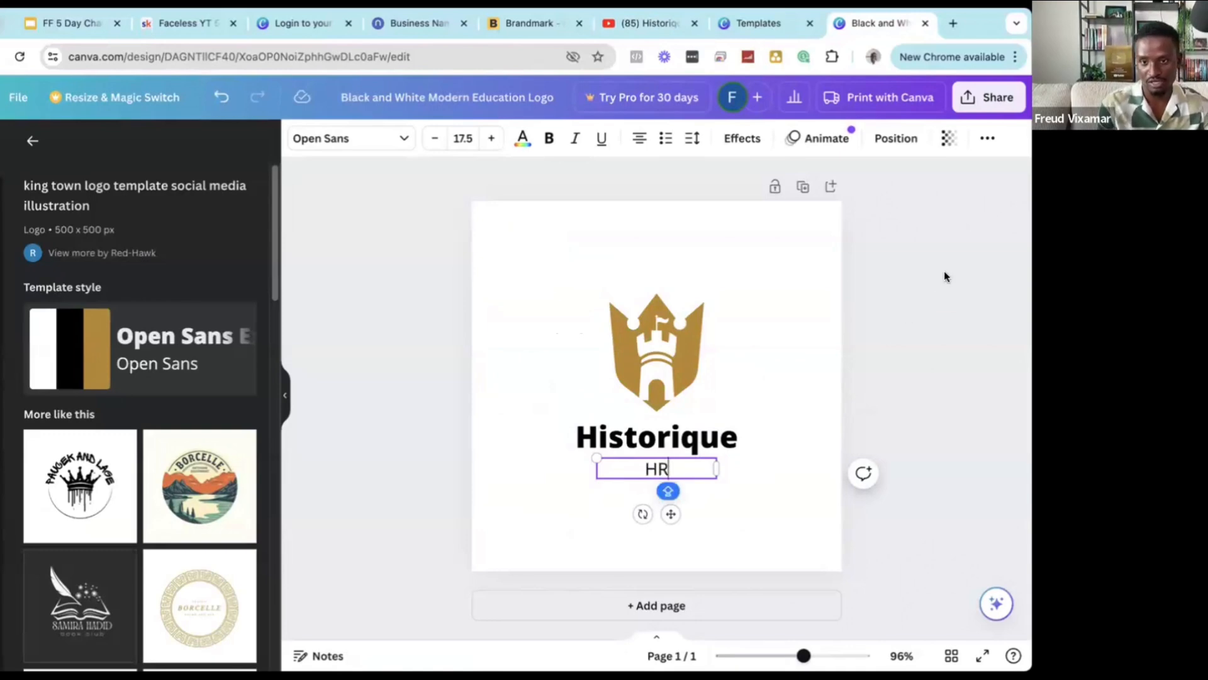
Delete the HR subtitle text box, leaving the castle emblem and Historique.
{"action": "left_click", "coordinate": [944, 275]}
{"action": "left_click", "coordinate": [699, 471]}
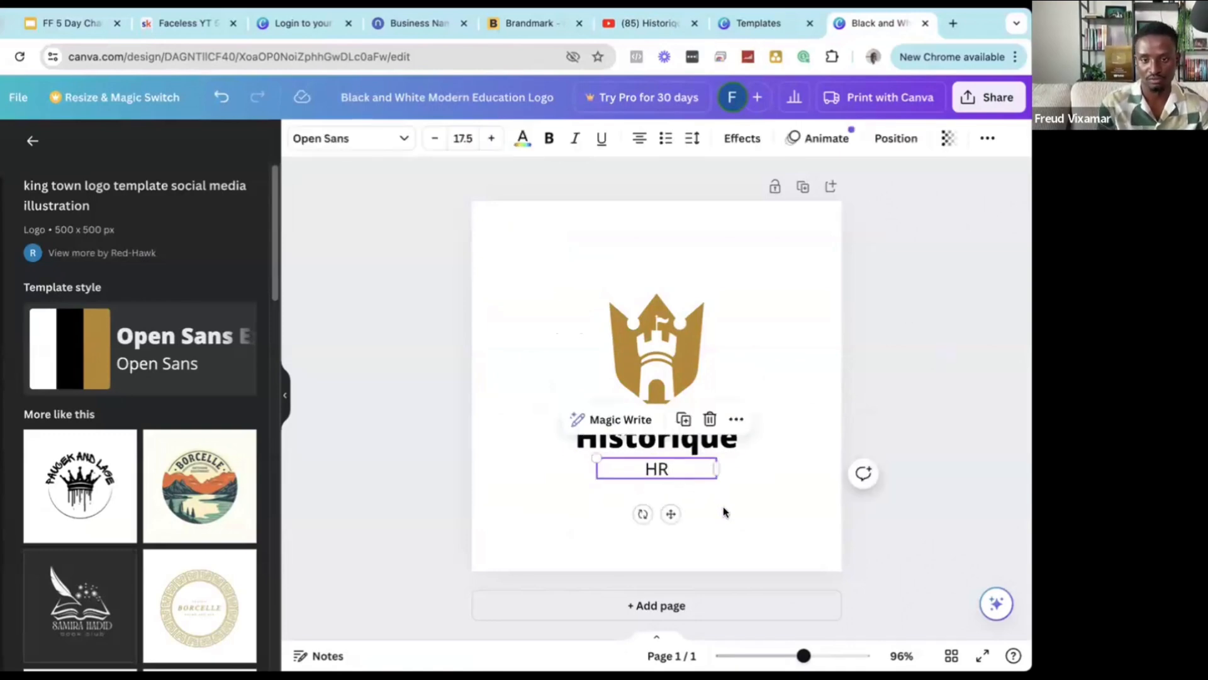
{"action": "left_click", "coordinate": [723, 510]}
{"action": "double_click", "coordinate": [658, 470]}
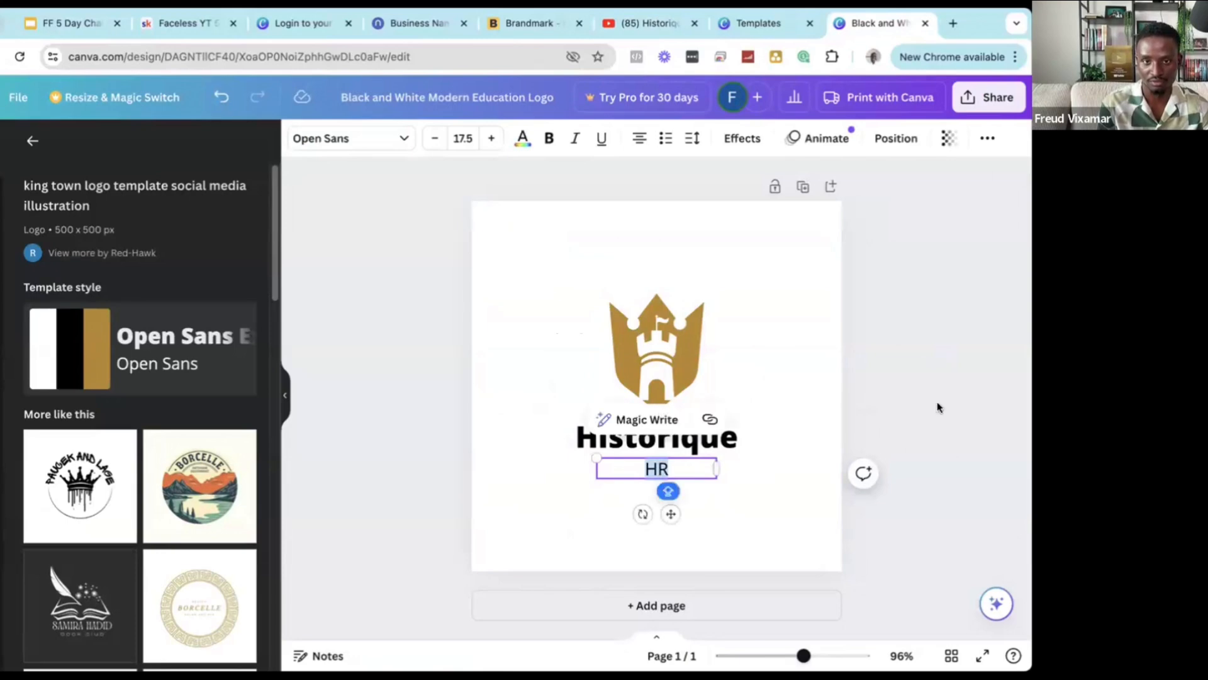
{"action": "left_click", "coordinate": [938, 408]}
{"action": "left_click", "coordinate": [671, 468]}
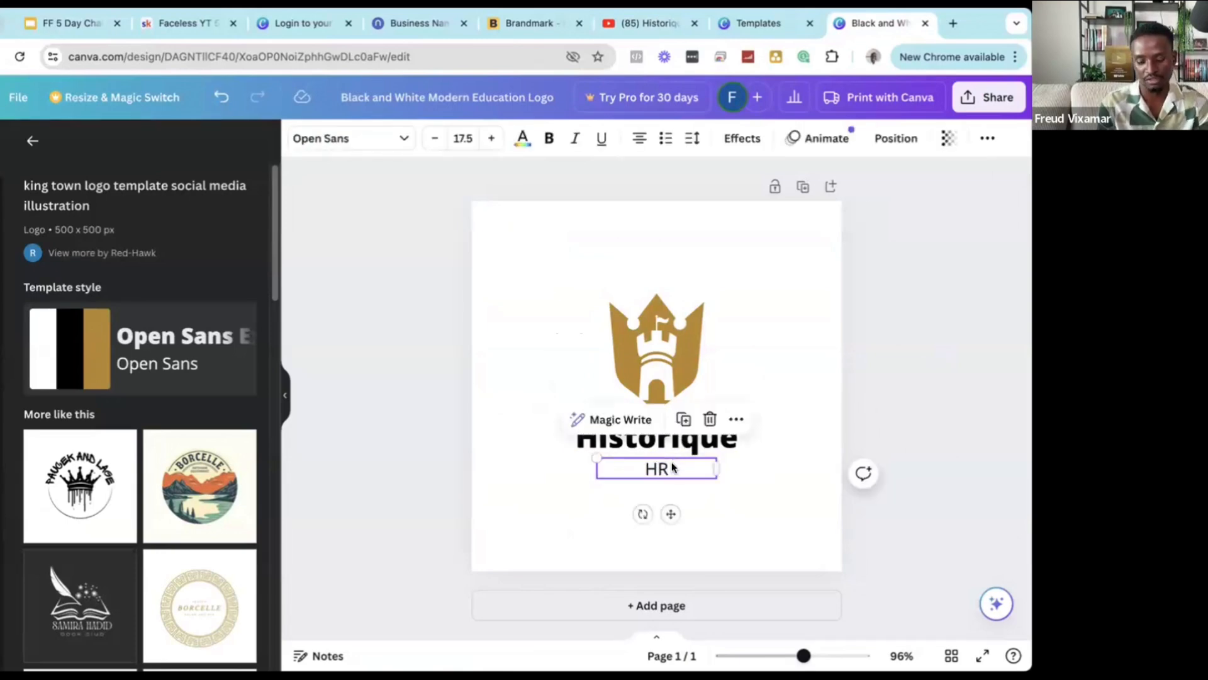
{"action": "key", "text": "BackSpace"}
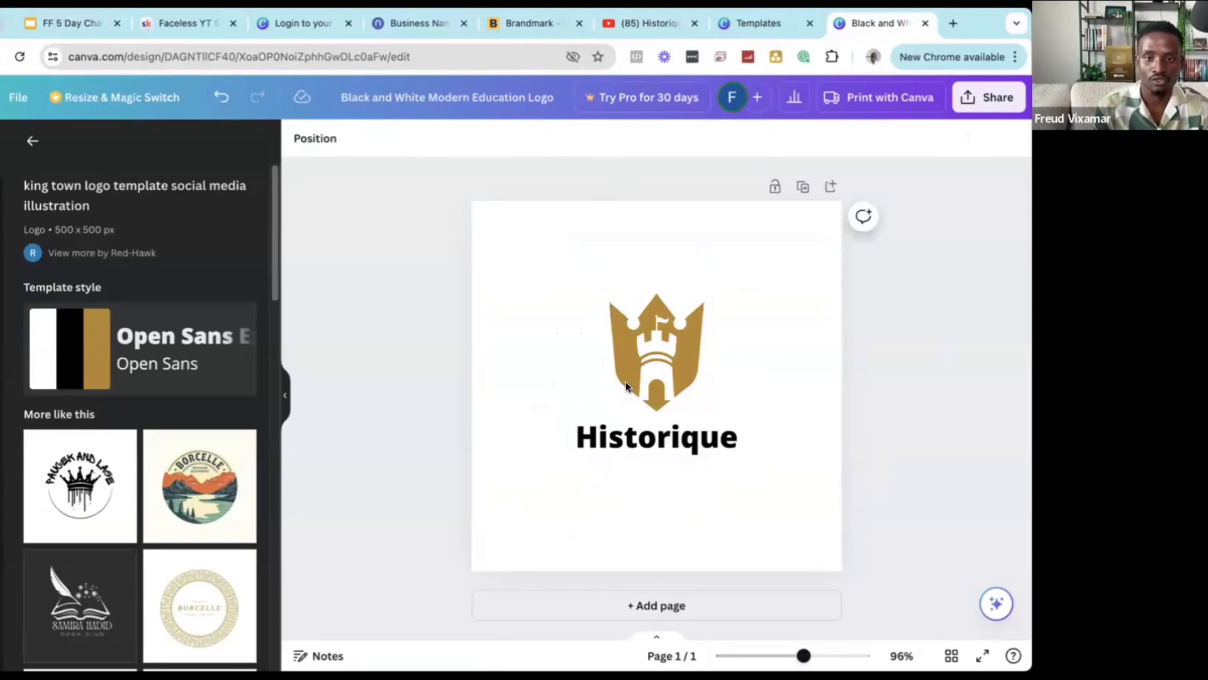
Try purple, indigo and cobalt blue page backgrounds, then set the page back to white.
{"action": "left_click", "coordinate": [647, 326]}
{"action": "left_click", "coordinate": [515, 321]}
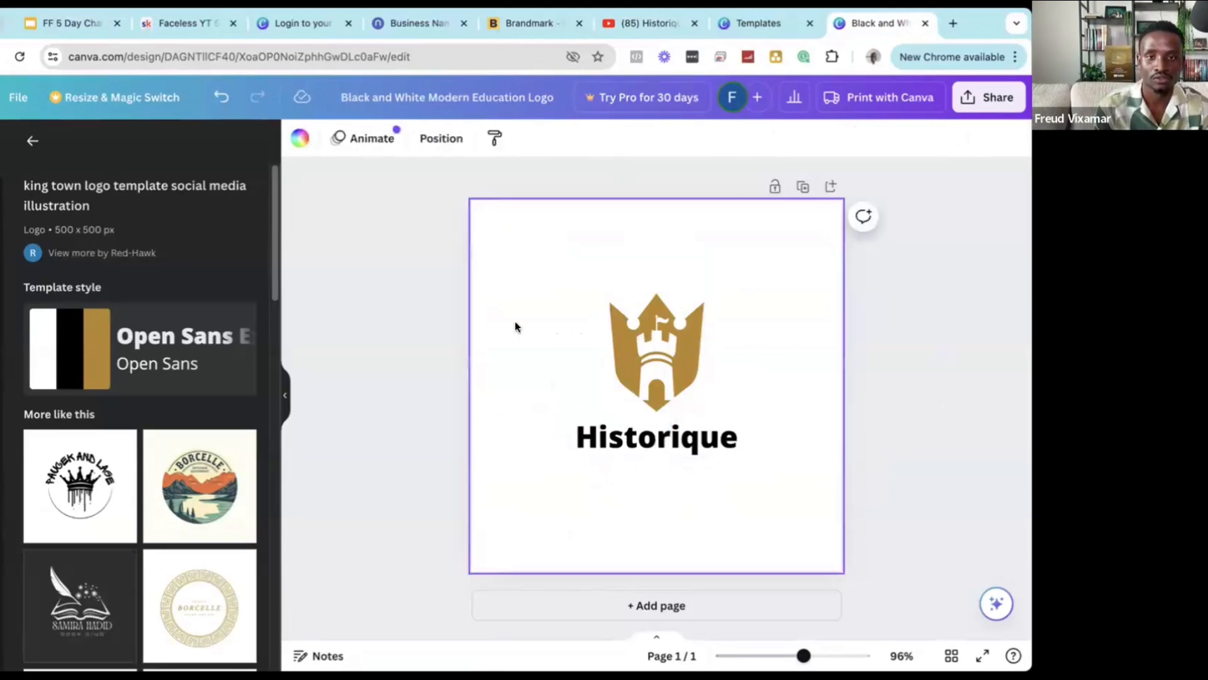
{"action": "left_click", "coordinate": [397, 325]}
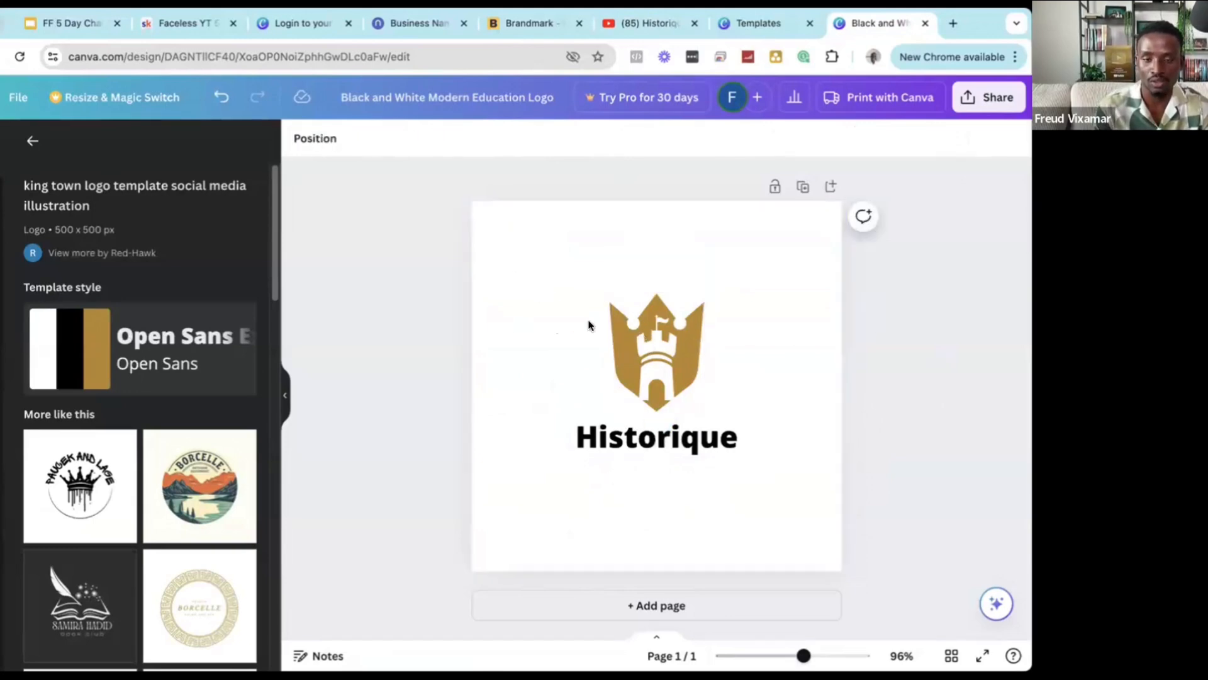
{"action": "left_click", "coordinate": [518, 264]}
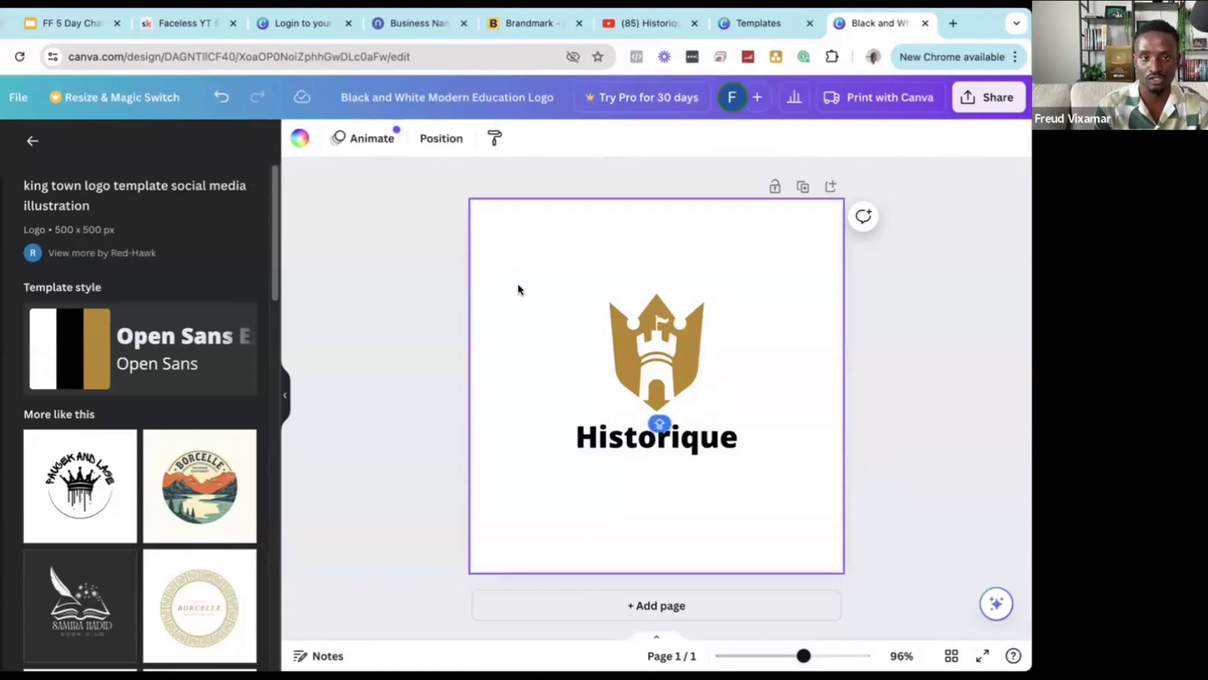
{"action": "left_click", "coordinate": [297, 140]}
{"action": "left_click", "coordinate": [212, 463]}
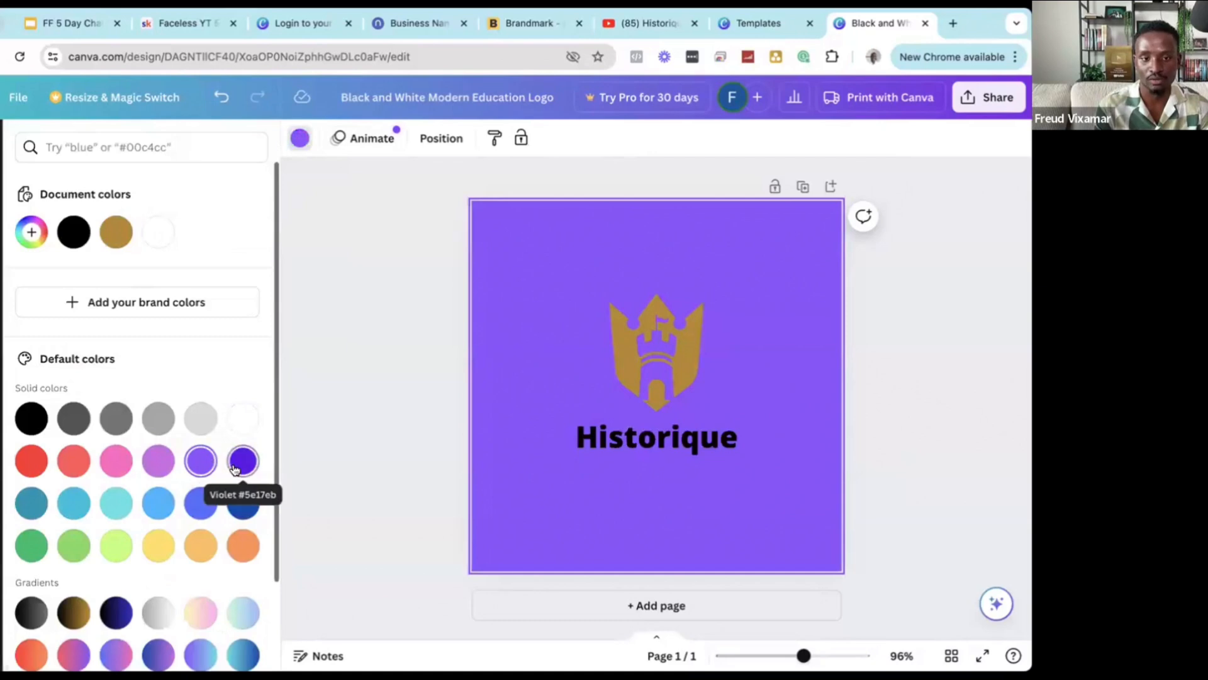
{"action": "left_click", "coordinate": [243, 461]}
{"action": "left_click", "coordinate": [242, 502]}
{"action": "left_click", "coordinate": [242, 418]}
{"action": "left_click", "coordinate": [387, 360]}
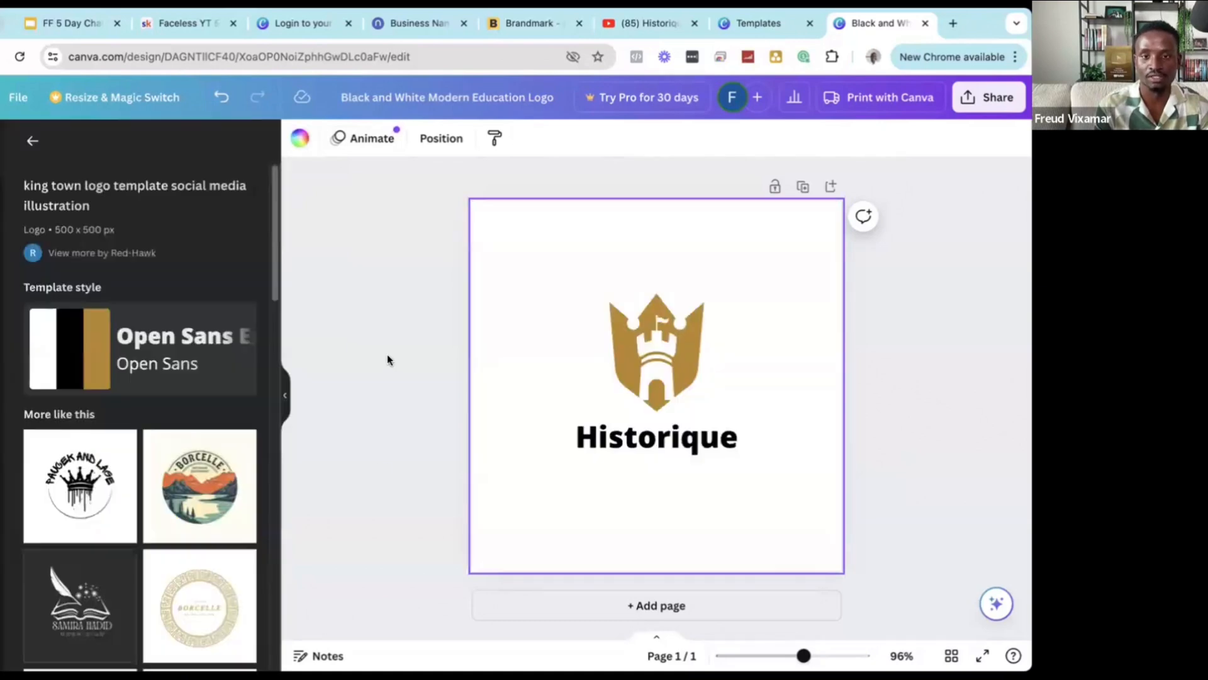
Try grey, dark blue and orange on the castle logo, then restore its gold colour.
{"action": "left_click", "coordinate": [641, 350]}
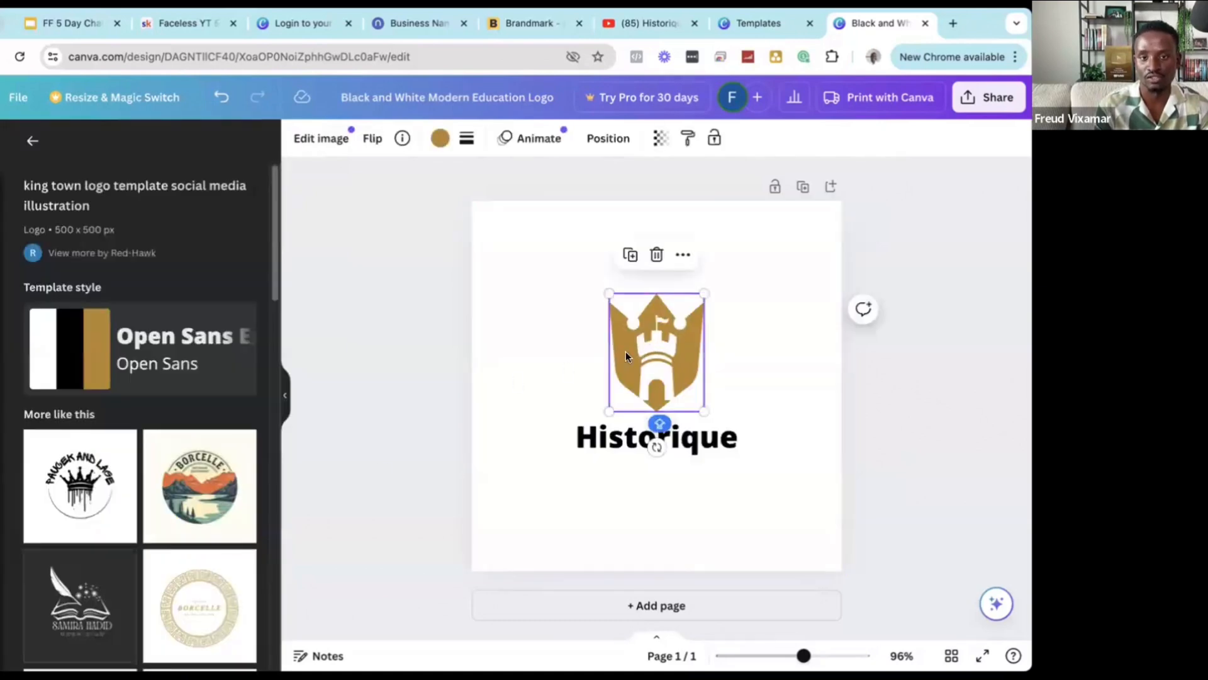
{"action": "left_click", "coordinate": [440, 138]}
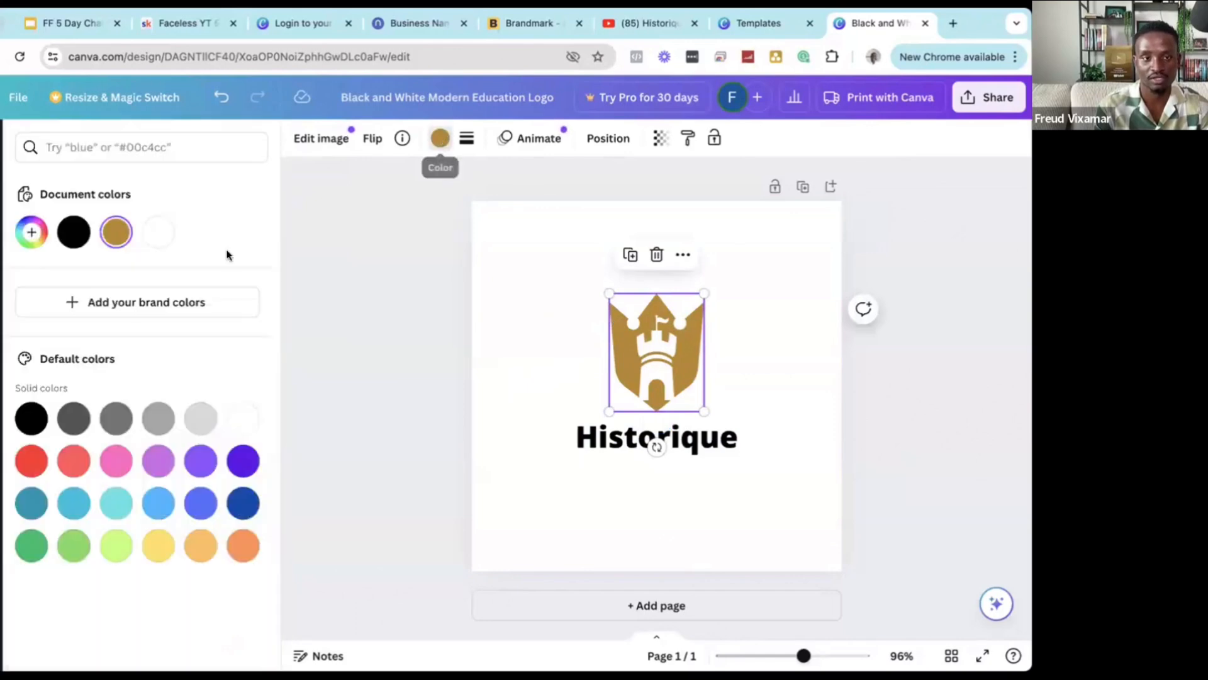
{"action": "left_click", "coordinate": [166, 426]}
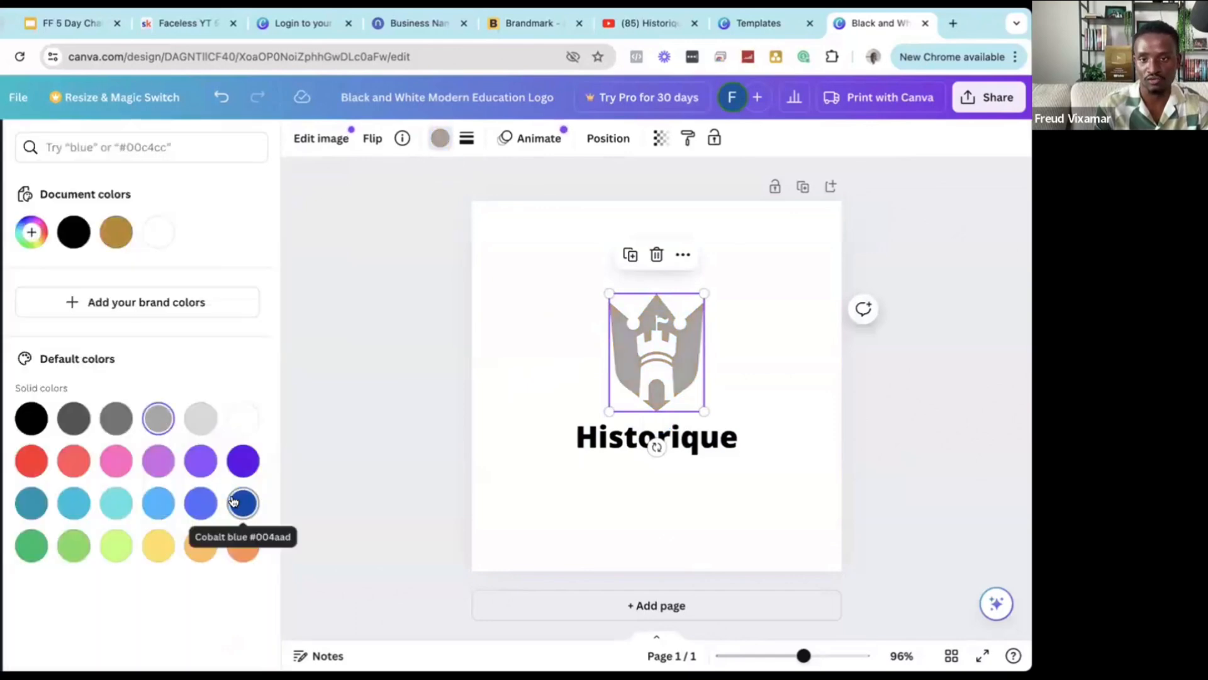
{"action": "left_click", "coordinate": [242, 503]}
{"action": "left_click", "coordinate": [238, 533]}
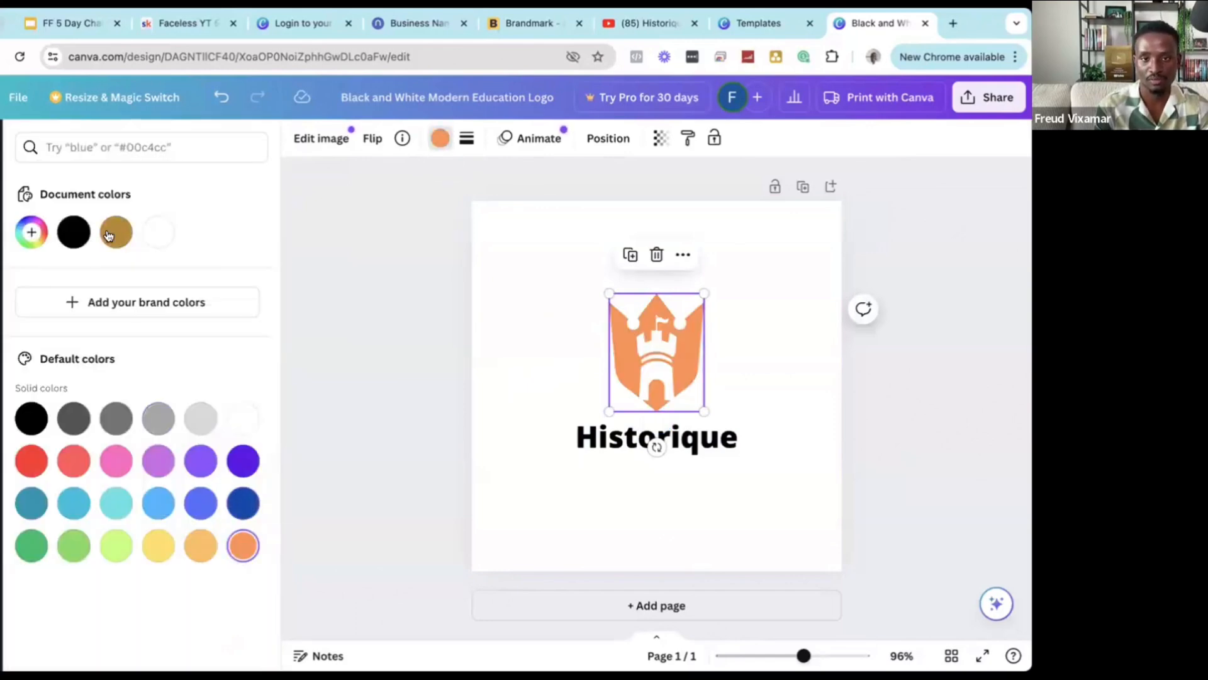
{"action": "left_click", "coordinate": [116, 232]}
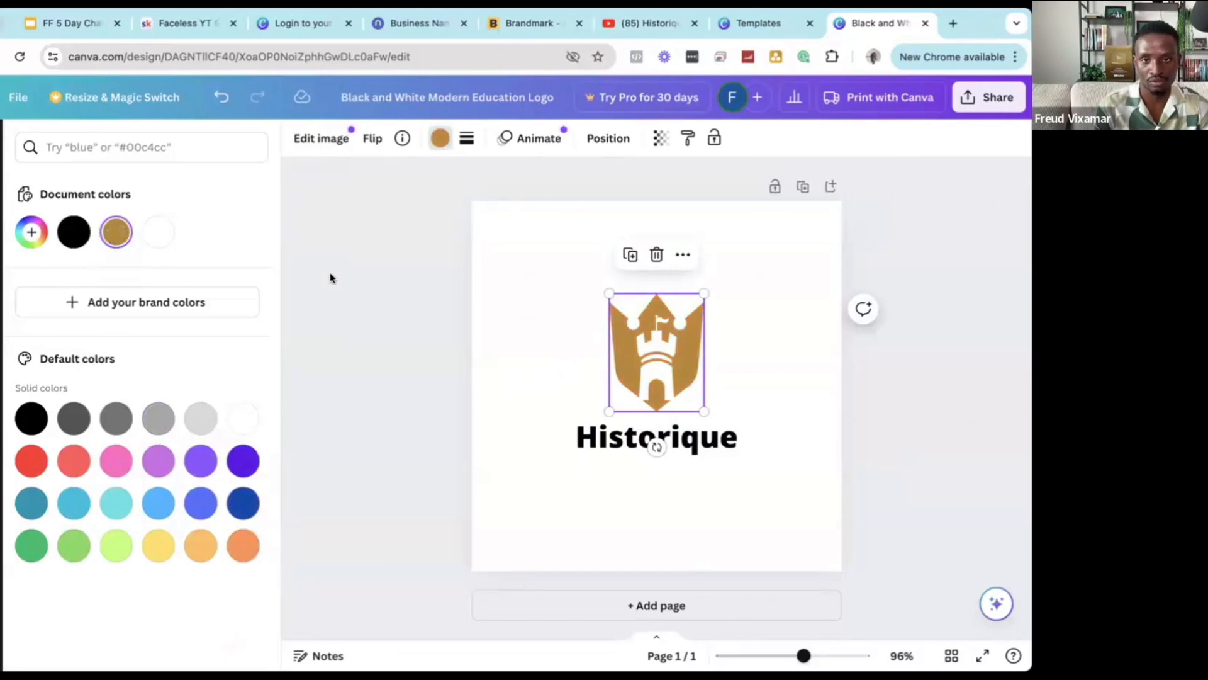
{"action": "left_click", "coordinate": [484, 345]}
{"action": "left_click", "coordinate": [377, 377]}
Make the Historique text gold after briefly trying blue and orange.
{"action": "left_click", "coordinate": [597, 444]}
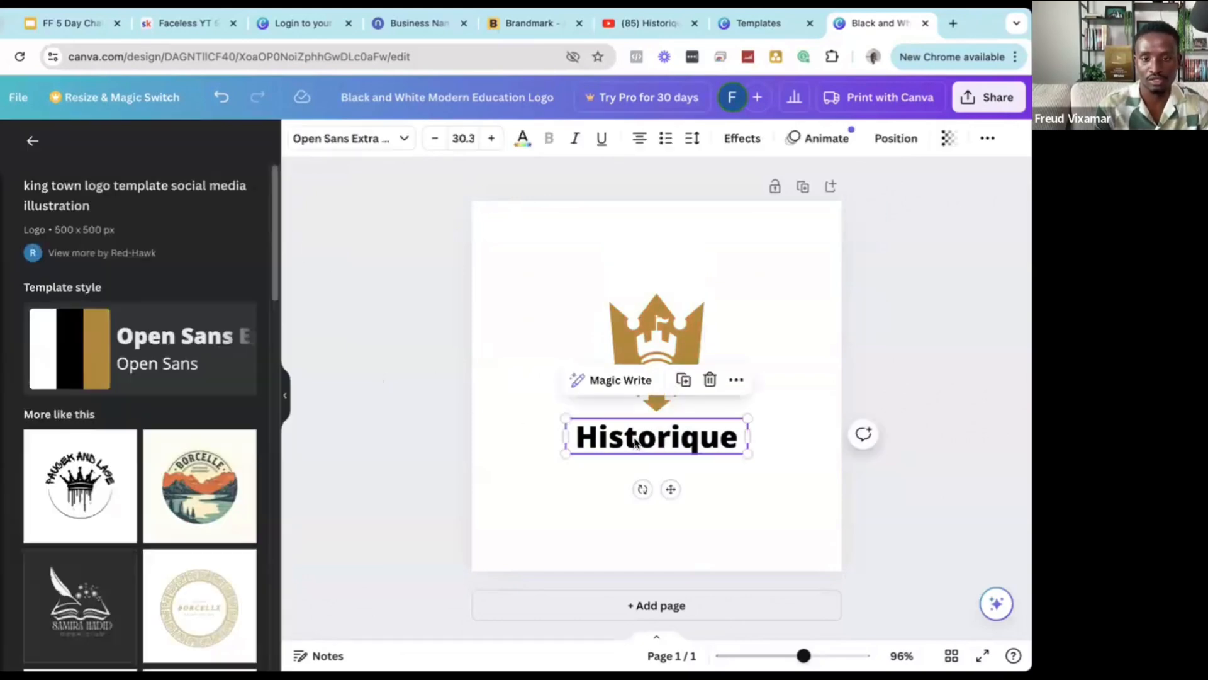
{"action": "left_click", "coordinate": [522, 146]}
{"action": "left_click", "coordinate": [201, 502]}
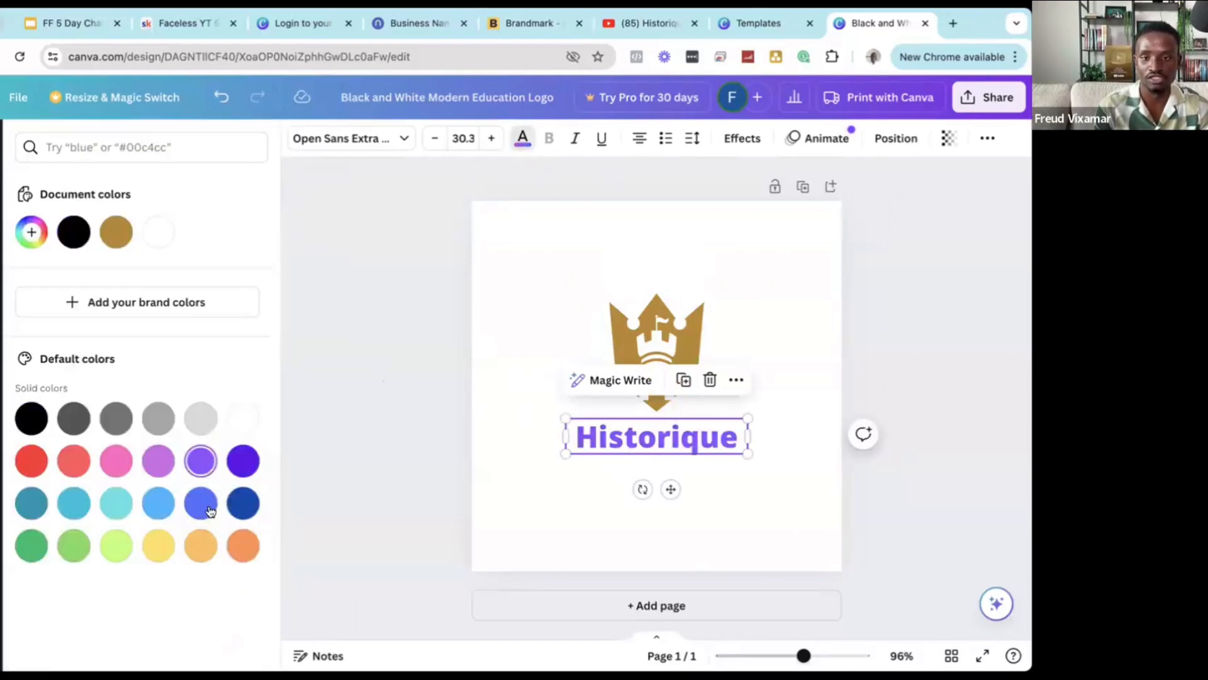
{"action": "left_click", "coordinate": [196, 543]}
{"action": "left_click", "coordinate": [116, 232]}
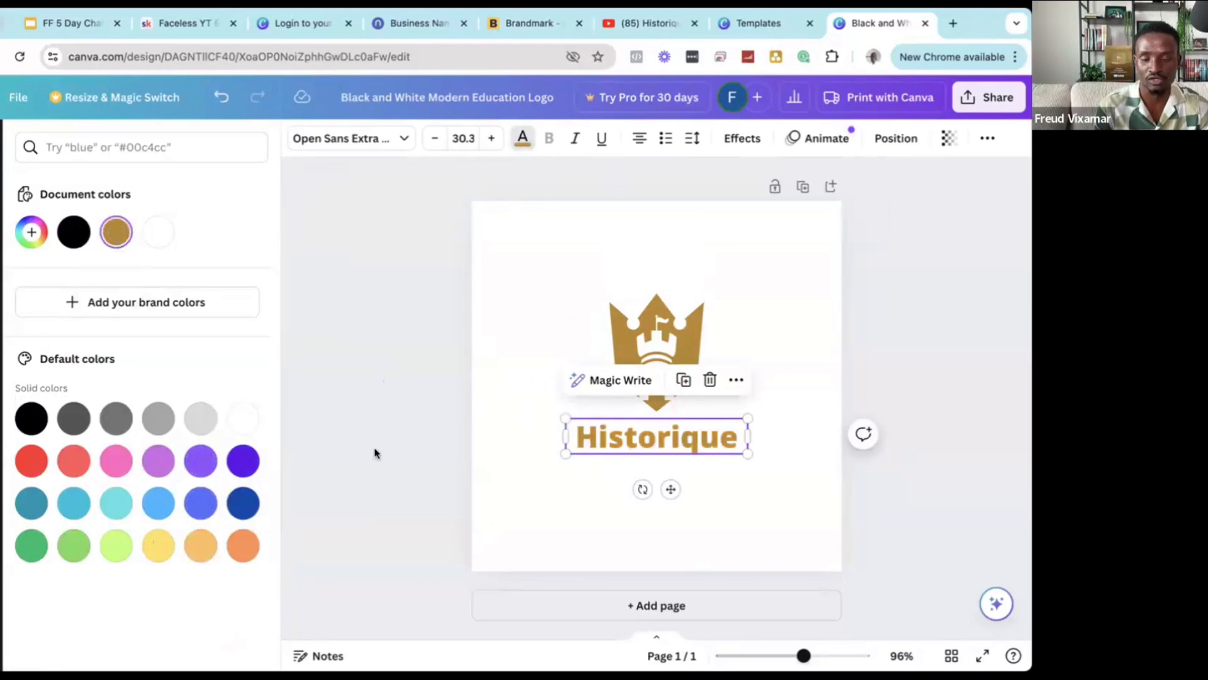
{"action": "left_click", "coordinate": [369, 370]}
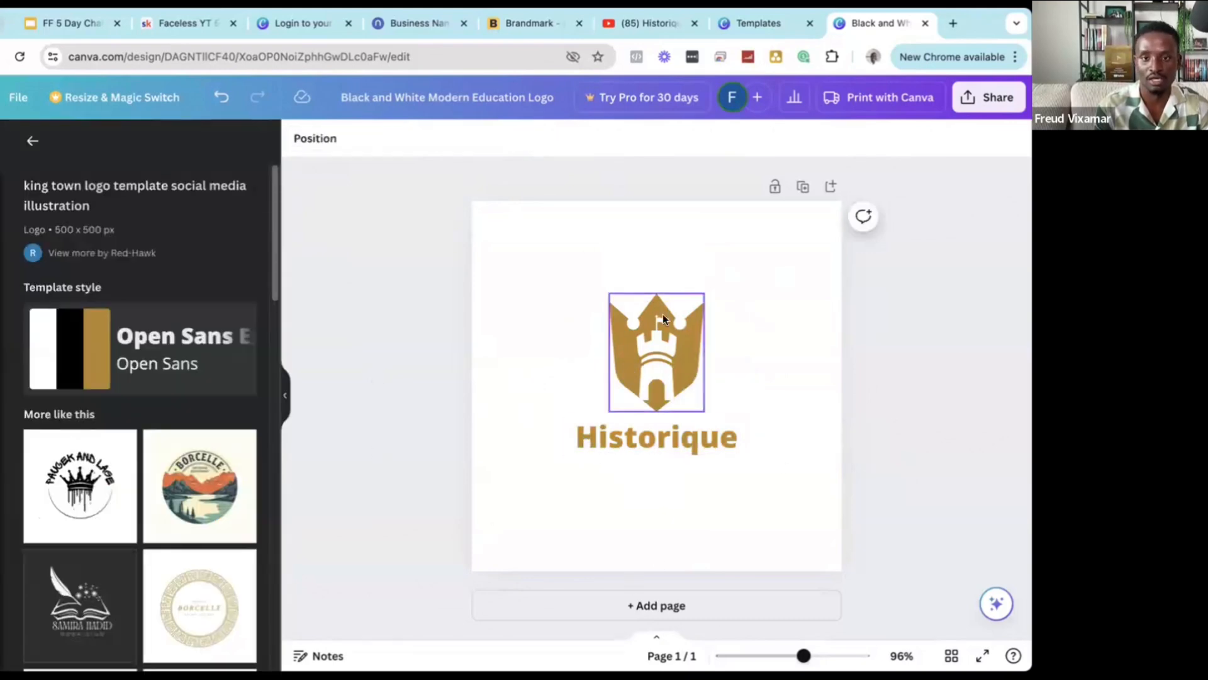
Download the Historique logo design as a PNG file.
{"action": "left_click", "coordinate": [984, 100]}
{"action": "left_click", "coordinate": [820, 516]}
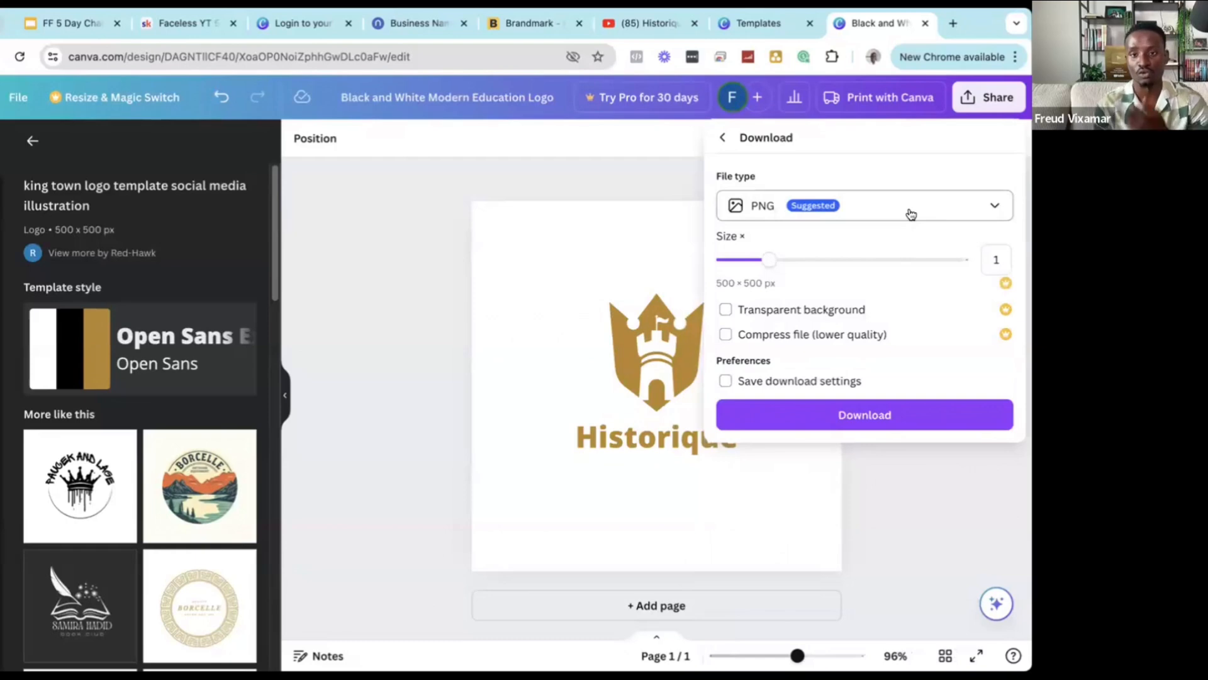
{"action": "left_click", "coordinate": [911, 214]}
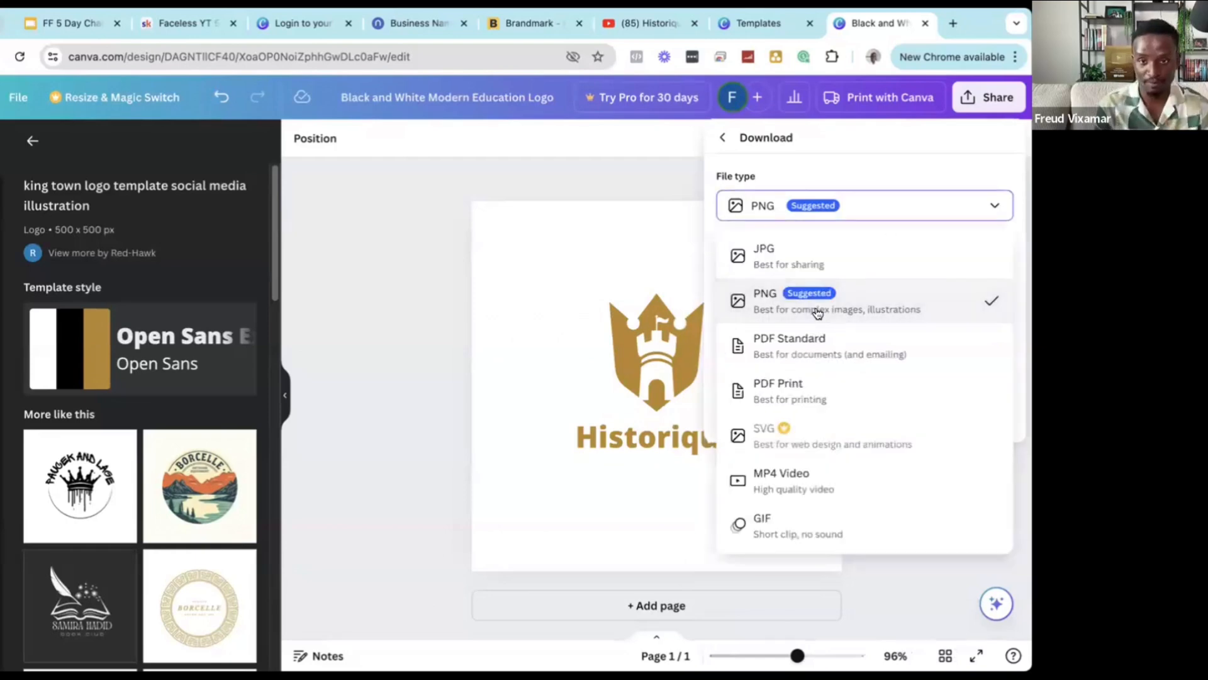
{"action": "left_click", "coordinate": [817, 311]}
{"action": "left_click", "coordinate": [862, 413]}
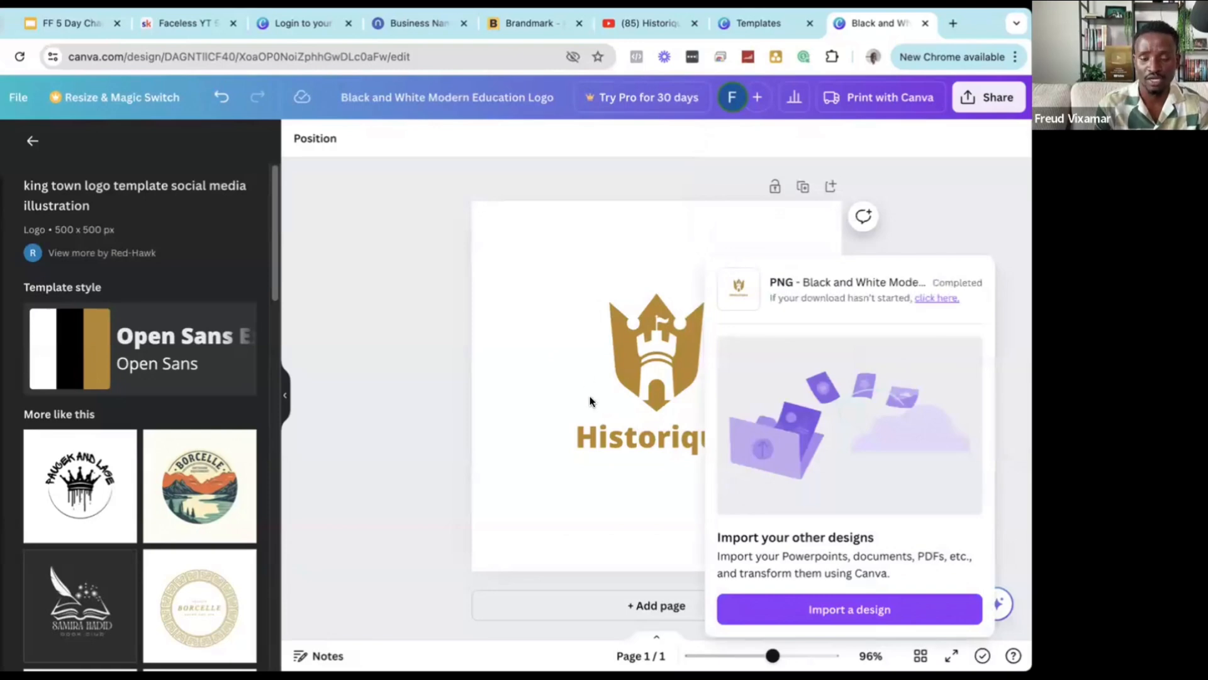
{"action": "left_click", "coordinate": [423, 394]}
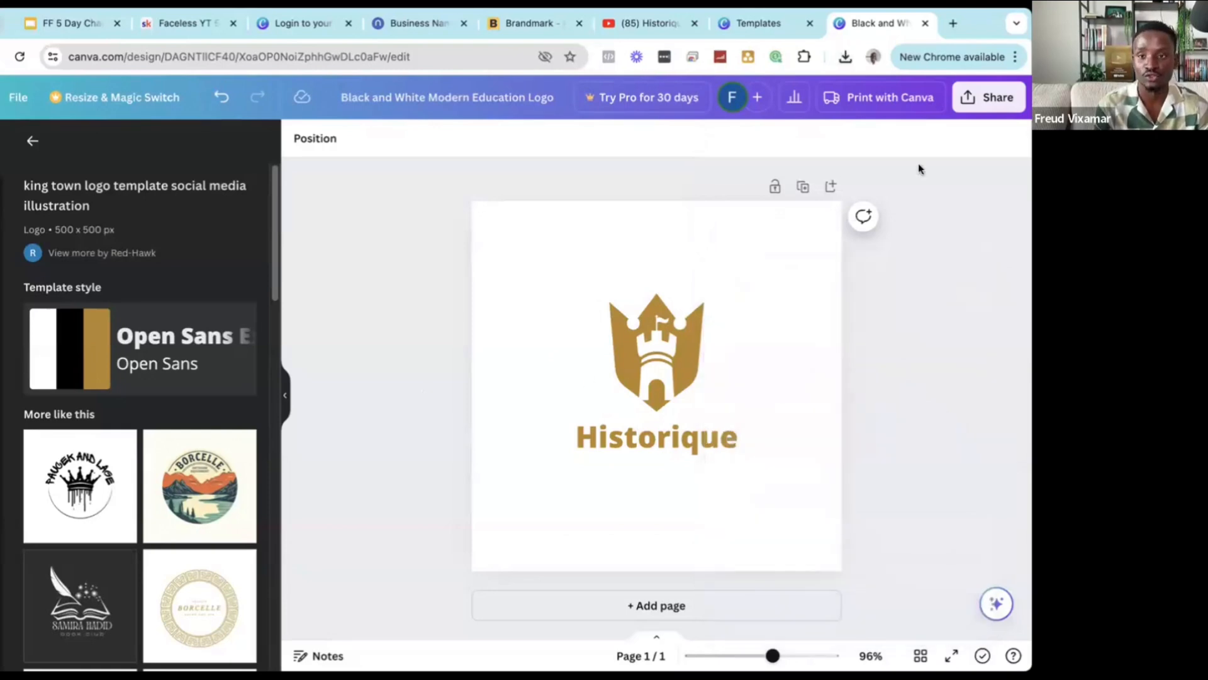
Attempt a transparent-background download, close the Pro upgrade prompt, and return to YouTube.
{"action": "left_click", "coordinate": [991, 98]}
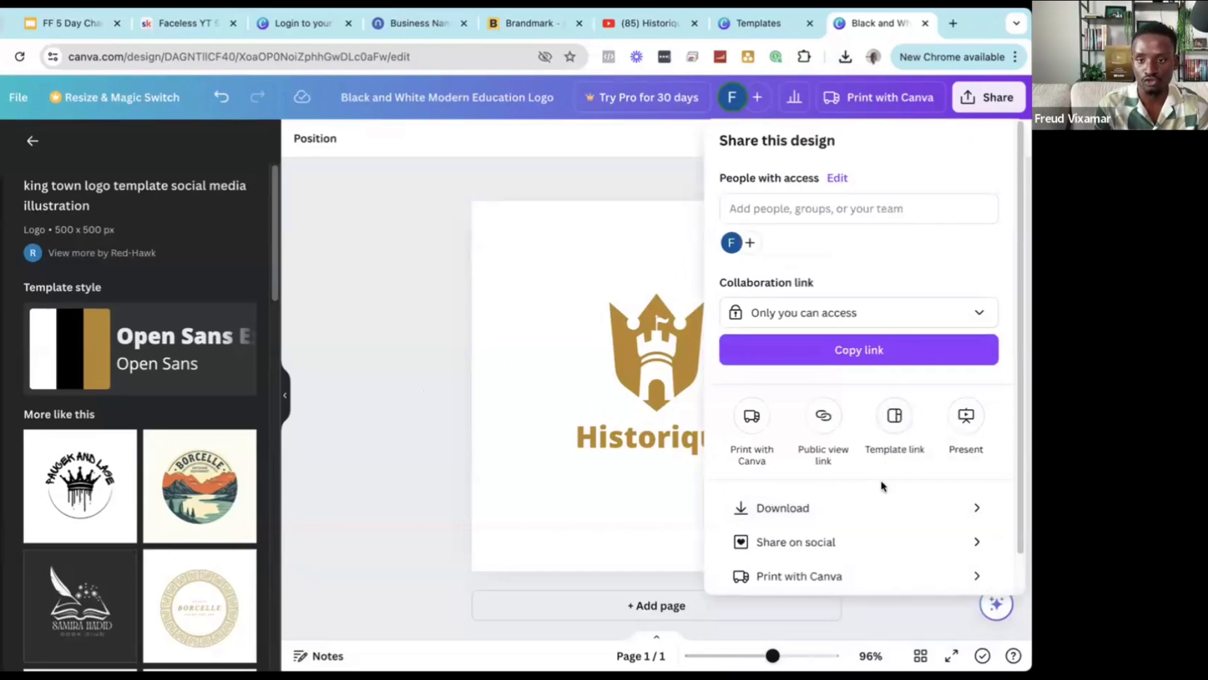
{"action": "left_click", "coordinate": [866, 500]}
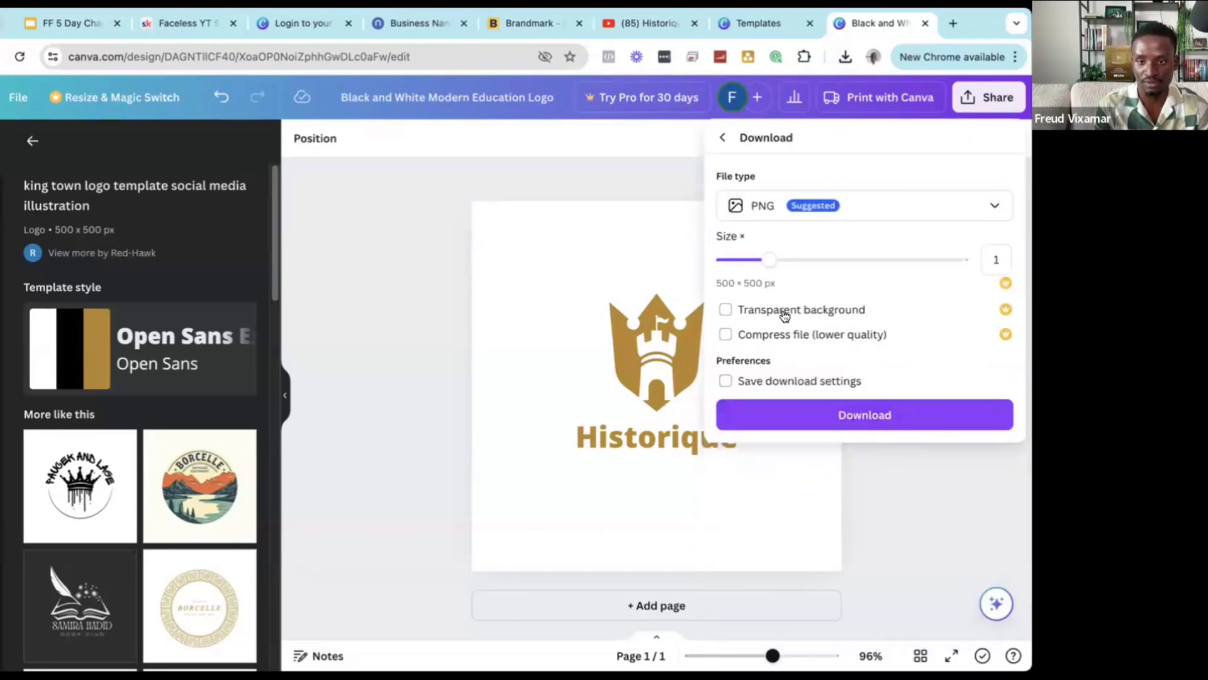
{"action": "left_click", "coordinate": [758, 311]}
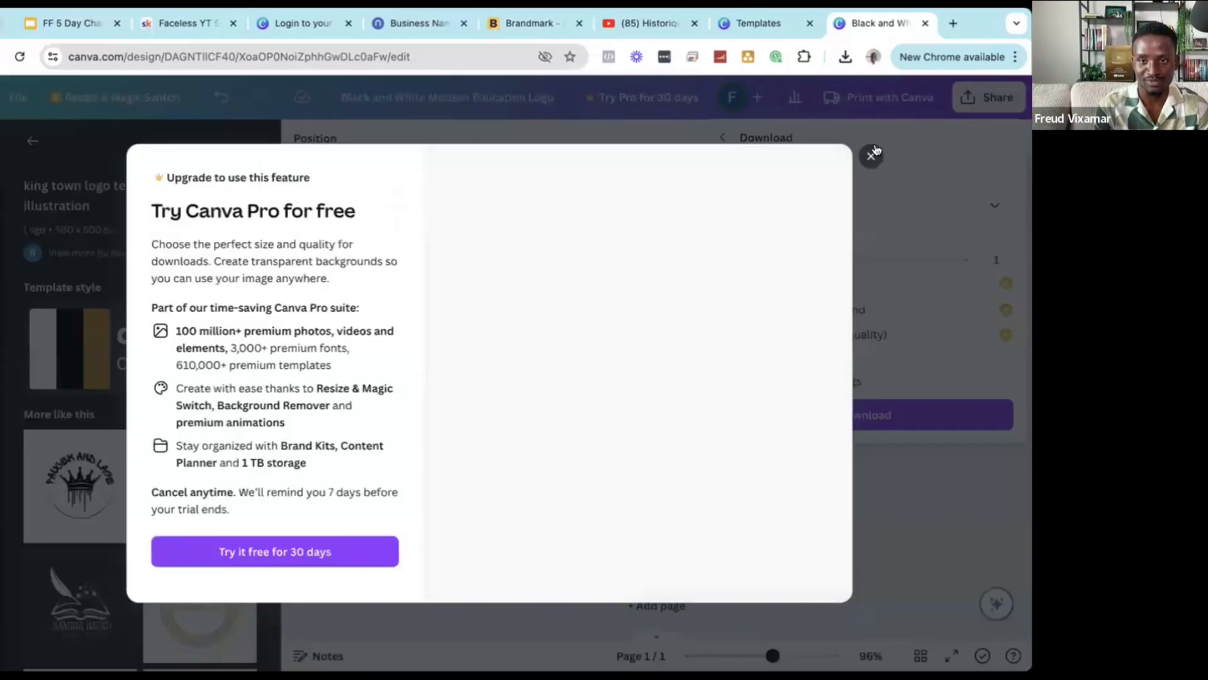
{"action": "left_click", "coordinate": [871, 156]}
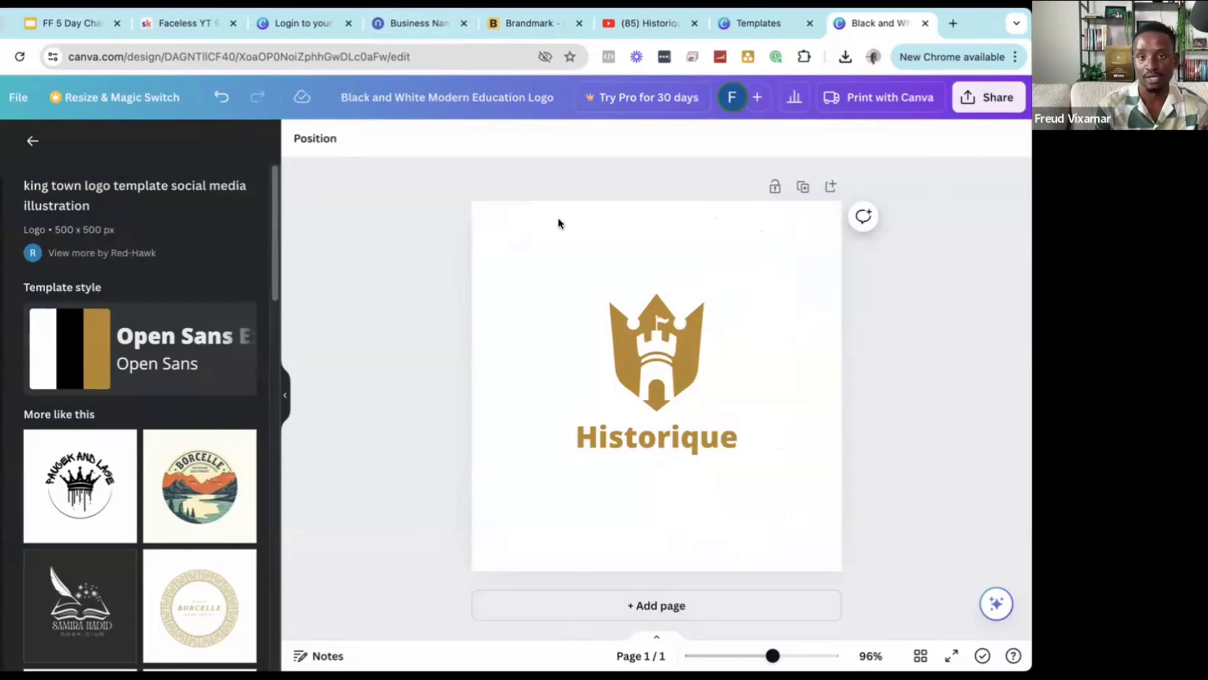
{"action": "left_click", "coordinate": [662, 23]}
Open the HISTORY channel page, pause its autoplaying video and select the channel name.
{"action": "left_click", "coordinate": [344, 192]}
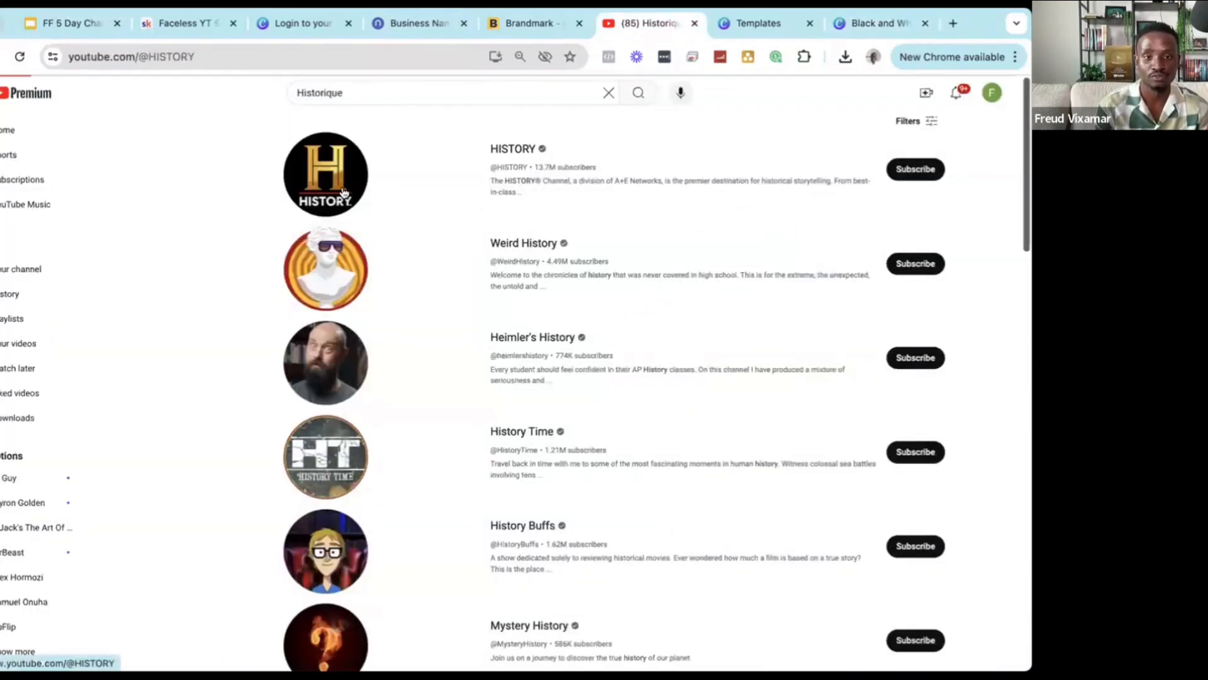
{"action": "left_click", "coordinate": [257, 486]}
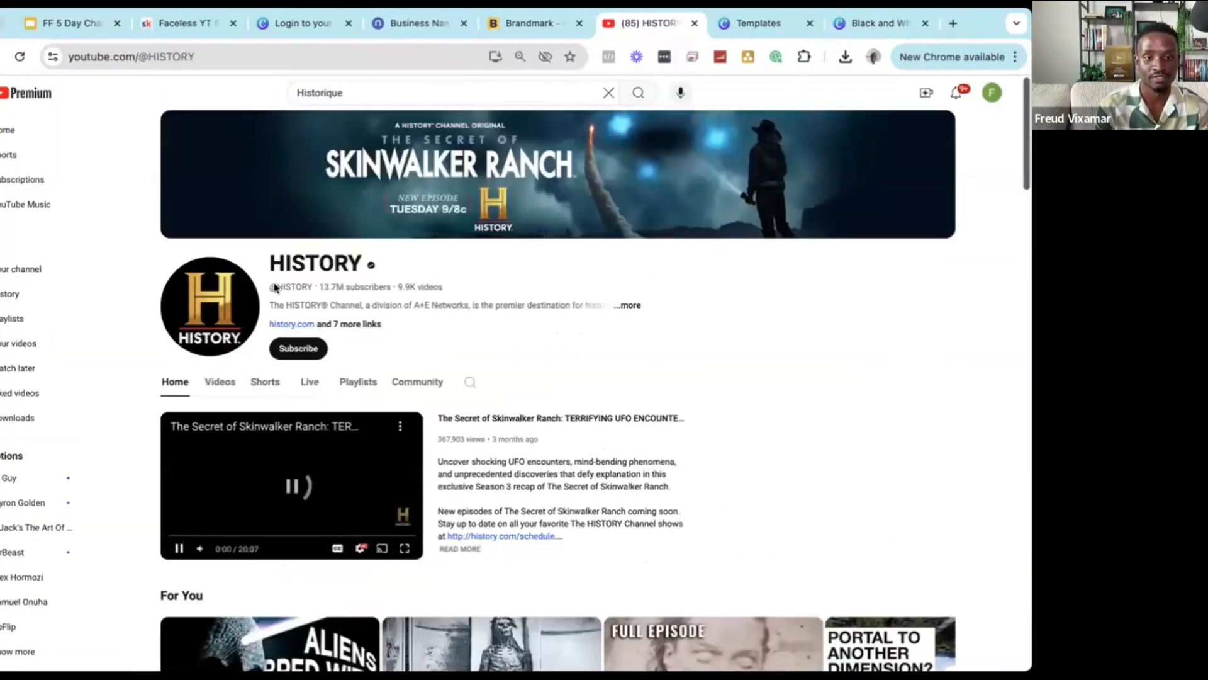
{"action": "double_click", "coordinate": [272, 263]}
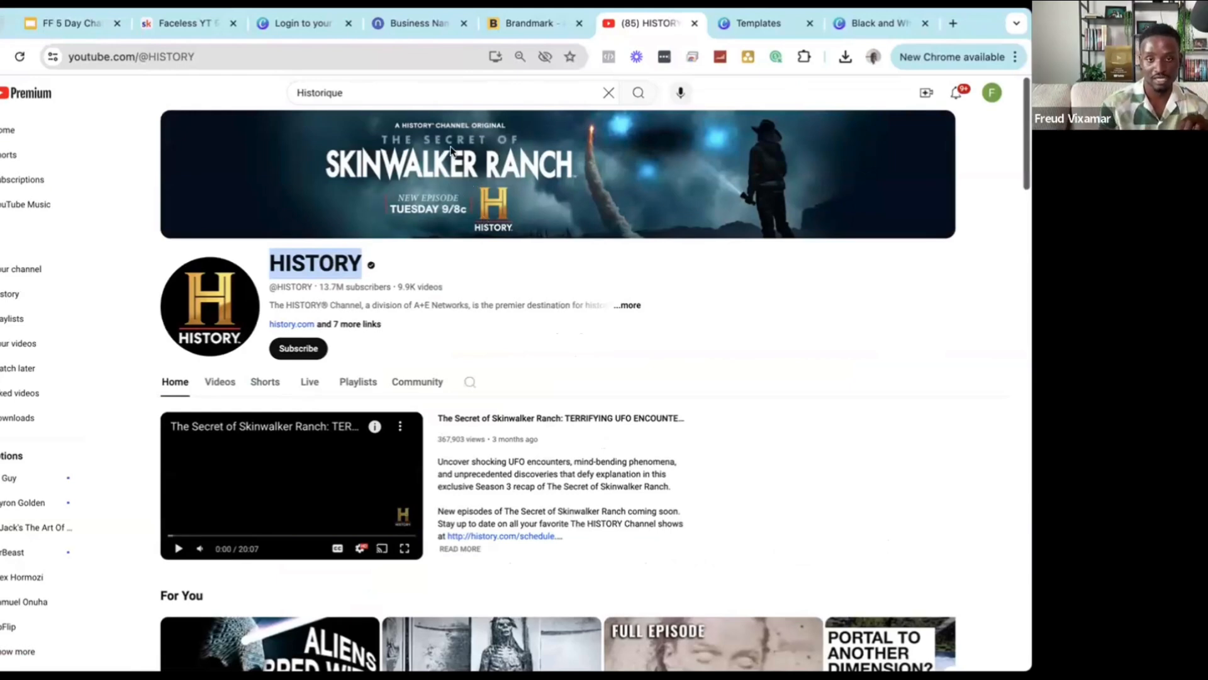
{"action": "left_click", "coordinate": [749, 29]}
Load the Snappa app by entering 'sna' in the address bar.
{"action": "left_click", "coordinate": [466, 58]}
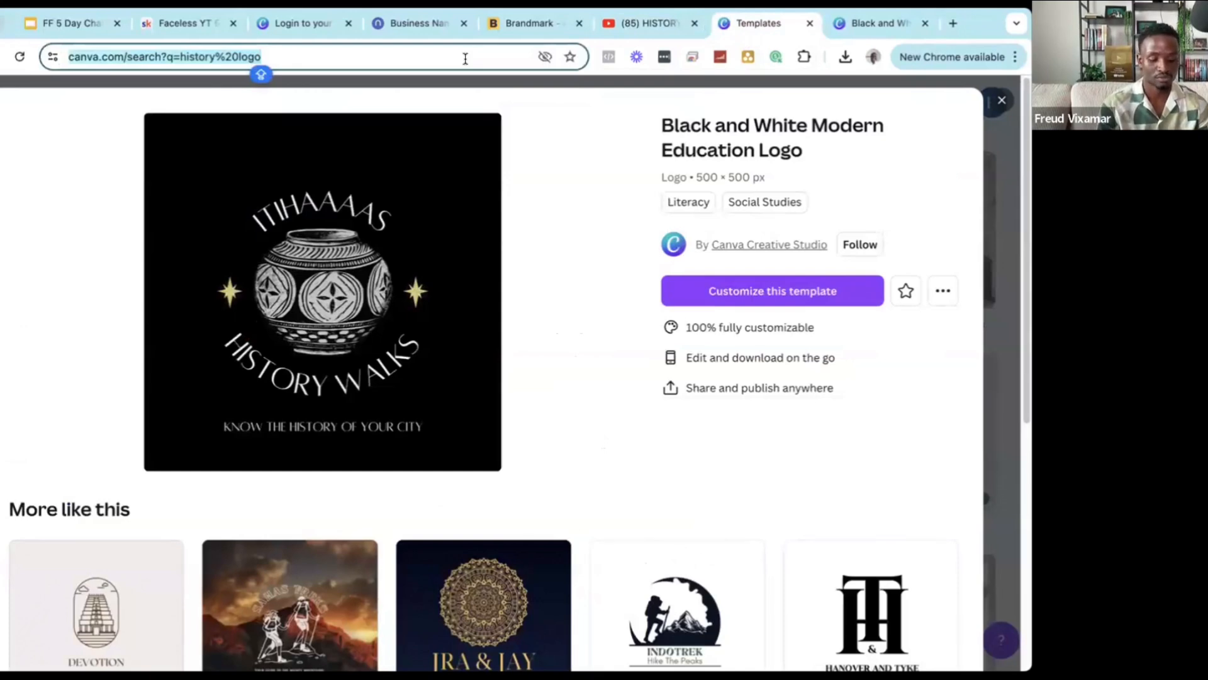
{"action": "type", "text": "sna"}
{"action": "key", "text": "Return"}
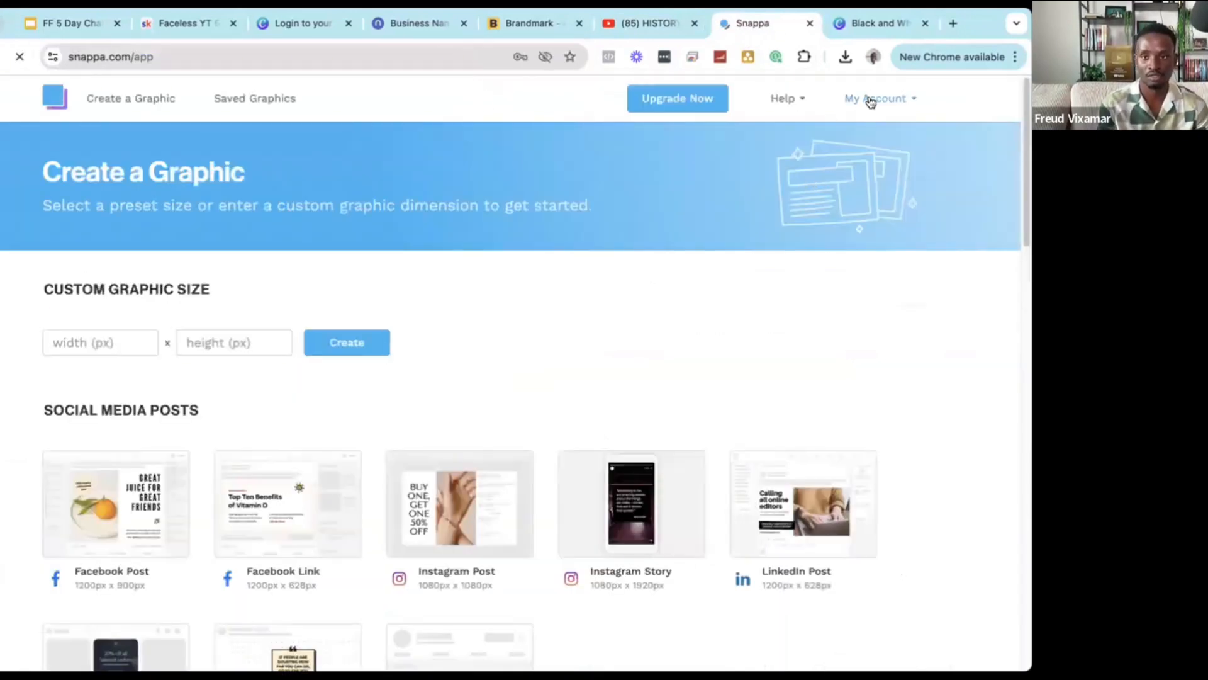
{"action": "left_click", "coordinate": [870, 107]}
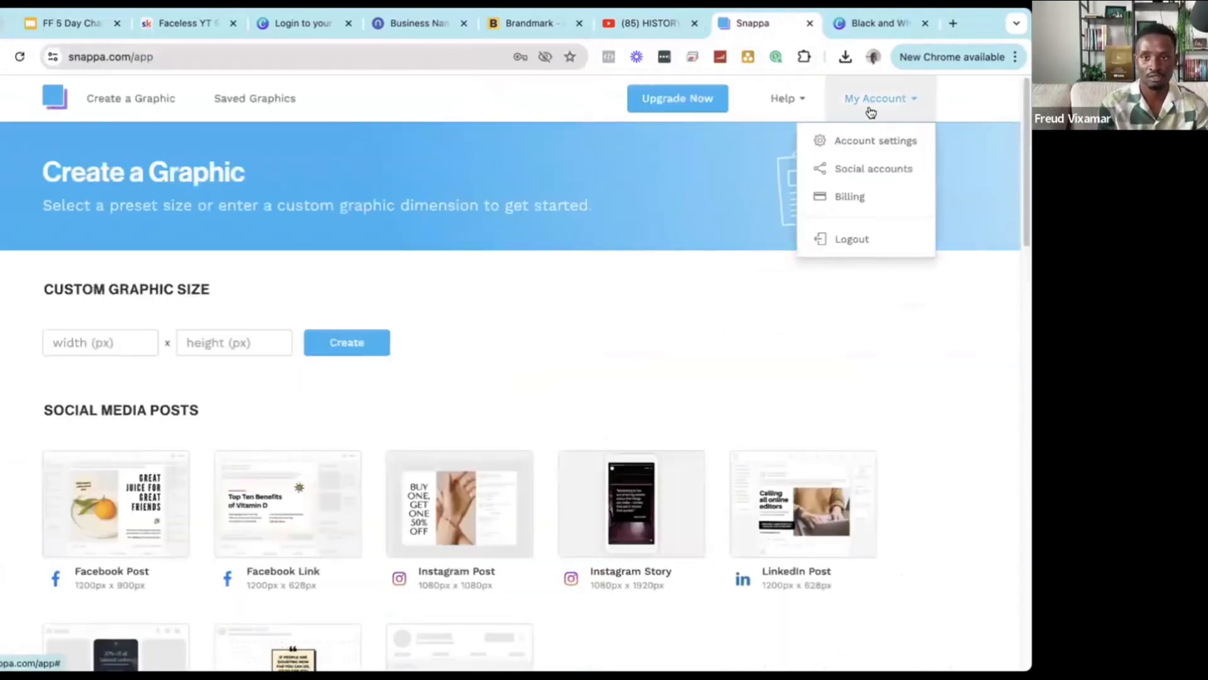
{"action": "left_click", "coordinate": [493, 251]}
Scroll the Snappa home page and choose the YouTube Banner (2560 x 1440) preset.
{"action": "scroll", "coordinate": [479, 270], "scroll_direction": "down", "scroll_amount": 4}
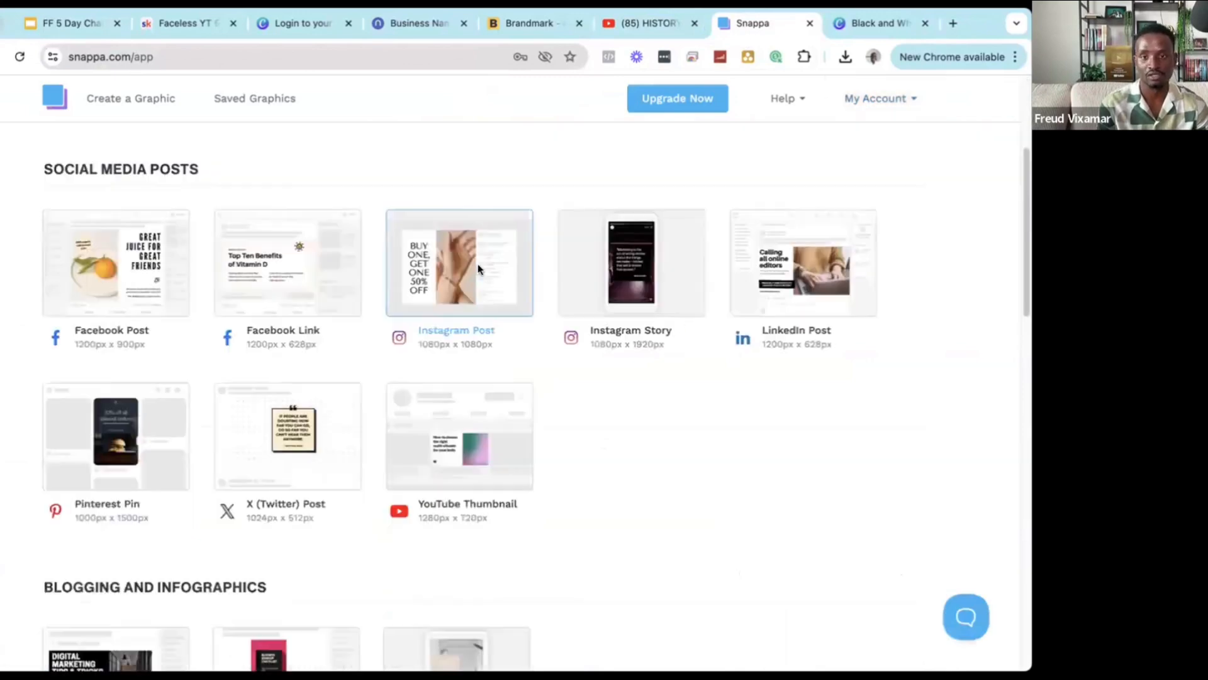
{"action": "scroll", "coordinate": [478, 269], "scroll_direction": "up", "scroll_amount": 4}
{"action": "scroll", "coordinate": [345, 205], "scroll_direction": "down", "scroll_amount": 8}
{"action": "scroll", "coordinate": [353, 205], "scroll_direction": "up", "scroll_amount": 9}
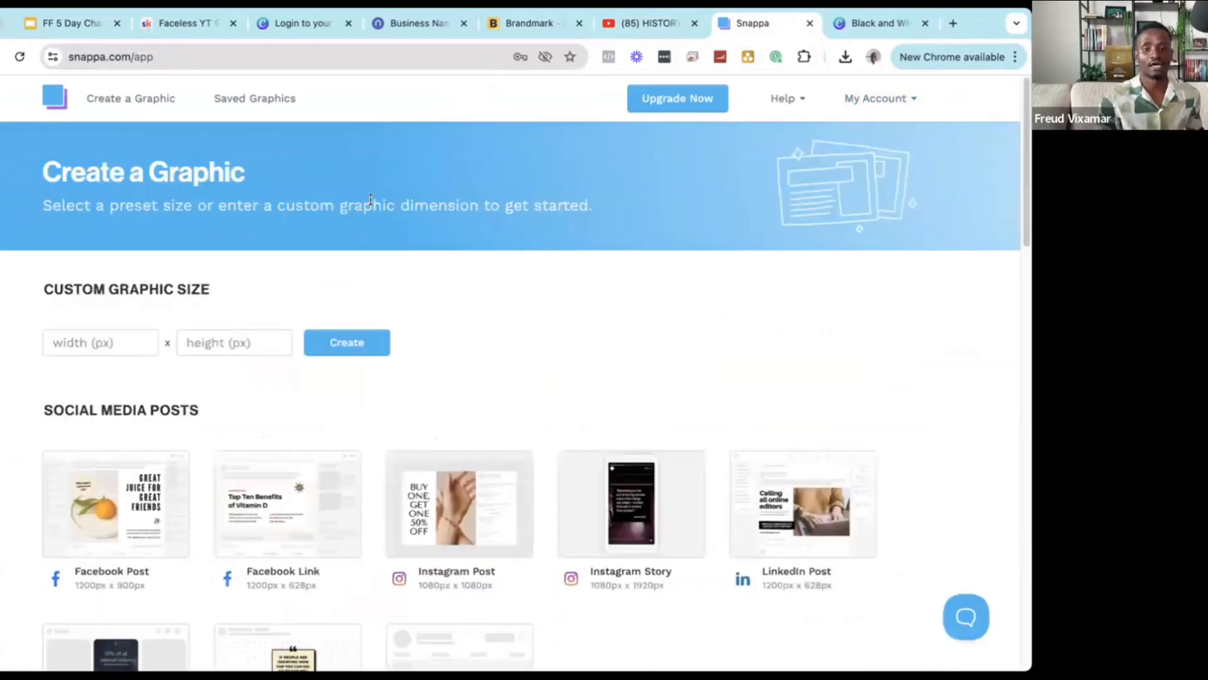
{"action": "scroll", "coordinate": [553, 307], "scroll_direction": "down", "scroll_amount": 15}
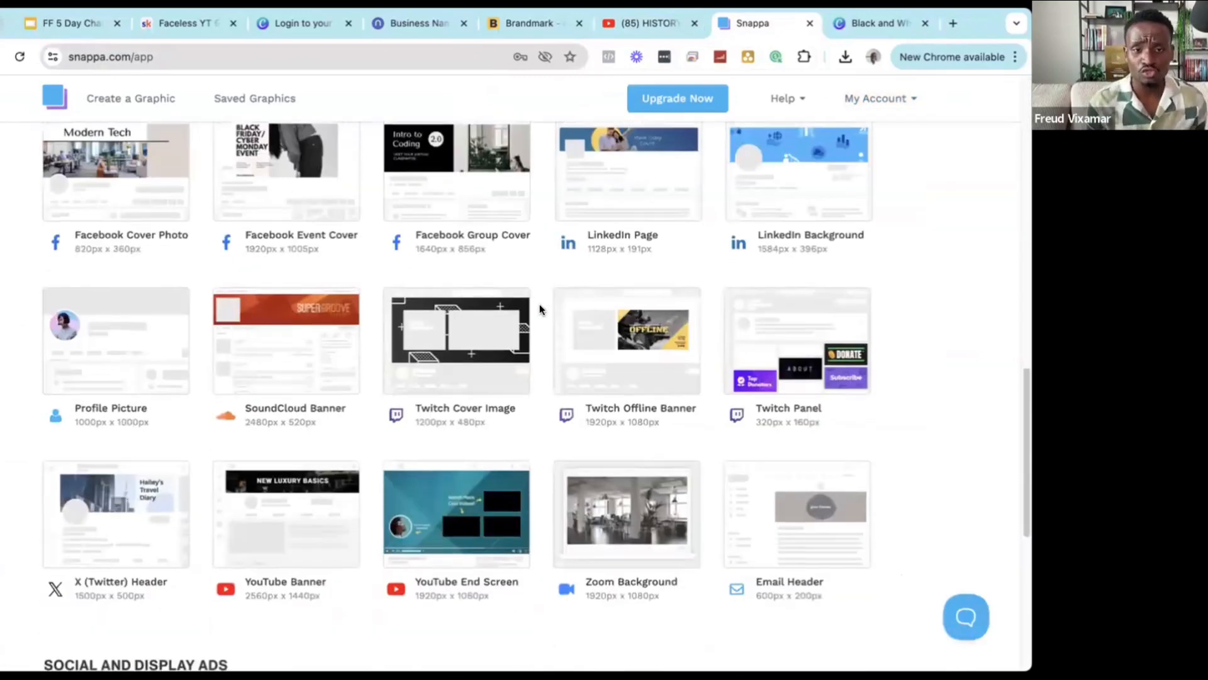
{"action": "scroll", "coordinate": [428, 304], "scroll_direction": "up", "scroll_amount": 4}
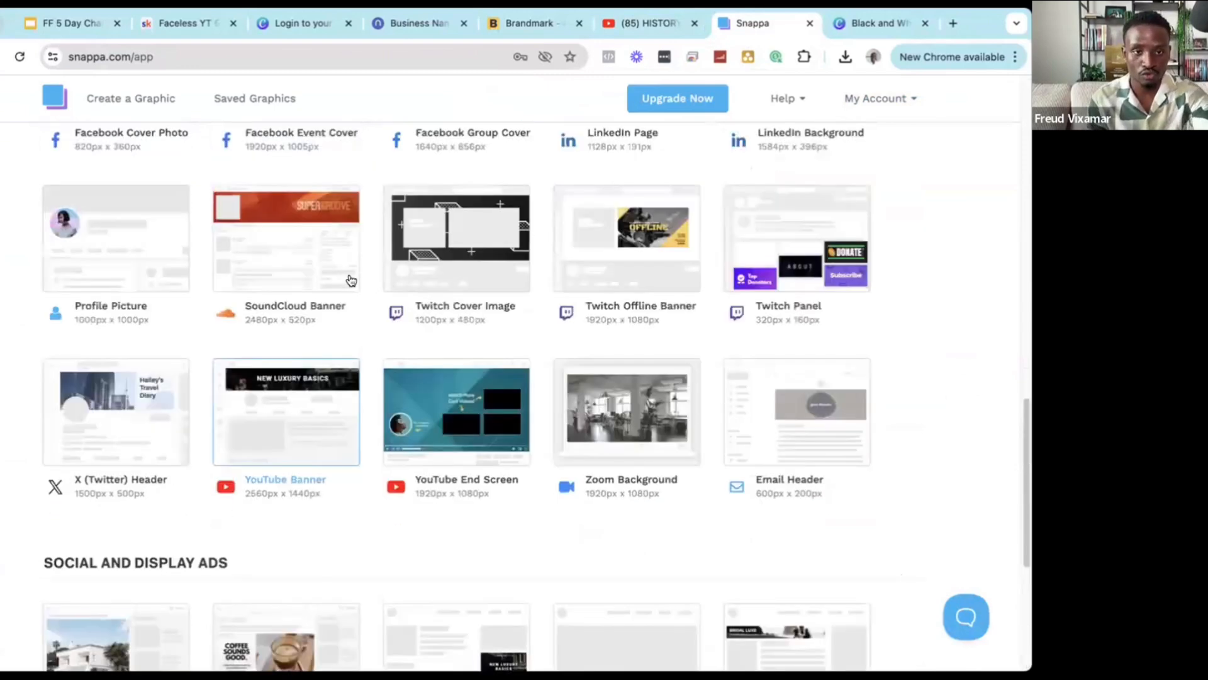
{"action": "scroll", "coordinate": [310, 352], "scroll_direction": "down", "scroll_amount": 1}
{"action": "scroll", "coordinate": [301, 368], "scroll_direction": "up", "scroll_amount": 7}
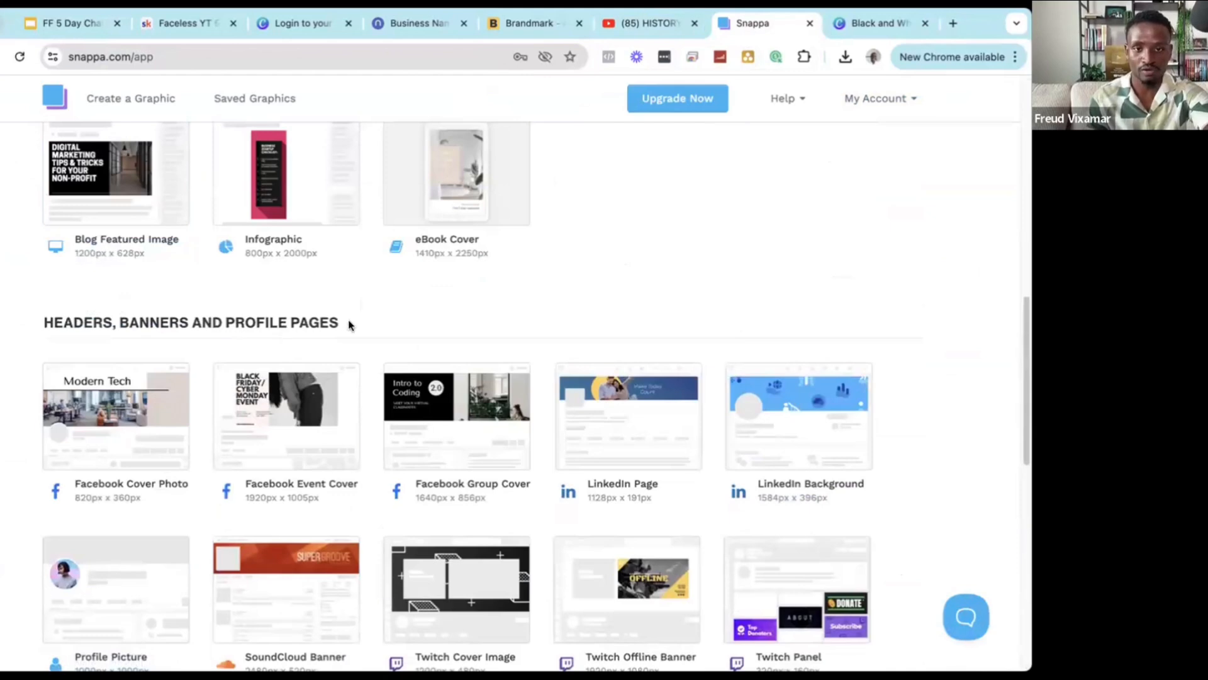
{"action": "scroll", "coordinate": [348, 325], "scroll_direction": "down", "scroll_amount": 7}
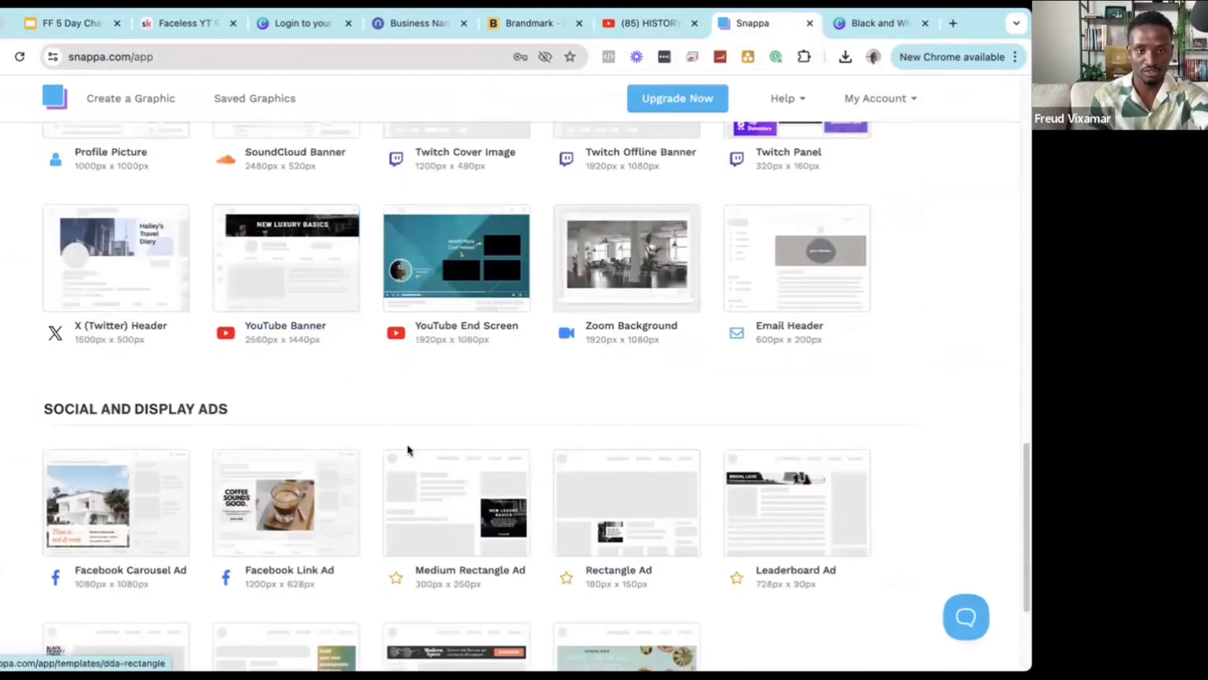
{"action": "left_click", "coordinate": [295, 295]}
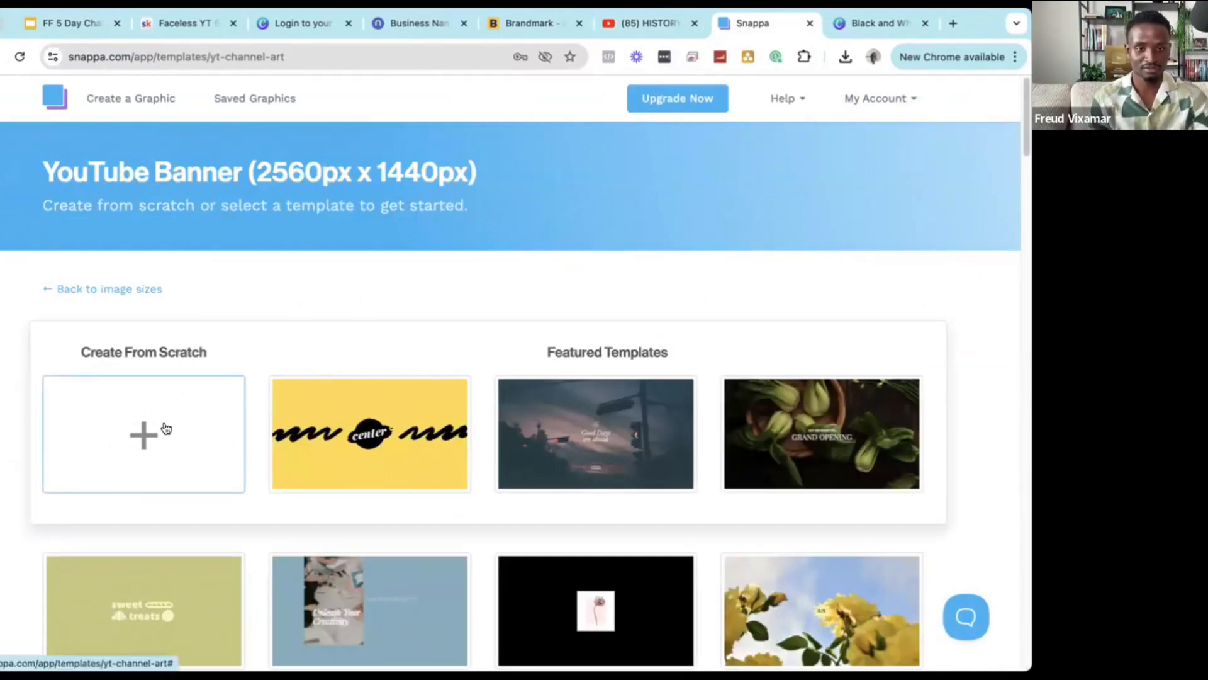
Briefly start a blank 2560x1440 banner, then return and scroll through the banner templates.
{"action": "left_click", "coordinate": [165, 428]}
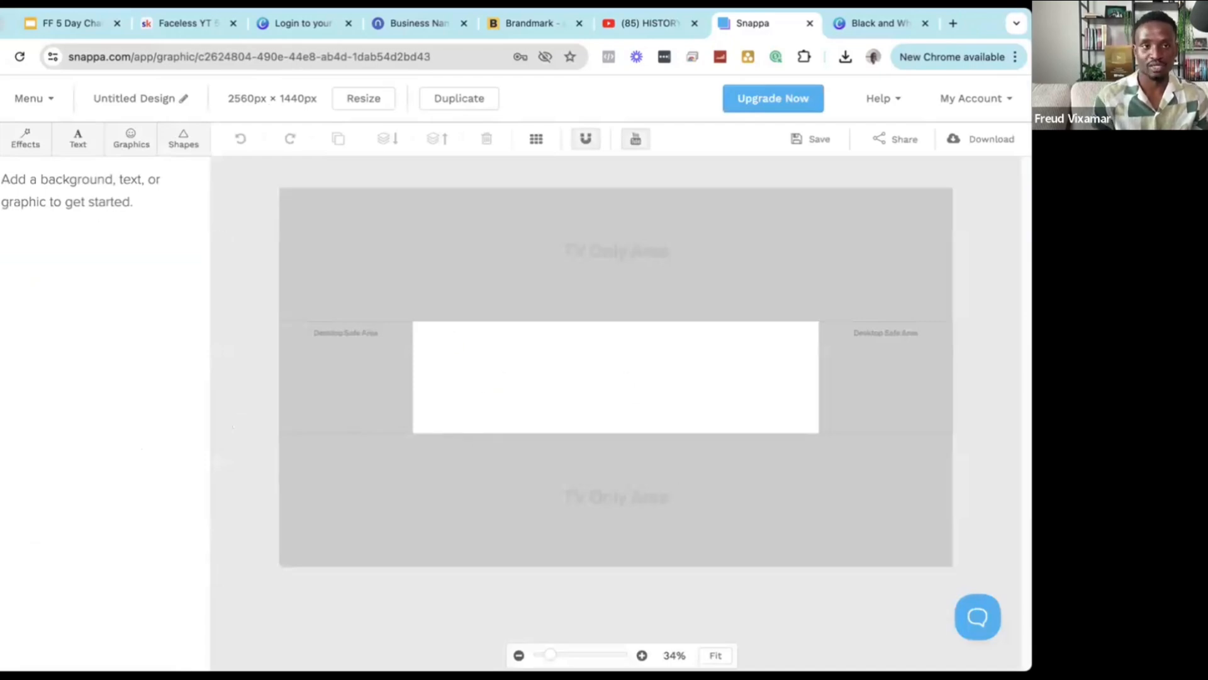
{"action": "key", "text": "super+["}
{"action": "scroll", "coordinate": [391, 375], "scroll_direction": "down", "scroll_amount": 4}
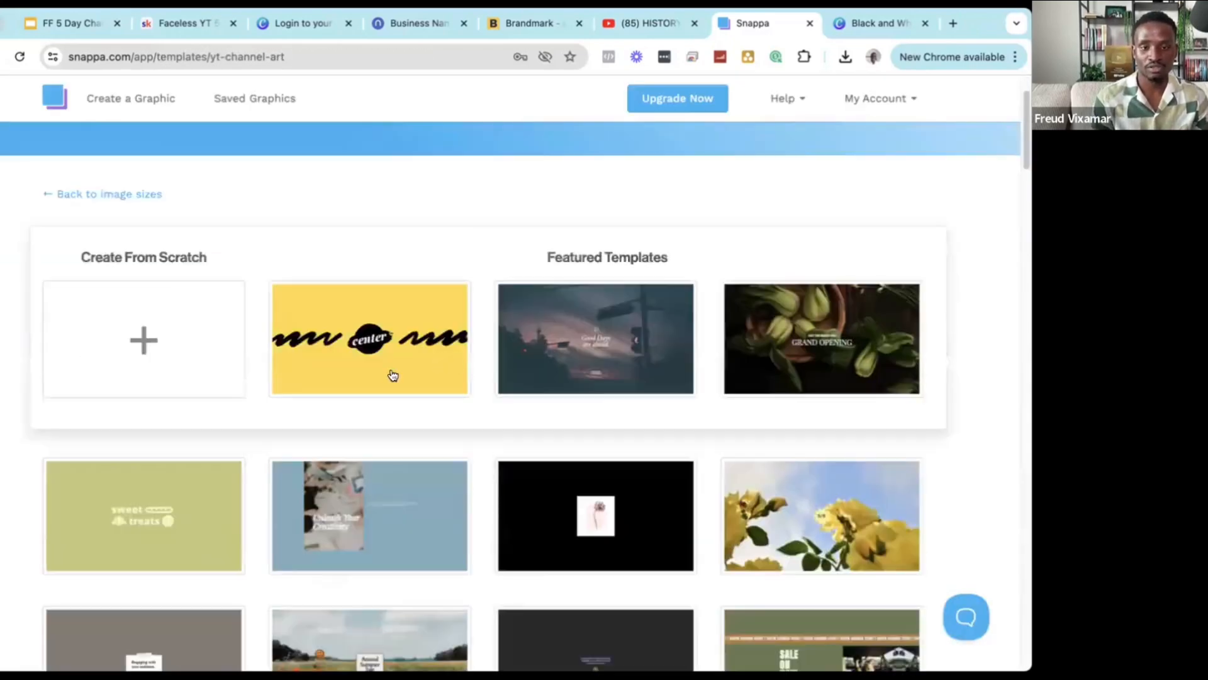
{"action": "scroll", "coordinate": [462, 331], "scroll_direction": "down", "scroll_amount": 7}
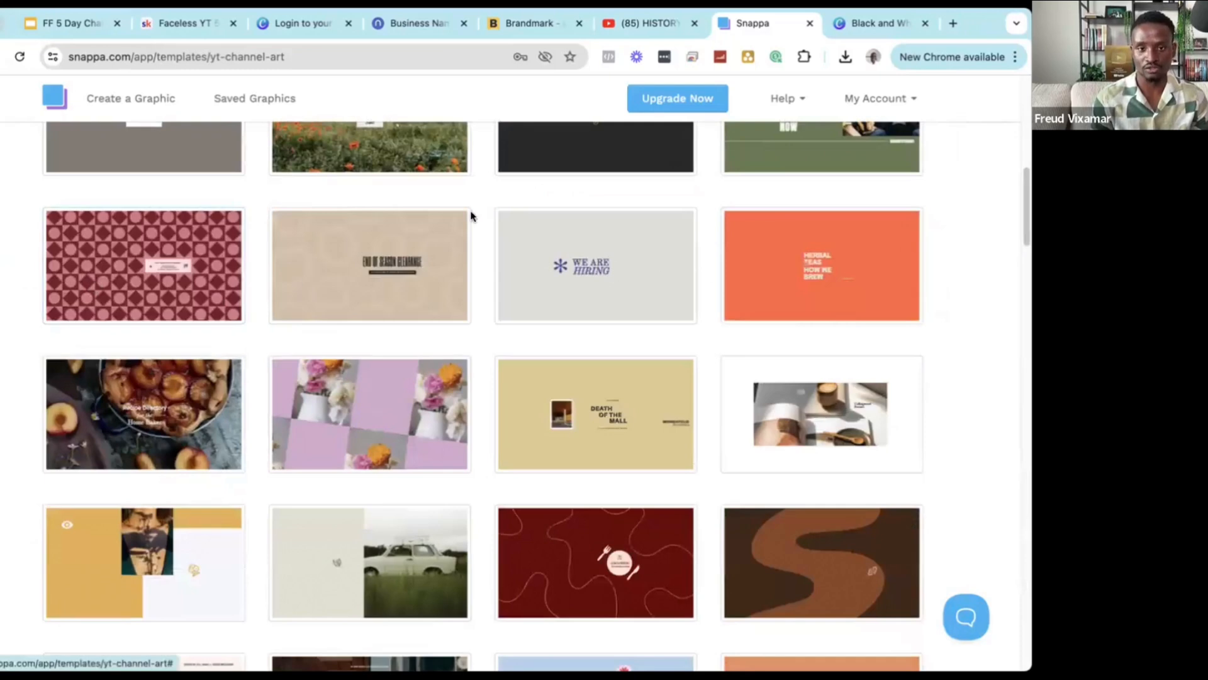
{"action": "scroll", "coordinate": [129, 236], "scroll_direction": "down", "scroll_amount": 1}
{"action": "scroll", "coordinate": [818, 296], "scroll_direction": "down", "scroll_amount": 3}
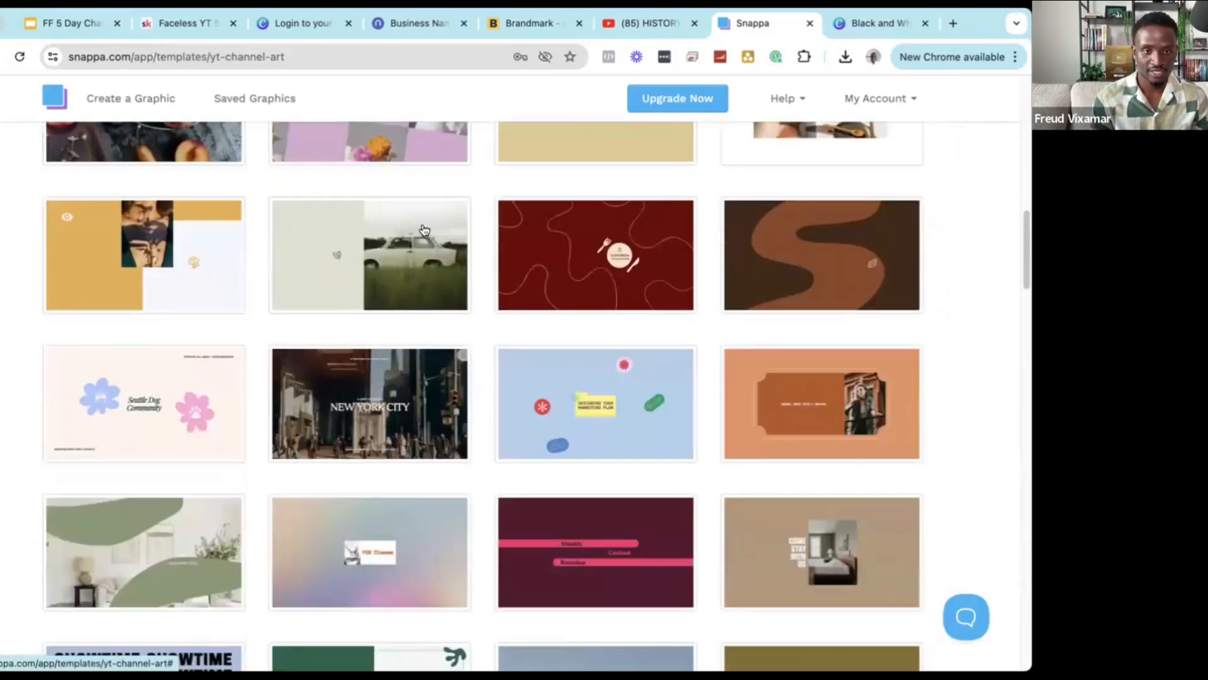
{"action": "scroll", "coordinate": [756, 284], "scroll_direction": "down", "scroll_amount": 2}
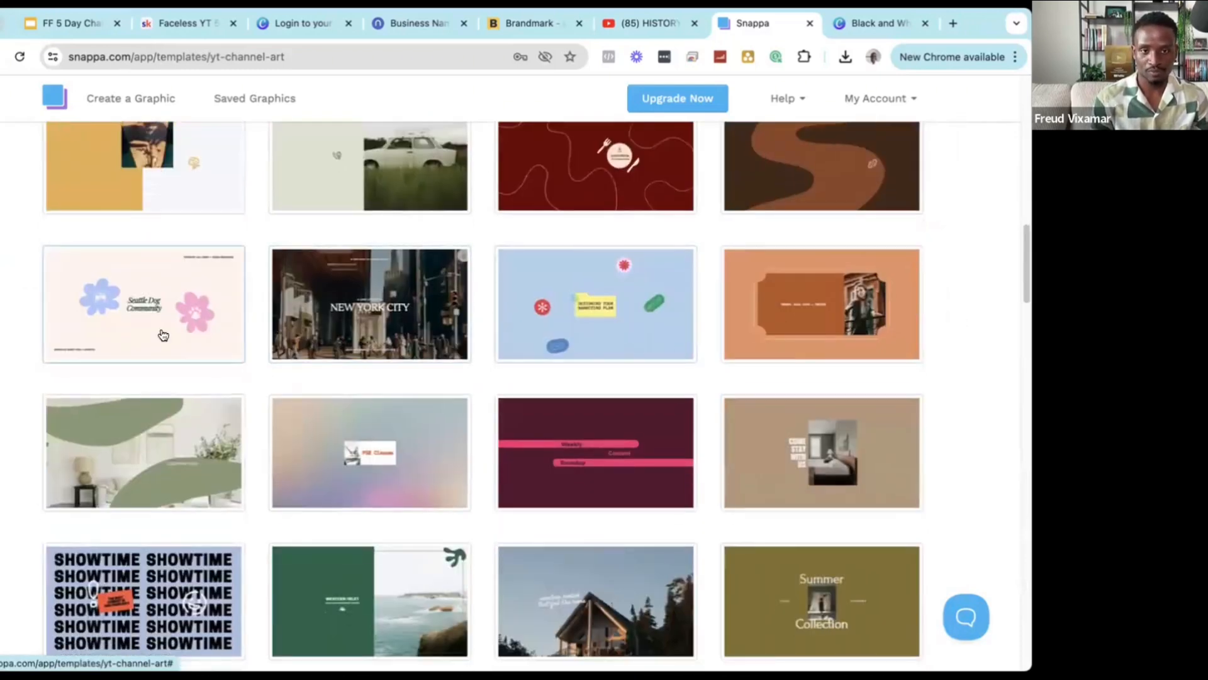
{"action": "scroll", "coordinate": [818, 346], "scroll_direction": "down", "scroll_amount": 2}
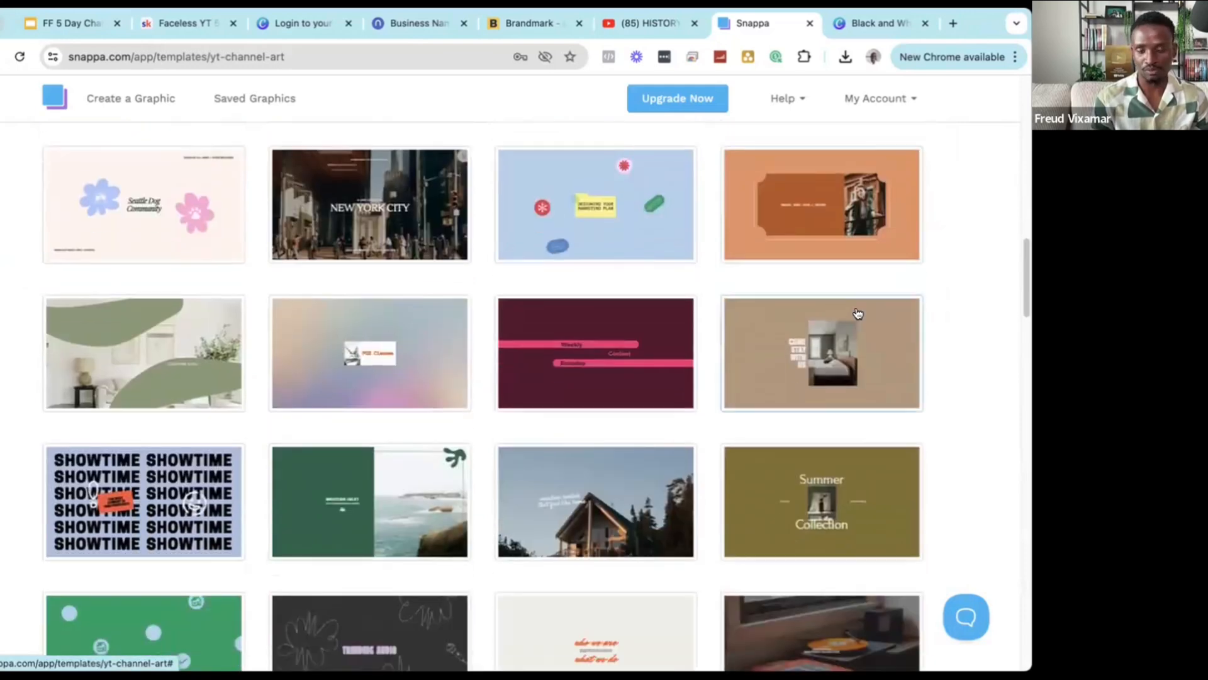
{"action": "scroll", "coordinate": [755, 316], "scroll_direction": "down", "scroll_amount": 2}
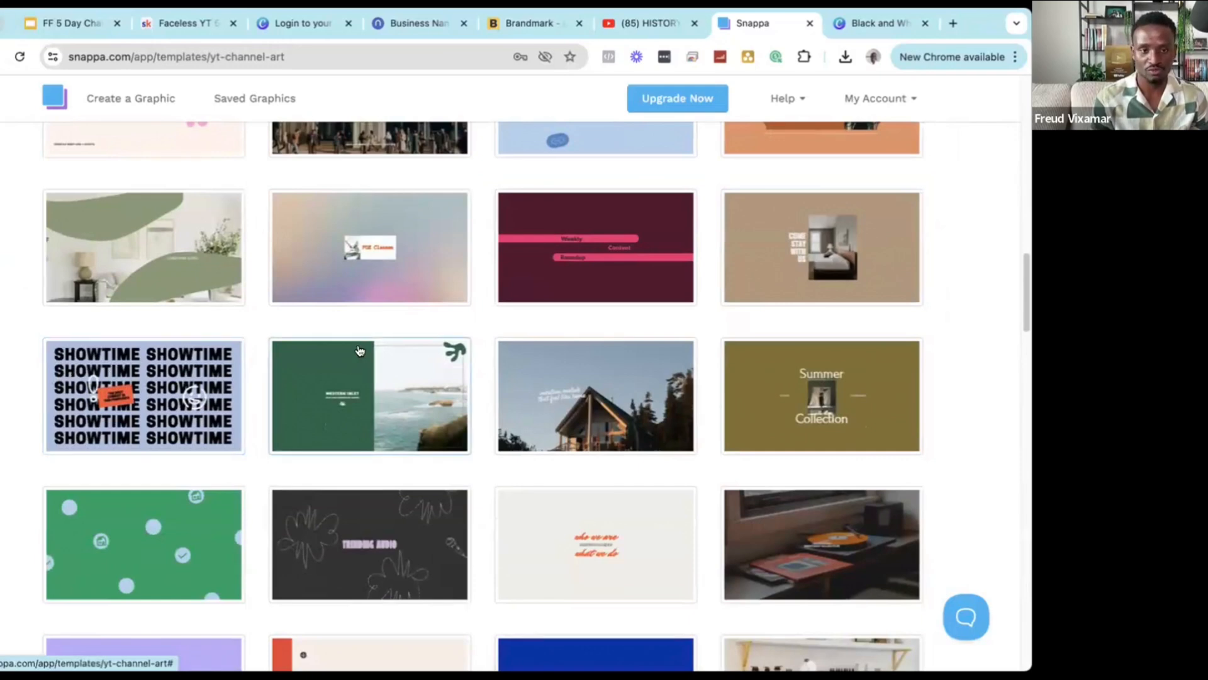
{"action": "scroll", "coordinate": [357, 351], "scroll_direction": "down", "scroll_amount": 2}
{"action": "scroll", "coordinate": [357, 349], "scroll_direction": "down", "scroll_amount": 3}
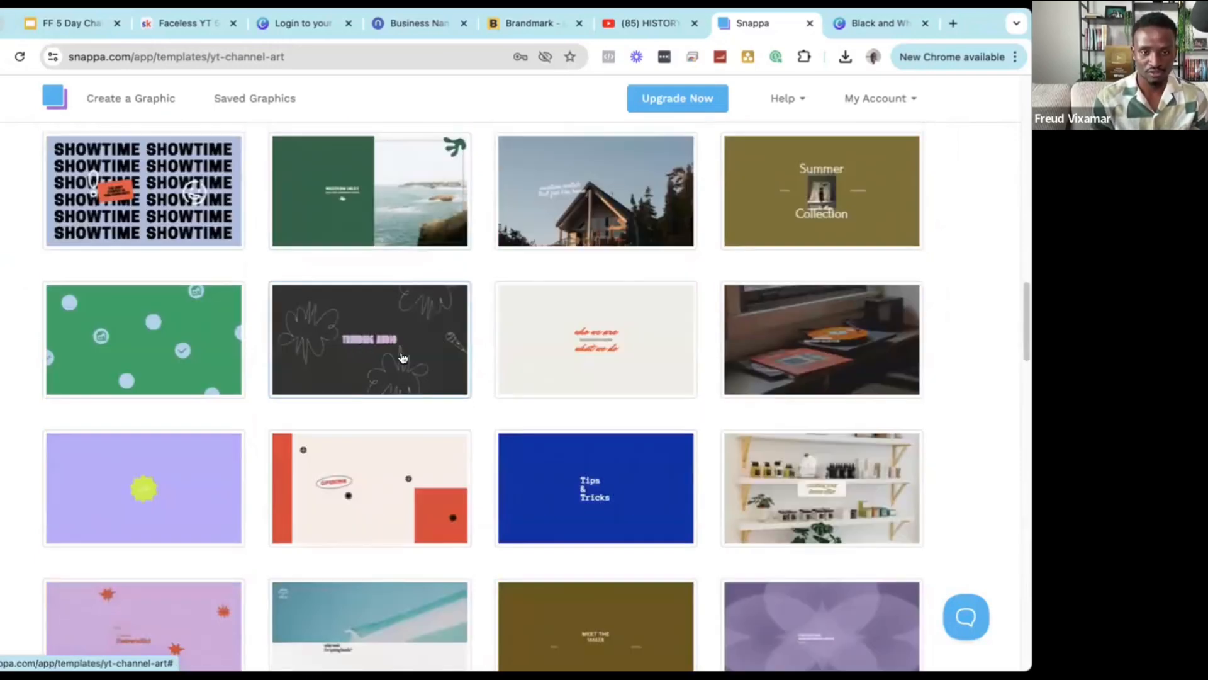
{"action": "scroll", "coordinate": [478, 343], "scroll_direction": "down", "scroll_amount": 3}
{"action": "scroll", "coordinate": [559, 334], "scroll_direction": "down", "scroll_amount": 2}
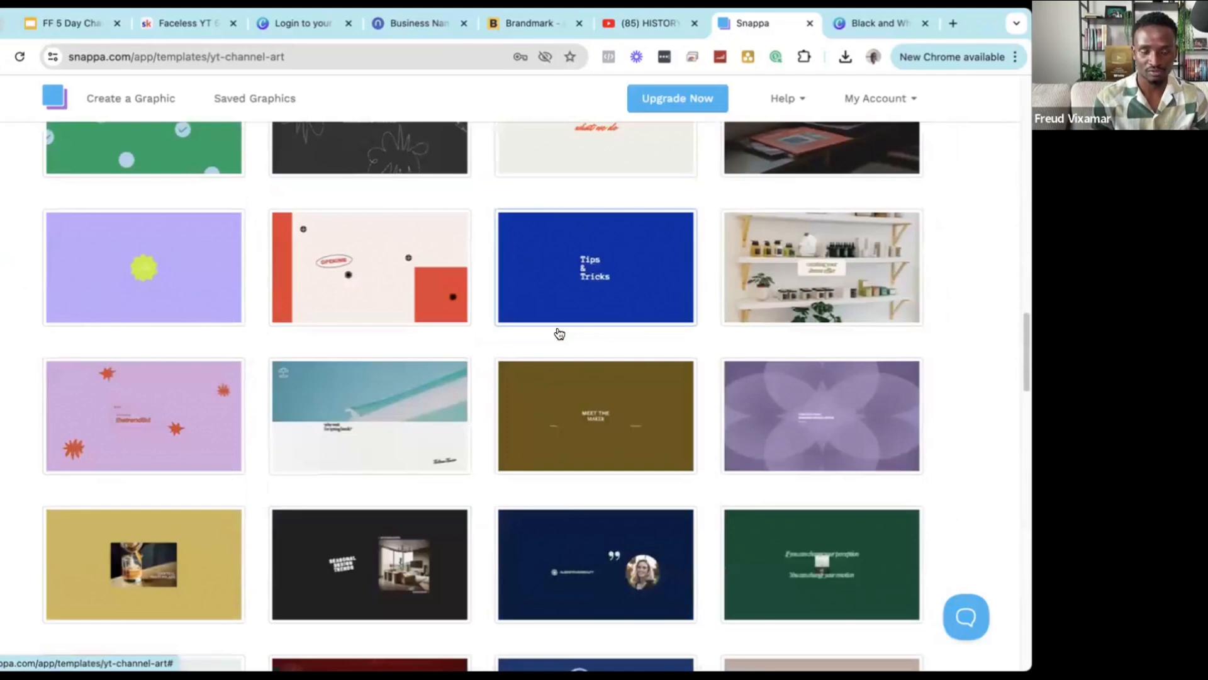
{"action": "scroll", "coordinate": [559, 333], "scroll_direction": "down", "scroll_amount": 6}
{"action": "scroll", "coordinate": [581, 380], "scroll_direction": "down", "scroll_amount": 5}
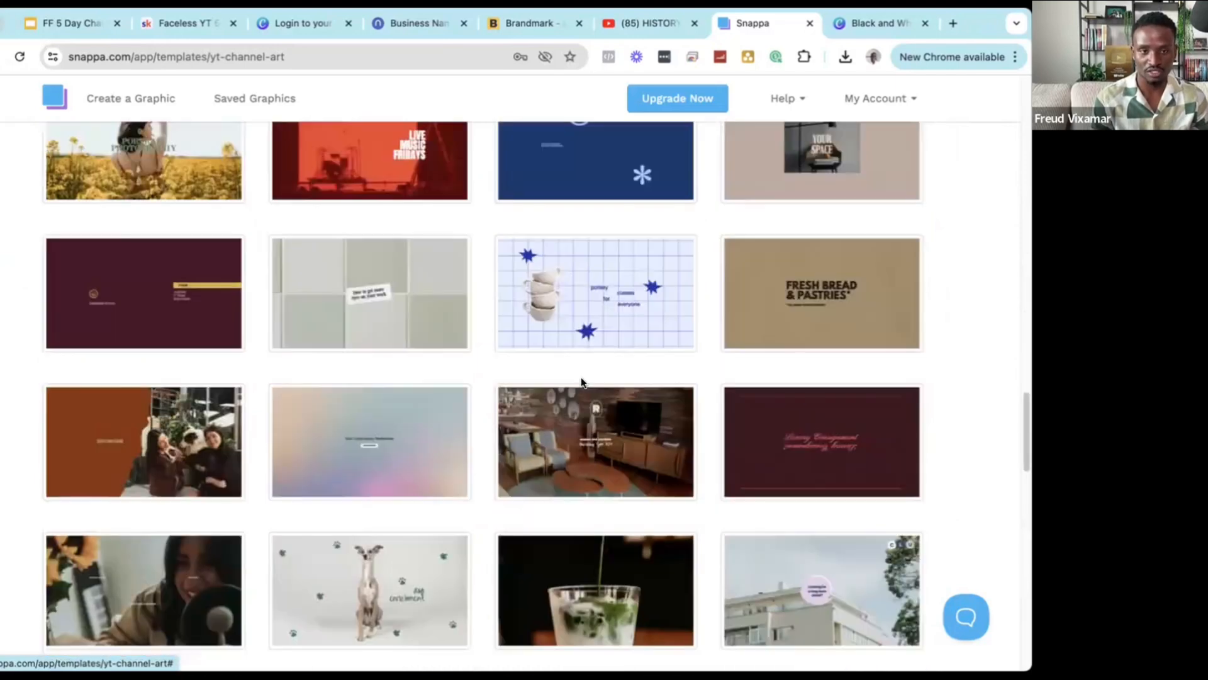
Keep browsing the YouTube banner templates and open the desert town template.
{"action": "scroll", "coordinate": [580, 380], "scroll_direction": "up", "scroll_amount": 15}
{"action": "scroll", "coordinate": [587, 383], "scroll_direction": "up", "scroll_amount": 1}
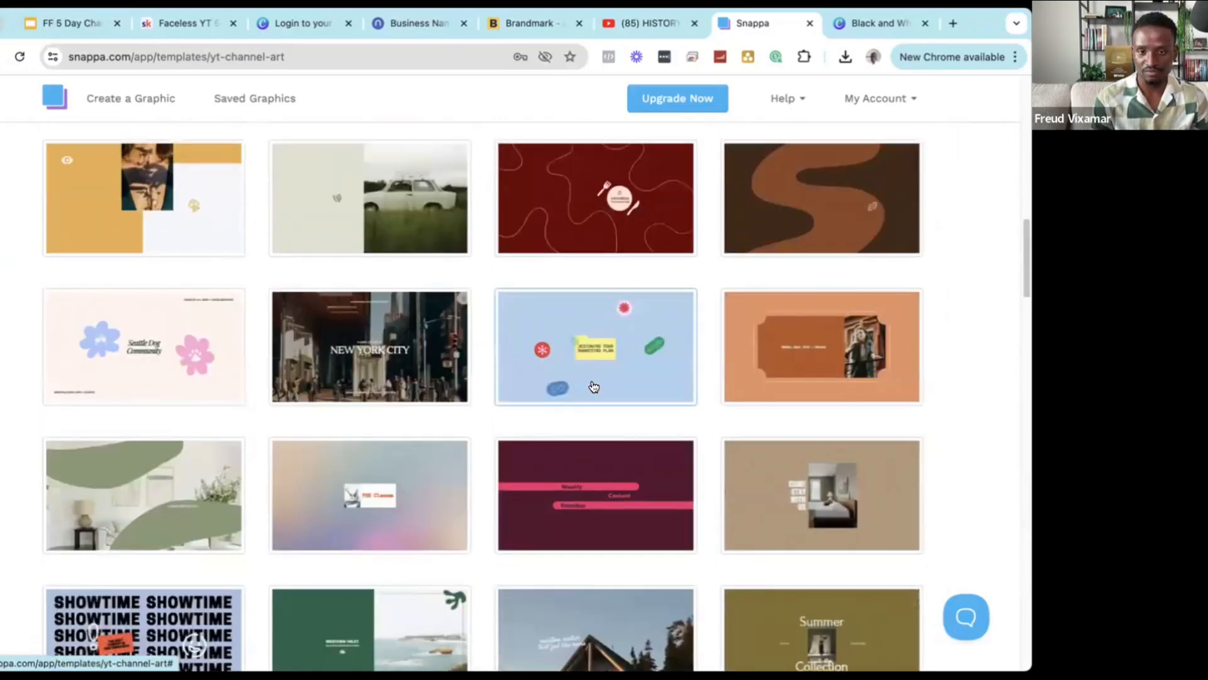
{"action": "scroll", "coordinate": [690, 418], "scroll_direction": "down", "scroll_amount": 1}
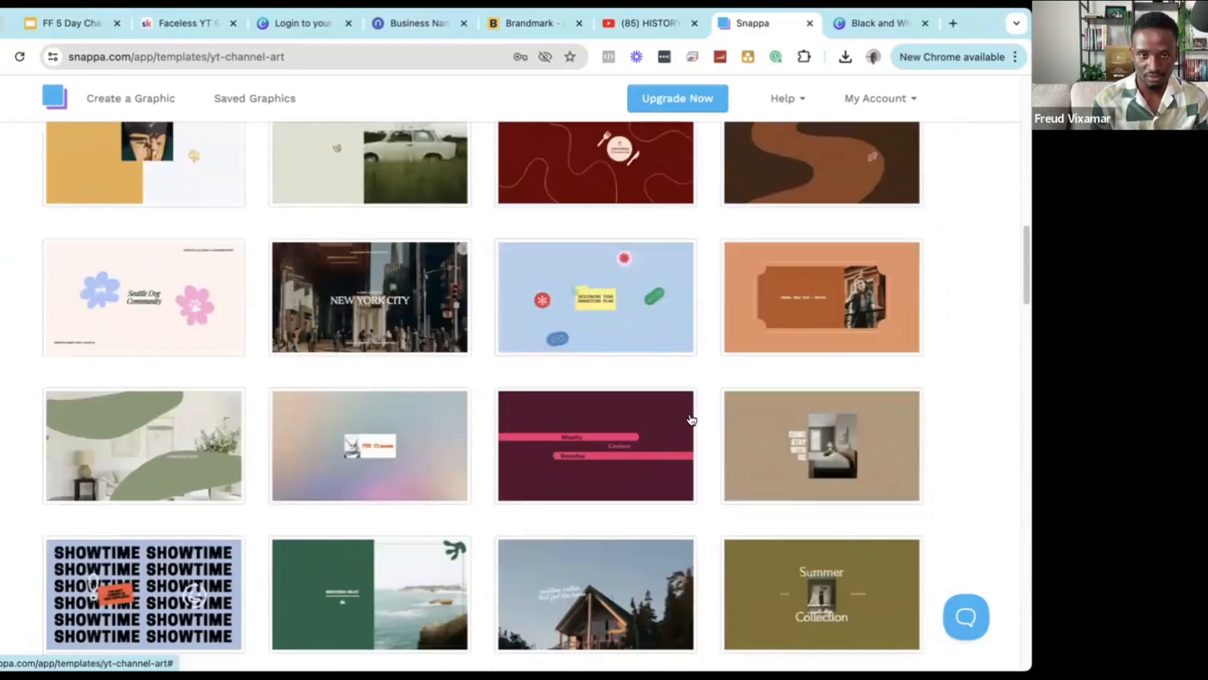
{"action": "scroll", "coordinate": [692, 420], "scroll_direction": "down", "scroll_amount": 10}
{"action": "scroll", "coordinate": [626, 399], "scroll_direction": "down", "scroll_amount": 5}
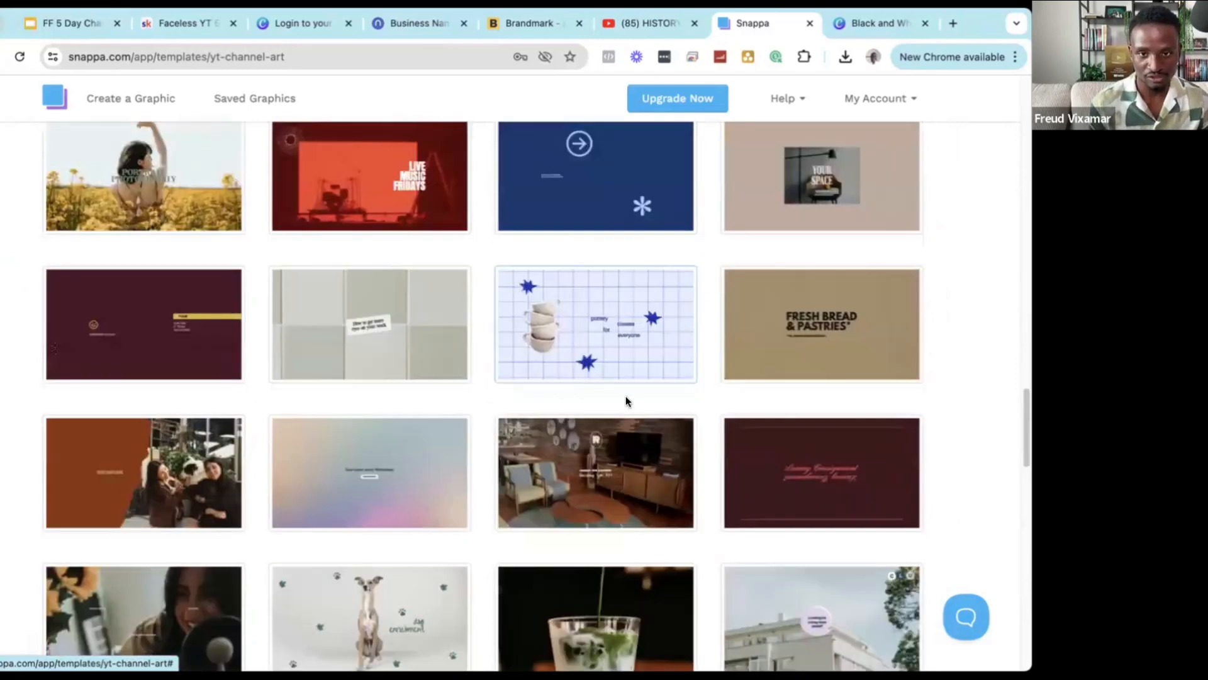
{"action": "scroll", "coordinate": [445, 334], "scroll_direction": "down", "scroll_amount": 6}
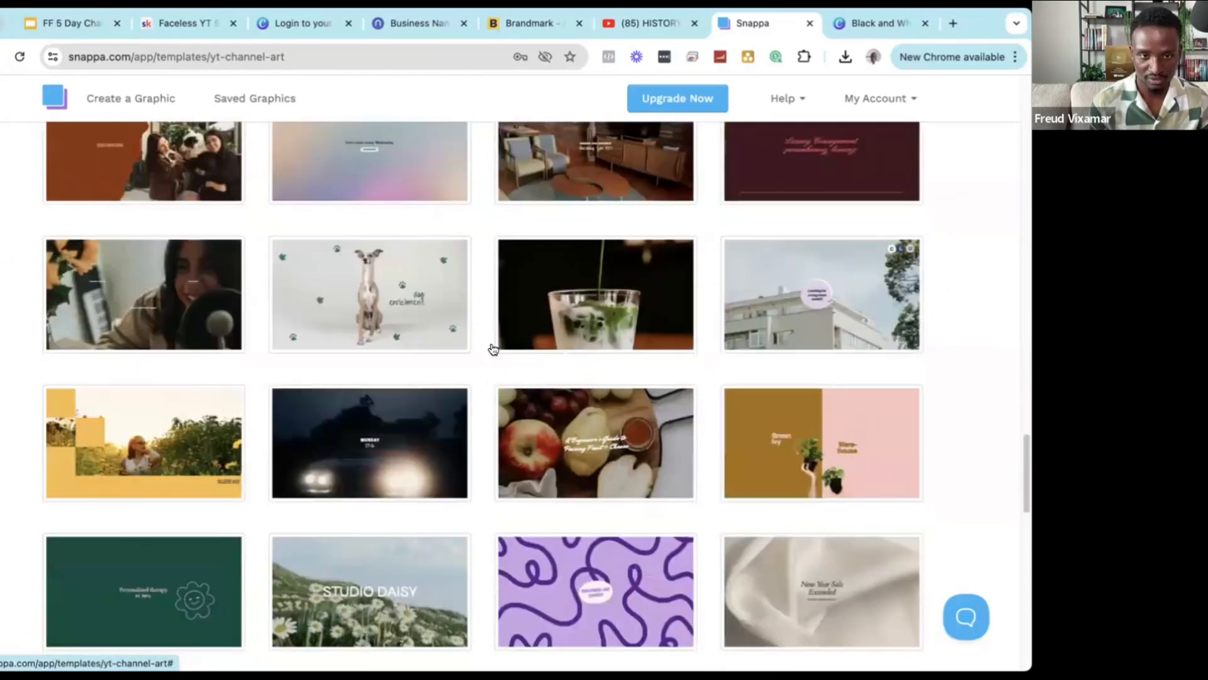
{"action": "scroll", "coordinate": [492, 349], "scroll_direction": "down", "scroll_amount": 5}
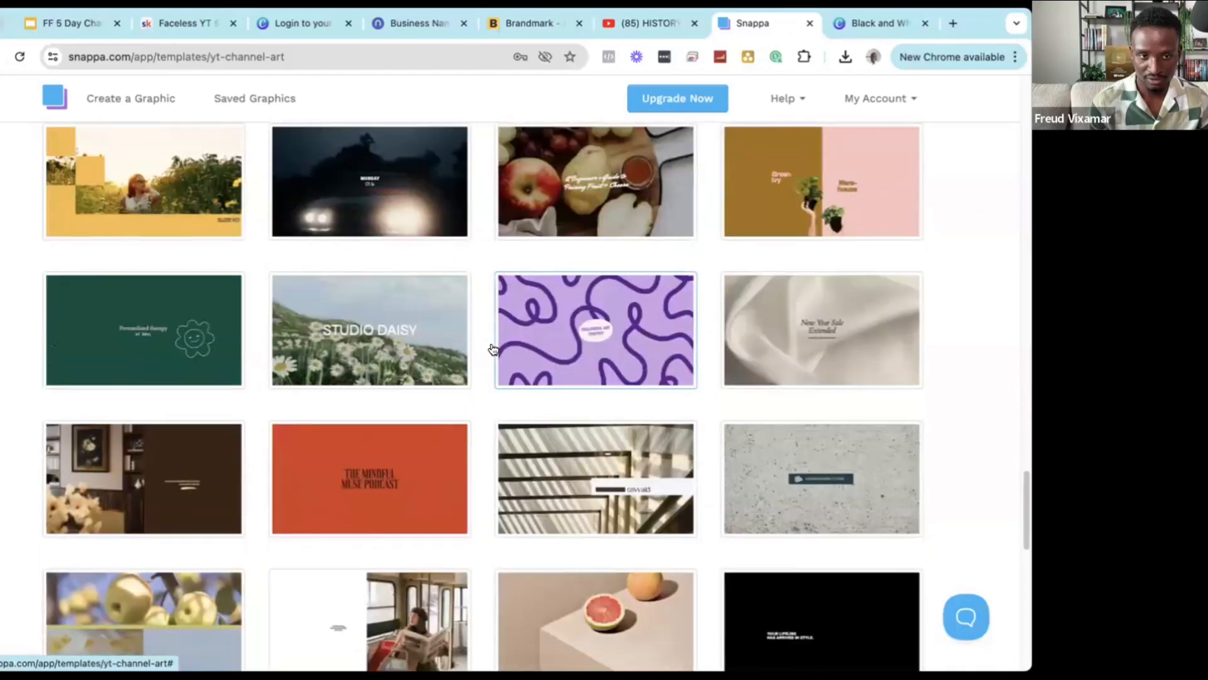
{"action": "scroll", "coordinate": [493, 348], "scroll_direction": "down", "scroll_amount": 2}
{"action": "scroll", "coordinate": [495, 349], "scroll_direction": "down", "scroll_amount": 10}
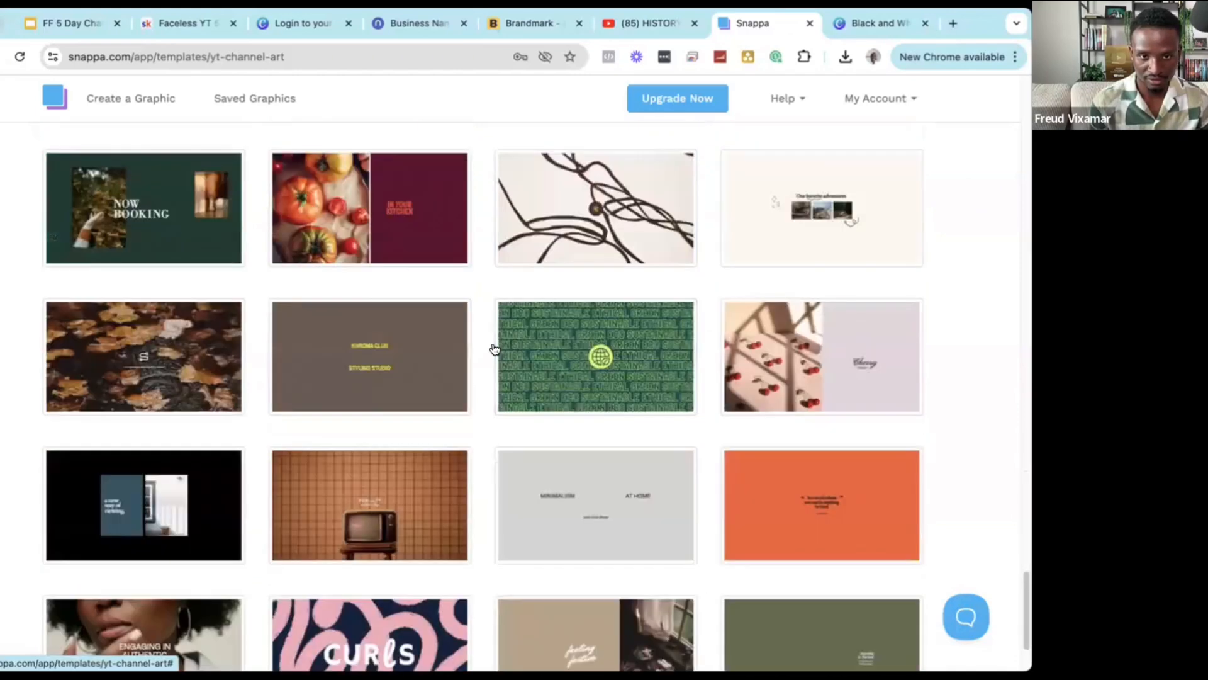
{"action": "scroll", "coordinate": [595, 424], "scroll_direction": "down", "scroll_amount": 7}
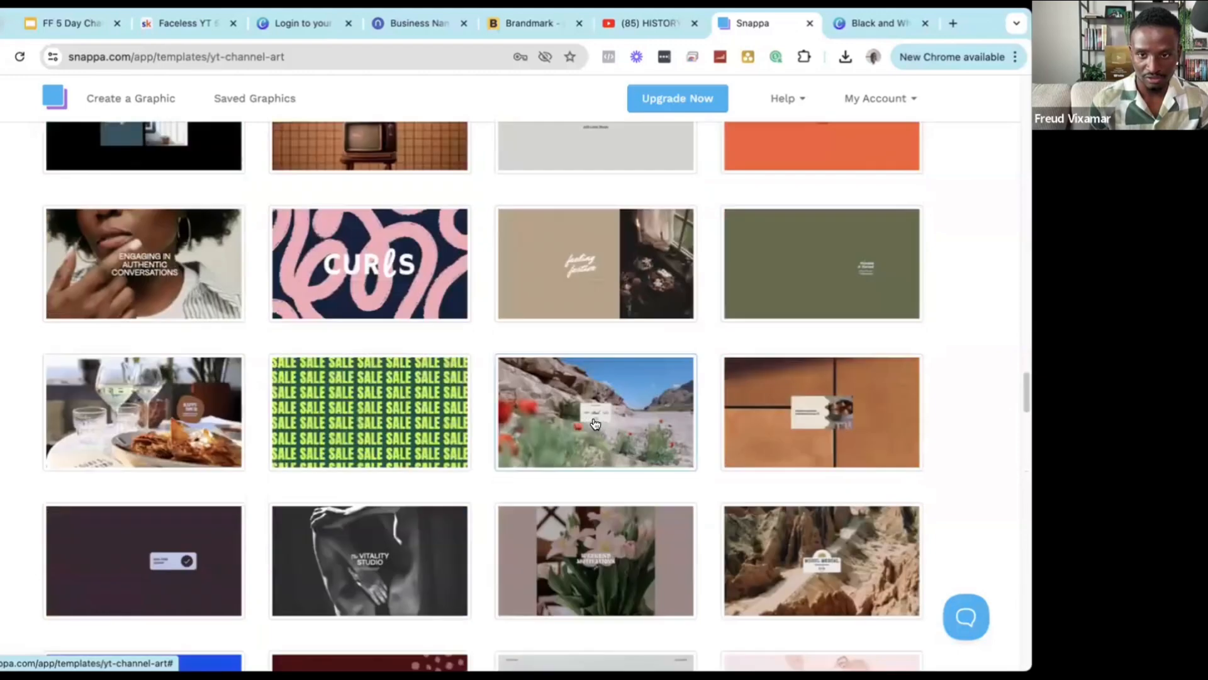
{"action": "scroll", "coordinate": [593, 422], "scroll_direction": "down", "scroll_amount": 3}
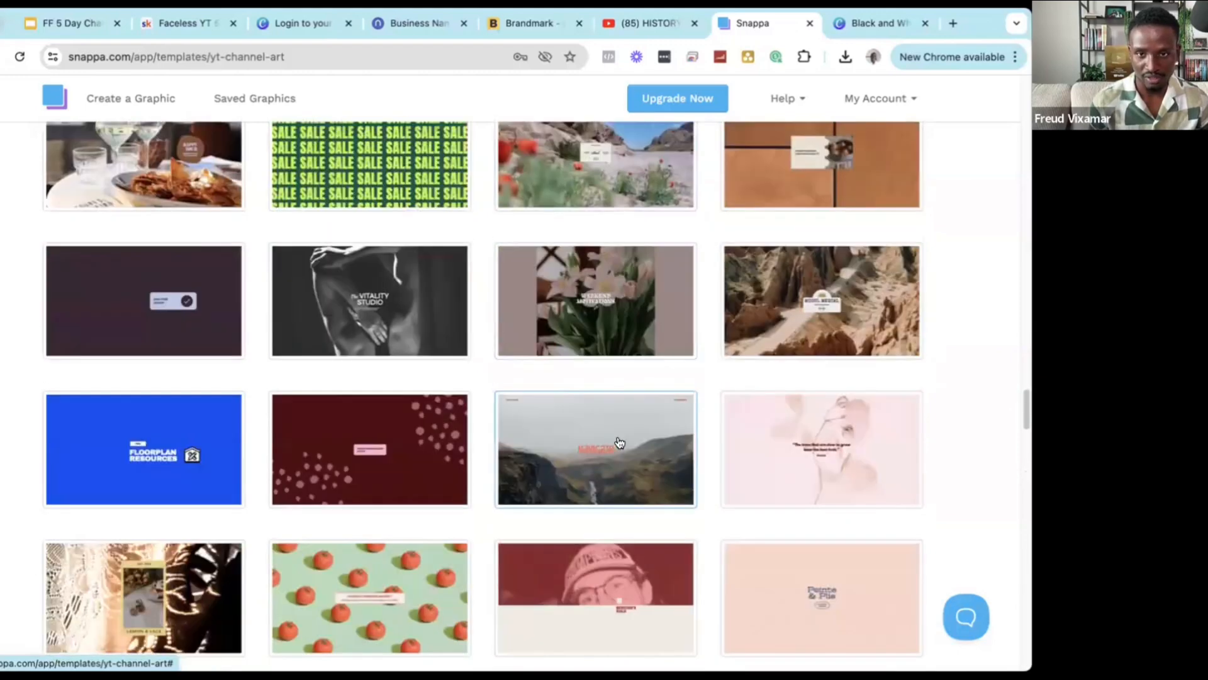
{"action": "scroll", "coordinate": [620, 442], "scroll_direction": "up", "scroll_amount": 2}
{"action": "scroll", "coordinate": [620, 442], "scroll_direction": "down", "scroll_amount": 10}
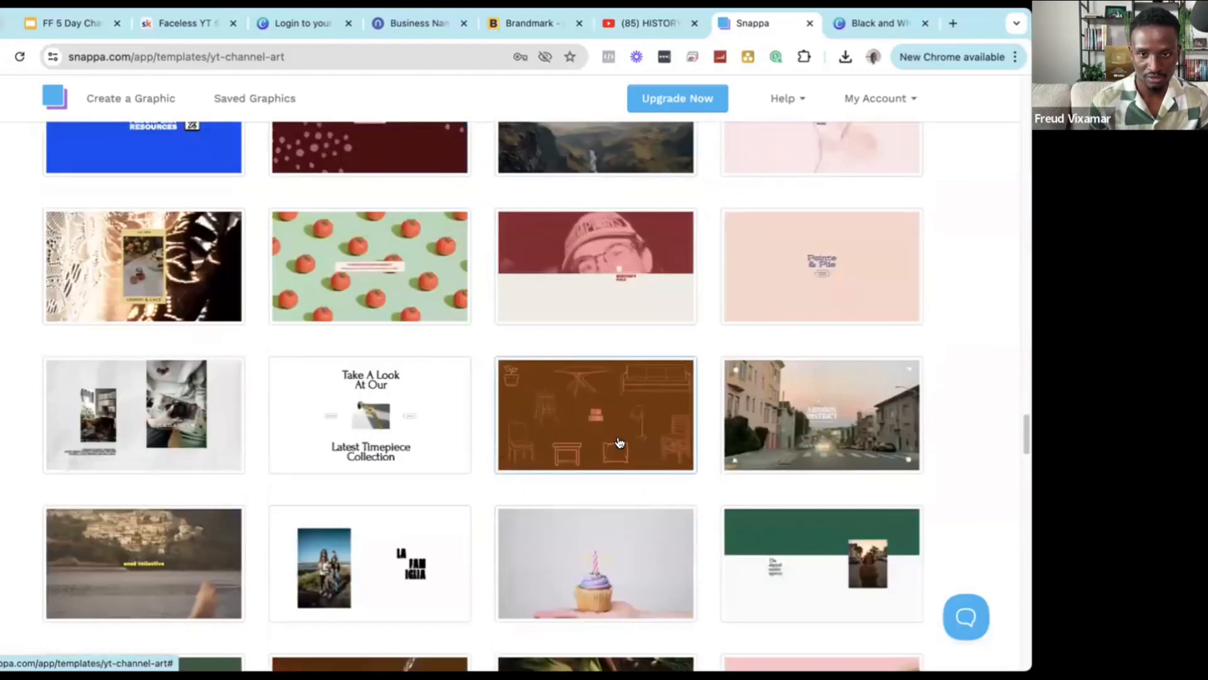
{"action": "scroll", "coordinate": [617, 441], "scroll_direction": "down", "scroll_amount": 1}
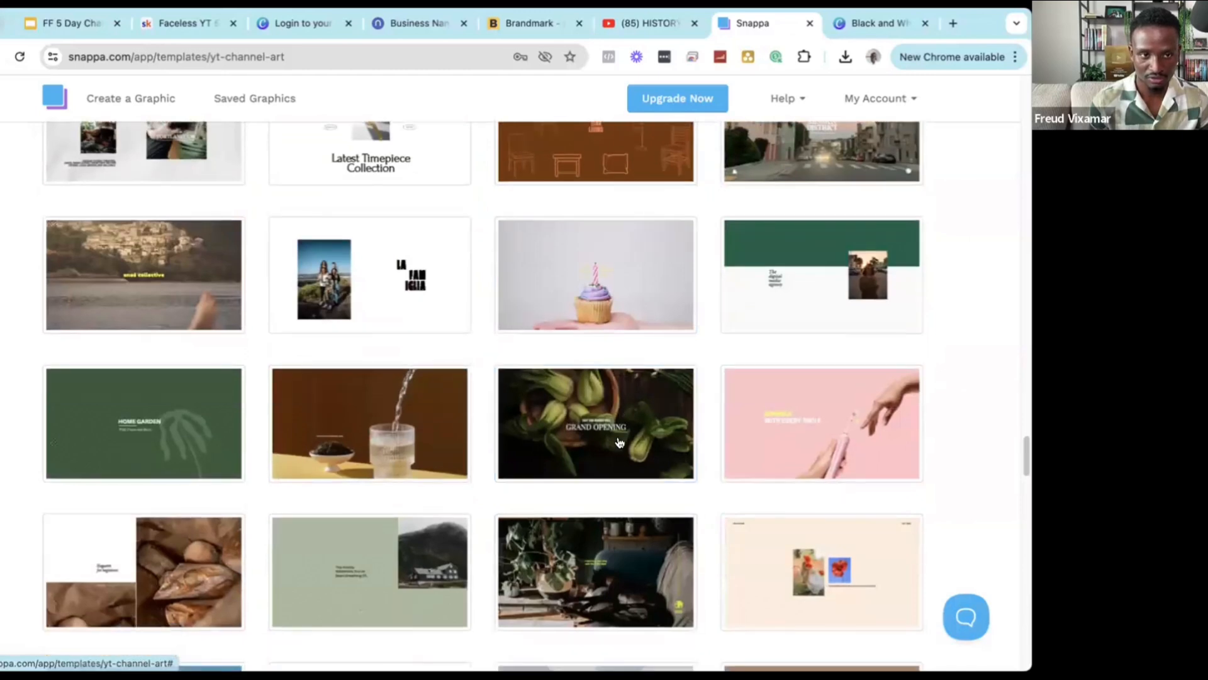
{"action": "scroll", "coordinate": [620, 442], "scroll_direction": "down", "scroll_amount": 3}
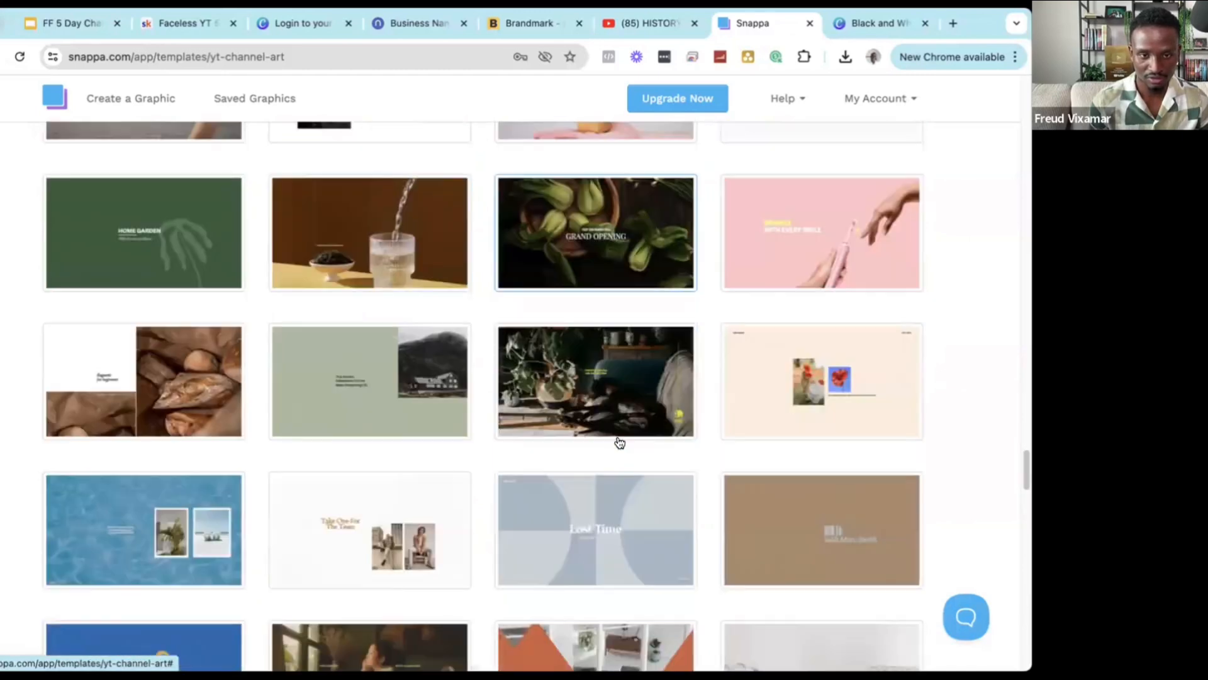
{"action": "scroll", "coordinate": [620, 442], "scroll_direction": "down", "scroll_amount": 3}
{"action": "scroll", "coordinate": [154, 415], "scroll_direction": "up", "scroll_amount": 9}
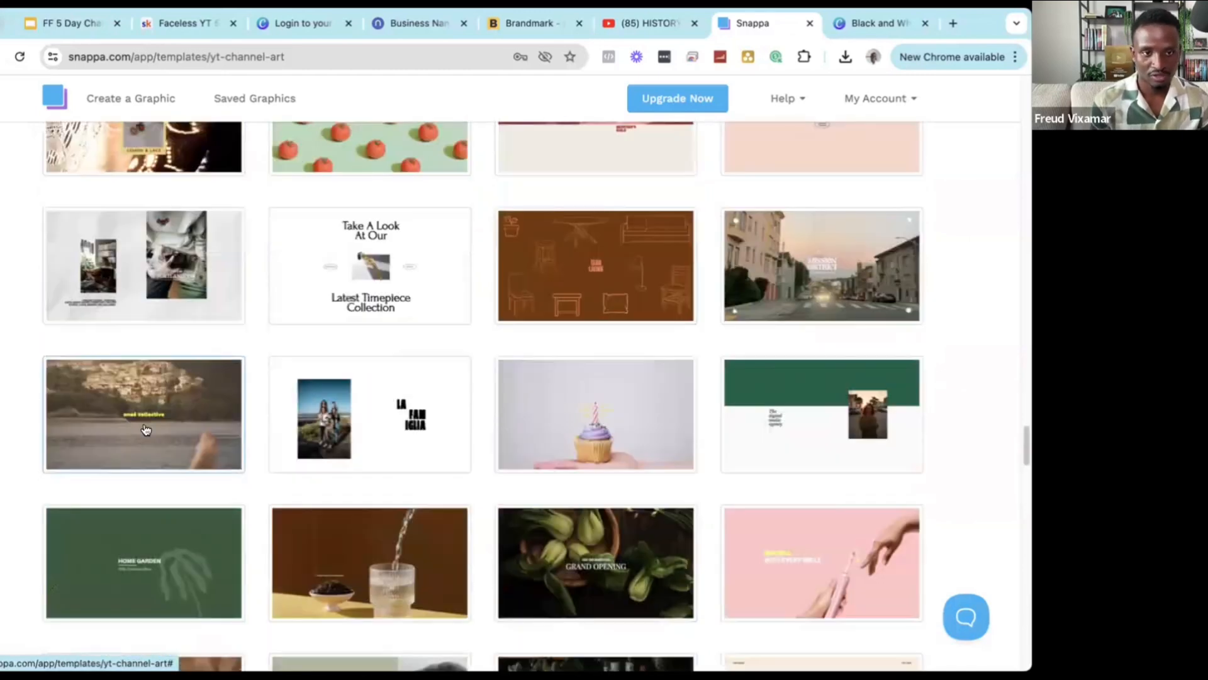
{"action": "left_click", "coordinate": [154, 424]}
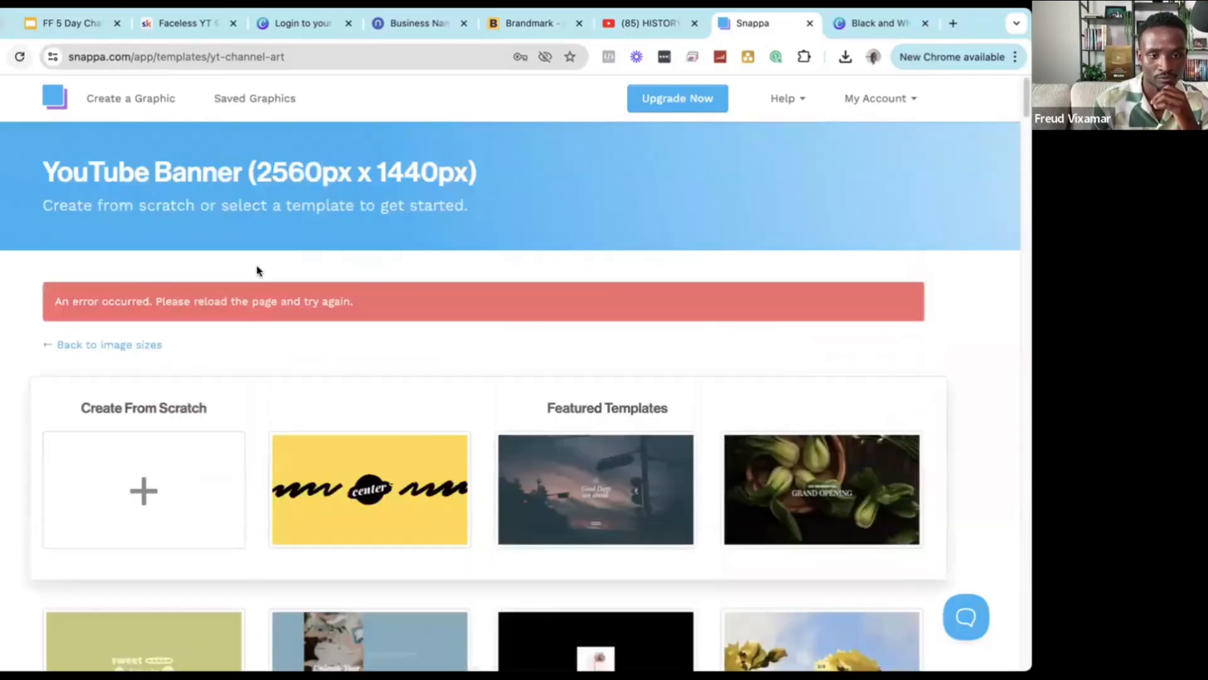
Scroll down the gallery and open the dark green 'Personalized therapy' banner template.
{"action": "scroll", "coordinate": [256, 270], "scroll_direction": "down", "scroll_amount": 10}
{"action": "scroll", "coordinate": [252, 271], "scroll_direction": "down", "scroll_amount": 10}
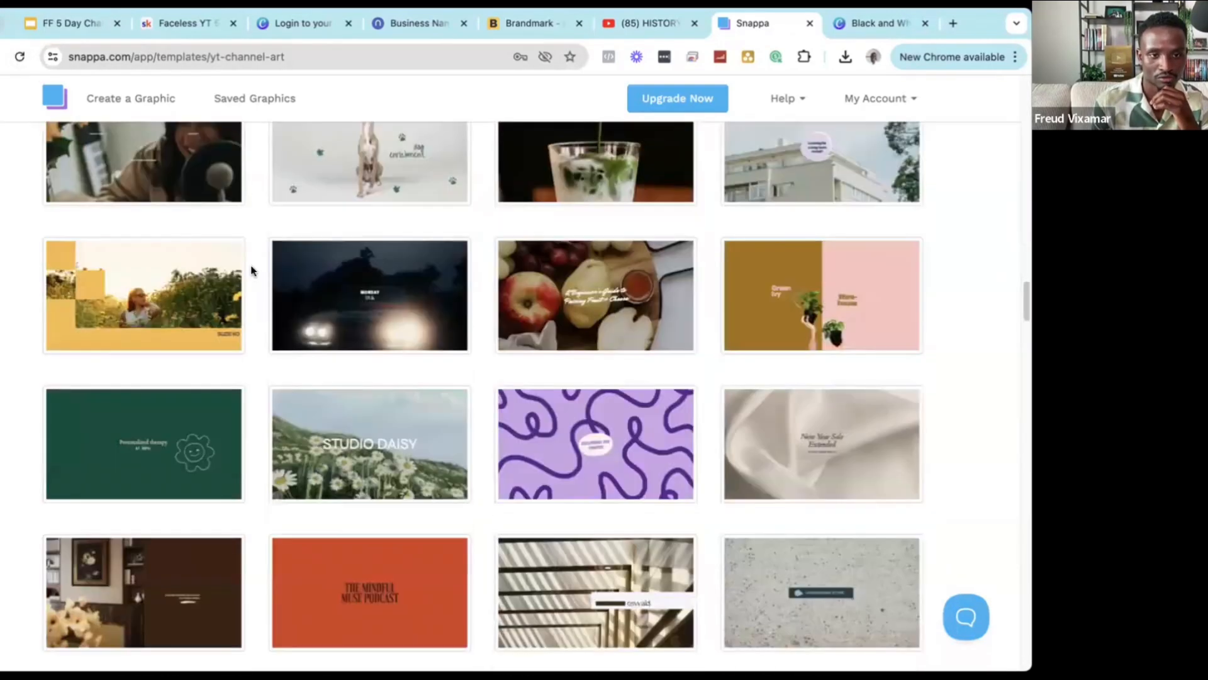
{"action": "scroll", "coordinate": [251, 270], "scroll_direction": "down", "scroll_amount": 1}
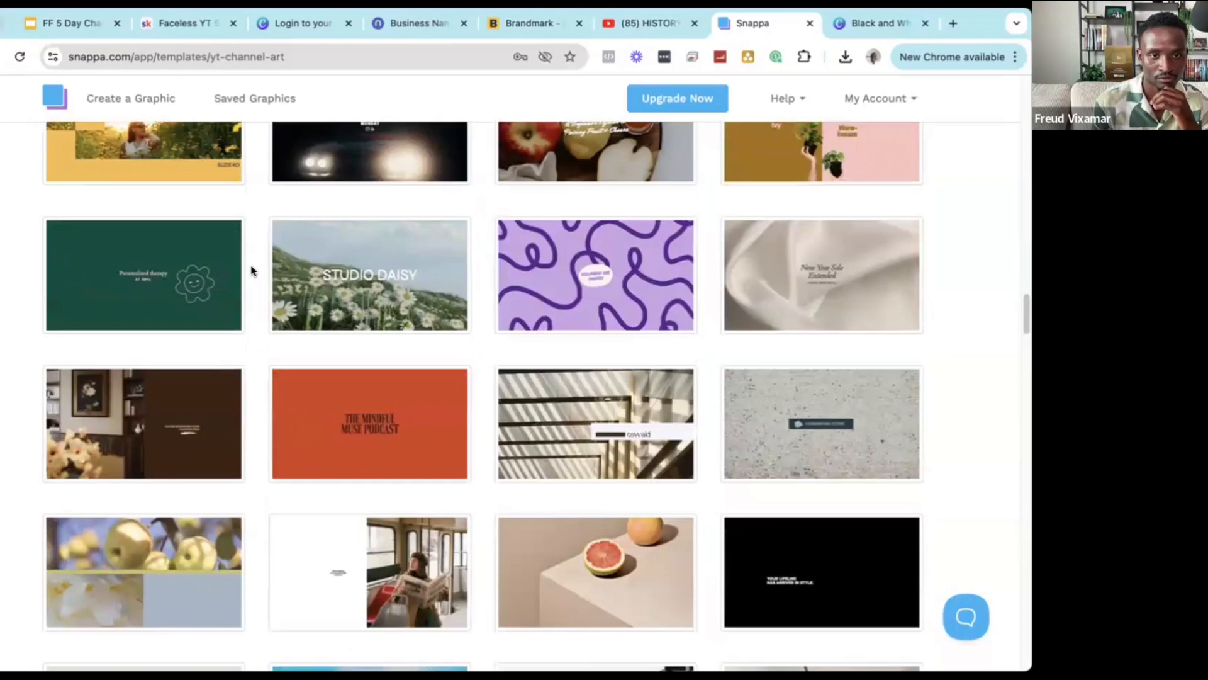
{"action": "scroll", "coordinate": [251, 271], "scroll_direction": "down", "scroll_amount": 1}
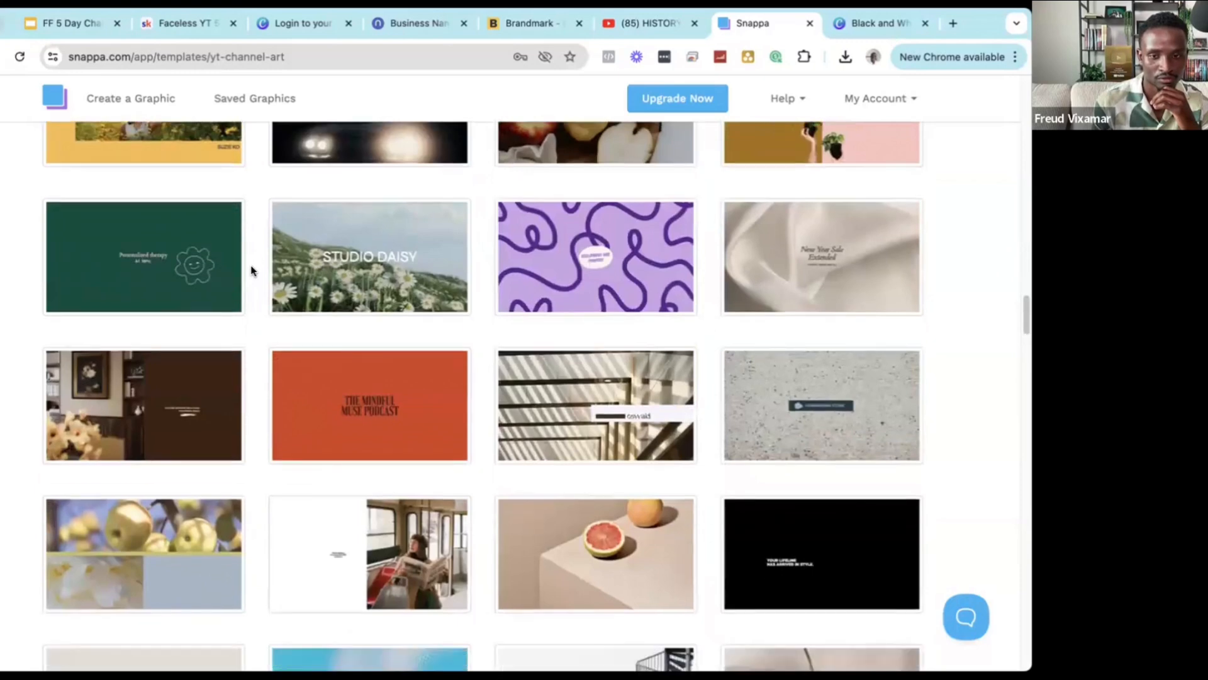
{"action": "scroll", "coordinate": [252, 272], "scroll_direction": "down", "scroll_amount": 1}
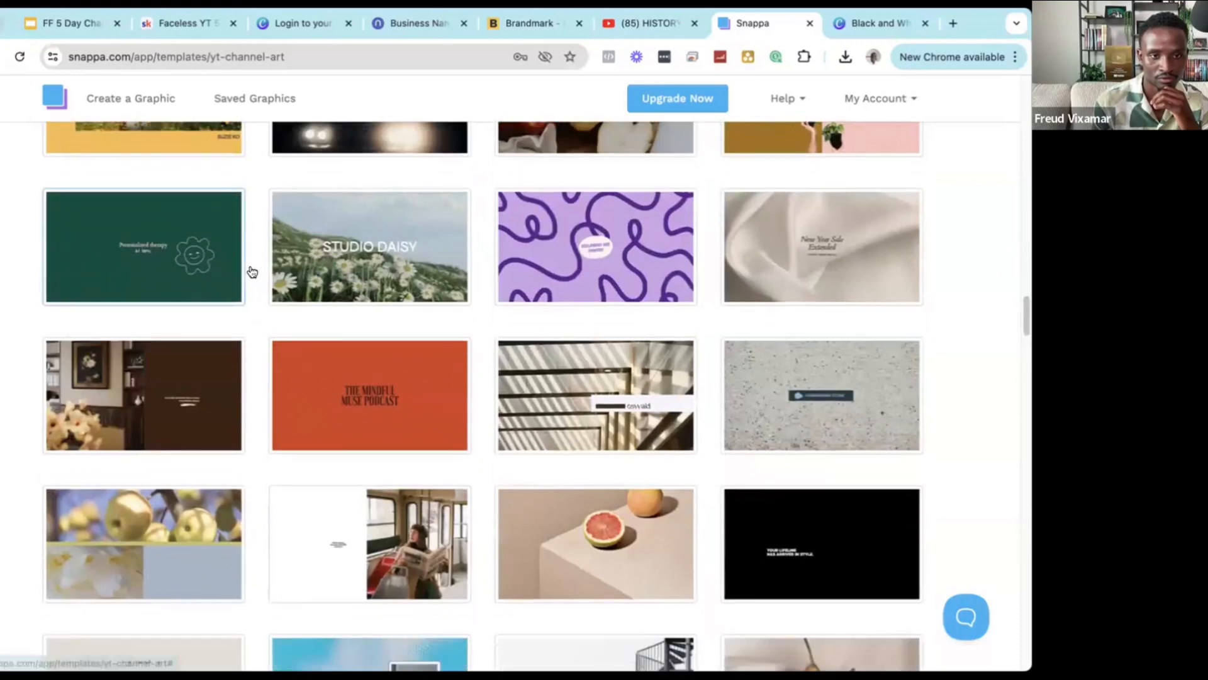
{"action": "left_click", "coordinate": [252, 271]}
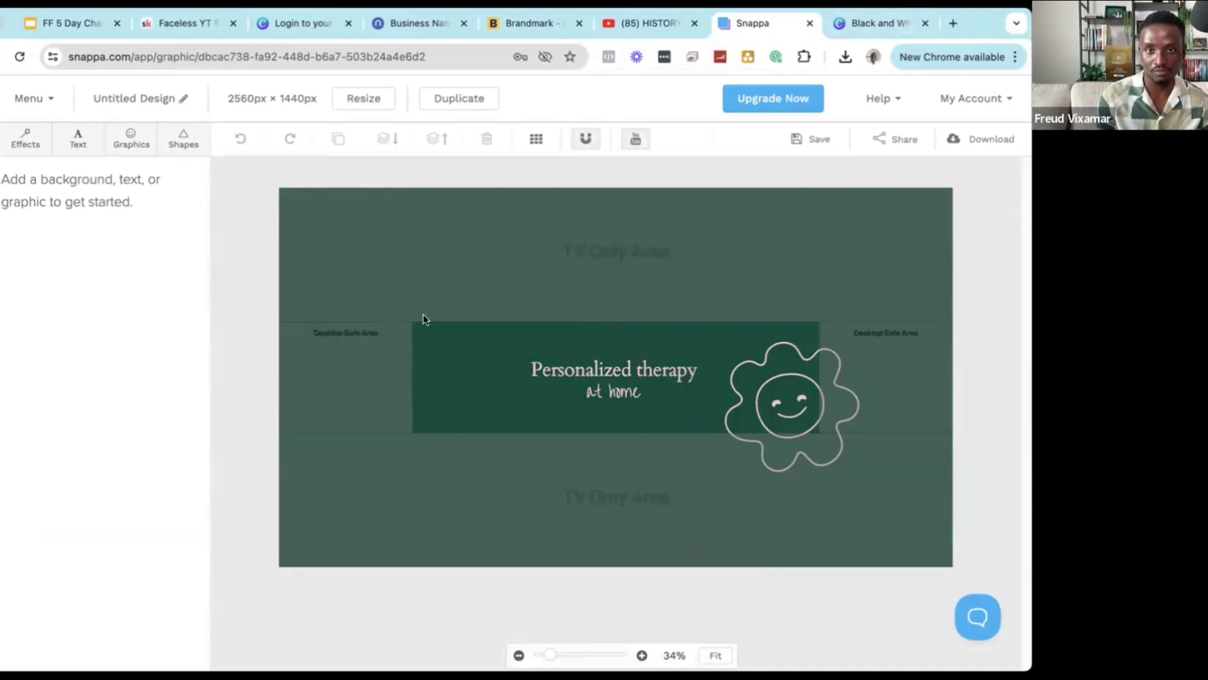
{"action": "left_click", "coordinate": [662, 26]}
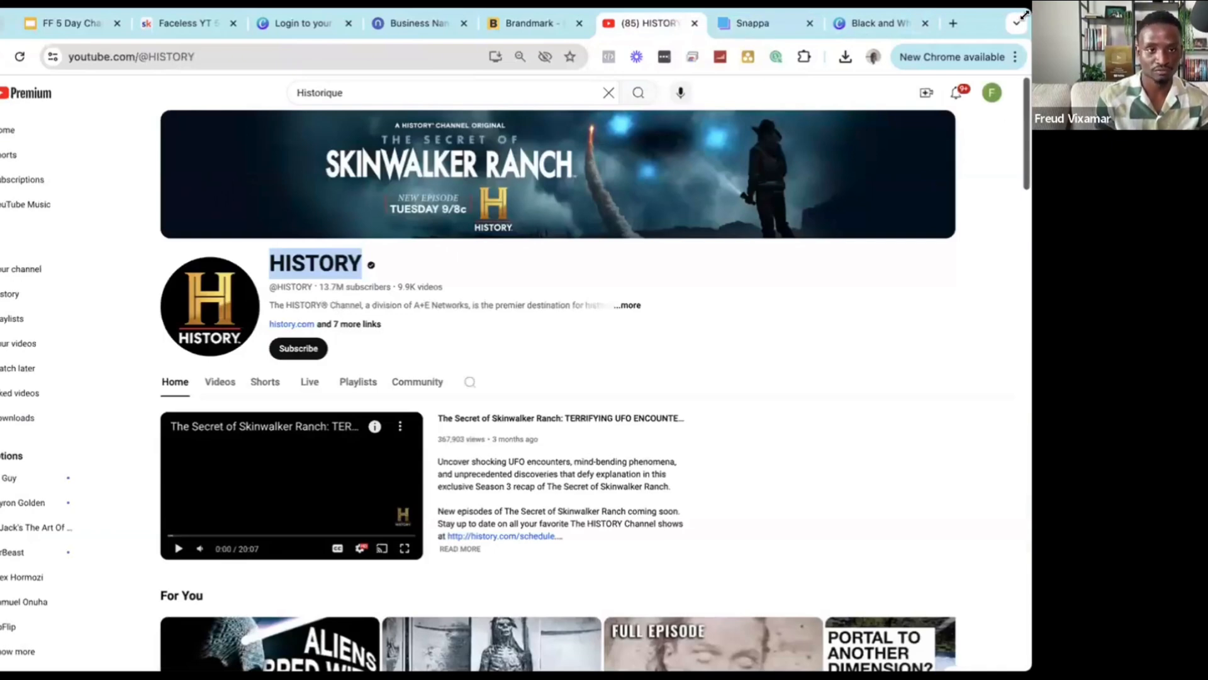
{"action": "left_click_drag", "start_coordinate": [1024, 15], "coordinate": [628, 52]}
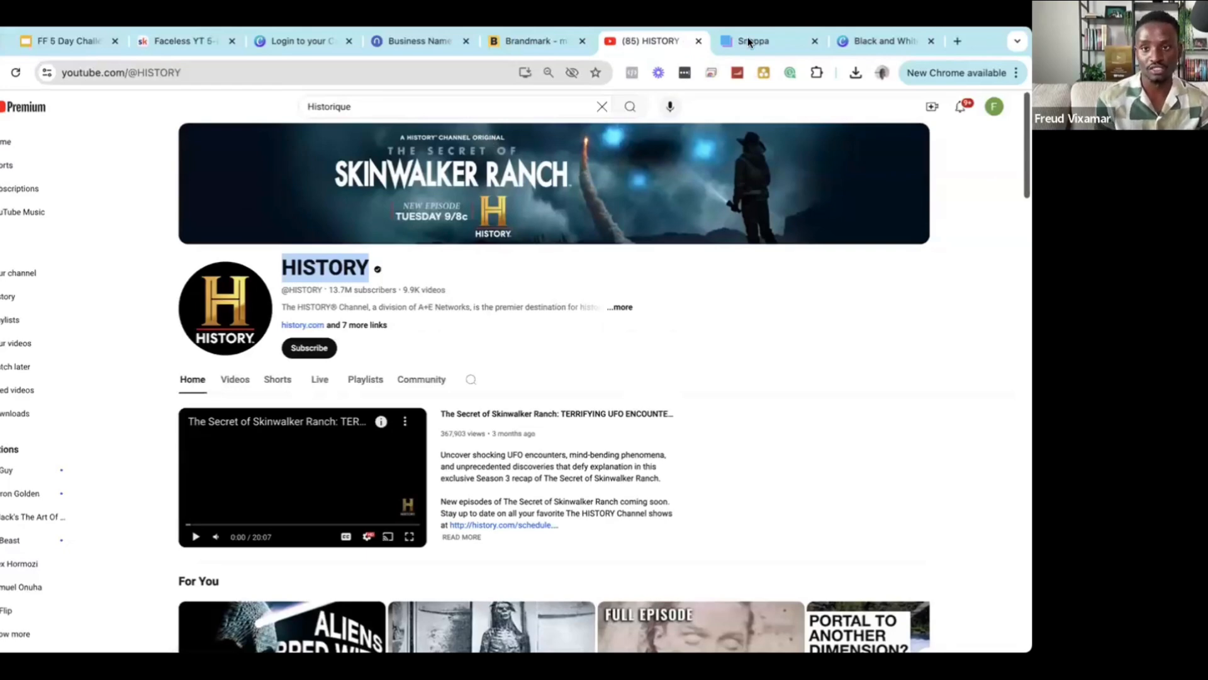
{"action": "left_click", "coordinate": [855, 46]}
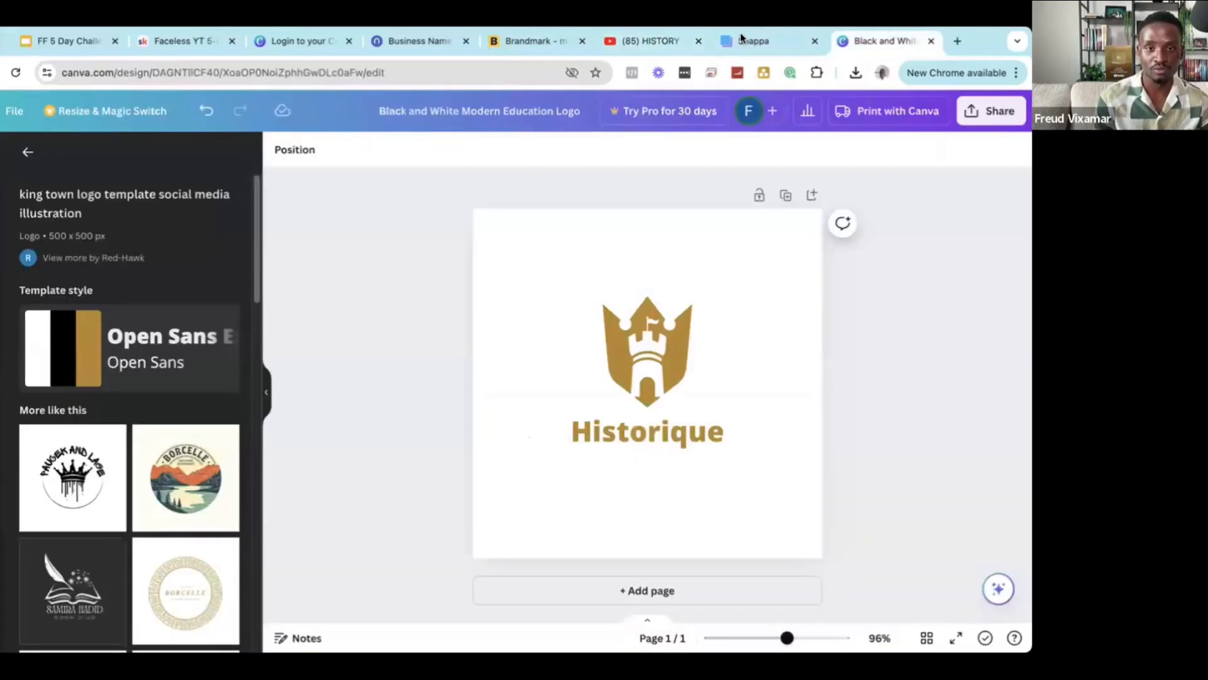
{"action": "left_click", "coordinate": [743, 40]}
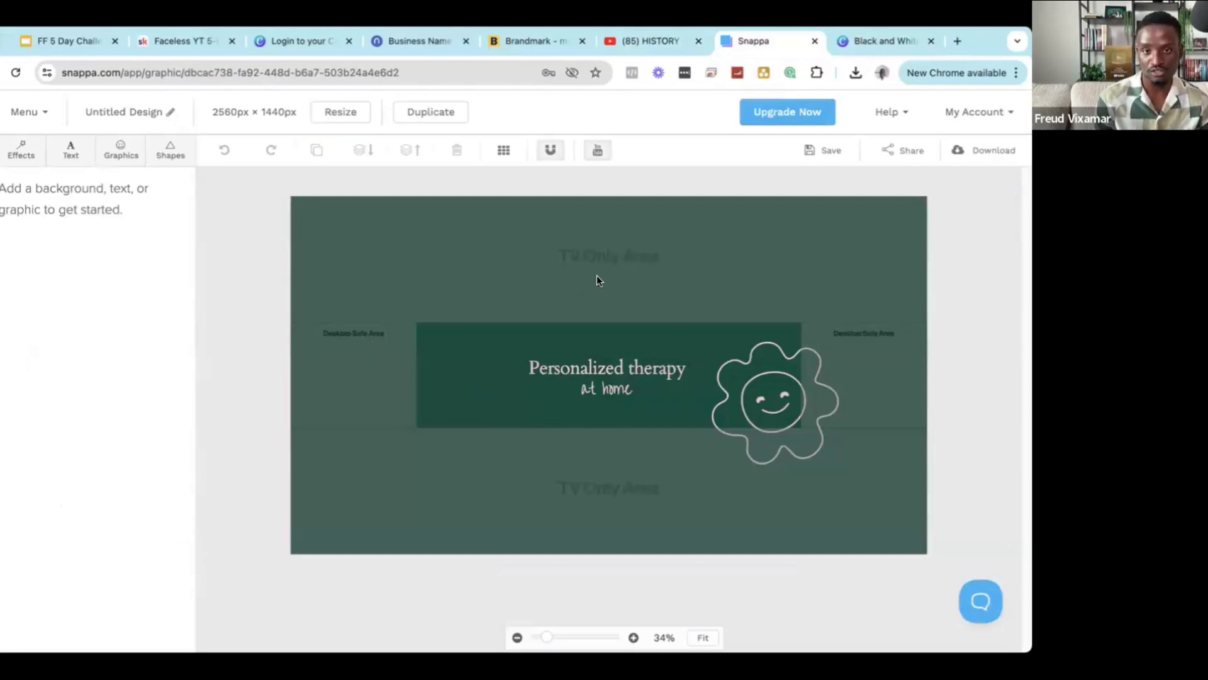
Copy the word Historique from the Canva logo's text.
{"action": "left_click", "coordinate": [727, 470]}
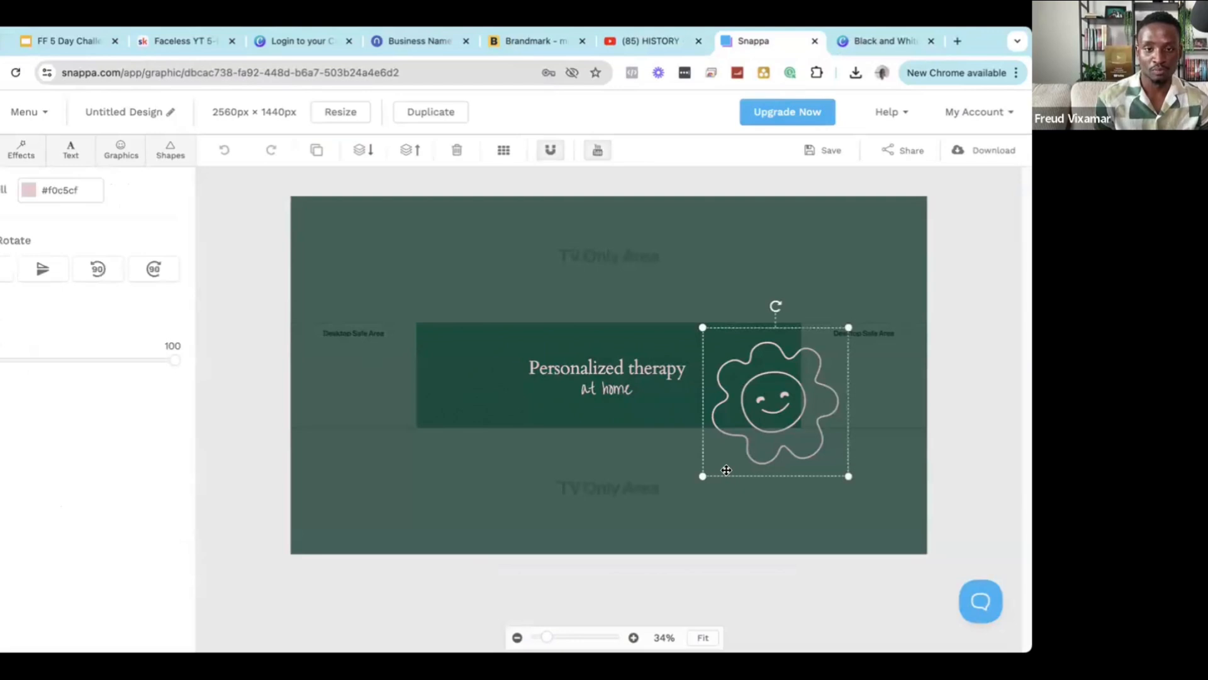
{"action": "left_click", "coordinate": [458, 373]}
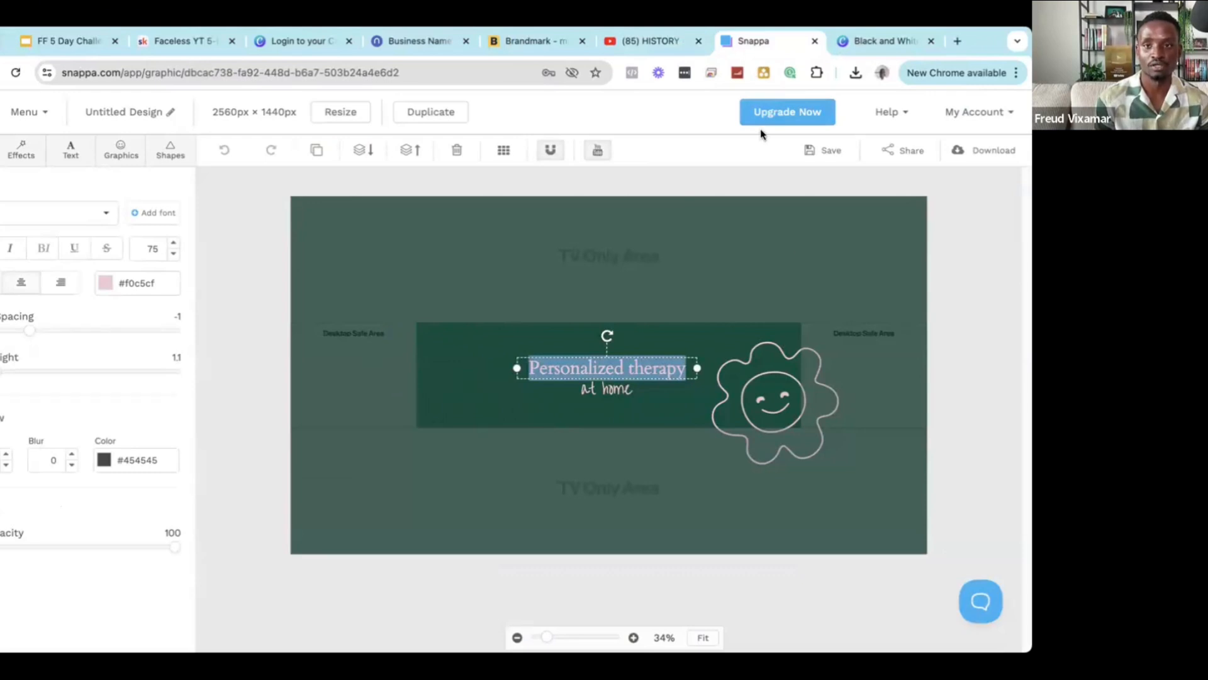
{"action": "left_click", "coordinate": [856, 51]}
{"action": "left_click", "coordinate": [664, 420]}
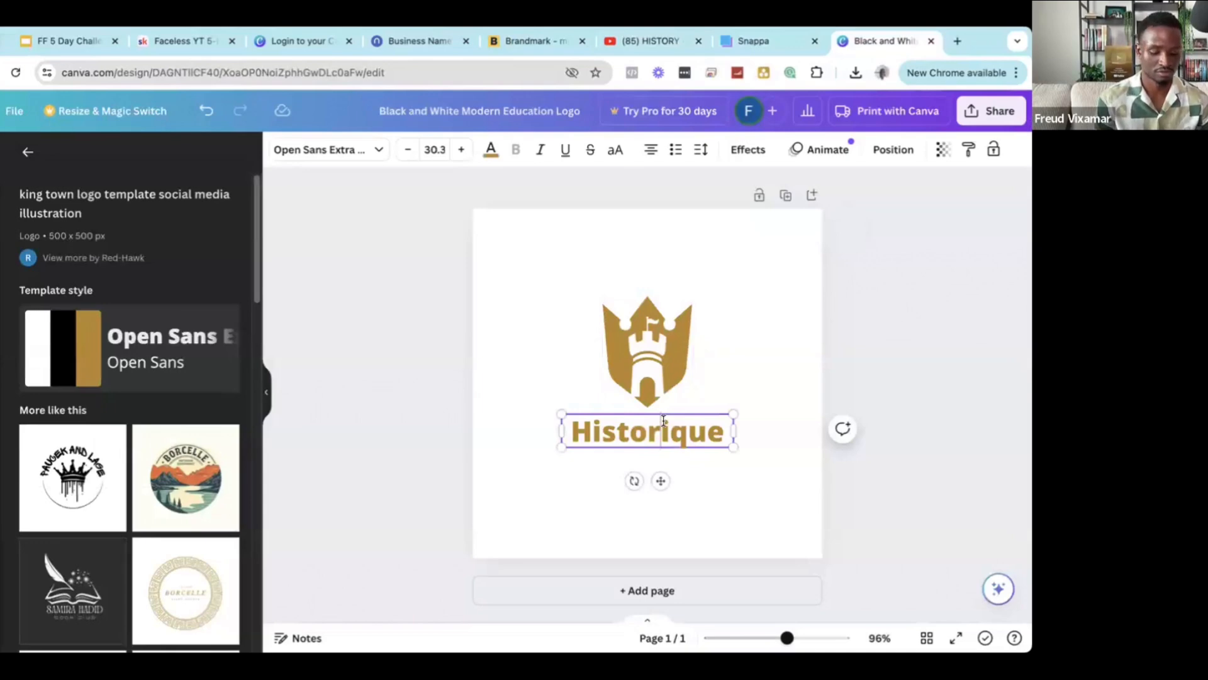
{"action": "double_click", "coordinate": [663, 420]}
{"action": "key", "text": "super+c"}
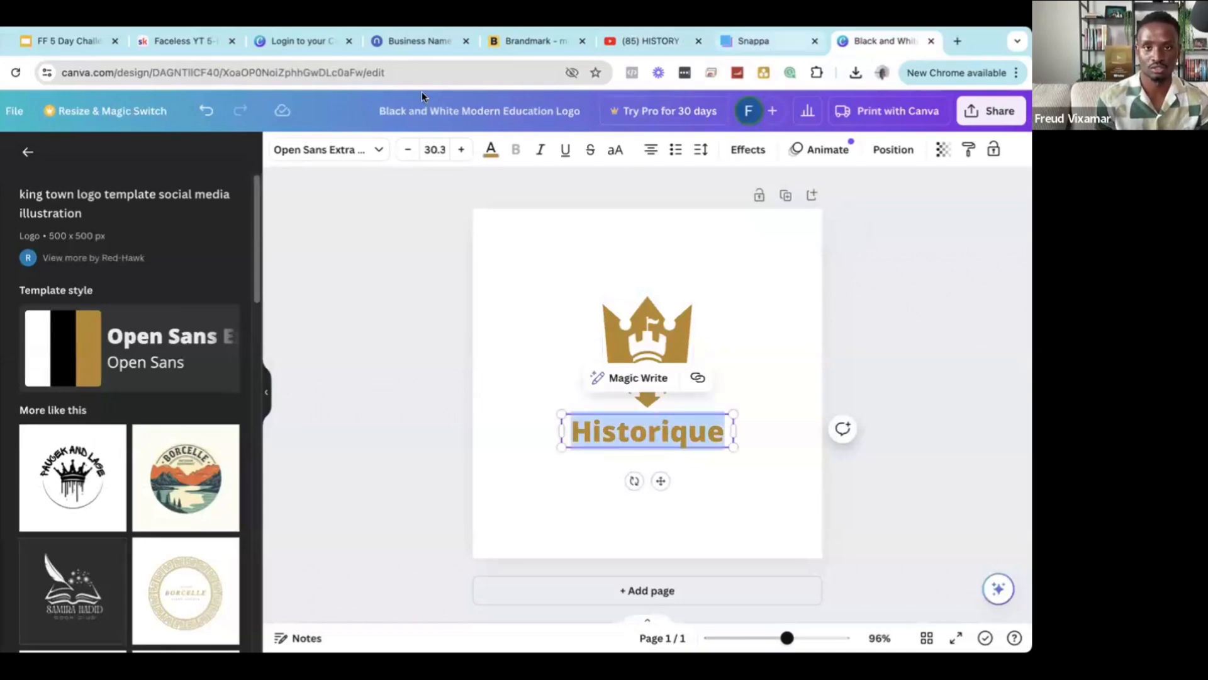
{"action": "key", "text": "ctrl+shift+Tab"}
Test-paste Historique, then paste it over the 'Personalized therapy' headline in Snappa.
{"action": "double_click", "coordinate": [368, 73]}
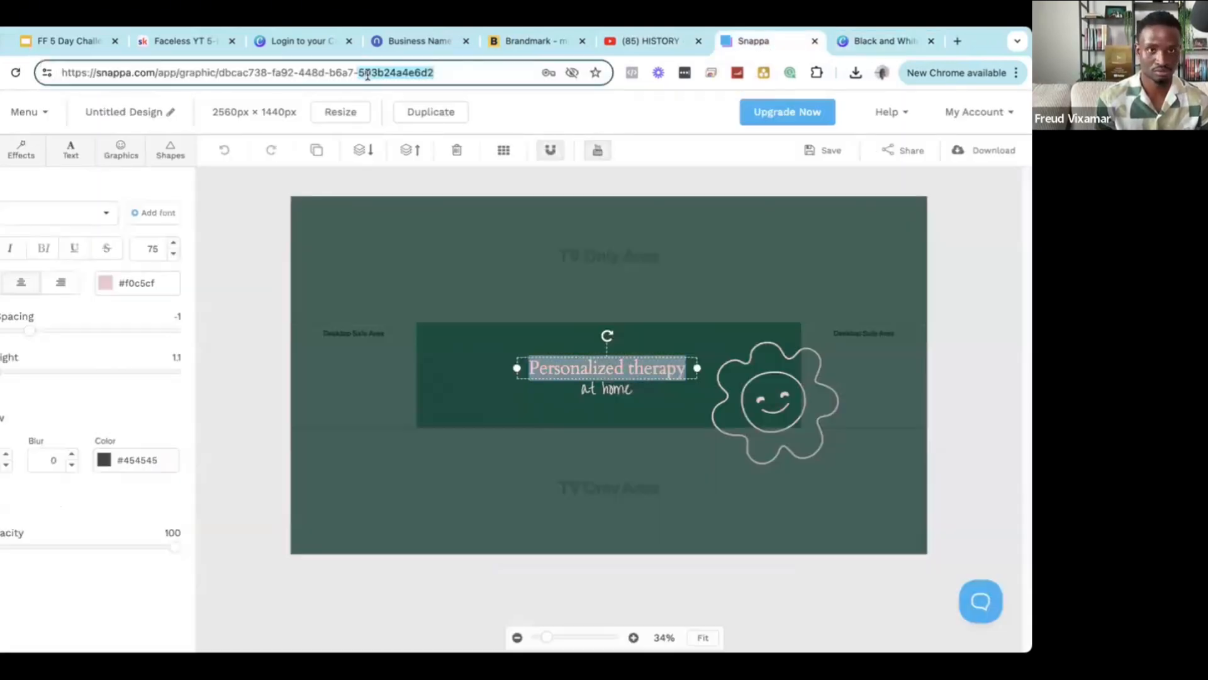
{"action": "key", "text": "super+a"}
{"action": "key", "text": "super+v"}
{"action": "double_click", "coordinate": [116, 74]}
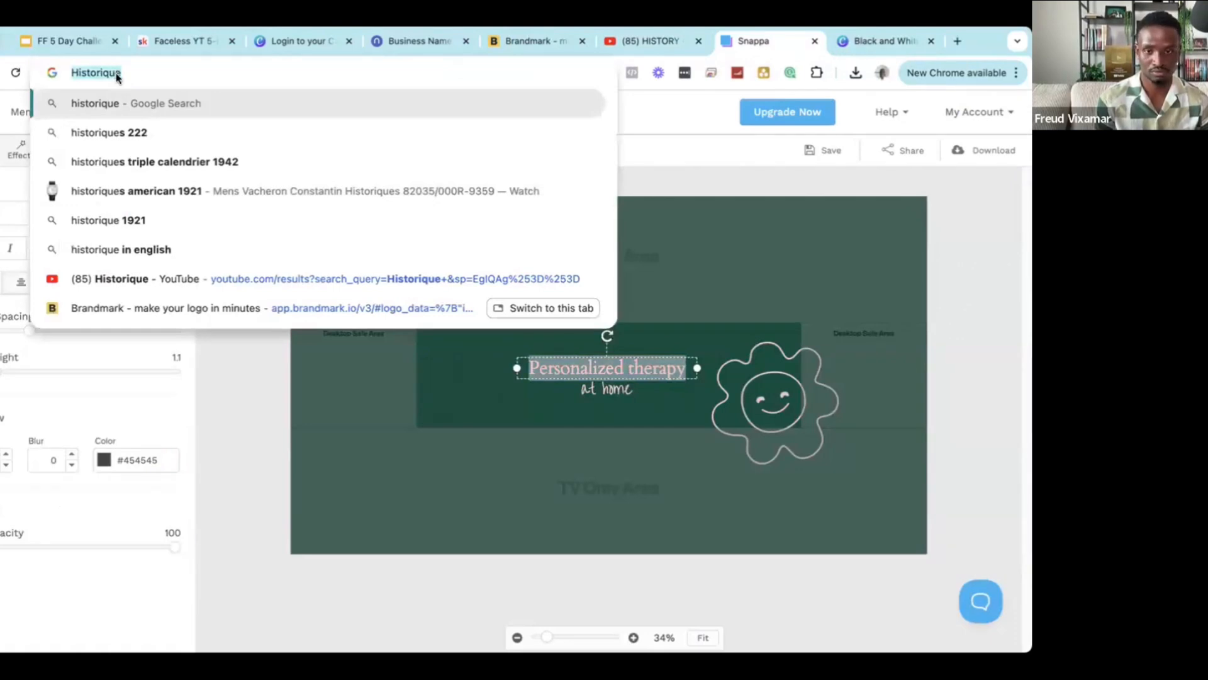
{"action": "left_click", "coordinate": [619, 364]}
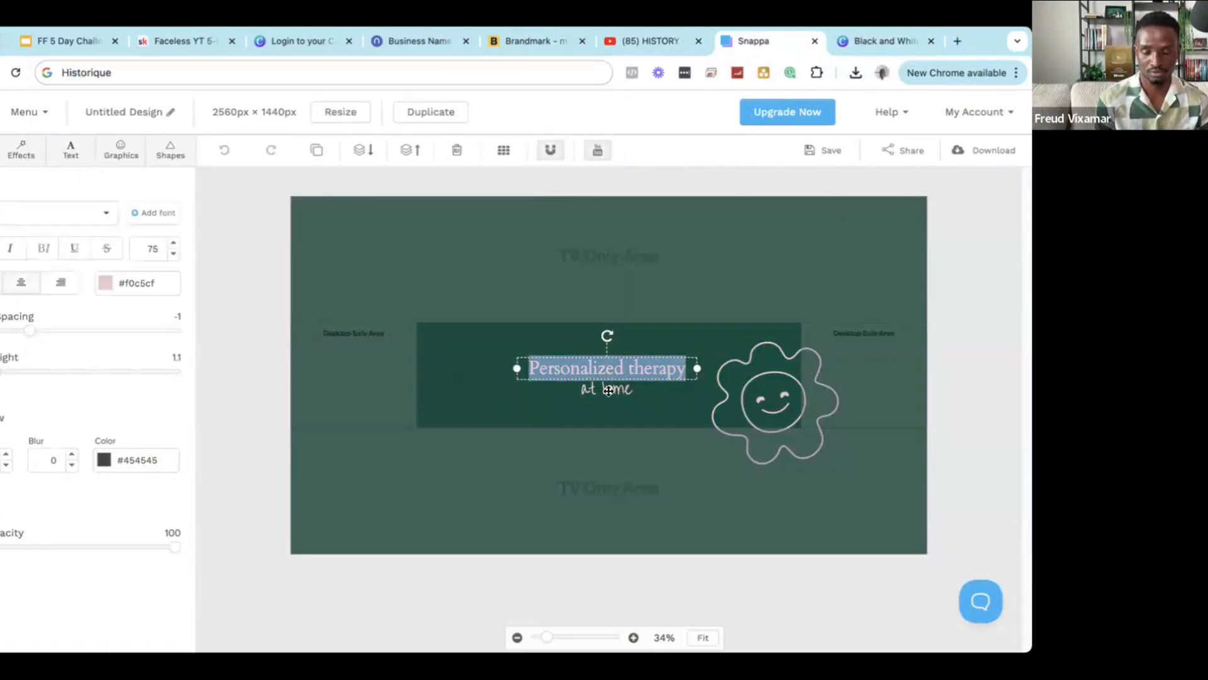
{"action": "key", "text": "super+v"}
{"action": "left_click", "coordinate": [609, 390]}
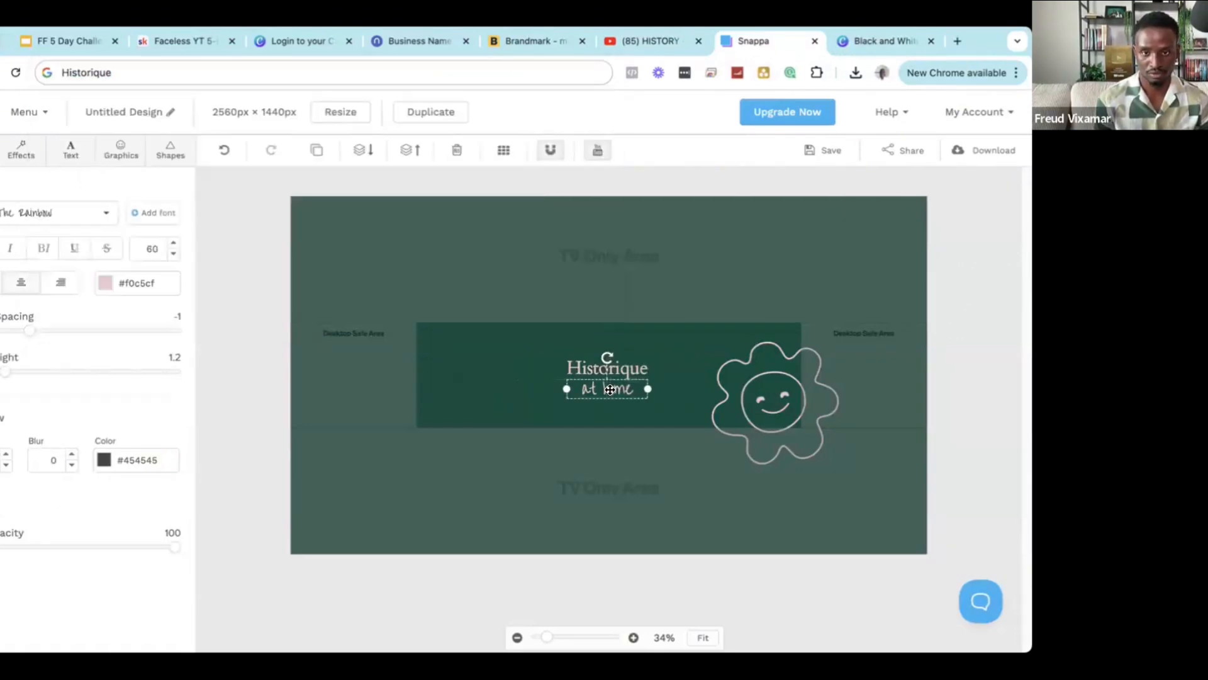
Rewrite the 'at home' tagline as 'Subscribe for weekly content'.
{"action": "double_click", "coordinate": [609, 390]}
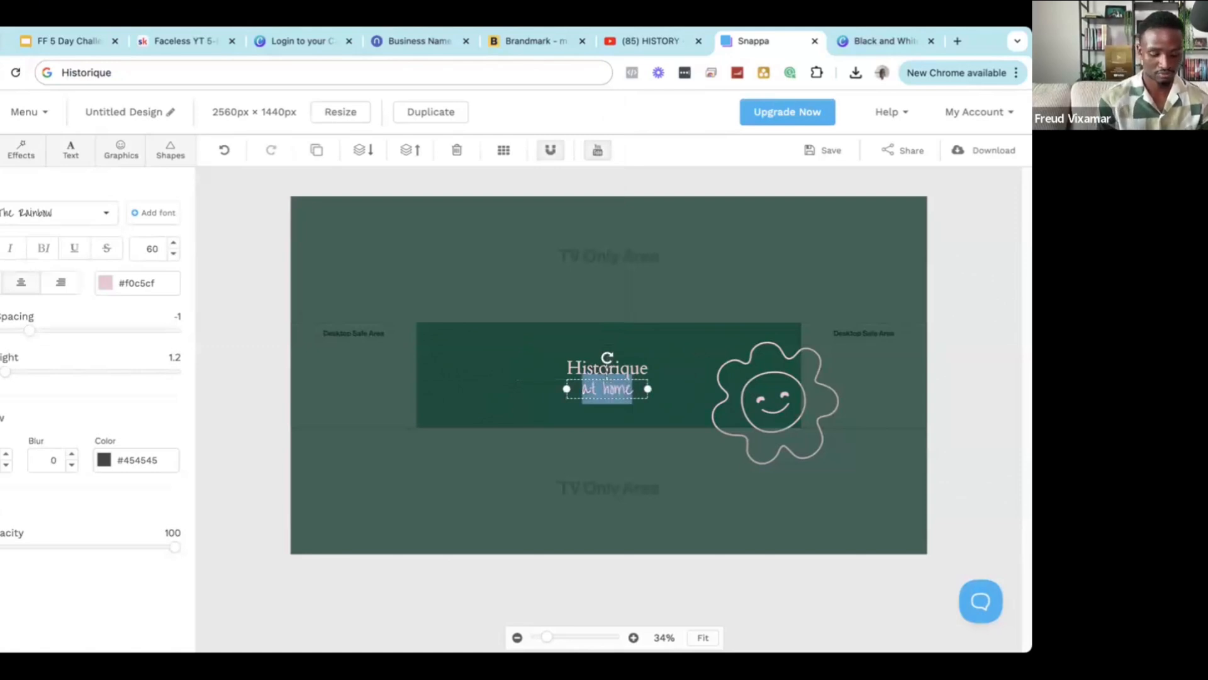
{"action": "type", "text": "Subs"}
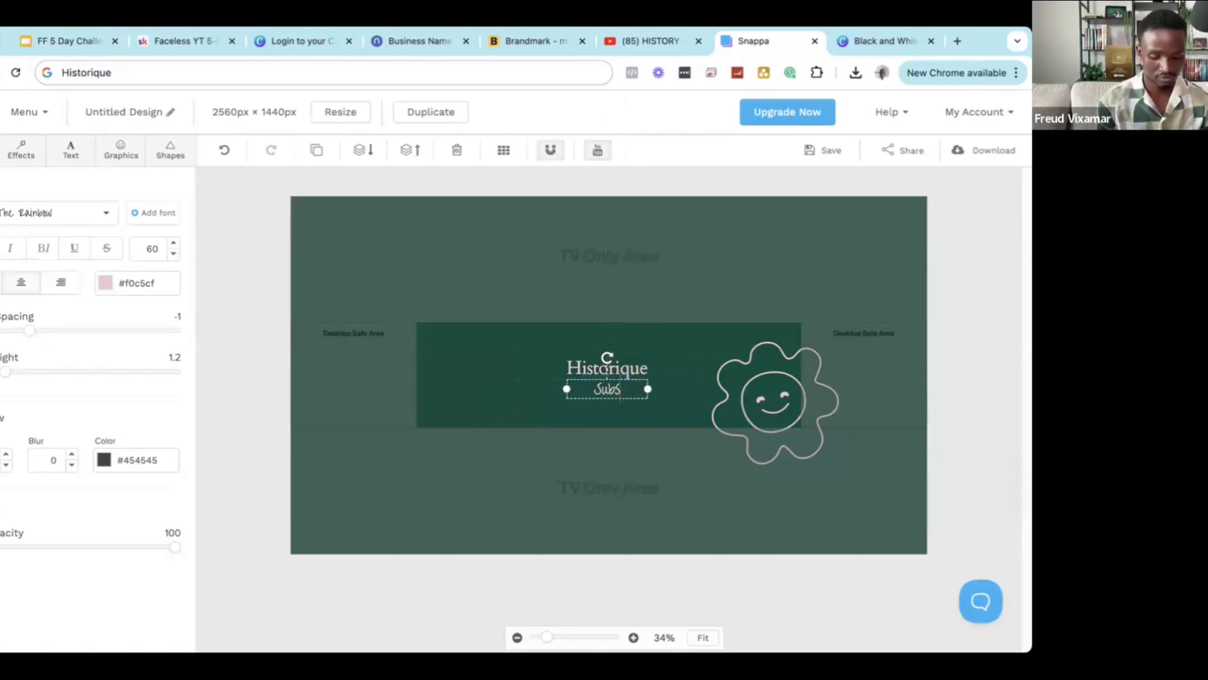
{"action": "type", "text": "cribe"}
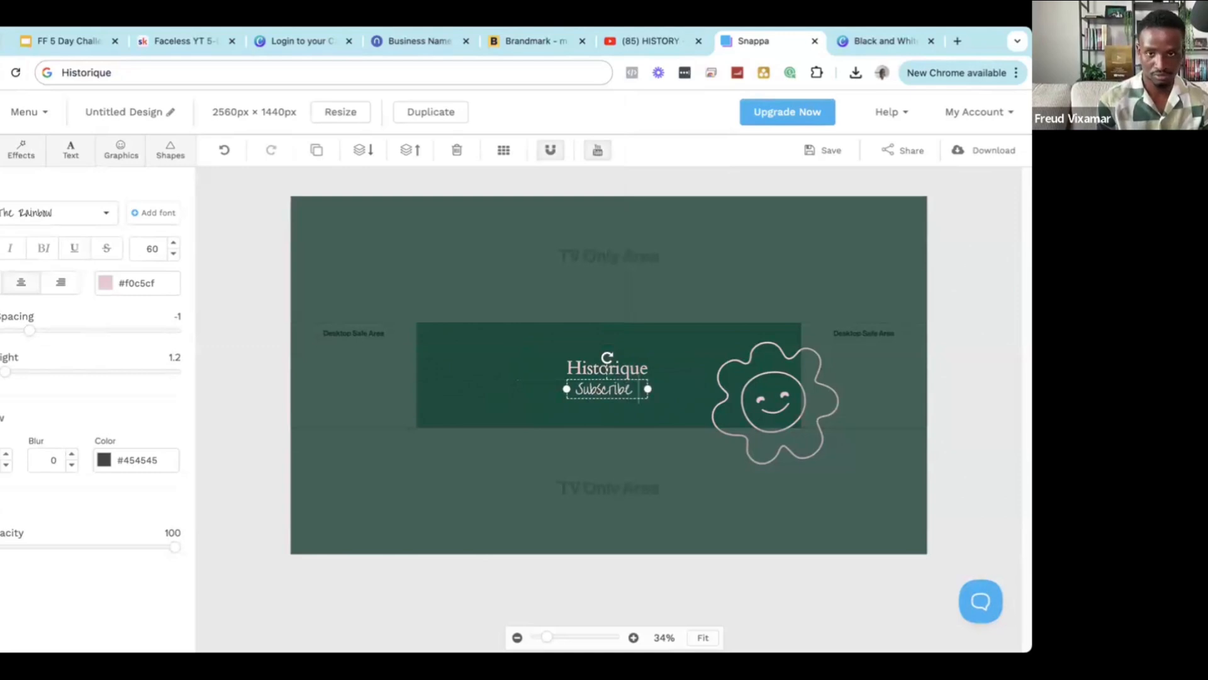
{"action": "type", "text": " bor m"}
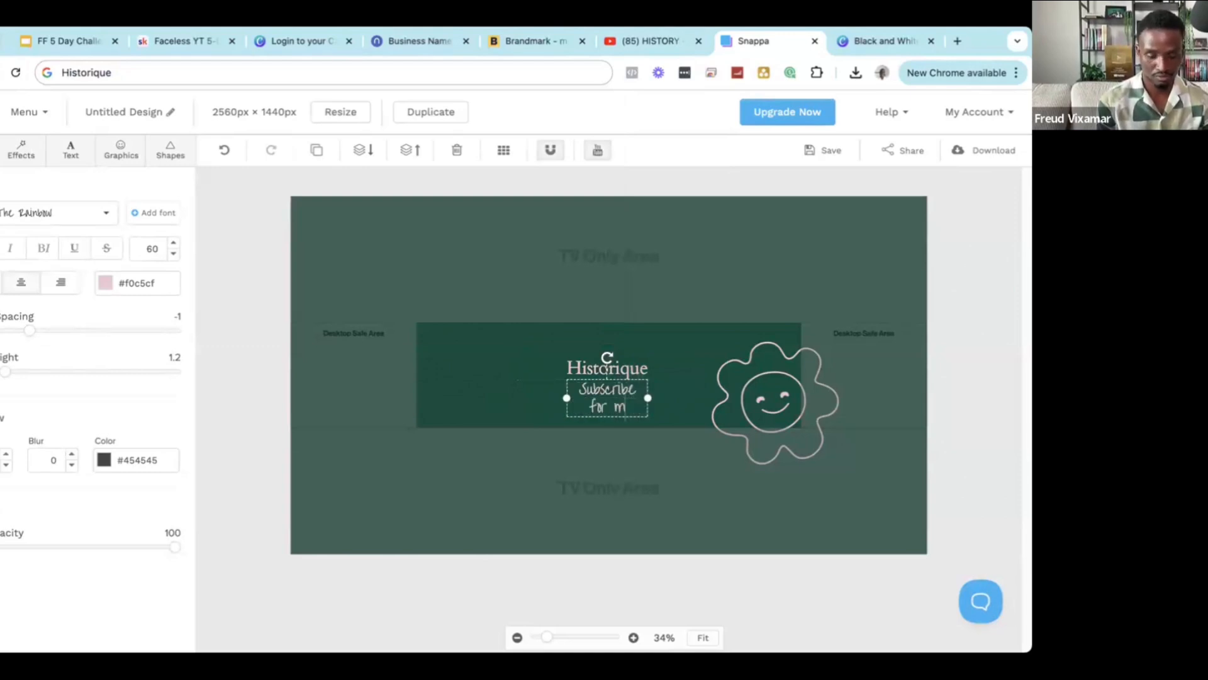
{"action": "type", "text": "ore"}
{"action": "key", "text": "BackSpace"}
{"action": "key", "text": "BackSpace"}
{"action": "key", "text": "BackSpace"}
{"action": "key", "text": "BackSpace"}
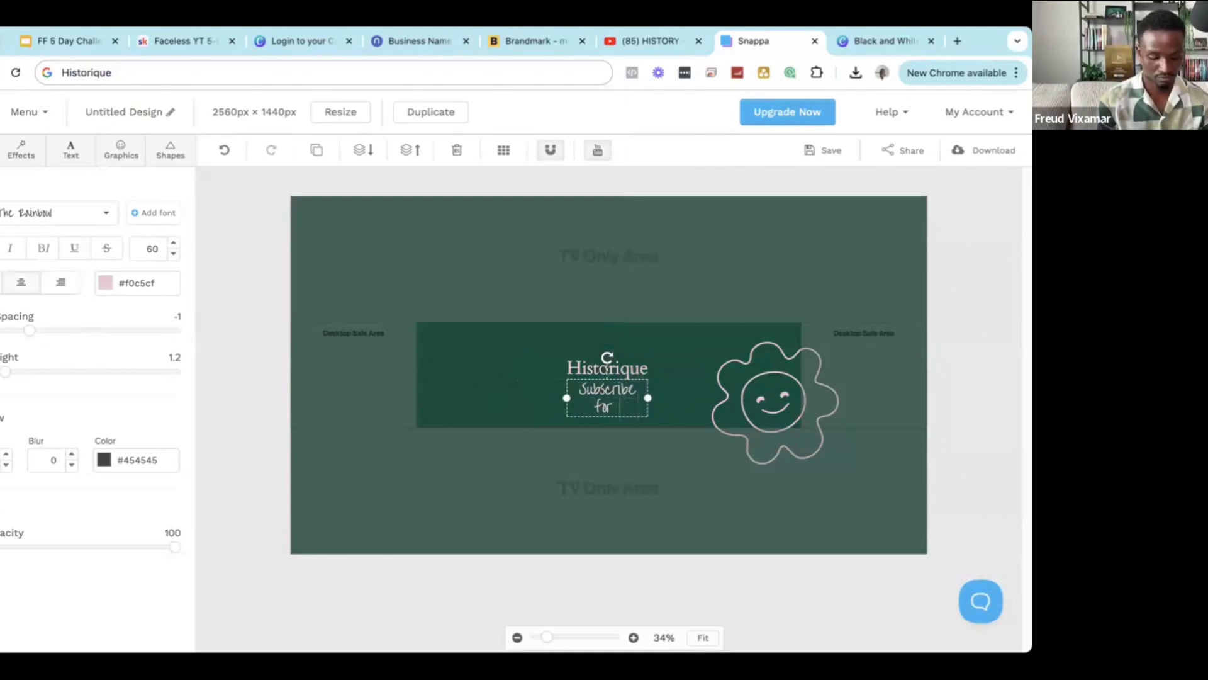
{"action": "type", "text": "hist"}
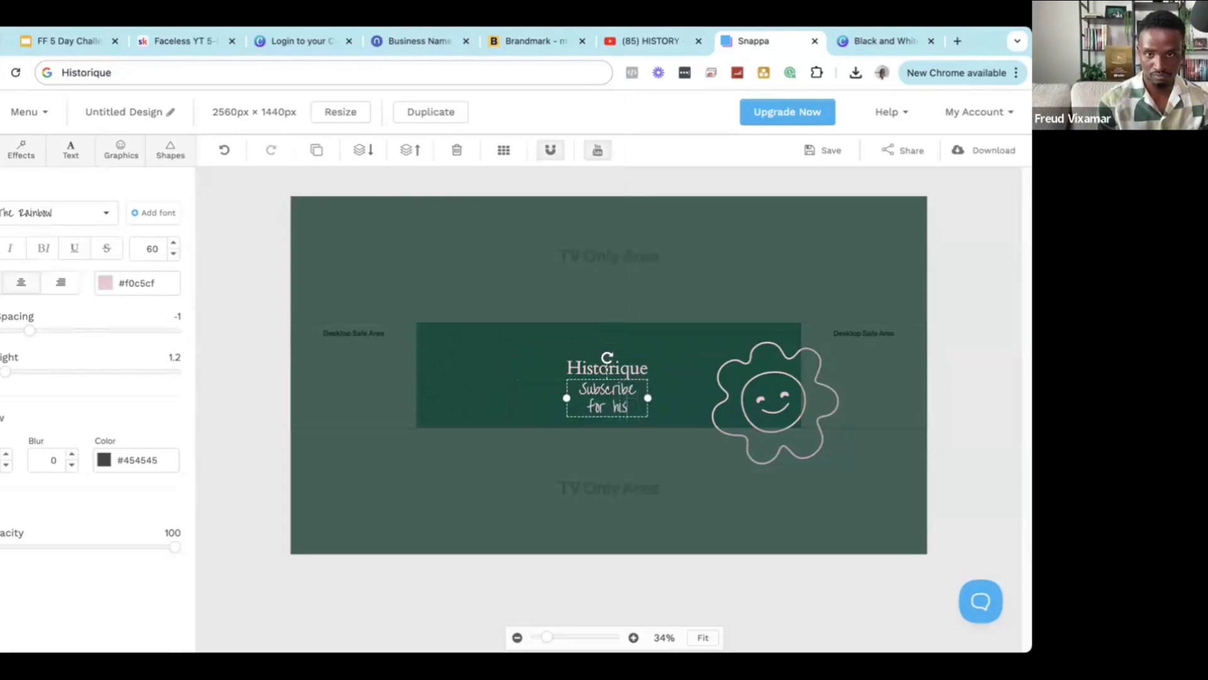
{"action": "key", "text": "BackSpace"}
{"action": "key", "text": "BackSpace"}
{"action": "key", "text": "BackSpace"}
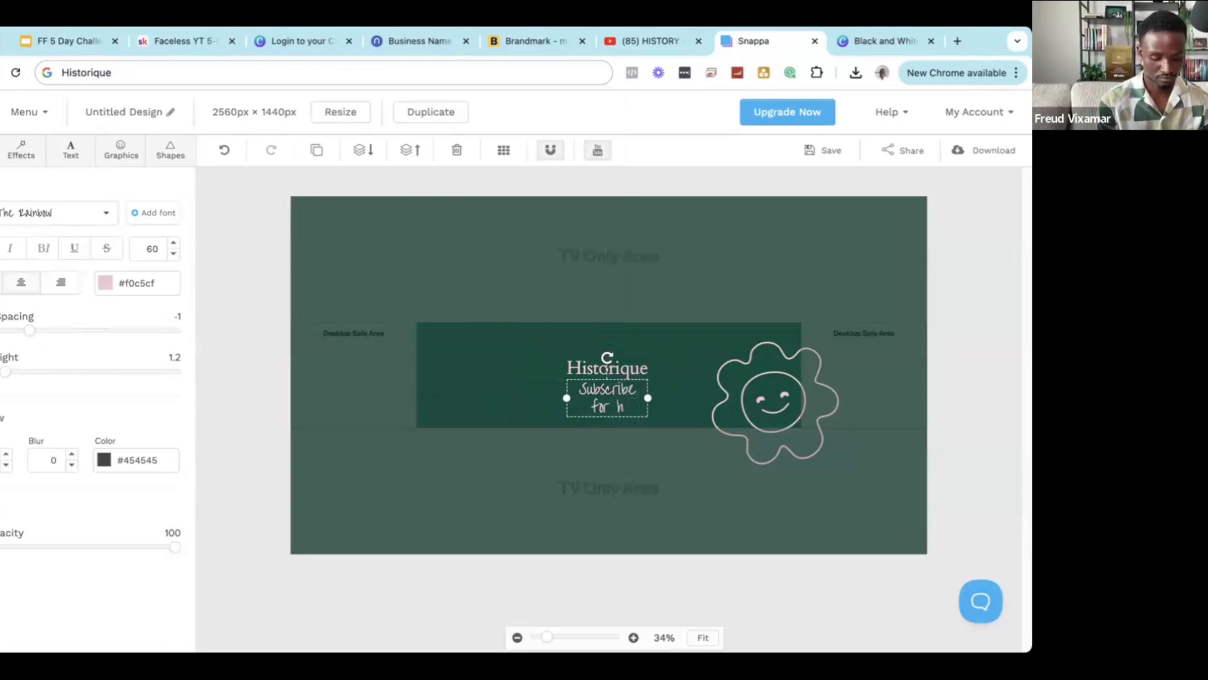
{"action": "key", "text": "BackSpace"}
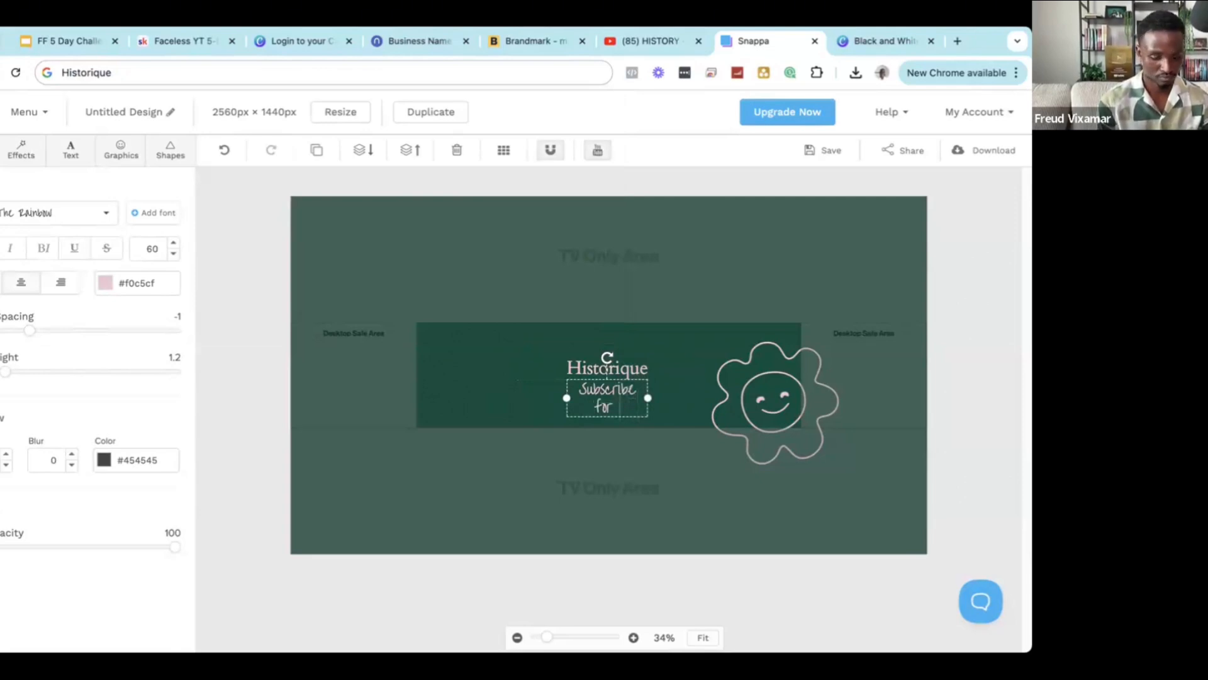
{"action": "type", "text": "weekly"}
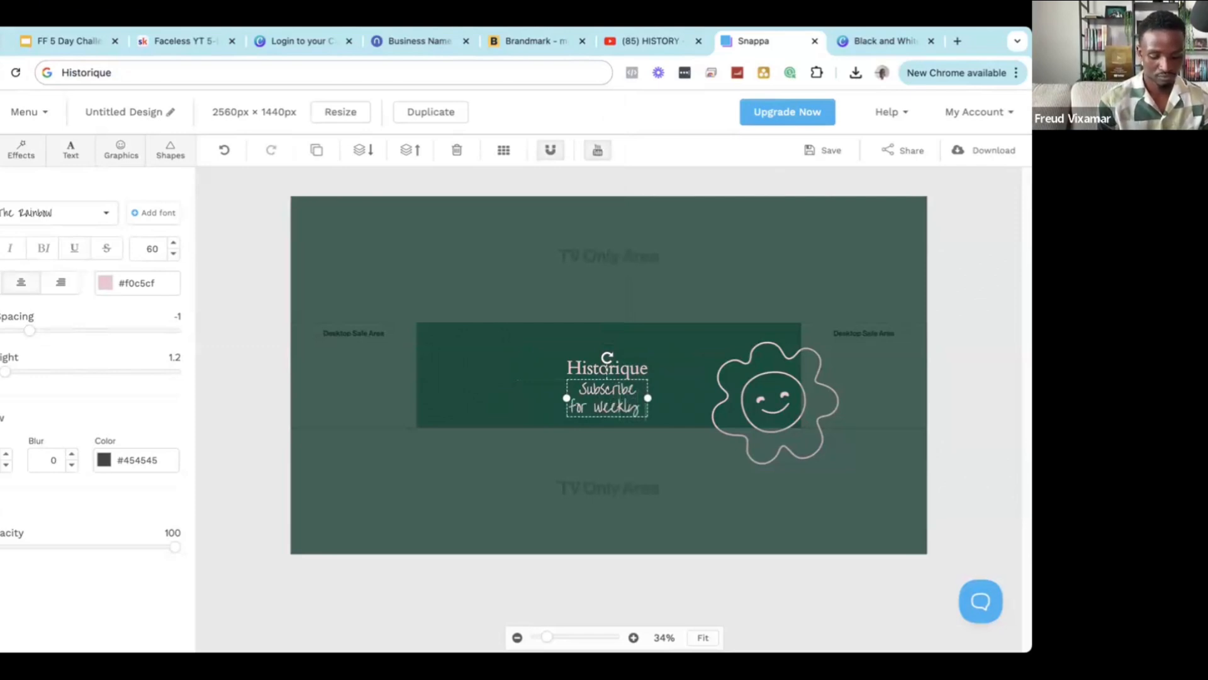
{"action": "type", "text": " co"}
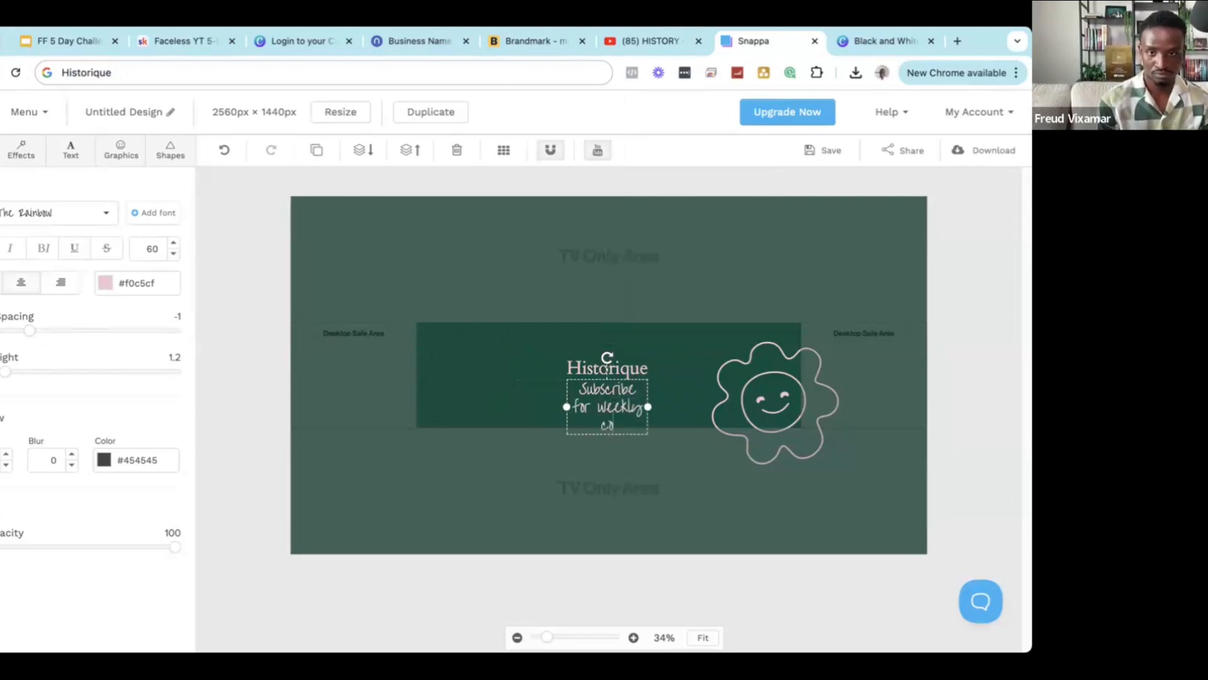
{"action": "type", "text": "ntent"}
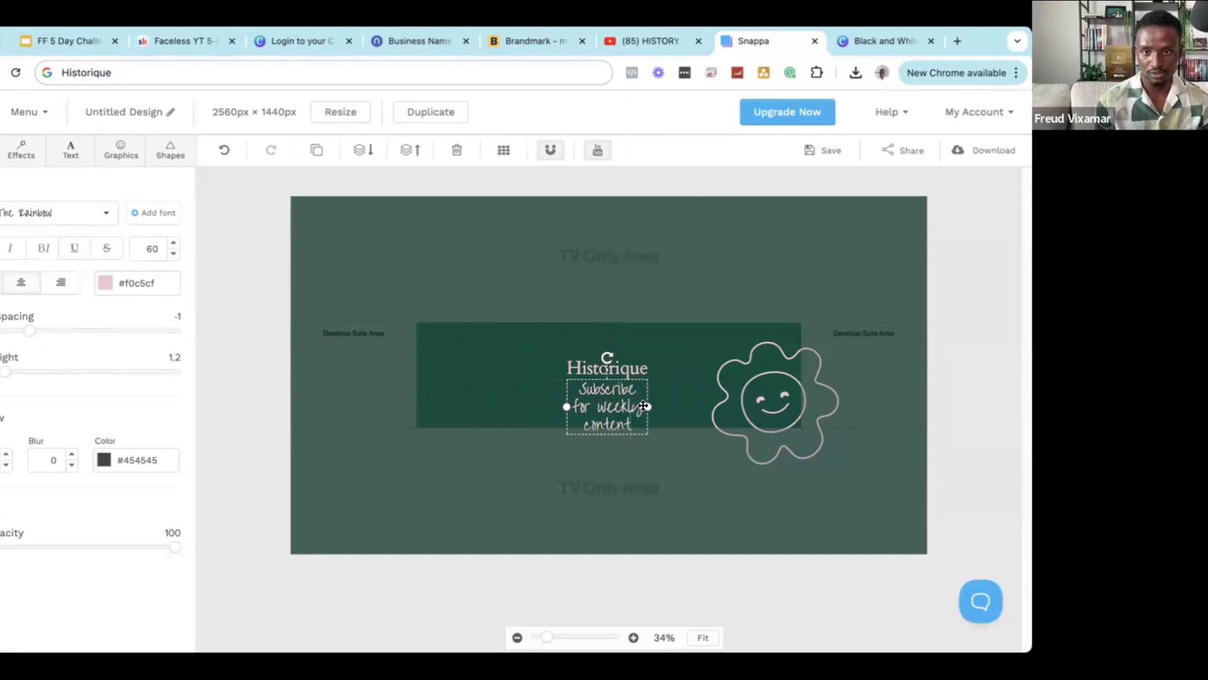
Widen the subtitle box to fit one line and move the flower graphic left and down.
{"action": "left_click_drag", "start_coordinate": [647, 406], "coordinate": [846, 389]}
{"action": "left_click", "coordinate": [700, 393]}
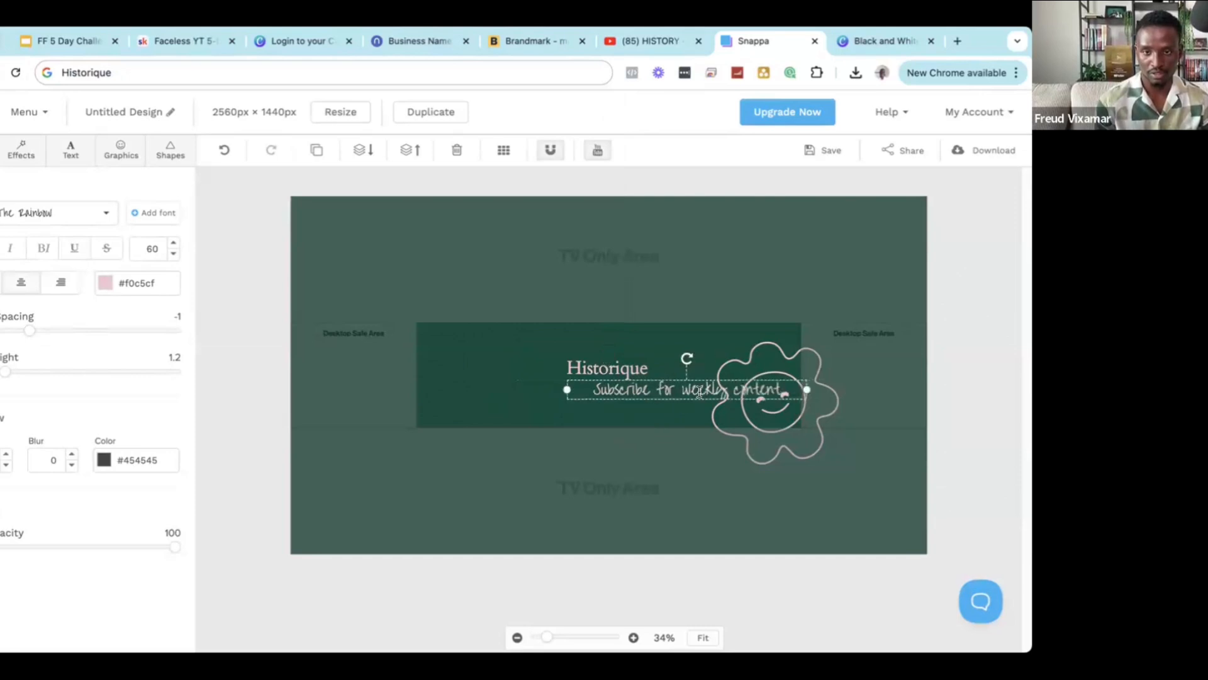
{"action": "key", "text": "super+a"}
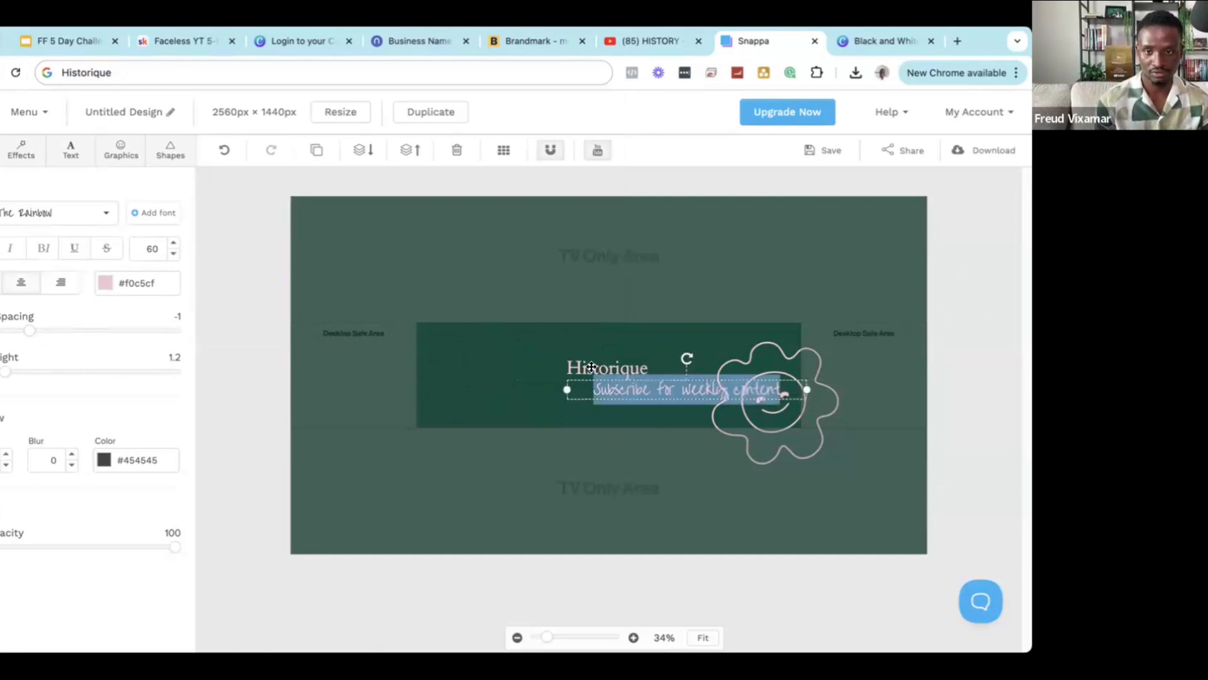
{"action": "left_click_drag", "start_coordinate": [702, 373], "coordinate": [692, 350]}
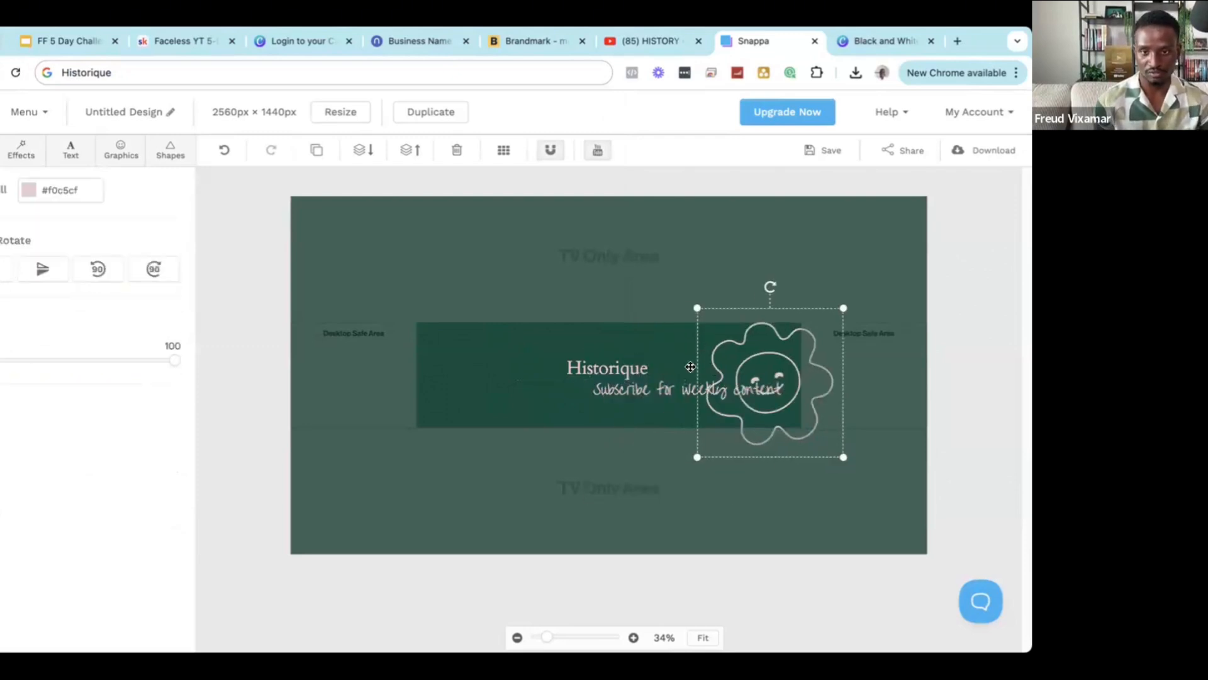
Delete the flower graphic and centre the Historique title on the banner.
{"action": "key", "text": "BackSpace"}
{"action": "left_click_drag", "start_coordinate": [614, 368], "coordinate": [615, 369]}
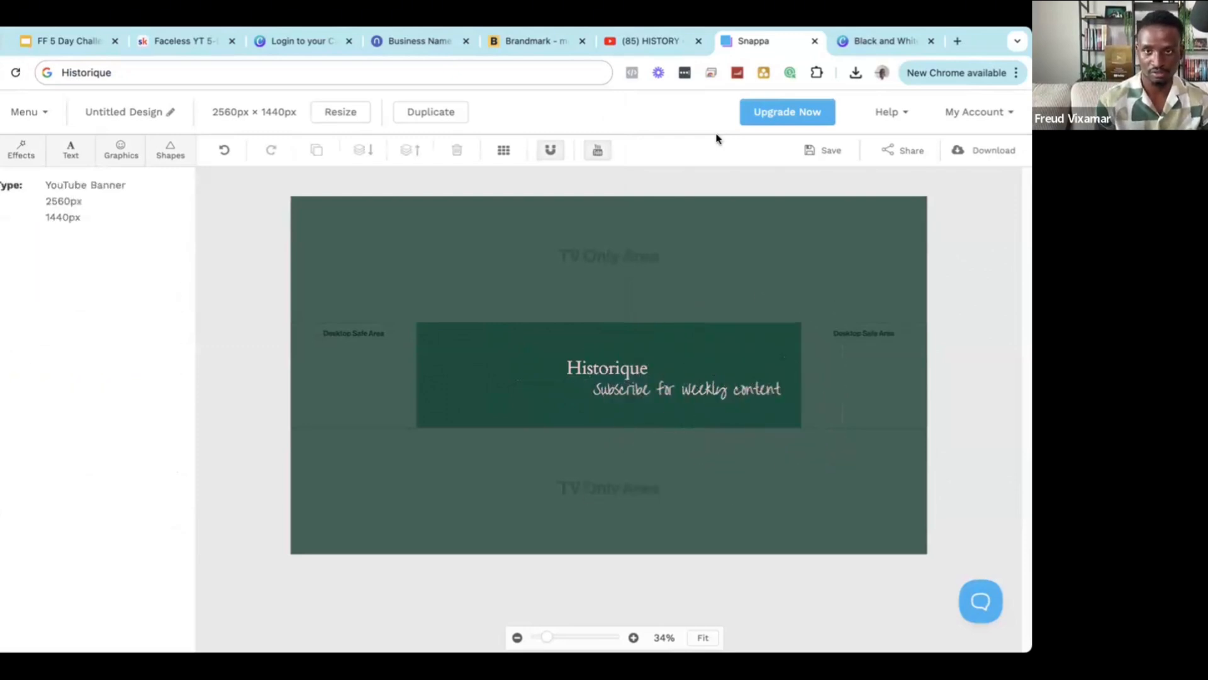
{"action": "left_click", "coordinate": [459, 356]}
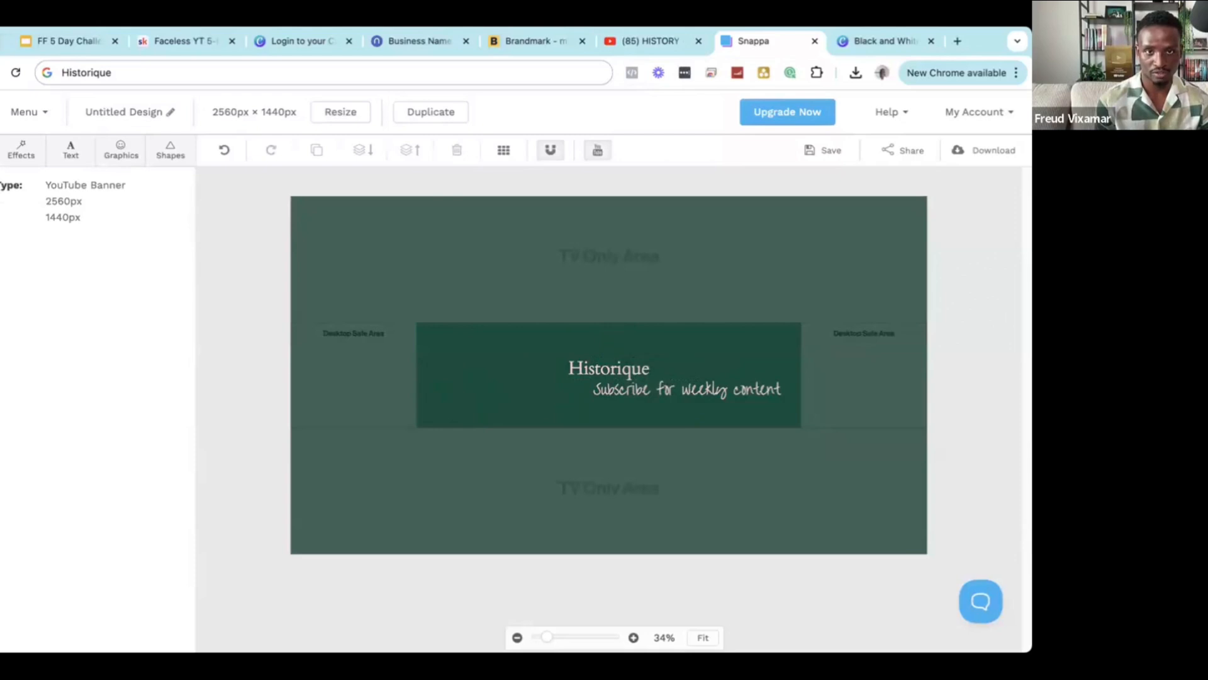
Set the banner background colour to white.
{"action": "left_click", "coordinate": [0, 150]}
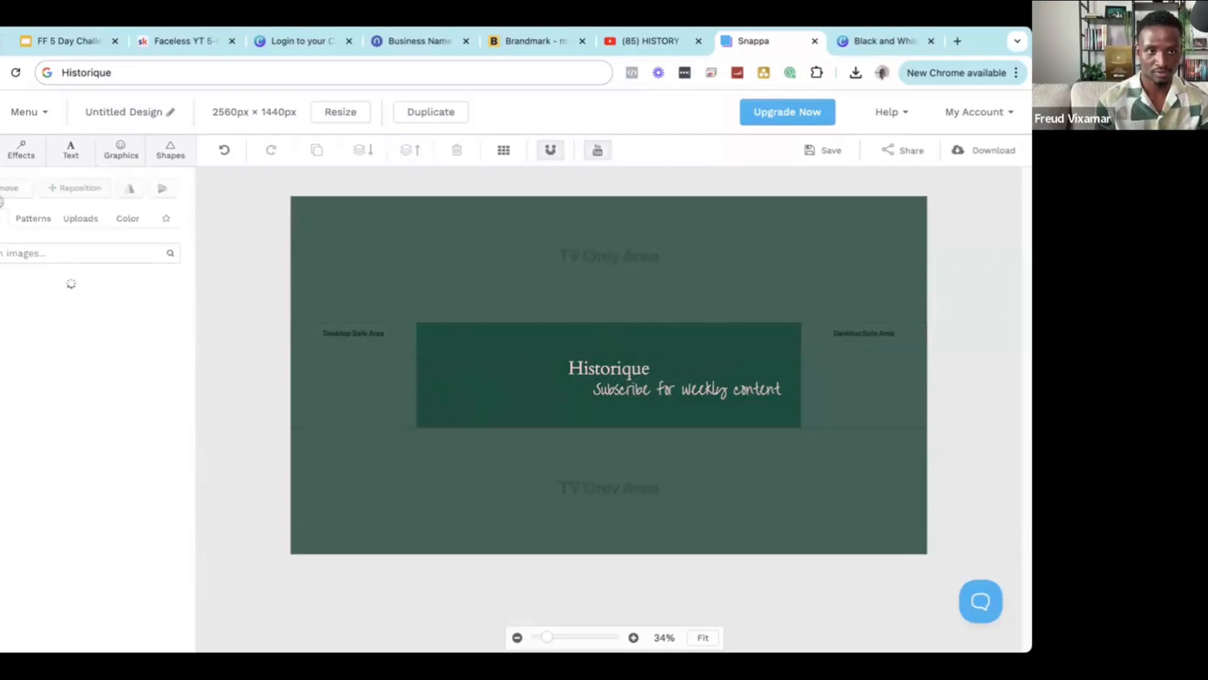
{"action": "left_click", "coordinate": [127, 219]}
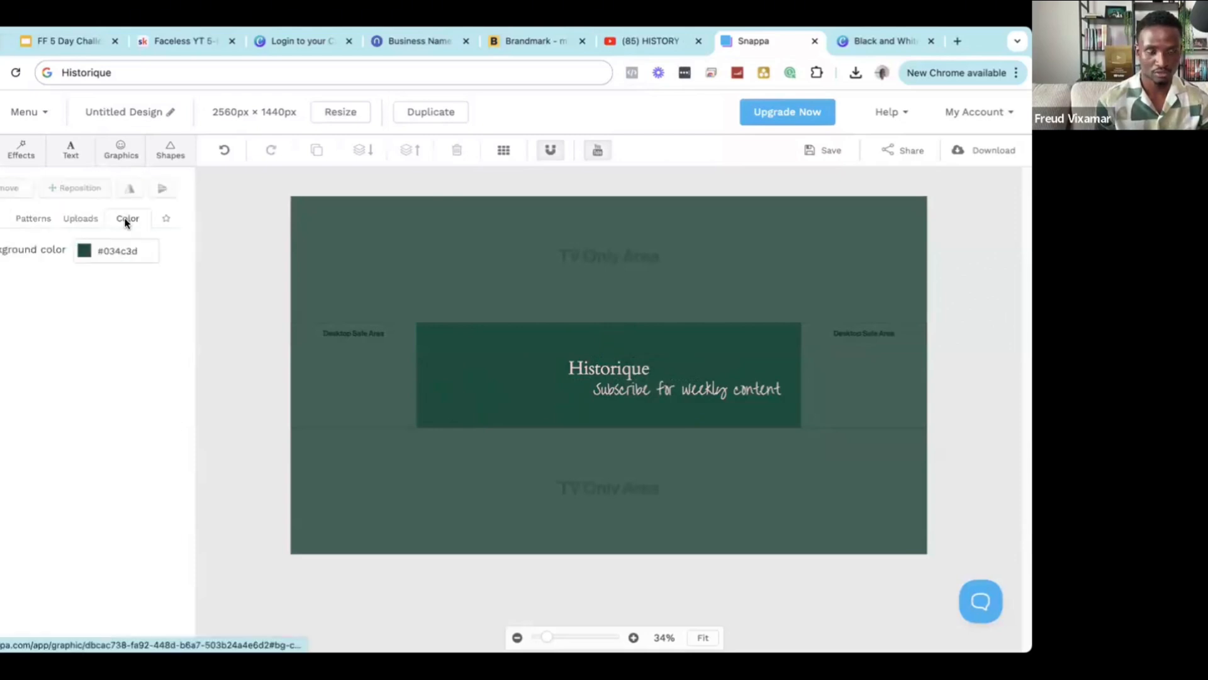
{"action": "left_click", "coordinate": [119, 250]}
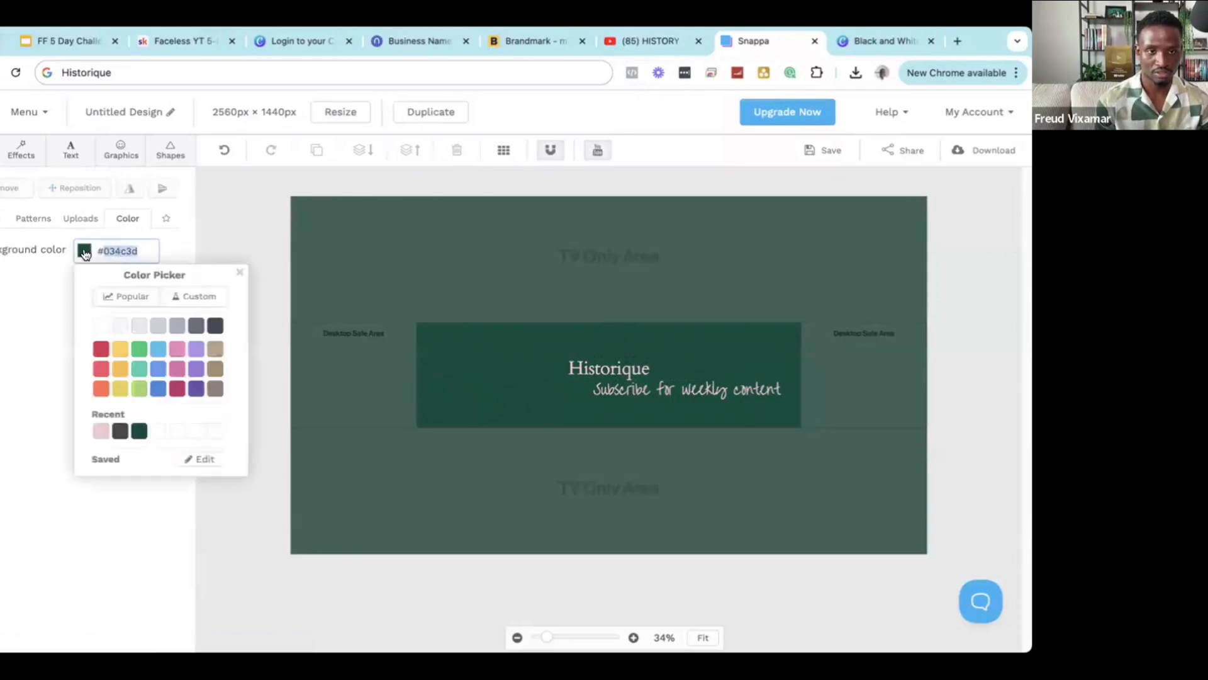
{"action": "left_click", "coordinate": [102, 326]}
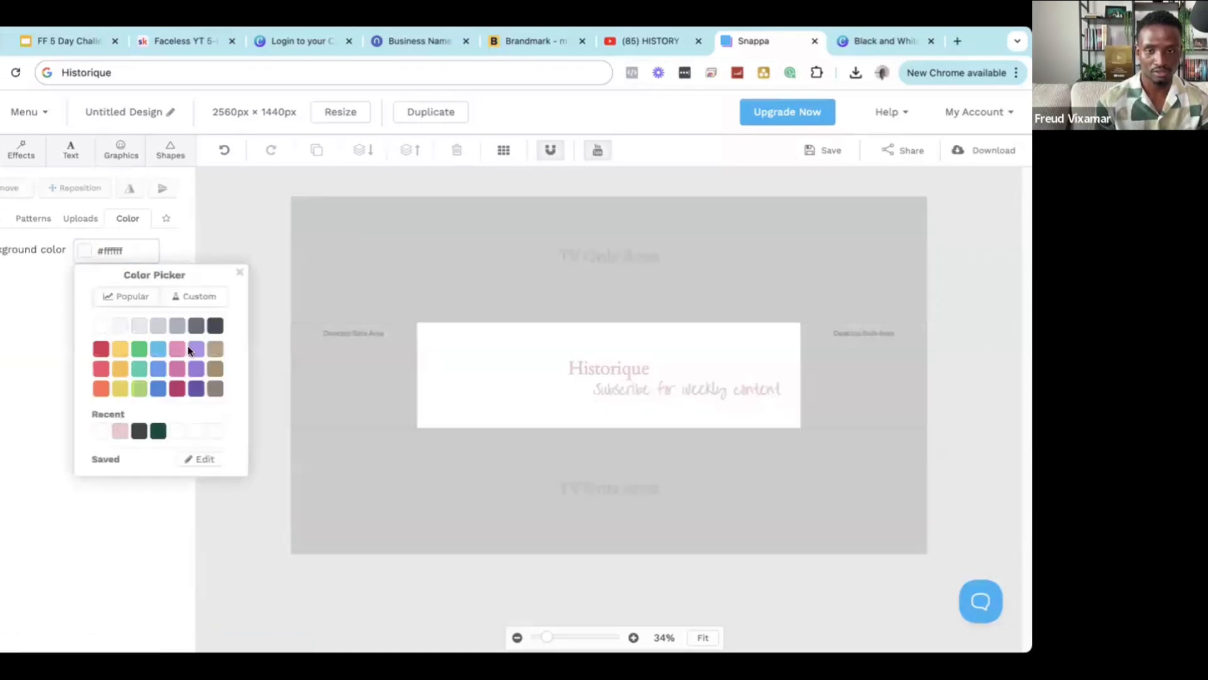
{"action": "double_click", "coordinate": [619, 368]}
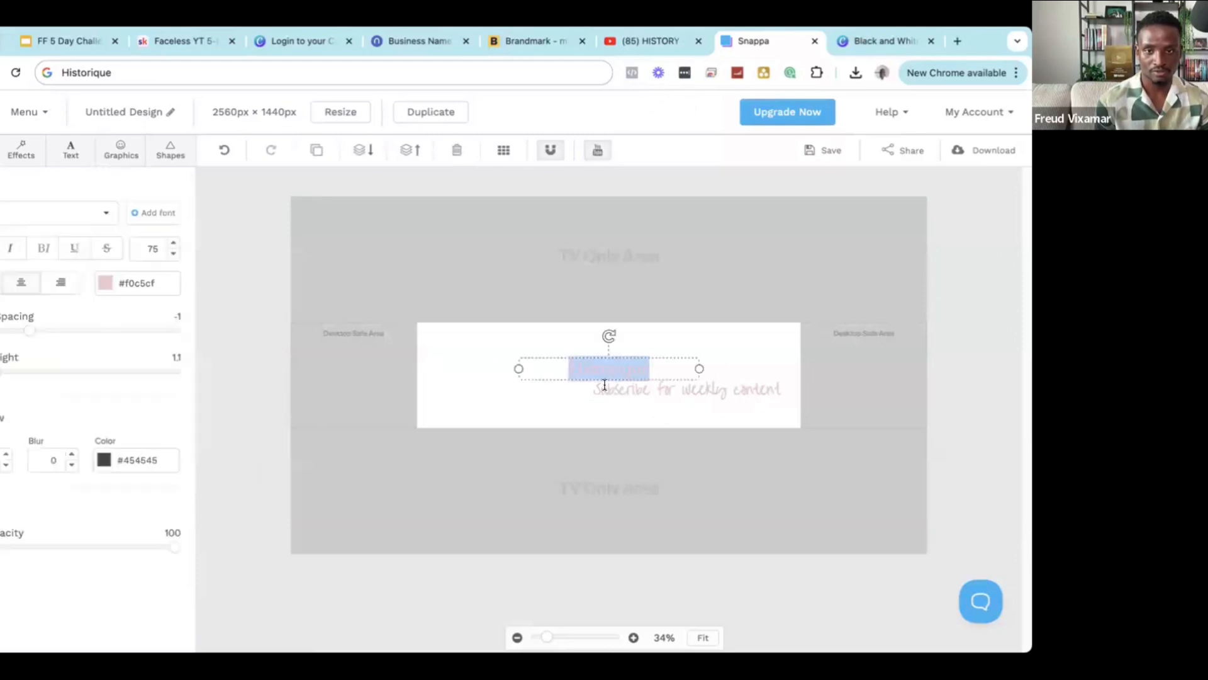
{"action": "left_click", "coordinate": [868, 41]}
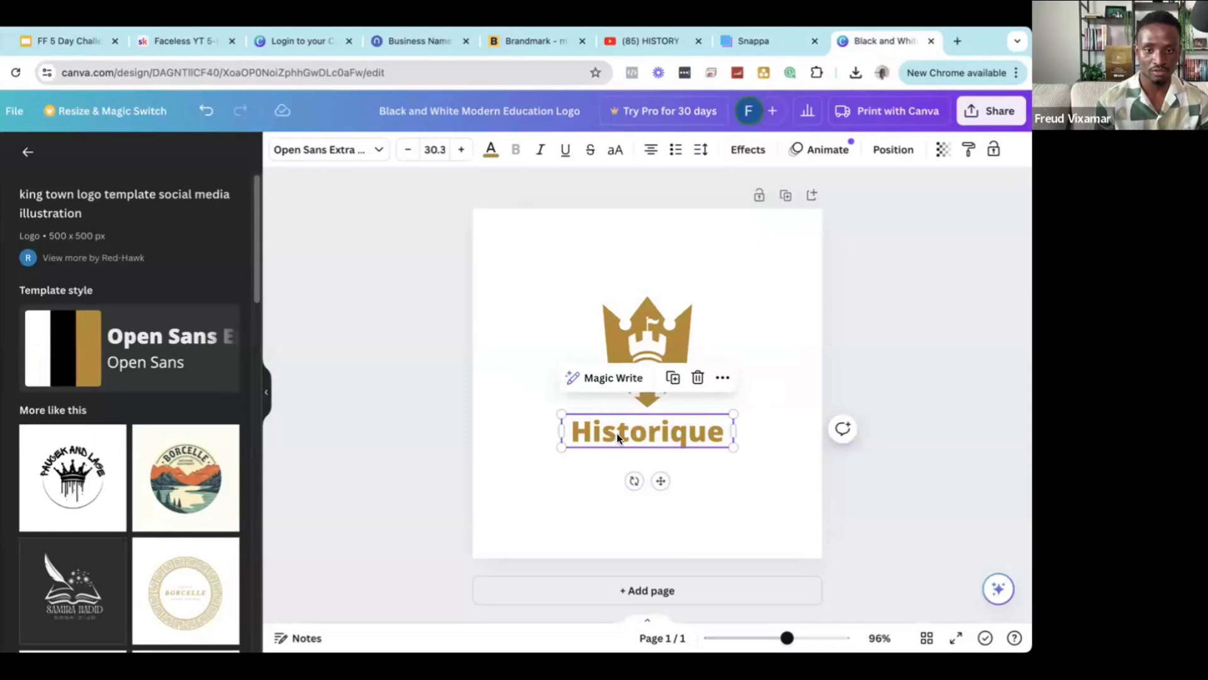
Select the Historique text in the Canva logo, toggling the selection a few times.
{"action": "left_click", "coordinate": [523, 451]}
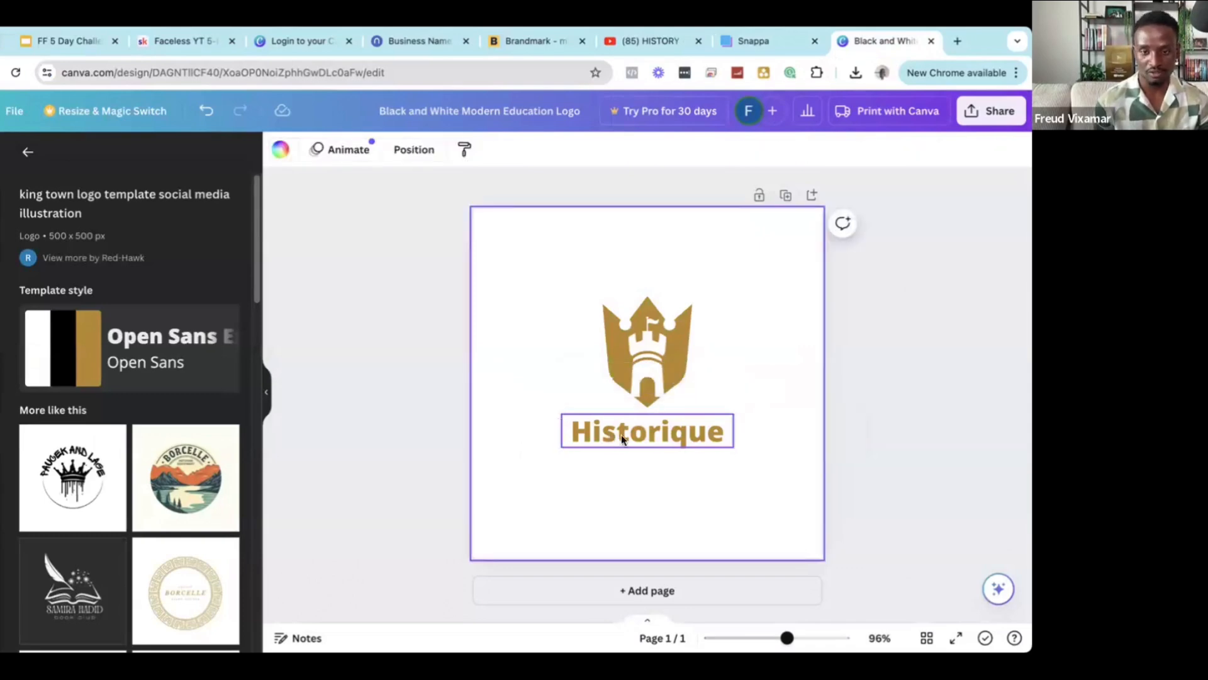
{"action": "left_click", "coordinate": [621, 440]}
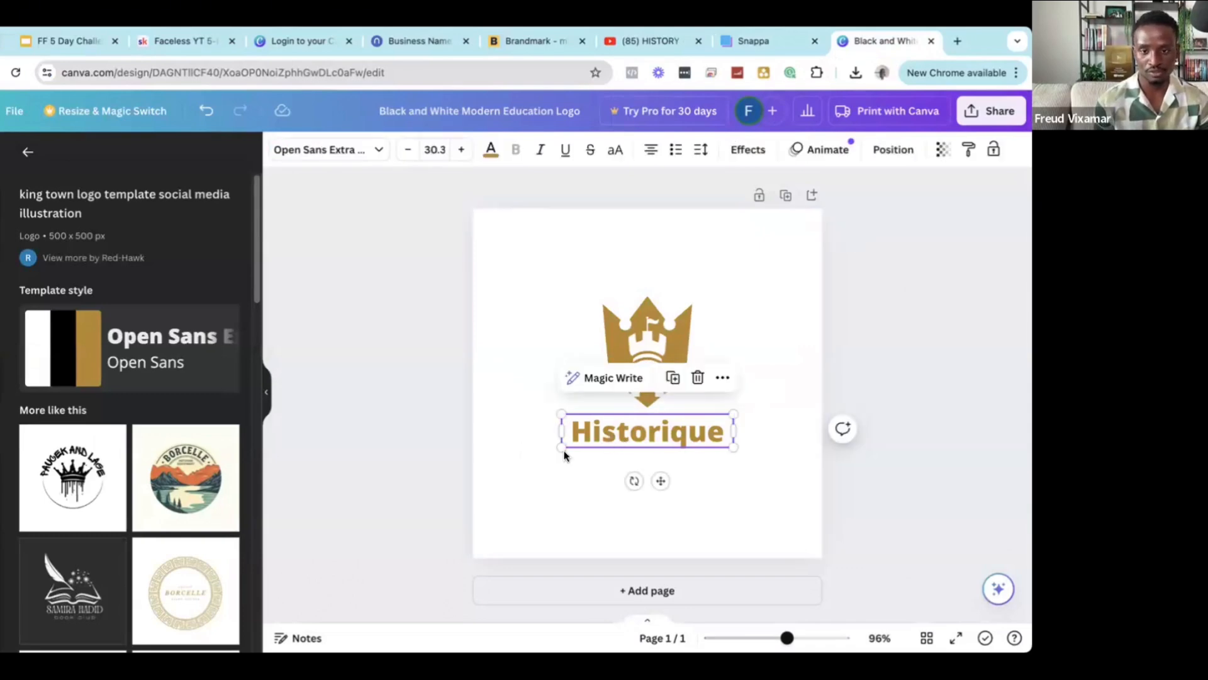
{"action": "left_click", "coordinate": [530, 461]}
{"action": "left_click", "coordinate": [596, 439]}
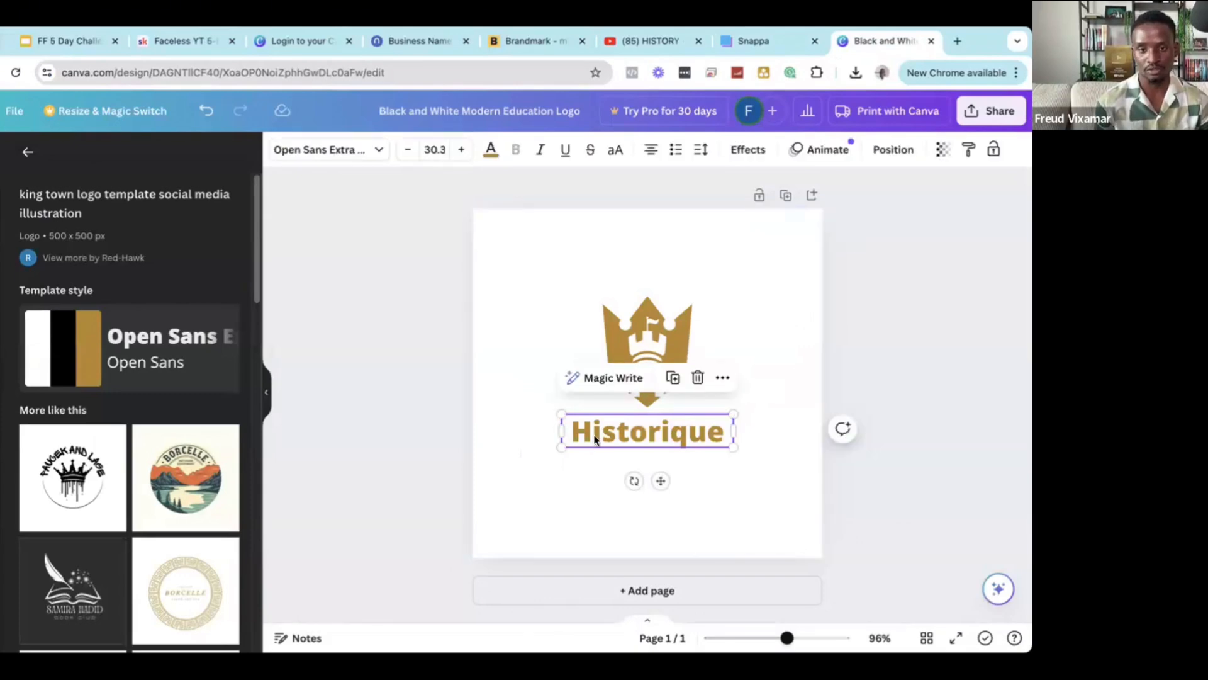
{"action": "left_click", "coordinate": [534, 461]}
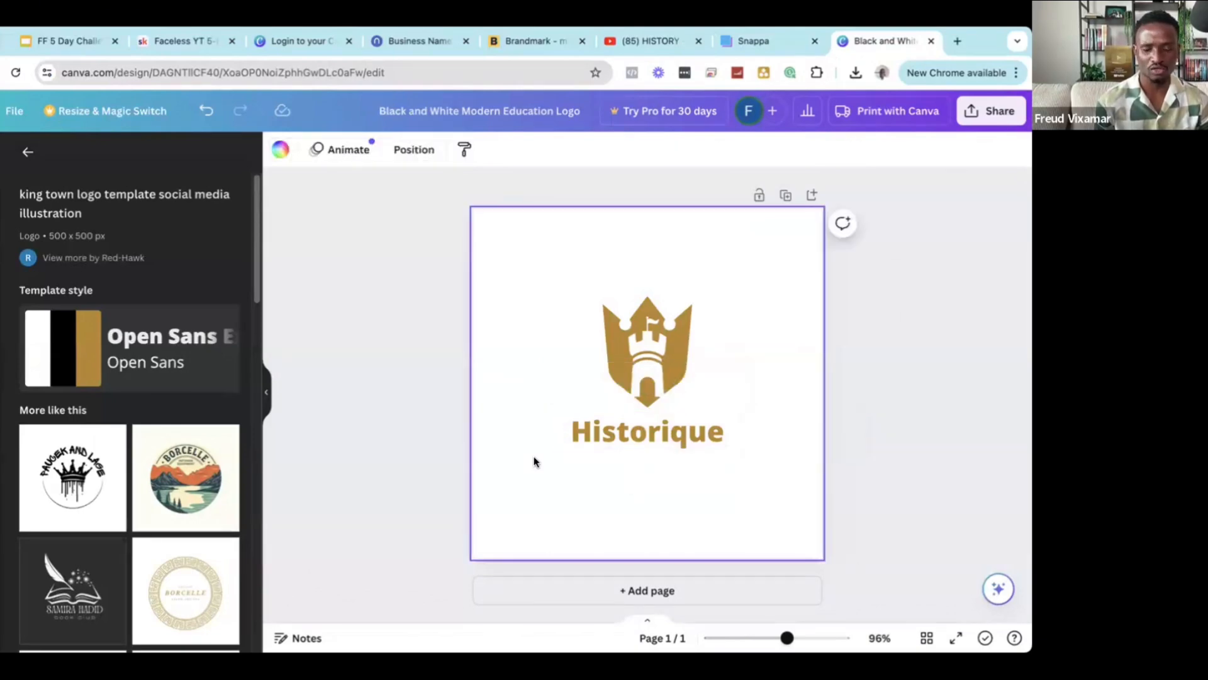
{"action": "left_click", "coordinate": [583, 435]}
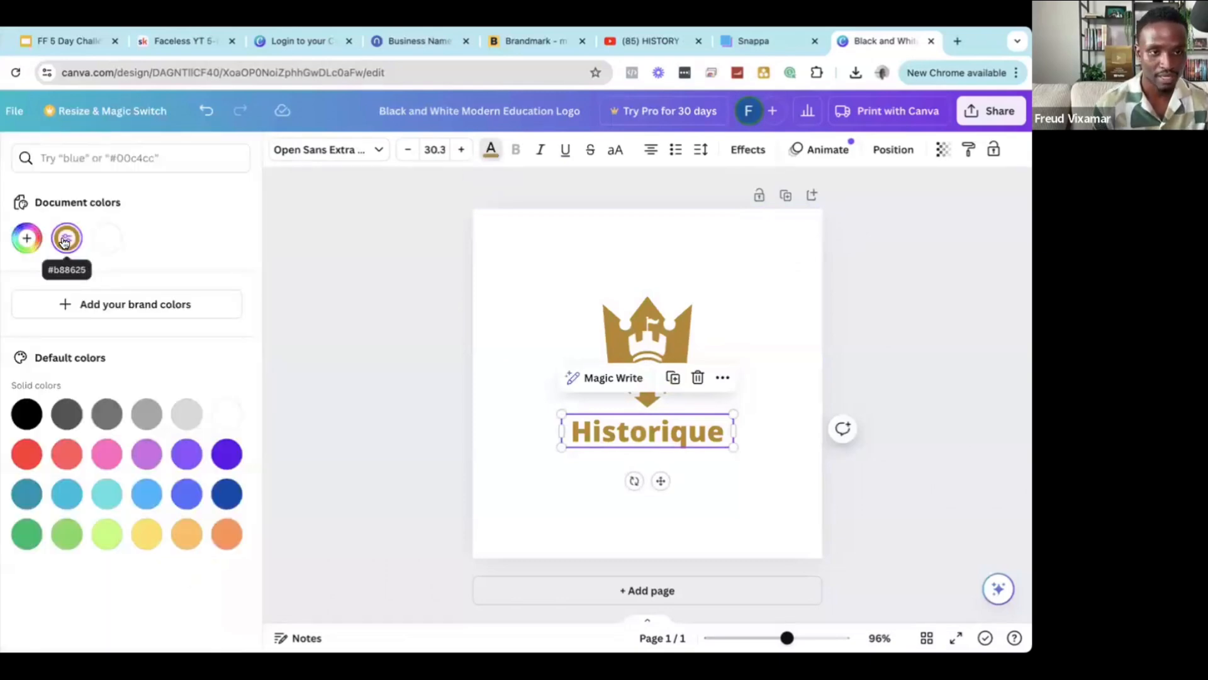
Colour the Historique title gold #b88625 and select the hex value.
{"action": "left_click", "coordinate": [773, 43]}
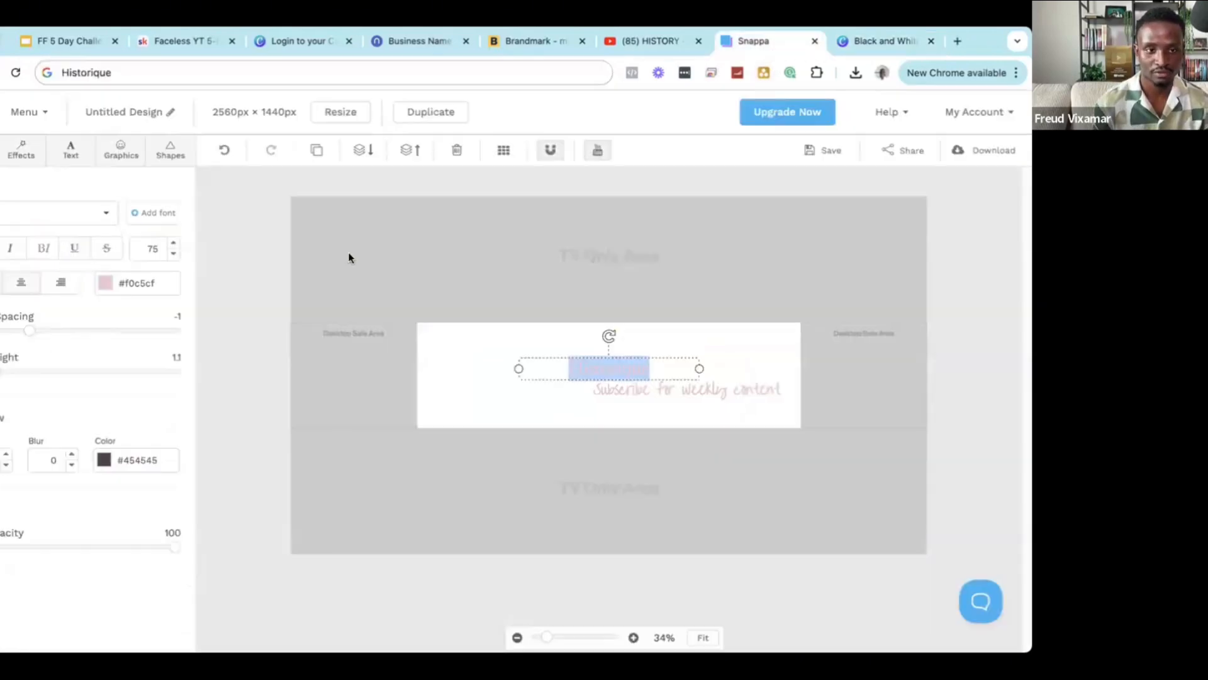
{"action": "left_click", "coordinate": [151, 282]}
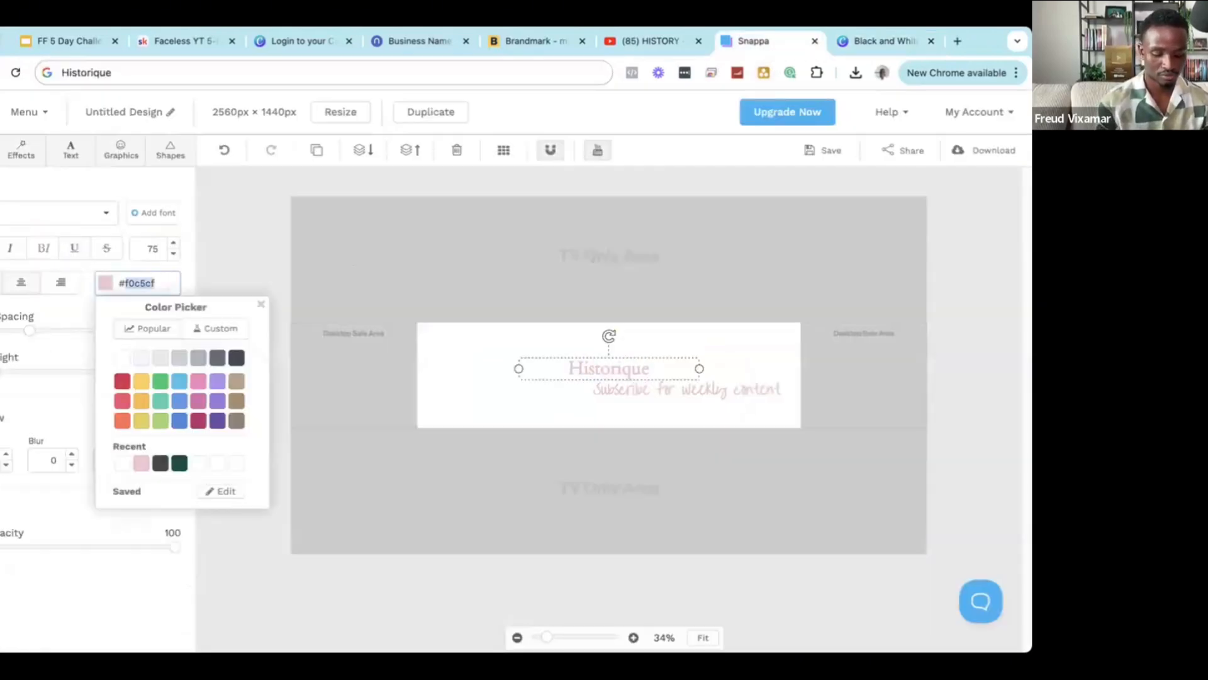
{"action": "type", "text": "b88"}
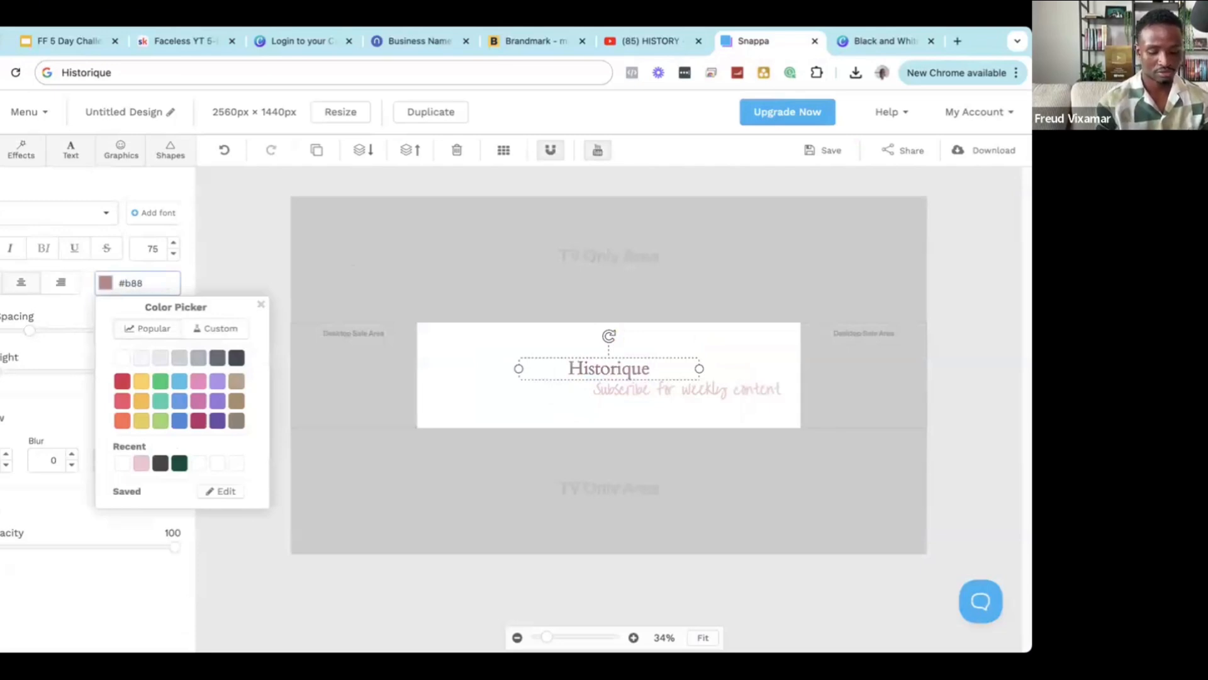
{"action": "type", "text": "525"}
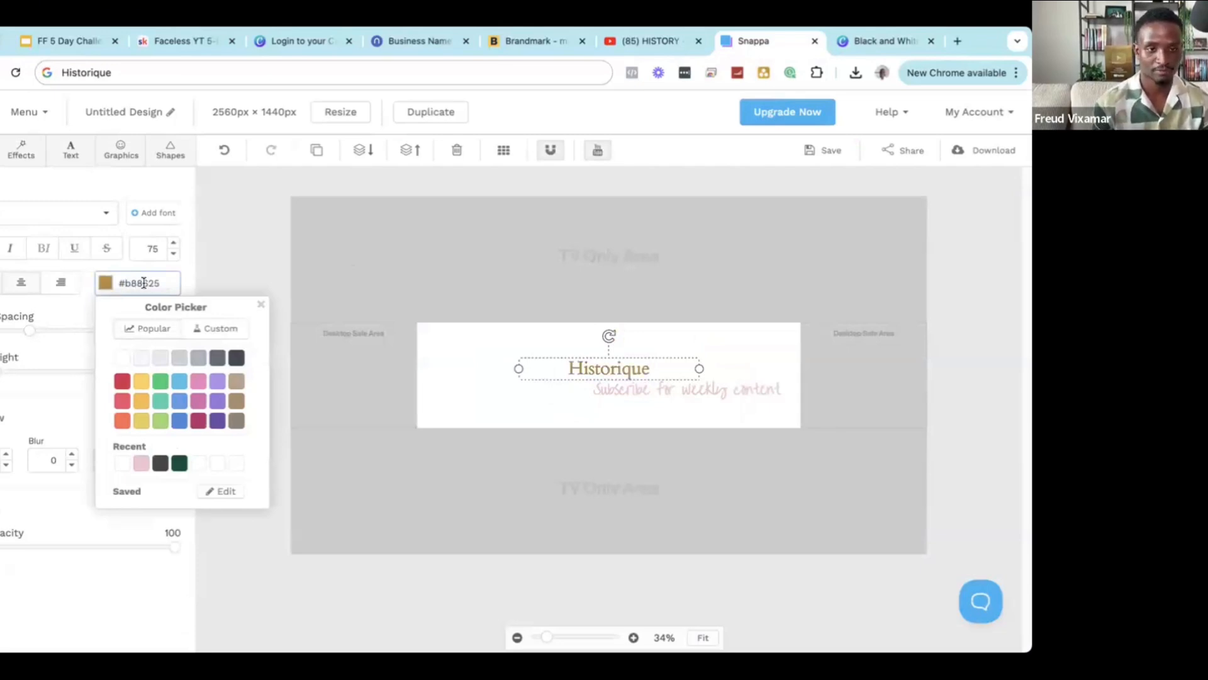
{"action": "double_click", "coordinate": [143, 282]}
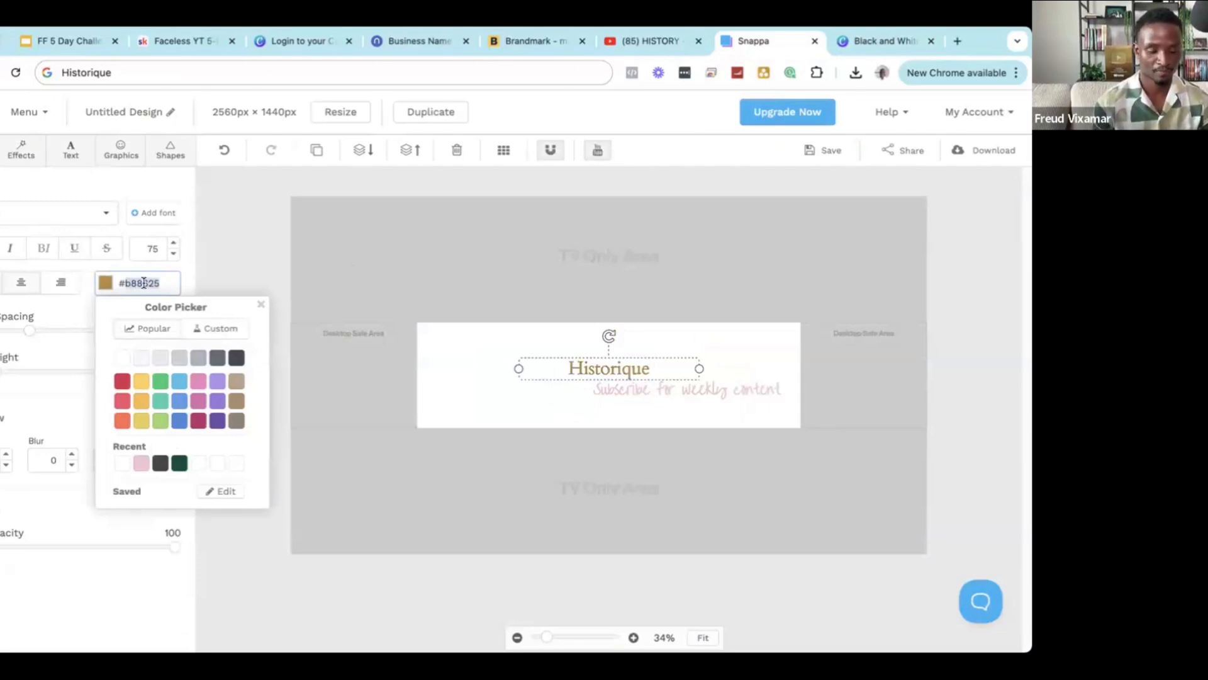
Paste the same gold hex onto the 'Subscribe for weekly content' subtitle.
{"action": "left_click", "coordinate": [717, 389]}
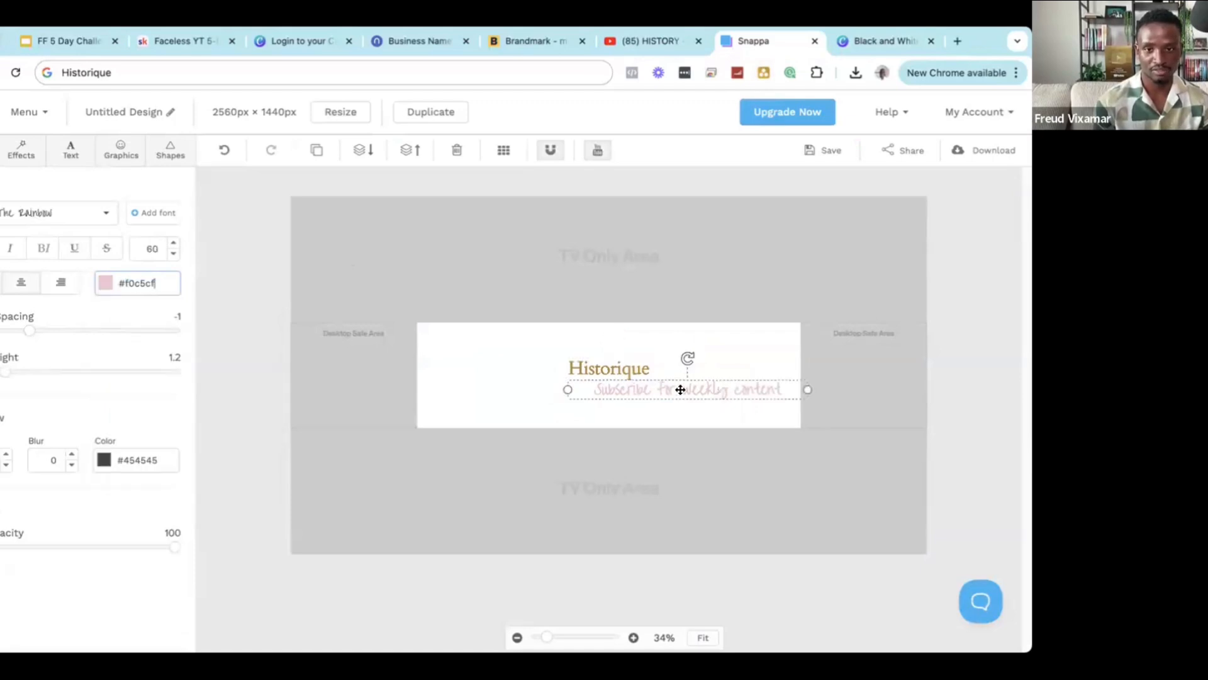
{"action": "double_click", "coordinate": [135, 279]}
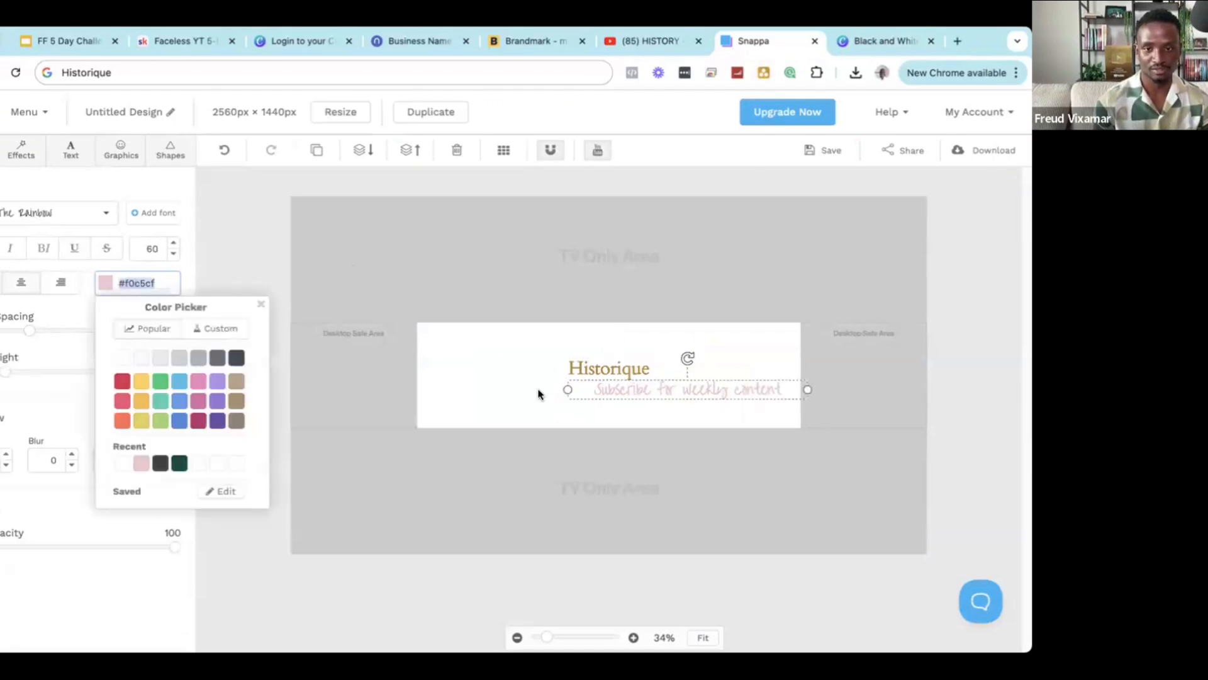
{"action": "type", "text": "b88625"}
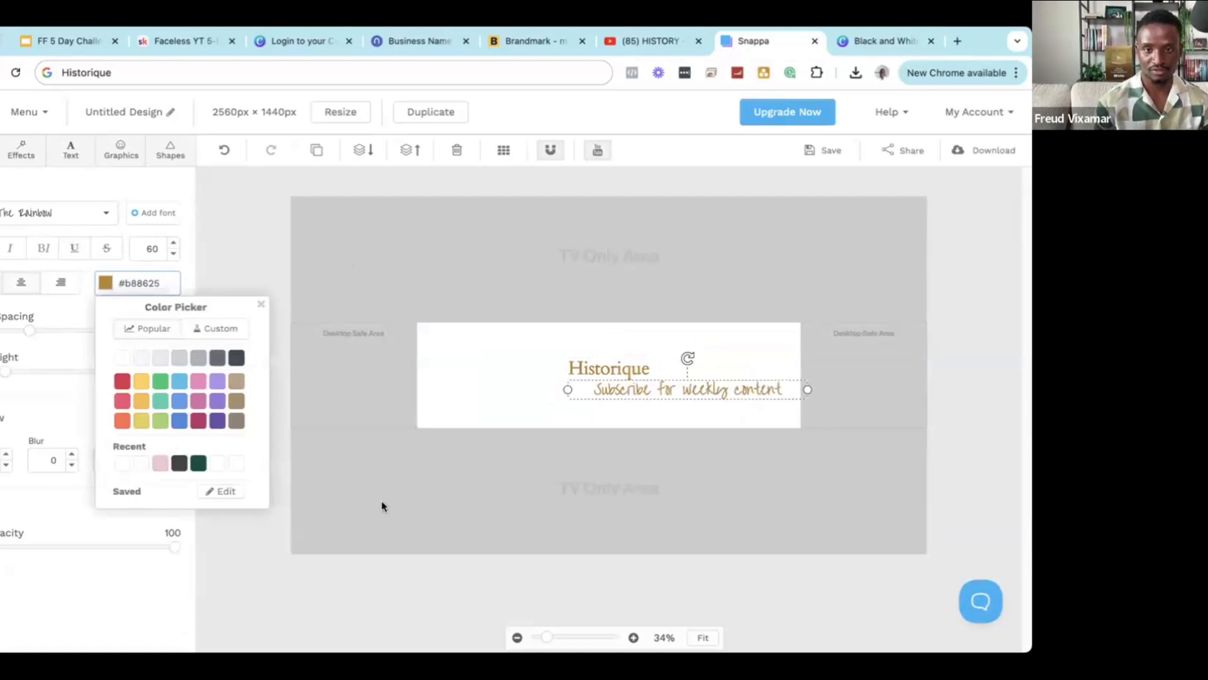
{"action": "left_click", "coordinate": [514, 444]}
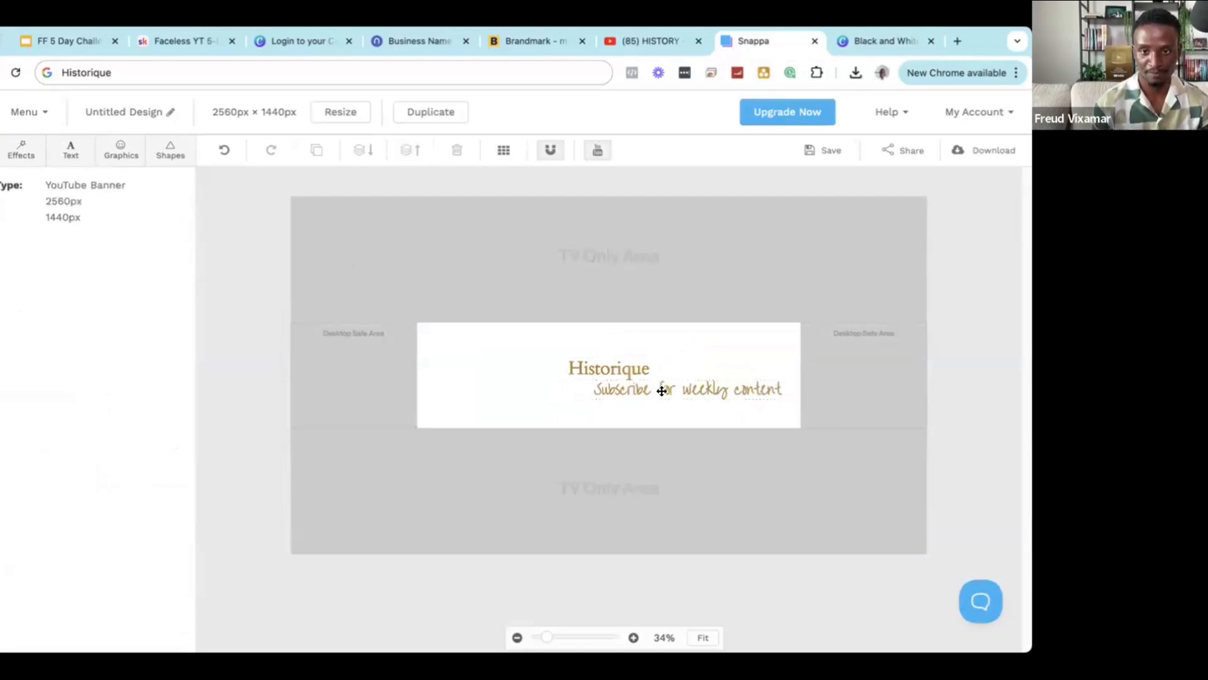
{"action": "left_click", "coordinate": [661, 390]}
Move the subtitle below Historique, shrink it to size 48 and narrow its box.
{"action": "left_click_drag", "start_coordinate": [592, 409], "coordinate": [532, 418]}
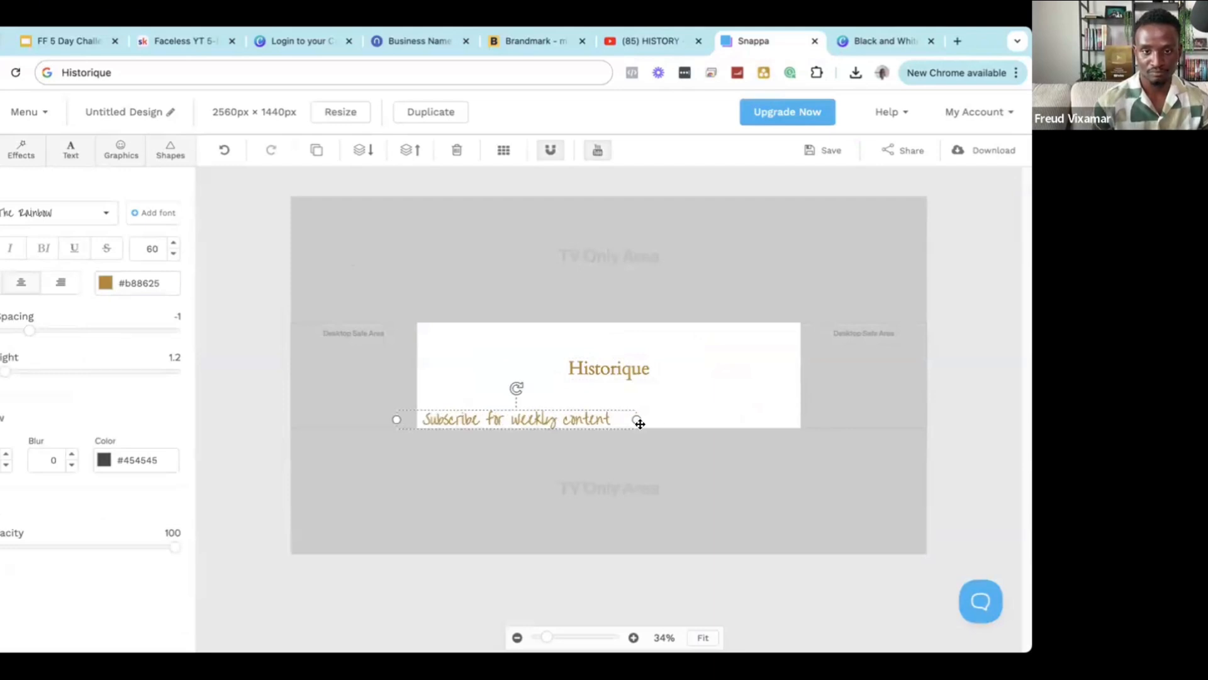
{"action": "double_click", "coordinate": [480, 420]}
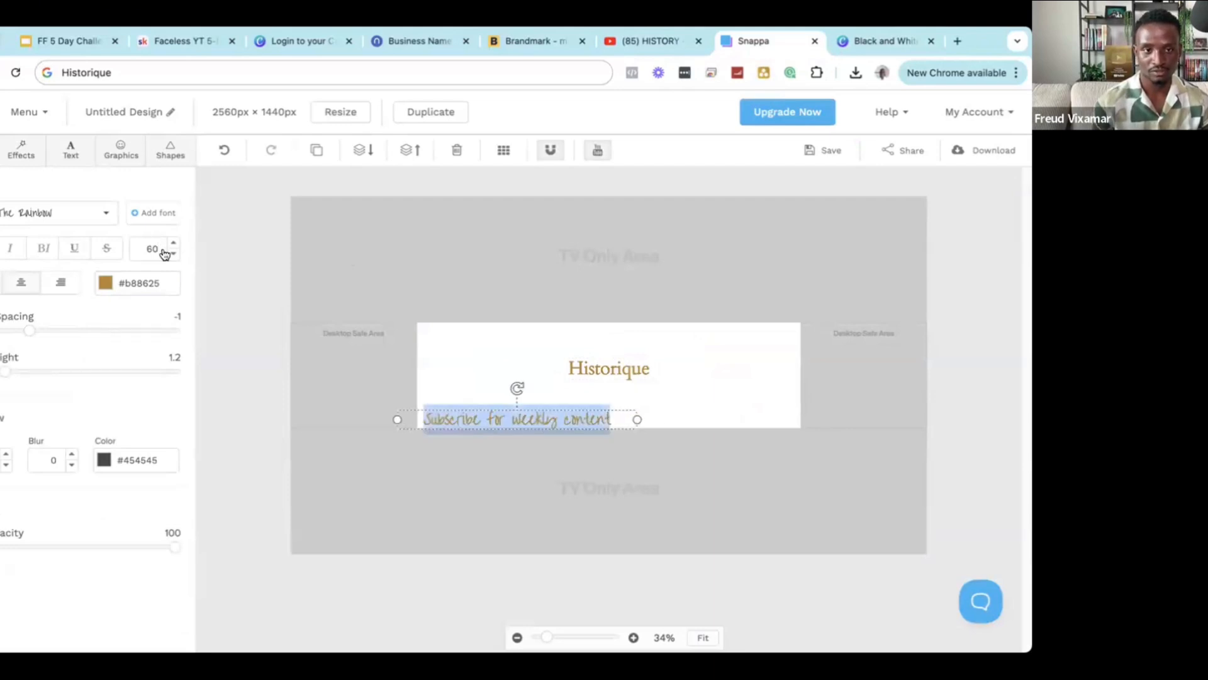
{"action": "left_click", "coordinate": [172, 255]}
{"action": "left_click", "coordinate": [171, 254]}
{"action": "left_click", "coordinate": [170, 254]}
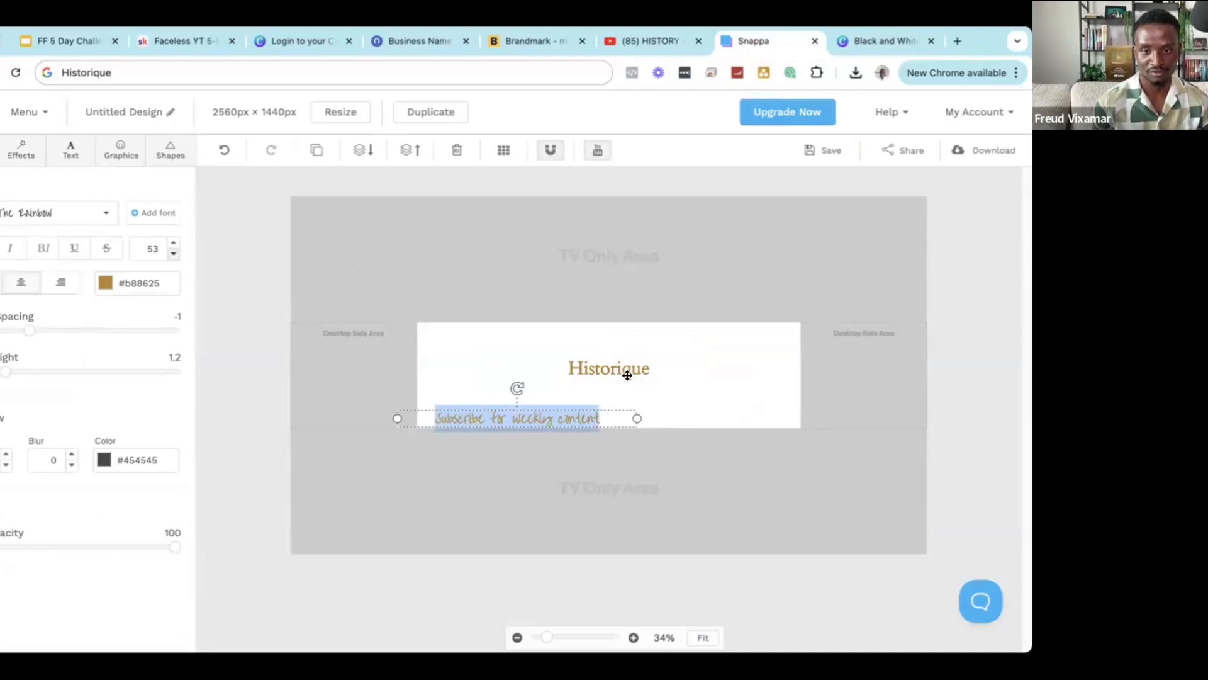
{"action": "left_click_drag", "start_coordinate": [637, 417], "coordinate": [571, 420]}
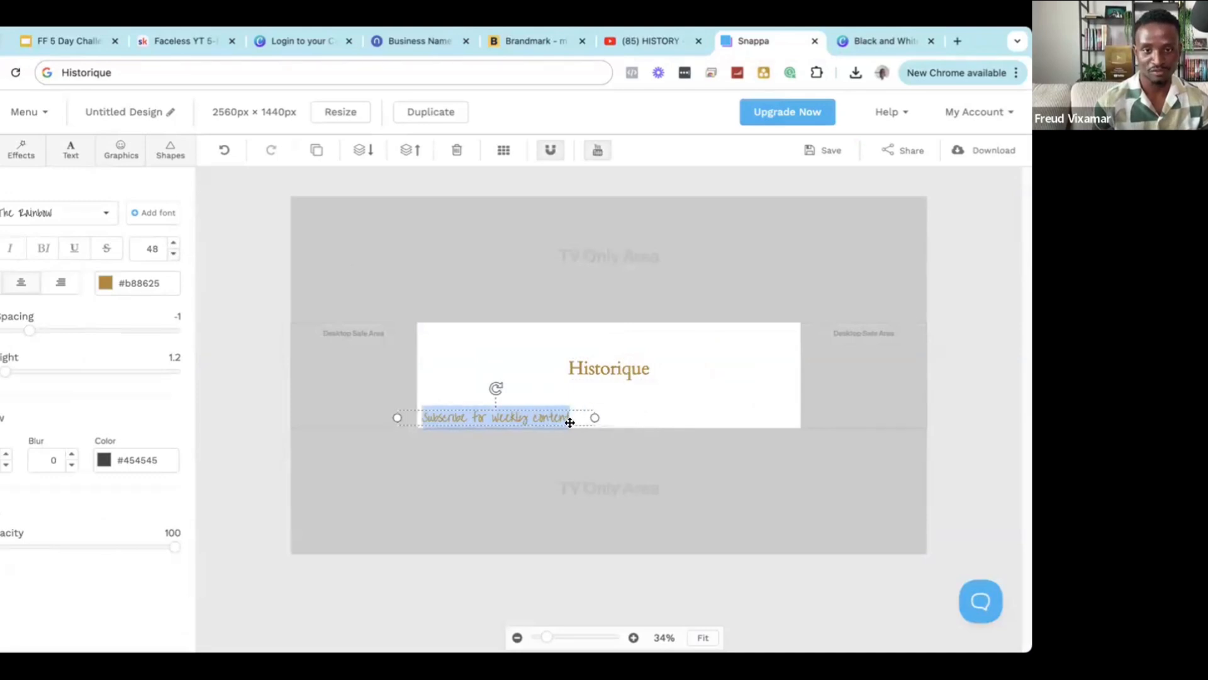
{"action": "left_click", "coordinate": [483, 439]}
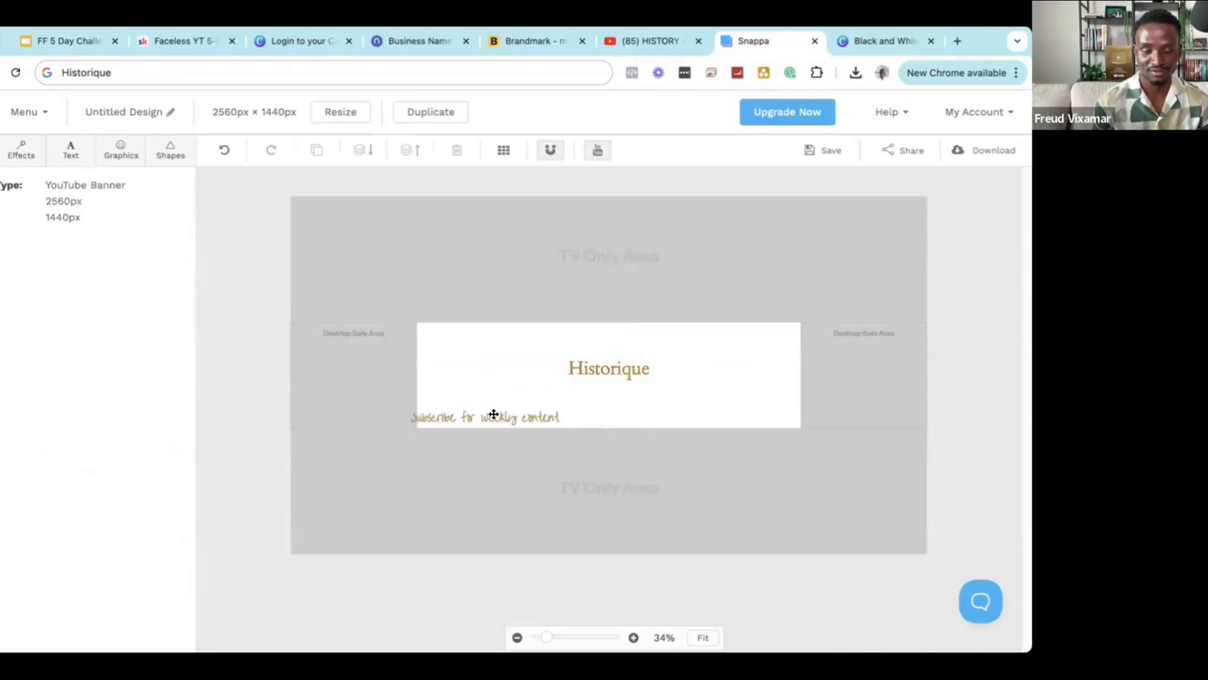
{"action": "left_click_drag", "start_coordinate": [478, 414], "coordinate": [488, 418]}
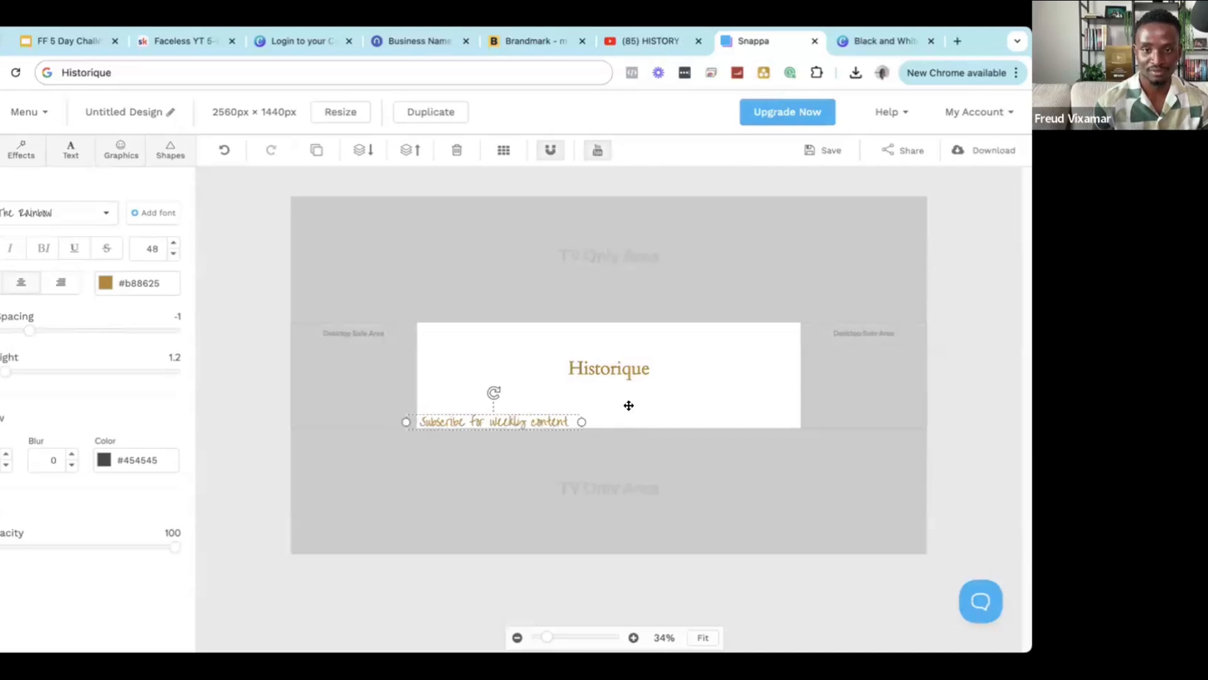
Enlarge the Historique title to font size 120 and recentre it slightly higher.
{"action": "left_click", "coordinate": [625, 358]}
{"action": "double_click", "coordinate": [624, 367]}
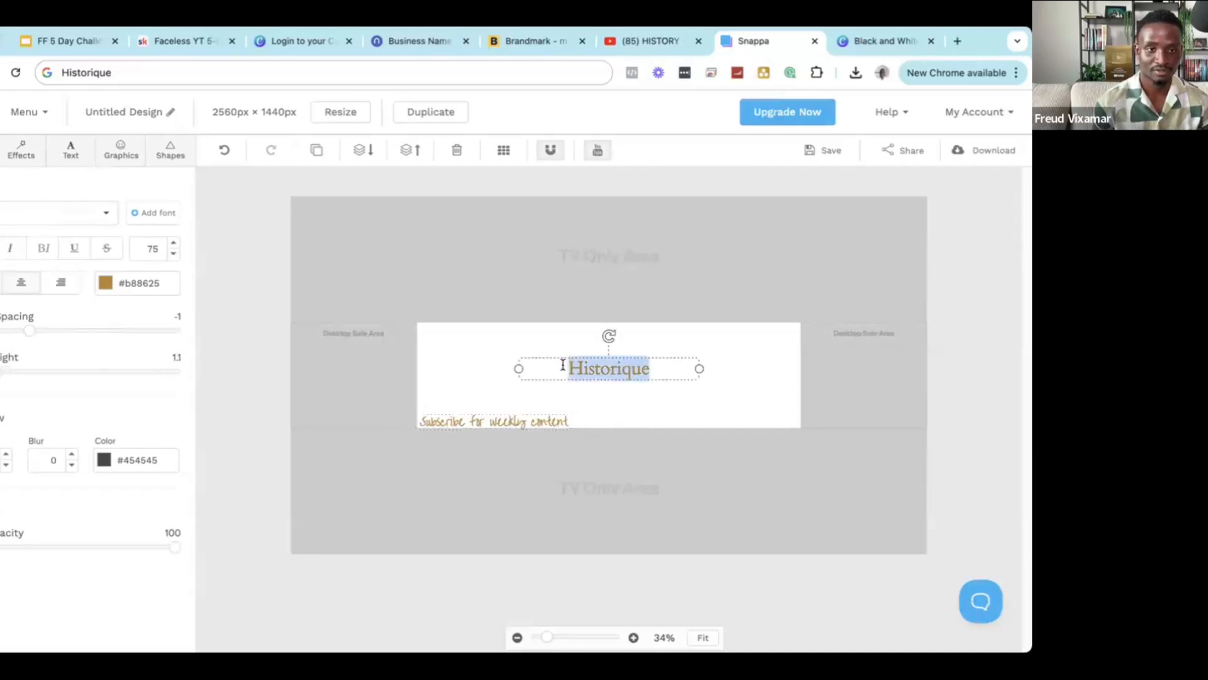
{"action": "left_click", "coordinate": [152, 247]}
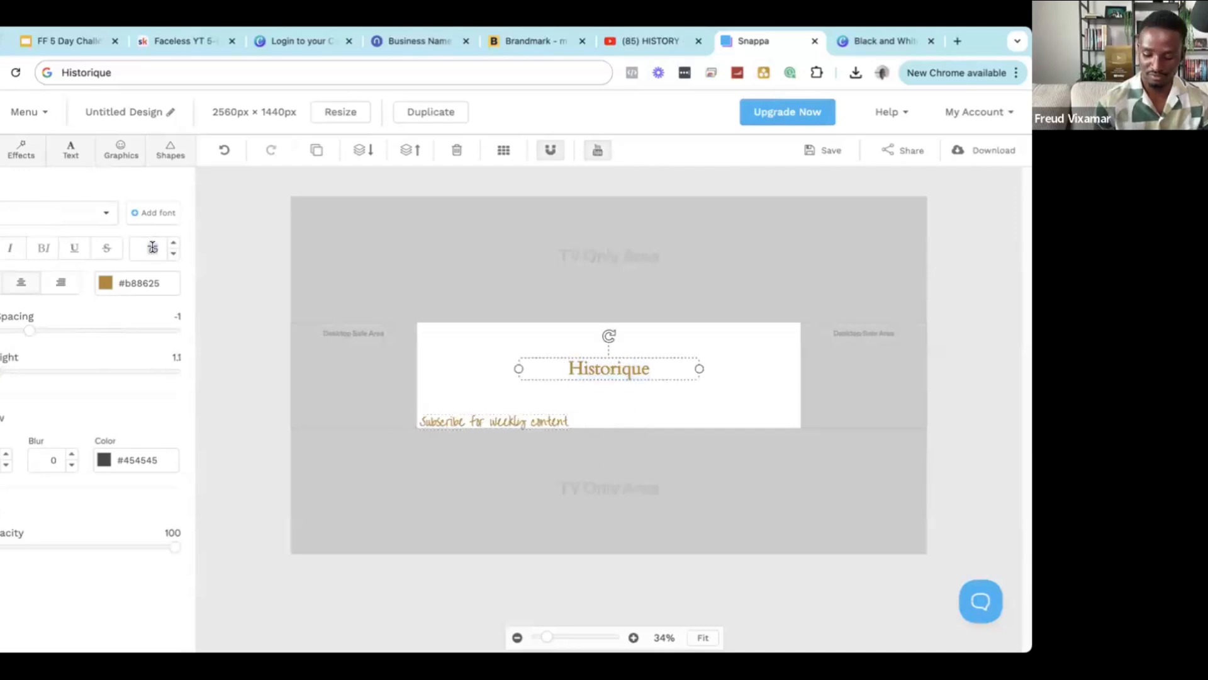
{"action": "type", "text": "1200"}
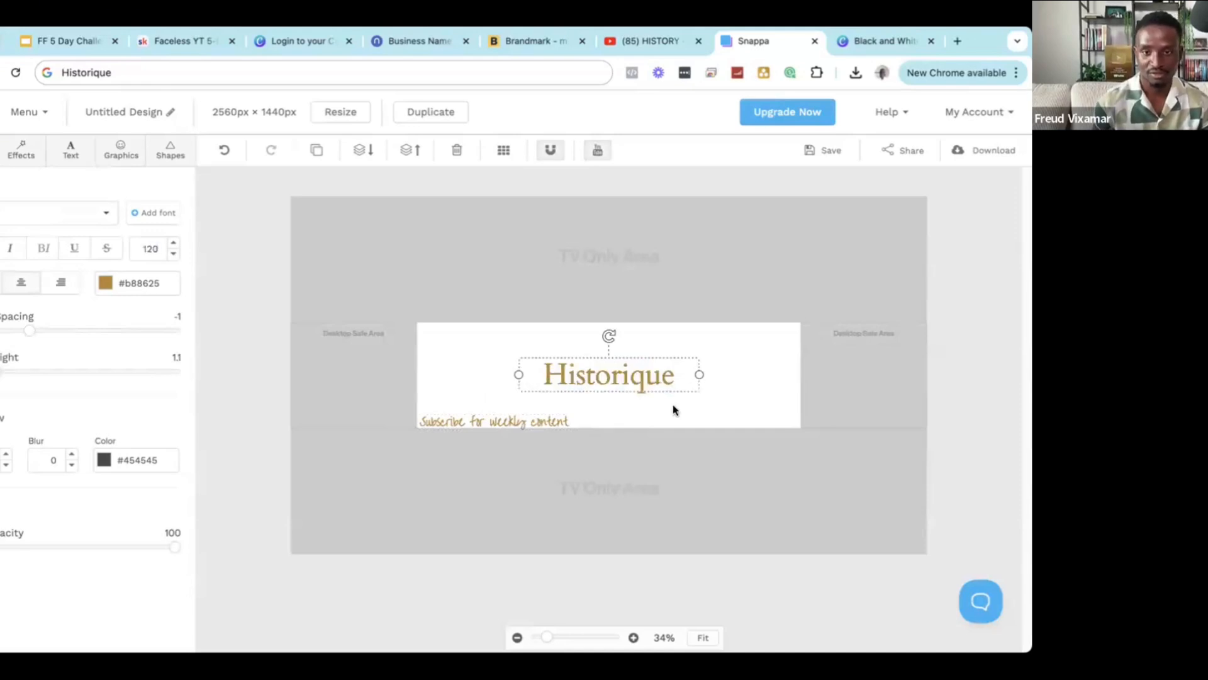
{"action": "left_click", "coordinate": [674, 409]}
{"action": "left_click_drag", "start_coordinate": [617, 361], "coordinate": [610, 362]}
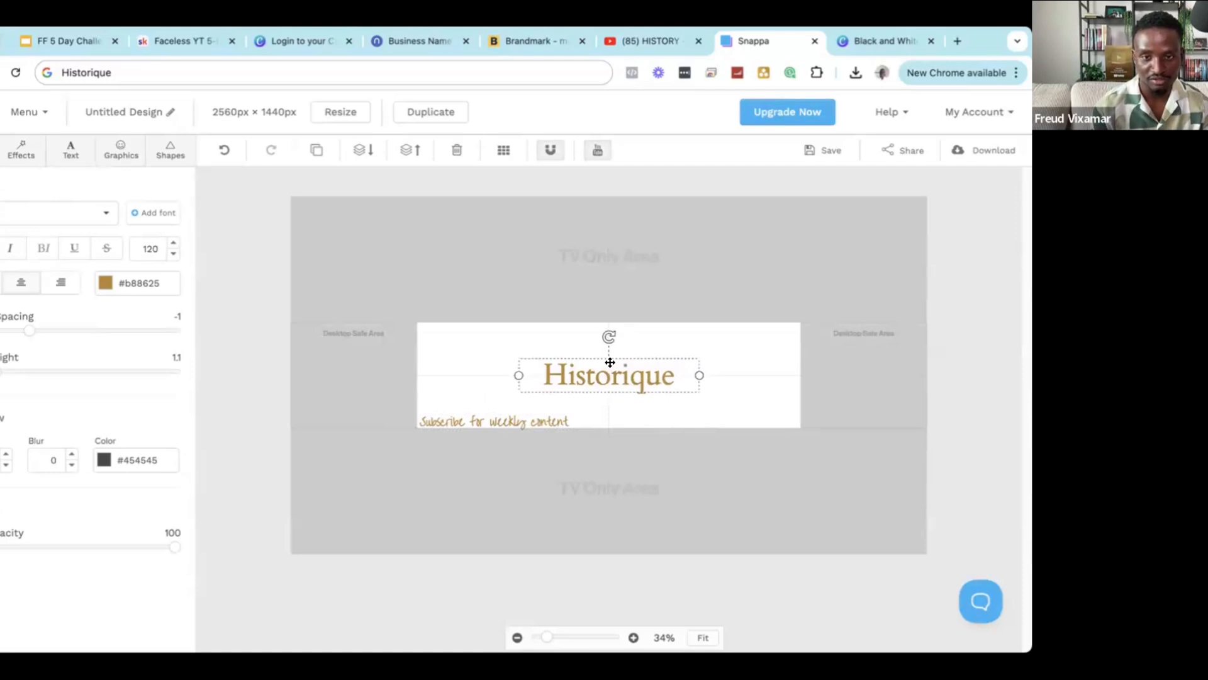
{"action": "left_click", "coordinate": [659, 343]}
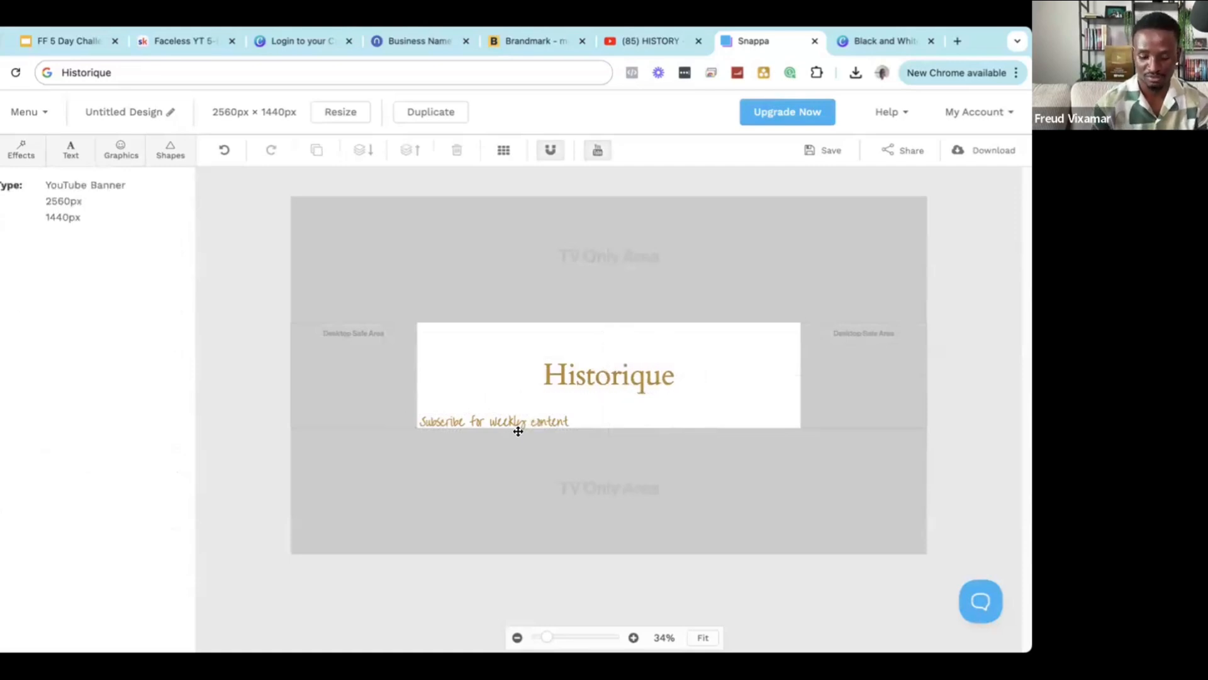
{"action": "left_click", "coordinate": [518, 432]}
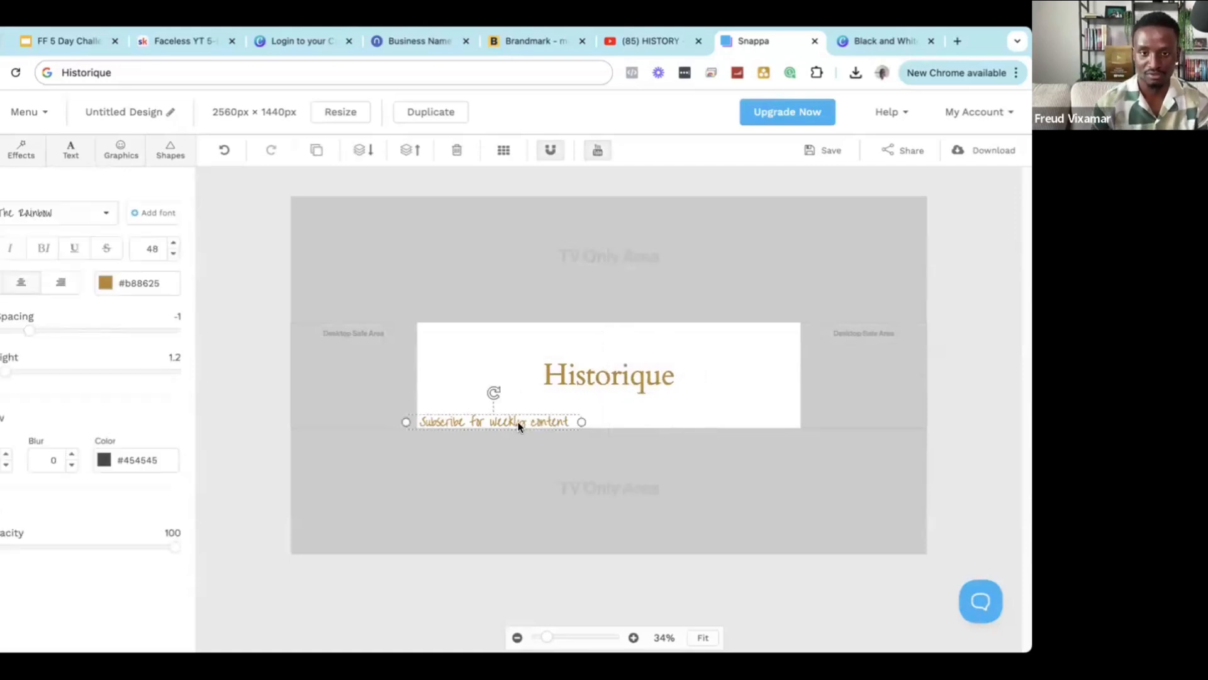
Try tan, light grey and blue-grey presets for the banner background.
{"action": "left_click", "coordinate": [465, 344]}
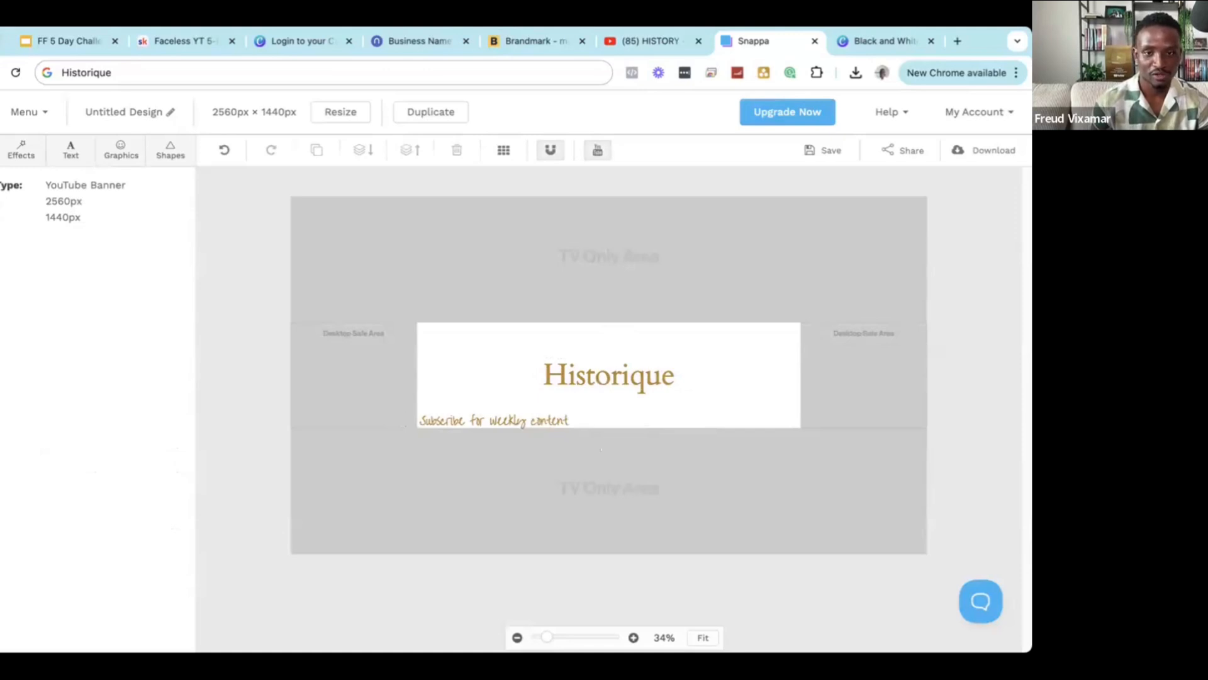
{"action": "left_click", "coordinate": [2, 149]}
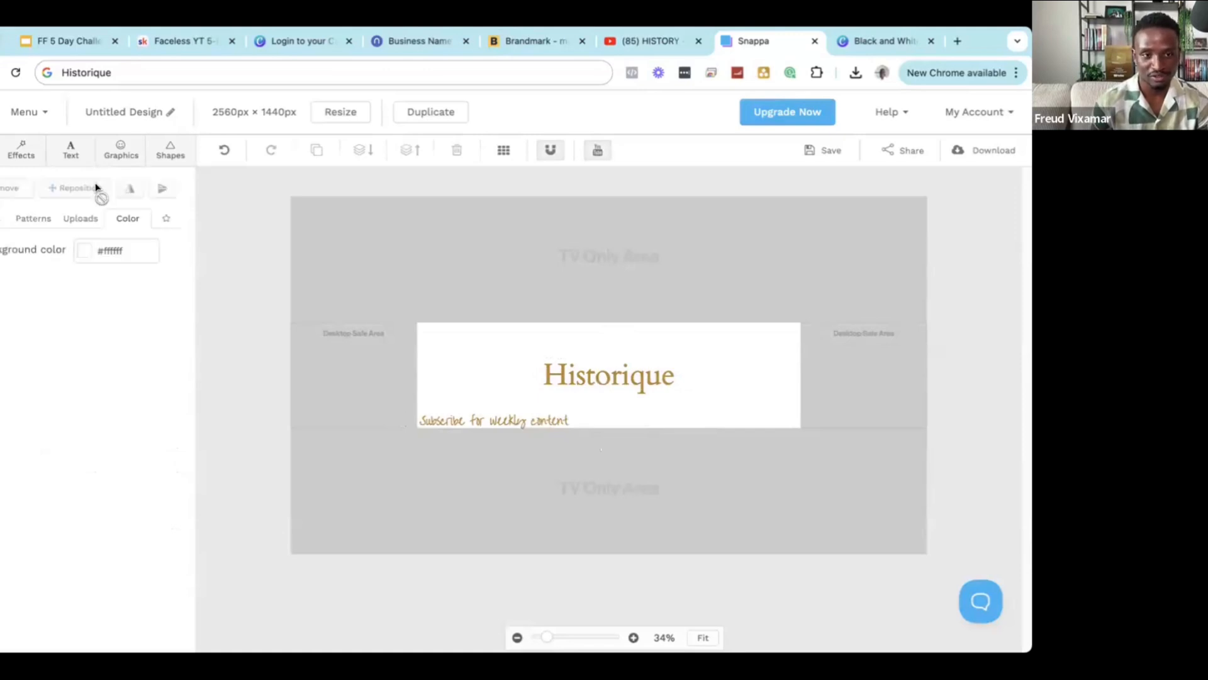
{"action": "left_click", "coordinate": [86, 254]}
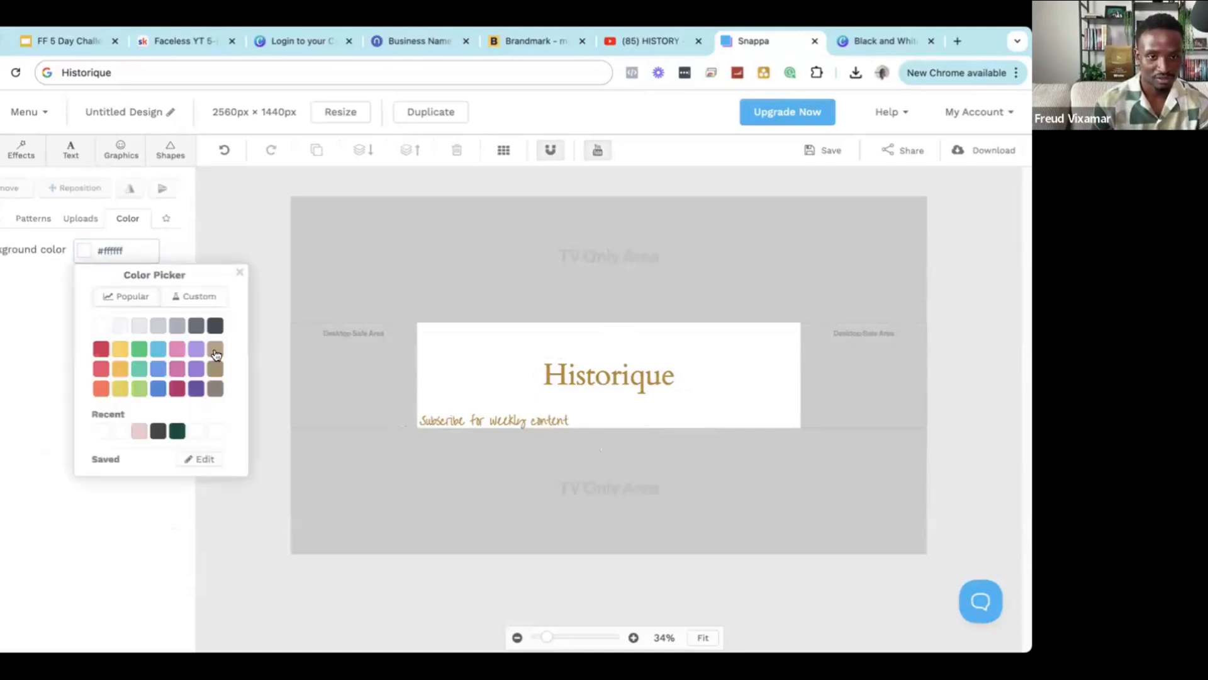
{"action": "left_click", "coordinate": [216, 350]}
{"action": "left_click", "coordinate": [178, 328]}
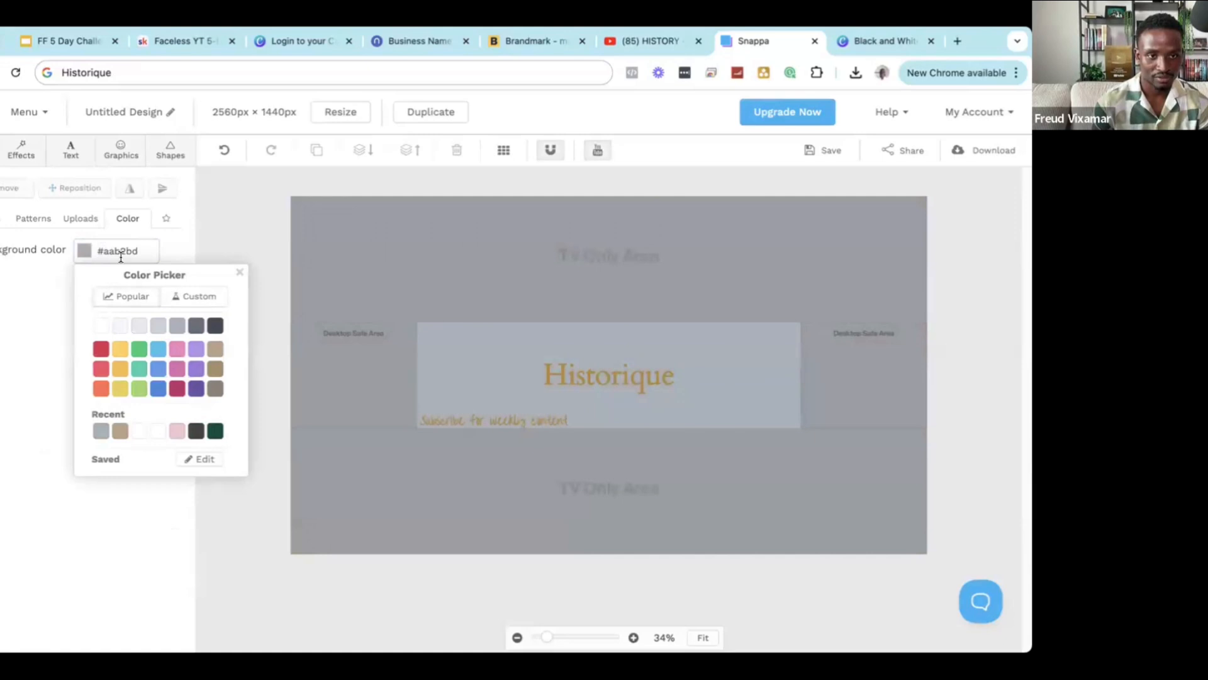
{"action": "left_click", "coordinate": [179, 301]}
{"action": "left_click", "coordinate": [135, 351]}
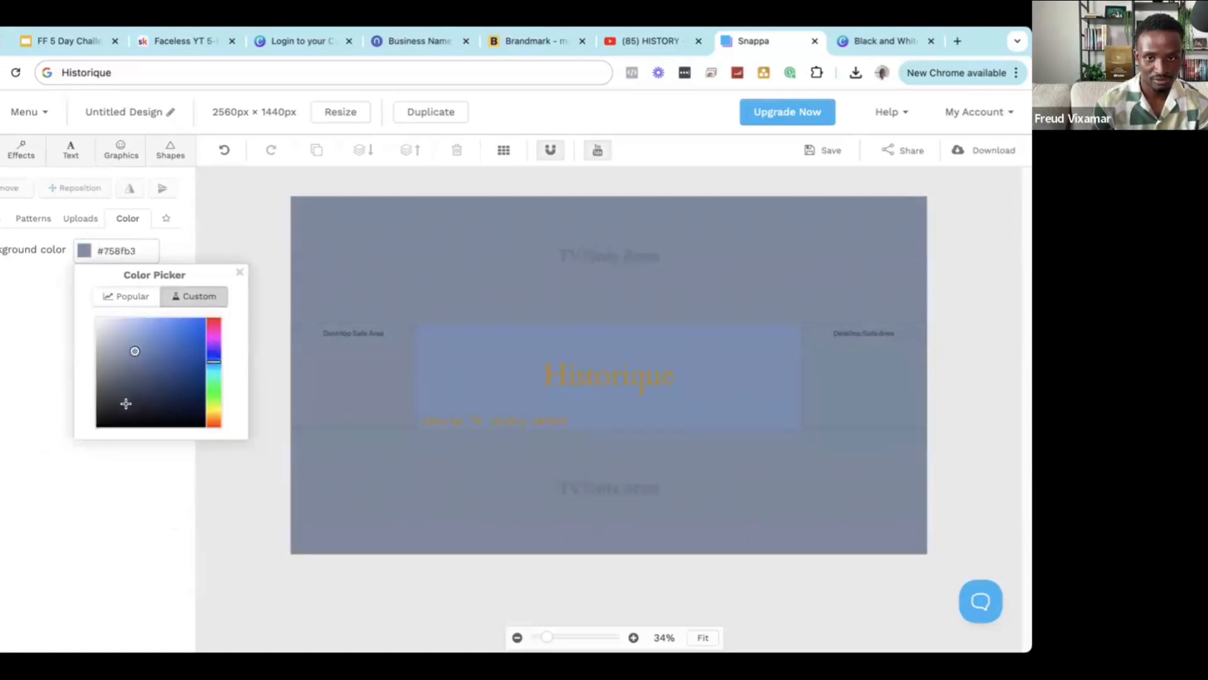
Compare custom dark greys and blues, settling on #474747 for the background.
{"action": "left_click", "coordinate": [112, 417]}
{"action": "left_click", "coordinate": [96, 399]}
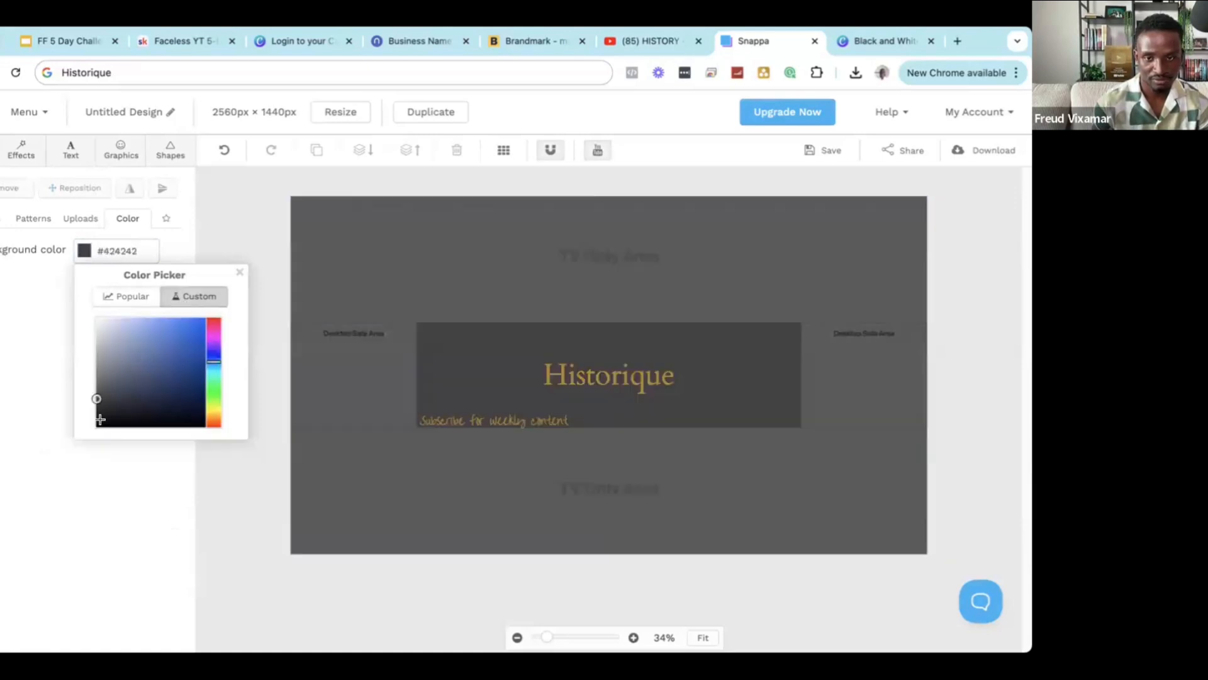
{"action": "left_click", "coordinate": [101, 420]}
{"action": "left_click", "coordinate": [97, 380]}
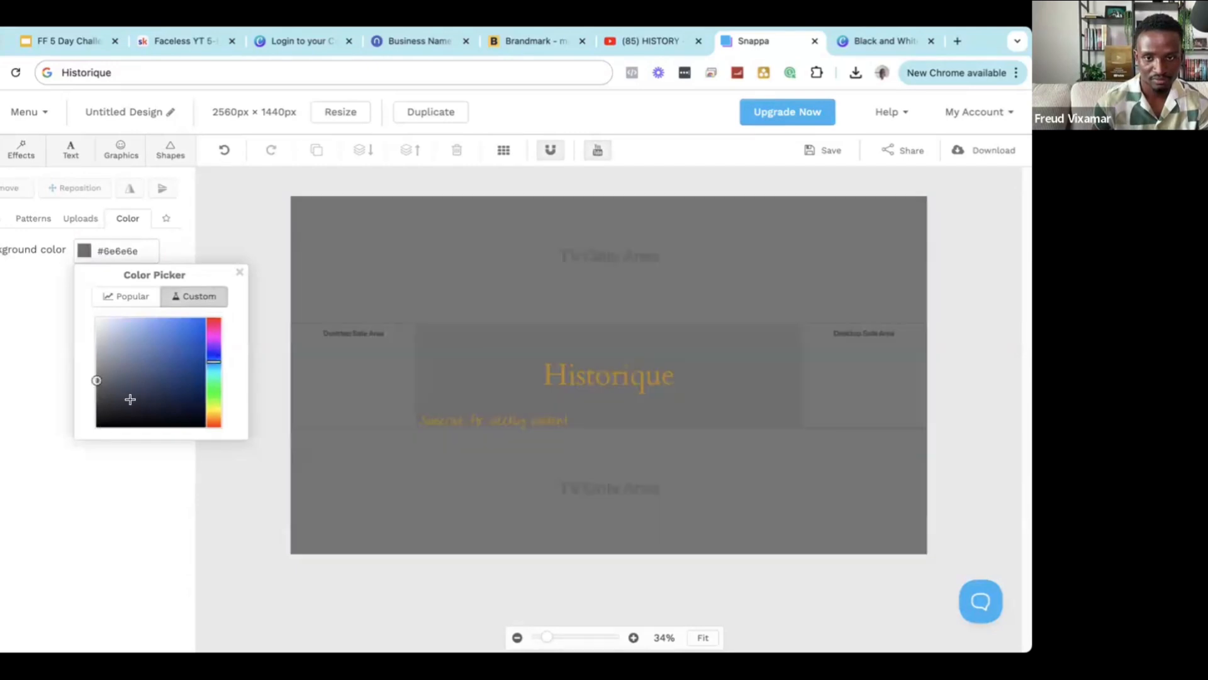
{"action": "left_click", "coordinate": [175, 390]}
{"action": "left_click", "coordinate": [125, 363]}
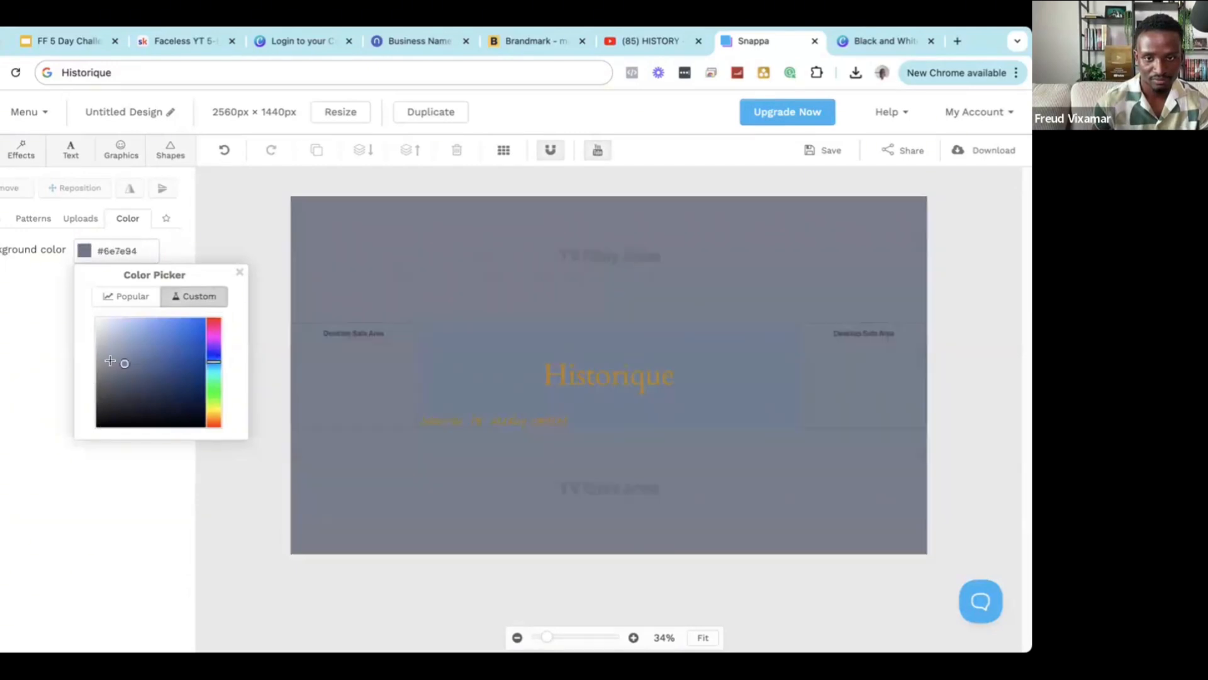
{"action": "left_click", "coordinate": [95, 390]}
{"action": "left_click", "coordinate": [94, 396]}
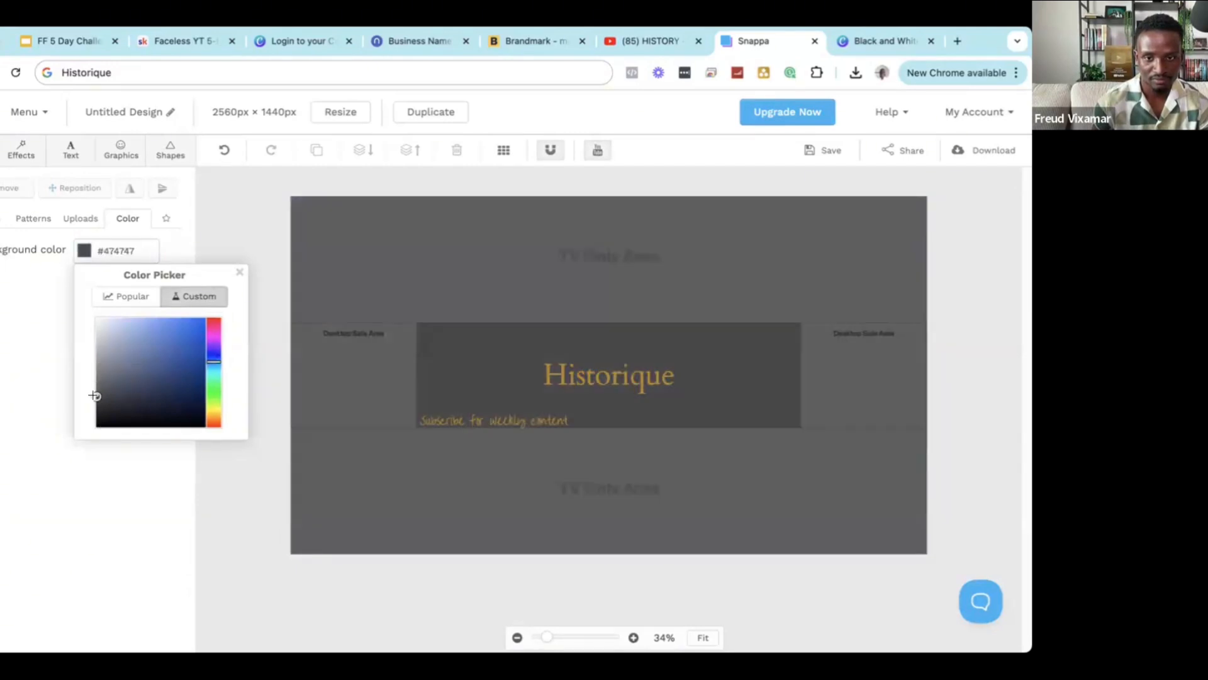
Nudge the subscribe line slightly up and right.
{"action": "left_click", "coordinate": [504, 419]}
{"action": "left_click_drag", "start_coordinate": [506, 422], "coordinate": [508, 420]}
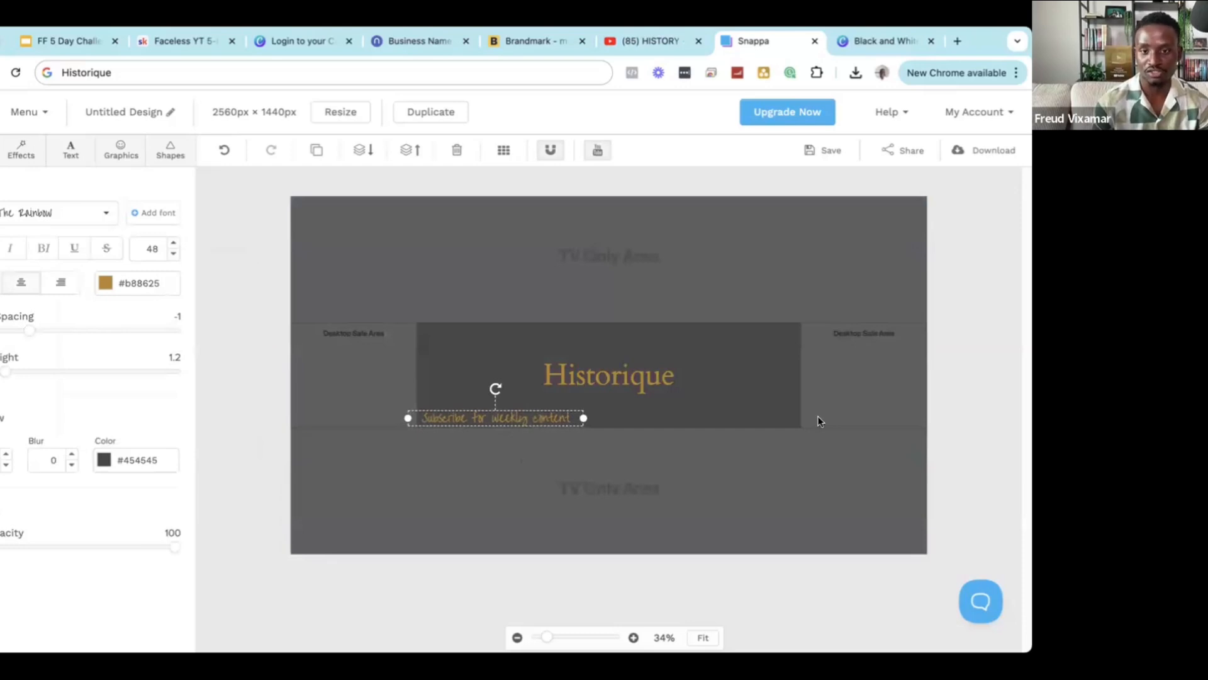
{"action": "left_click", "coordinate": [779, 258]}
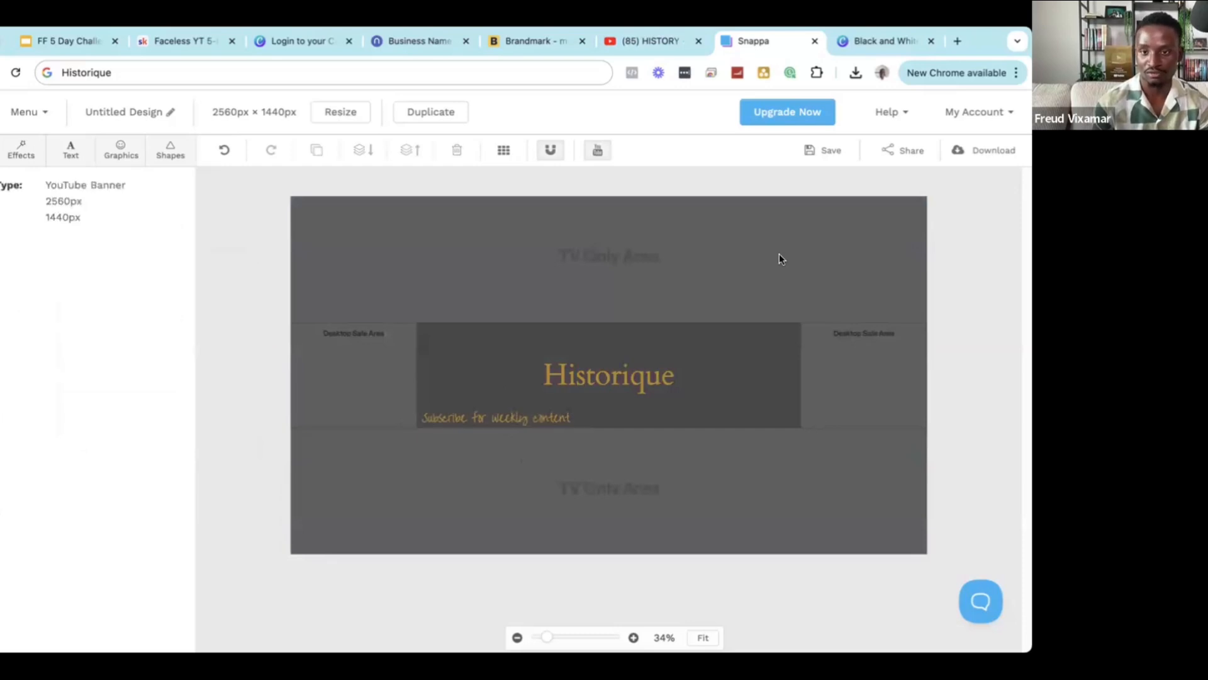
Download the banner in the High-res PNG format.
{"action": "left_click", "coordinate": [987, 151]}
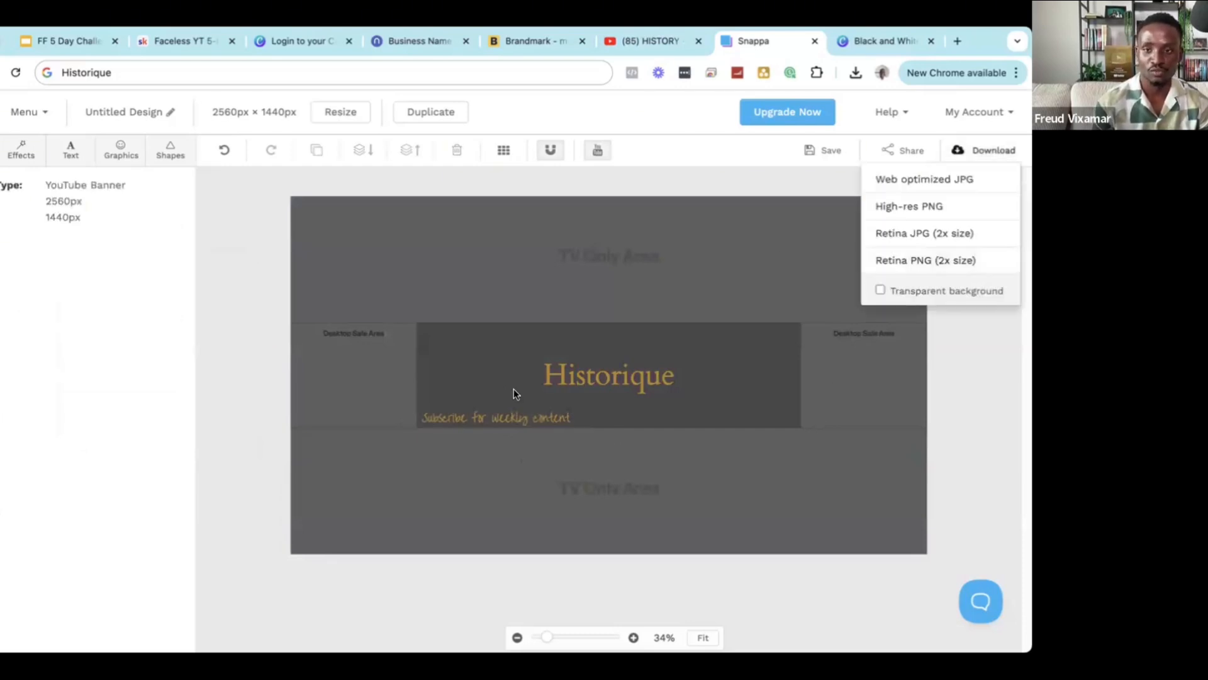
{"action": "left_click", "coordinate": [985, 156]}
{"action": "left_click", "coordinate": [980, 158]}
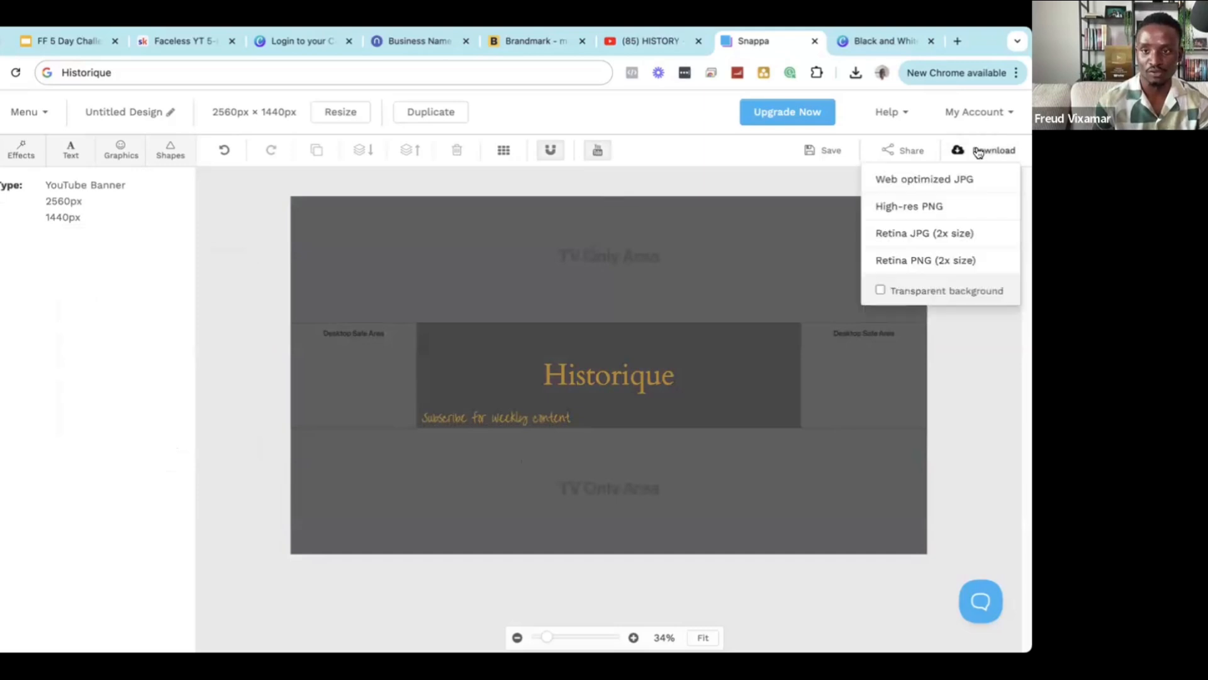
{"action": "left_click", "coordinate": [904, 208]}
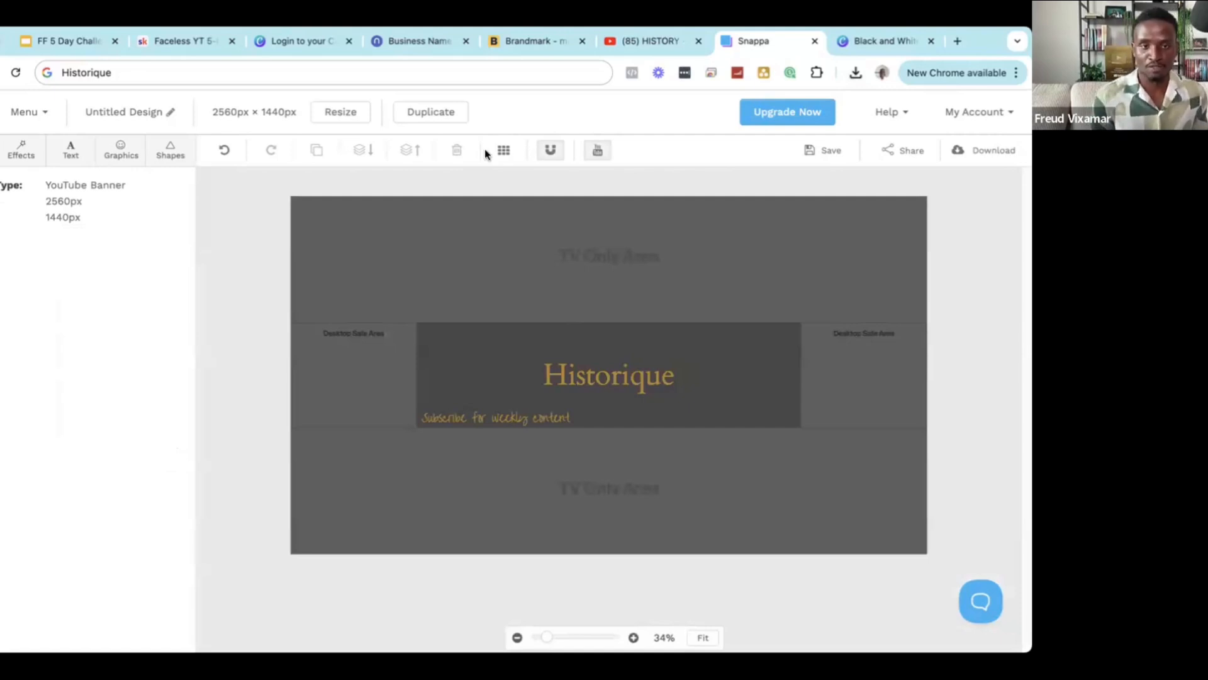
Return to the YouTube HISTORY channel page and highlight the channel name.
{"action": "left_click", "coordinate": [635, 47]}
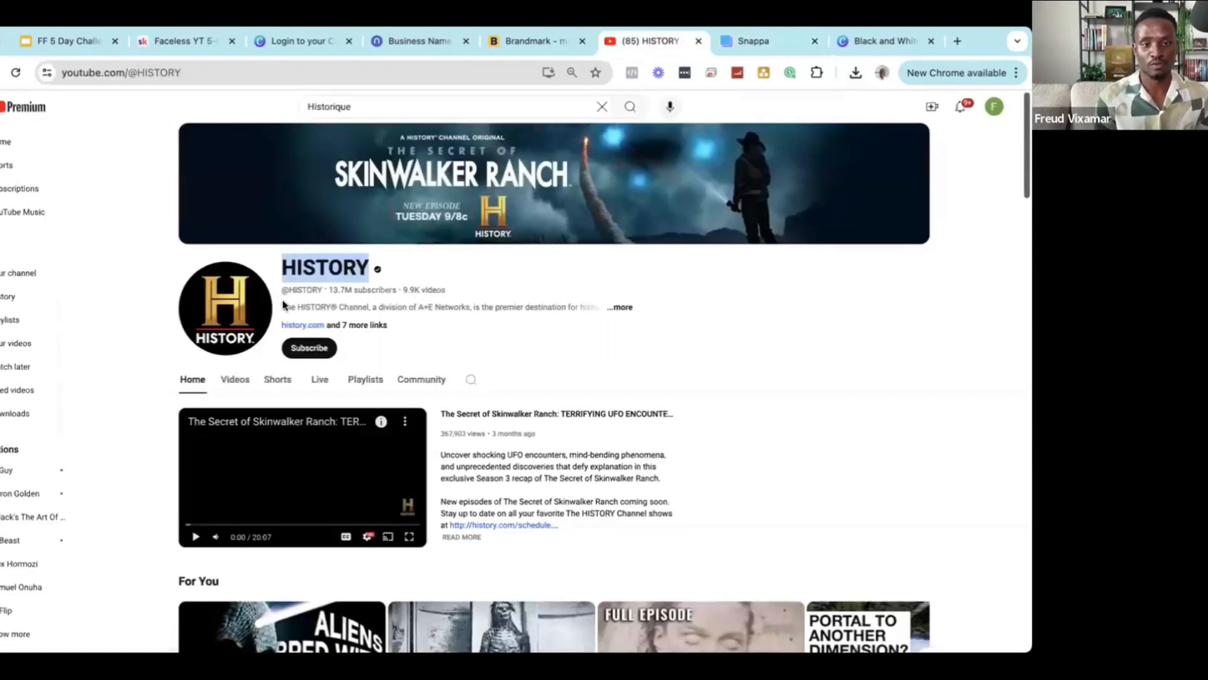
{"action": "left_click", "coordinate": [297, 282]}
{"action": "double_click", "coordinate": [319, 263]}
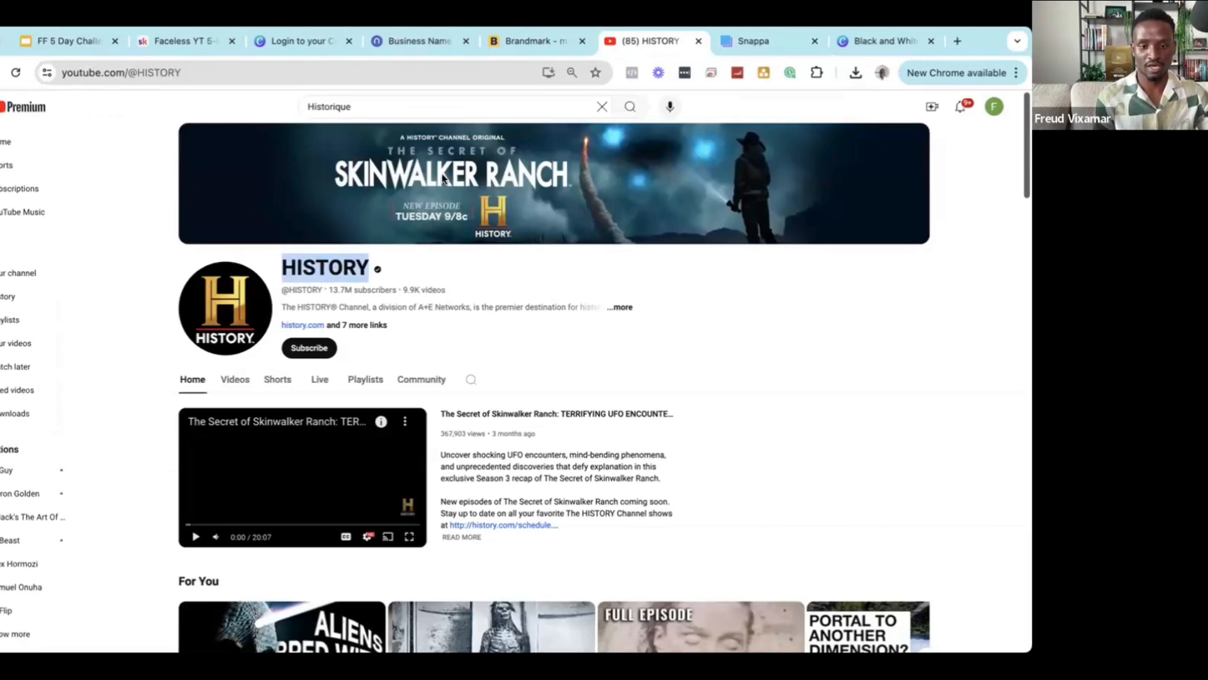
{"action": "left_click", "coordinate": [389, 278]}
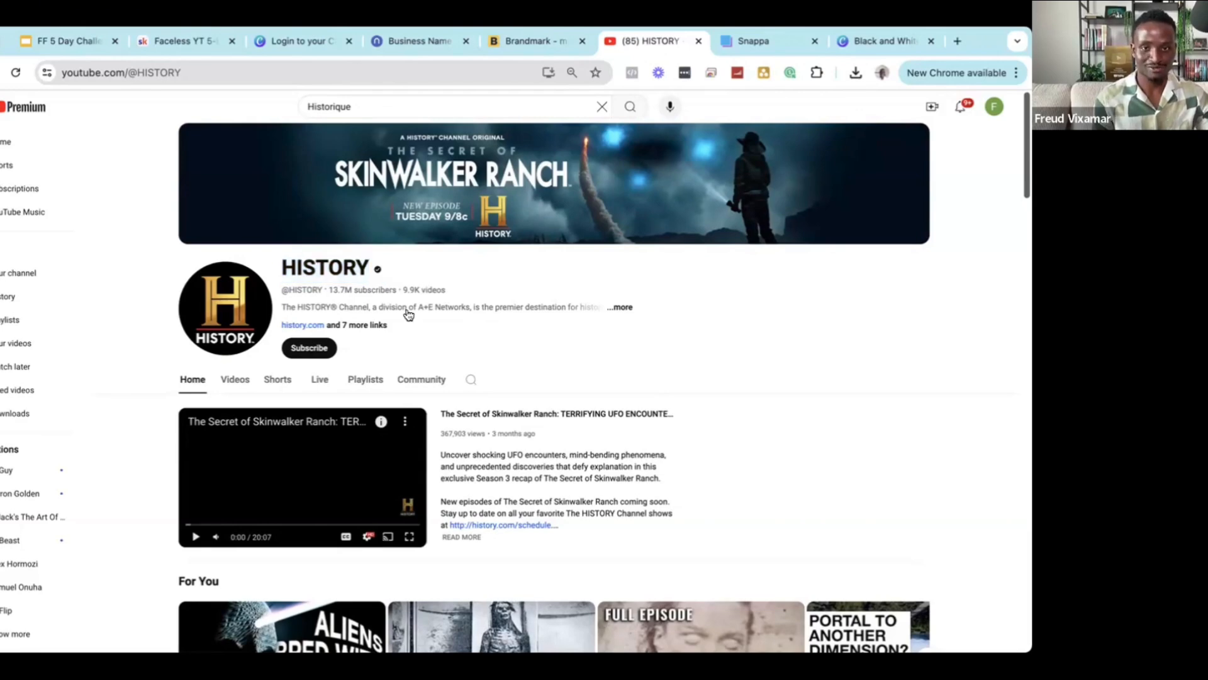
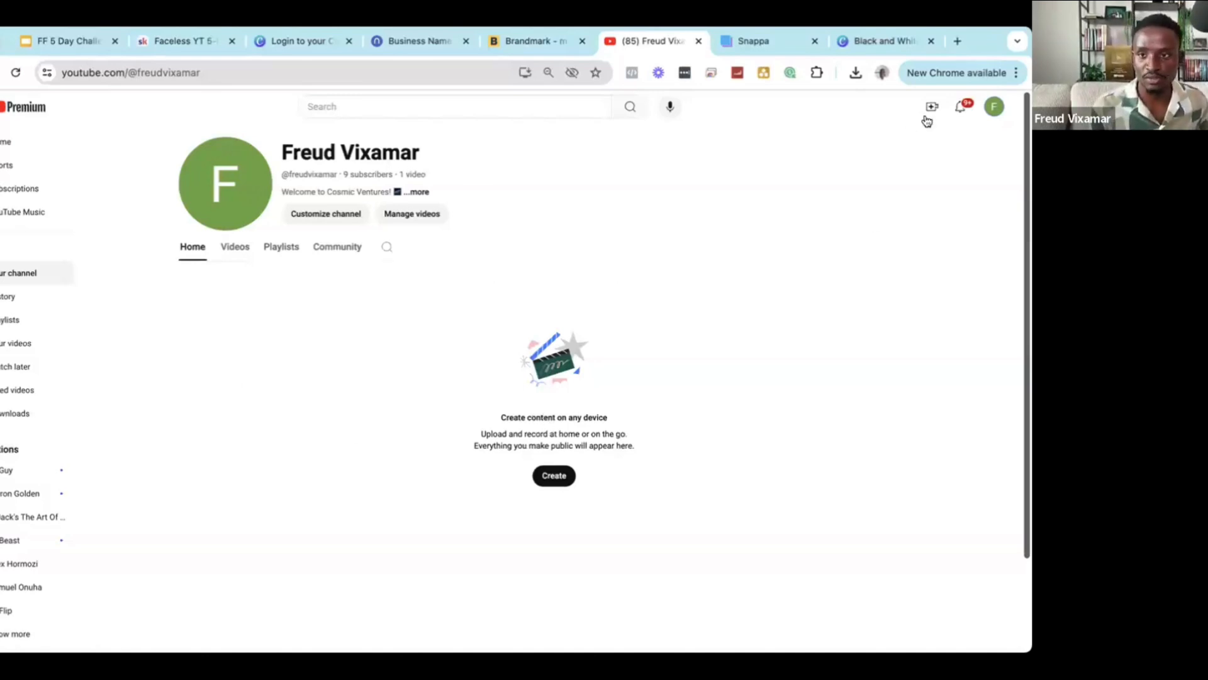
Check the account menu on the channel page, then select the first word of the channel name.
{"action": "left_click", "coordinate": [996, 109]}
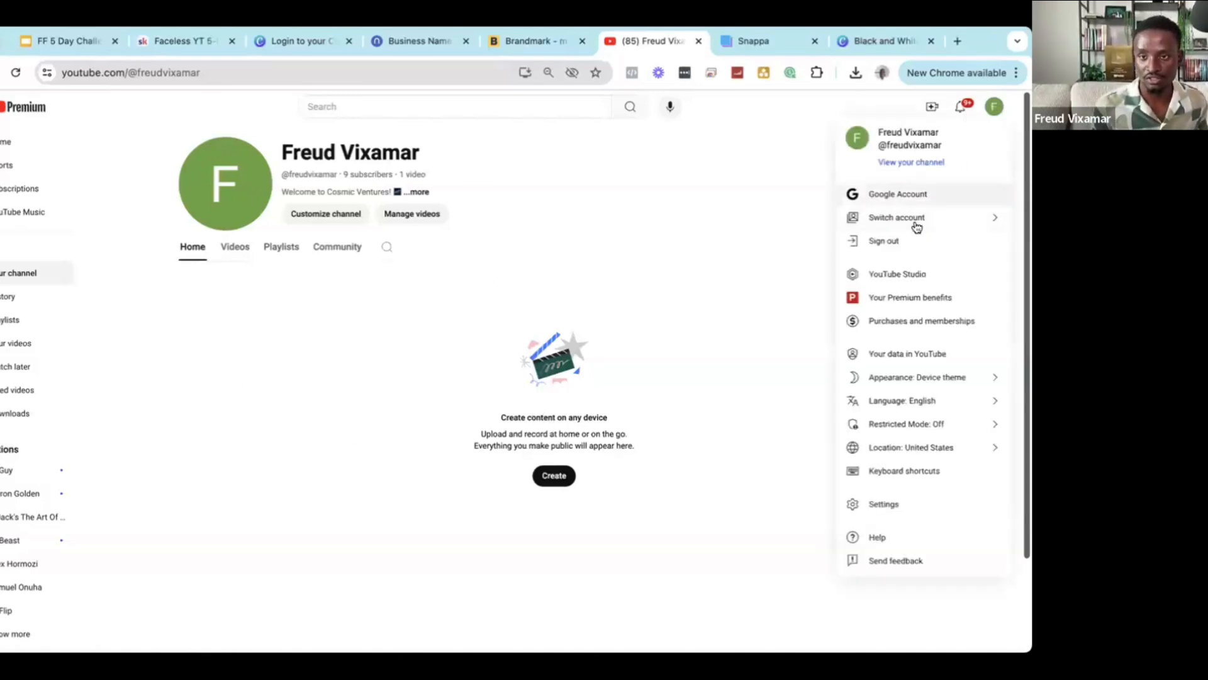
{"action": "left_click", "coordinate": [995, 110]}
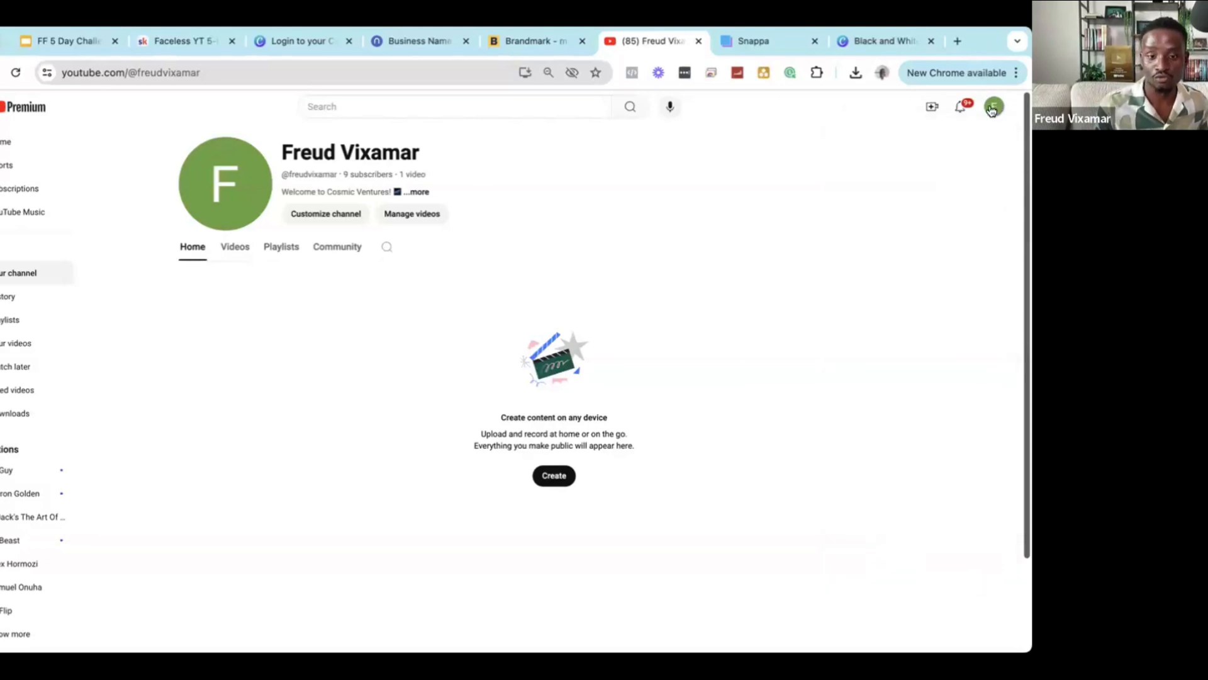
{"action": "left_click", "coordinate": [994, 109]}
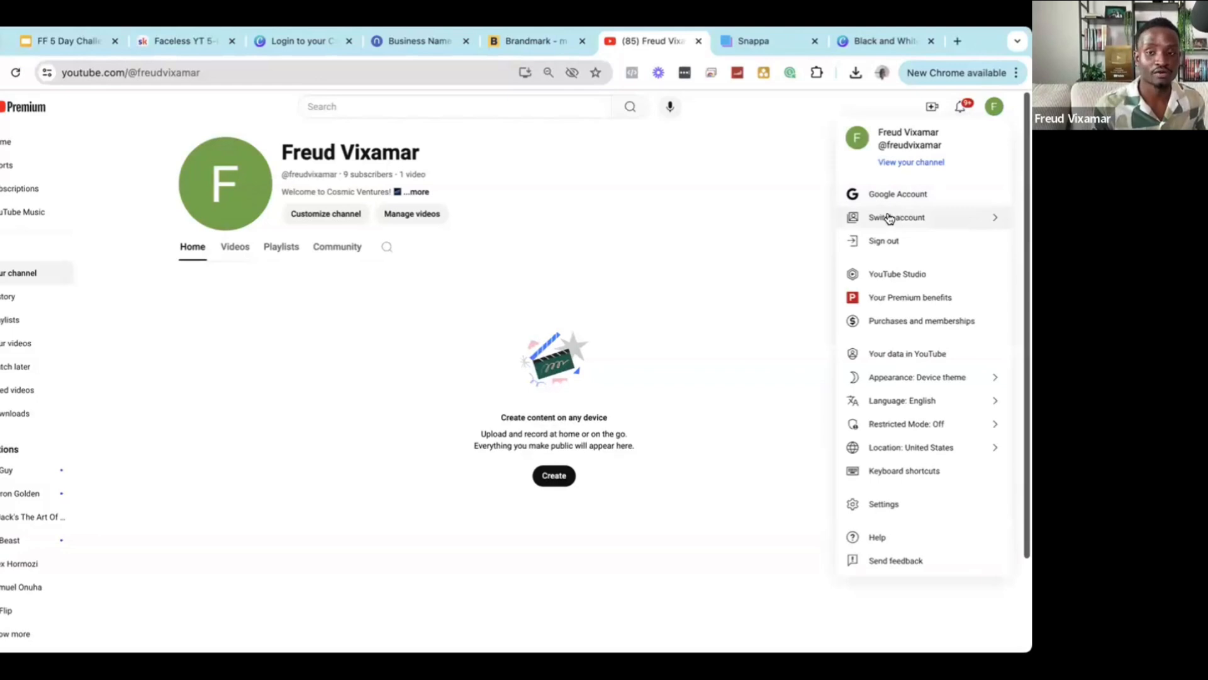
{"action": "left_click", "coordinate": [677, 243]}
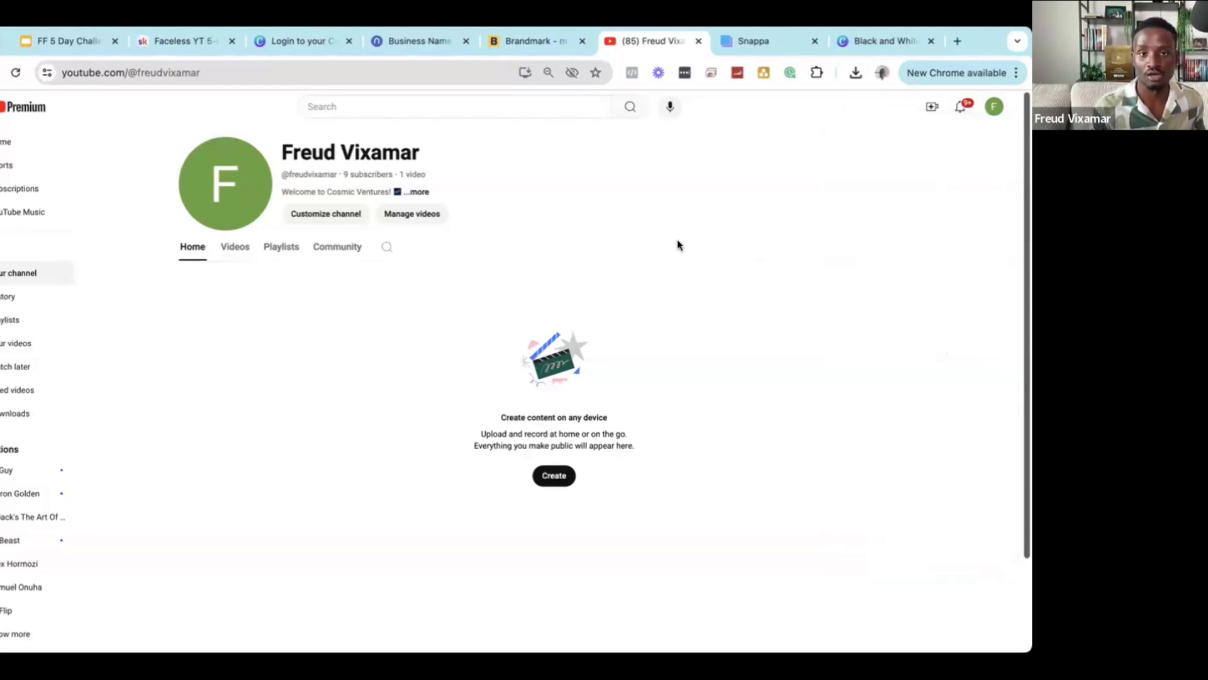
{"action": "left_click", "coordinate": [993, 111]}
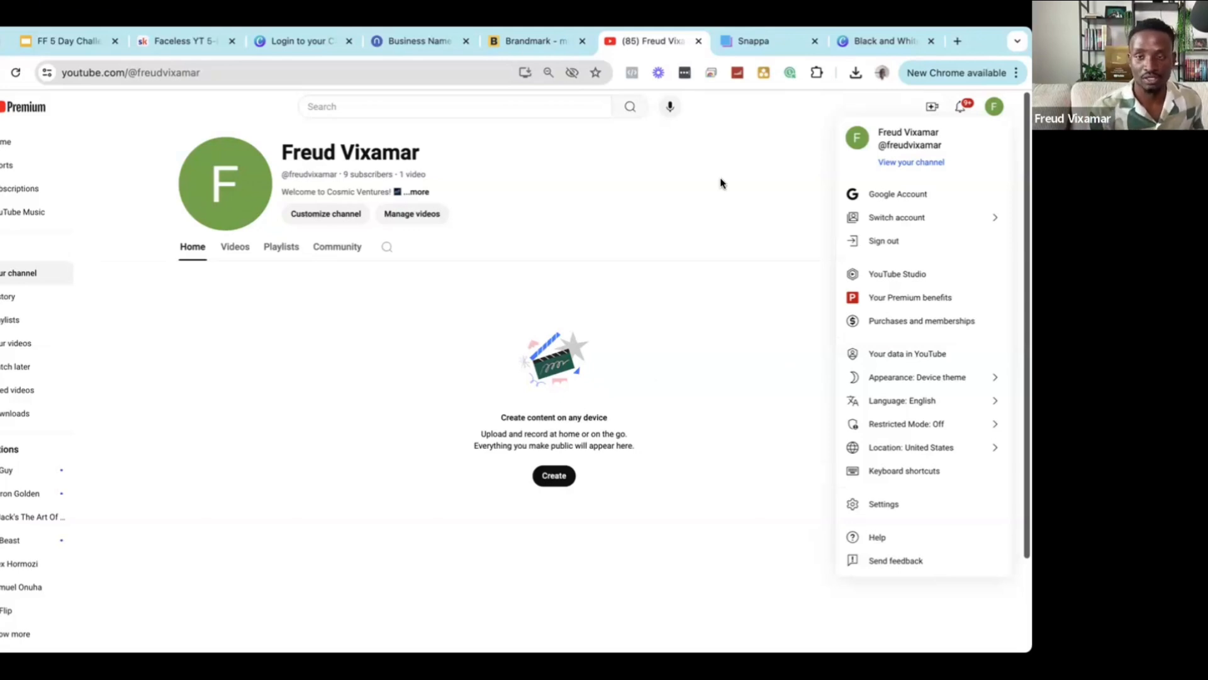
{"action": "left_click", "coordinate": [906, 161]}
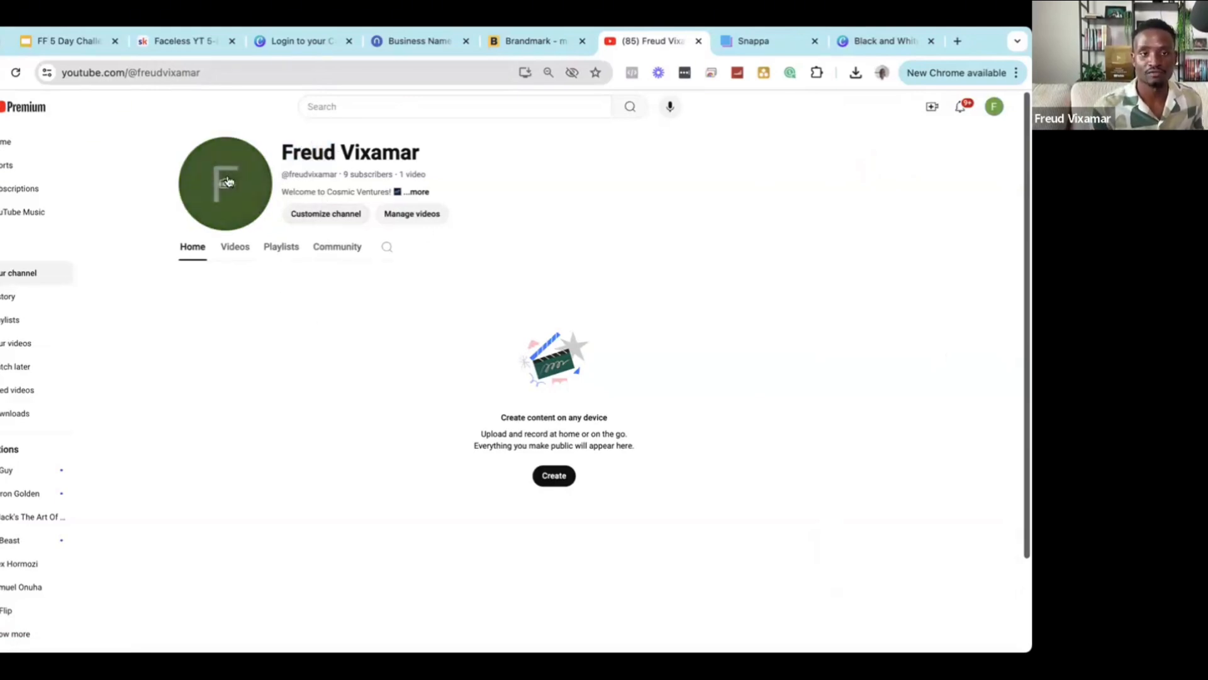
{"action": "double_click", "coordinate": [316, 153]}
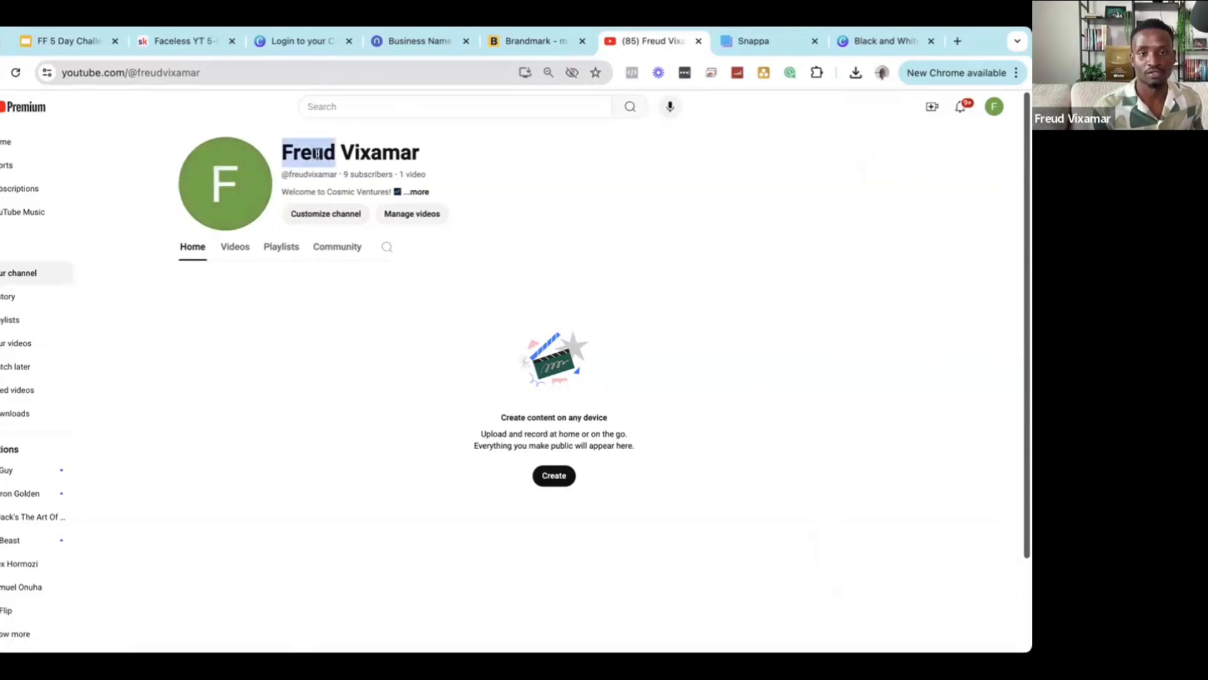
Set the gold Historique castle logo as the channel's profile picture under Branding.
{"action": "left_click", "coordinate": [327, 214]}
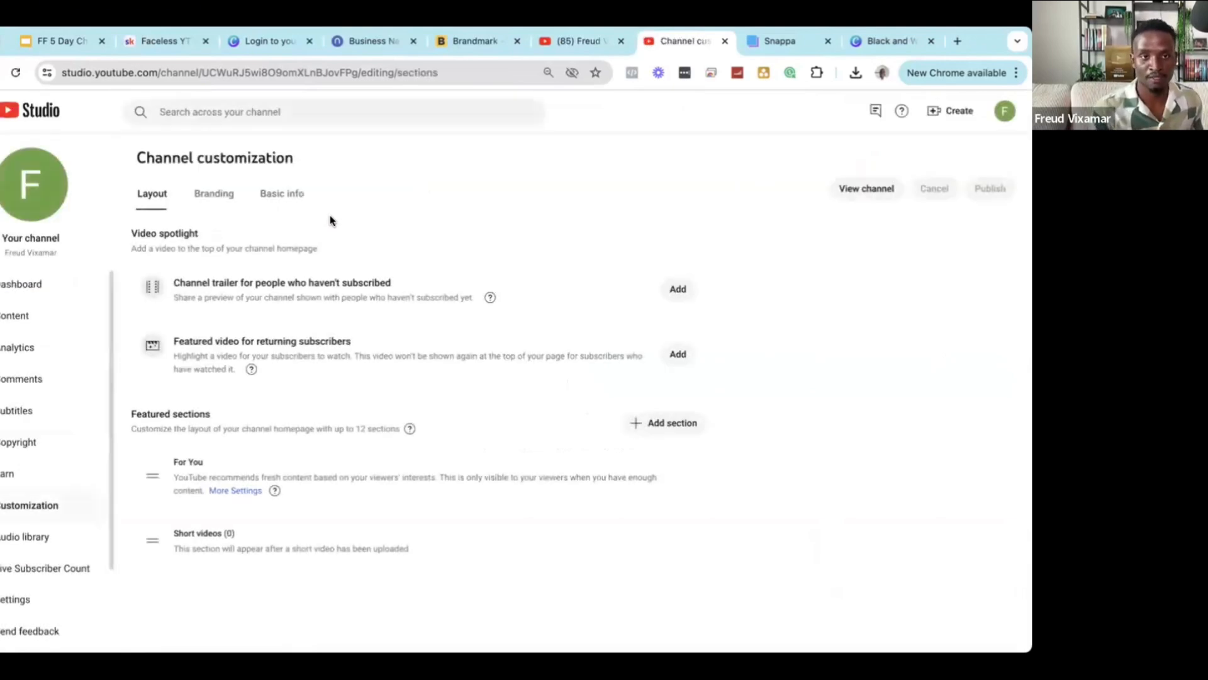
{"action": "left_click", "coordinate": [203, 200]}
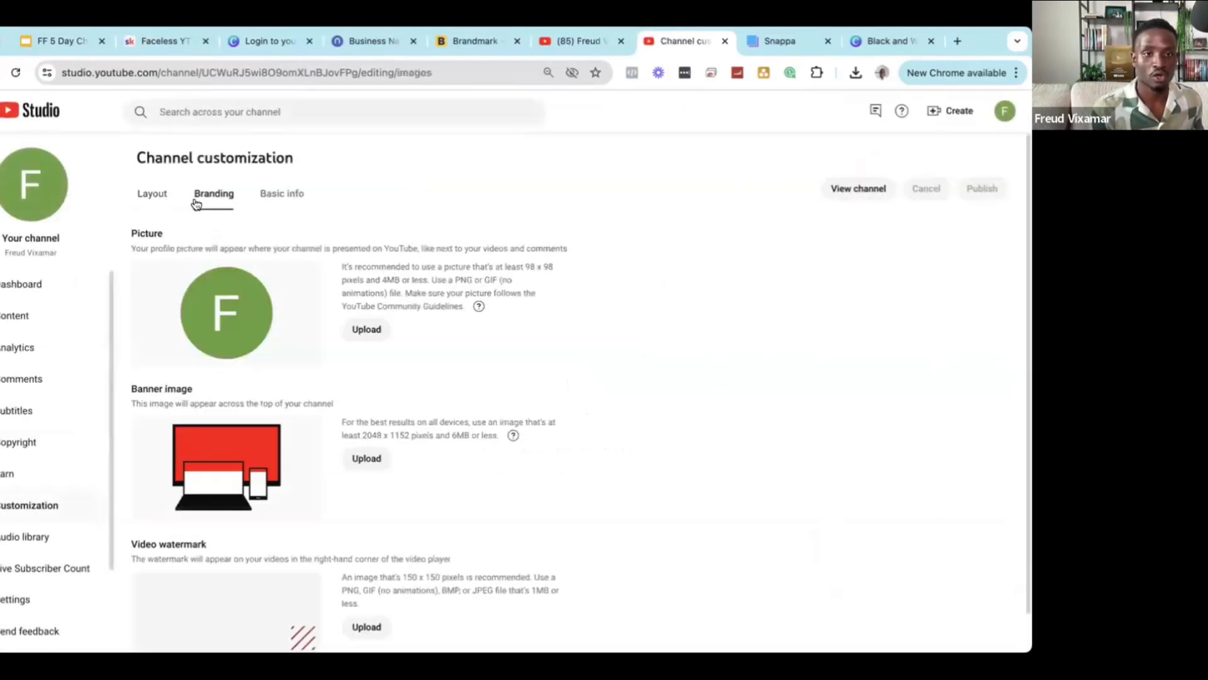
{"action": "left_click", "coordinate": [280, 195]}
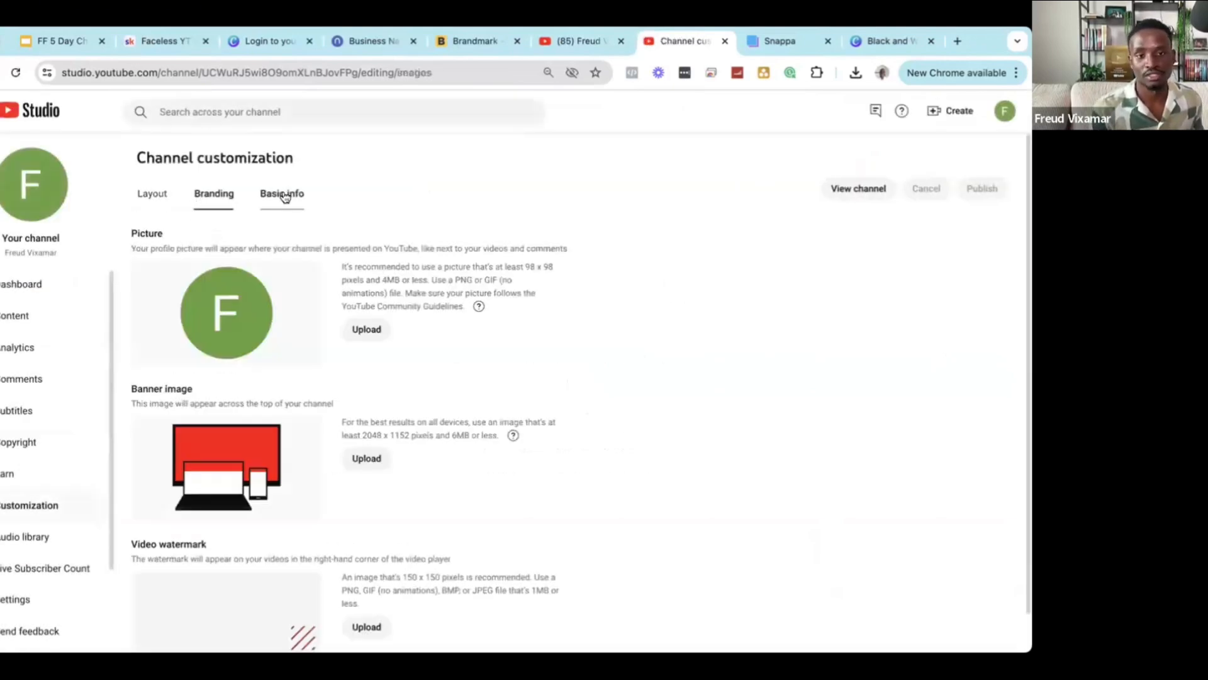
{"action": "left_click", "coordinate": [211, 192]}
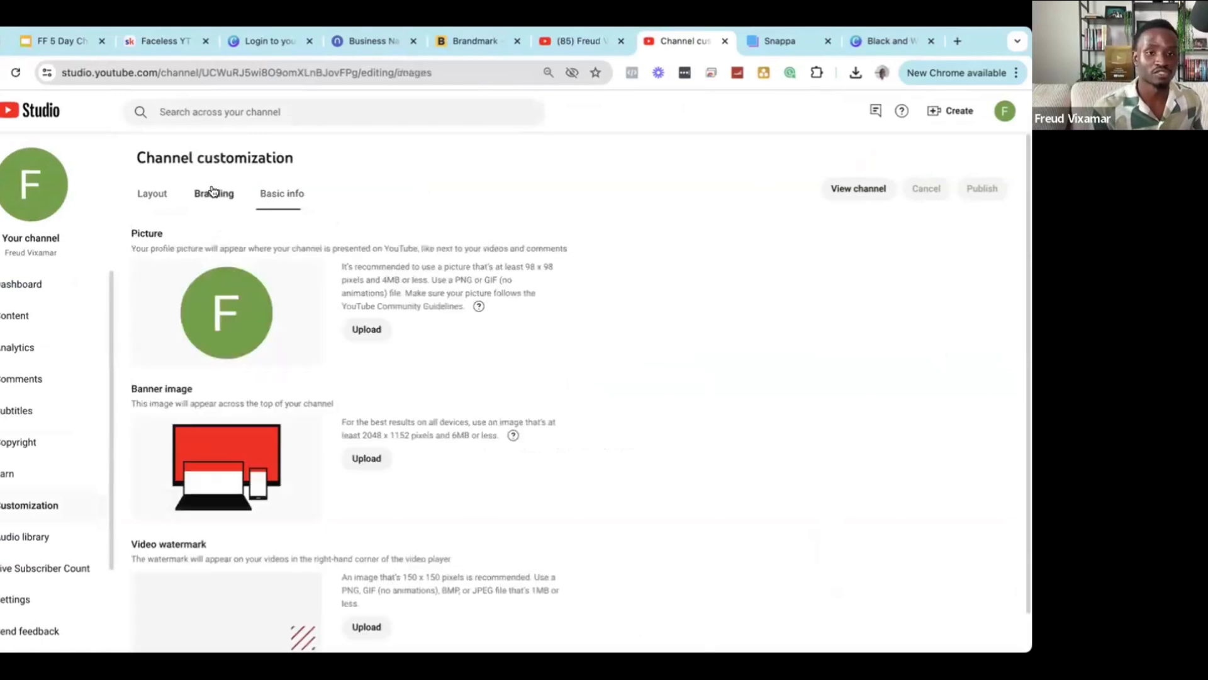
{"action": "left_click", "coordinate": [360, 338]}
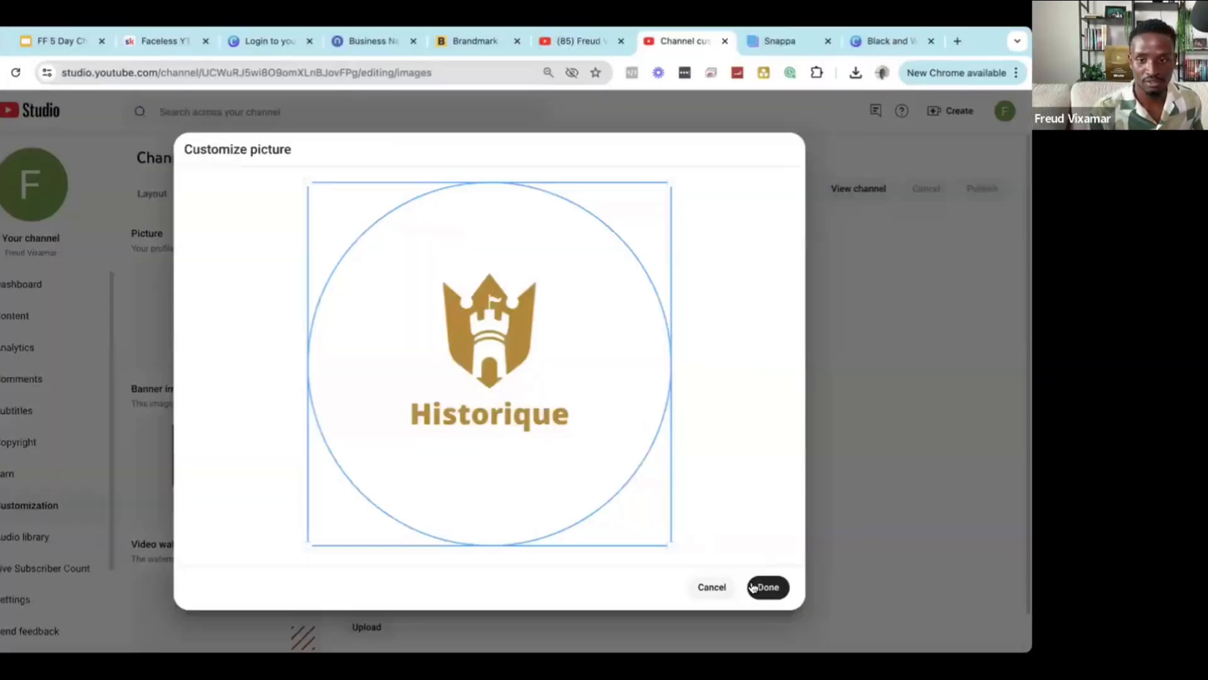
{"action": "left_click", "coordinate": [759, 585]}
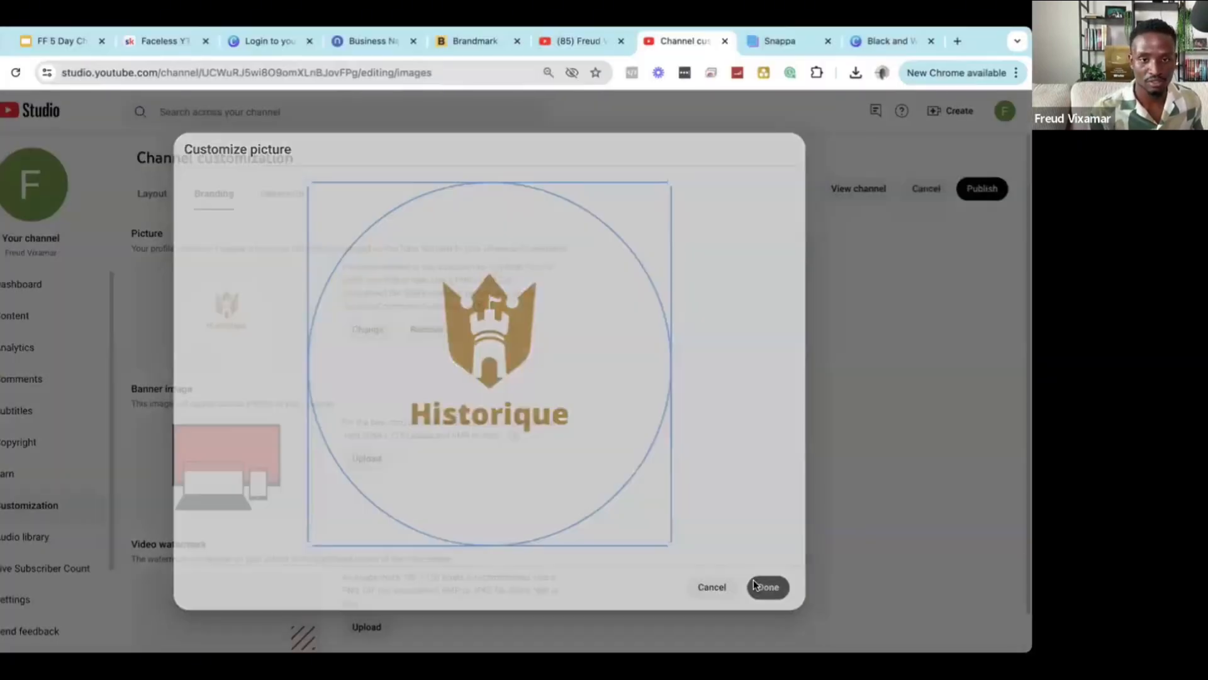
Download the Historique banner design from Snappa as a High-res PNG.
{"action": "left_click", "coordinate": [367, 460]}
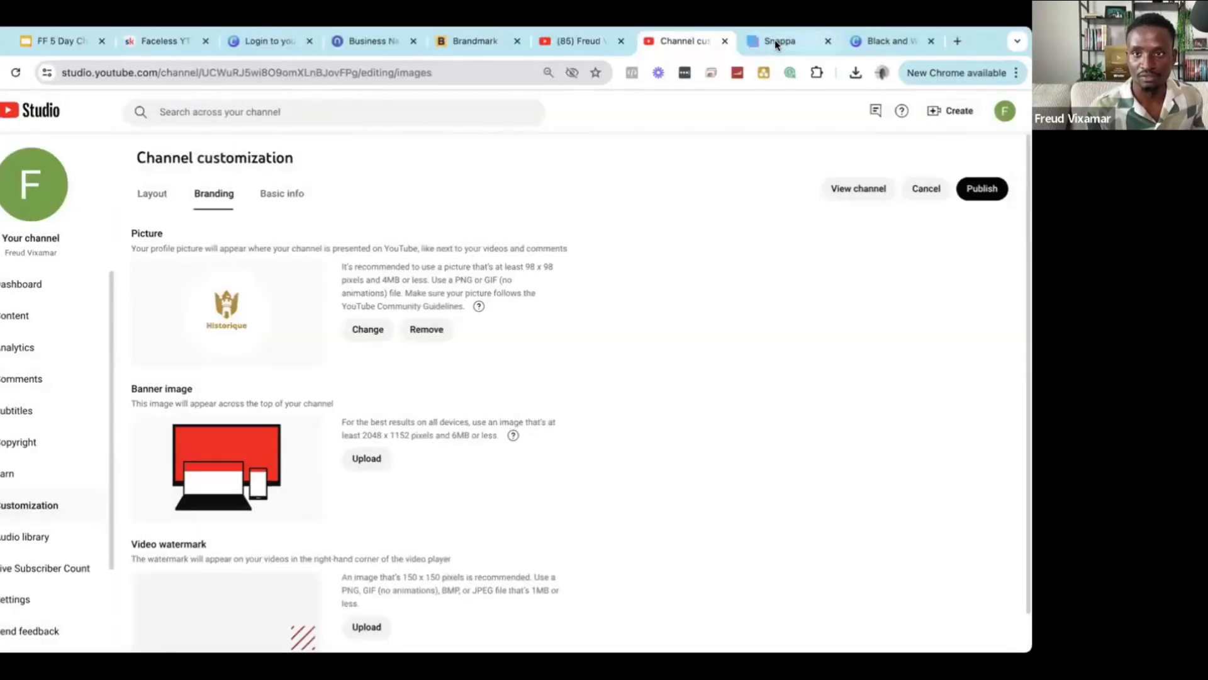
{"action": "left_click", "coordinate": [778, 41]}
{"action": "left_click", "coordinate": [993, 150]}
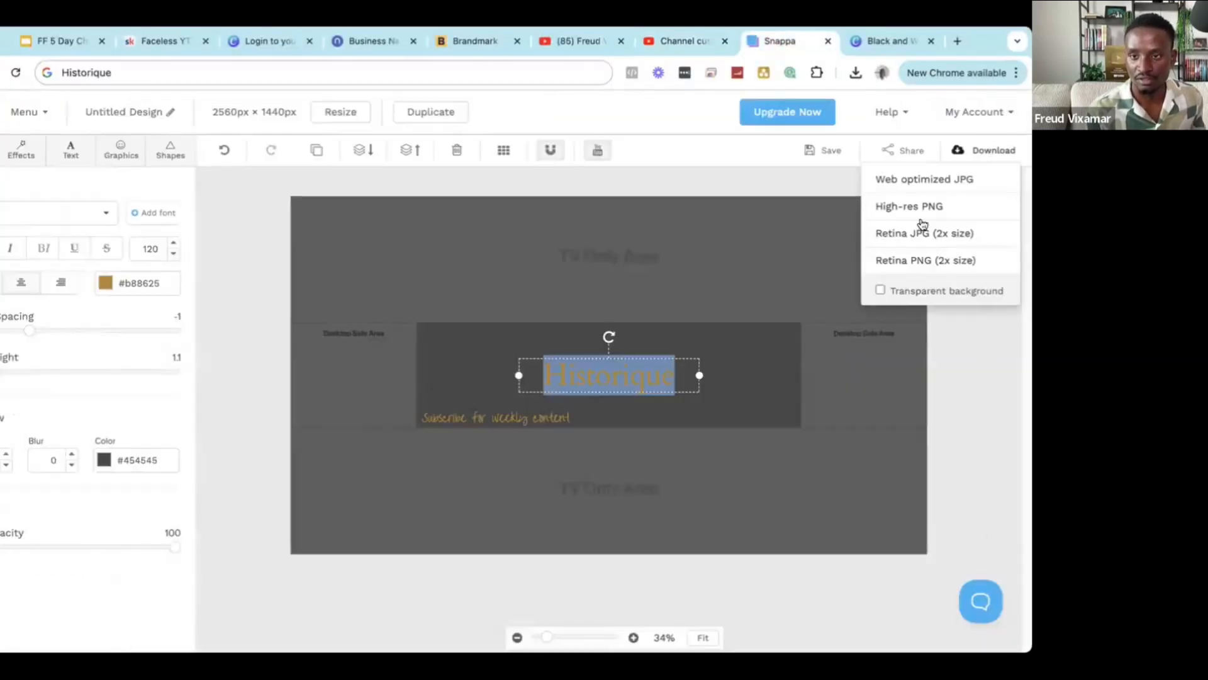
{"action": "left_click", "coordinate": [929, 205]}
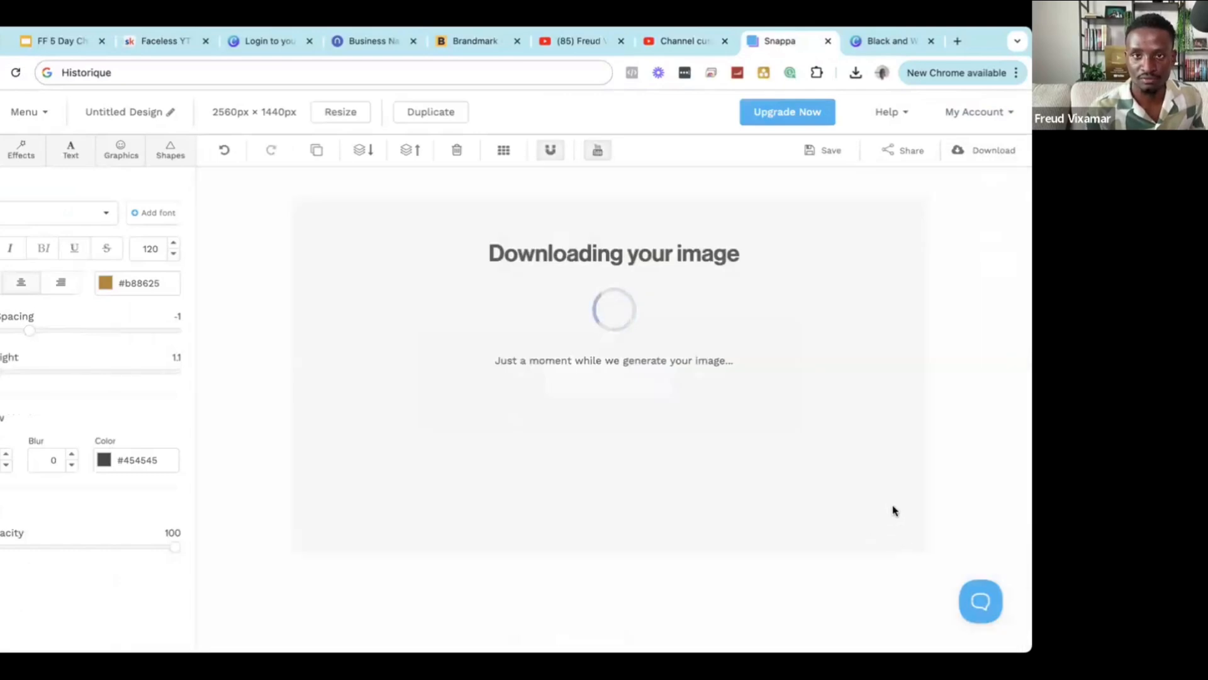
Upload the downloaded dark Historique banner file as the channel banner image.
{"action": "left_click", "coordinate": [683, 41]}
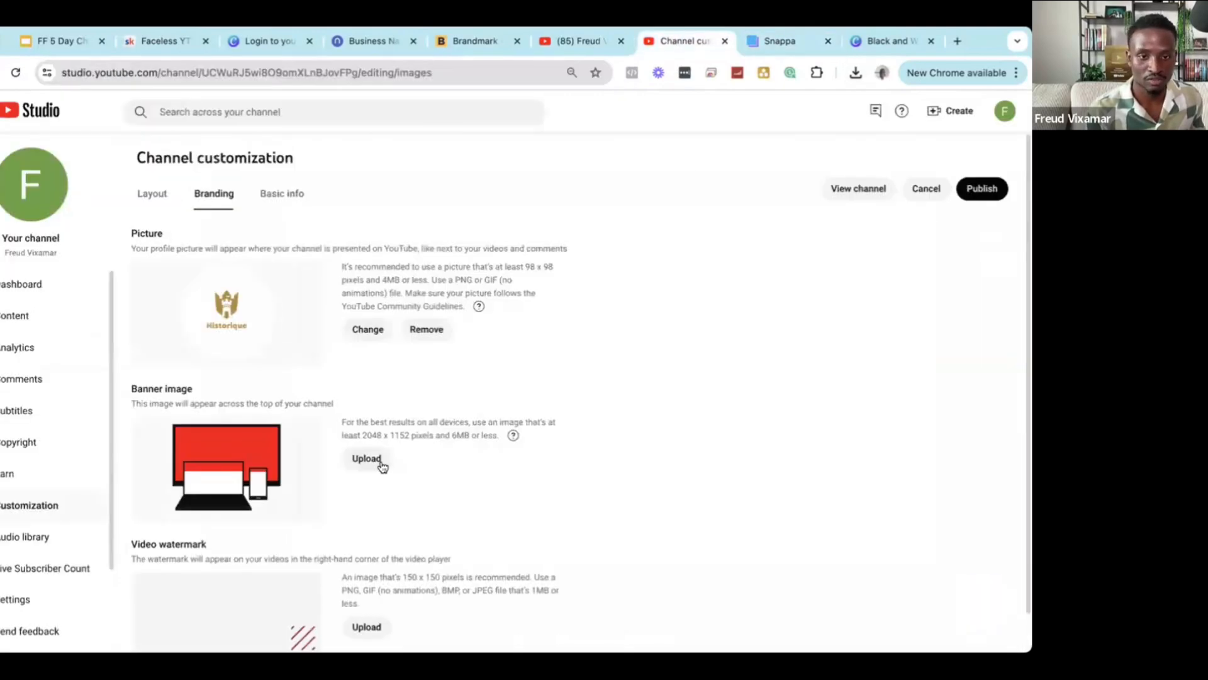
{"action": "left_click", "coordinate": [380, 463]}
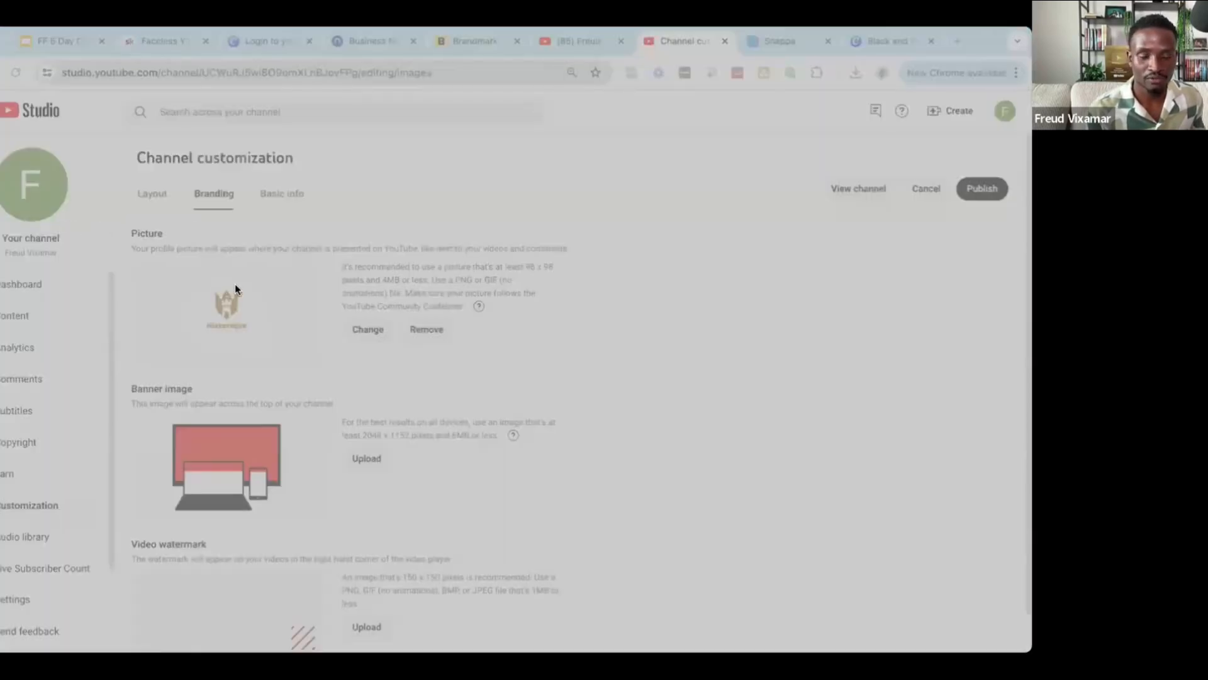
{"action": "left_click", "coordinate": [739, 569]}
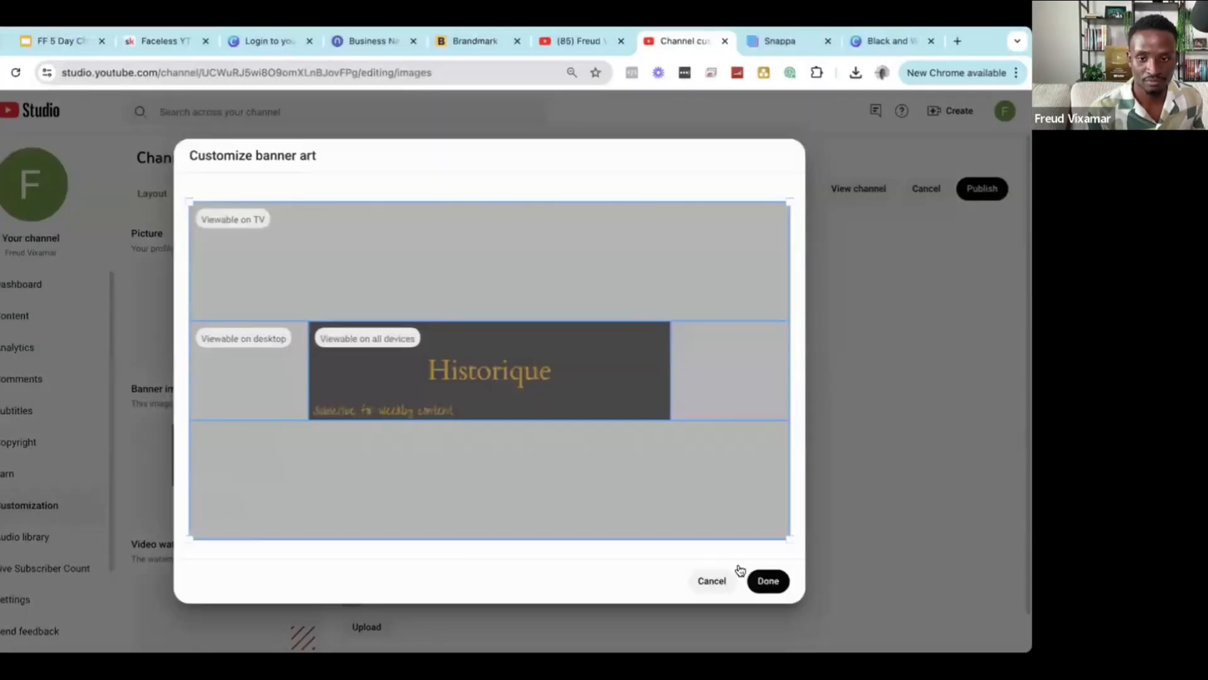
{"action": "left_click", "coordinate": [767, 579]}
{"action": "scroll", "coordinate": [593, 486], "scroll_direction": "down", "scroll_amount": 1}
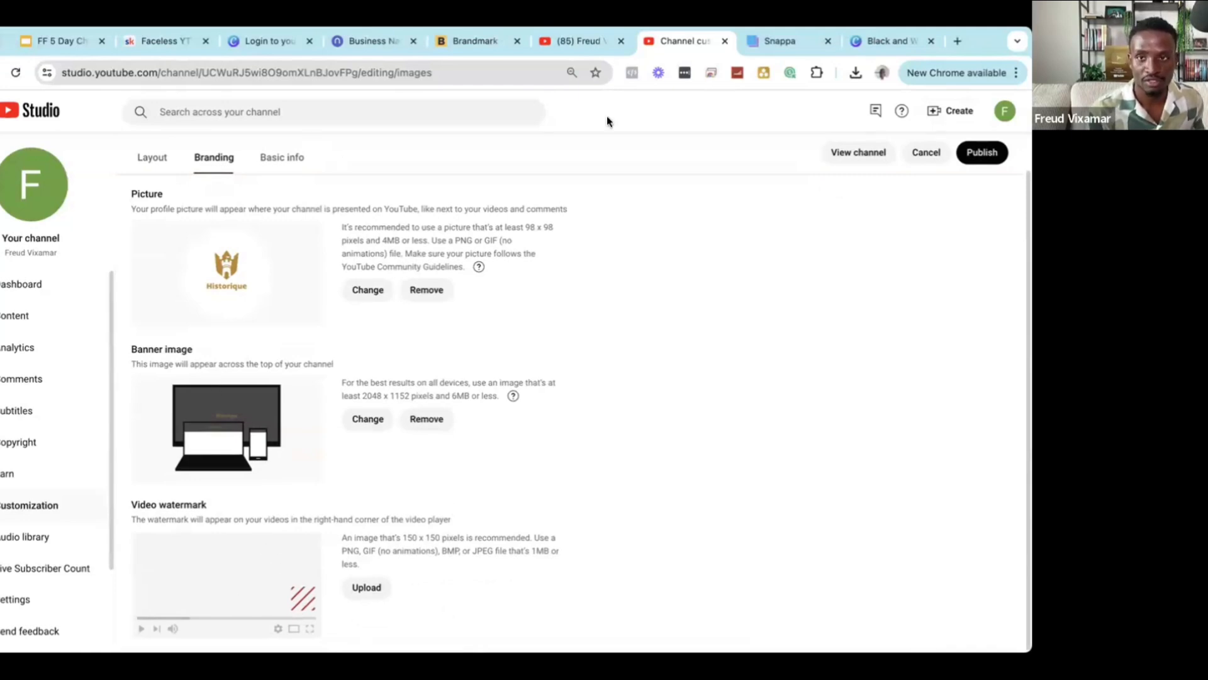
Remove the Historique logo's background in remove.bg and download the 500 × 500 px cutout.
{"action": "left_click", "coordinate": [958, 42]}
{"action": "type", "text": "remove.bg/upload"}
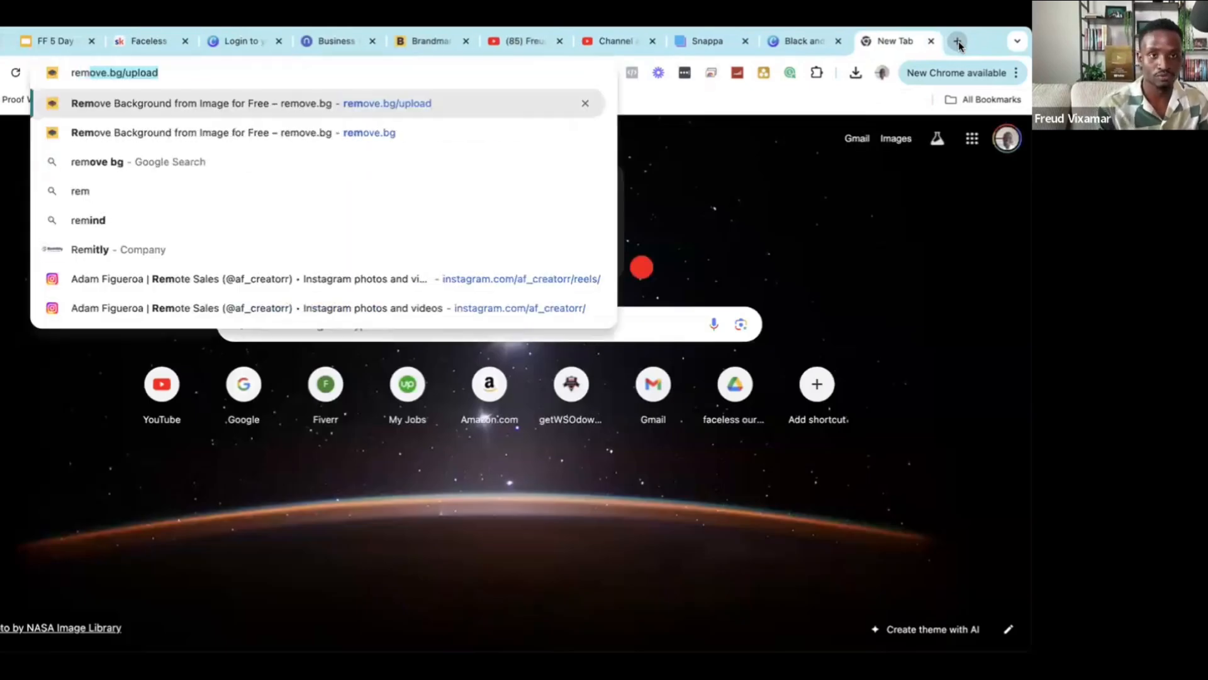
{"action": "left_click", "coordinate": [278, 131]}
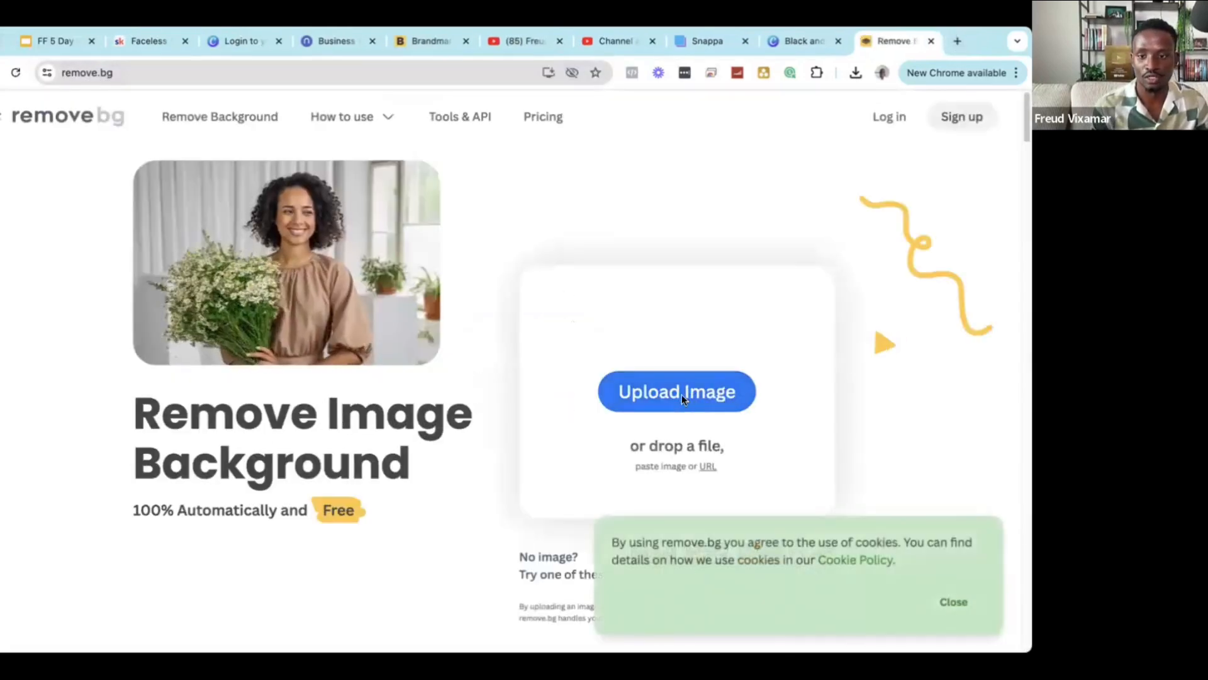
{"action": "left_click", "coordinate": [489, 344]}
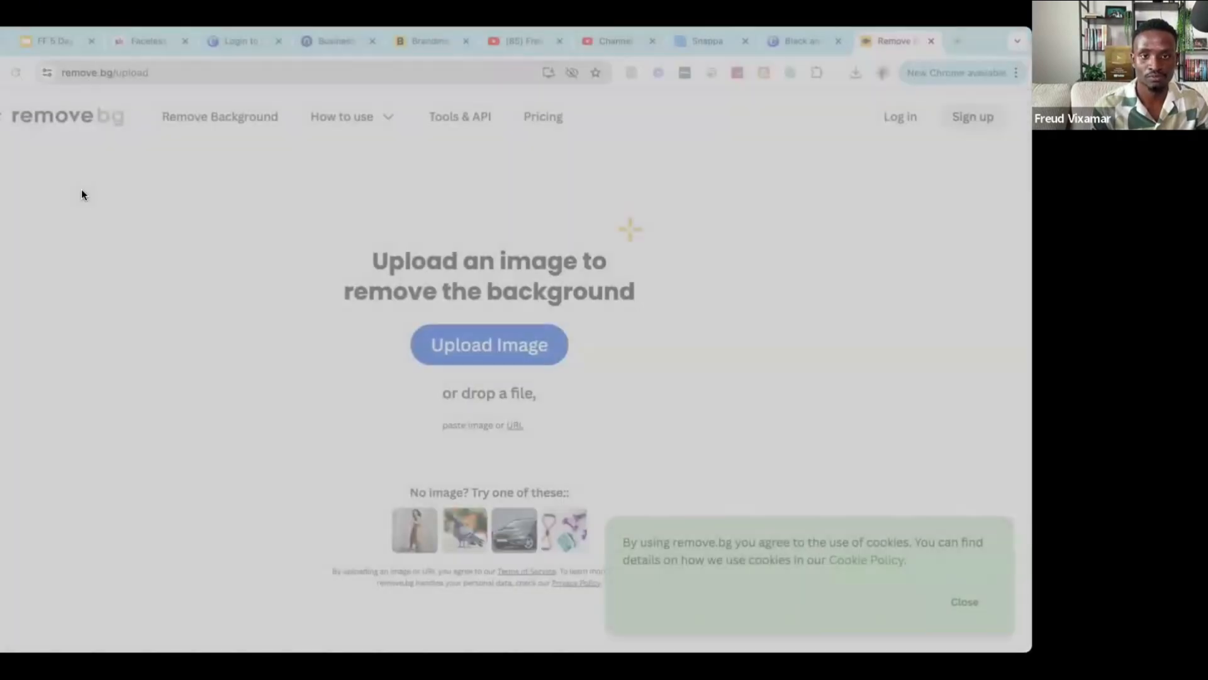
{"action": "double_click", "coordinate": [310, 288]}
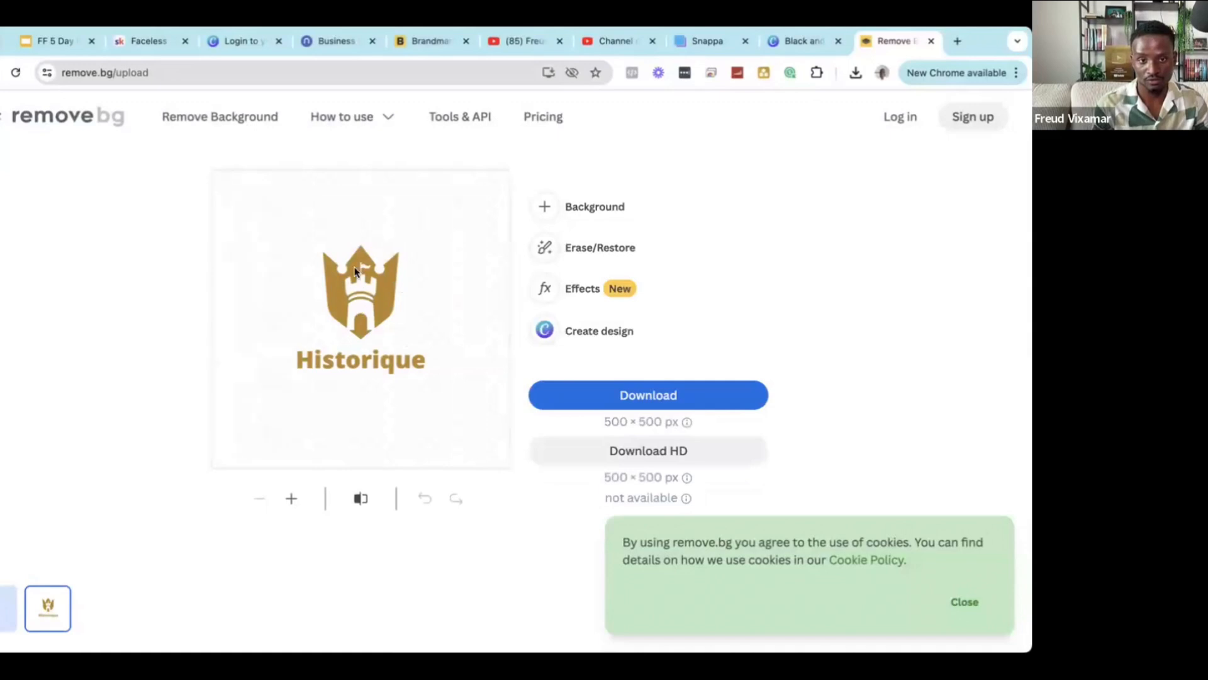
{"action": "left_click", "coordinate": [650, 397]}
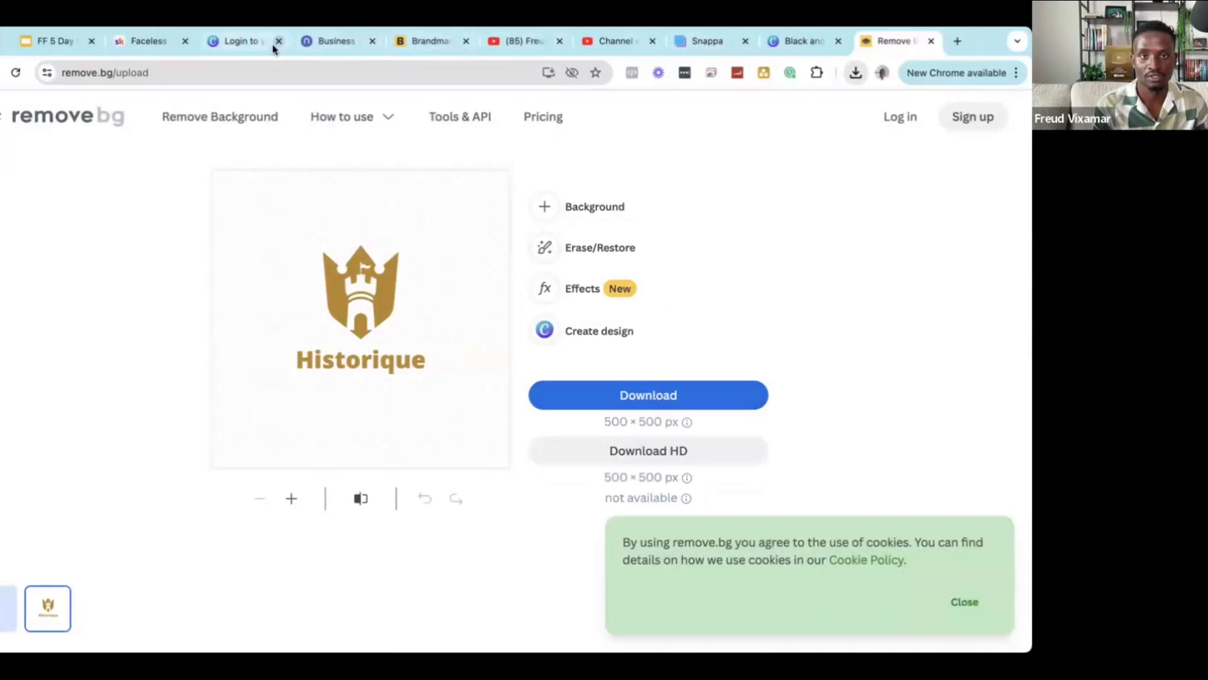
{"action": "left_click", "coordinate": [626, 44]}
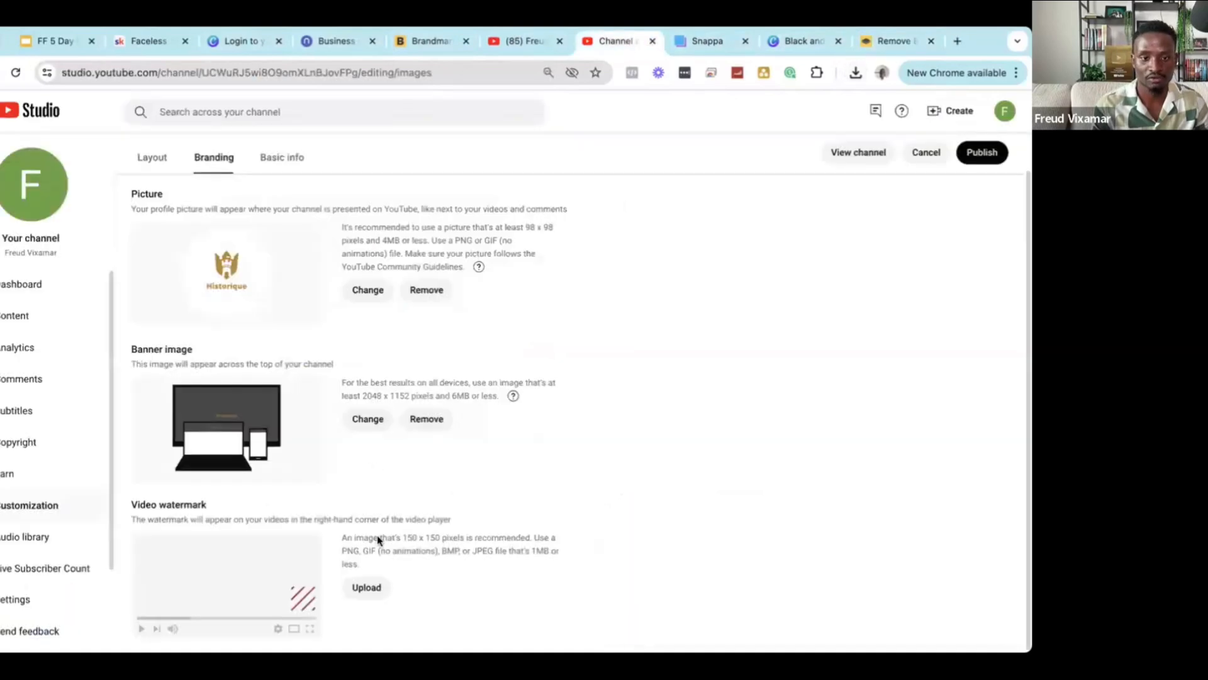
Add the background-free Historique logo as the watermark for the entire video and publish.
{"action": "left_click", "coordinate": [367, 587]}
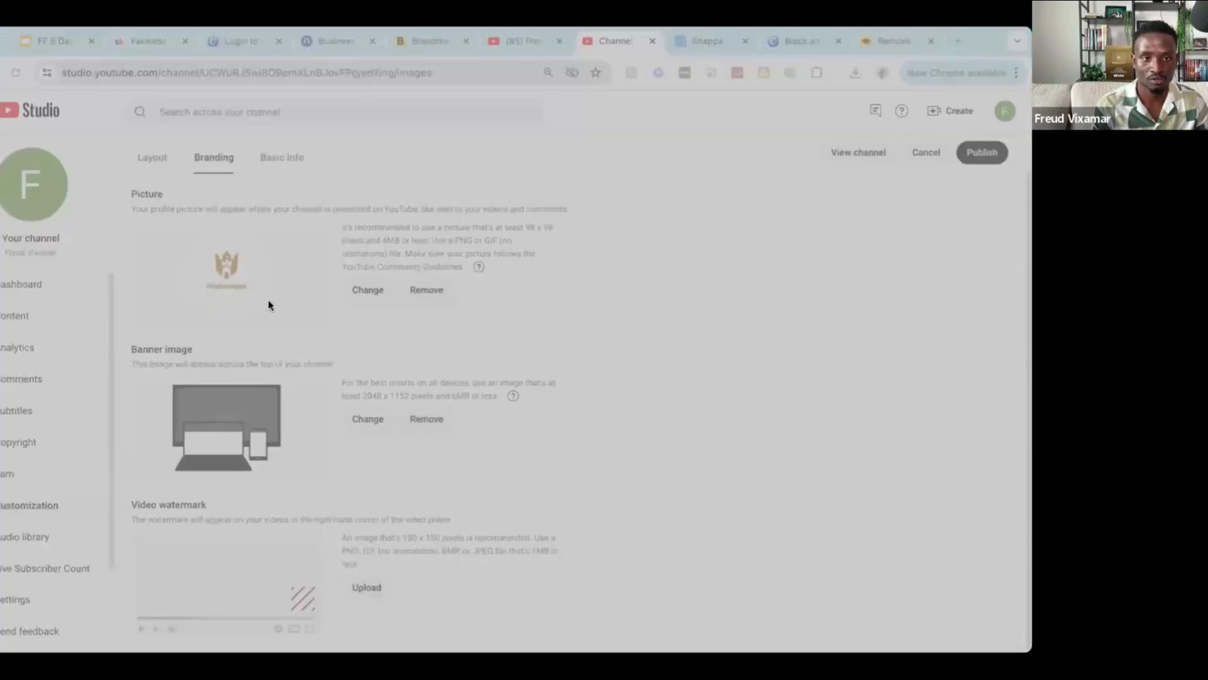
{"action": "double_click", "coordinate": [169, 195]}
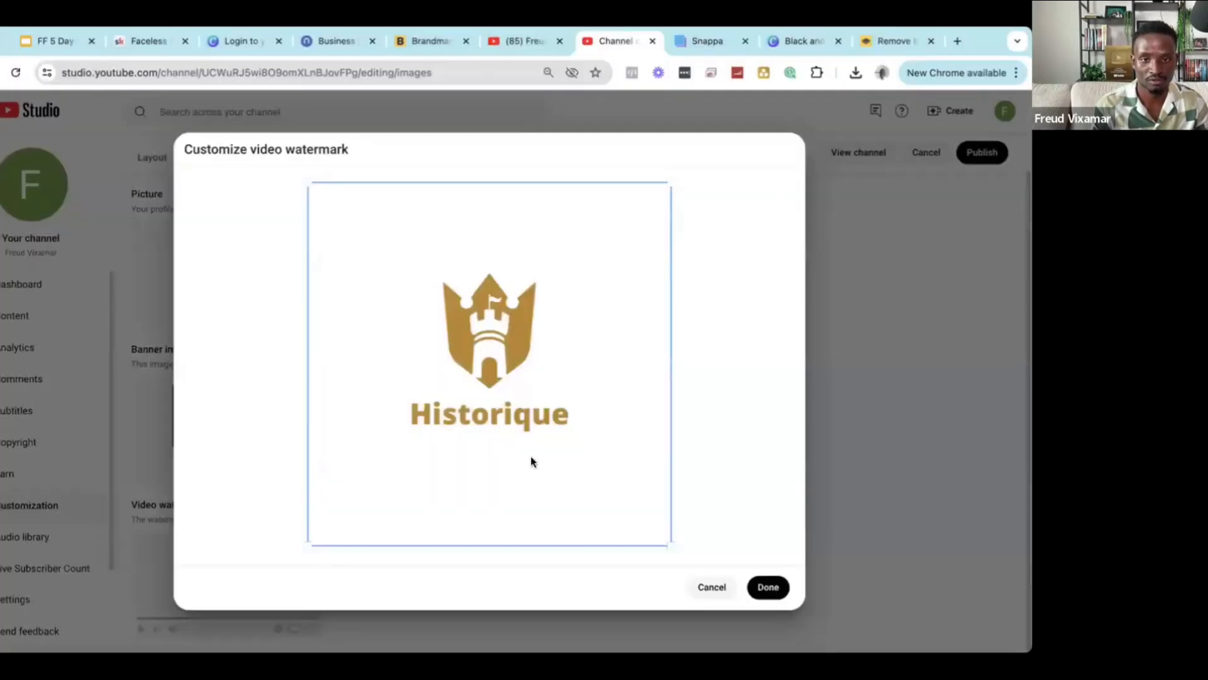
{"action": "left_click", "coordinate": [768, 587]}
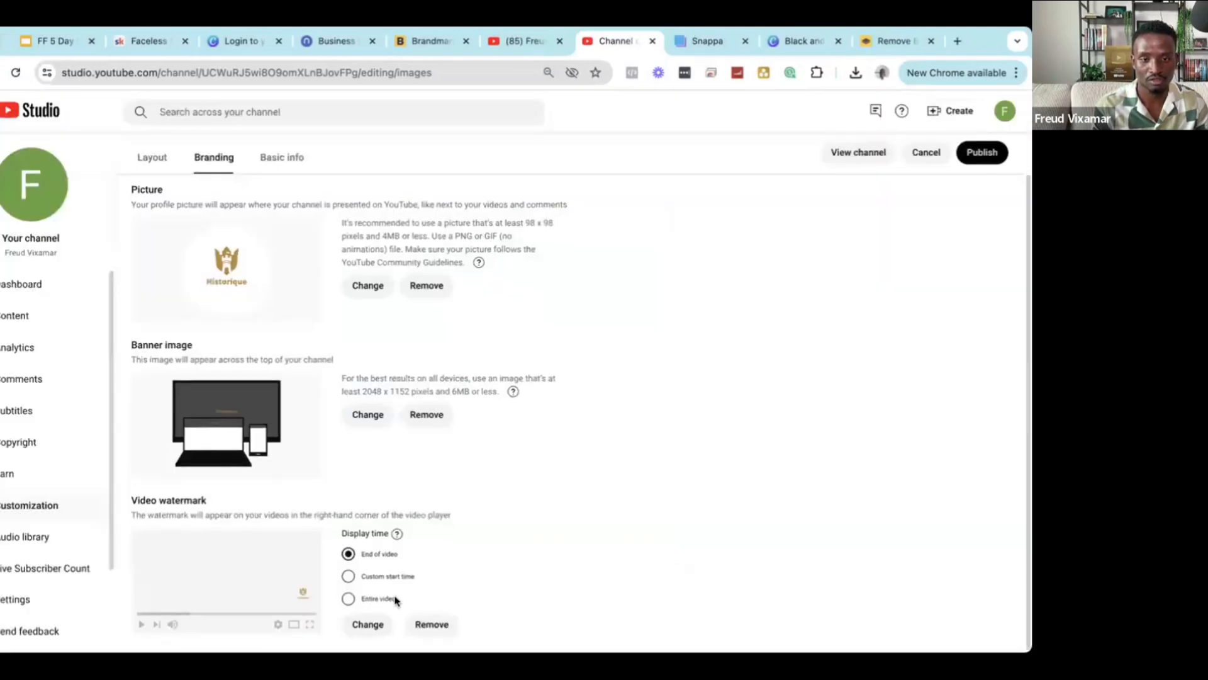
{"action": "left_click", "coordinate": [374, 601]}
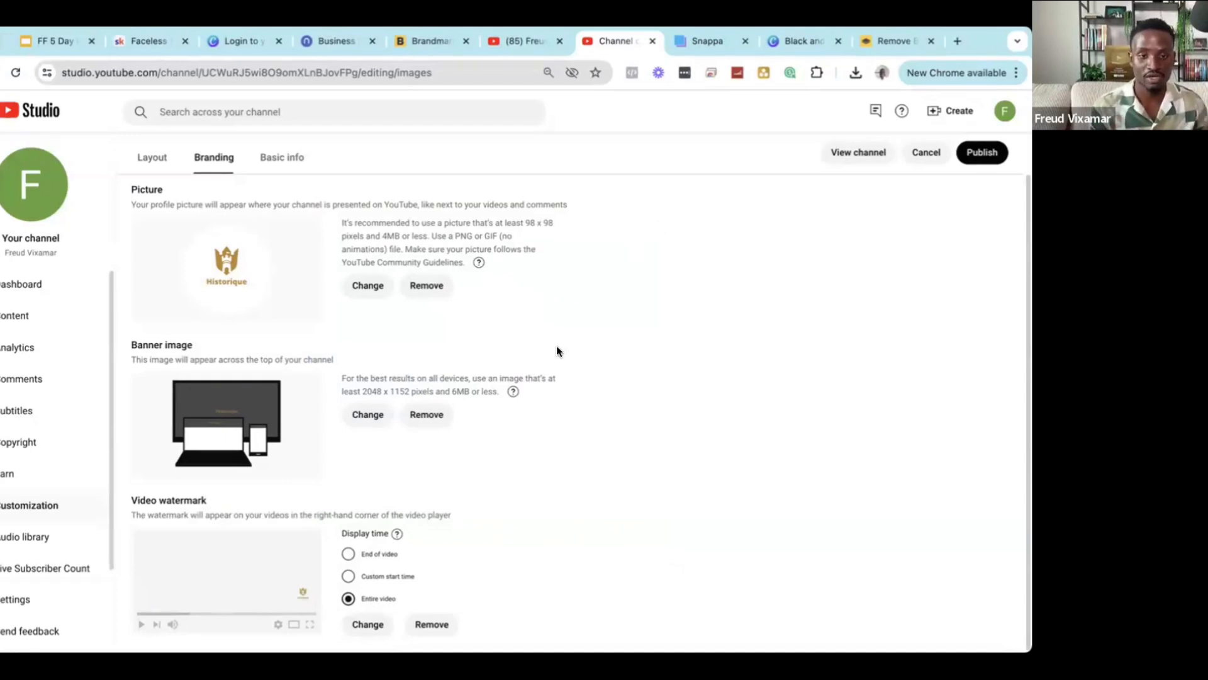
{"action": "left_click", "coordinate": [981, 154]}
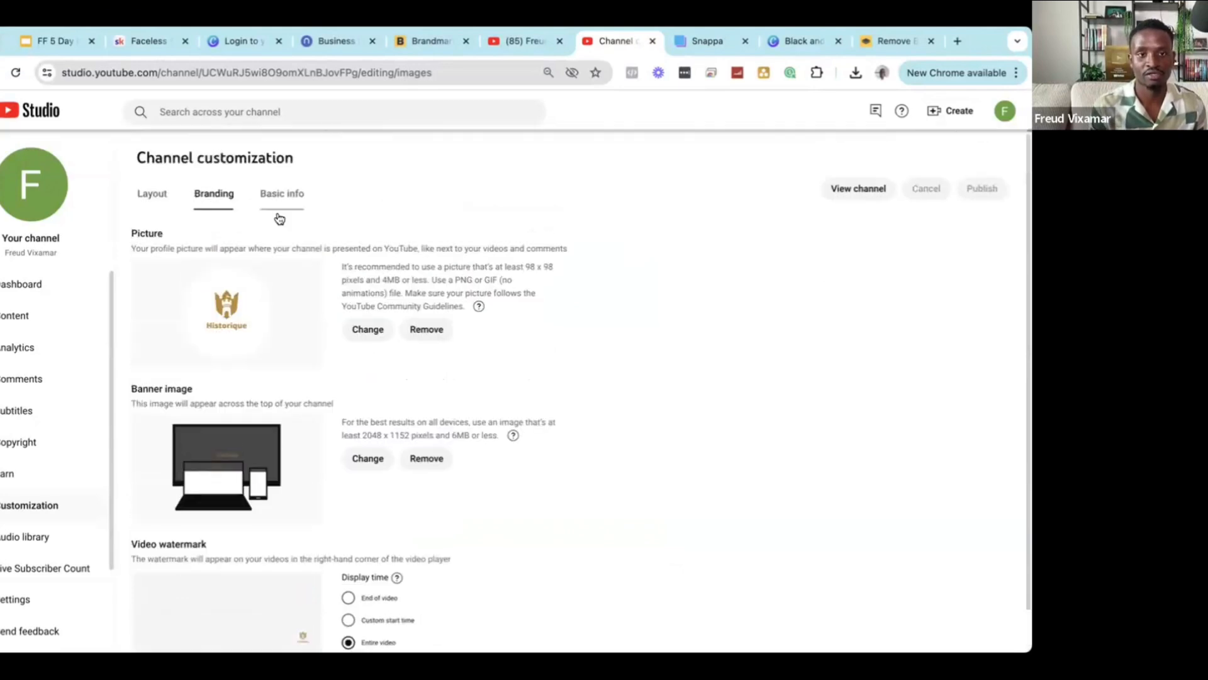
Replace the channel name in Basic info with 'Hostorique'.
{"action": "left_click", "coordinate": [281, 200]}
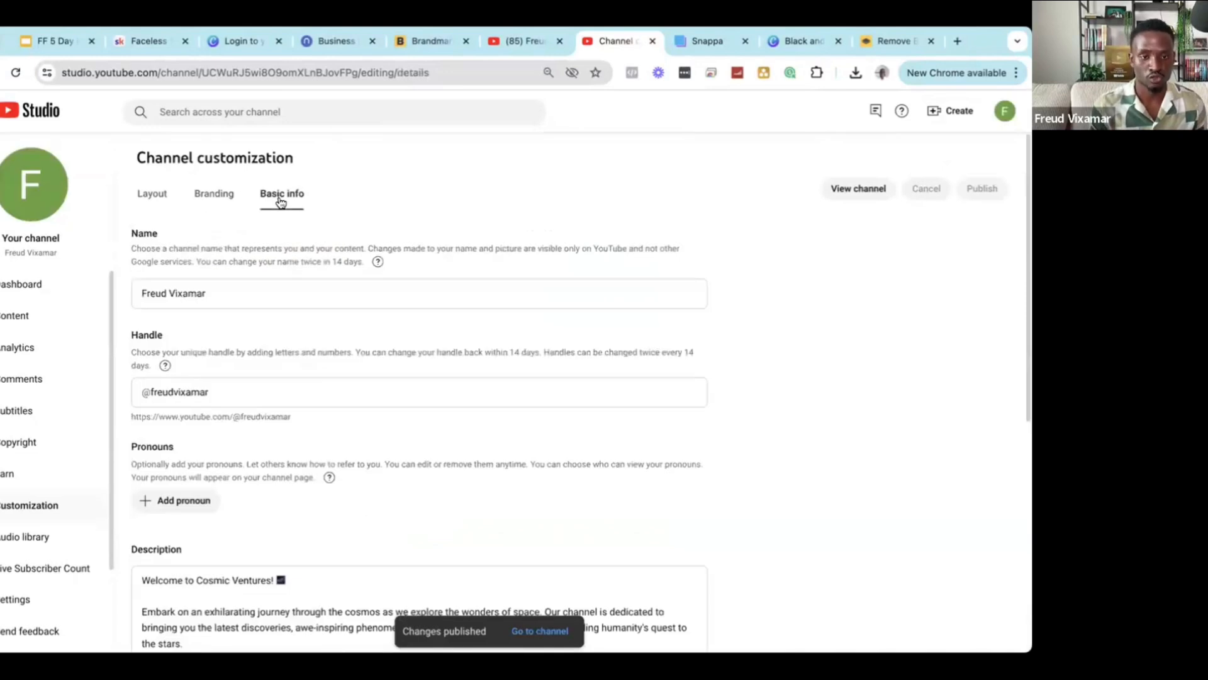
{"action": "left_click", "coordinate": [234, 286]}
{"action": "key", "text": "ctrl+a"}
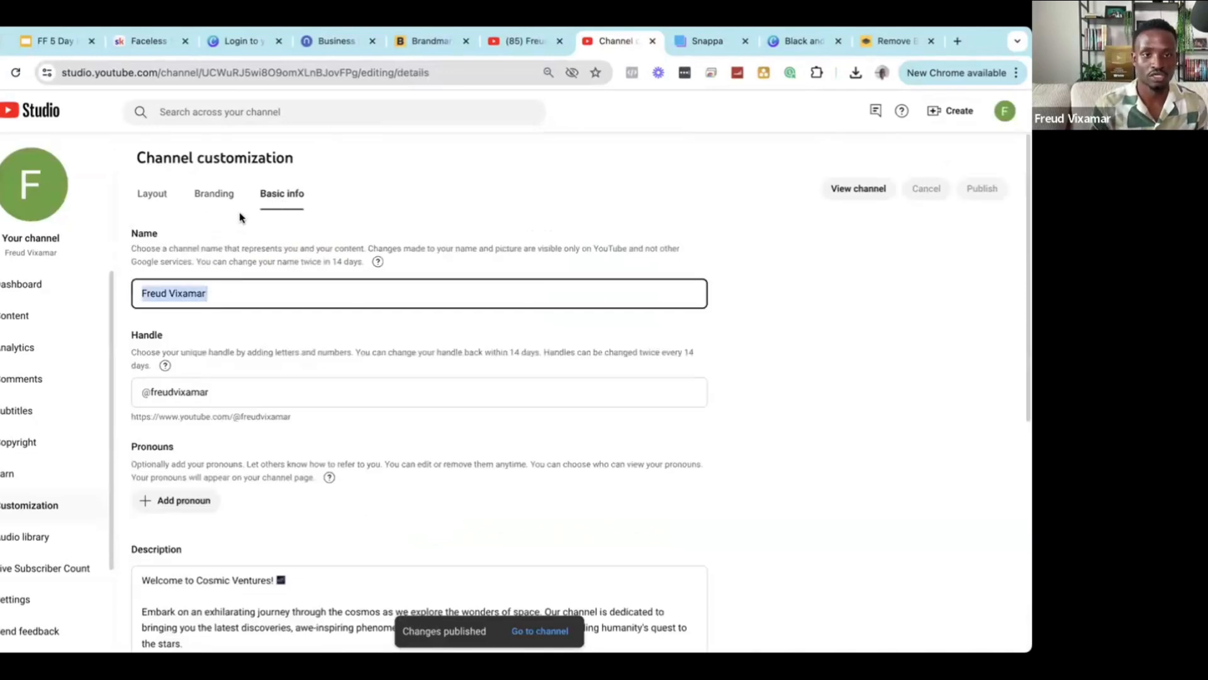
{"action": "type", "text": "Host"}
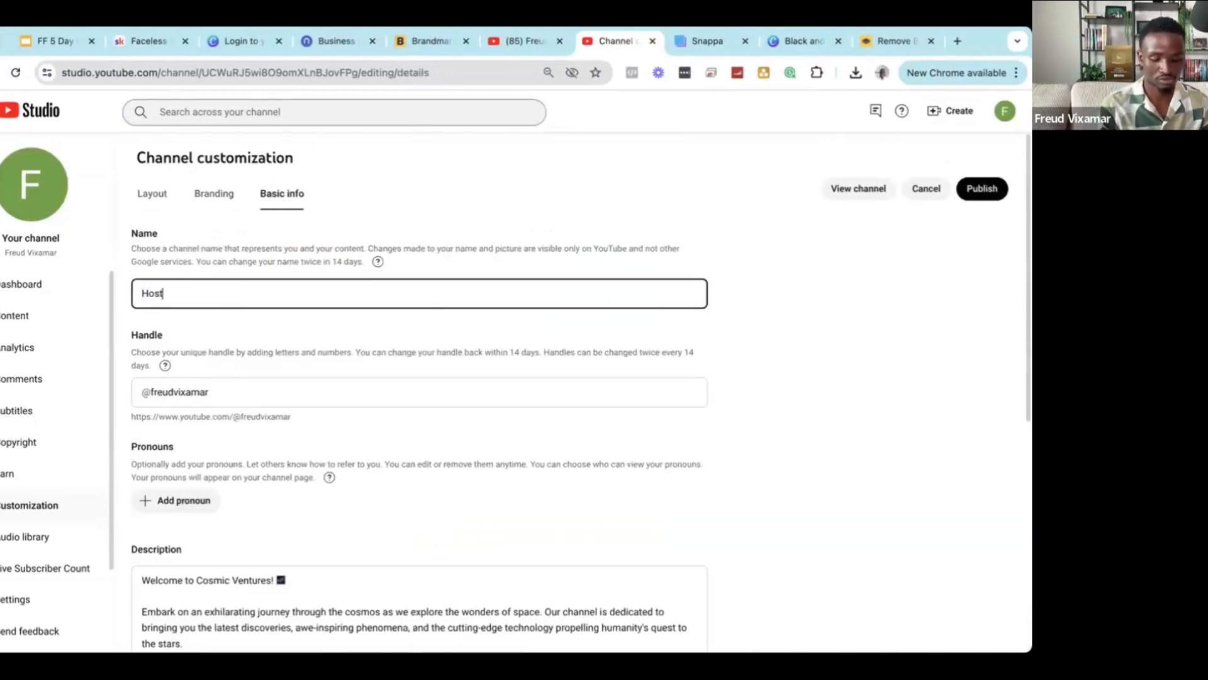
{"action": "type", "text": "orique"}
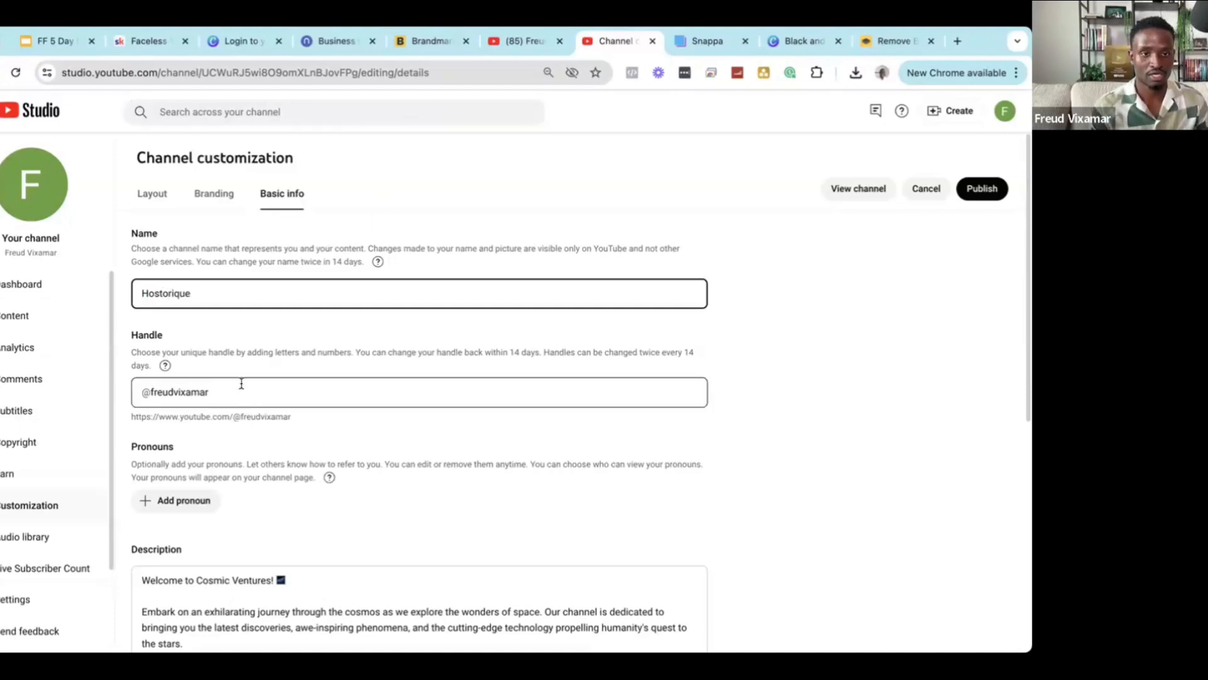
Inspect the channel handle field, leaving the handle unchanged.
{"action": "left_click", "coordinate": [195, 393]}
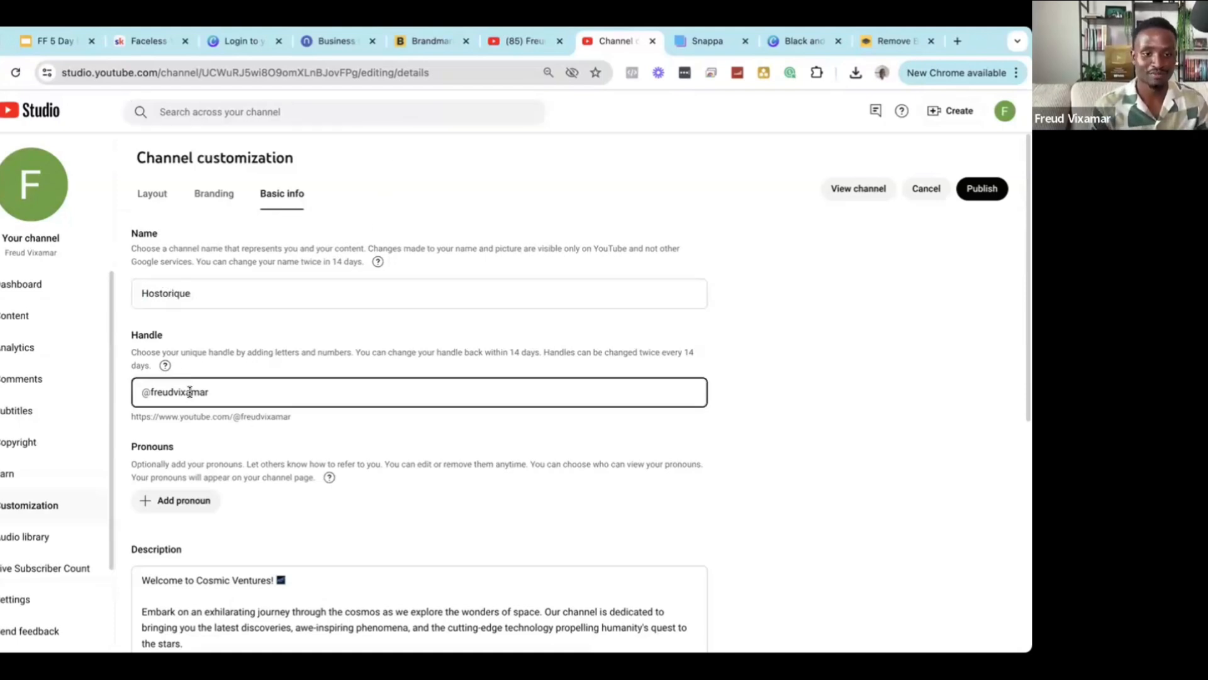
{"action": "double_click", "coordinate": [190, 392]}
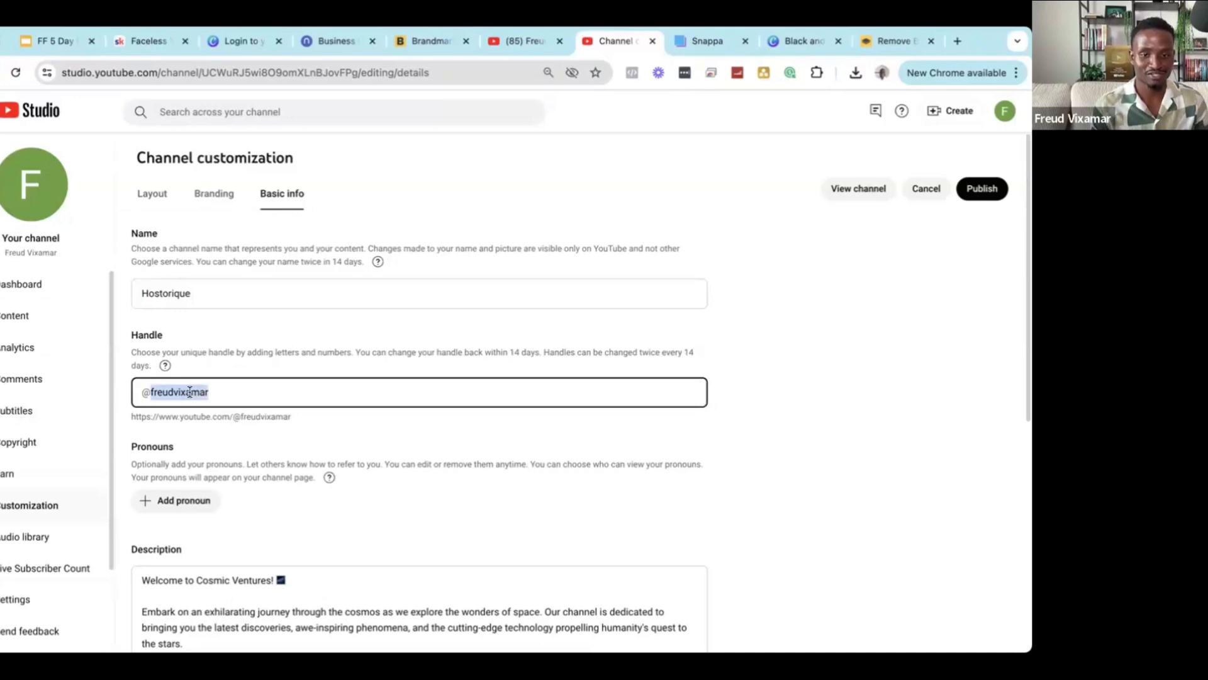
{"action": "left_click", "coordinate": [515, 353]}
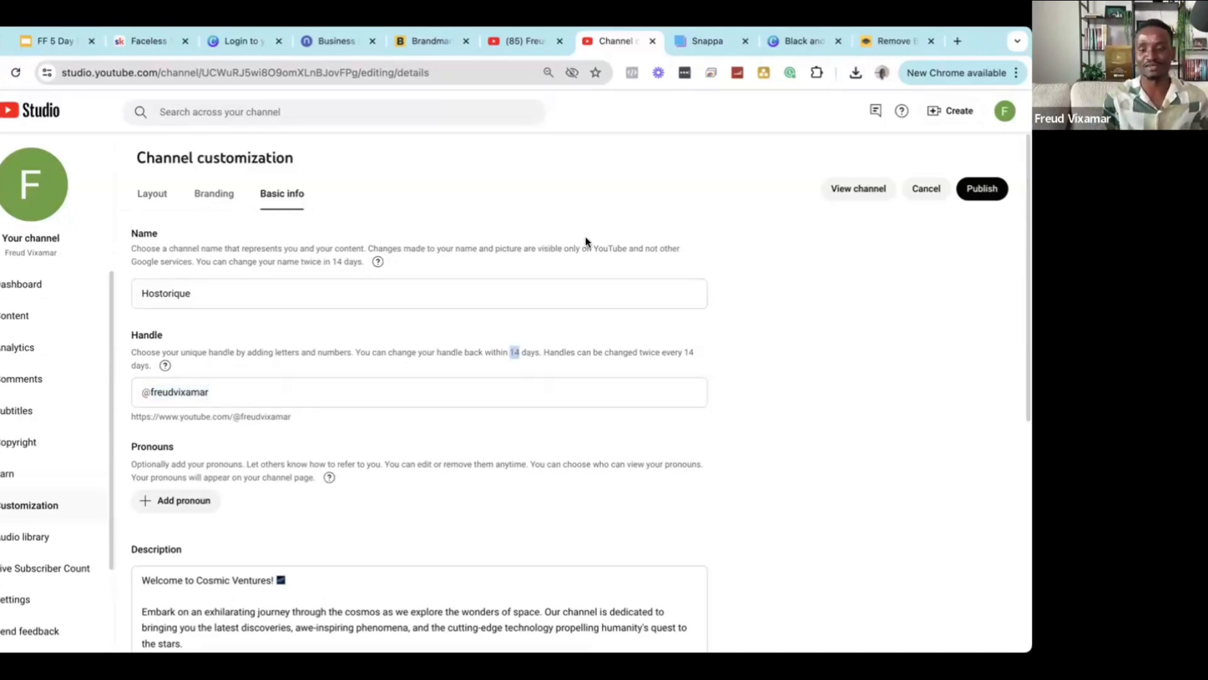
{"action": "scroll", "coordinate": [580, 240], "scroll_direction": "down", "scroll_amount": 3}
{"action": "scroll", "coordinate": [572, 245], "scroll_direction": "up", "scroll_amount": 3}
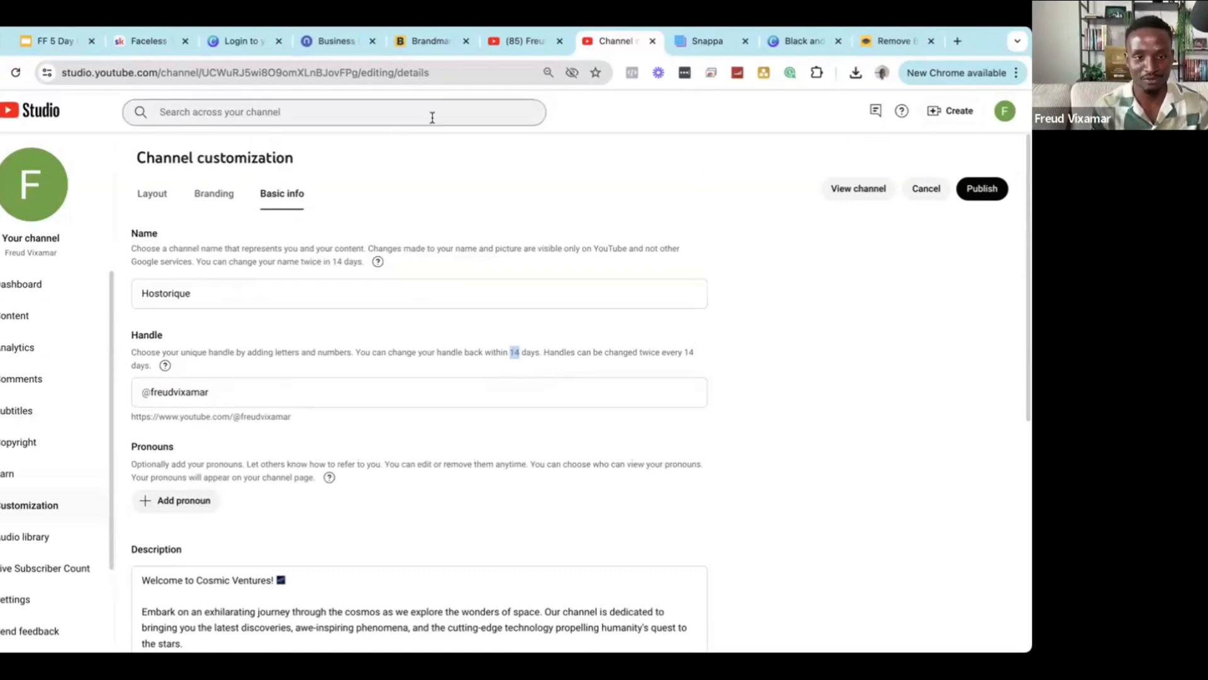
{"action": "scroll", "coordinate": [433, 144], "scroll_direction": "down", "scroll_amount": 4}
{"action": "scroll", "coordinate": [479, 416], "scroll_direction": "up", "scroll_amount": 4}
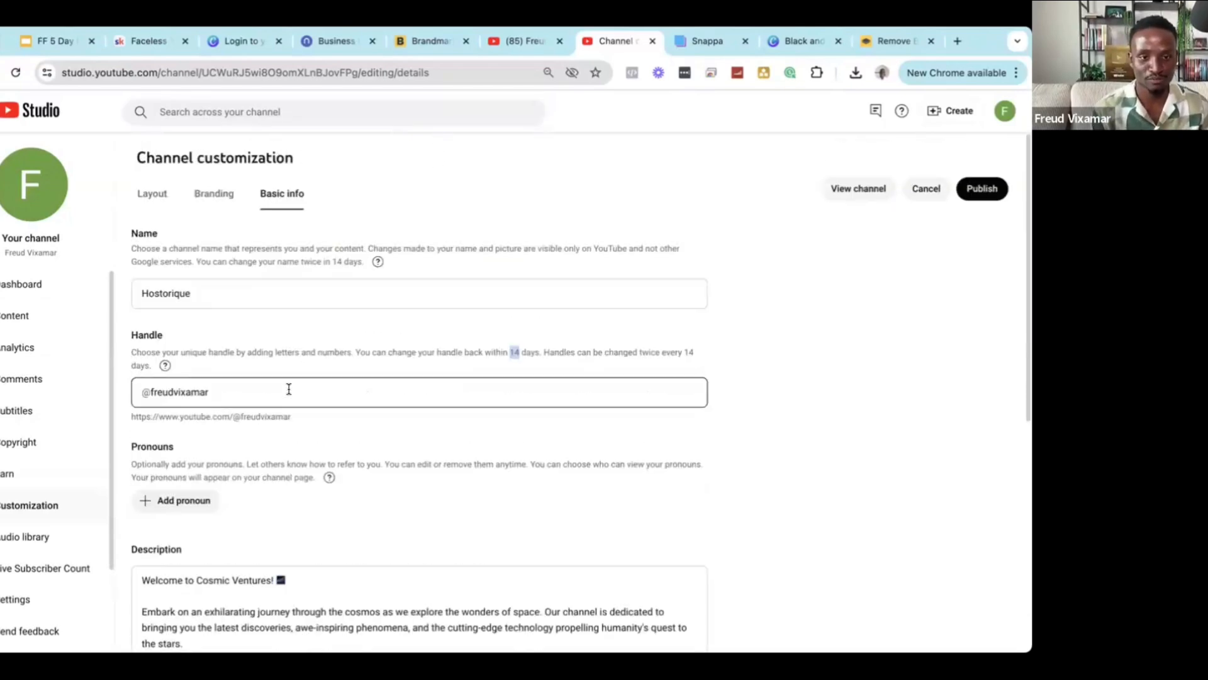
Recheck the name field, keeping 'Hostorique', and move down to the handle area.
{"action": "left_click", "coordinate": [178, 293]}
{"action": "double_click", "coordinate": [178, 293]}
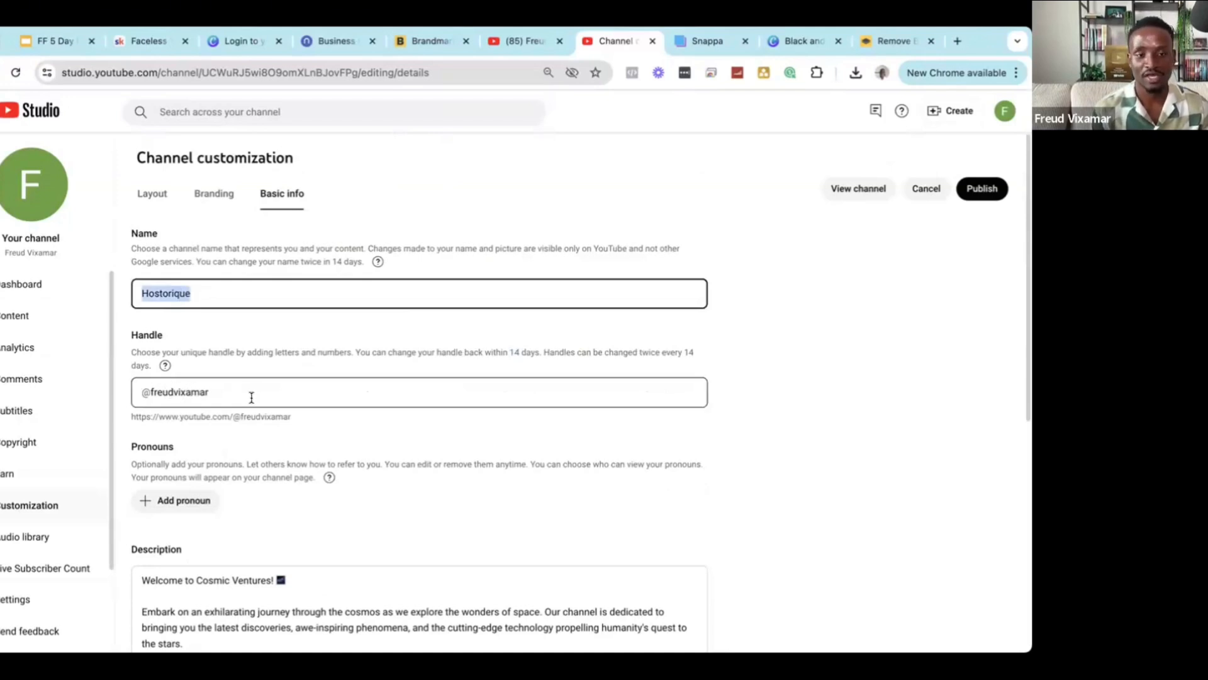
{"action": "left_click", "coordinate": [164, 298]}
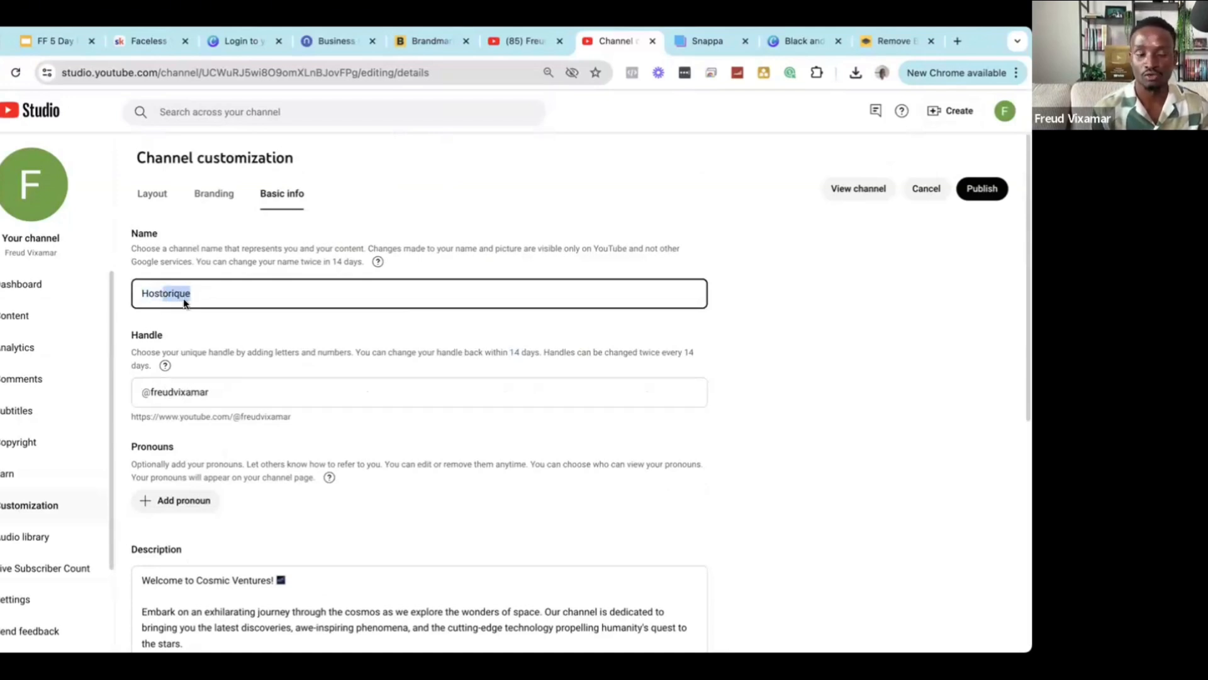
{"action": "left_click", "coordinate": [131, 299]}
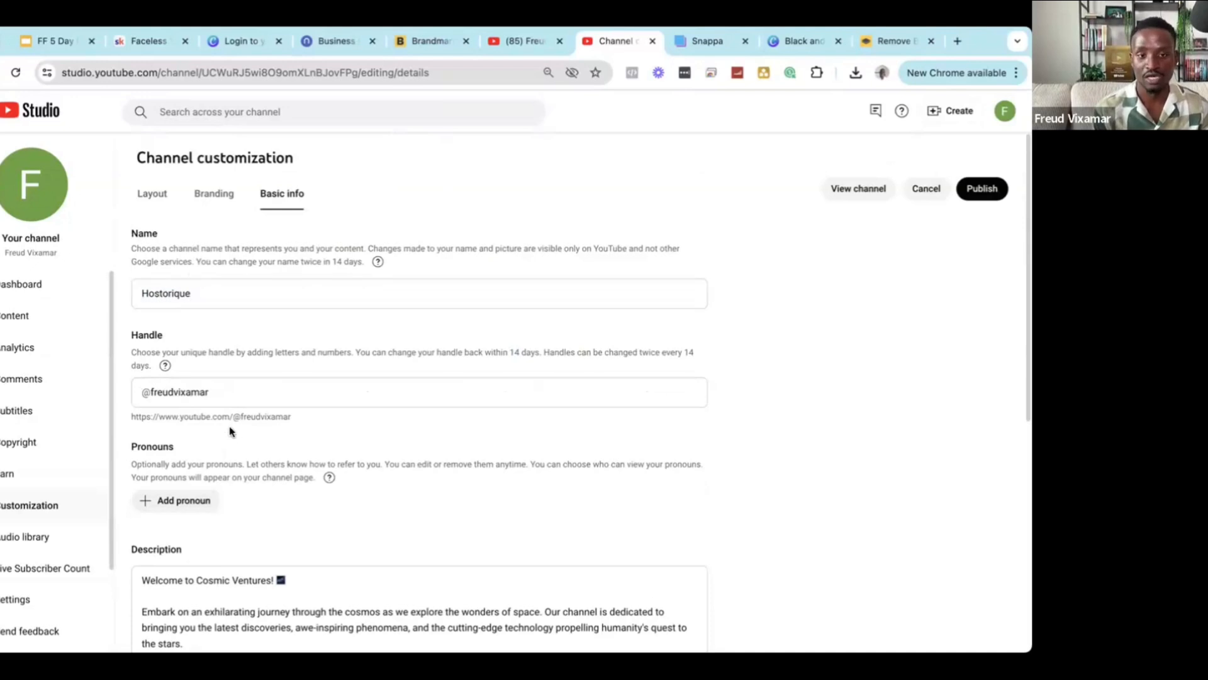
{"action": "left_click", "coordinate": [221, 395]}
{"action": "scroll", "coordinate": [277, 406], "scroll_direction": "down", "scroll_amount": 1}
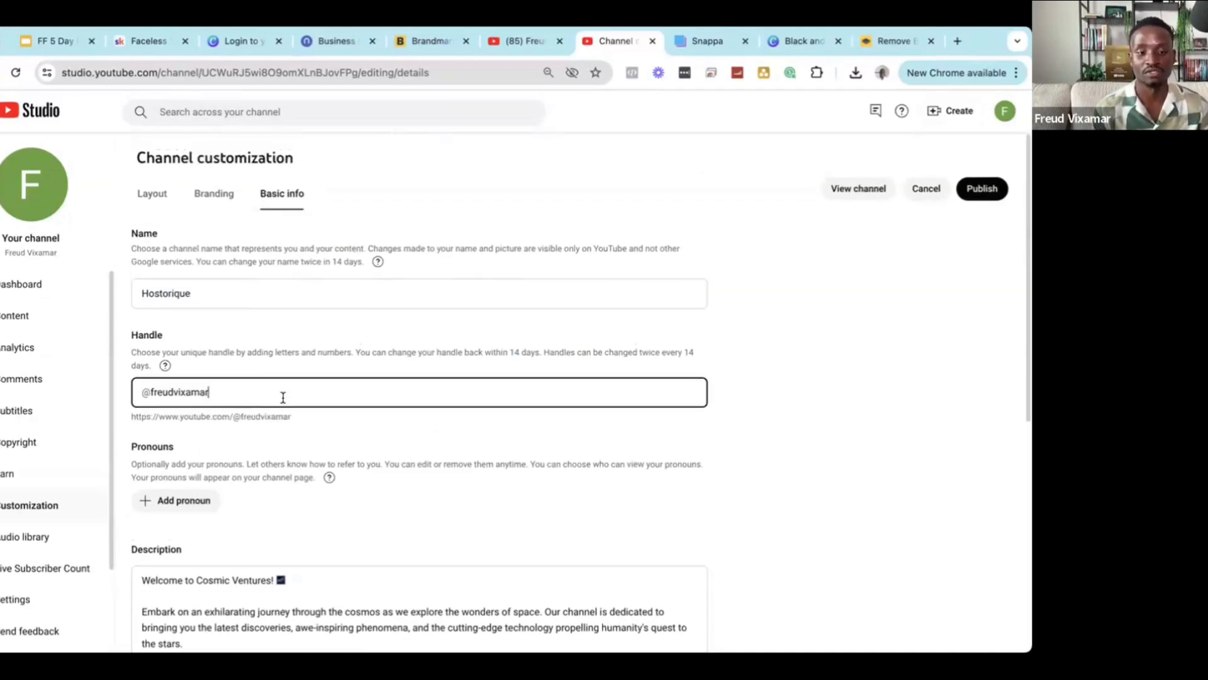
{"action": "scroll", "coordinate": [265, 405], "scroll_direction": "down", "scroll_amount": 5}
Delete the old Cosmic Ventures text so the channel description is empty.
{"action": "scroll", "coordinate": [400, 598], "scroll_direction": "up", "scroll_amount": 4}
{"action": "left_click", "coordinate": [390, 589]}
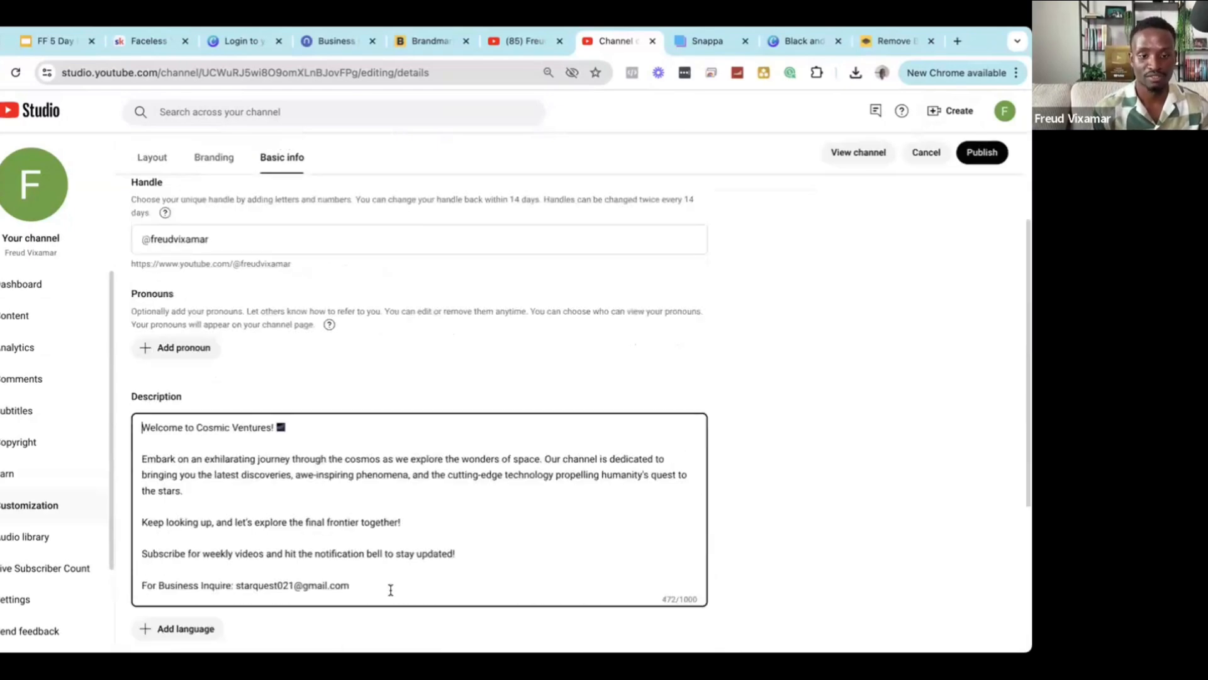
{"action": "key", "text": "ctrl+a"}
{"action": "key", "text": "BackSpace"}
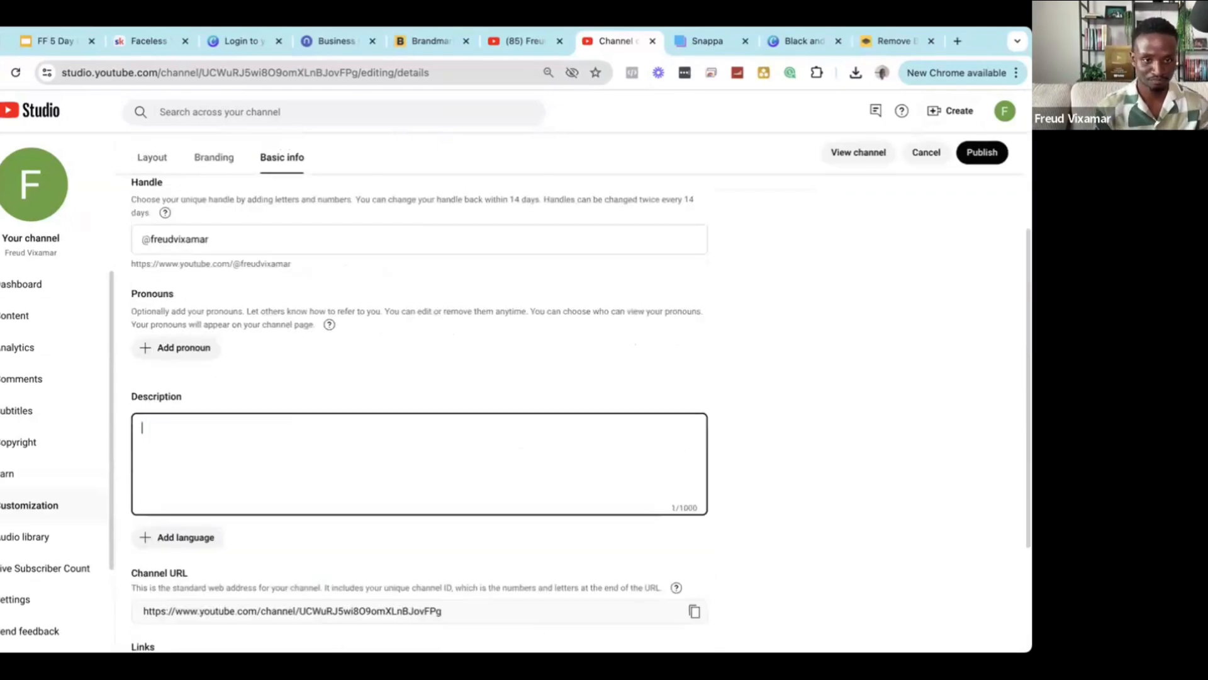
{"action": "left_click", "coordinate": [267, 360]}
{"action": "left_click", "coordinate": [209, 452]}
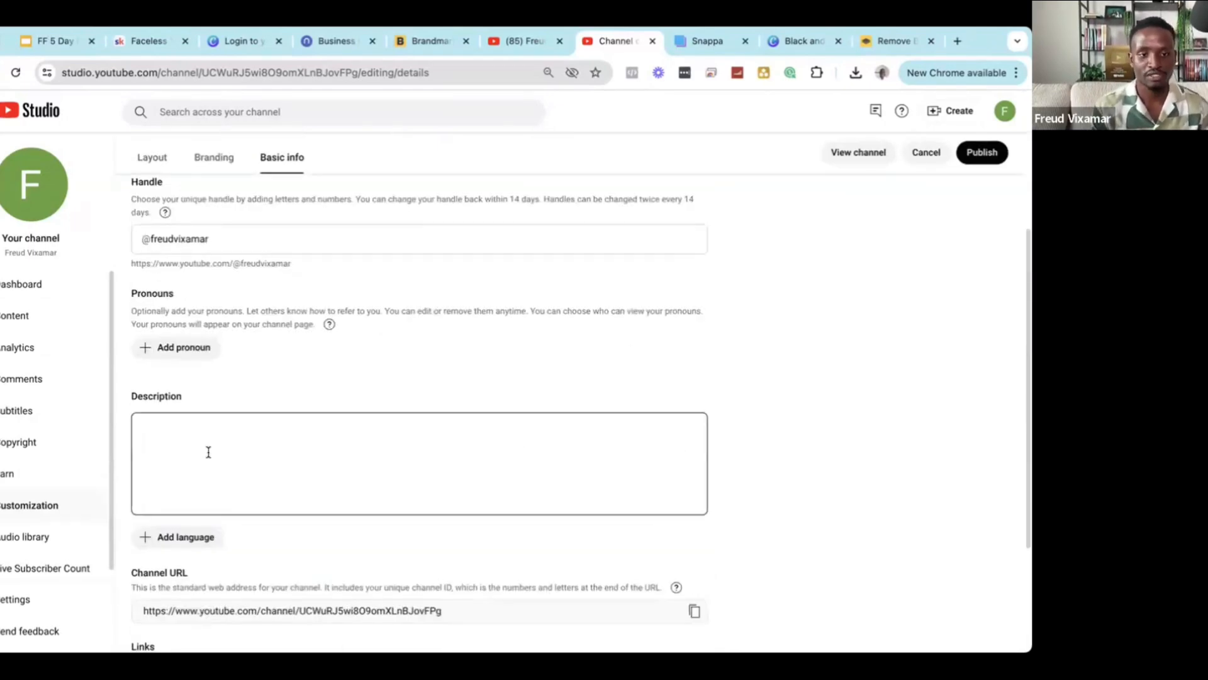
{"action": "scroll", "coordinate": [233, 517], "scroll_direction": "up", "scroll_amount": 2}
{"action": "left_click", "coordinate": [244, 441]}
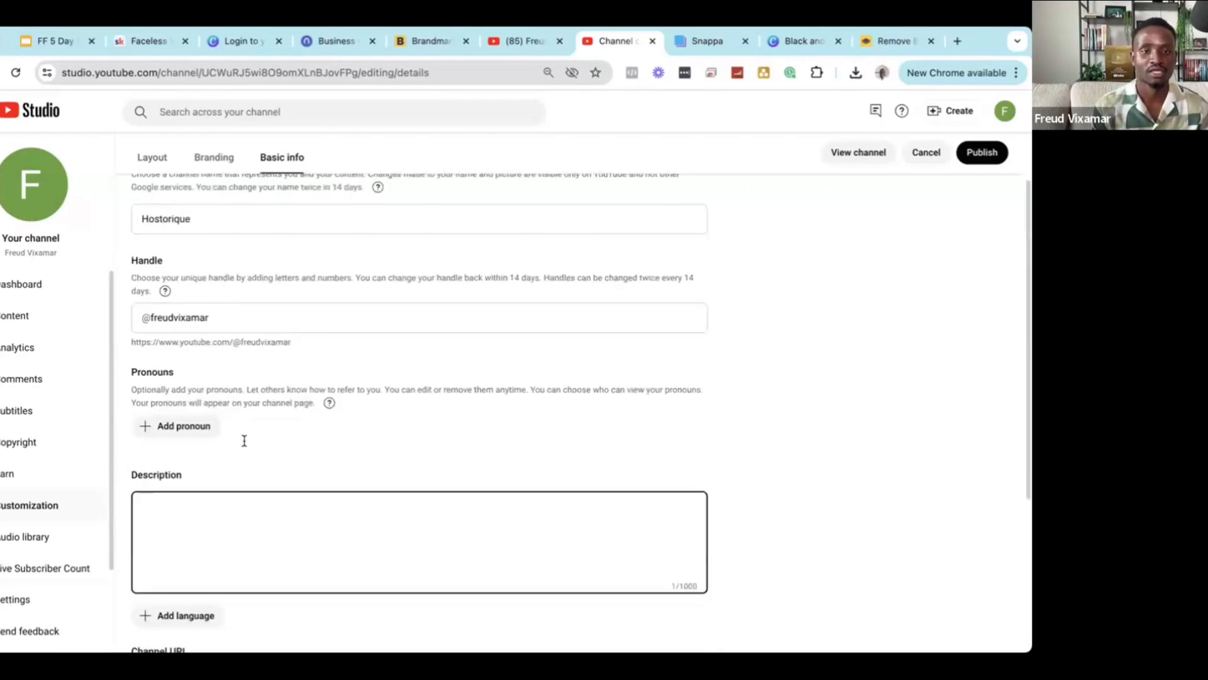
{"action": "left_click_drag", "start_coordinate": [1029, 243], "coordinate": [1031, 304]}
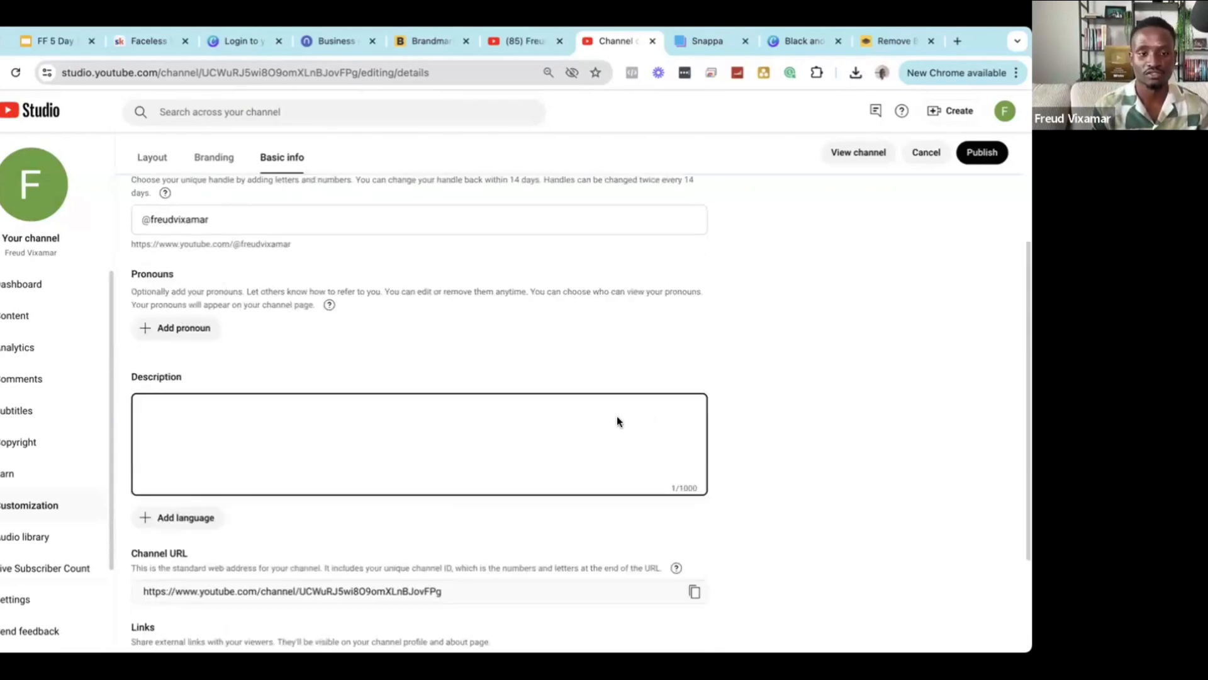
{"action": "scroll", "coordinate": [573, 421], "scroll_direction": "up", "scroll_amount": 2}
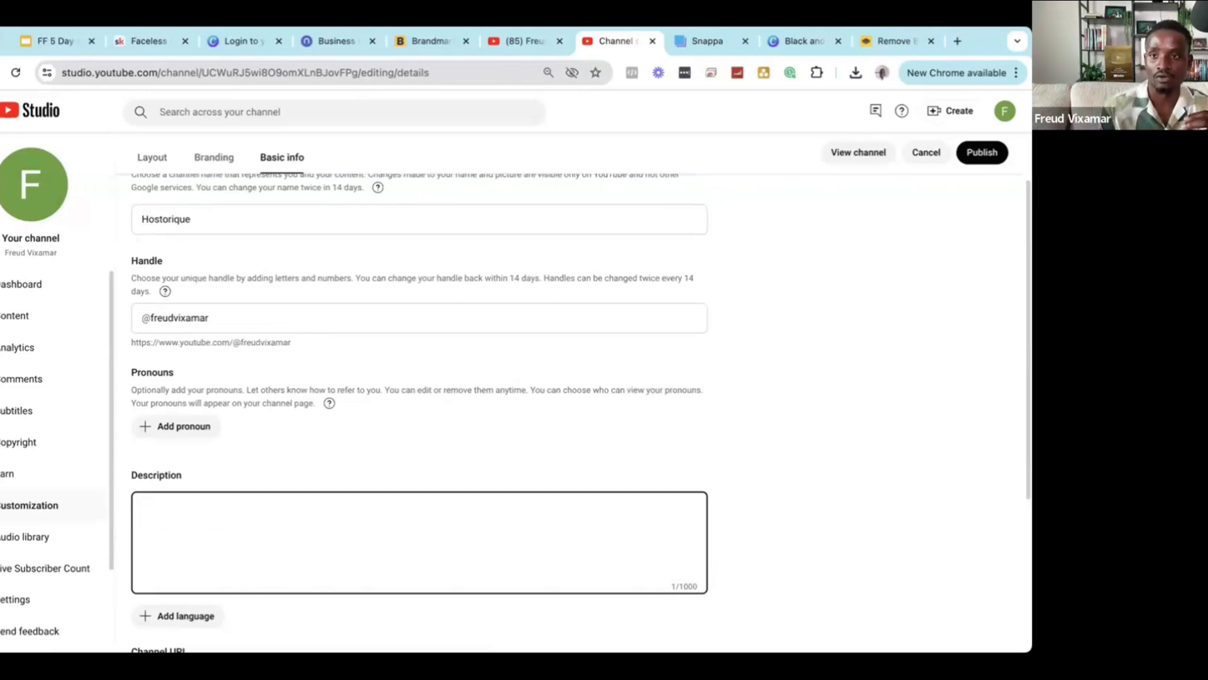
Open ChatGPT in a new browser tab placed next to the channel tab.
{"action": "left_click", "coordinate": [960, 41]}
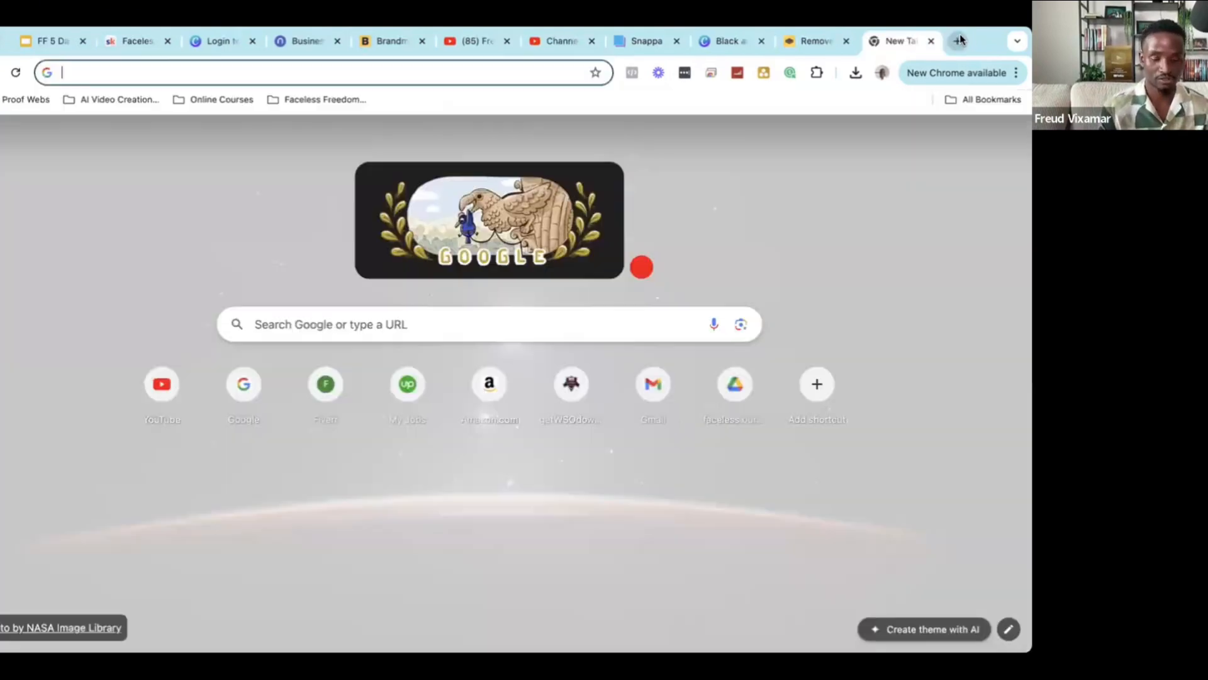
{"action": "type", "text": "chat"}
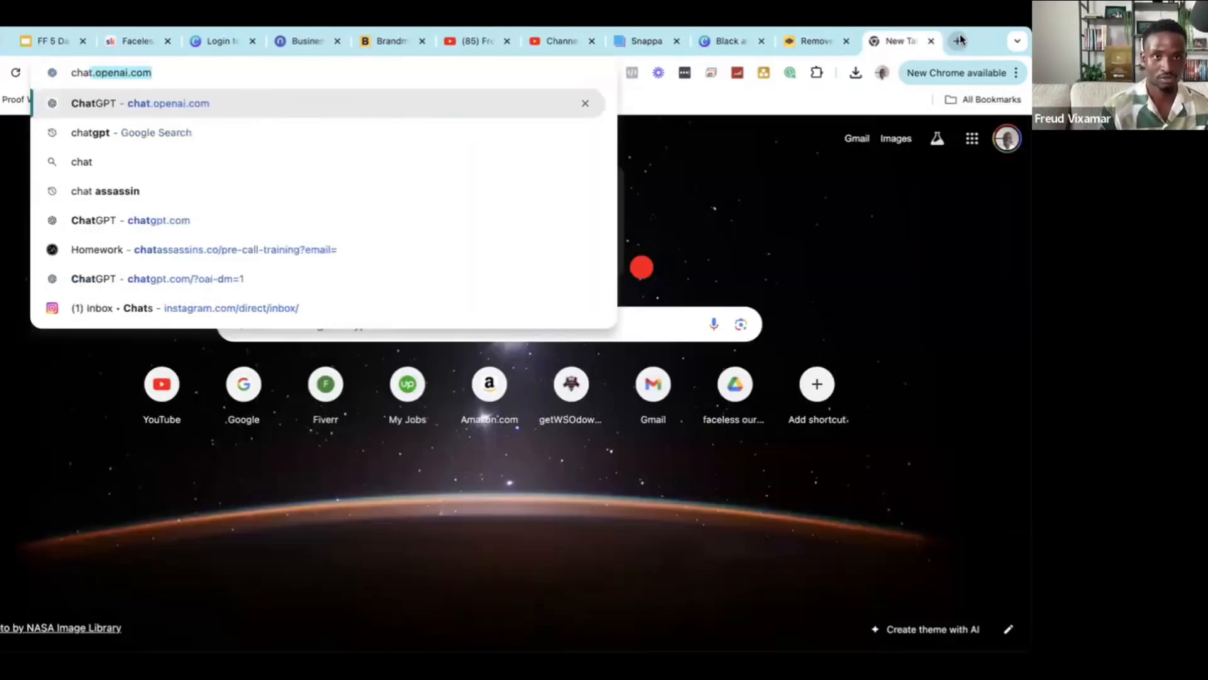
{"action": "key", "text": "Return"}
{"action": "left_click_drag", "start_coordinate": [901, 41], "coordinate": [637, 48]}
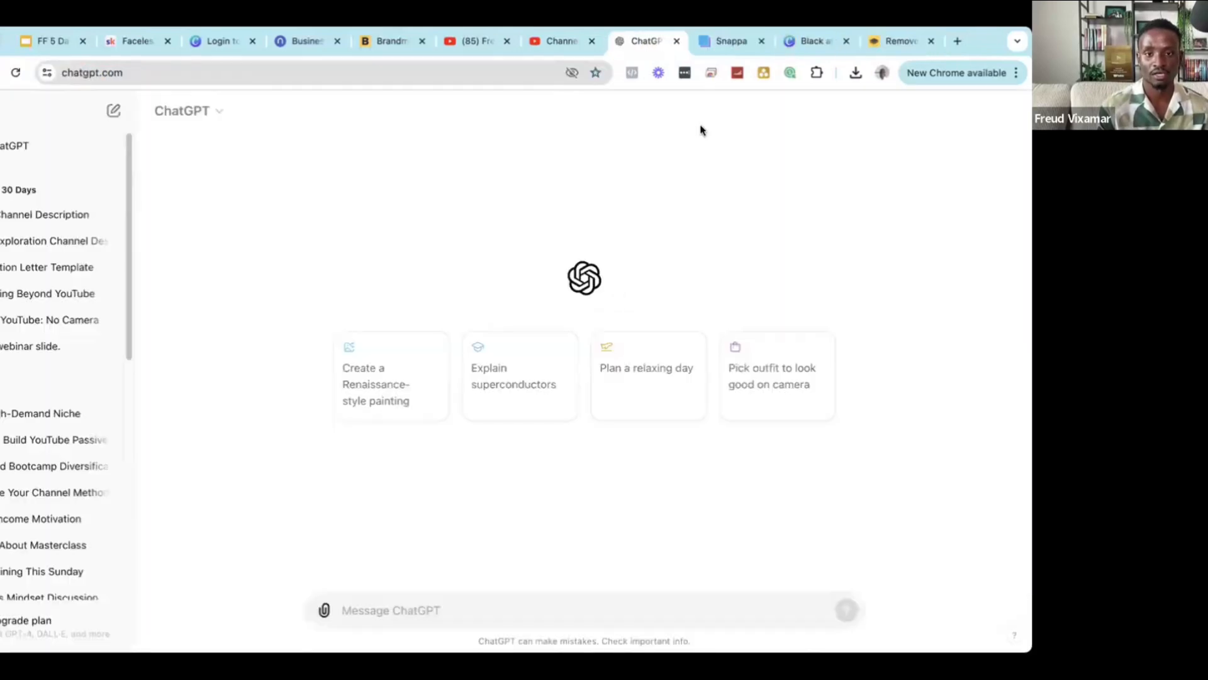
Ask ChatGPT for a one-paragraph history channel description adding history keywords.
{"action": "left_click", "coordinate": [552, 604]}
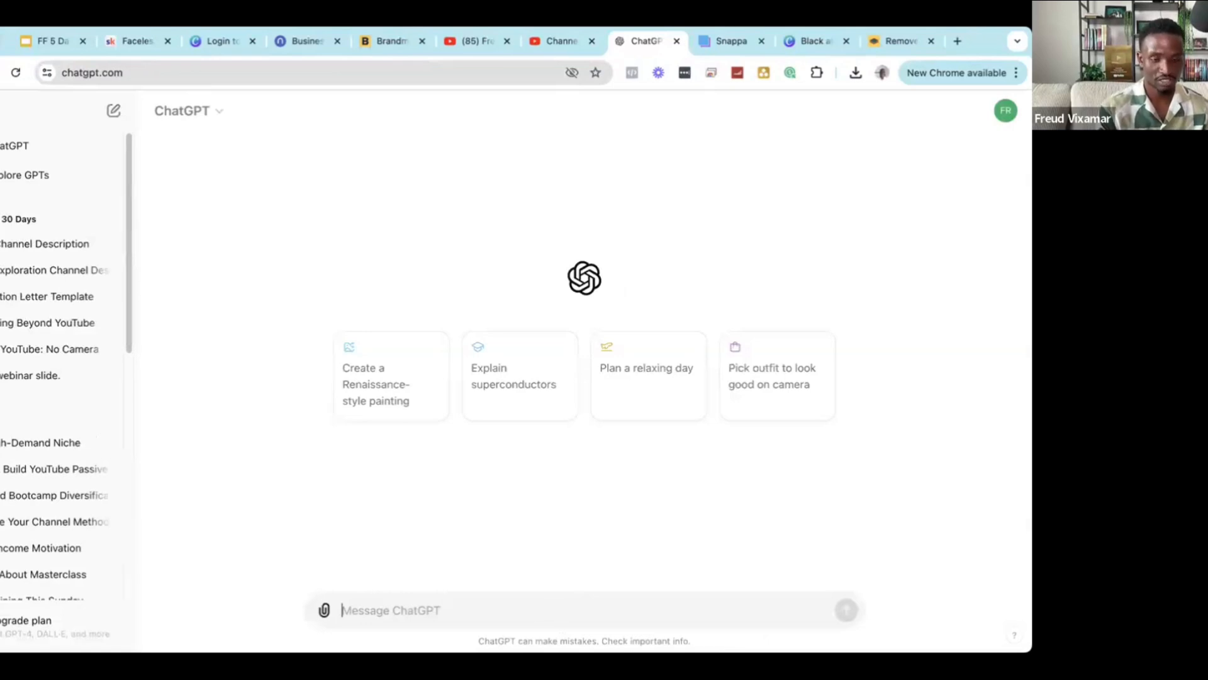
{"action": "type", "text": "gen"}
{"action": "key", "text": "BackSpace"}
{"action": "key", "text": "BackSpace"}
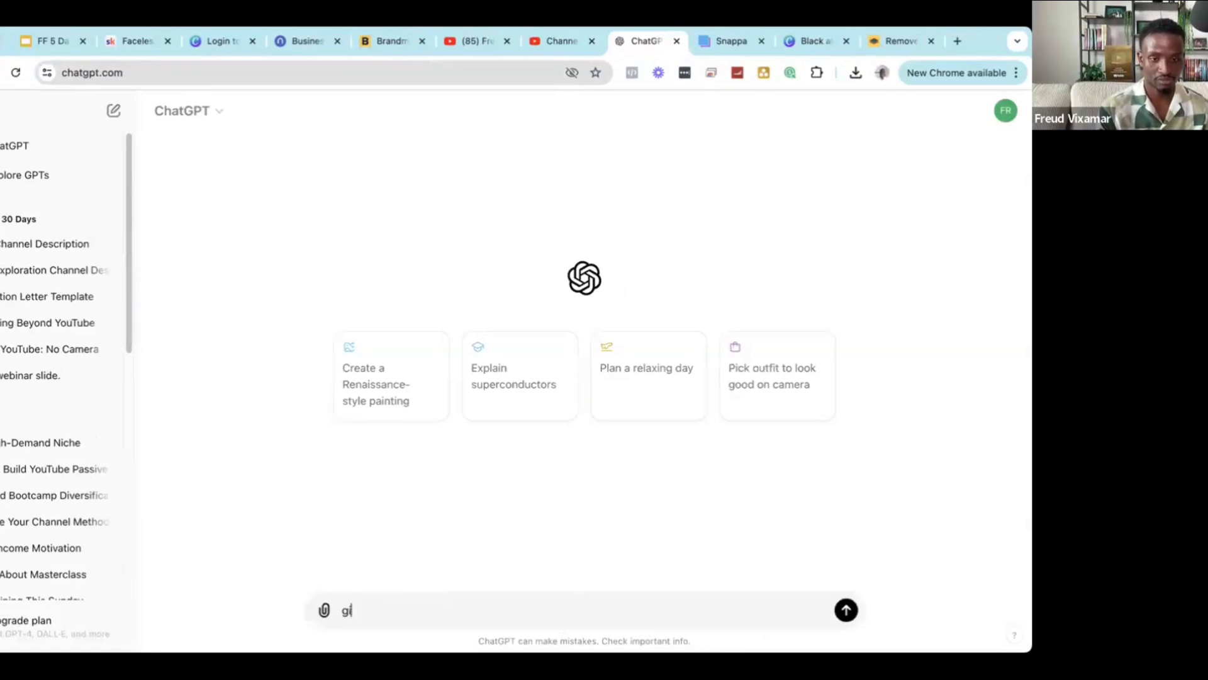
{"action": "type", "text": "ive me a"}
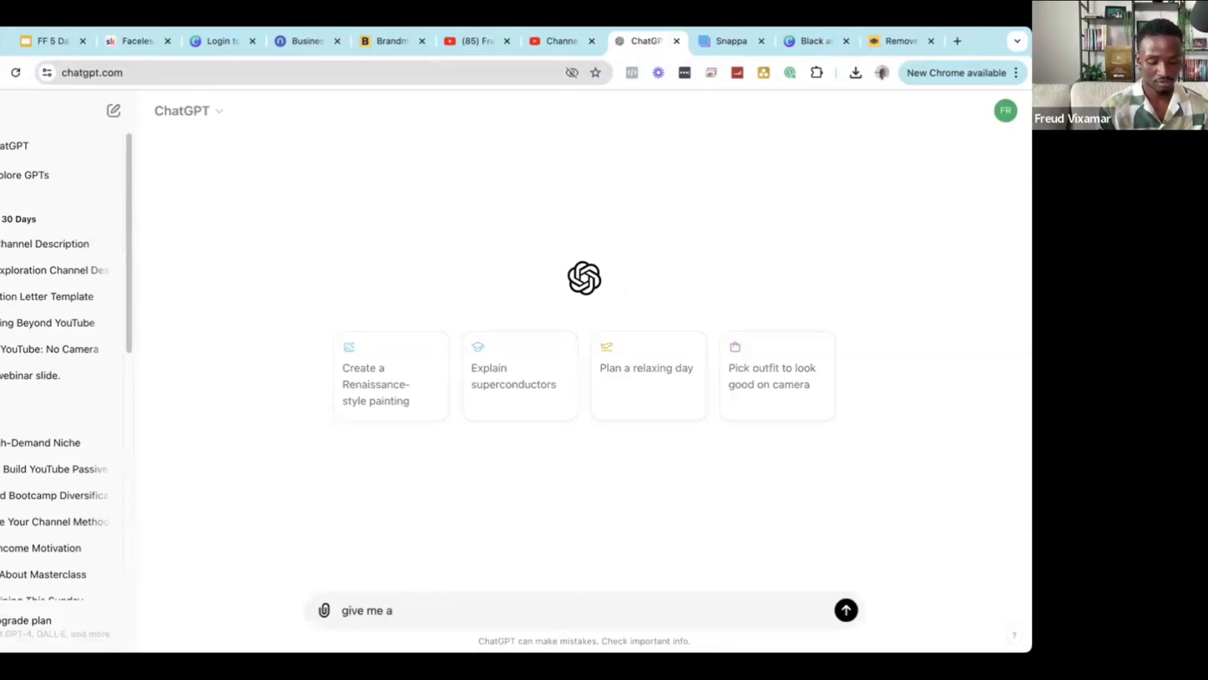
{"action": "type", "text": " one"}
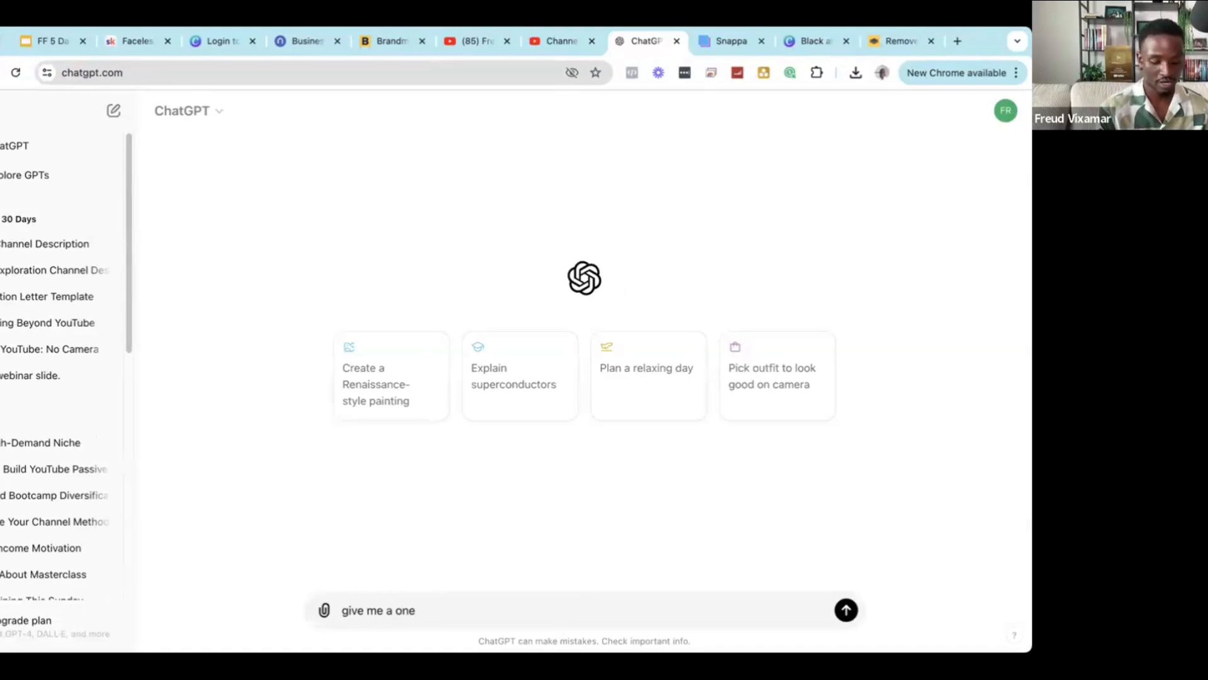
{"action": "type", "text": " paragr"}
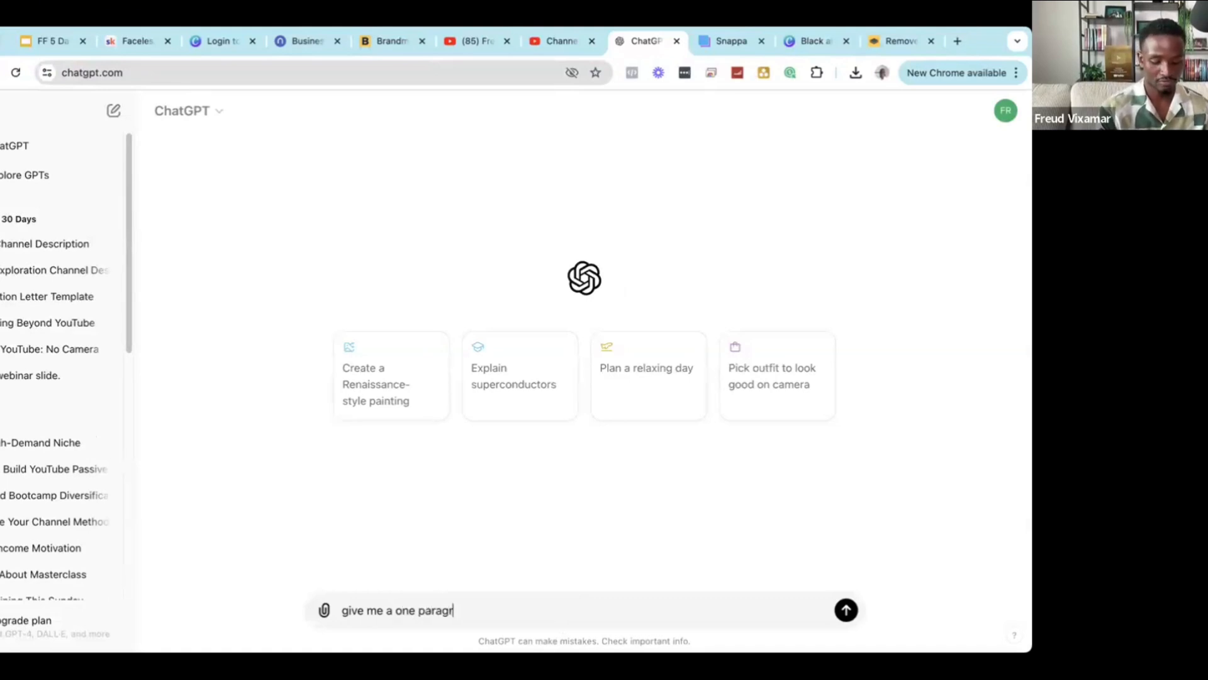
{"action": "type", "text": "aph chan"}
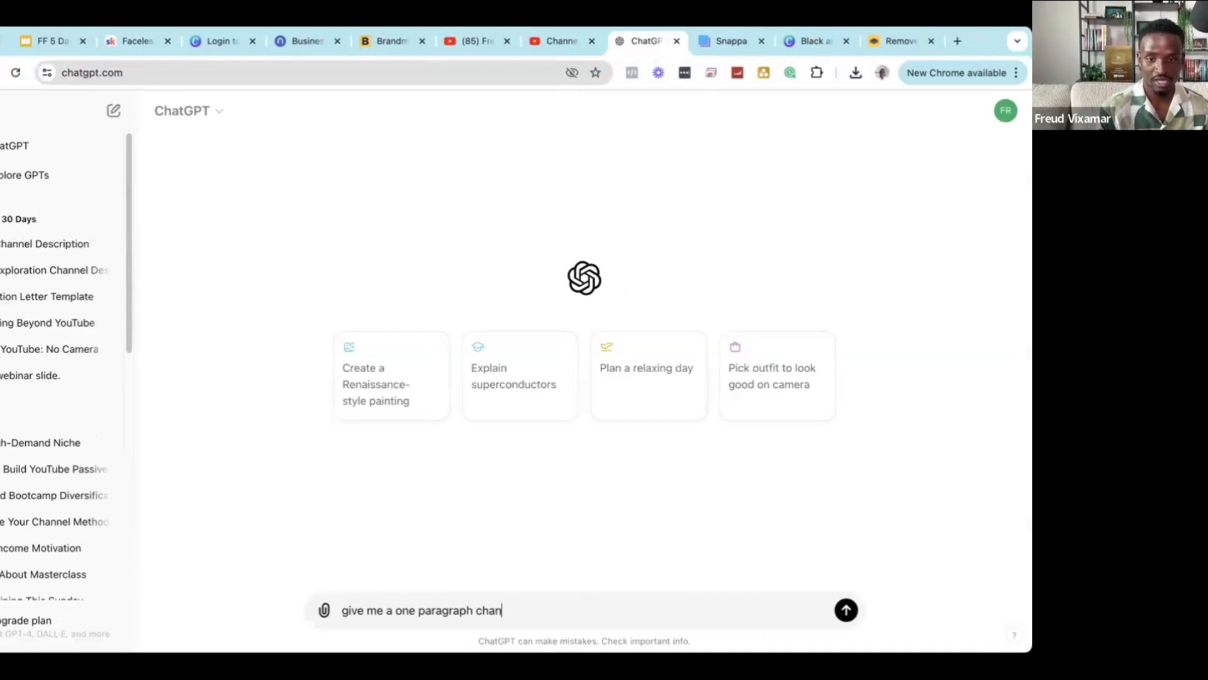
{"action": "type", "text": "nel dis"}
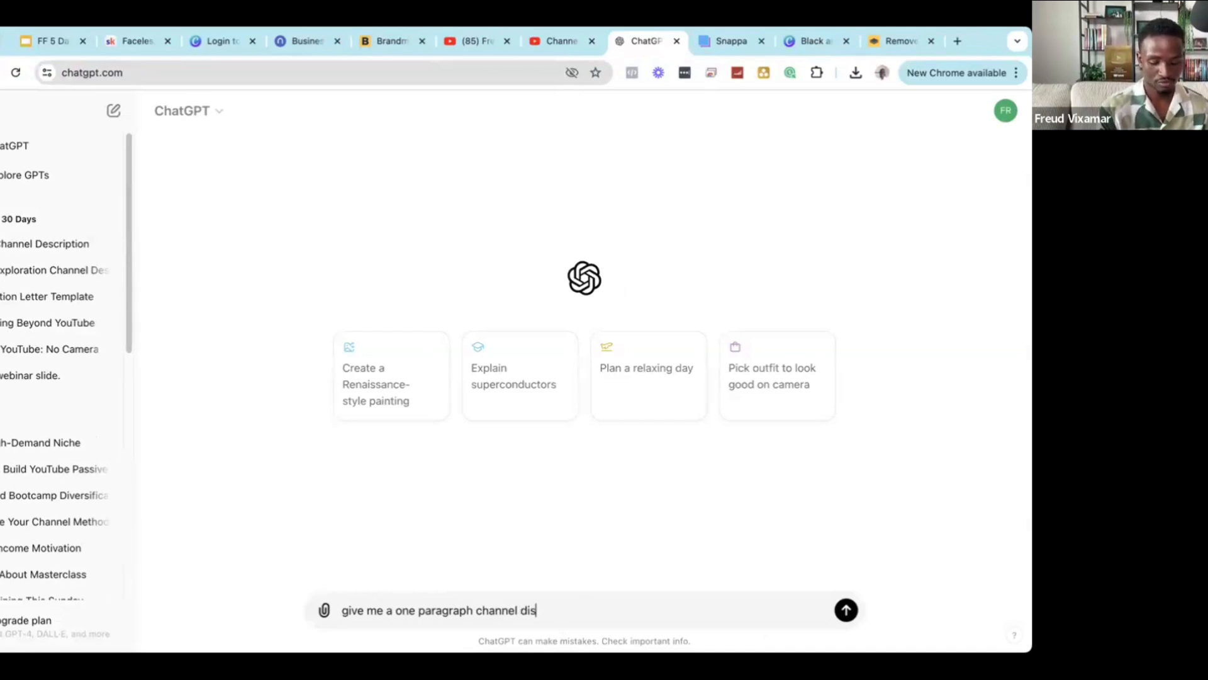
{"action": "type", "text": "cription for "}
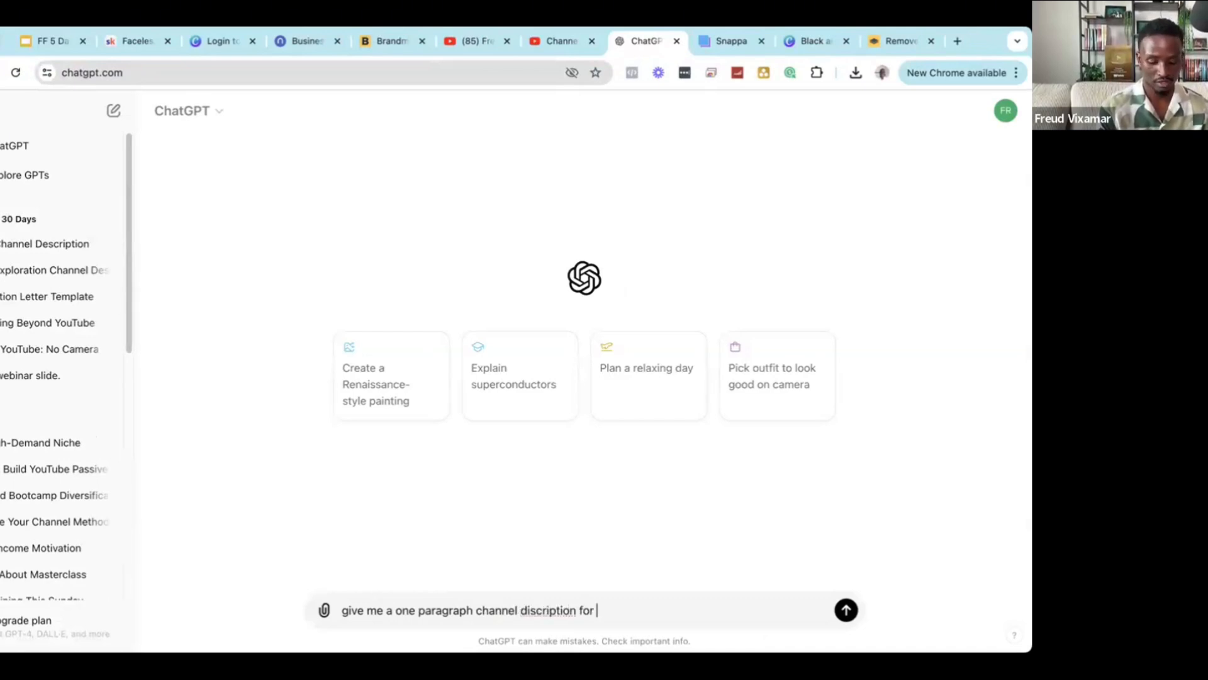
{"action": "type", "text": "a ho"}
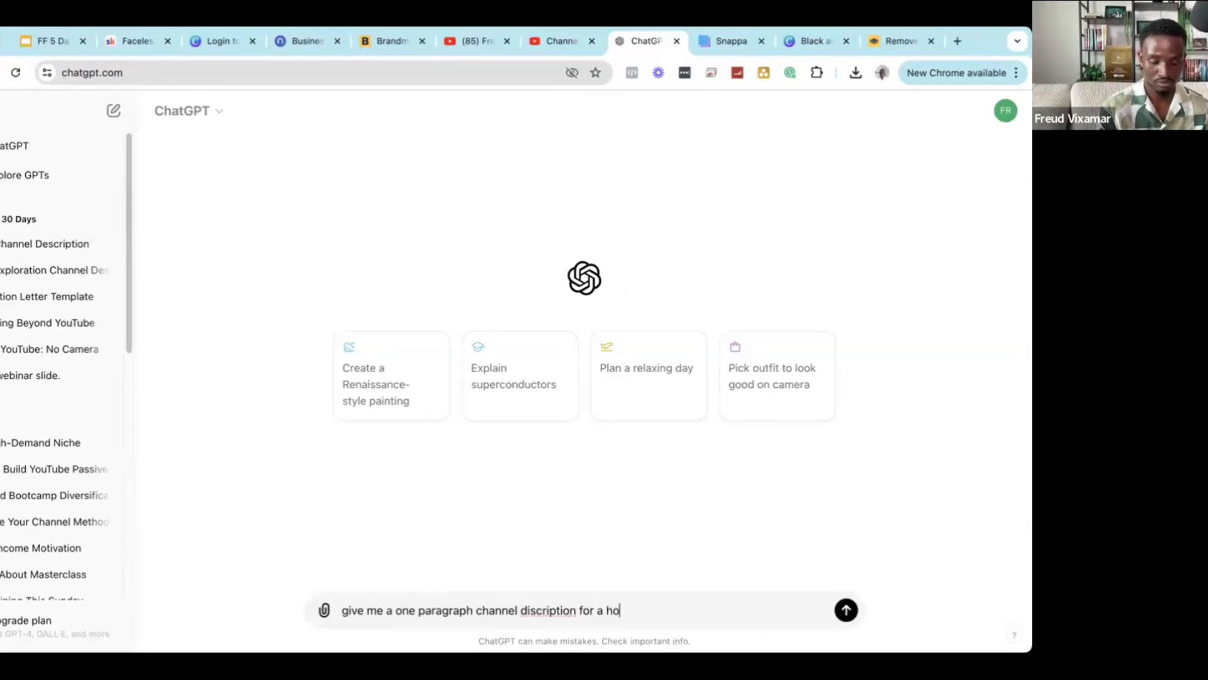
{"action": "key", "text": "BackSpace"}
{"action": "type", "text": "ustory cha"}
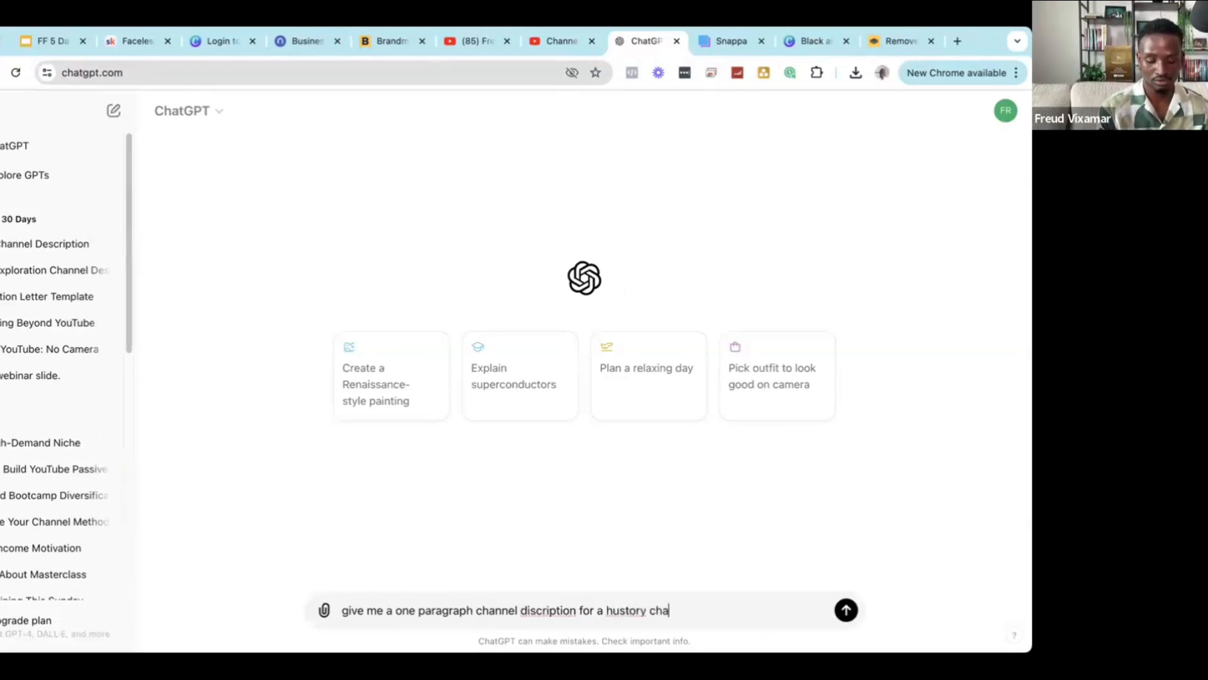
{"action": "type", "text": "nnel "}
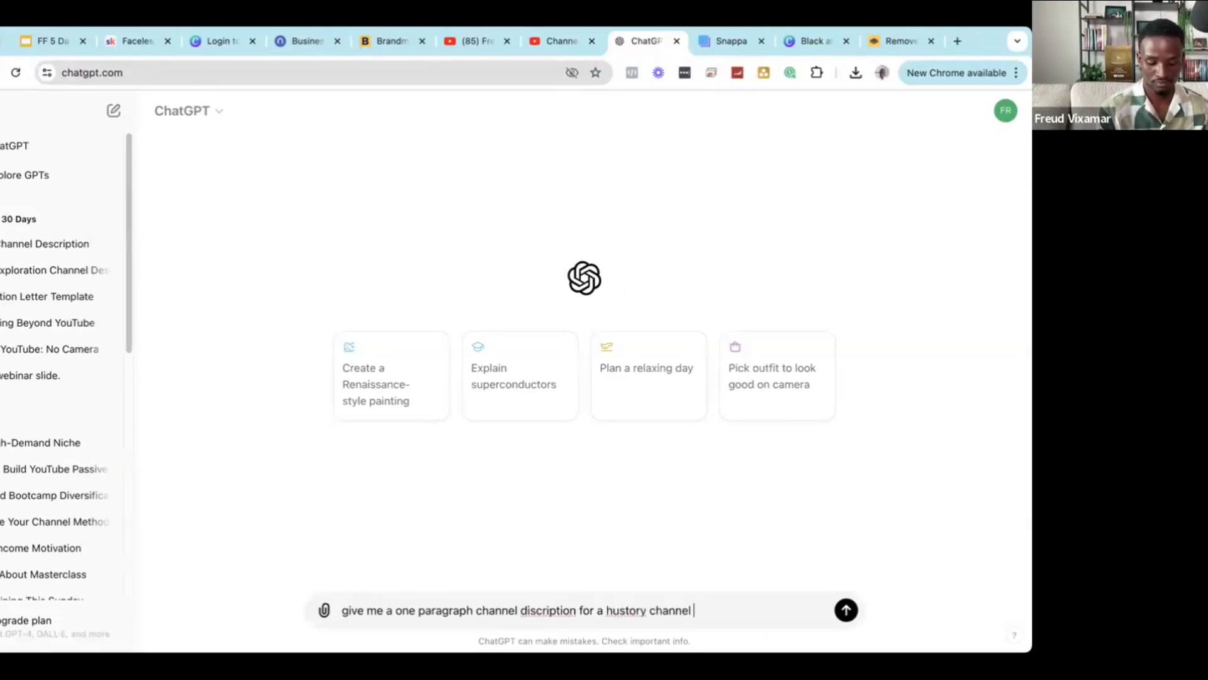
{"action": "type", "text": "with"}
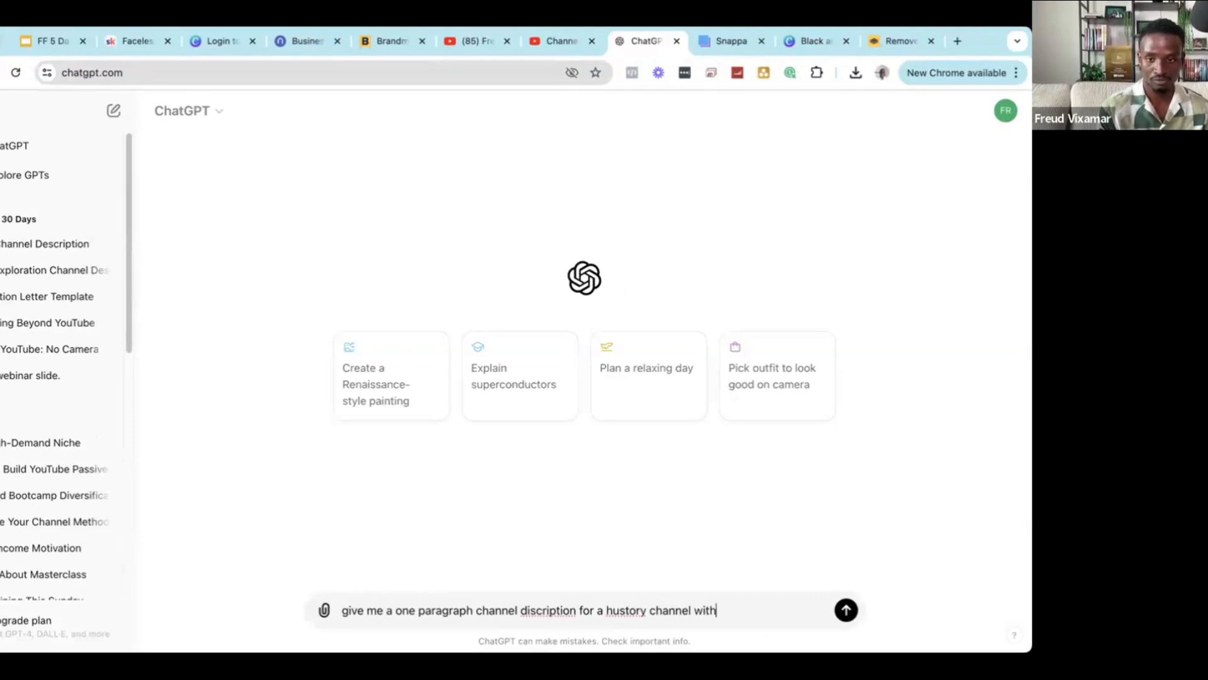
{"action": "key", "text": "BackSpace"}
{"action": "key", "text": "BackSpace"}
{"action": "key", "text": "BackSpace"}
{"action": "key", "text": "BackSpace"}
{"action": "type", "text": "add"}
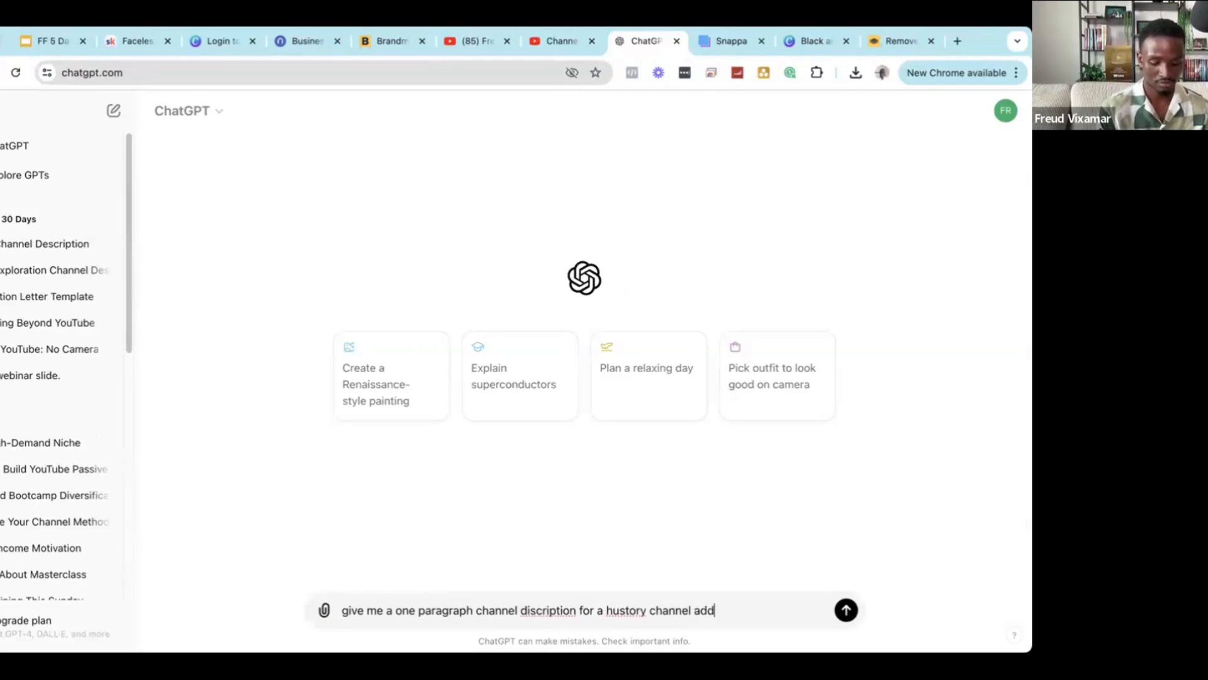
{"action": "type", "text": "ing history "}
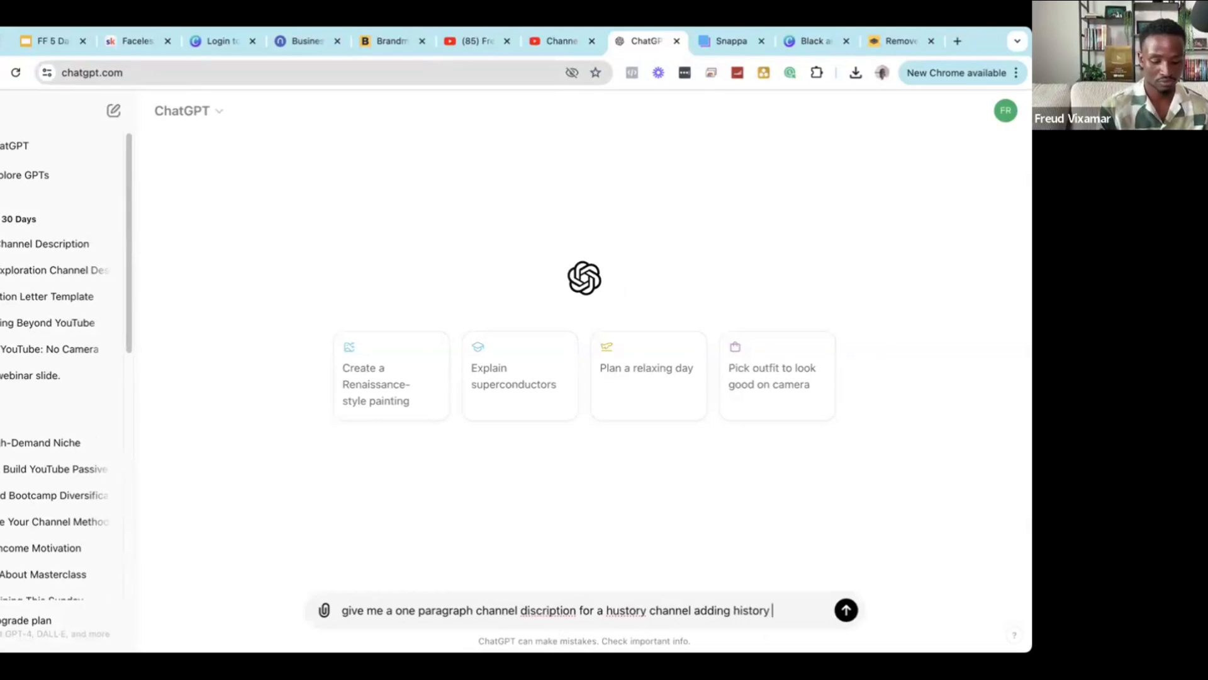
{"action": "type", "text": "keywords"}
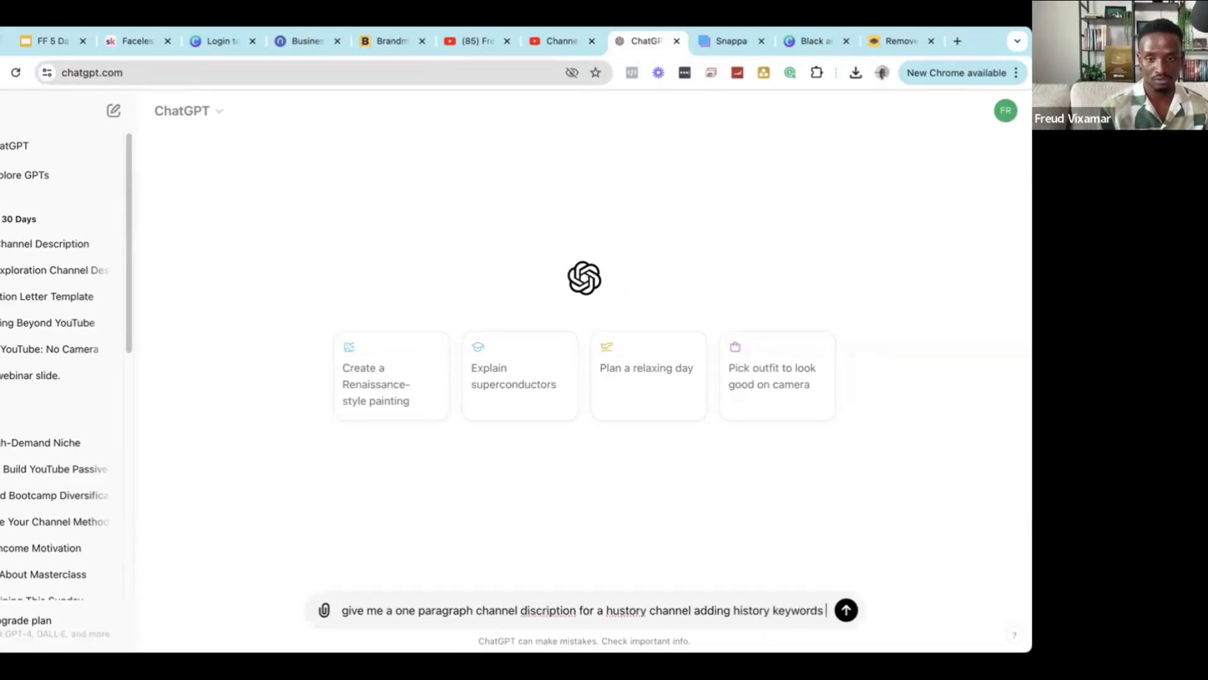
{"action": "right_click", "coordinate": [551, 608]}
{"action": "key", "text": "Escape"}
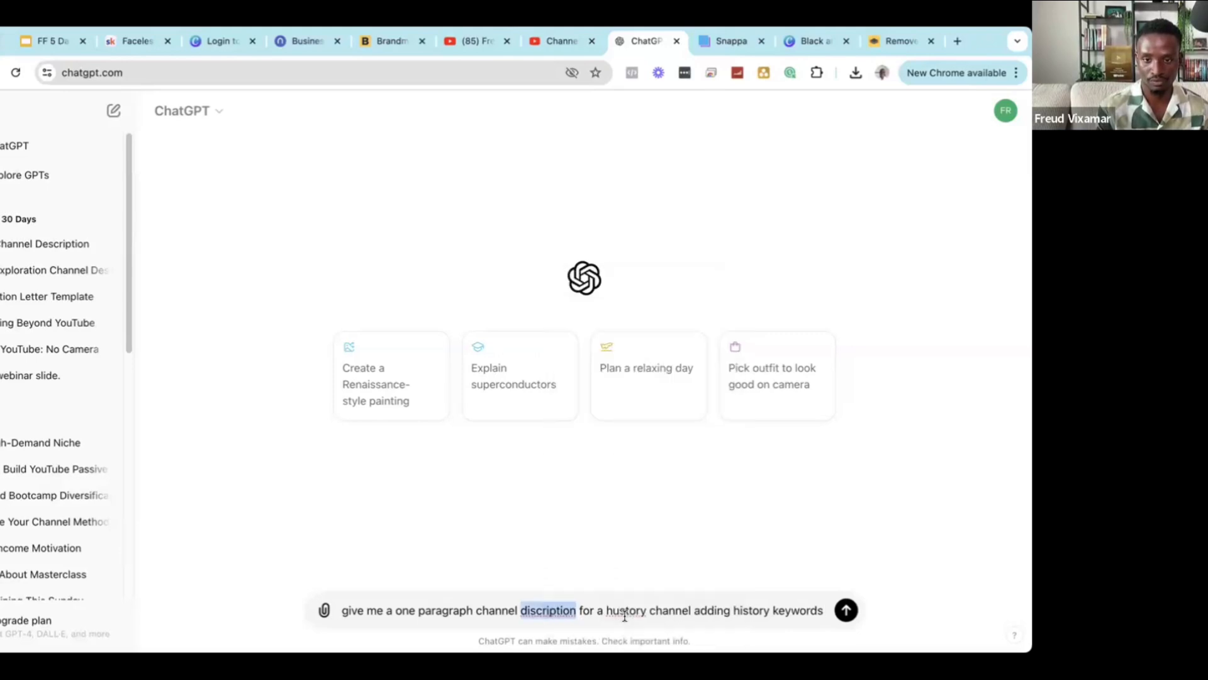
{"action": "double_click", "coordinate": [625, 611]}
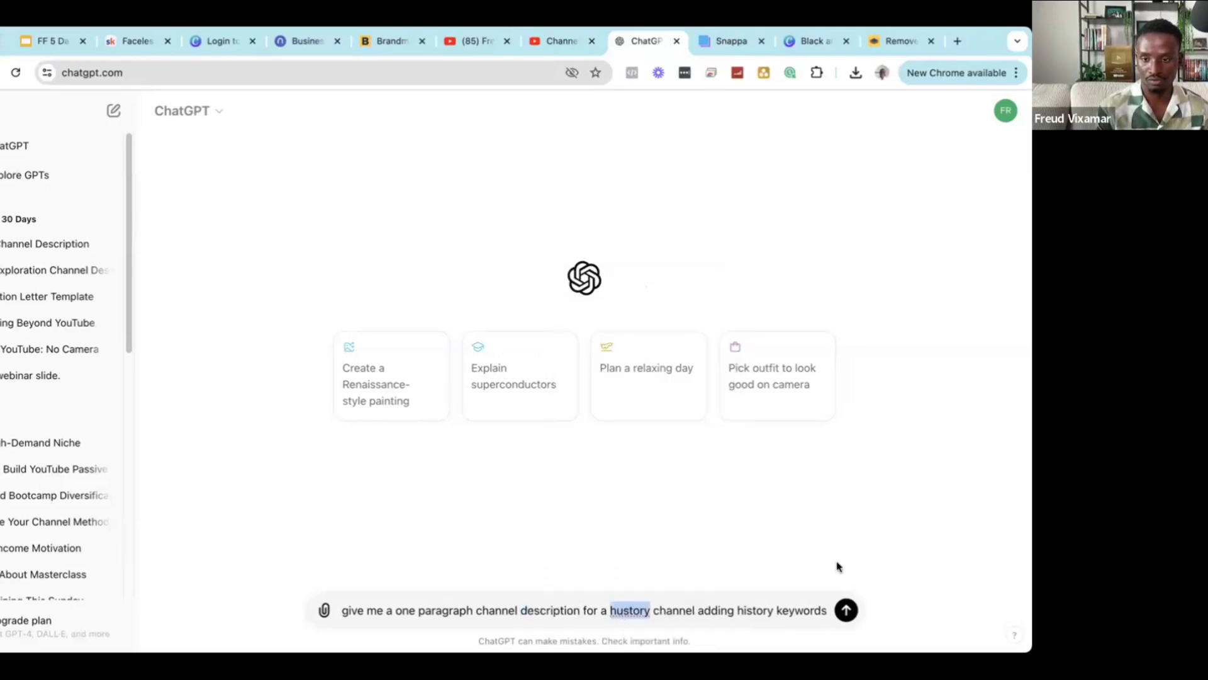
{"action": "type", "text": "history"}
{"action": "left_click", "coordinate": [845, 609]}
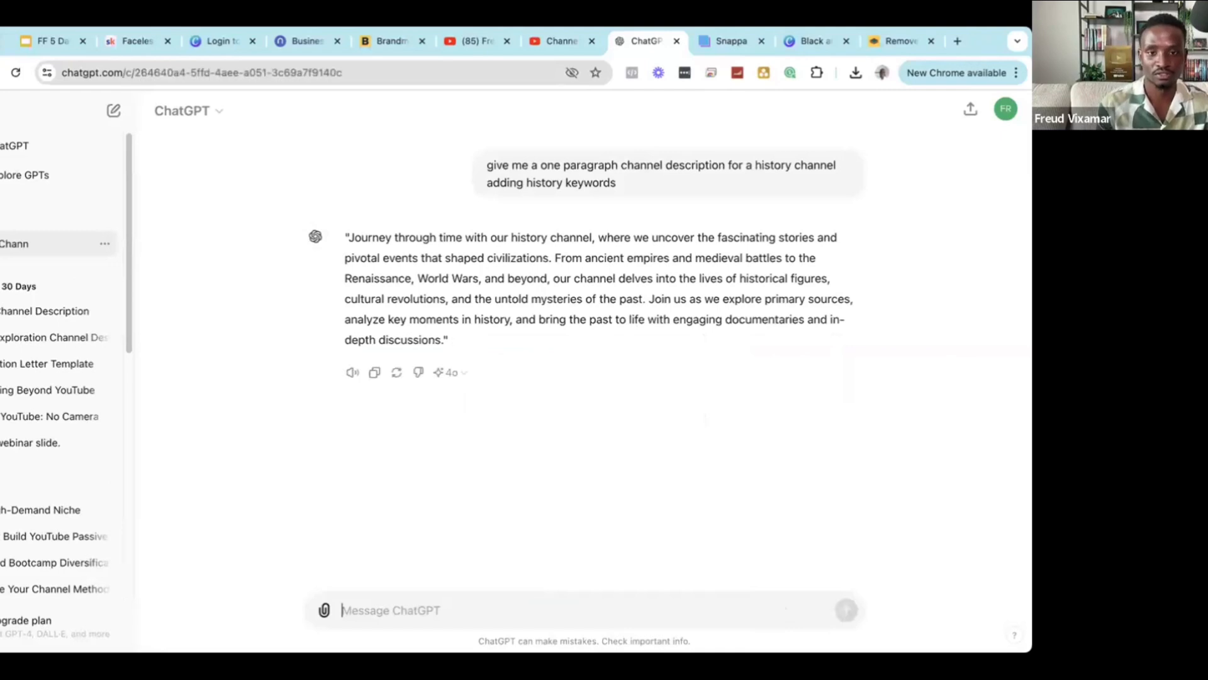
Copy ChatGPT's description reply and return to the Studio Basic info tab.
{"action": "left_click_drag", "start_coordinate": [444, 340], "coordinate": [416, 320]}
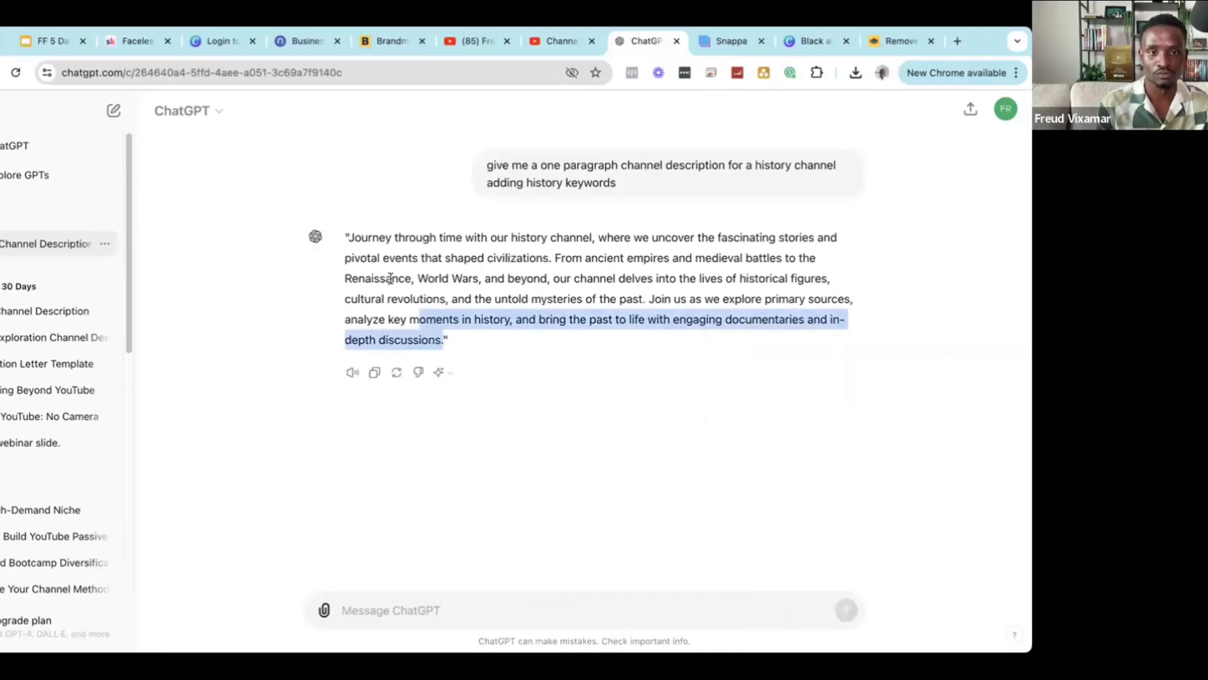
{"action": "left_click_drag", "start_coordinate": [351, 247], "coordinate": [346, 242]}
{"action": "right_click", "coordinate": [380, 243]}
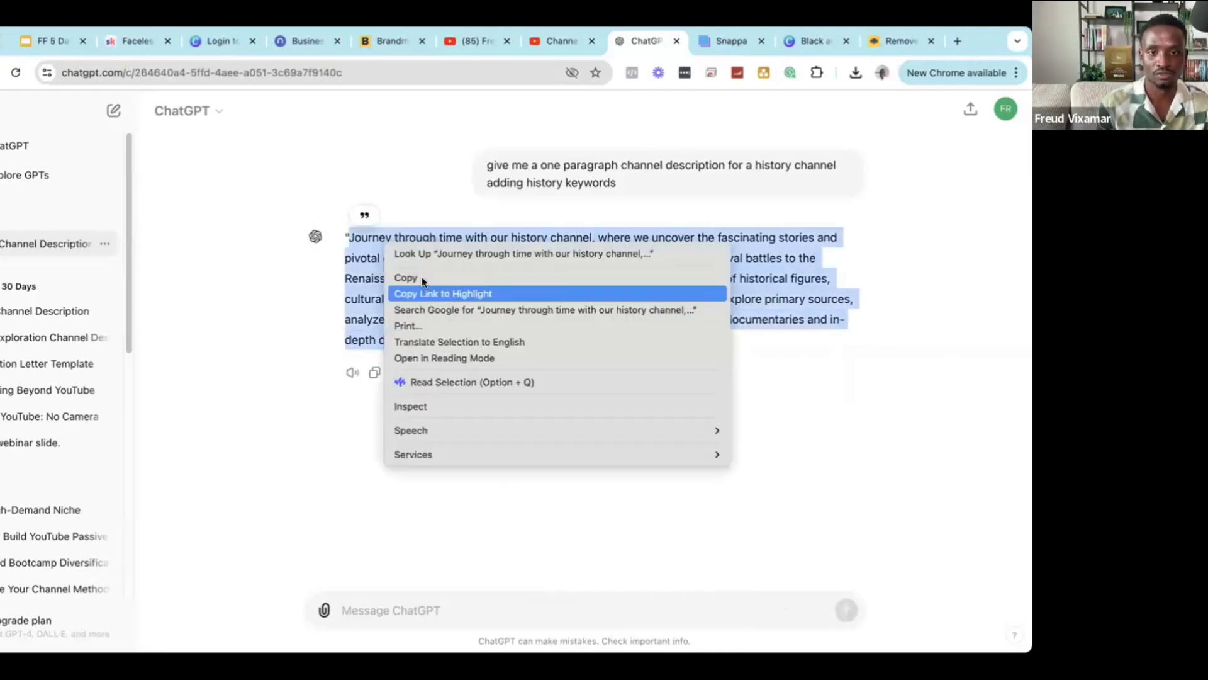
{"action": "left_click", "coordinate": [423, 281]}
{"action": "left_click", "coordinate": [553, 40]}
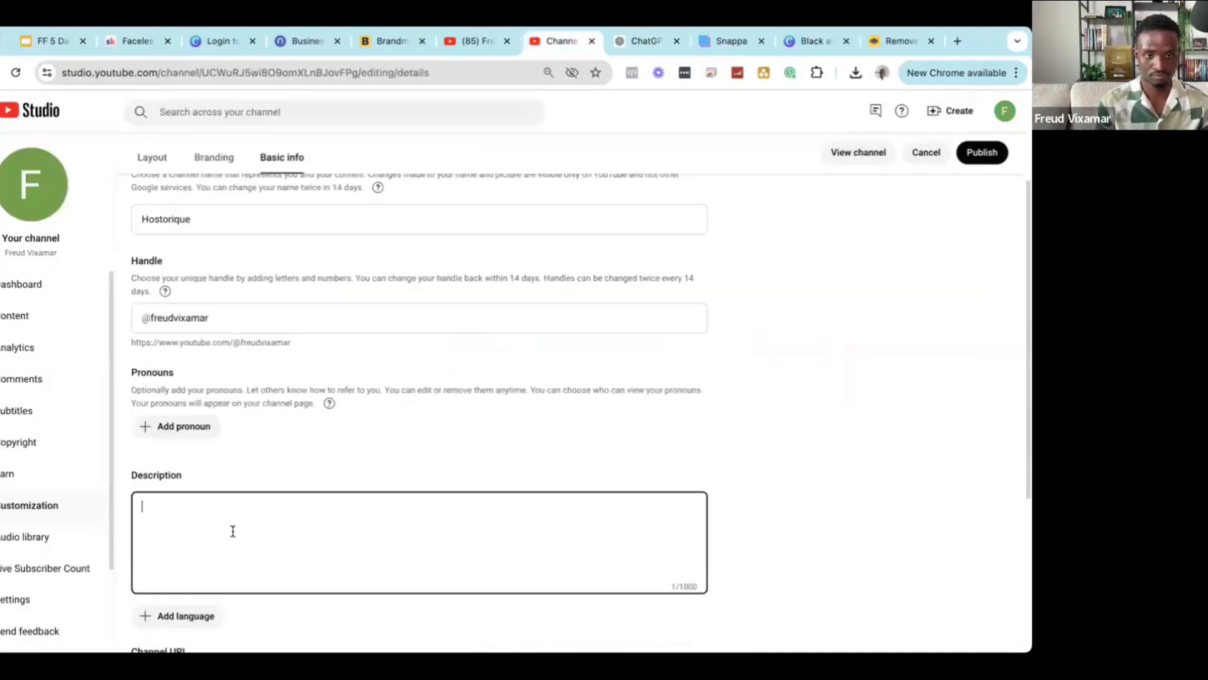
Paste the description and replace 'our history channel' with 'us here at Hostorique'.
{"action": "key", "text": "ctrl+v"}
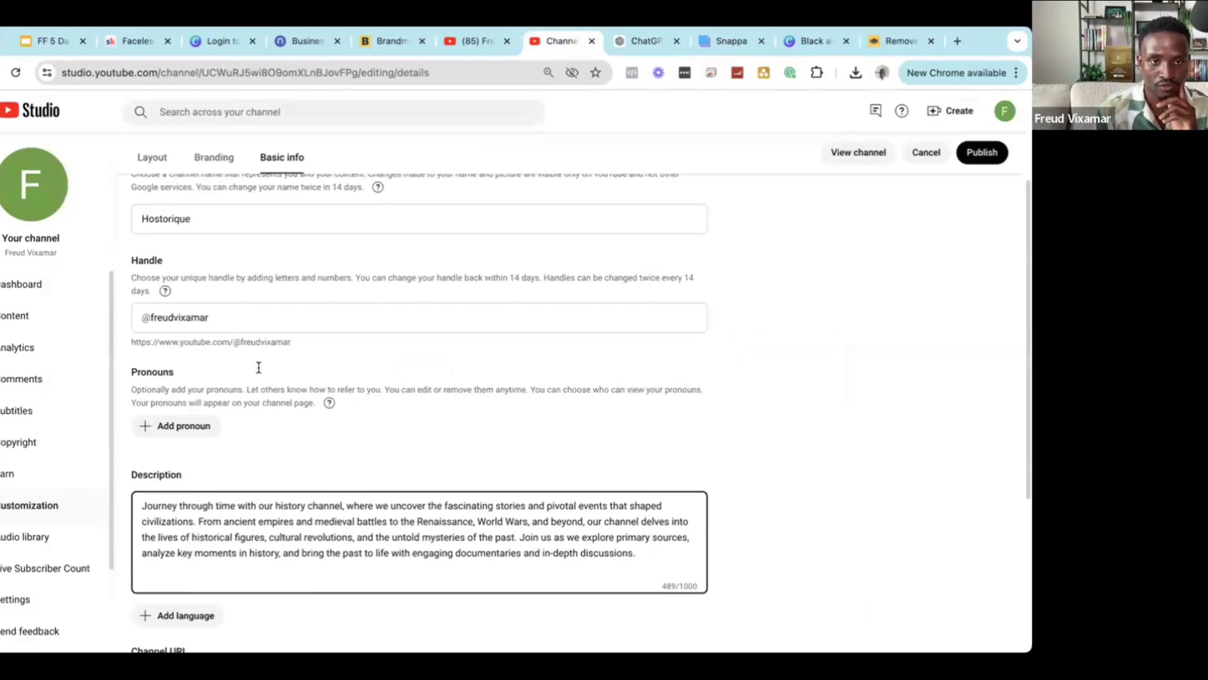
{"action": "scroll", "coordinate": [178, 291], "scroll_direction": "up", "scroll_amount": 2}
{"action": "double_click", "coordinate": [178, 292]}
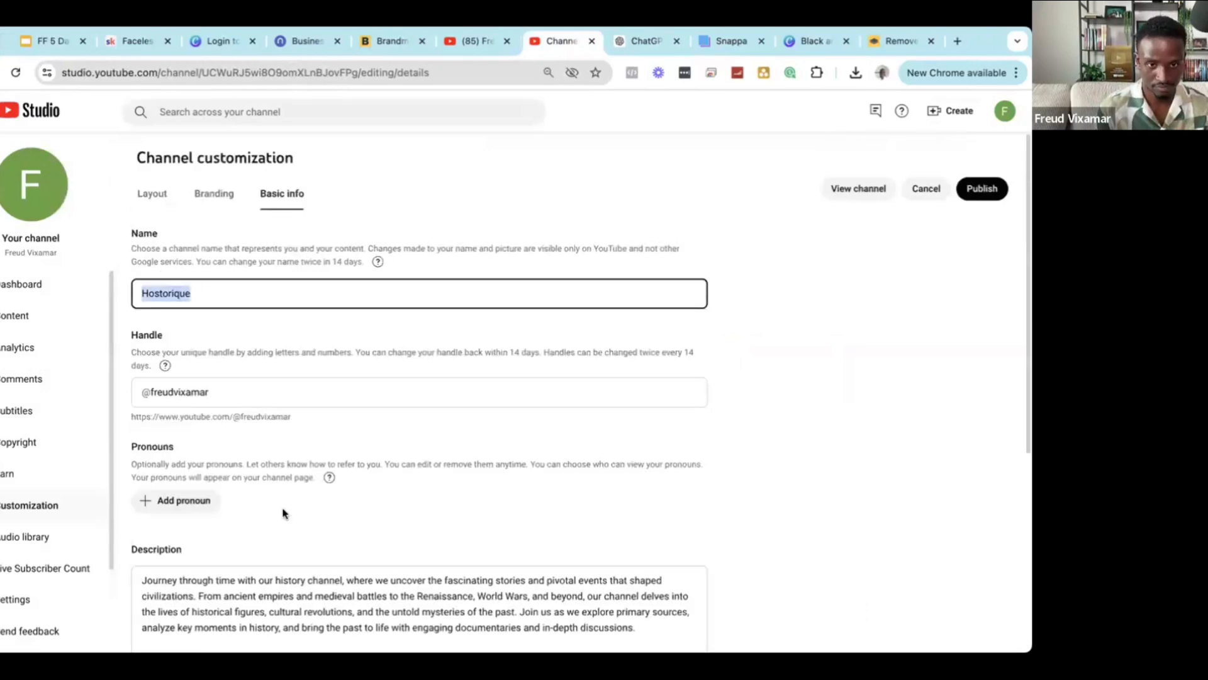
{"action": "left_click_drag", "start_coordinate": [257, 579], "coordinate": [346, 576]}
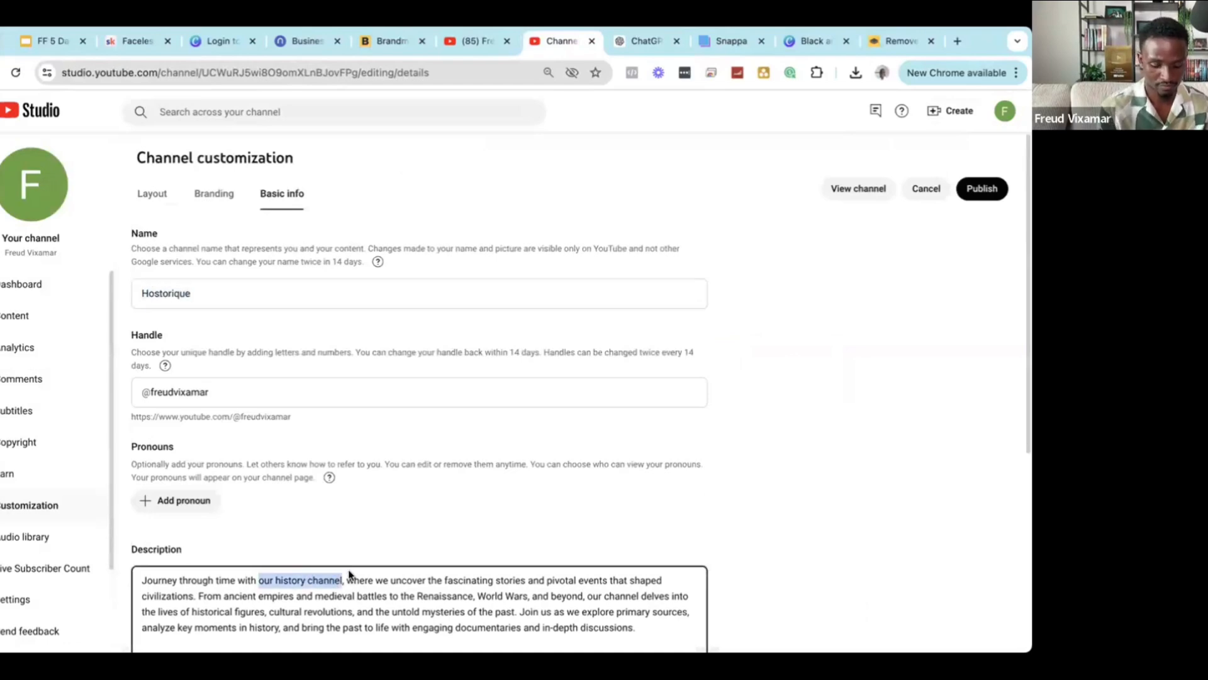
{"action": "type", "text": "us here at"}
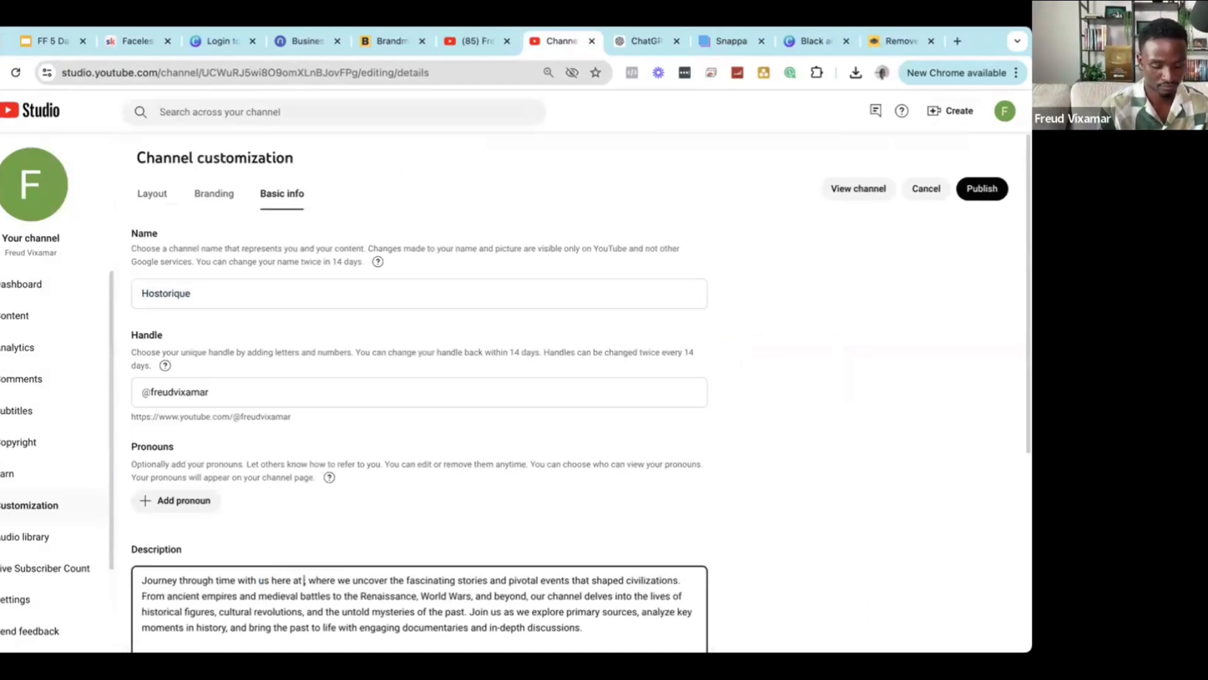
{"action": "type", "text": " Hostorique,"}
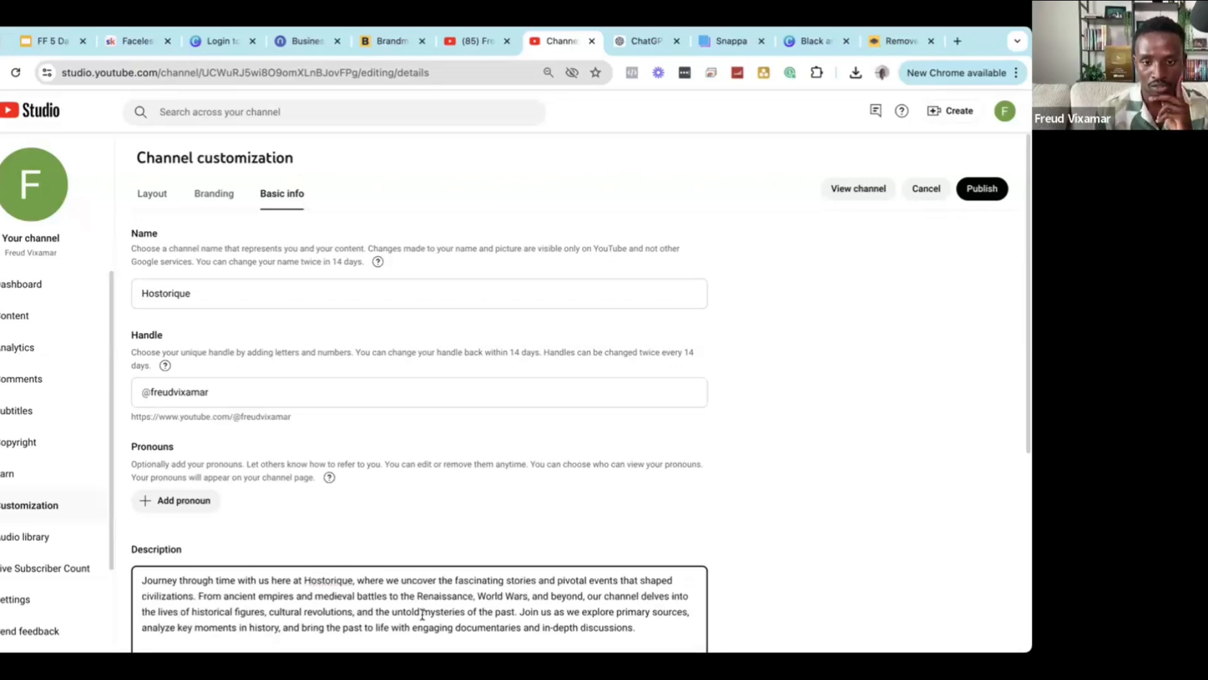
Start a new paragraph in the description before 'Join us'.
{"action": "scroll", "coordinate": [489, 570], "scroll_direction": "down", "scroll_amount": 2}
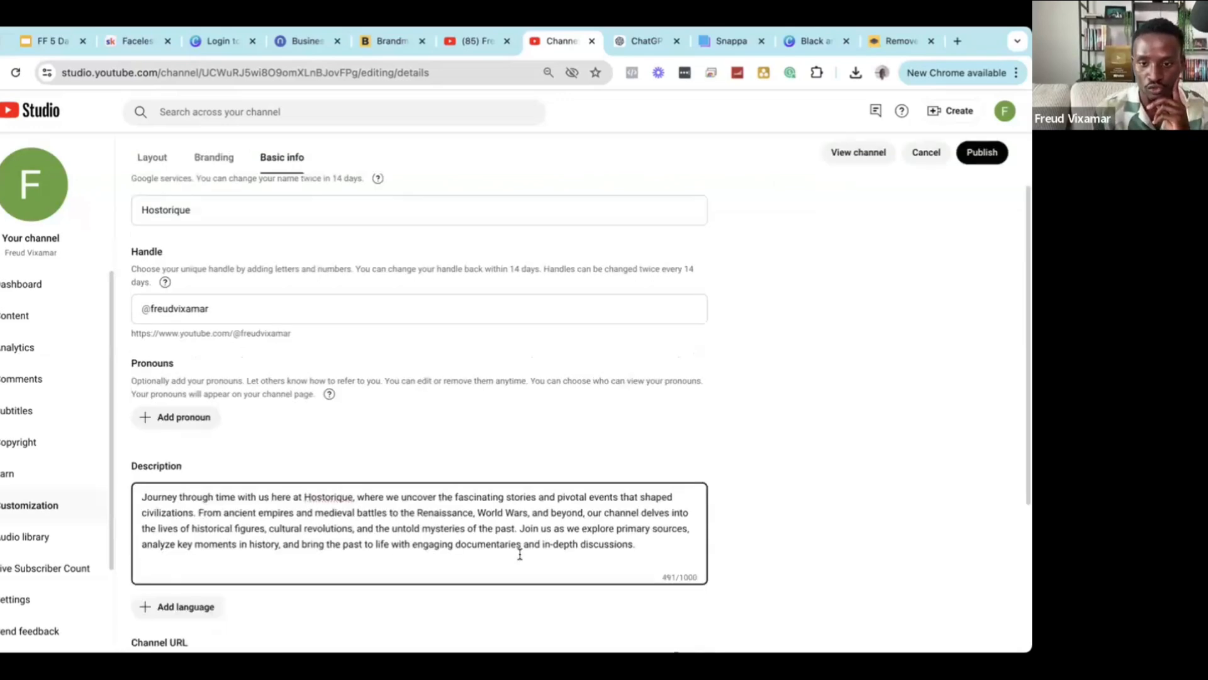
{"action": "double_click", "coordinate": [572, 495]}
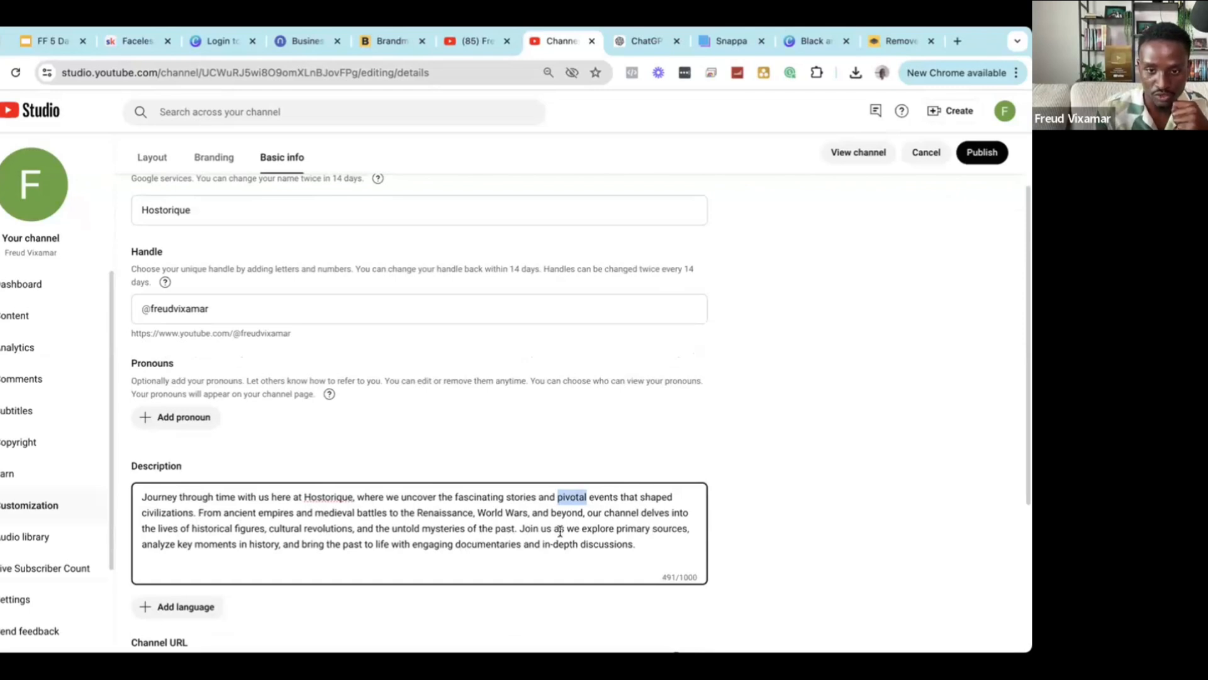
{"action": "left_click", "coordinate": [519, 529]}
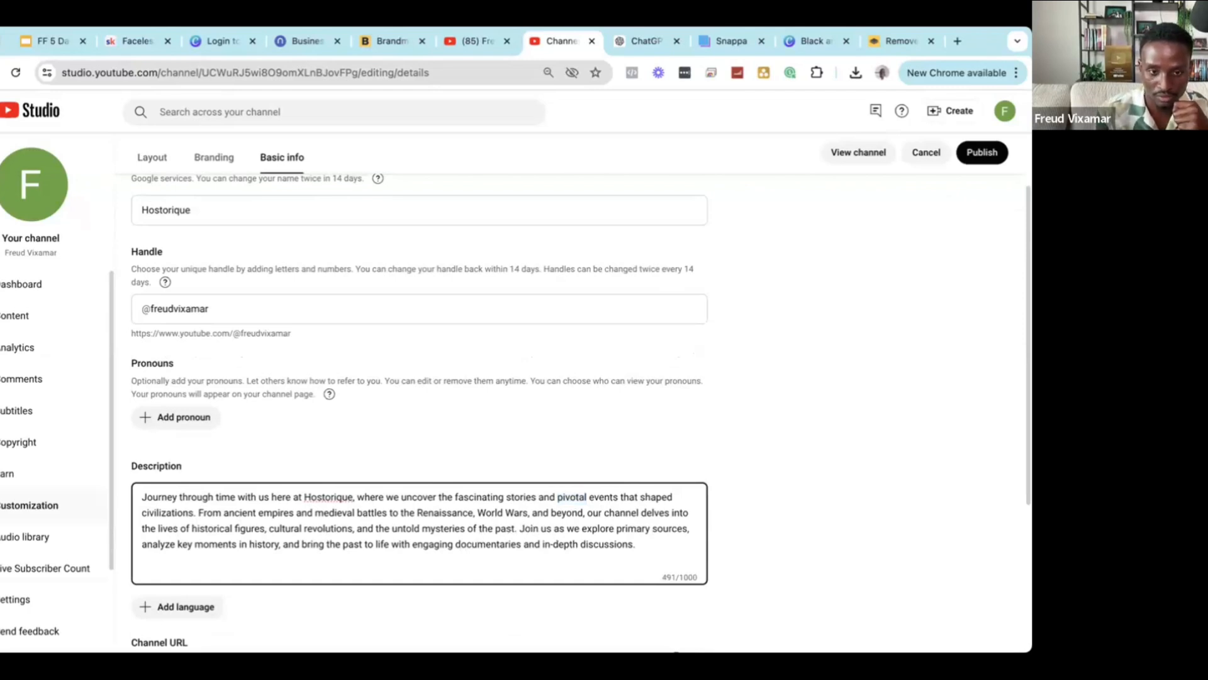
{"action": "key", "text": "Return"}
{"action": "key", "text": "Return"}
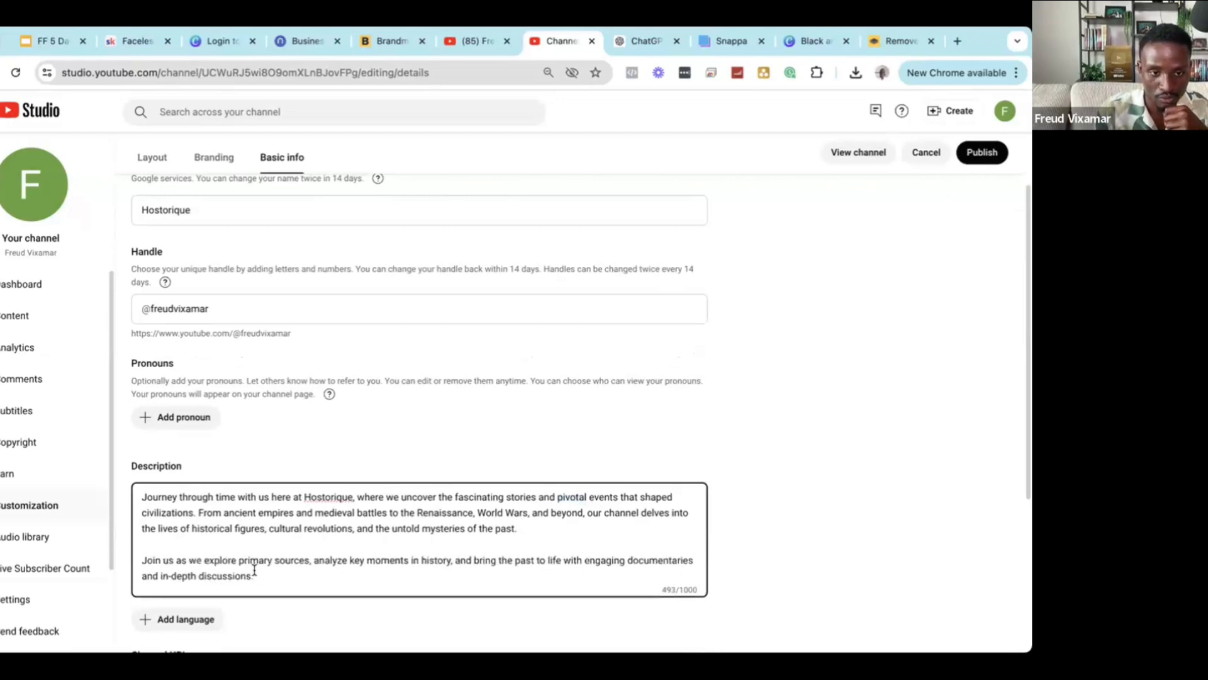
{"action": "scroll", "coordinate": [280, 547], "scroll_direction": "down", "scroll_amount": 1}
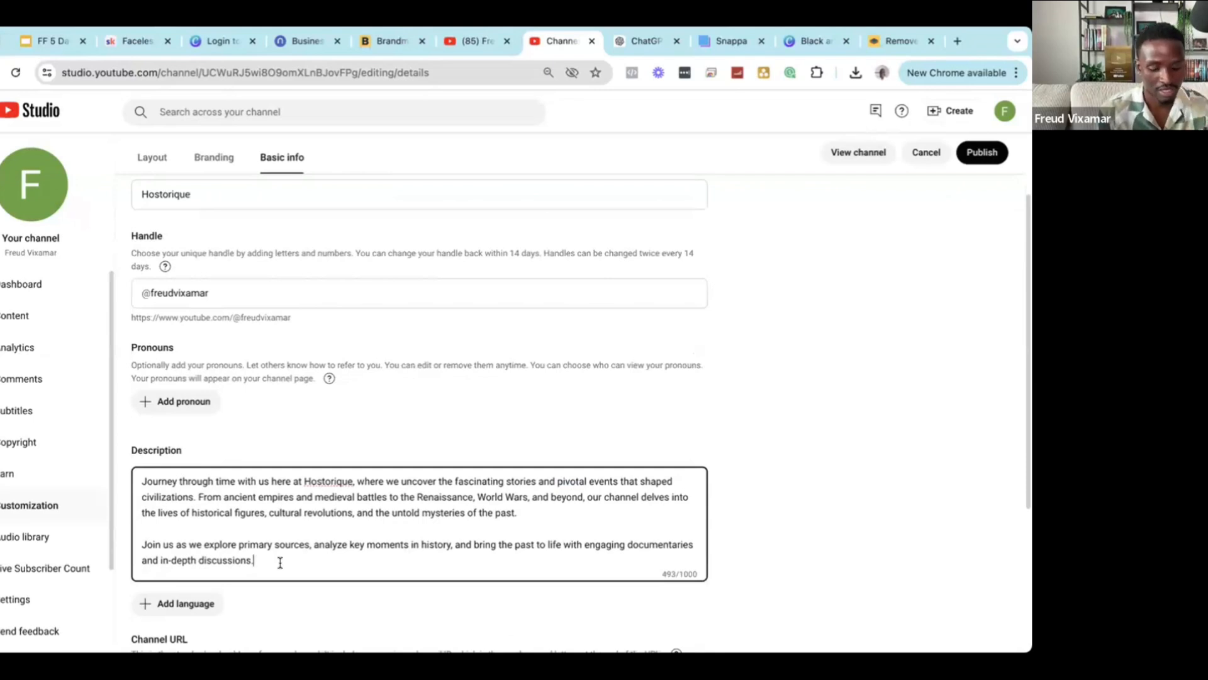
Add a final paragraph, changing 'join us in this journey.' to 'join the family!'.
{"action": "key", "text": "Return"}
{"action": "key", "text": "Return"}
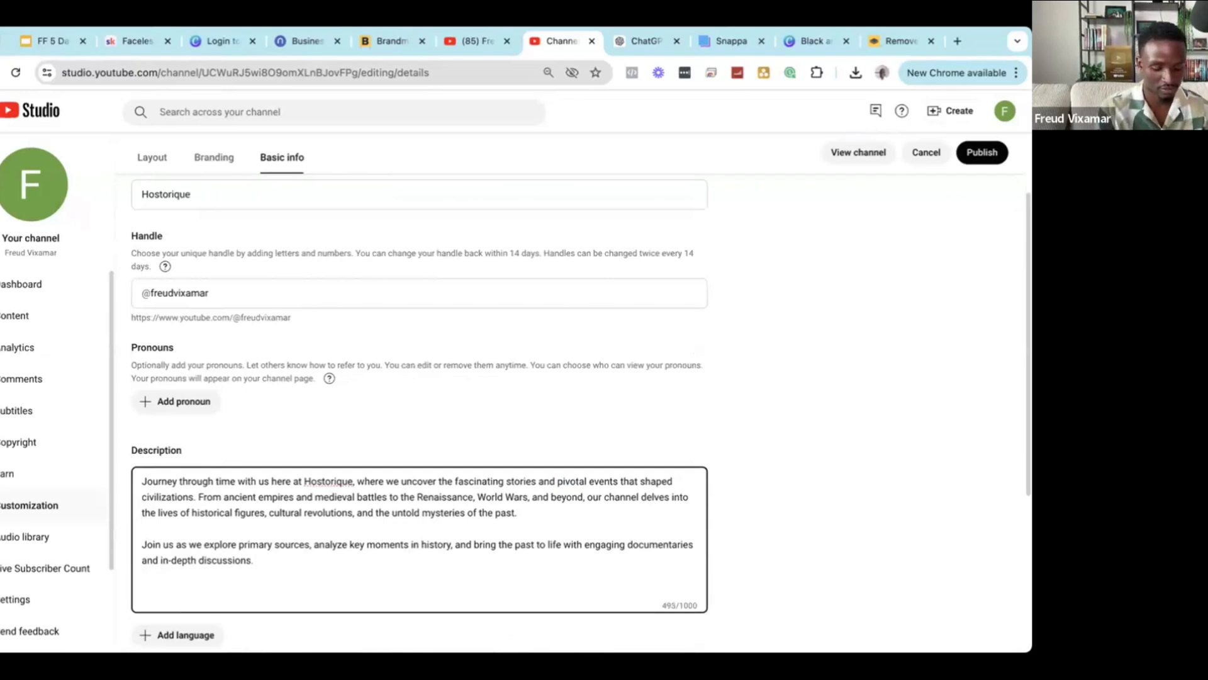
{"action": "type", "text": "Be sure to s"}
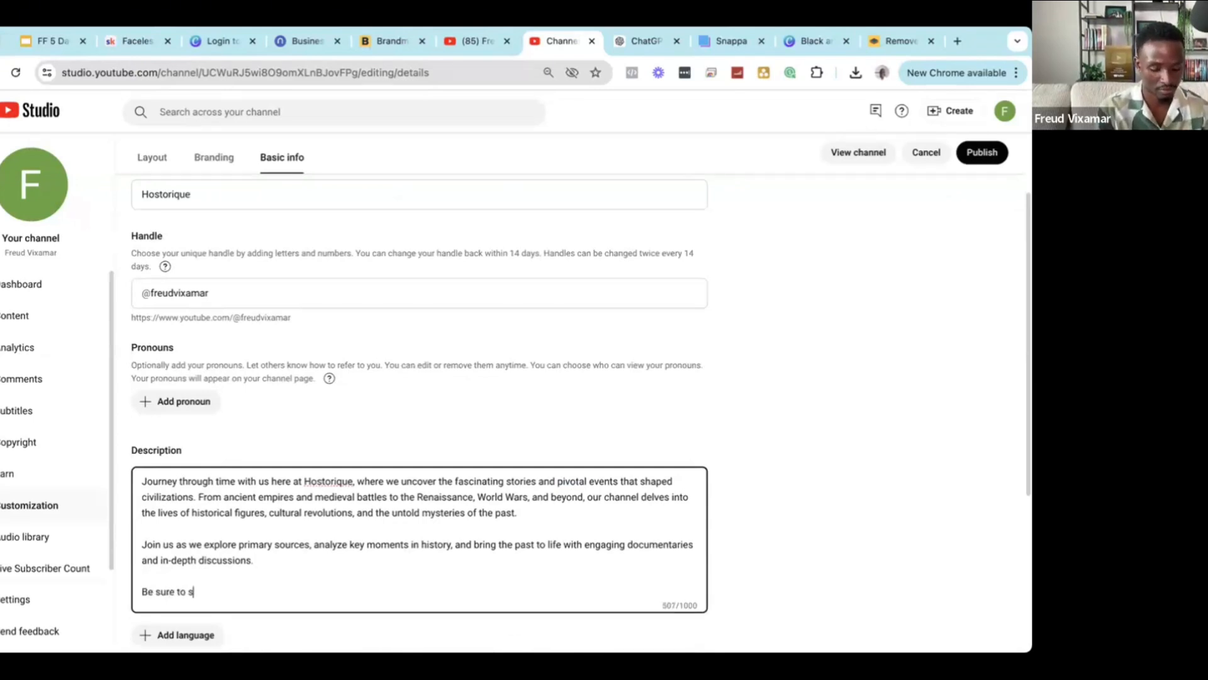
{"action": "type", "text": "ubscr"}
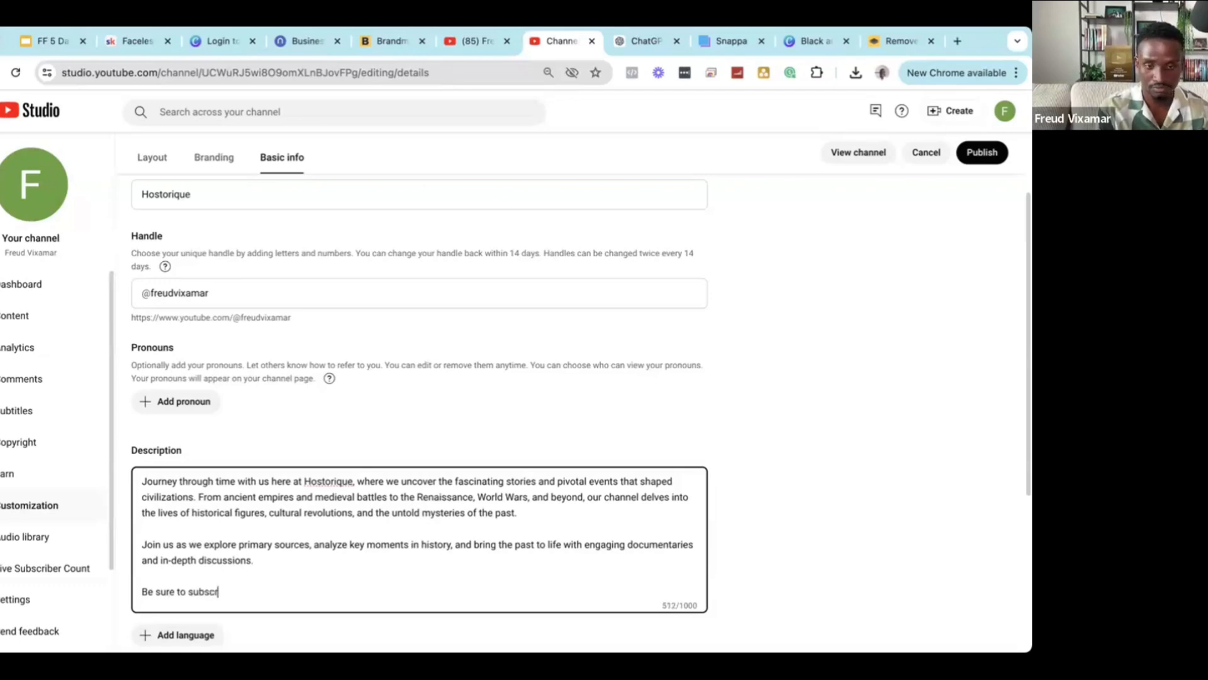
{"action": "type", "text": "ibe "}
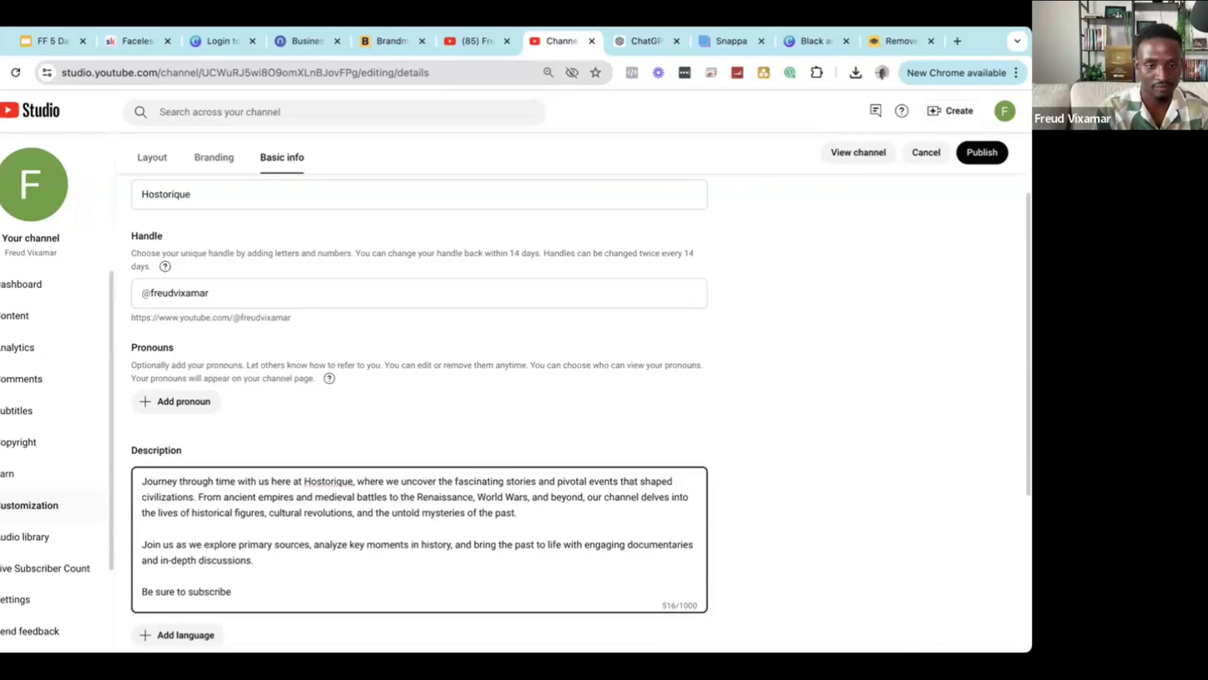
{"action": "type", "text": "to "}
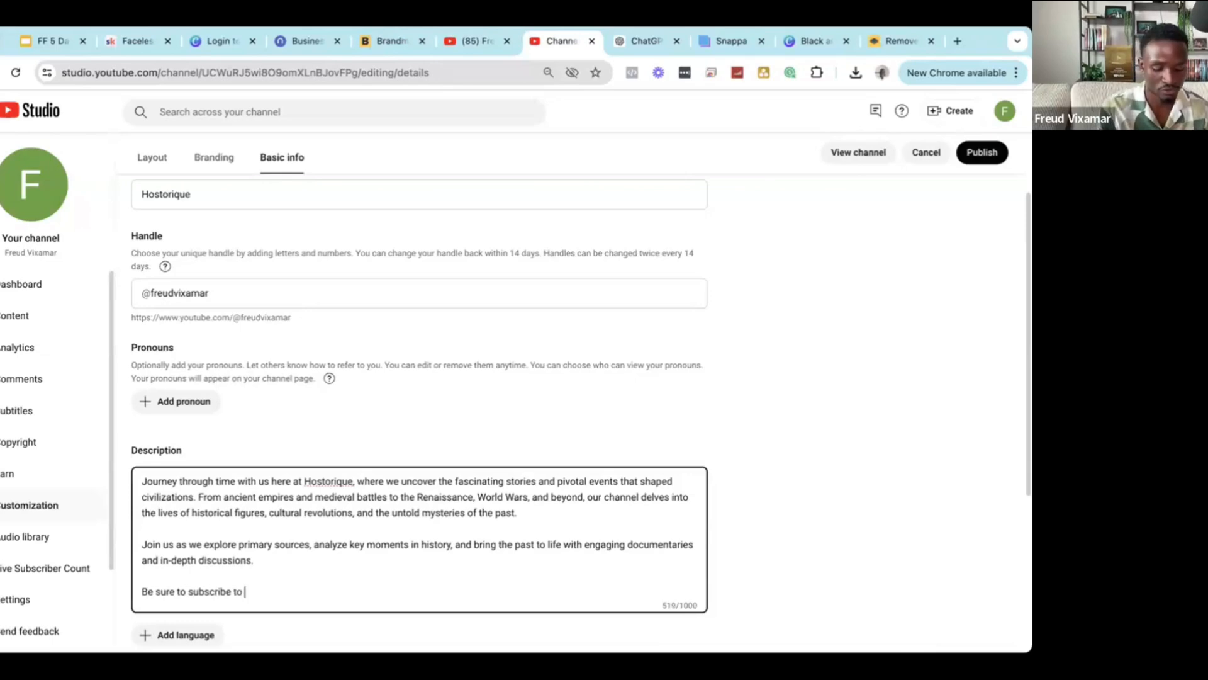
{"action": "type", "text": "join us in this journe"}
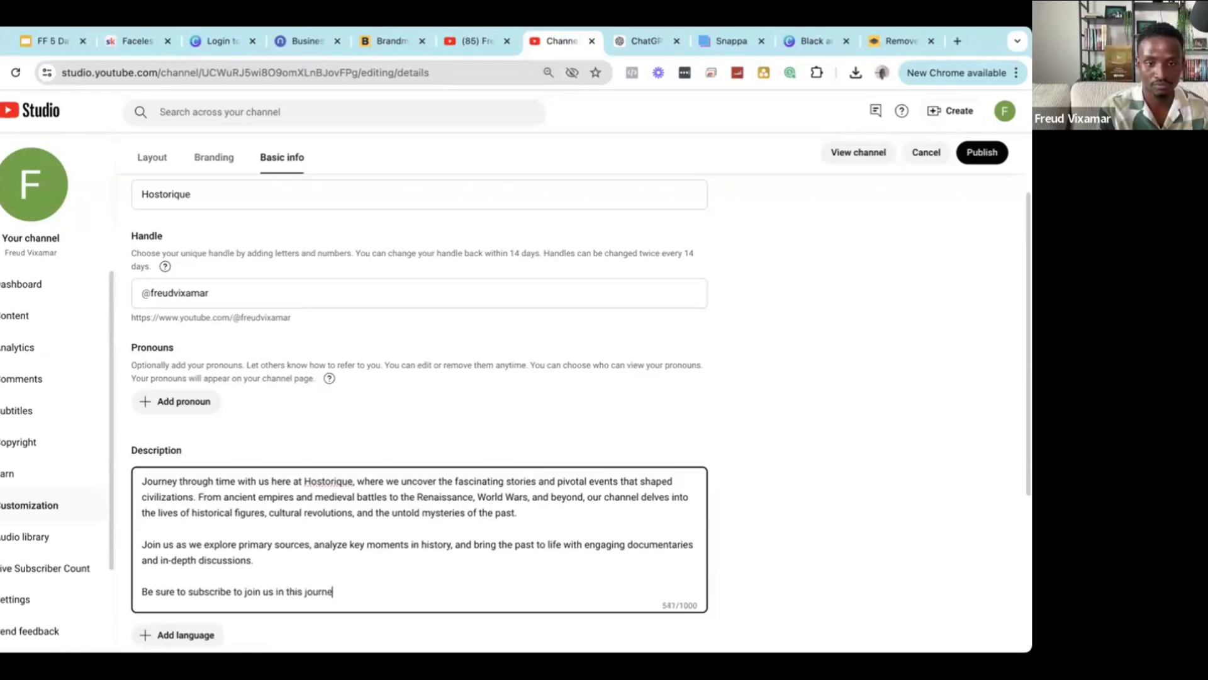
{"action": "type", "text": "y."}
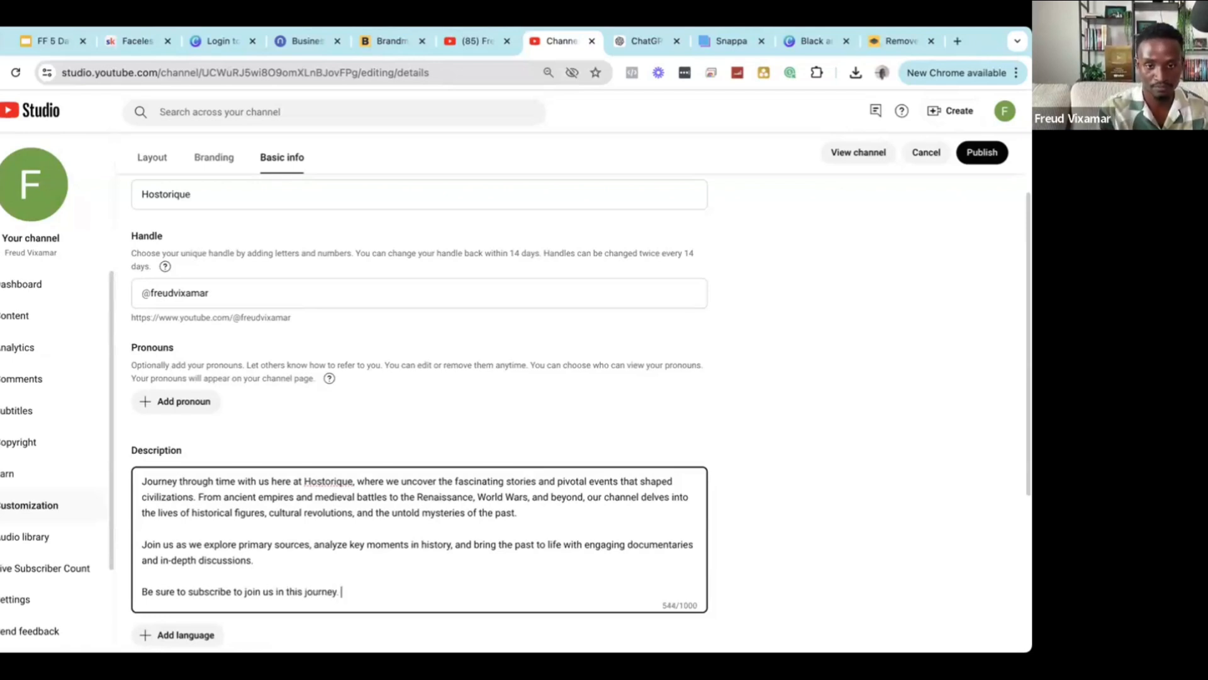
{"action": "key", "text": "BackSpace"}
{"action": "key", "text": "BackSpace"}
{"action": "key", "text": "BackSpace"}
{"action": "key", "text": "BackSpace"}
{"action": "key", "text": "BackSpace"}
{"action": "key", "text": "BackSpace"}
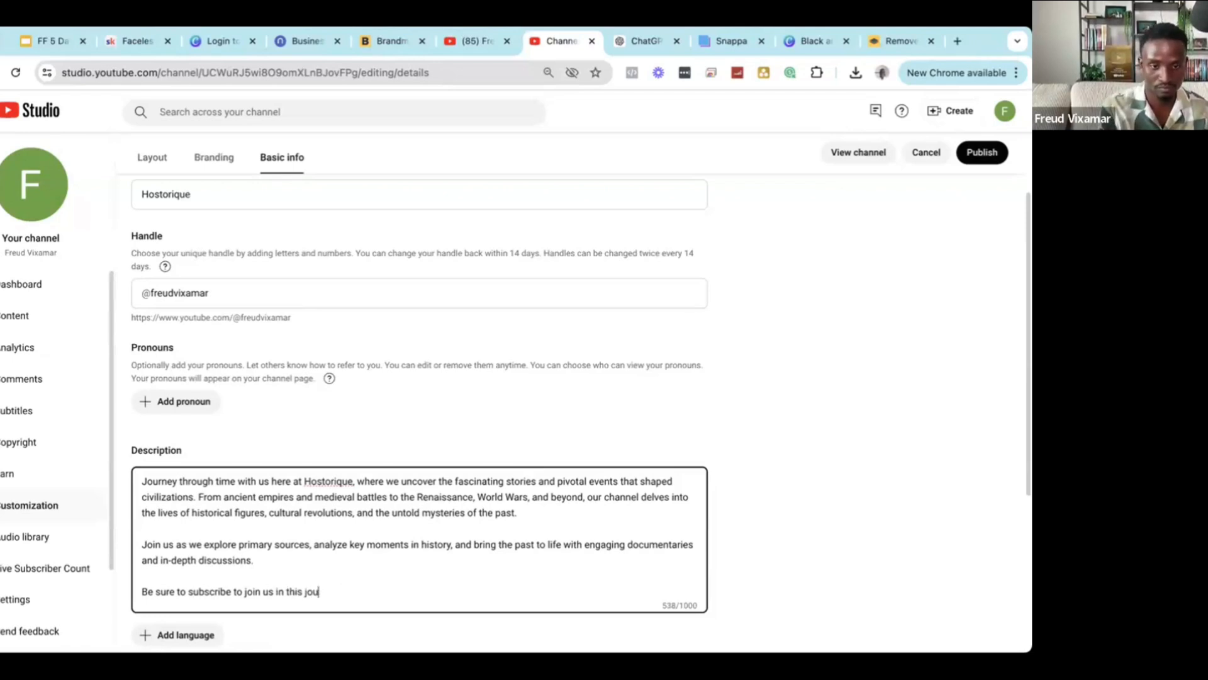
{"action": "key", "text": "BackSpace"}
{"action": "key", "text": "BackSpace"}
{"action": "key", "text": "BackSpace"}
{"action": "key", "text": "BackSpace"}
{"action": "key", "text": "BackSpace"}
{"action": "key", "text": "BackSpace"}
{"action": "key", "text": "BackSpace"}
{"action": "key", "text": "BackSpace"}
{"action": "key", "text": "BackSpace"}
{"action": "key", "text": "BackSpace"}
{"action": "key", "text": "BackSpace"}
{"action": "key", "text": "BackSpace"}
{"action": "key", "text": "BackSpace"}
{"action": "key", "text": "BackSpace"}
{"action": "type", "text": "the "}
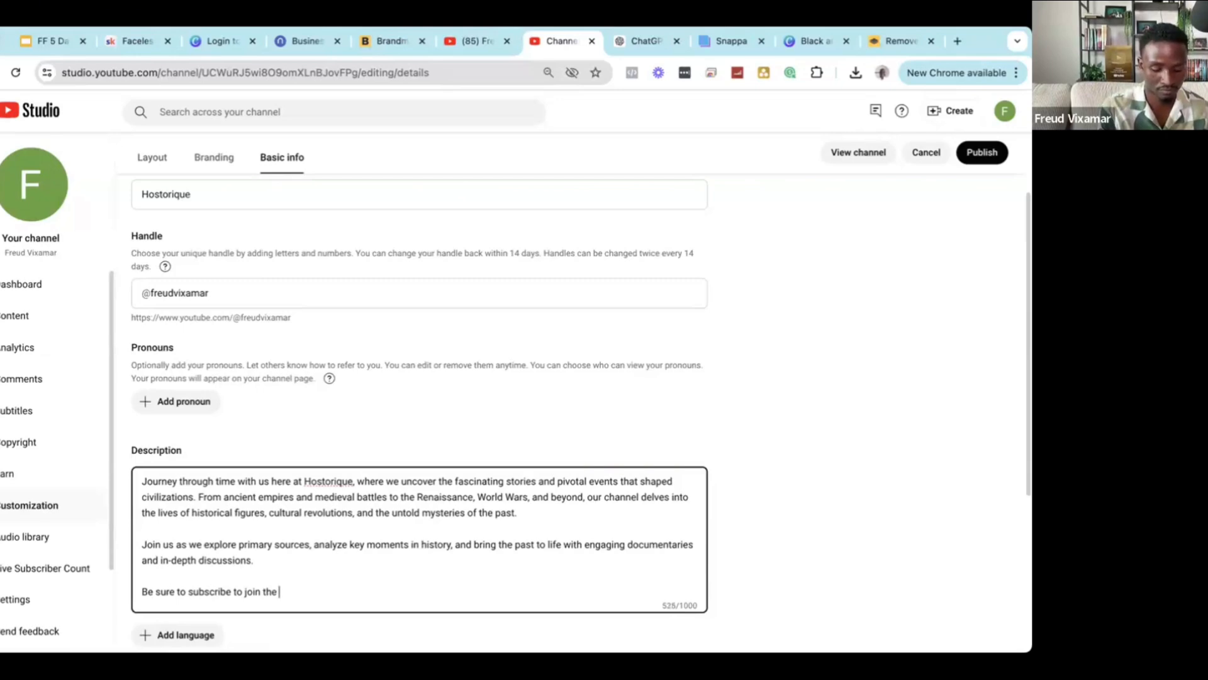
{"action": "type", "text": "family"}
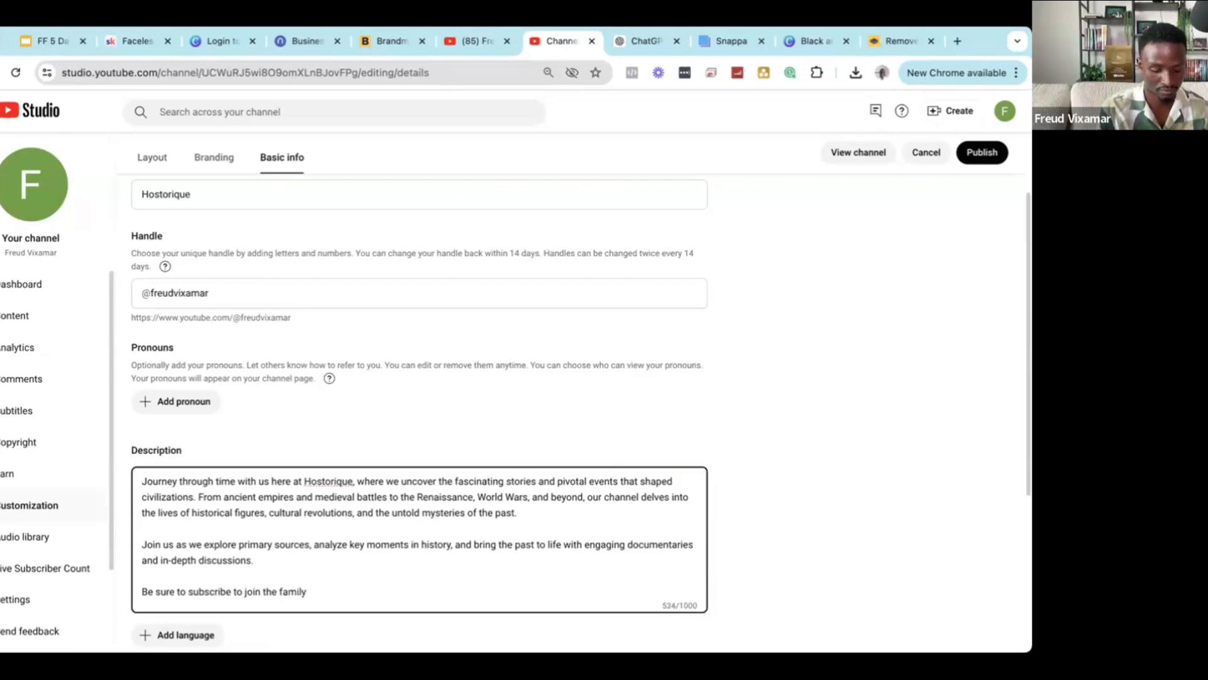
{"action": "type", "text": "!"}
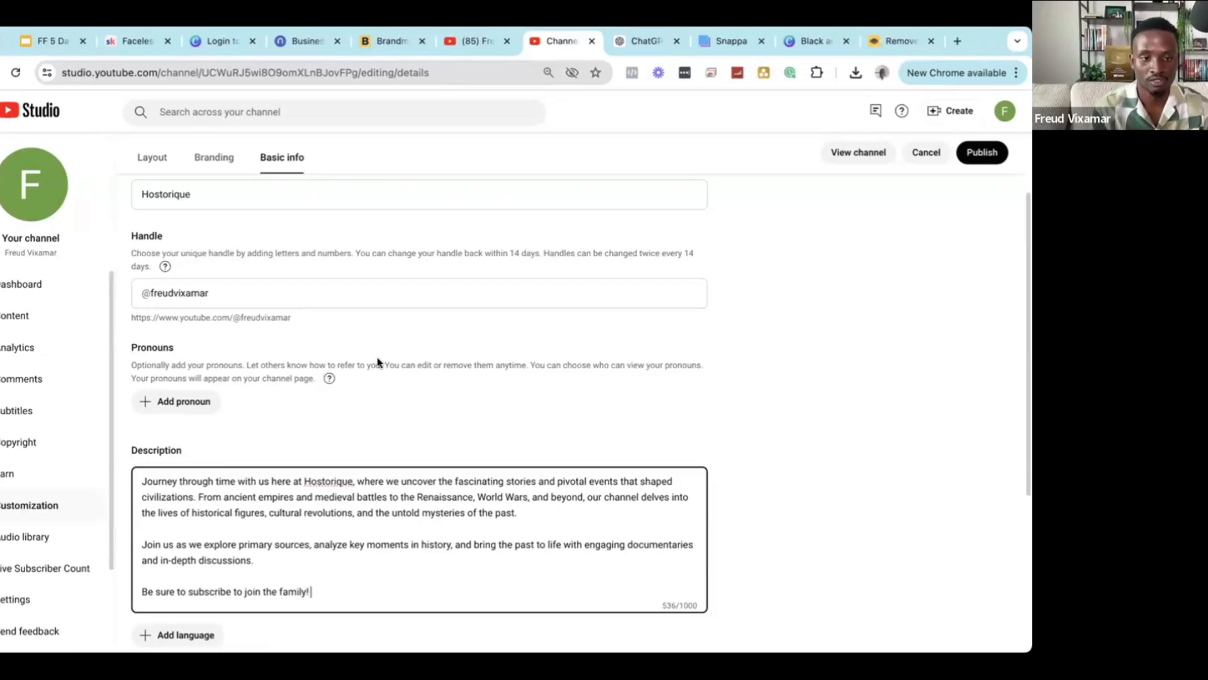
{"action": "scroll", "coordinate": [248, 397], "scroll_direction": "down", "scroll_amount": 4}
{"action": "scroll", "coordinate": [326, 426], "scroll_direction": "up", "scroll_amount": 1}
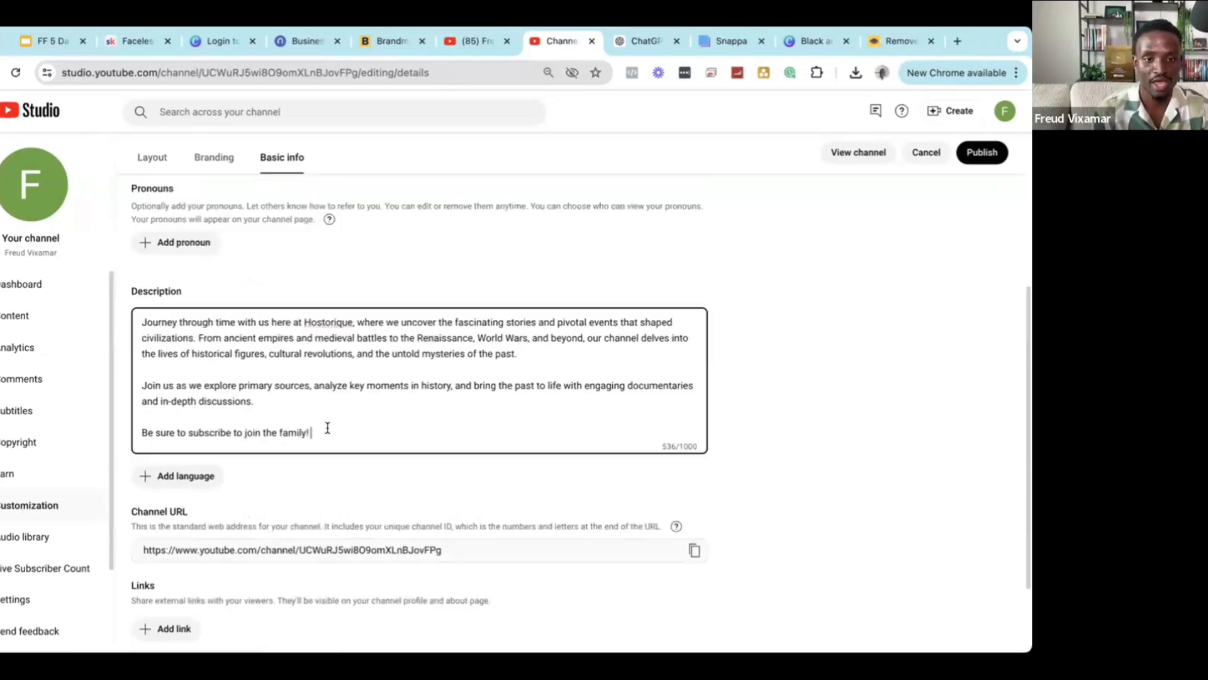
Correct 'Hostorique' to 'Historique' in the description's opening sentence.
{"action": "key", "text": "ctrl+a"}
{"action": "double_click", "coordinate": [231, 340]}
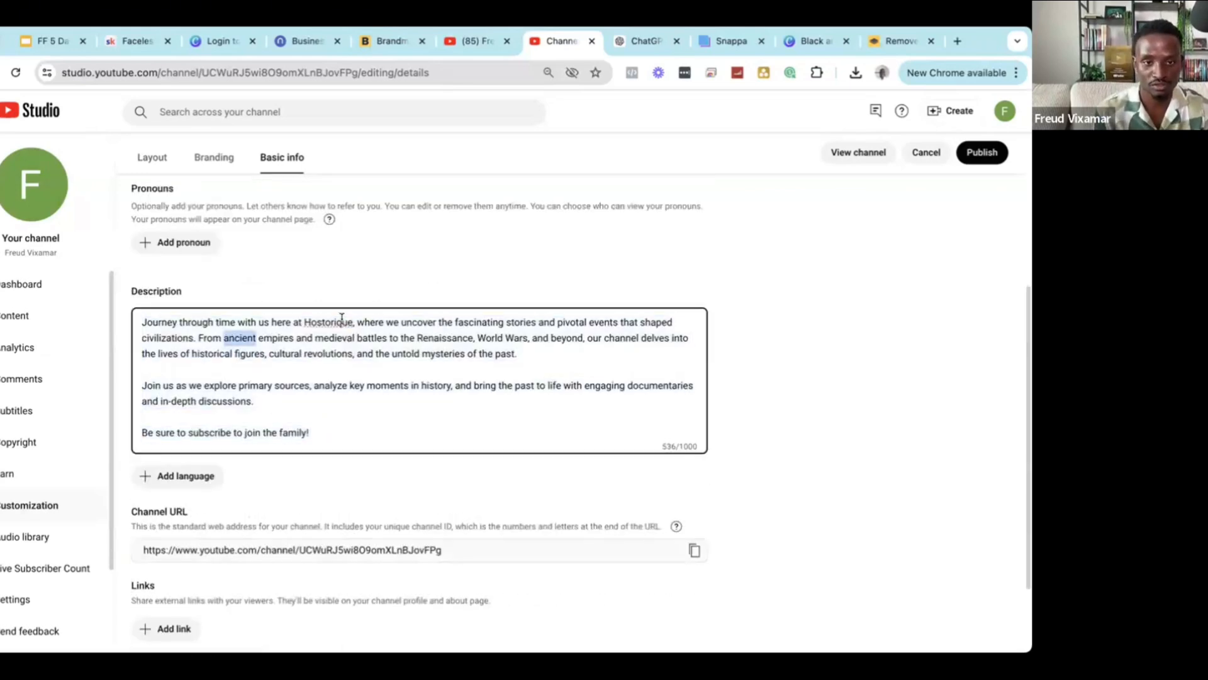
{"action": "double_click", "coordinate": [321, 322]}
{"action": "type", "text": "Hi"}
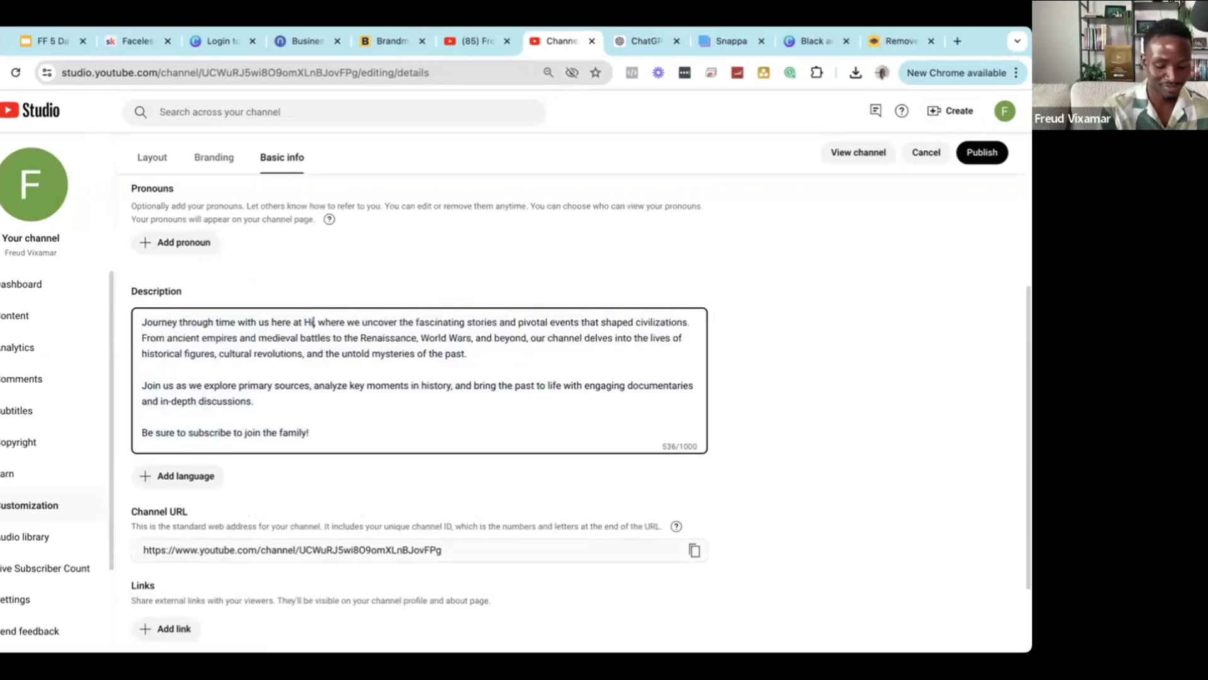
{"action": "type", "text": "story"}
{"action": "key", "text": "BackSpace"}
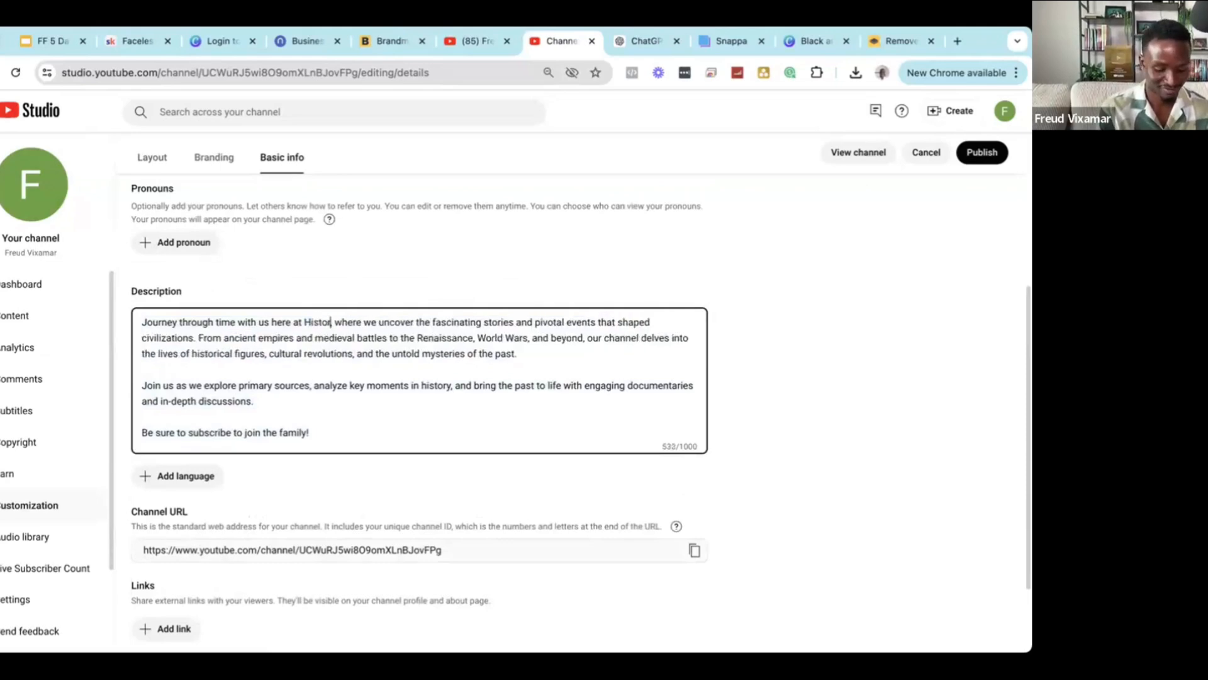
{"action": "type", "text": "ique"}
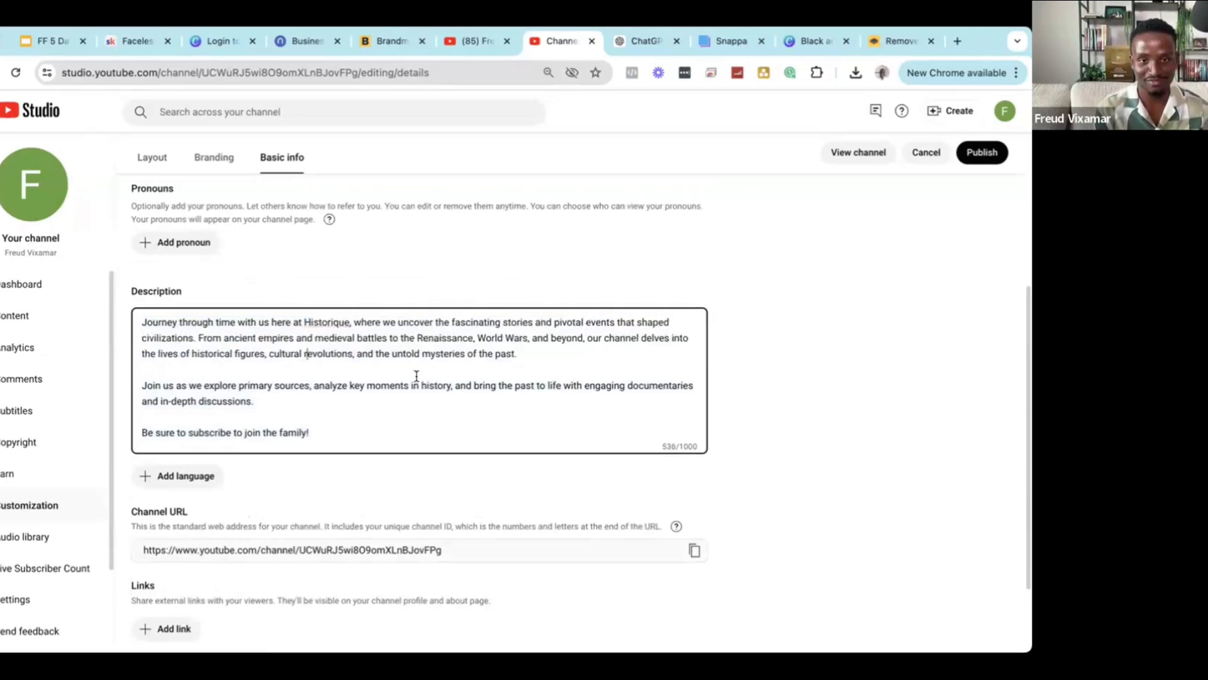
{"action": "scroll", "coordinate": [350, 397], "scroll_direction": "down", "scroll_amount": 2}
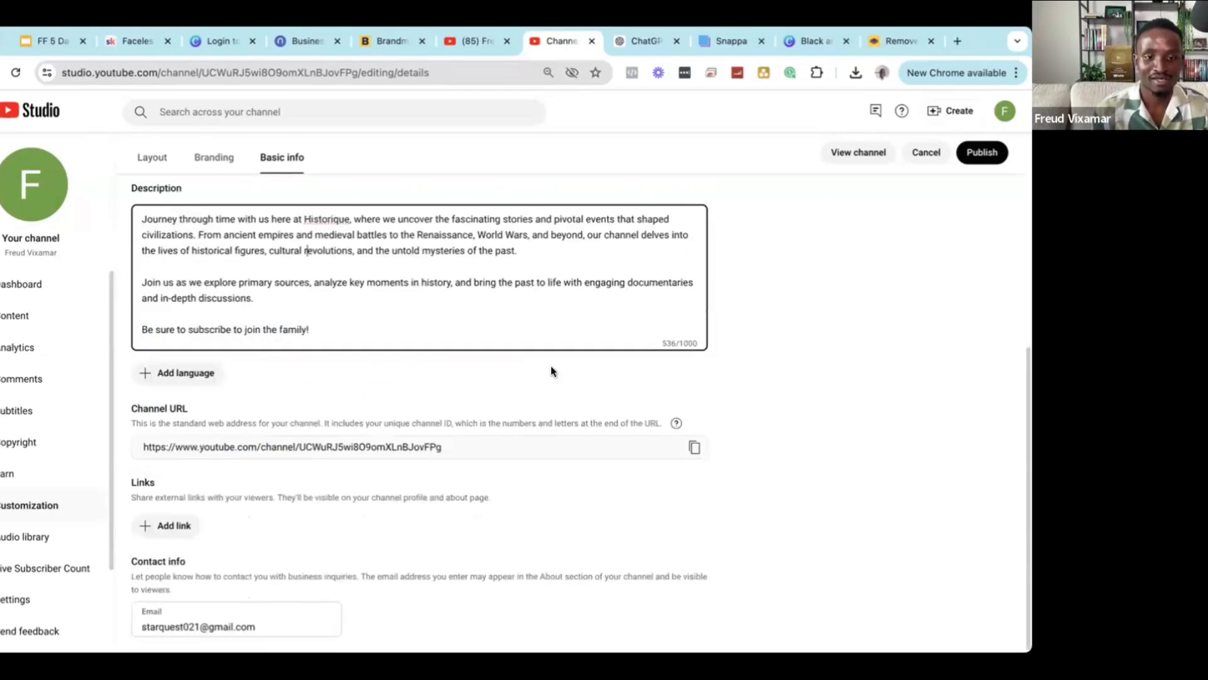
{"action": "triple_click", "coordinate": [224, 623]}
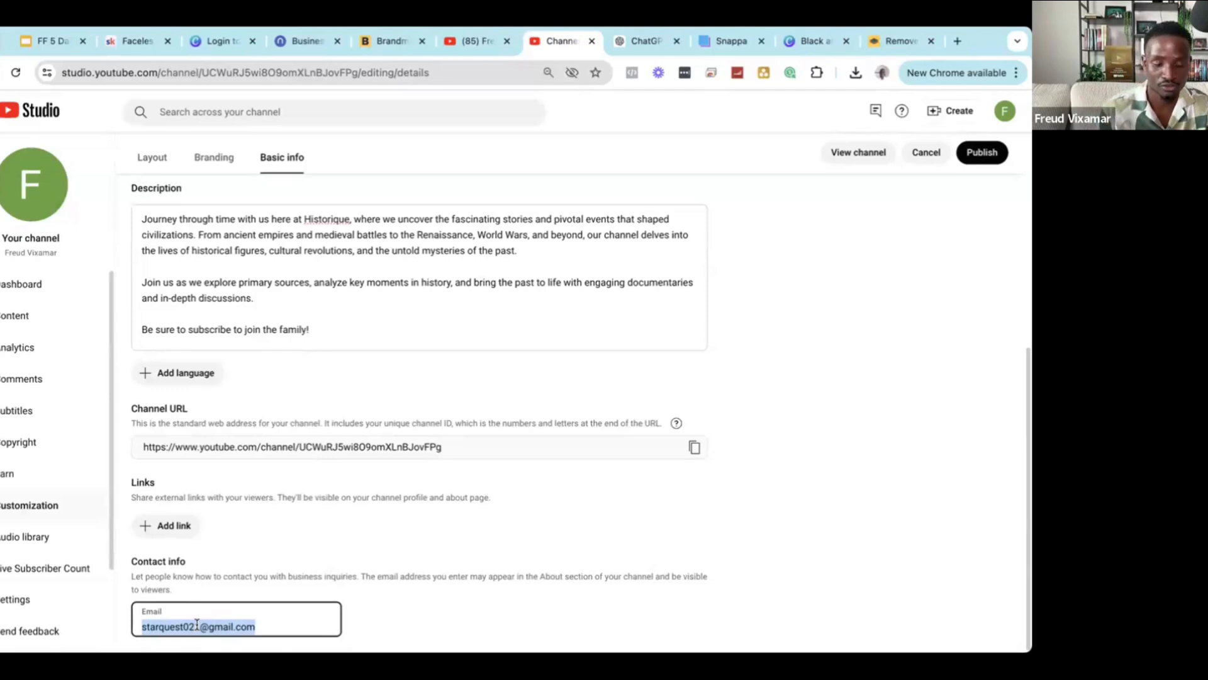
{"action": "scroll", "coordinate": [207, 625], "scroll_direction": "up", "scroll_amount": 1}
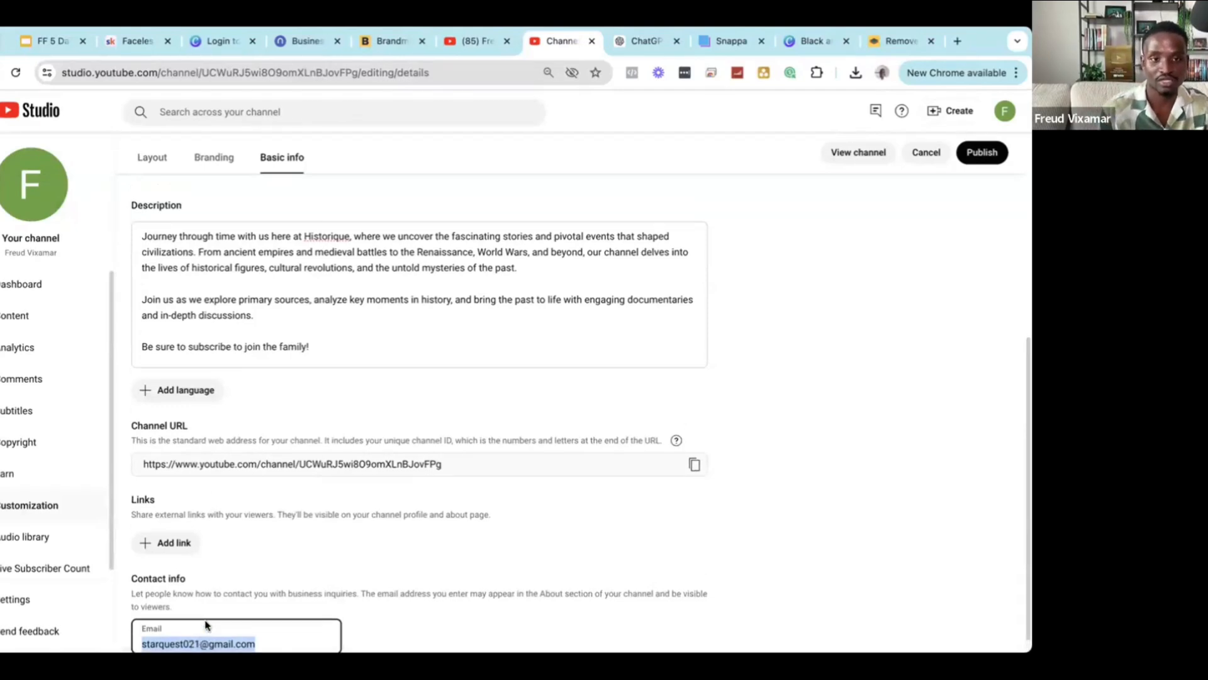
{"action": "scroll", "coordinate": [219, 634], "scroll_direction": "down", "scroll_amount": 1}
{"action": "scroll", "coordinate": [777, 427], "scroll_direction": "up", "scroll_amount": 1}
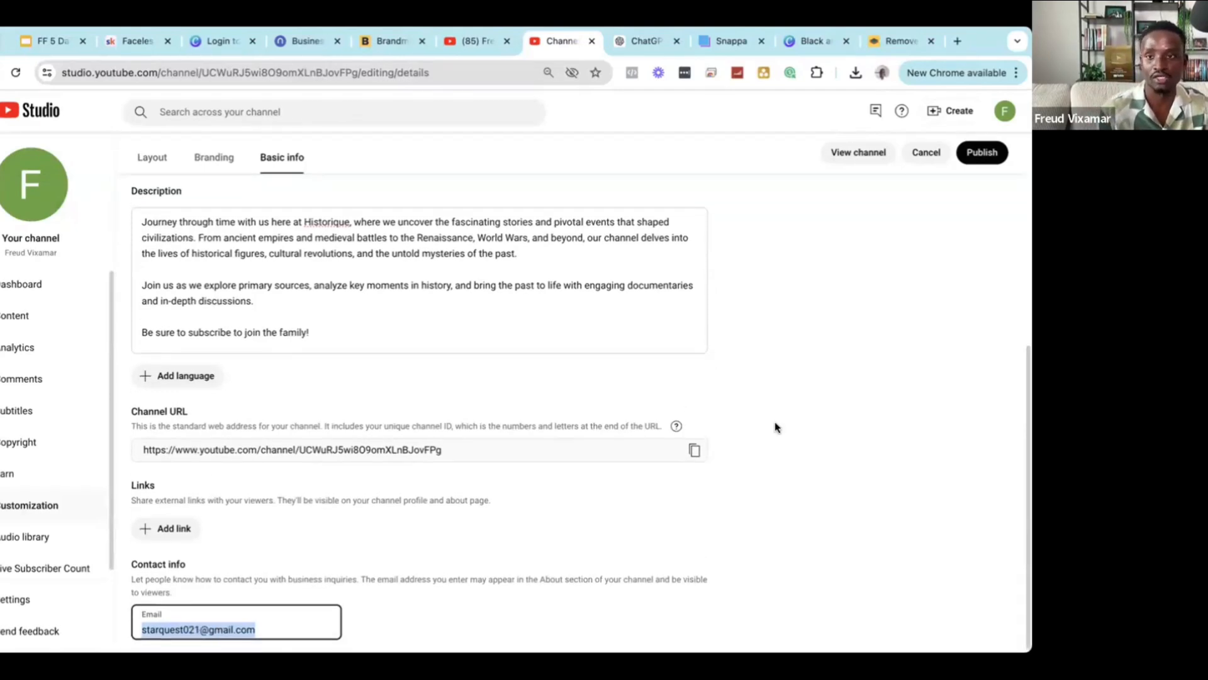
{"action": "scroll", "coordinate": [1030, 567], "scroll_direction": "up", "scroll_amount": 6}
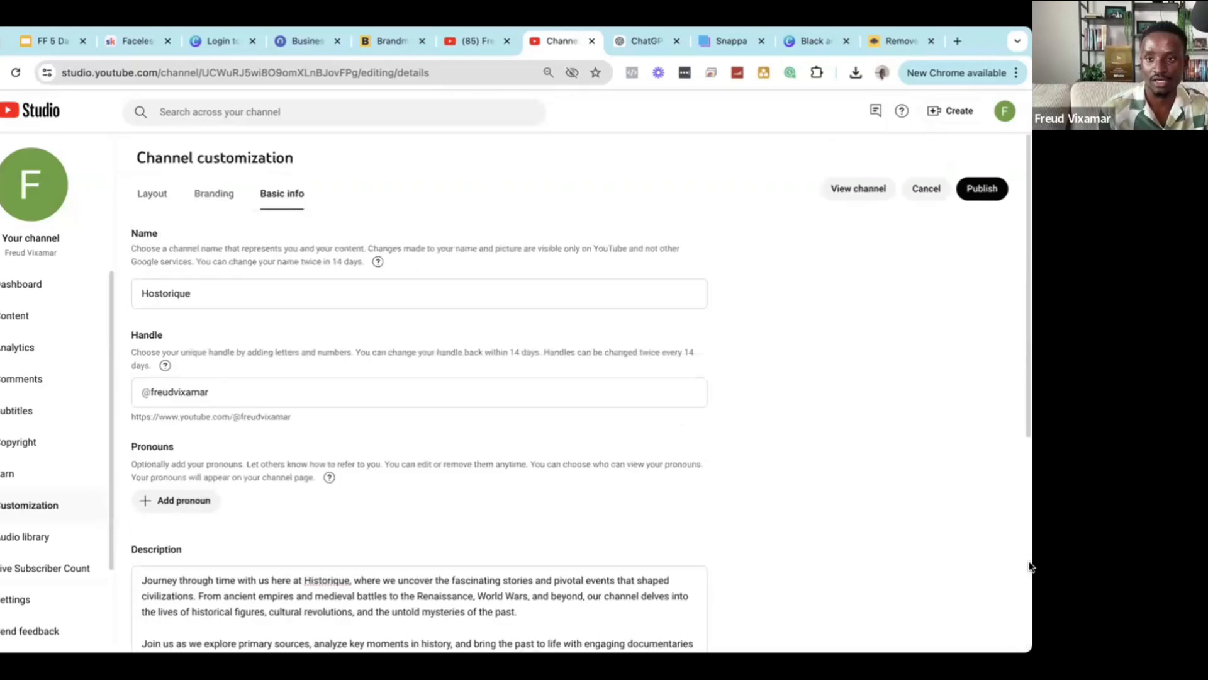
Try publishing the basic info, cancelling Chrome's 'Reload site?' prompt to keep the edits.
{"action": "left_click", "coordinate": [991, 194]}
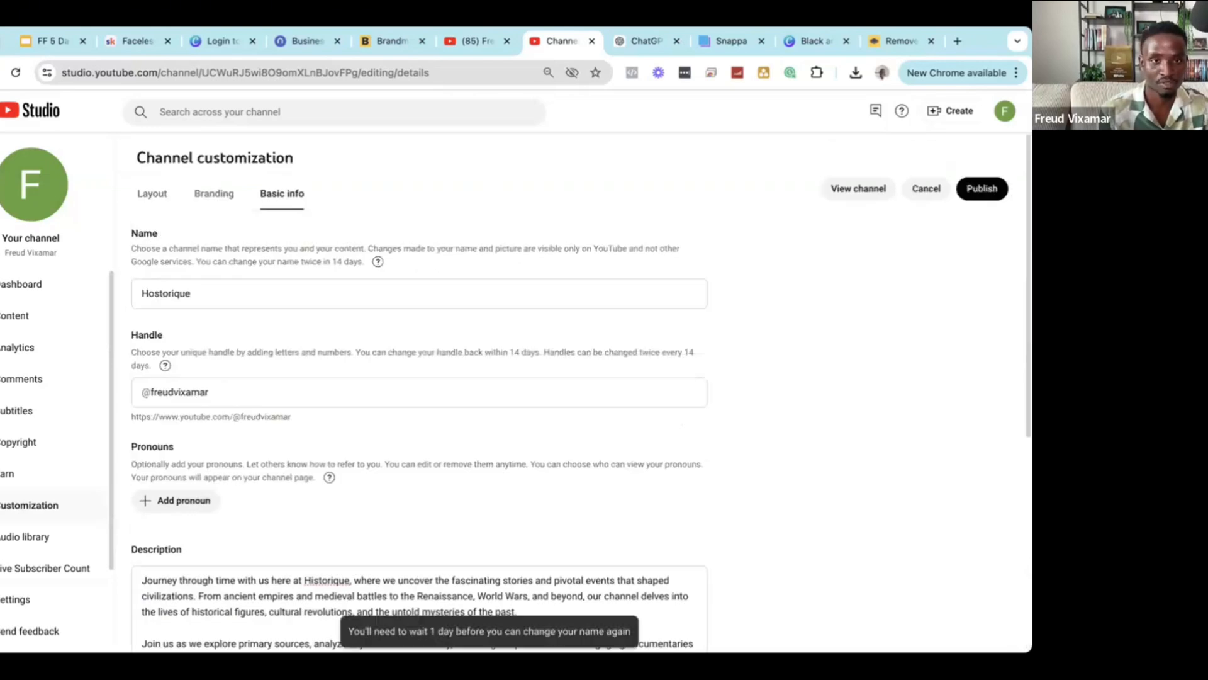
{"action": "left_click", "coordinate": [16, 73]}
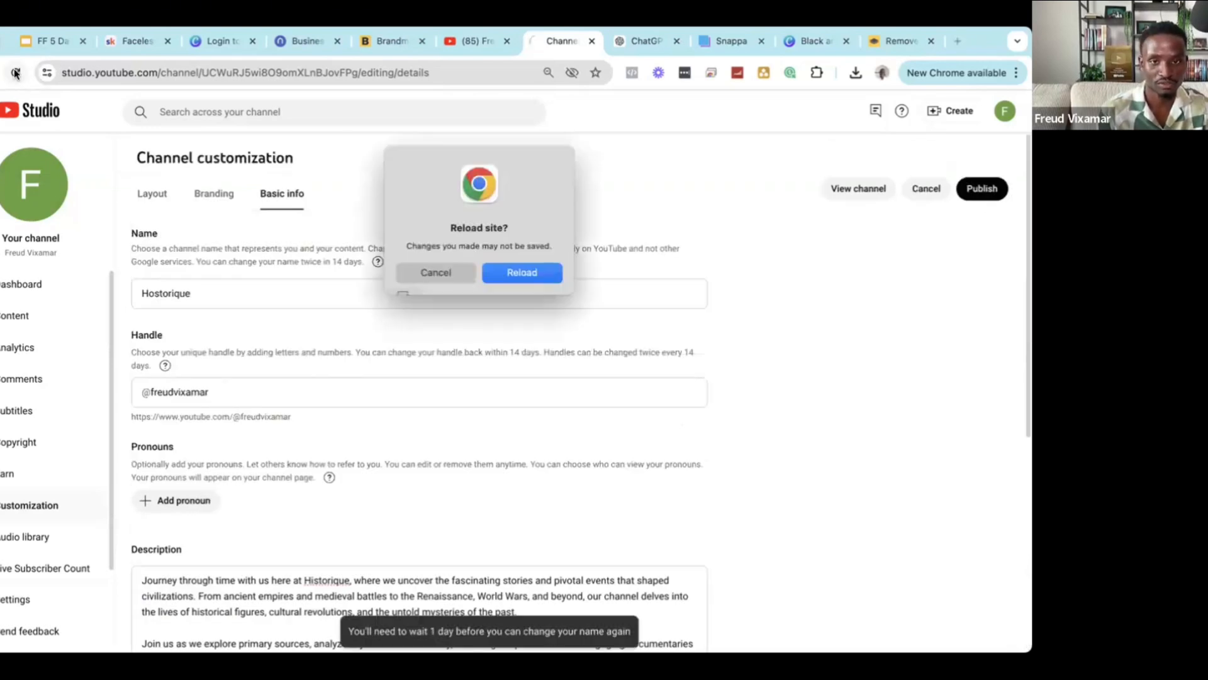
{"action": "key", "text": "Escape"}
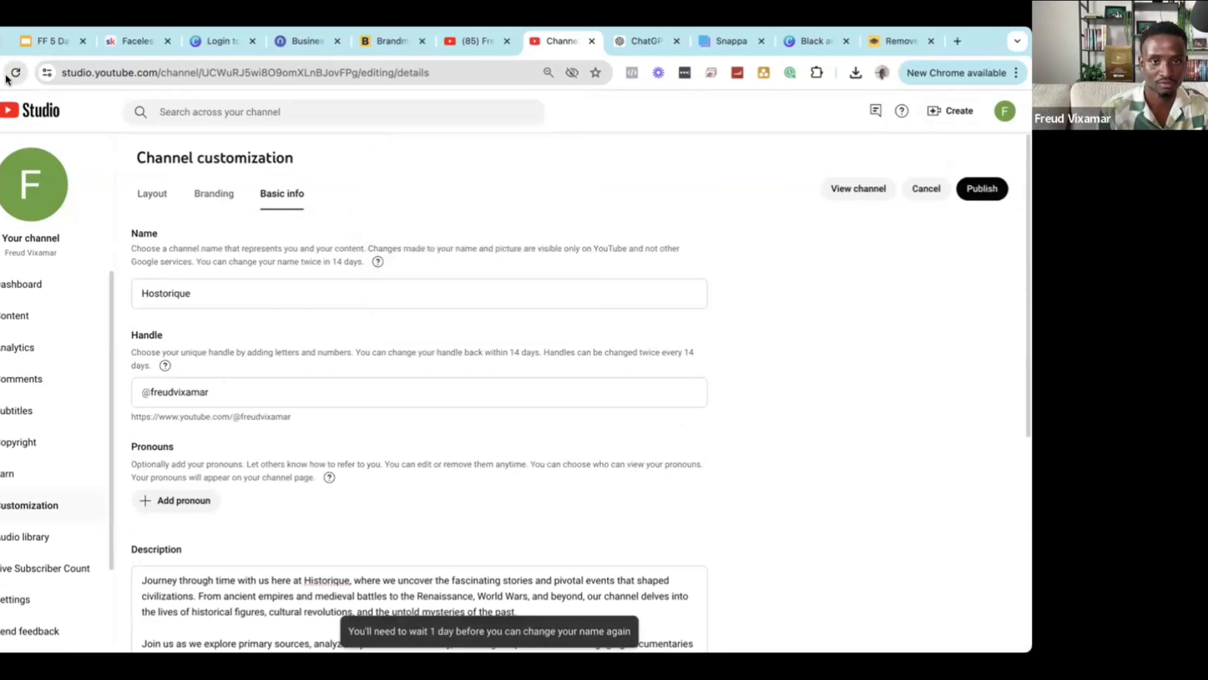
{"action": "key", "text": "super+r"}
{"action": "left_click", "coordinate": [432, 271]}
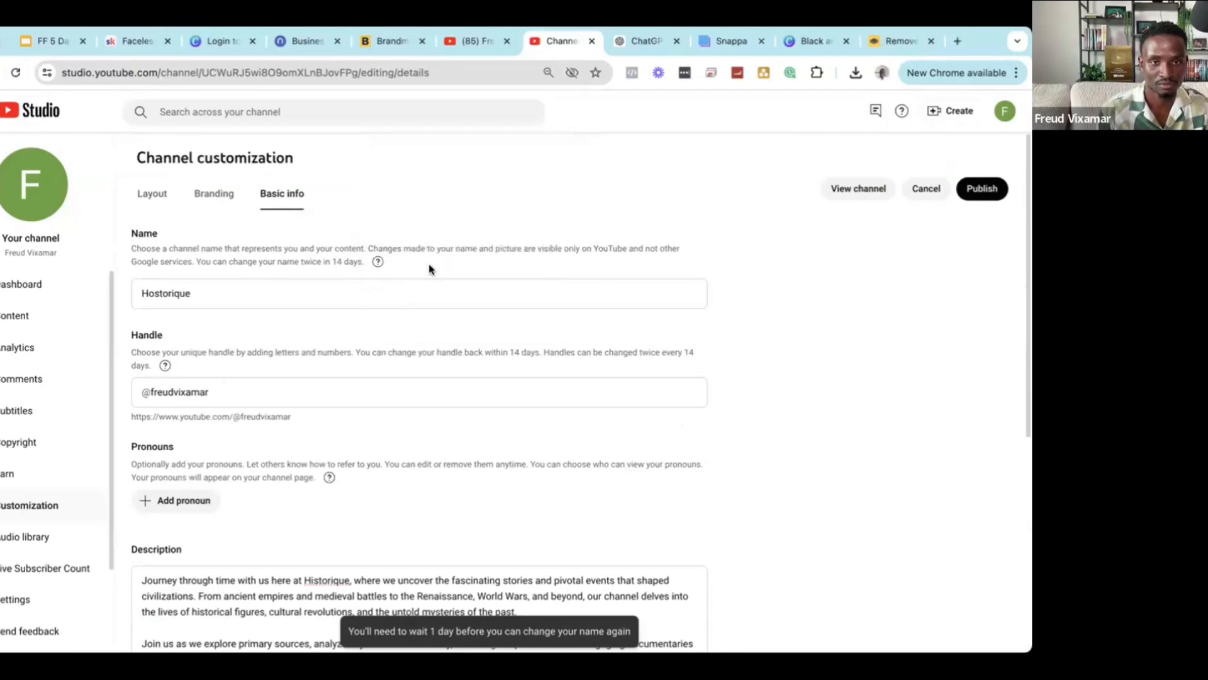
Publish the basic info again, then check the Branding tab and return to Basic info.
{"action": "left_click", "coordinate": [152, 194]}
{"action": "left_click", "coordinate": [300, 203]}
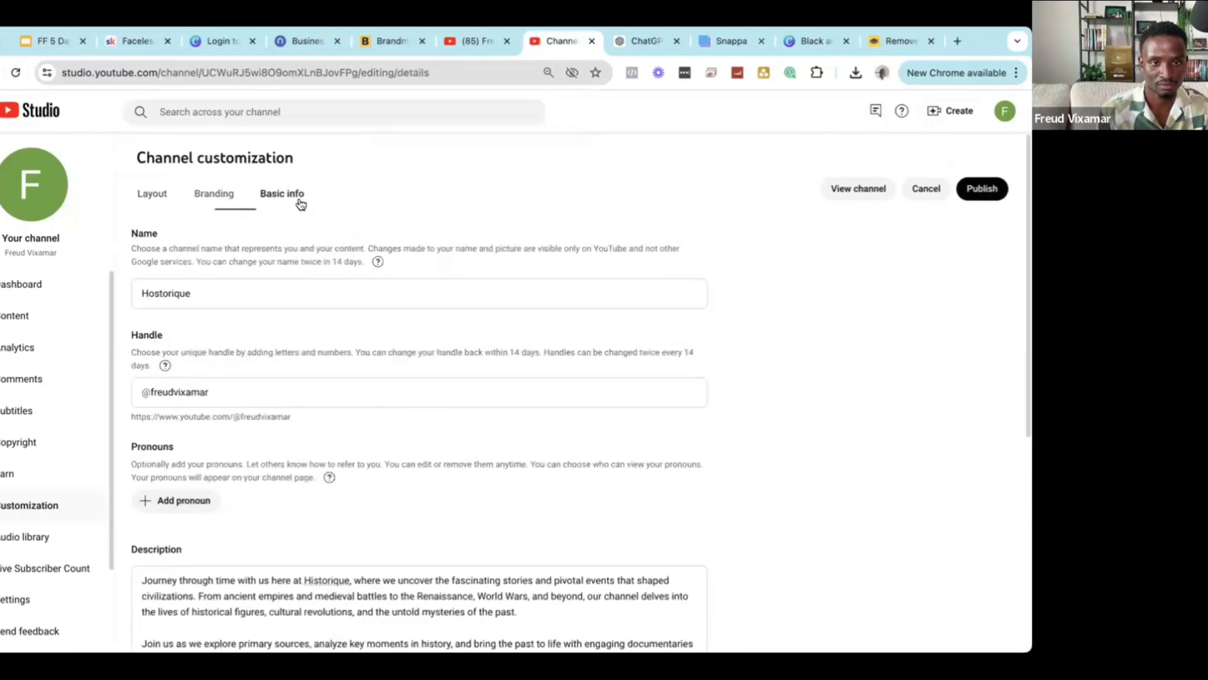
{"action": "left_click", "coordinate": [977, 200]}
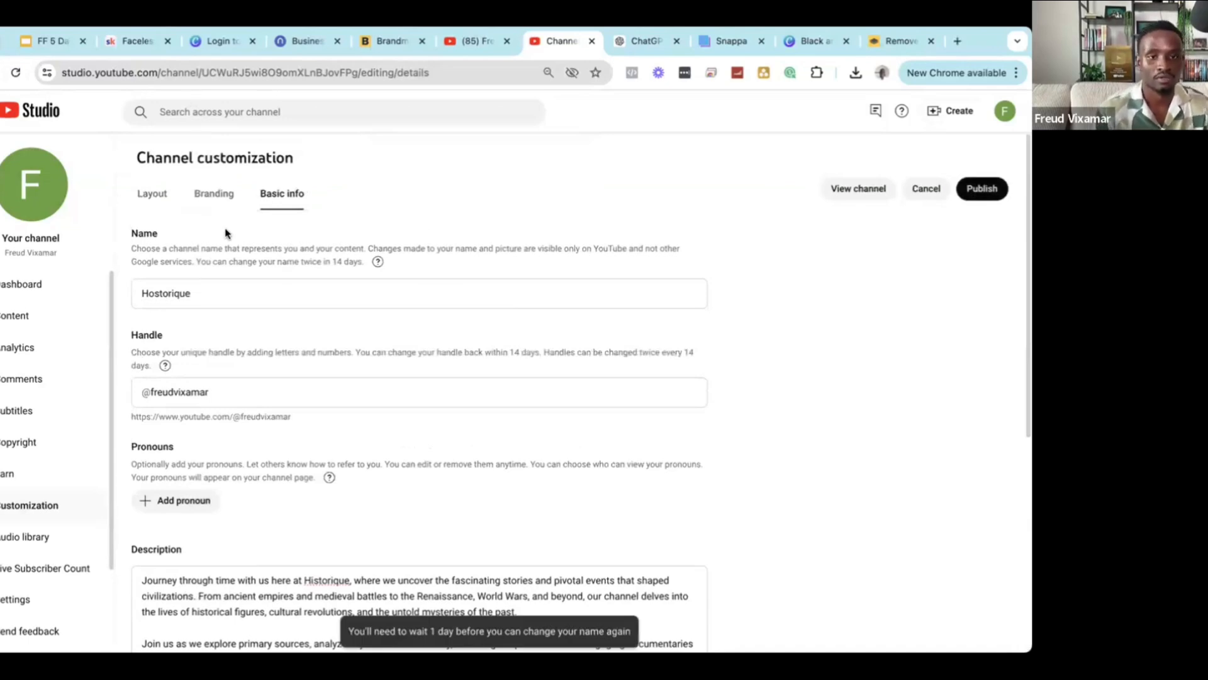
{"action": "left_click", "coordinate": [211, 197]}
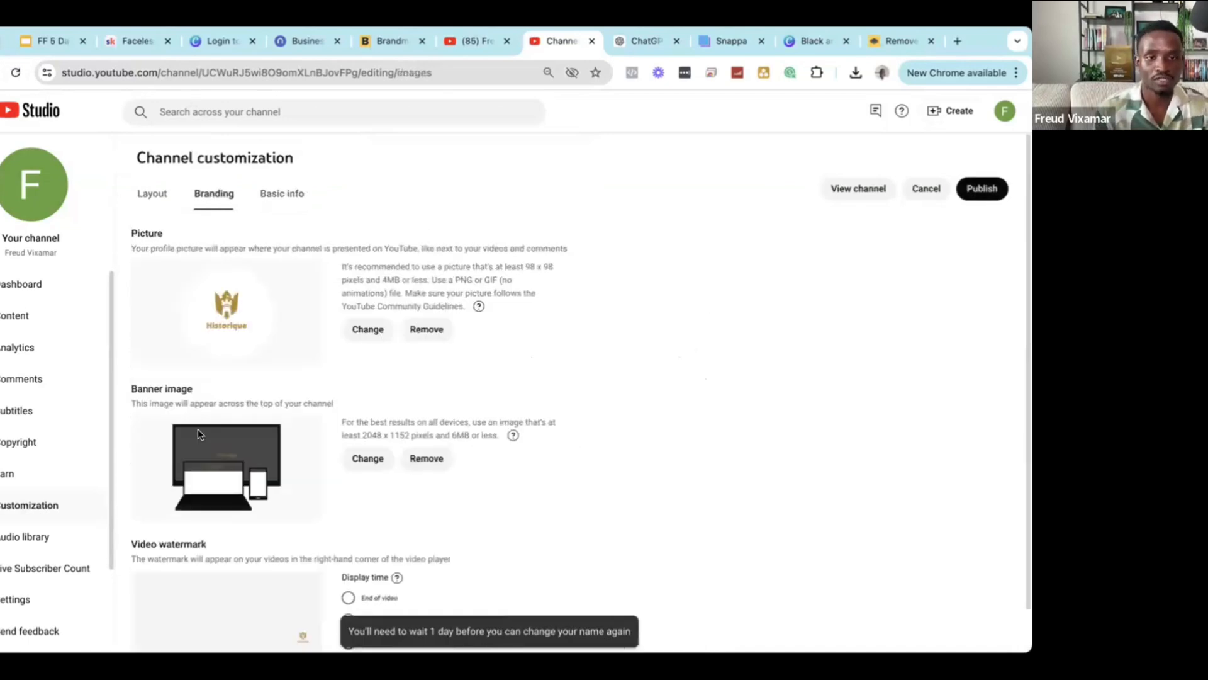
{"action": "left_click", "coordinate": [271, 192]}
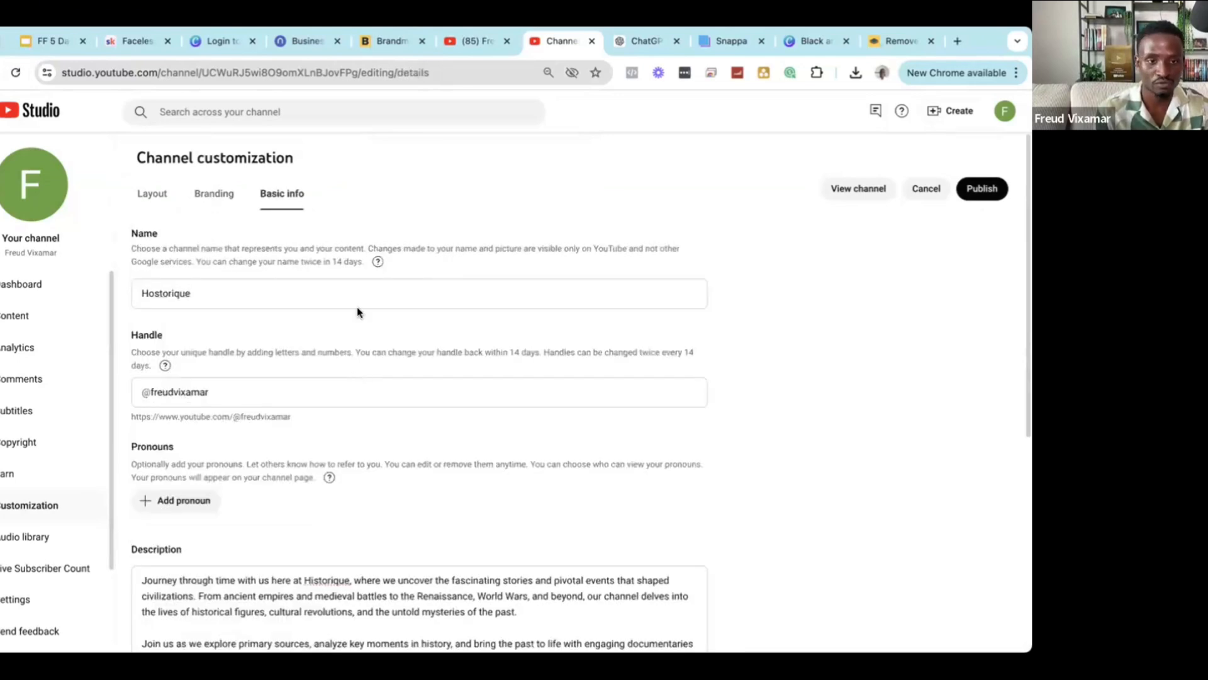
{"action": "scroll", "coordinate": [296, 334], "scroll_direction": "down", "scroll_amount": 3}
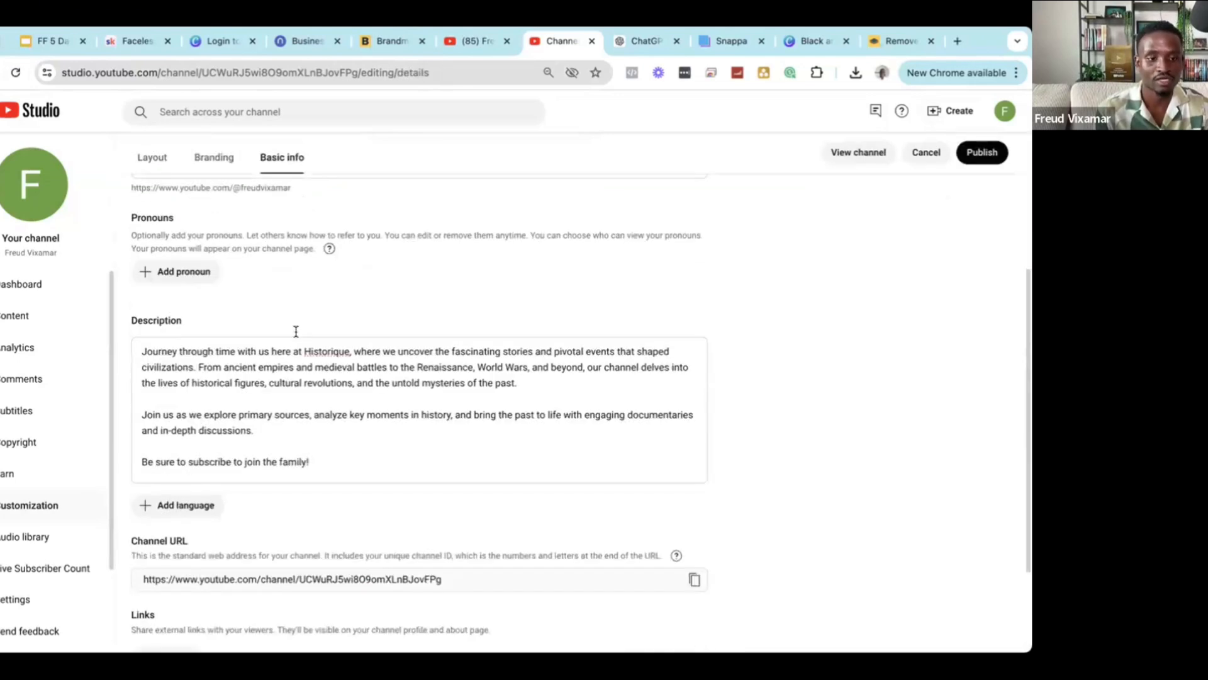
{"action": "scroll", "coordinate": [270, 346], "scroll_direction": "up", "scroll_amount": 3}
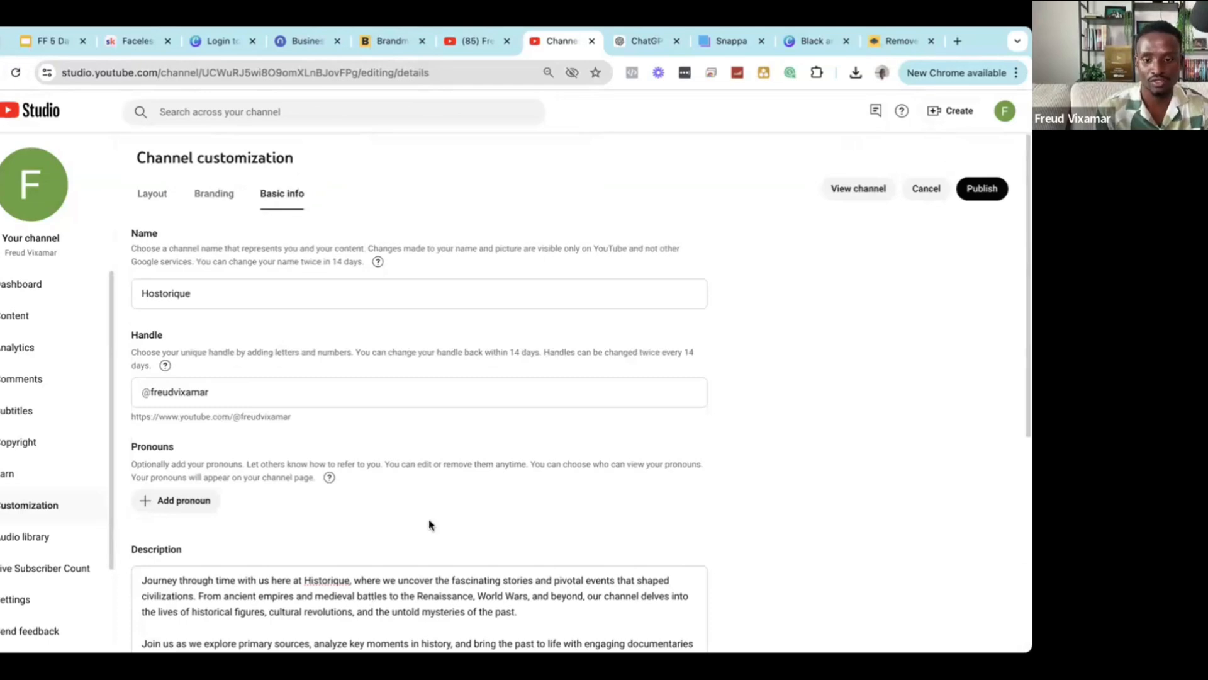
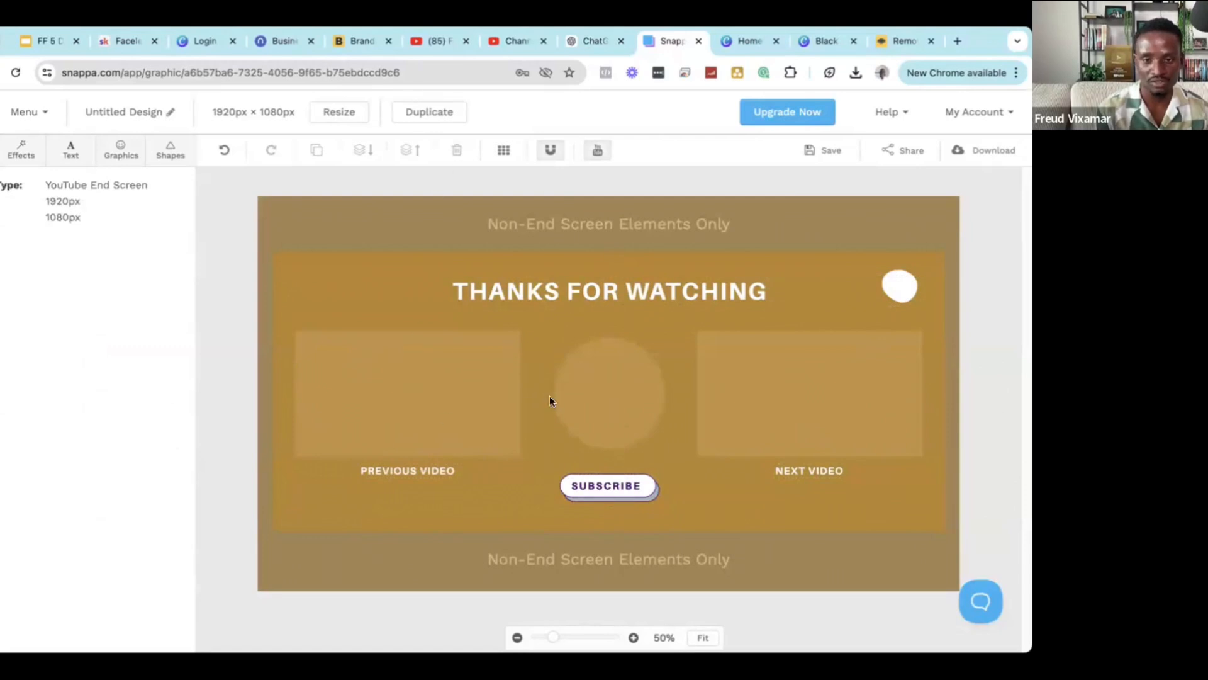
Nudge the THANKS FOR WATCHING heading slightly right, then download the end screen as a high-res PNG.
{"action": "left_click_drag", "start_coordinate": [591, 293], "coordinate": [587, 291]}
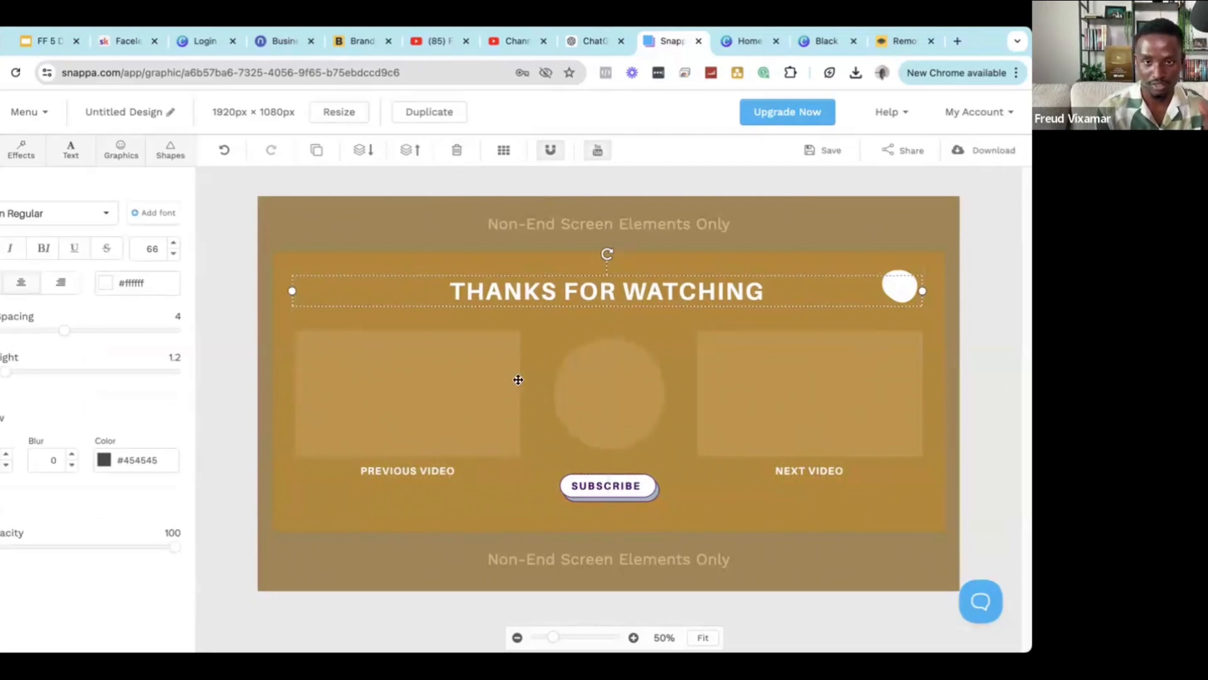
{"action": "left_click", "coordinate": [538, 331]}
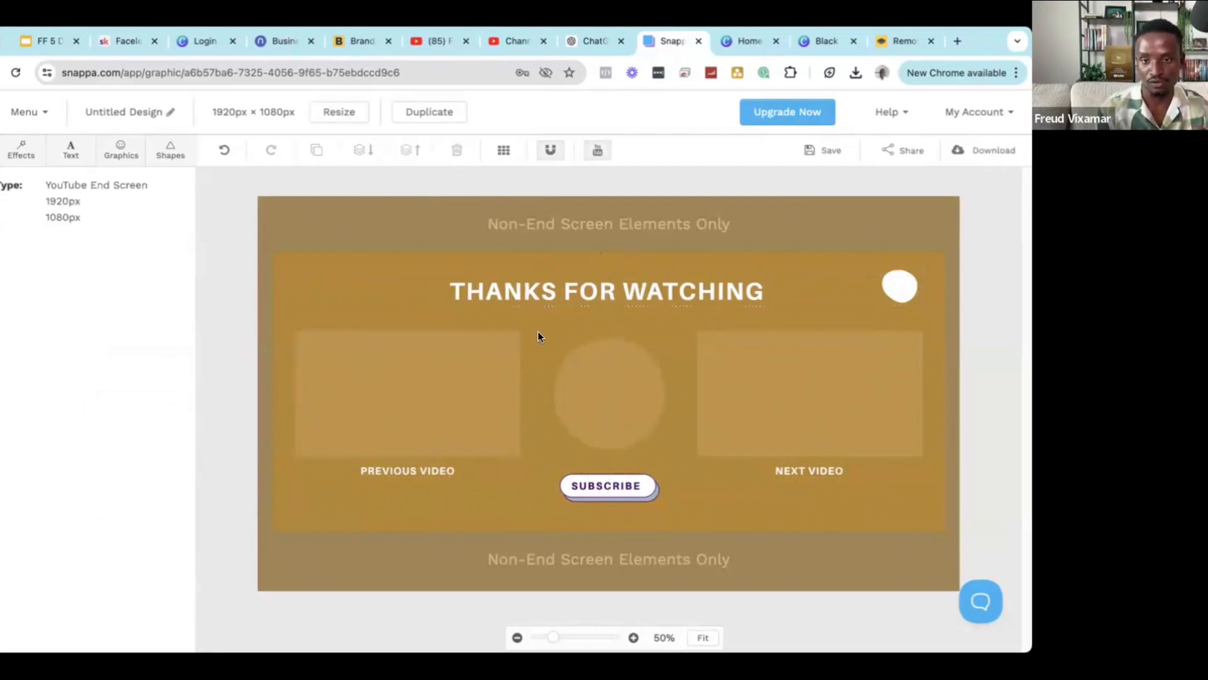
{"action": "left_click", "coordinate": [746, 42]}
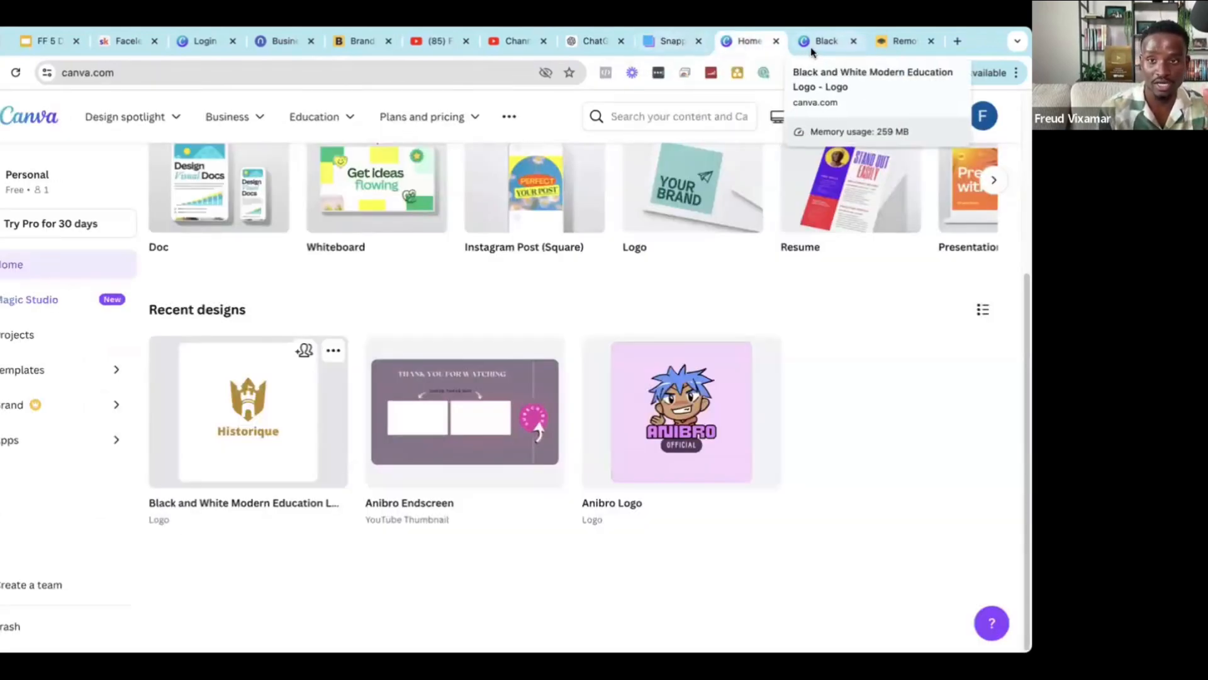
{"action": "left_click", "coordinate": [806, 44]}
{"action": "left_click", "coordinate": [674, 43]}
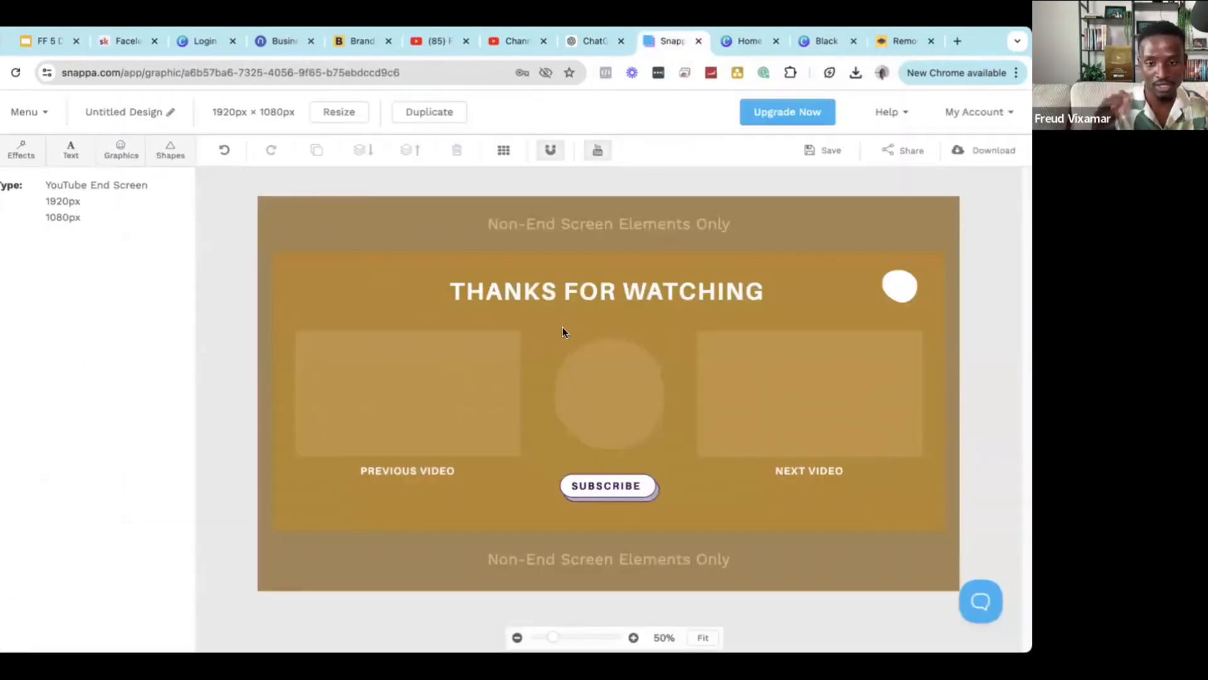
{"action": "left_click", "coordinate": [994, 151]}
{"action": "left_click", "coordinate": [929, 210]}
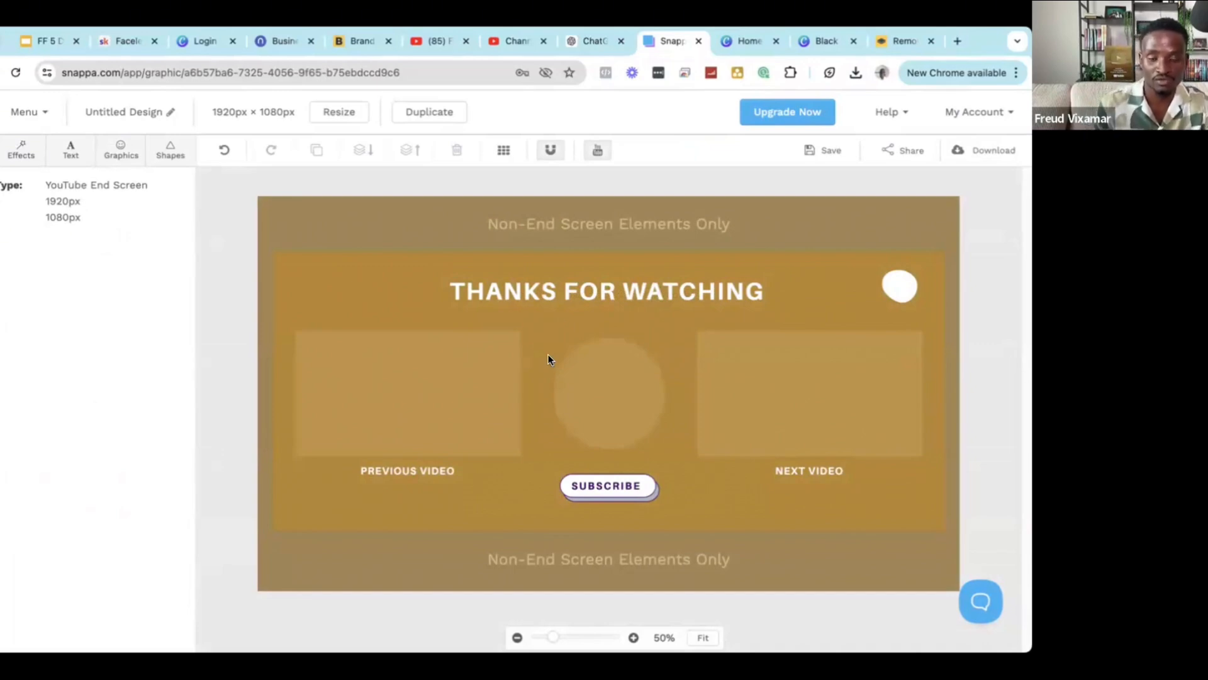
Back on YouTube, search for 'history'.
{"action": "left_click", "coordinate": [451, 41]}
{"action": "left_click", "coordinate": [500, 42]}
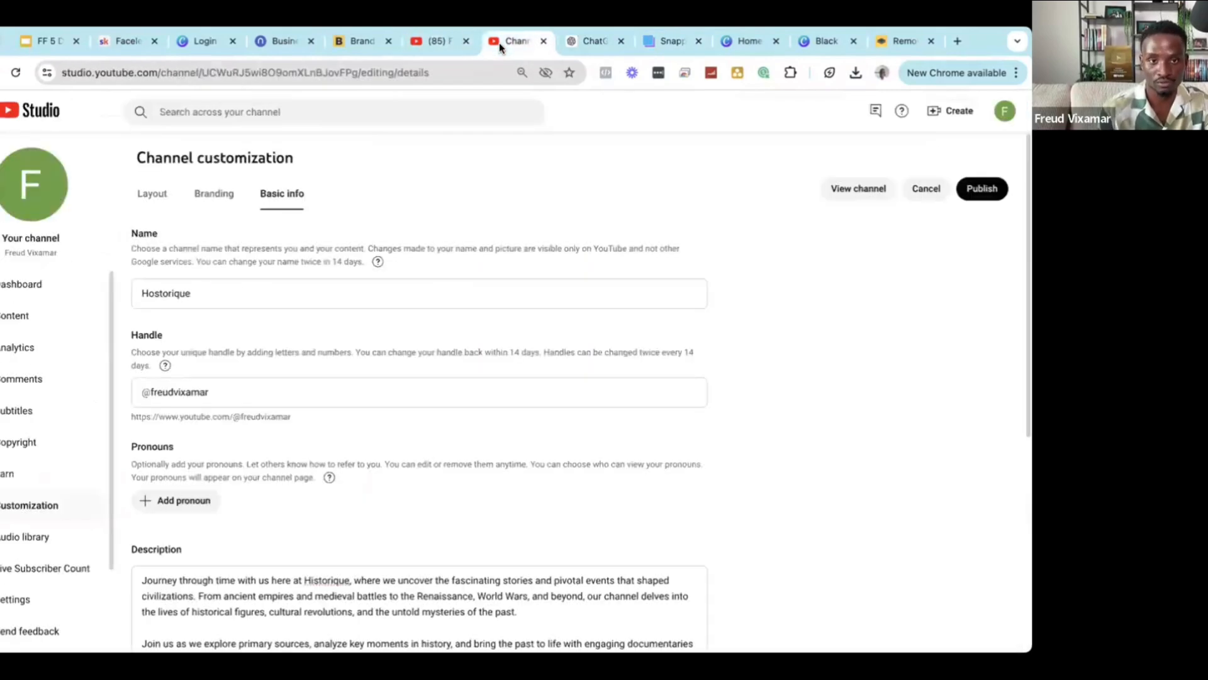
{"action": "left_click", "coordinate": [418, 44]}
{"action": "left_click", "coordinate": [339, 104]}
{"action": "type", "text": "hostory"}
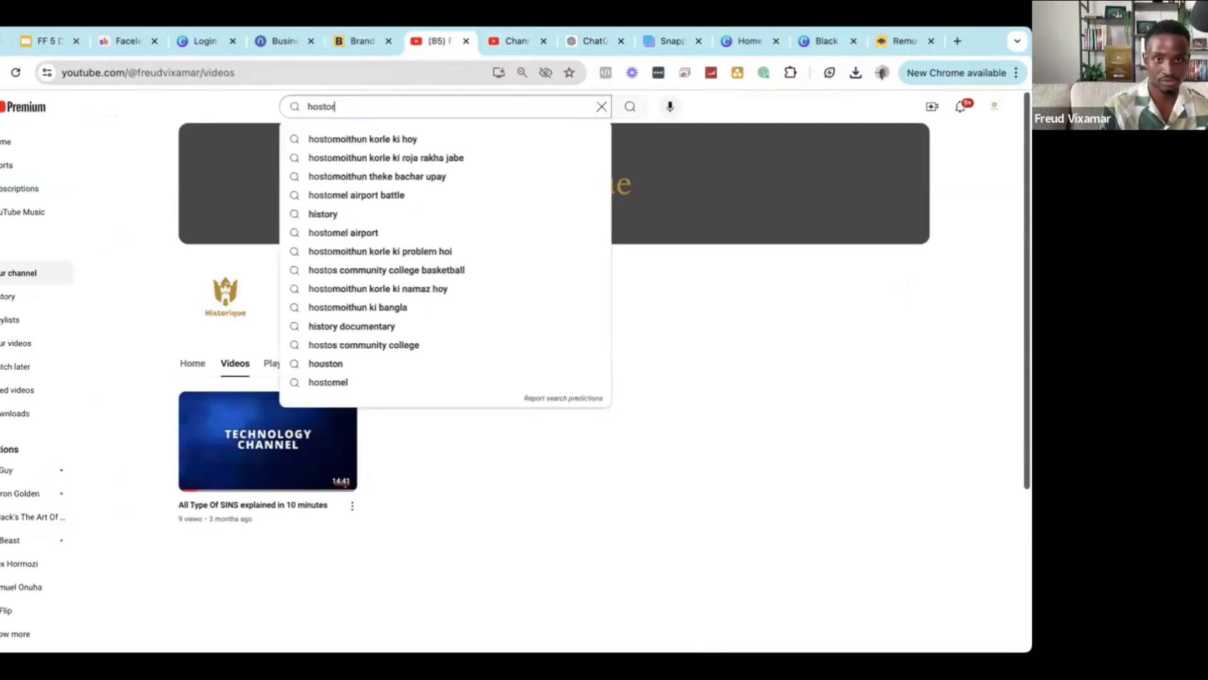
{"action": "key", "text": "Return"}
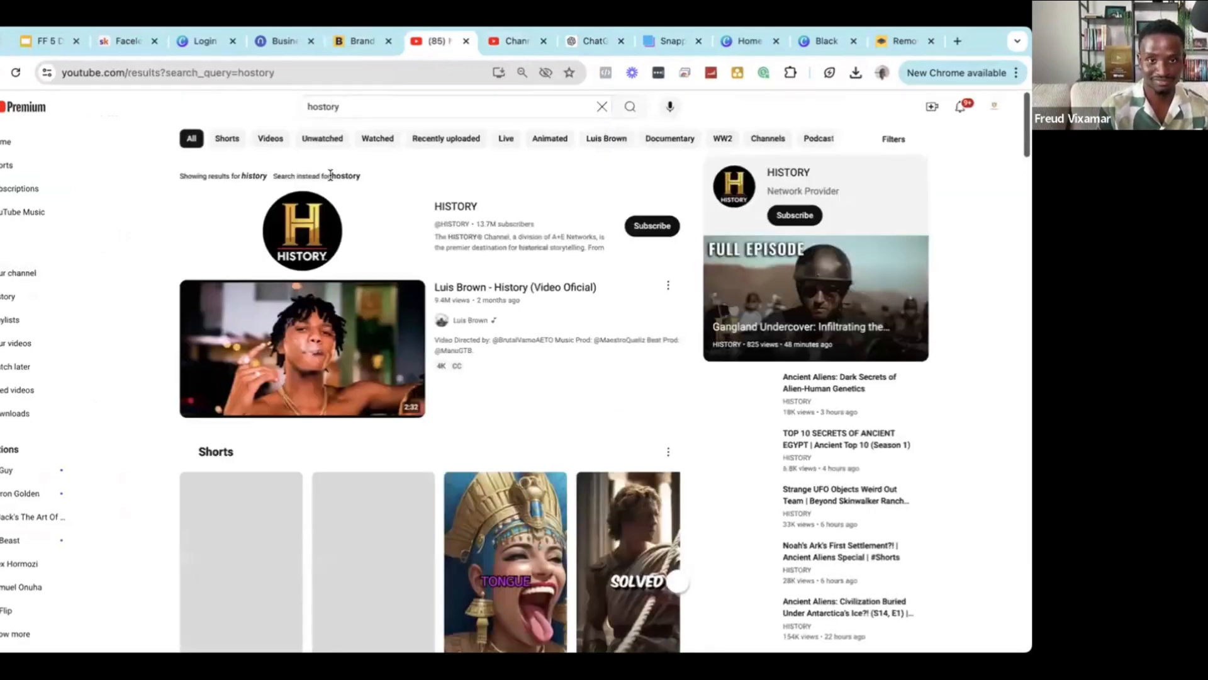
Open the HISTORY channel's Videos and play 'Ancient Aliens: Dark Secrets of Alien-Human Genetics'.
{"action": "left_click", "coordinate": [302, 234]}
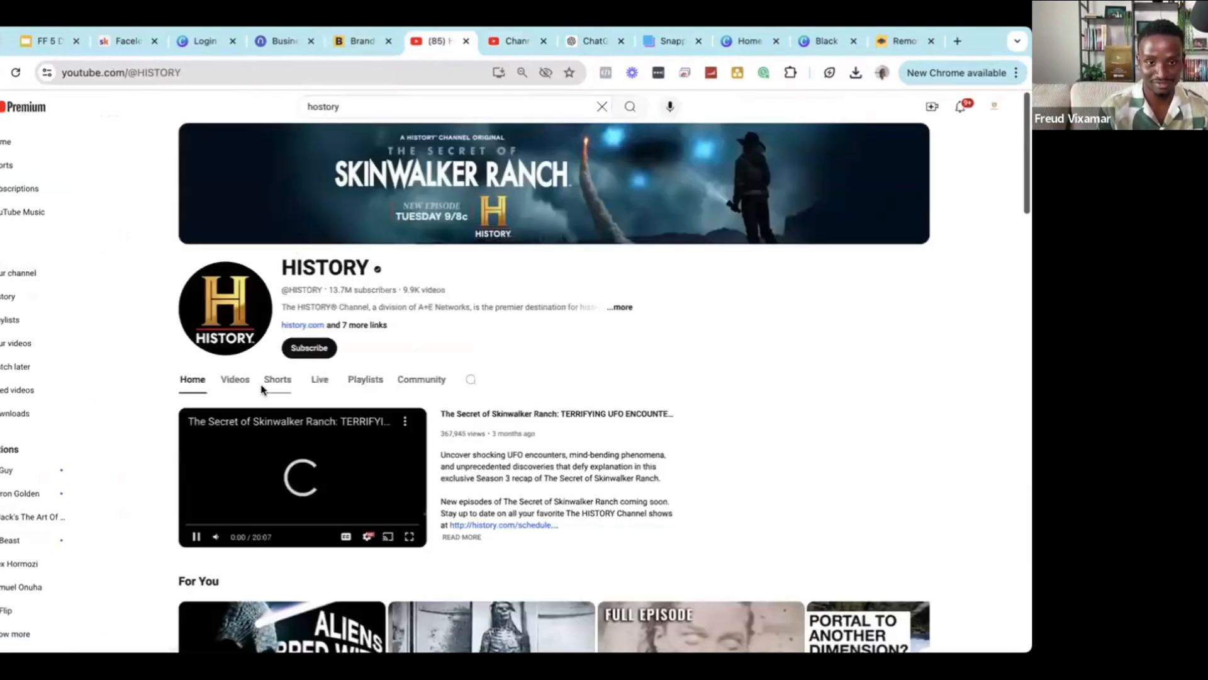
{"action": "left_click", "coordinate": [234, 379]}
{"action": "scroll", "coordinate": [441, 409], "scroll_direction": "down", "scroll_amount": 2}
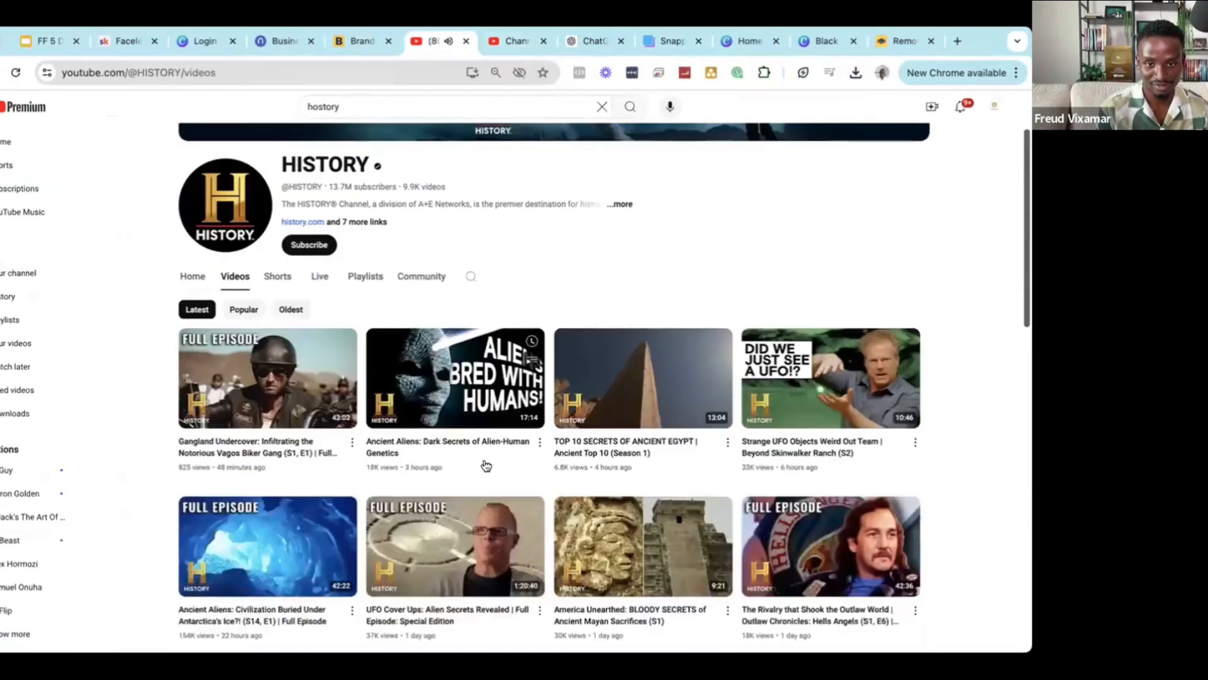
{"action": "left_click", "coordinate": [453, 444]}
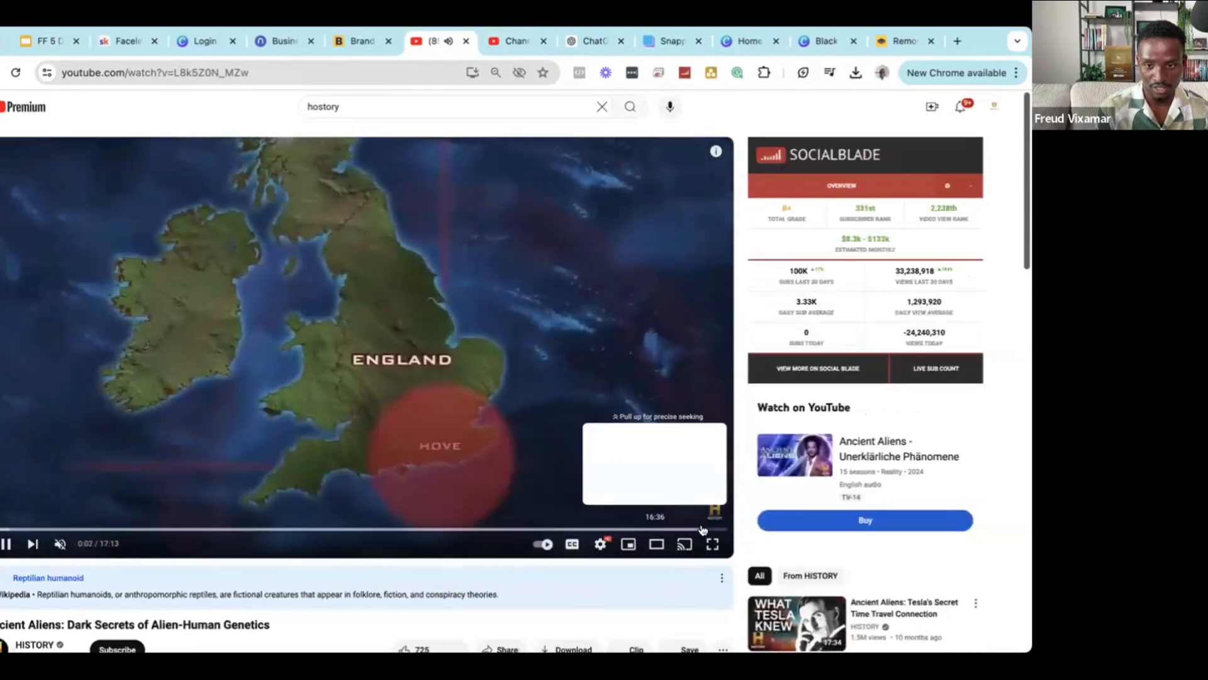
Jump to the video's end screen, follow its about link, then close the redirect tab.
{"action": "left_click", "coordinate": [714, 529]}
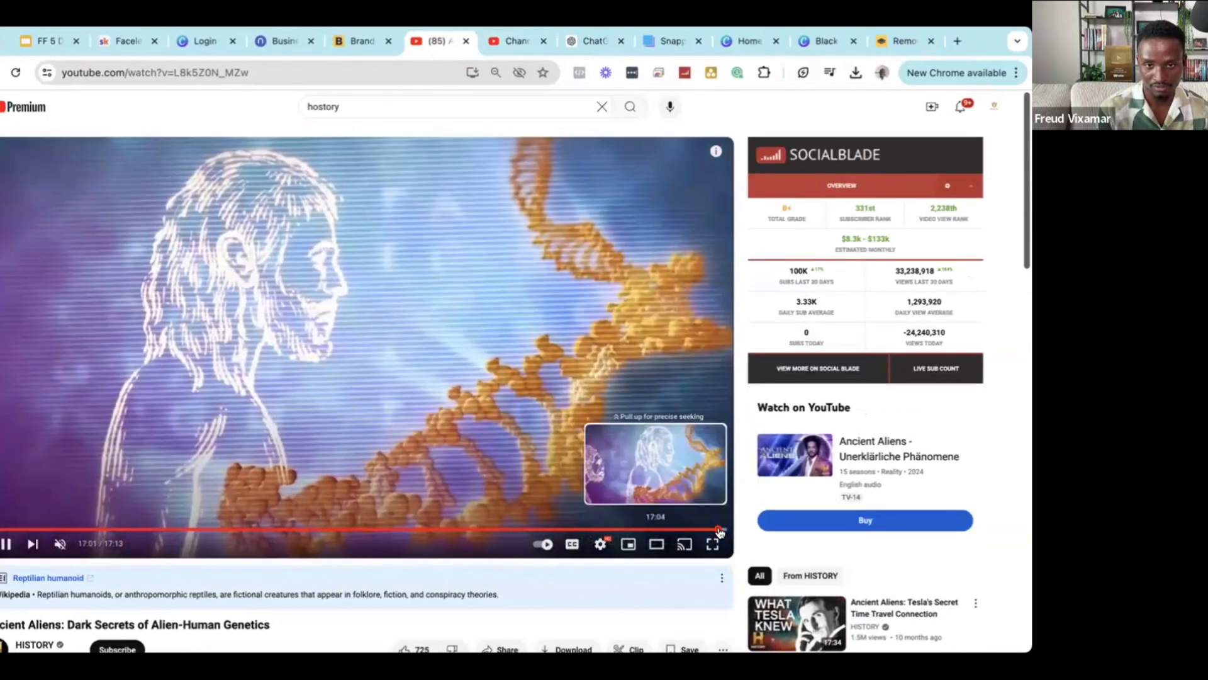
{"action": "left_click", "coordinate": [721, 530]}
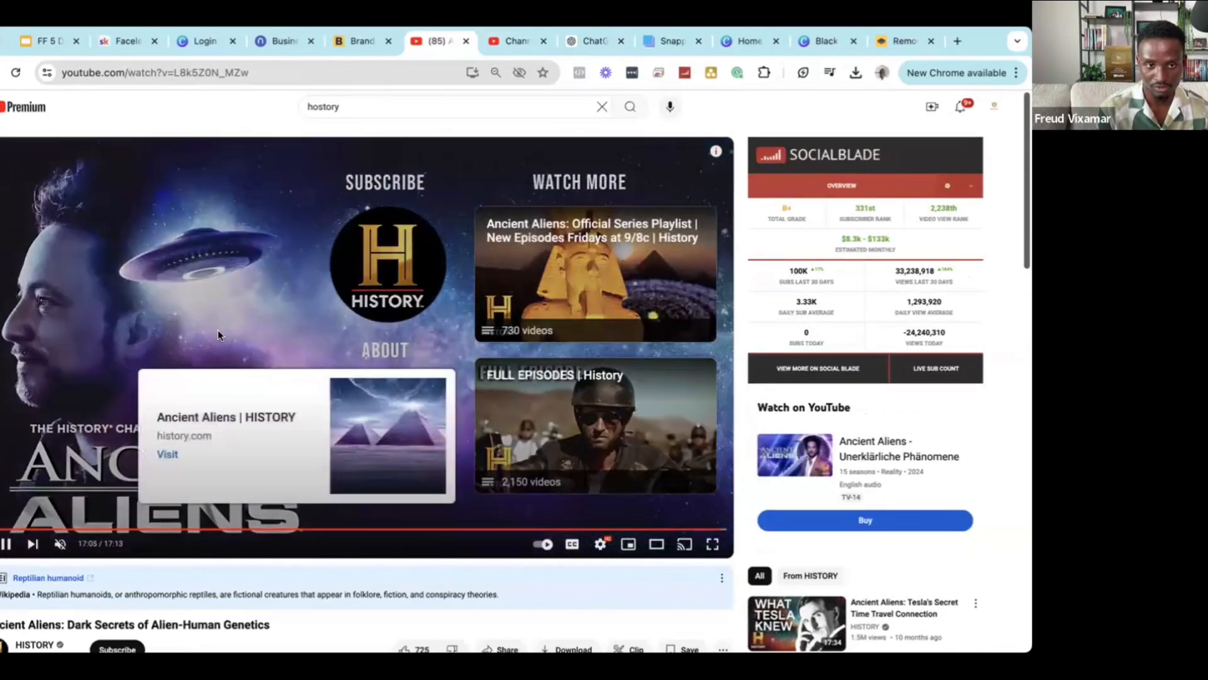
{"action": "left_click", "coordinate": [188, 236]}
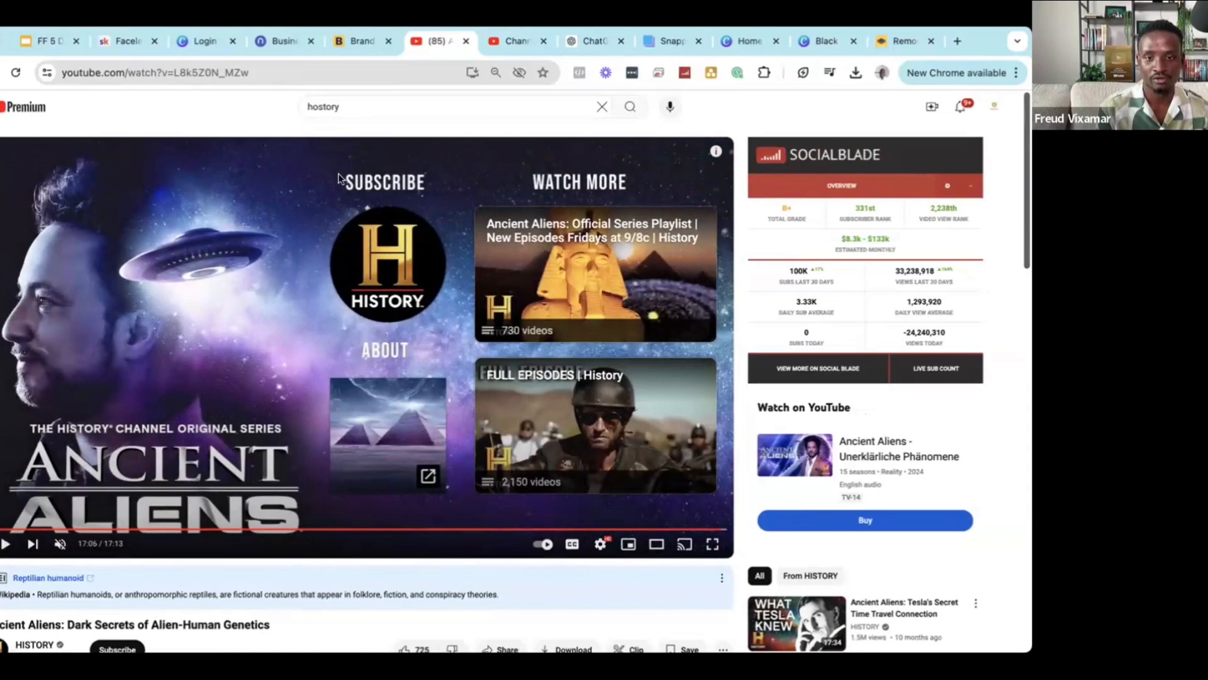
{"action": "key", "text": "Left"}
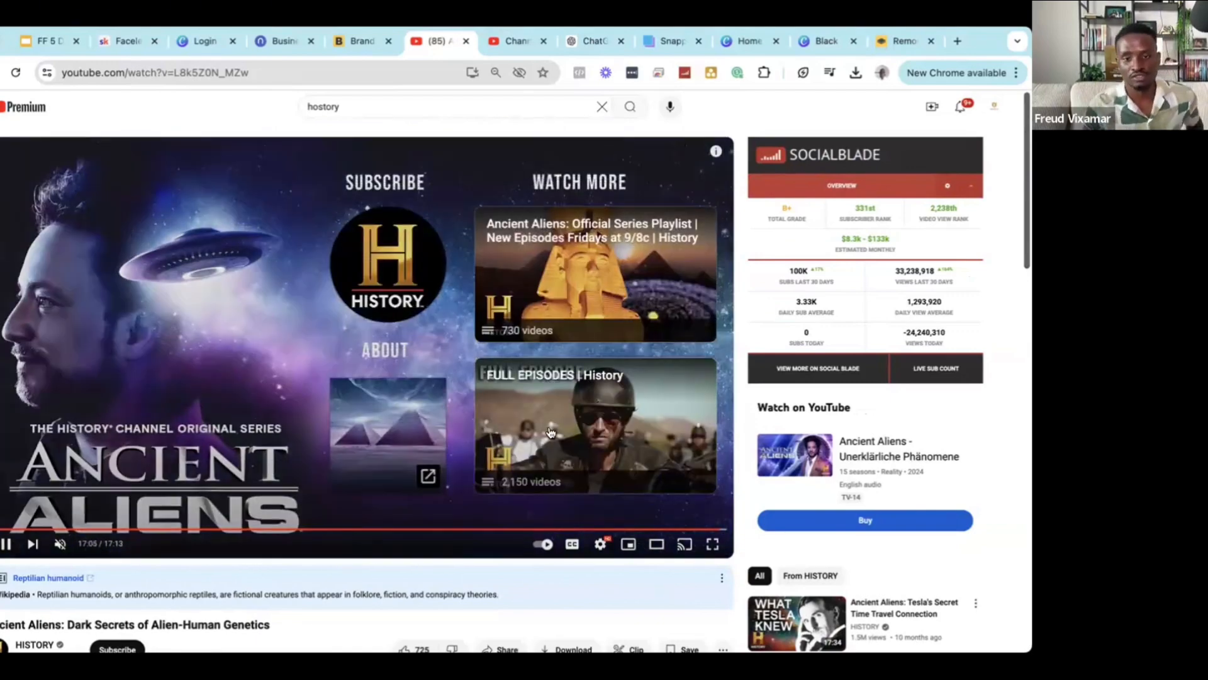
{"action": "left_click", "coordinate": [385, 434]}
{"action": "left_click", "coordinate": [501, 41]}
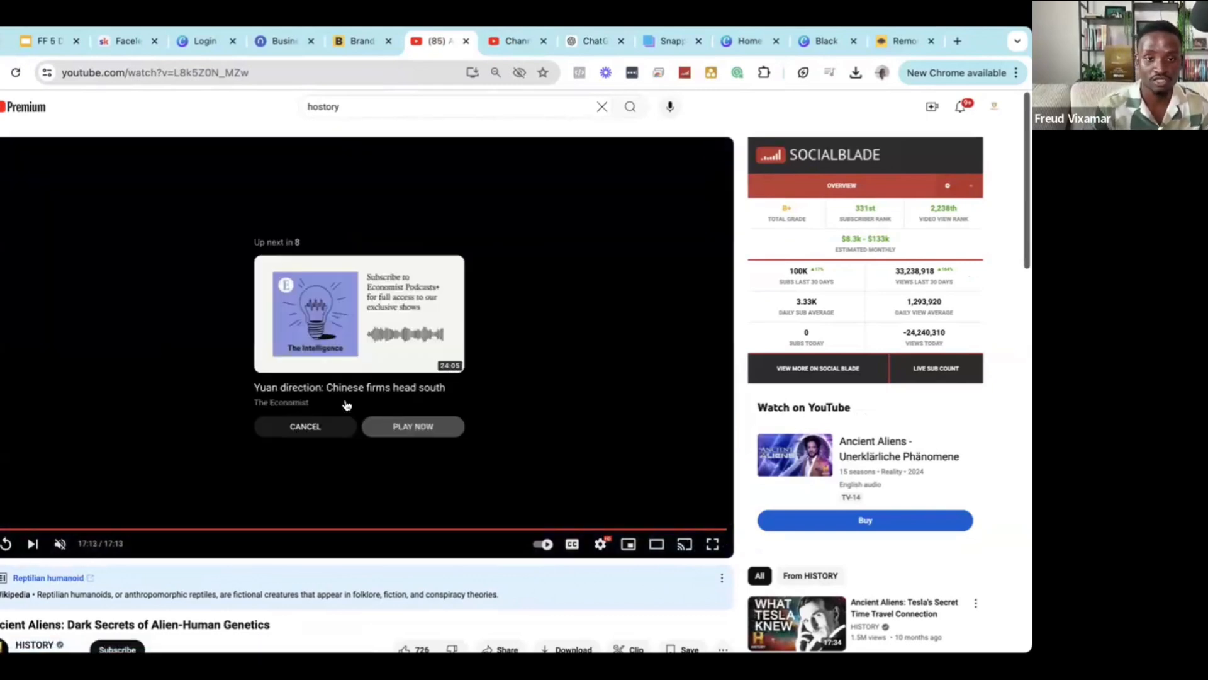
Cancel autoplay, rewatch the final seconds, and pause on the end screen before returning to Slides.
{"action": "left_click", "coordinate": [306, 426]}
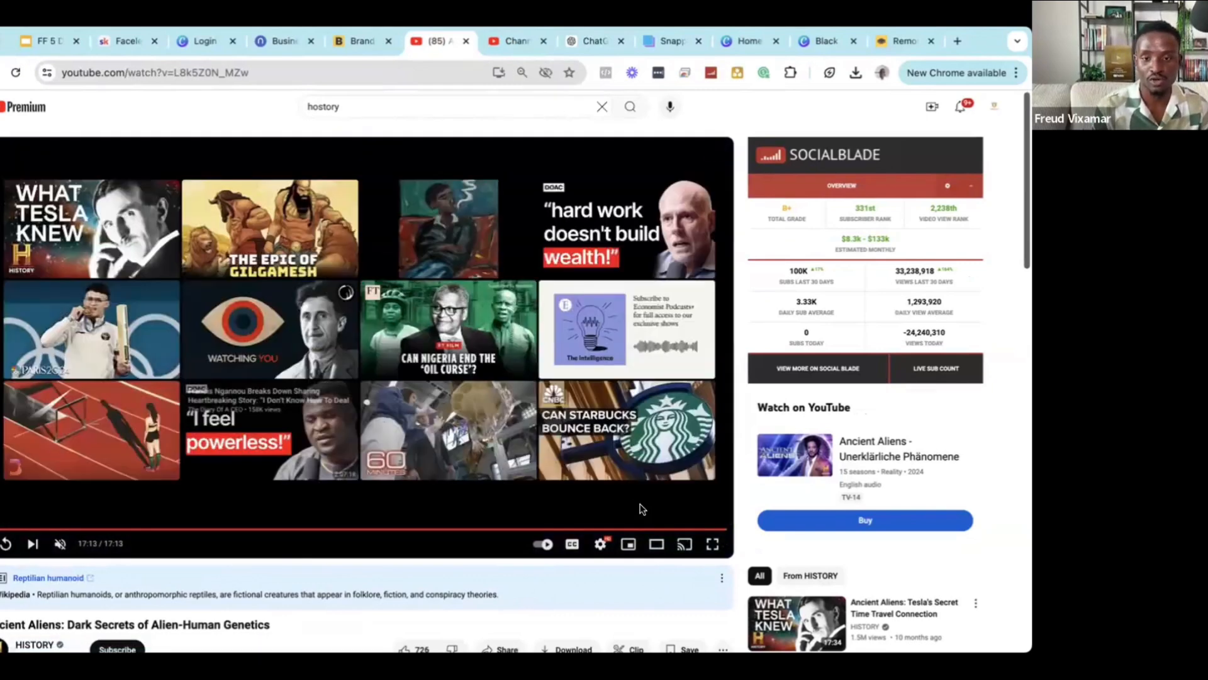
{"action": "left_click", "coordinate": [715, 529]}
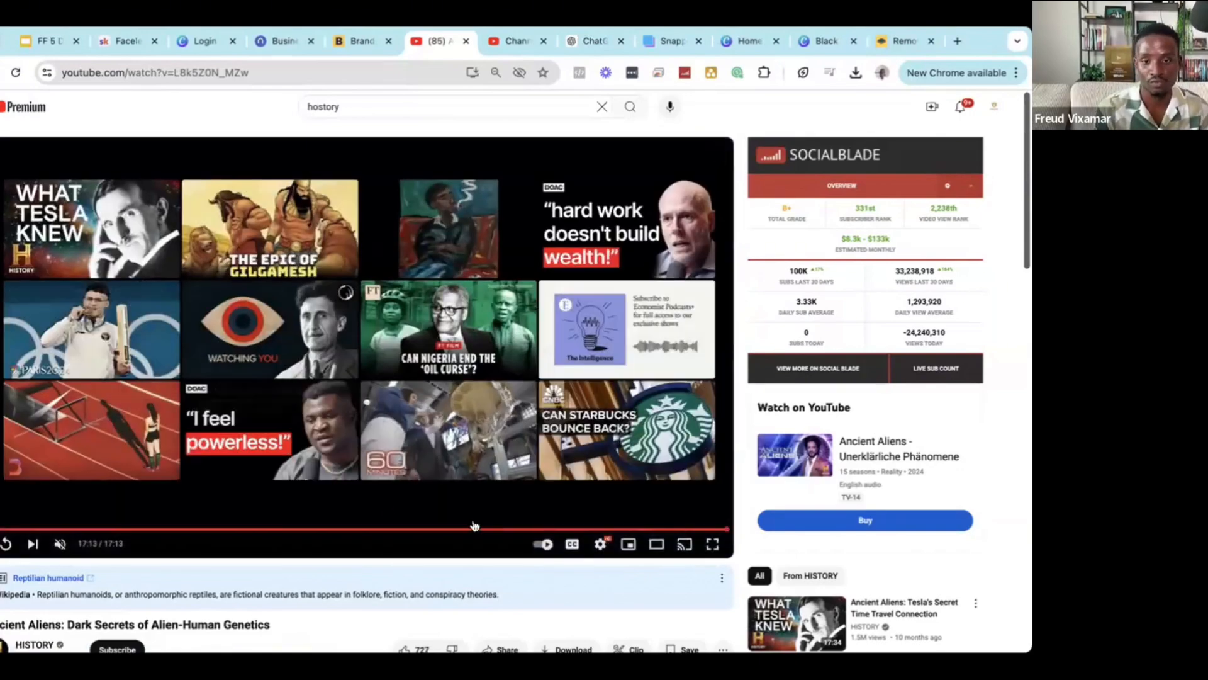
{"action": "left_click", "coordinate": [712, 529]}
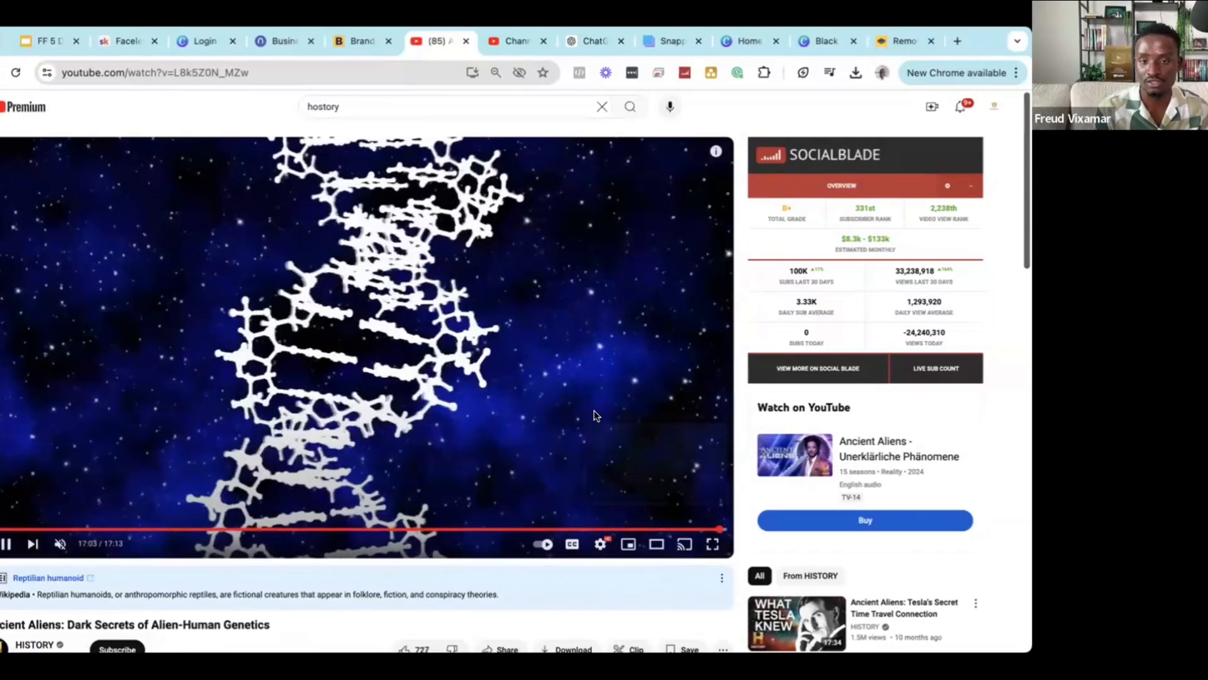
{"action": "scroll", "coordinate": [579, 413], "scroll_direction": "down", "scroll_amount": 3}
{"action": "scroll", "coordinate": [579, 412], "scroll_direction": "up", "scroll_amount": 3}
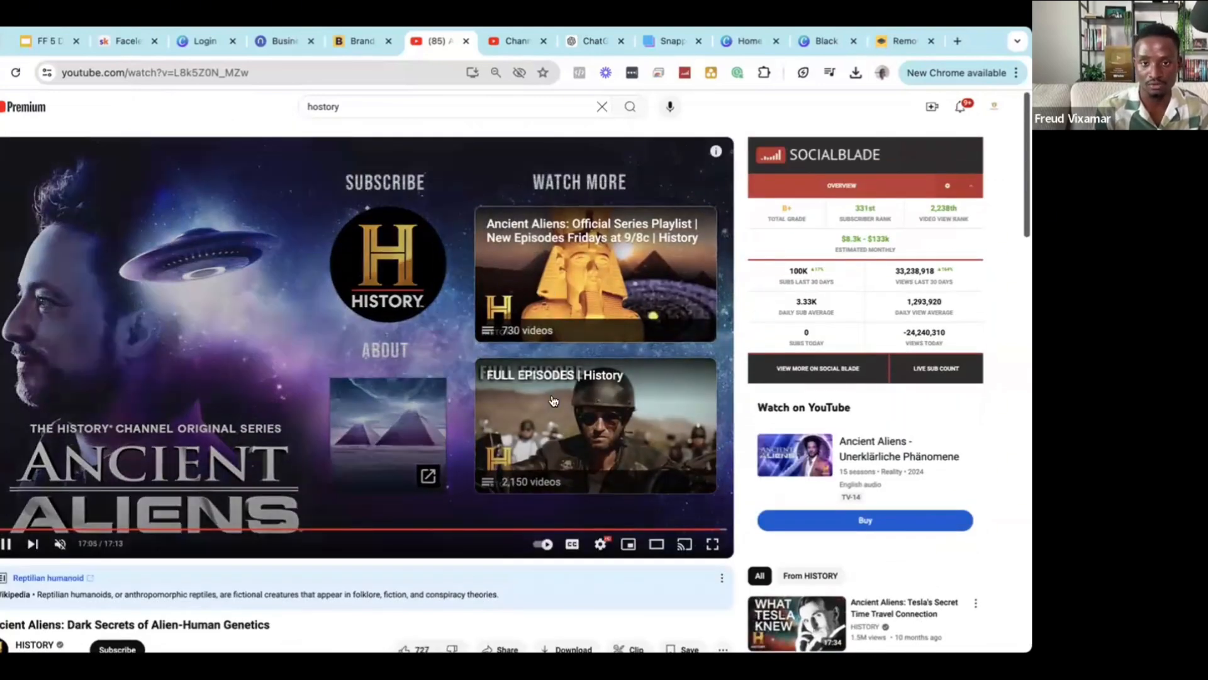
{"action": "left_click", "coordinate": [206, 352]}
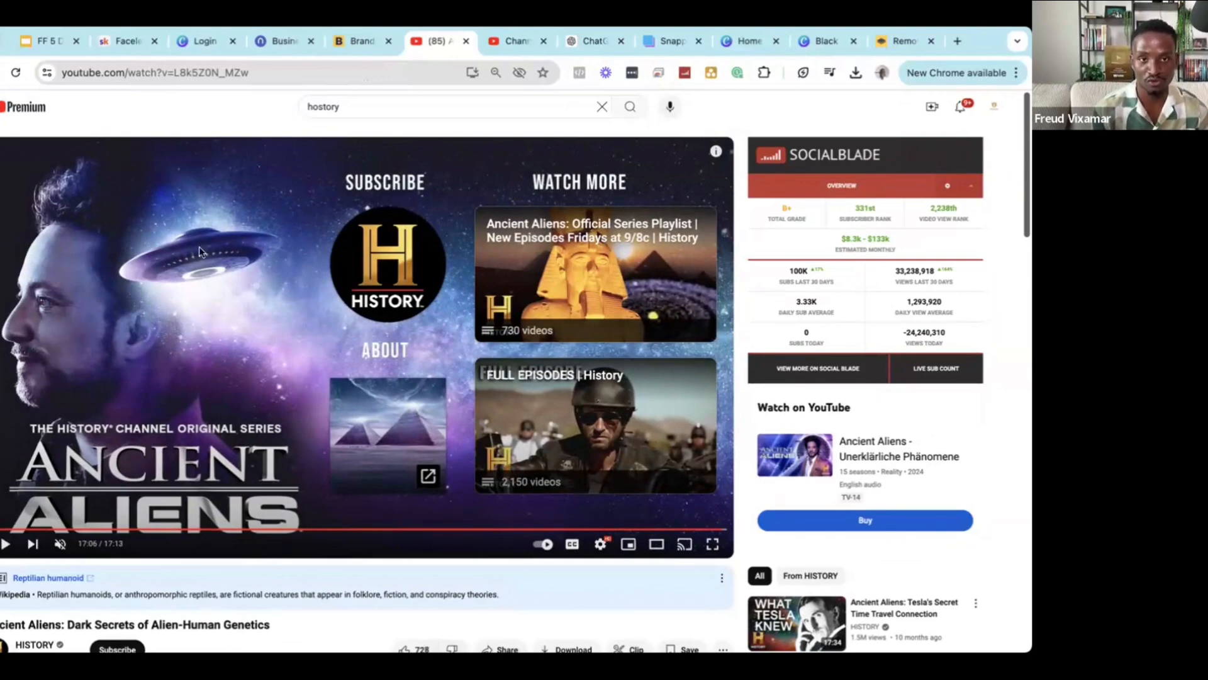
{"action": "left_click", "coordinate": [51, 41]}
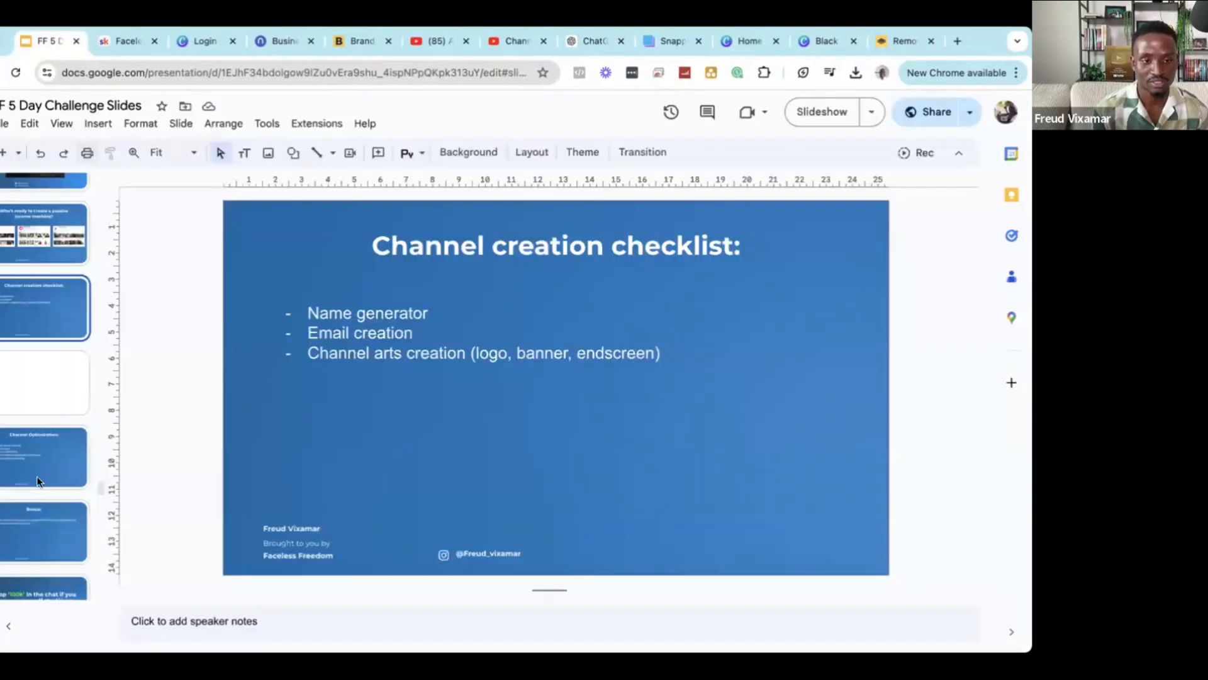
Select the Channel Optimization slide and present it full screen.
{"action": "left_click", "coordinate": [36, 451]}
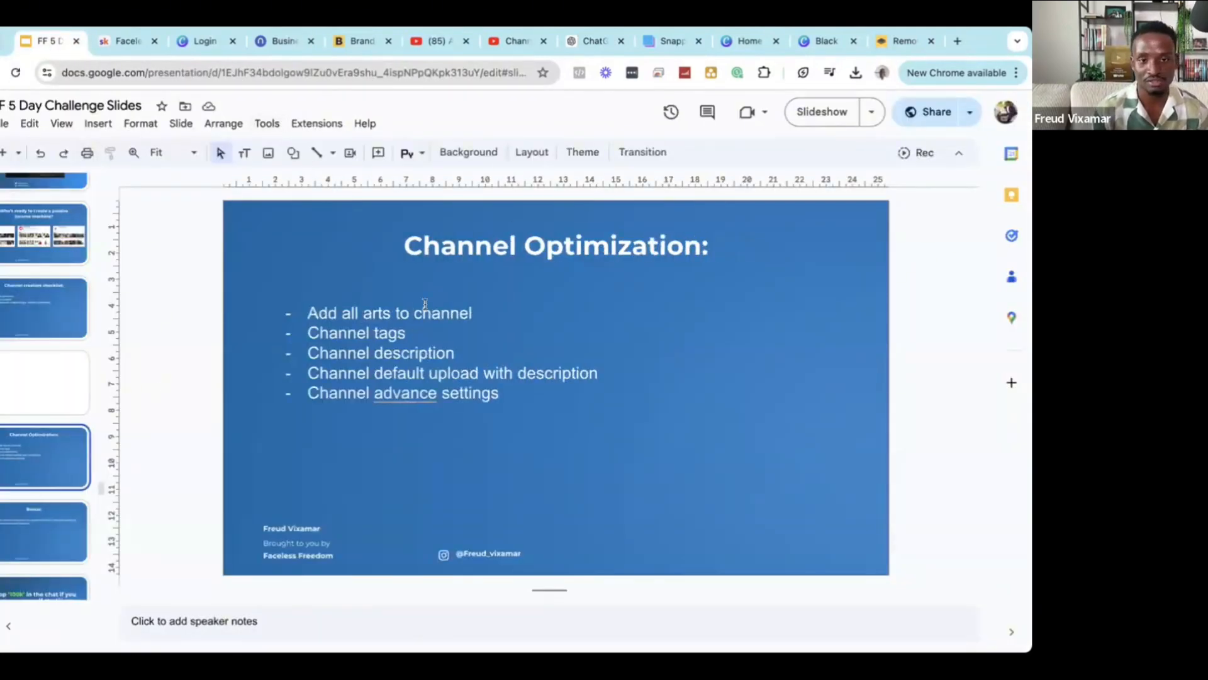
{"action": "left_click", "coordinate": [820, 118]}
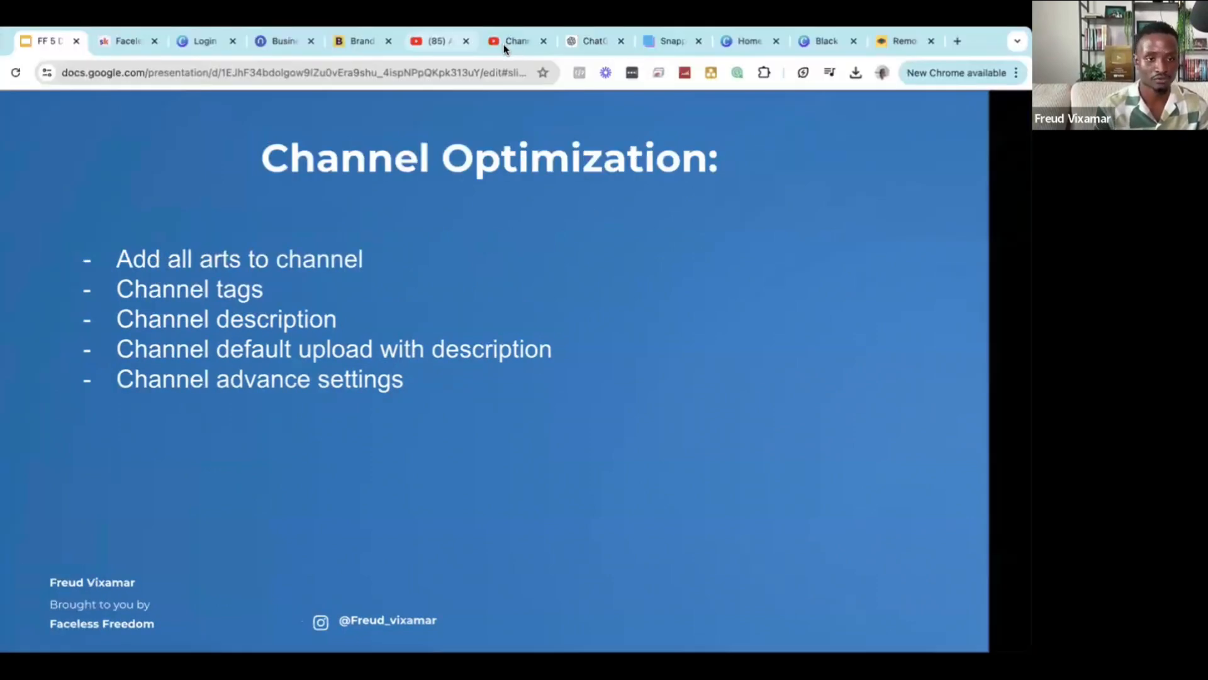
{"action": "left_click", "coordinate": [507, 41]}
Open the Studio channel settings, closing them once without changes and reopening them.
{"action": "scroll", "coordinate": [26, 468], "scroll_direction": "down", "scroll_amount": 1}
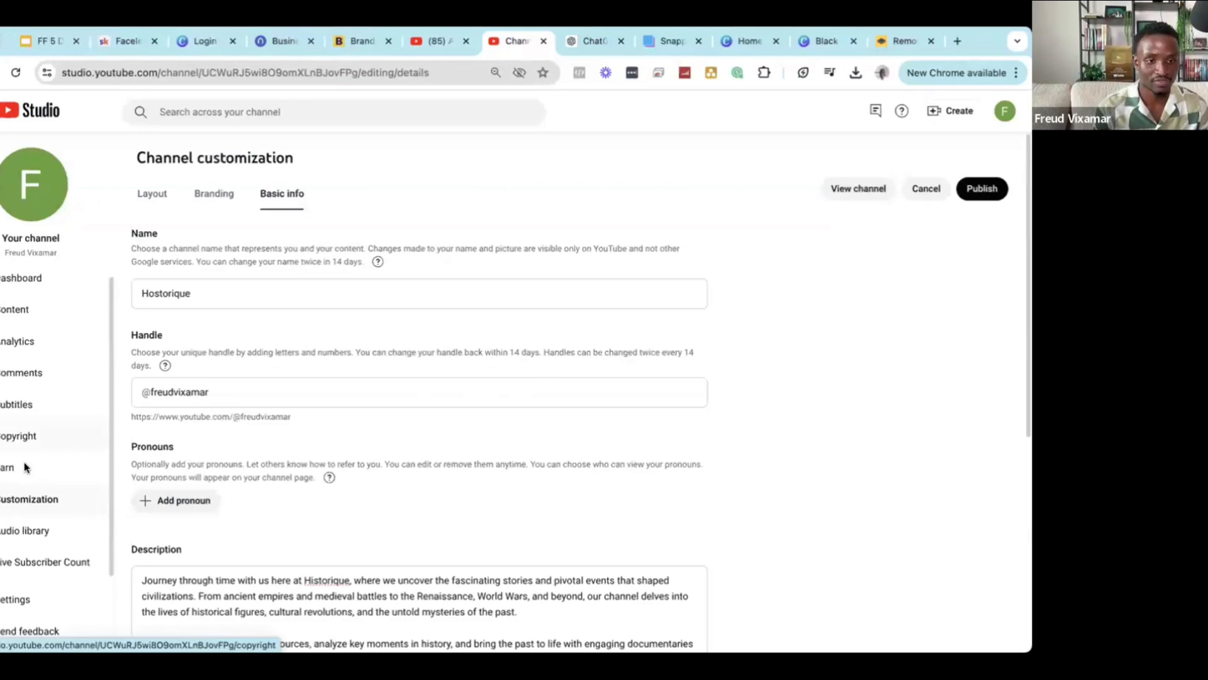
{"action": "left_click", "coordinate": [14, 599]}
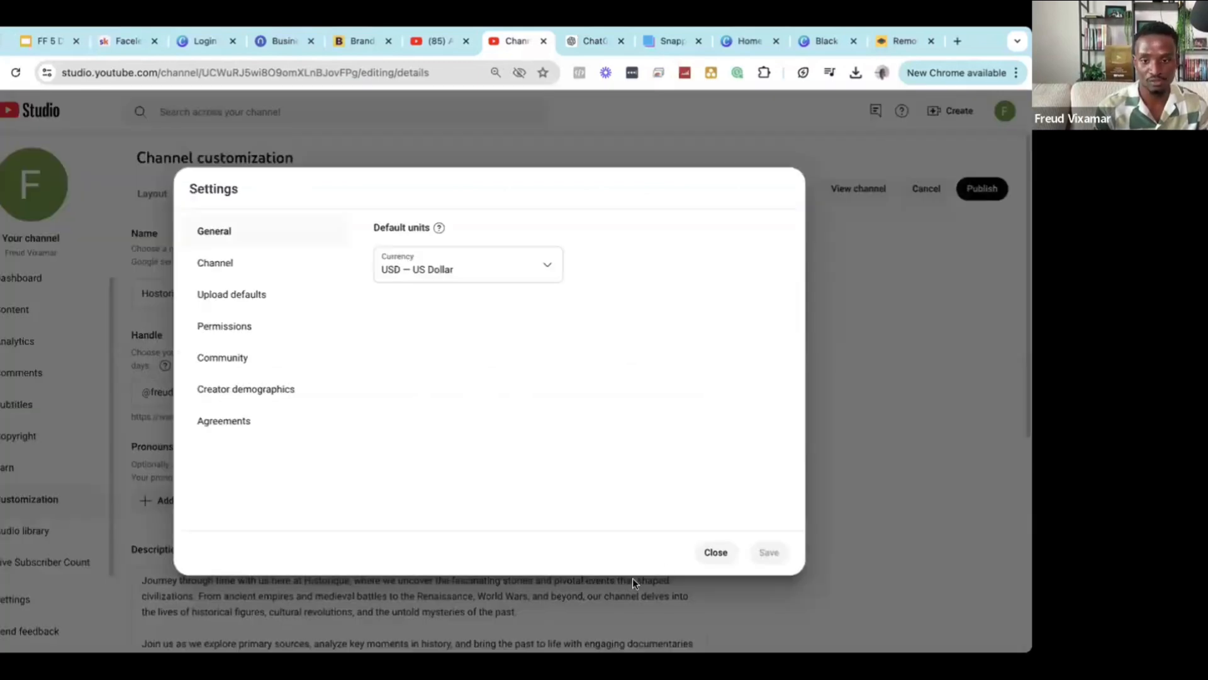
{"action": "left_click", "coordinate": [702, 549]}
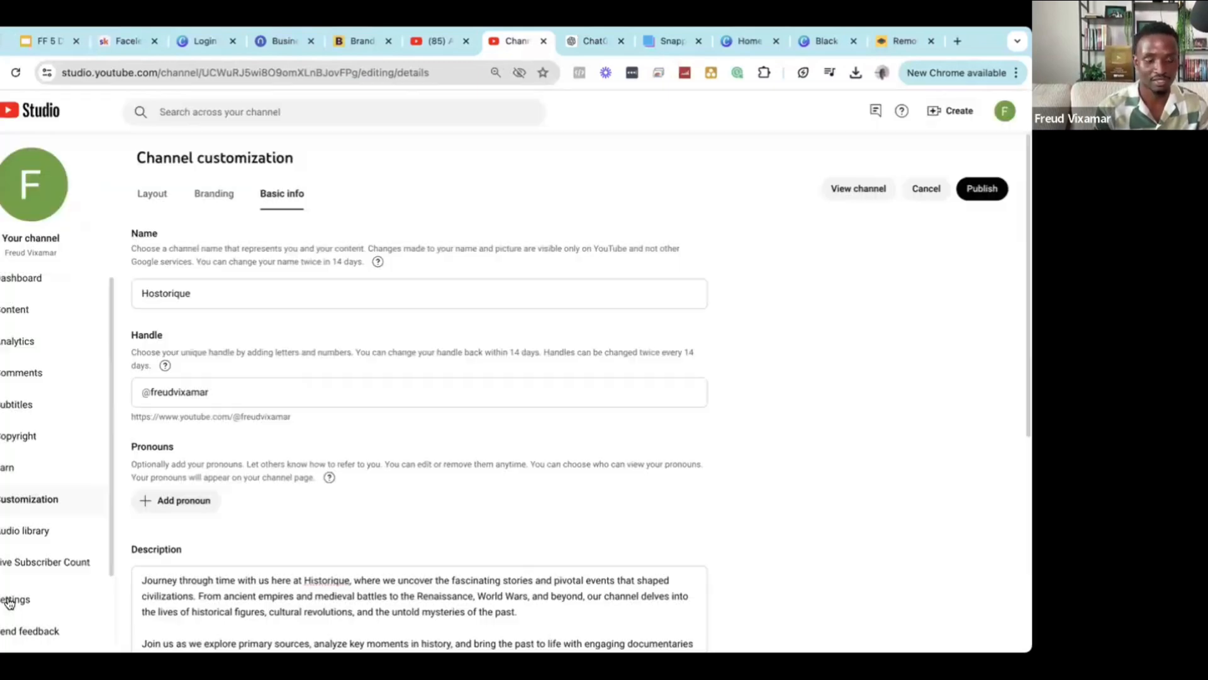
{"action": "left_click", "coordinate": [6, 601]}
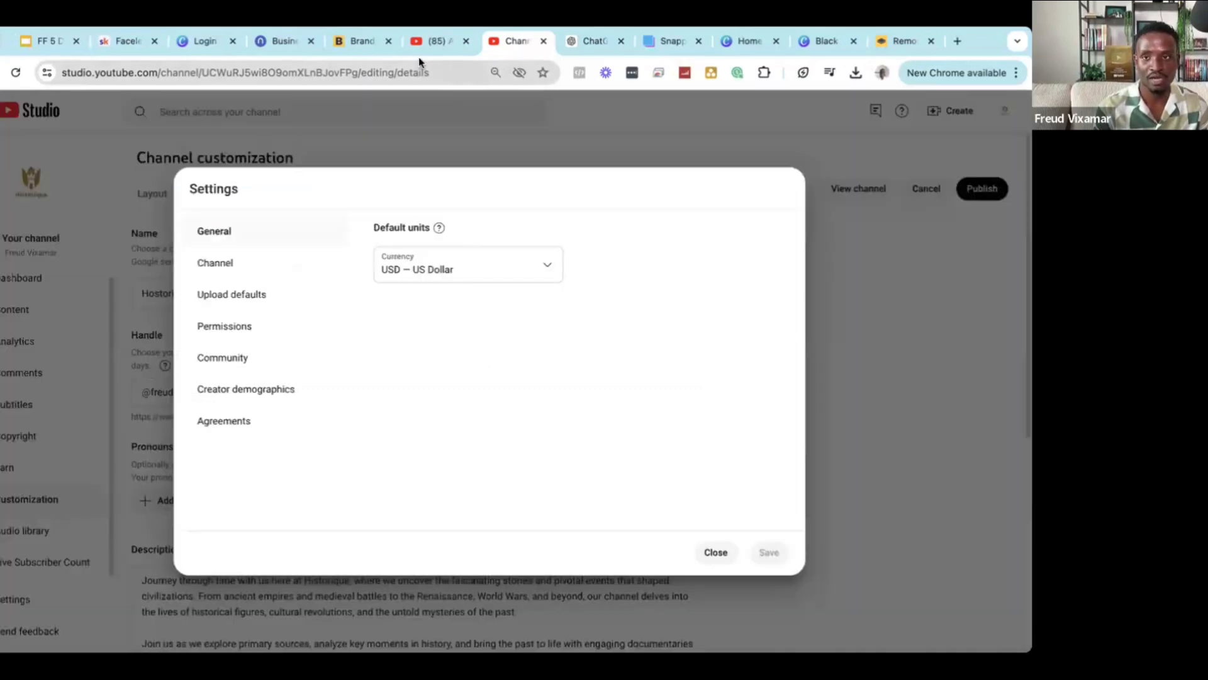
From the YouTube account menu, view your channel and open Customize channel in a new tab.
{"action": "left_click", "coordinate": [418, 55]}
{"action": "left_click", "coordinate": [992, 109]}
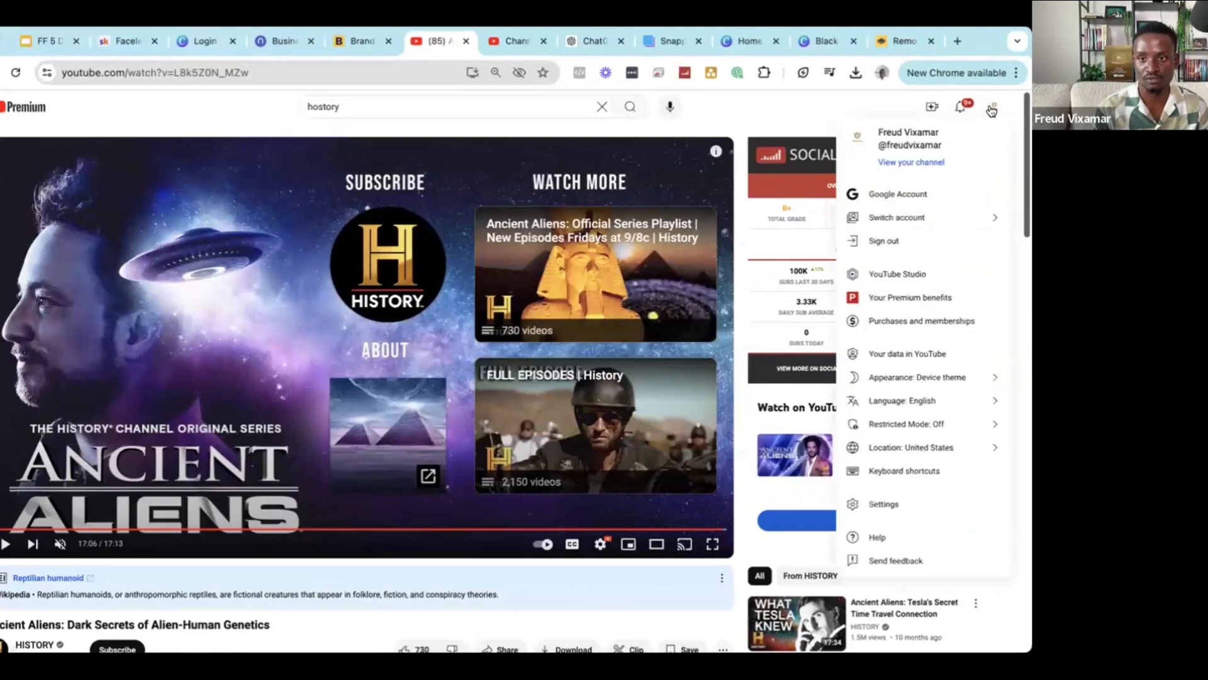
{"action": "left_click", "coordinate": [908, 161]}
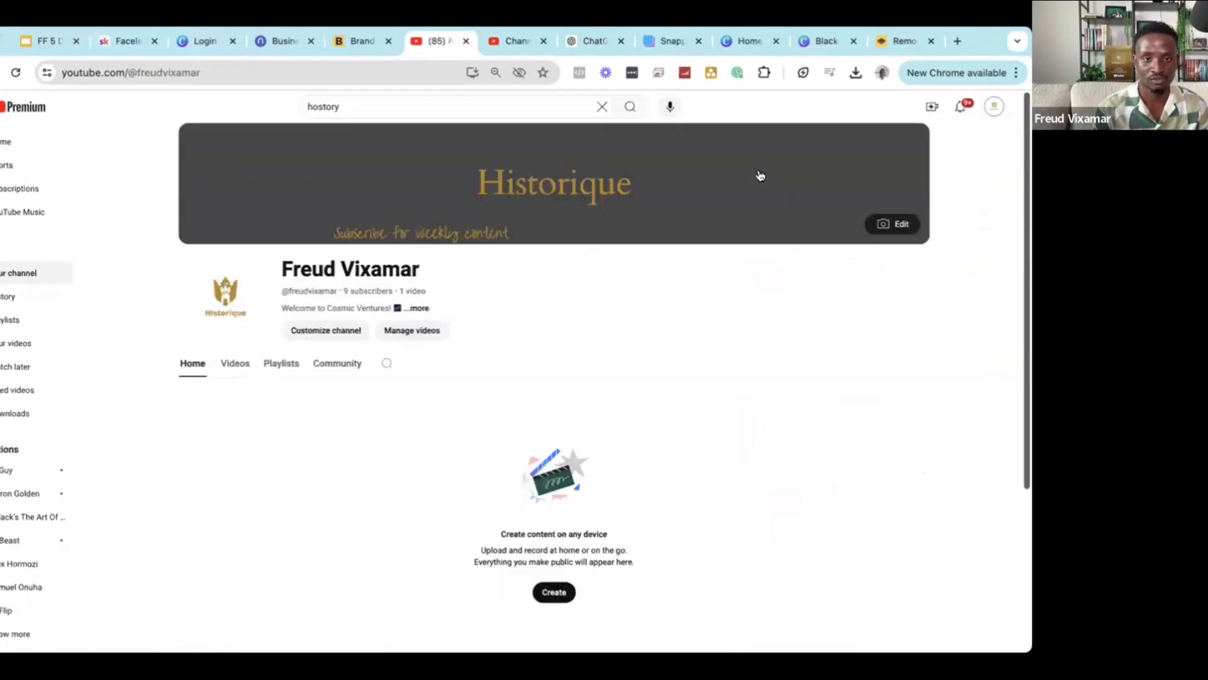
{"action": "left_click", "coordinate": [321, 338]}
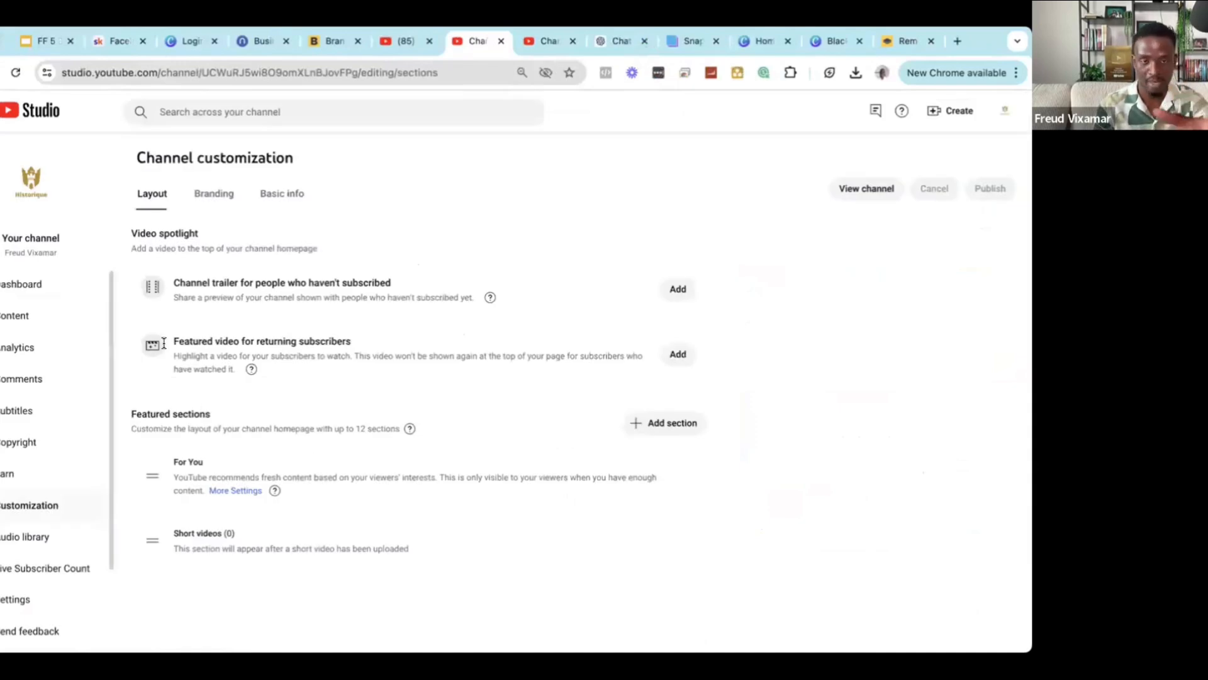
Browse the Analytics overview, Content, Audience and Inspiration tabs, then open Settings.
{"action": "left_click", "coordinate": [20, 347]}
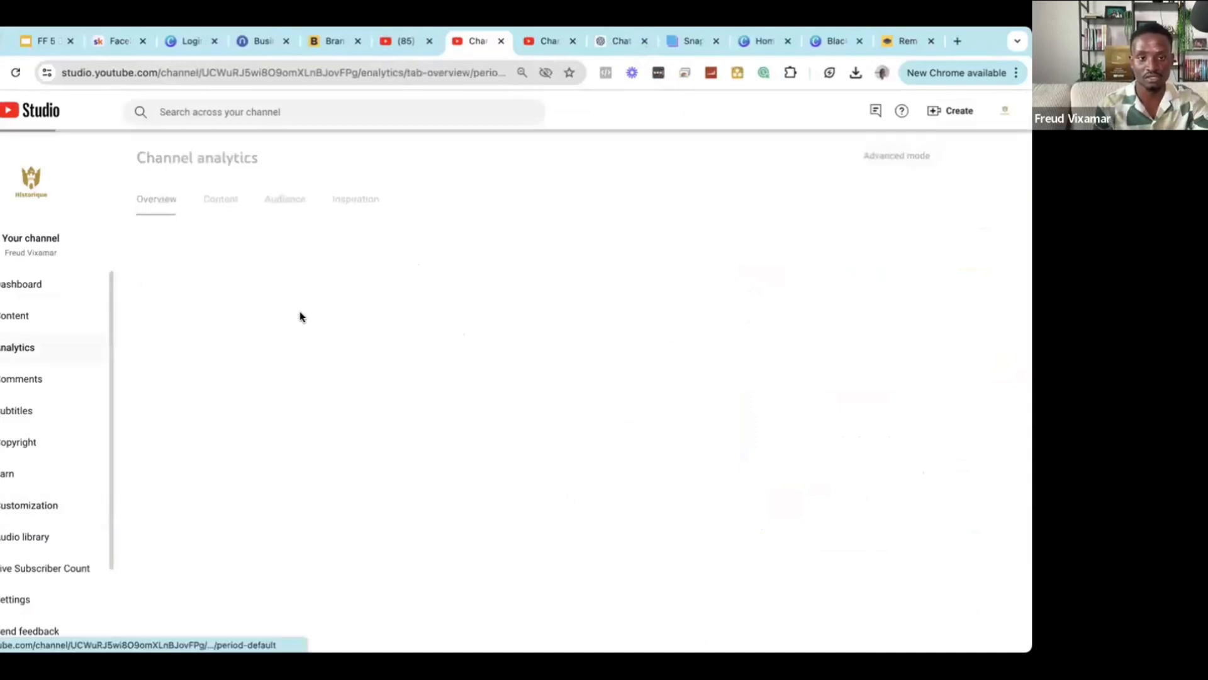
{"action": "left_click", "coordinate": [236, 209]}
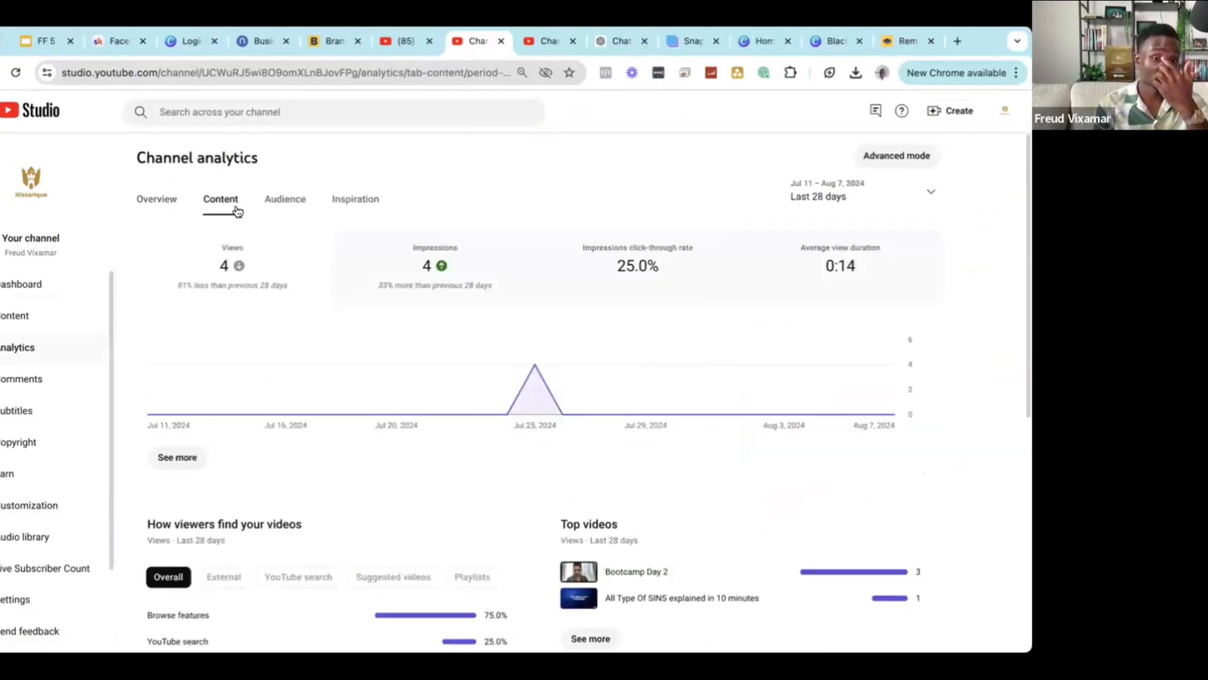
{"action": "left_click", "coordinate": [278, 197]}
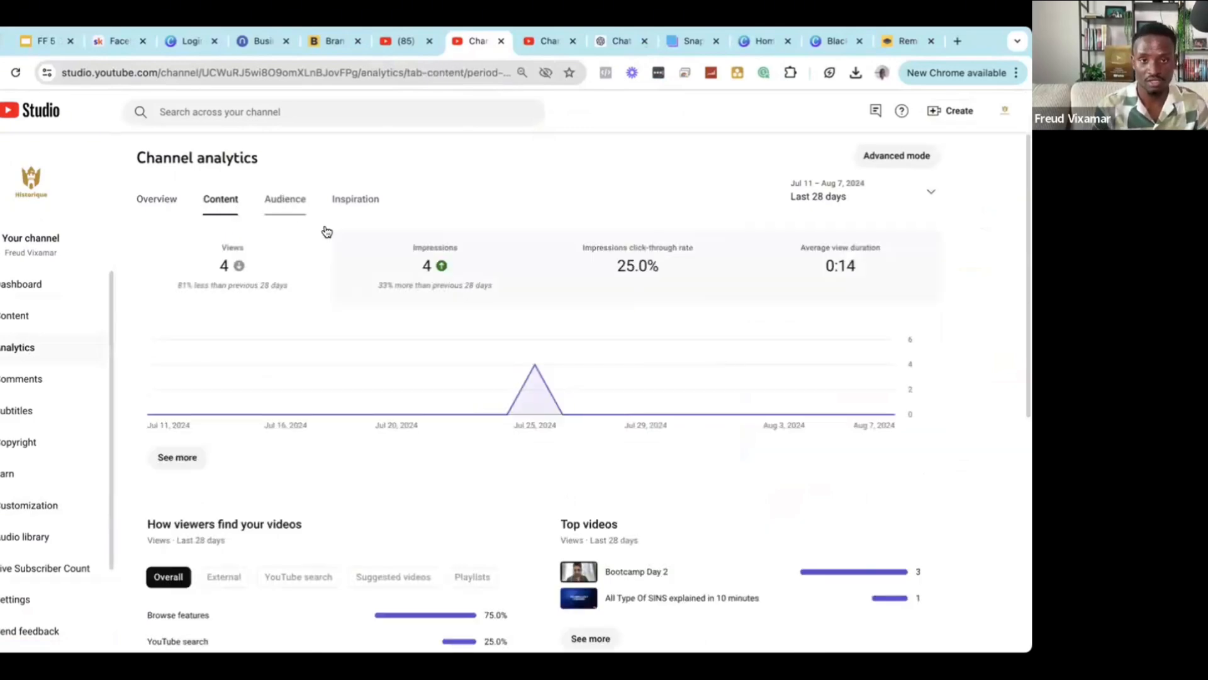
{"action": "left_click", "coordinate": [356, 200]}
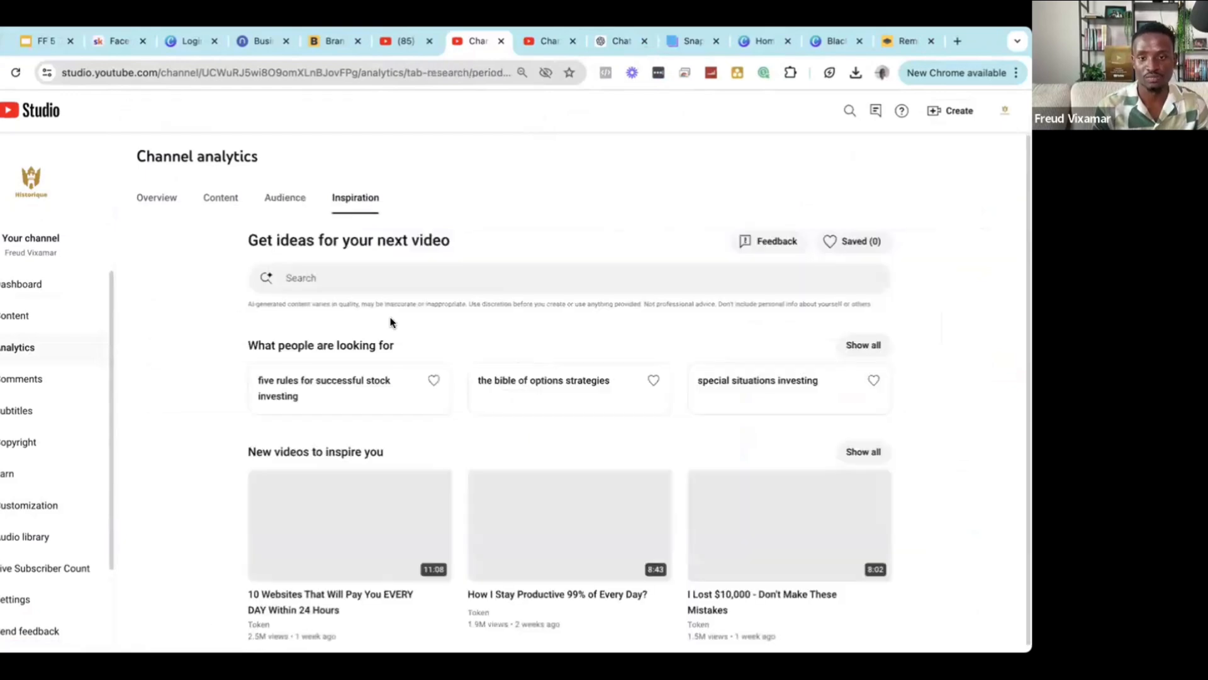
{"action": "scroll", "coordinate": [467, 390], "scroll_direction": "down", "scroll_amount": 1}
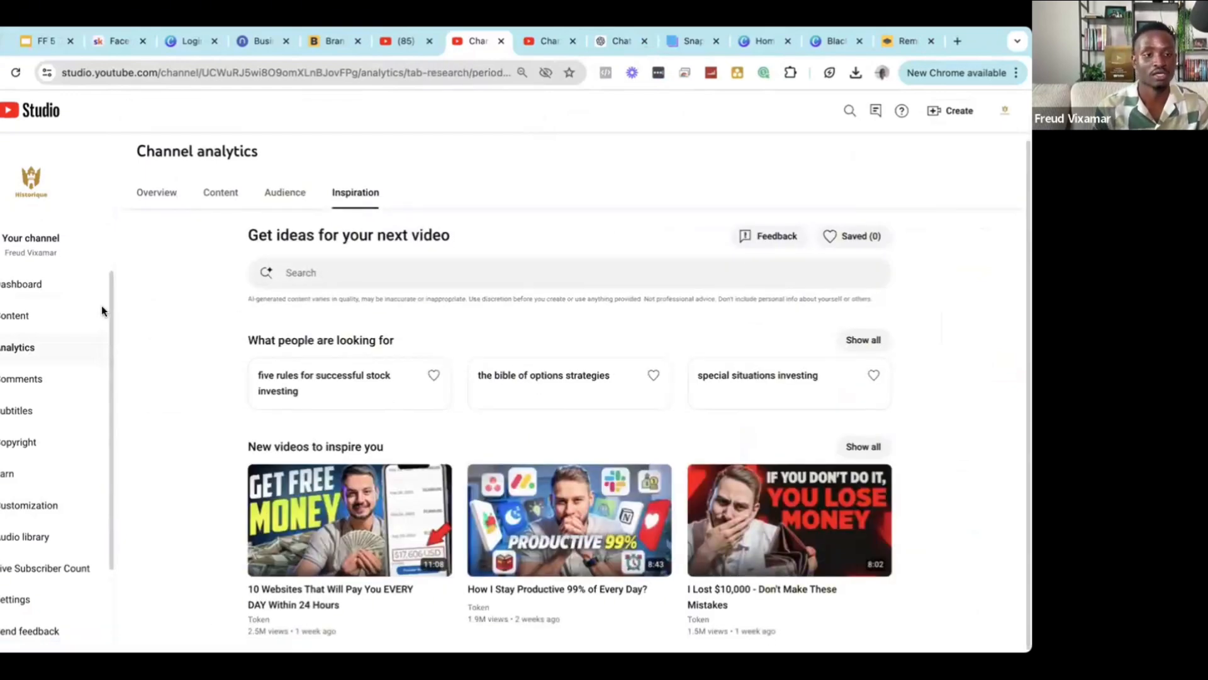
{"action": "left_click", "coordinate": [31, 600]}
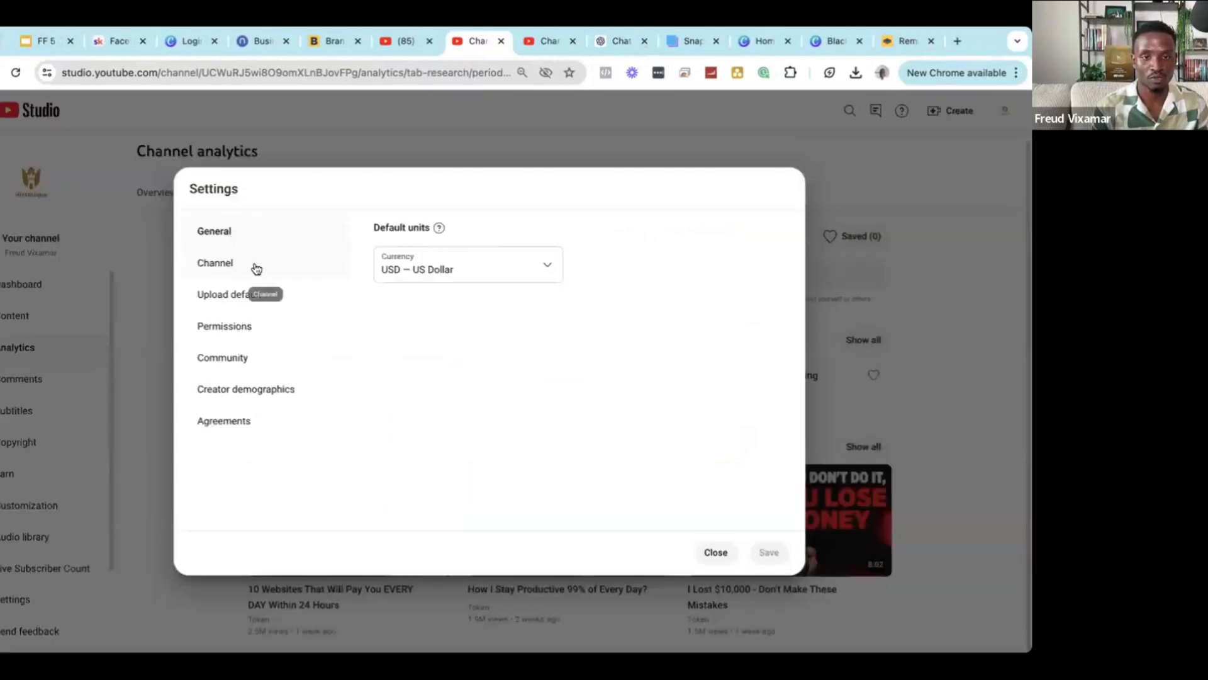
In Basic info, clear all existing channel keywords such as science, cosmos and universe.
{"action": "left_click", "coordinate": [239, 272]}
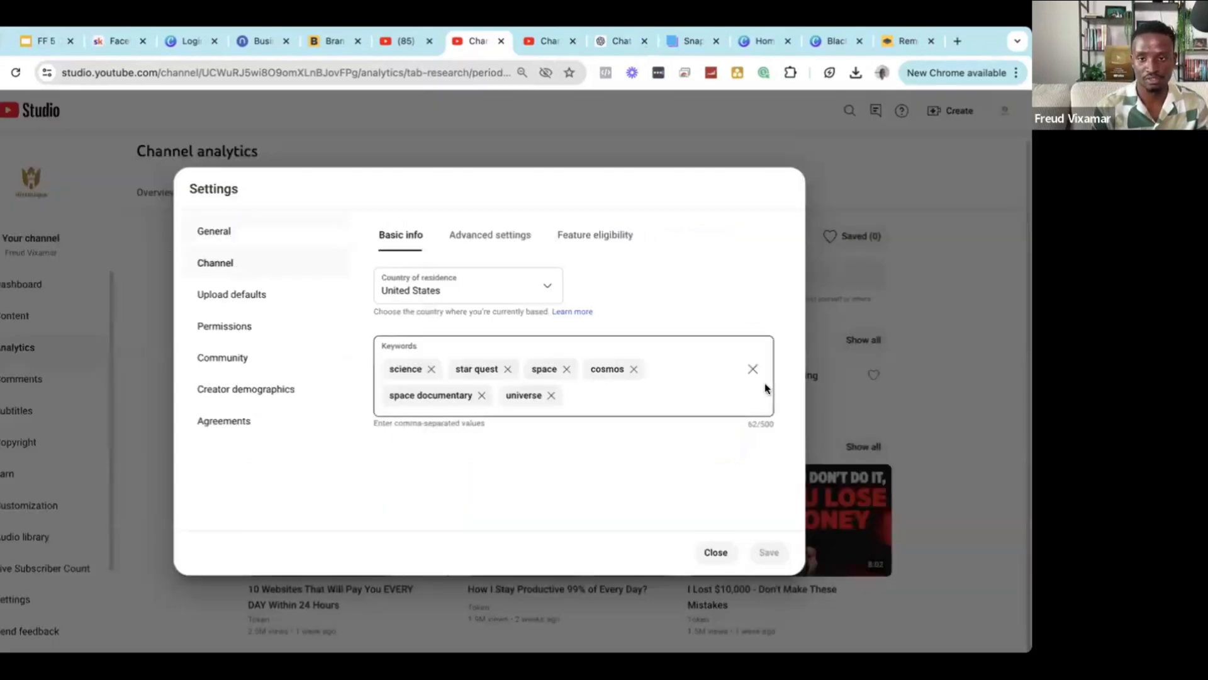
{"action": "left_click", "coordinate": [752, 369]}
{"action": "left_click", "coordinate": [492, 370]}
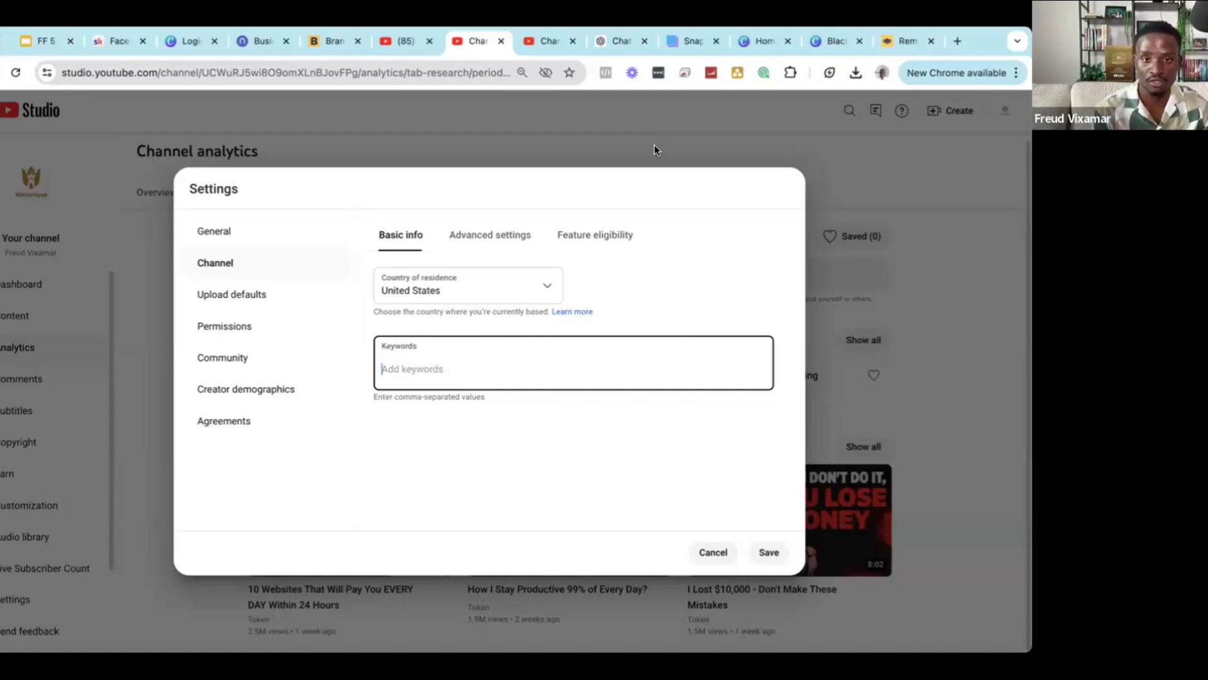
Switch to the other customization tab and select its web address for editing.
{"action": "left_click", "coordinate": [544, 45]}
{"action": "left_click", "coordinate": [432, 70]}
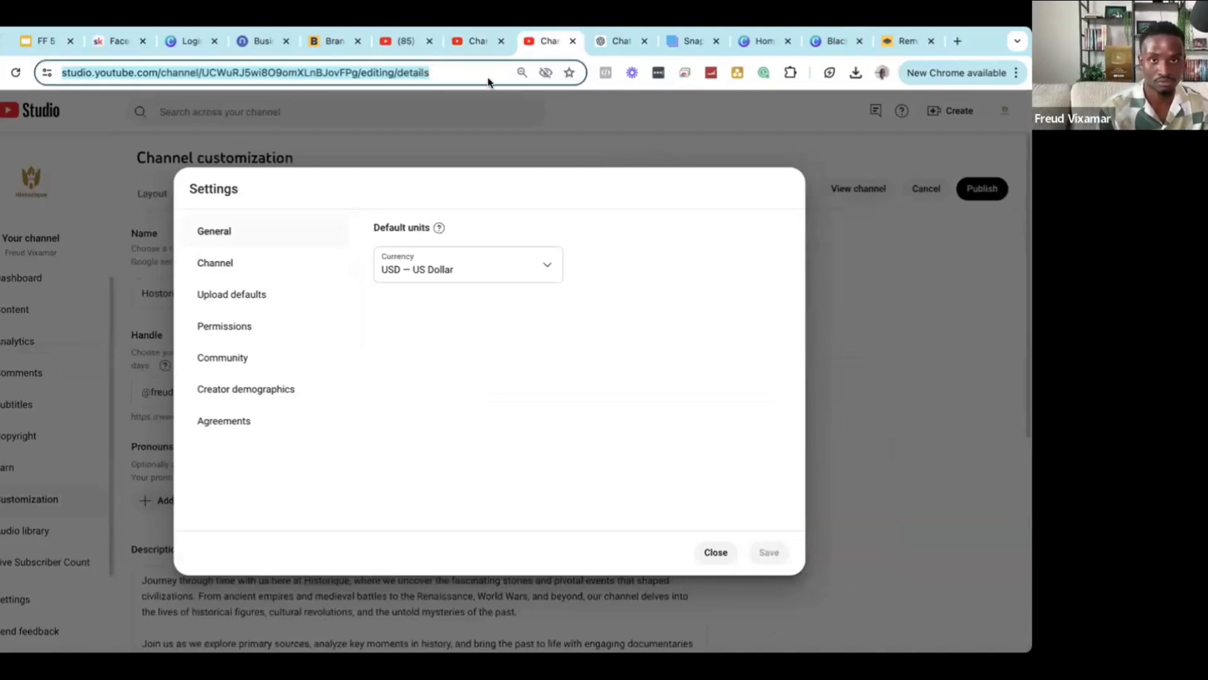
{"action": "left_click", "coordinate": [433, 66]}
Go to youtube.com and search for 'history'.
{"action": "type", "text": "yty"}
{"action": "key", "text": "super+a"}
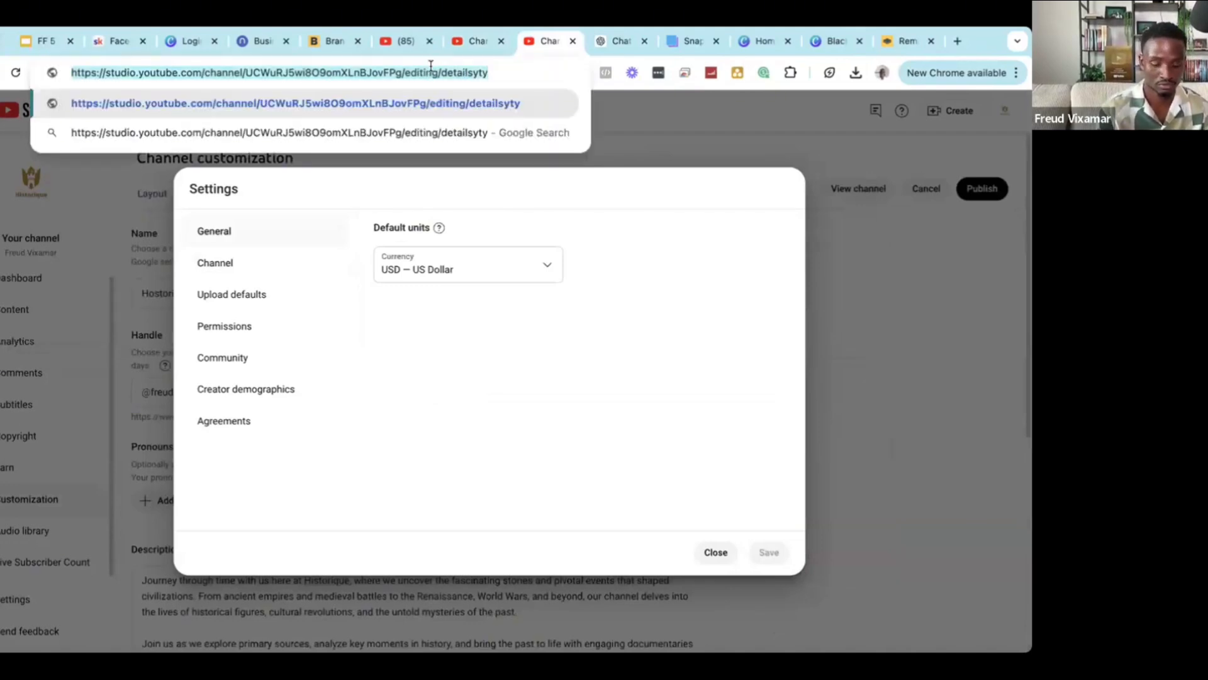
{"action": "type", "text": "y"}
{"action": "key", "text": "Return"}
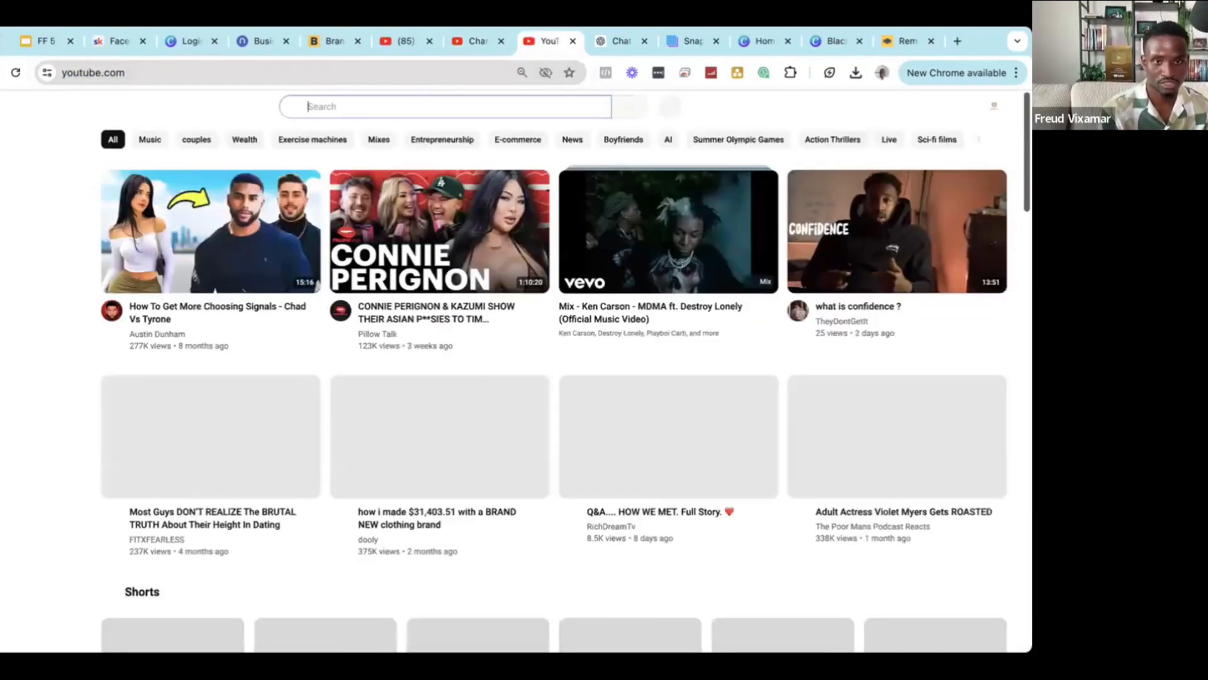
{"action": "left_click", "coordinate": [415, 108]}
{"action": "type", "text": "hos"}
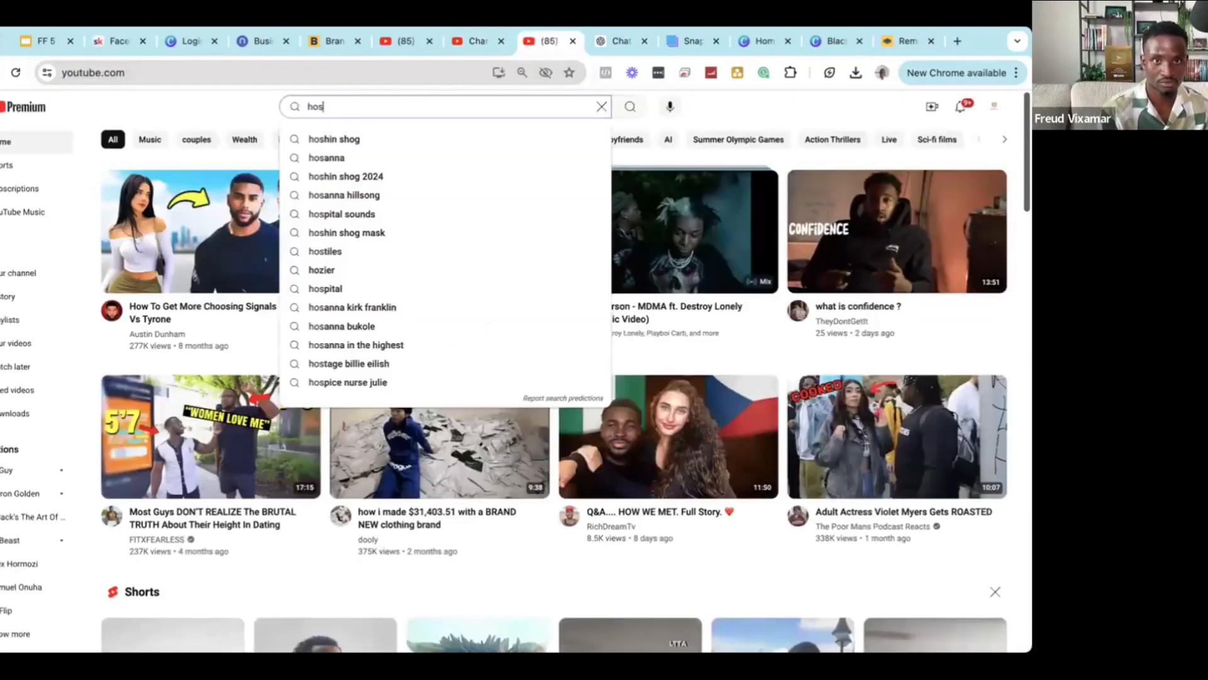
{"action": "key", "text": "BackSpace"}
{"action": "key", "text": "BackSpace"}
{"action": "type", "text": "isto"}
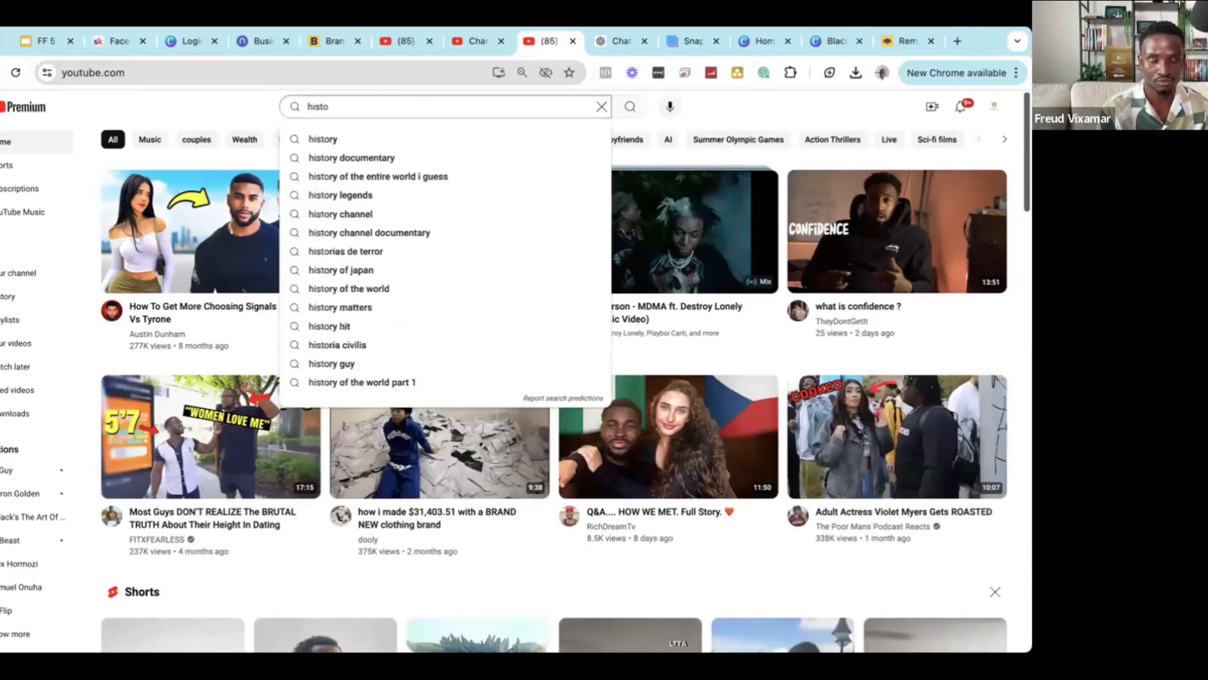
{"action": "type", "text": "ry"}
{"action": "key", "text": "Return"}
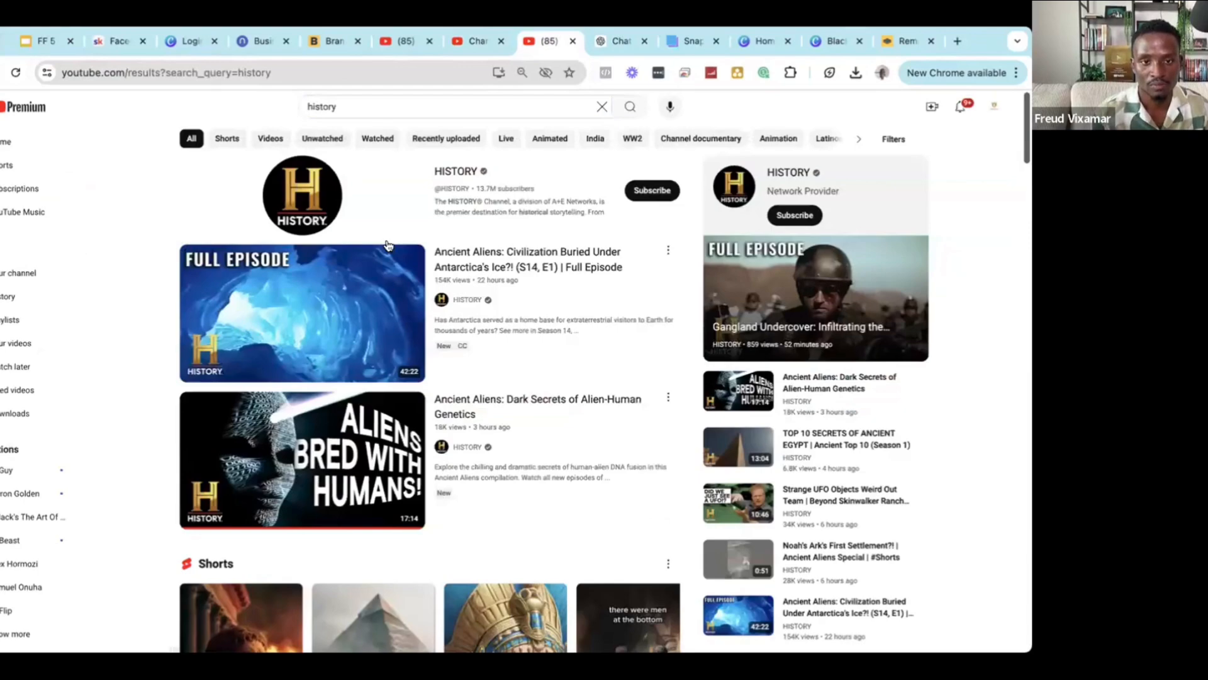
{"action": "scroll", "coordinate": [391, 246], "scroll_direction": "down", "scroll_amount": 5}
{"action": "scroll", "coordinate": [432, 295], "scroll_direction": "up", "scroll_amount": 5}
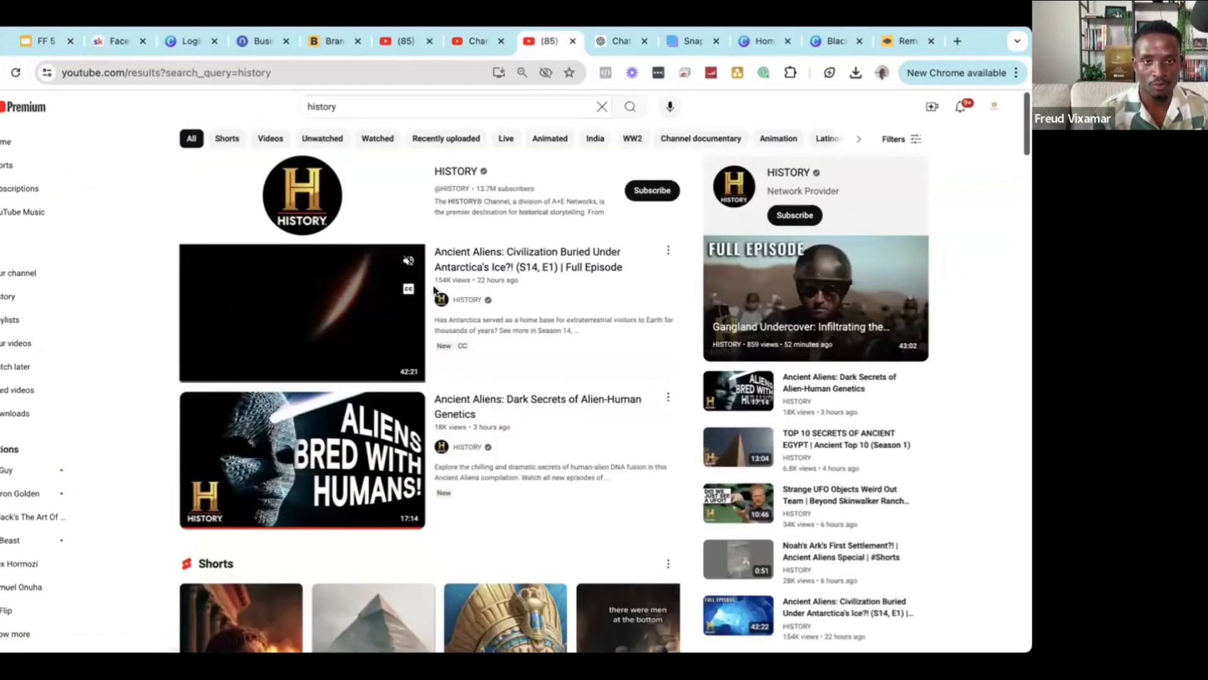
Open the HISTORY, Beginning To Now and Epic History channels in new tabs, then list HISTORY's videos.
{"action": "middle_click", "coordinate": [304, 206]}
{"action": "scroll", "coordinate": [321, 252], "scroll_direction": "down", "scroll_amount": 5}
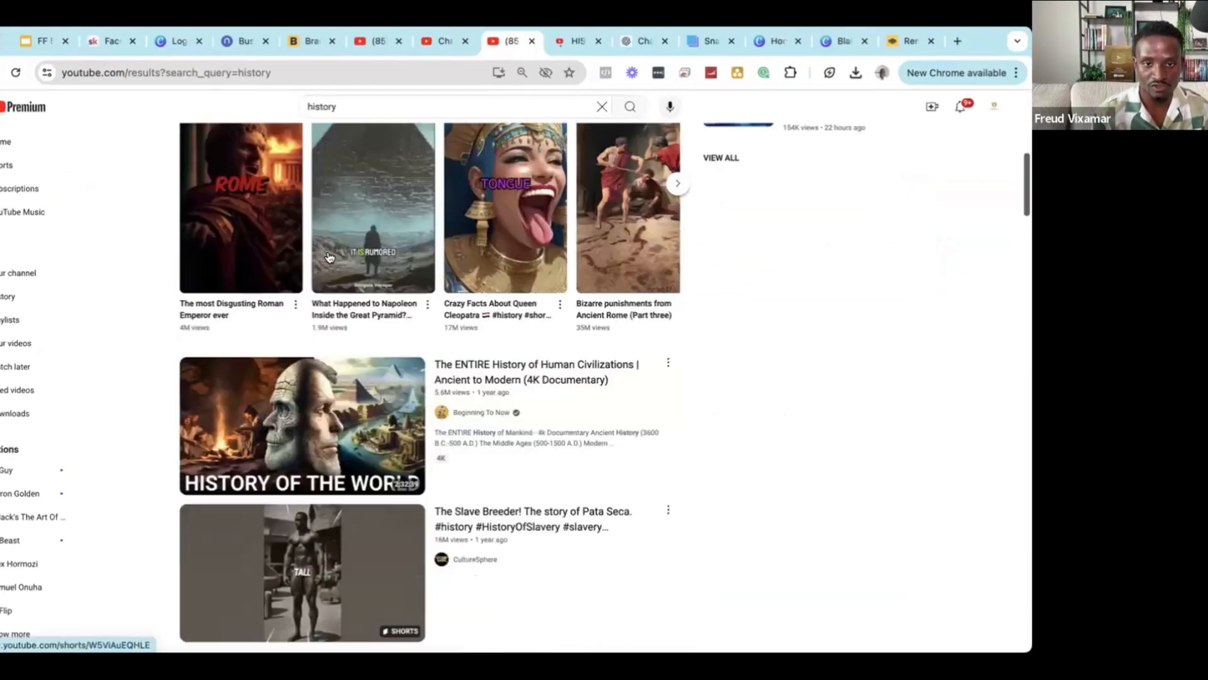
{"action": "scroll", "coordinate": [491, 359], "scroll_direction": "down", "scroll_amount": 1}
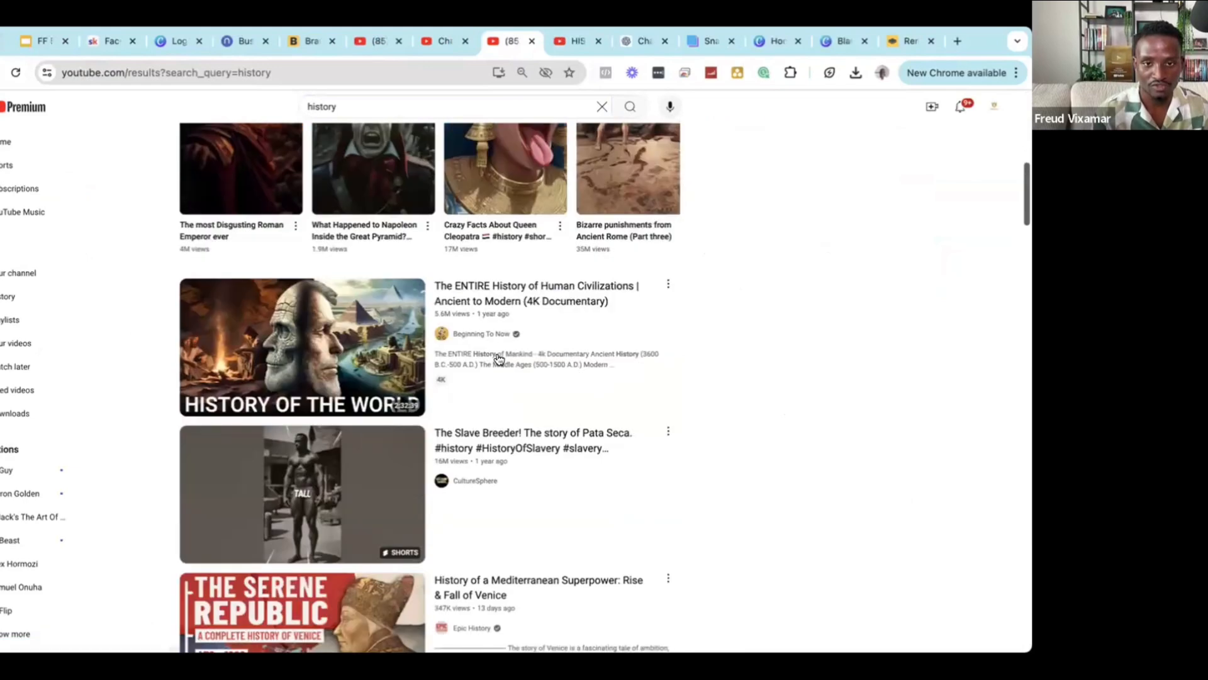
{"action": "middle_click", "coordinate": [474, 335]}
{"action": "scroll", "coordinate": [526, 362], "scroll_direction": "down", "scroll_amount": 4}
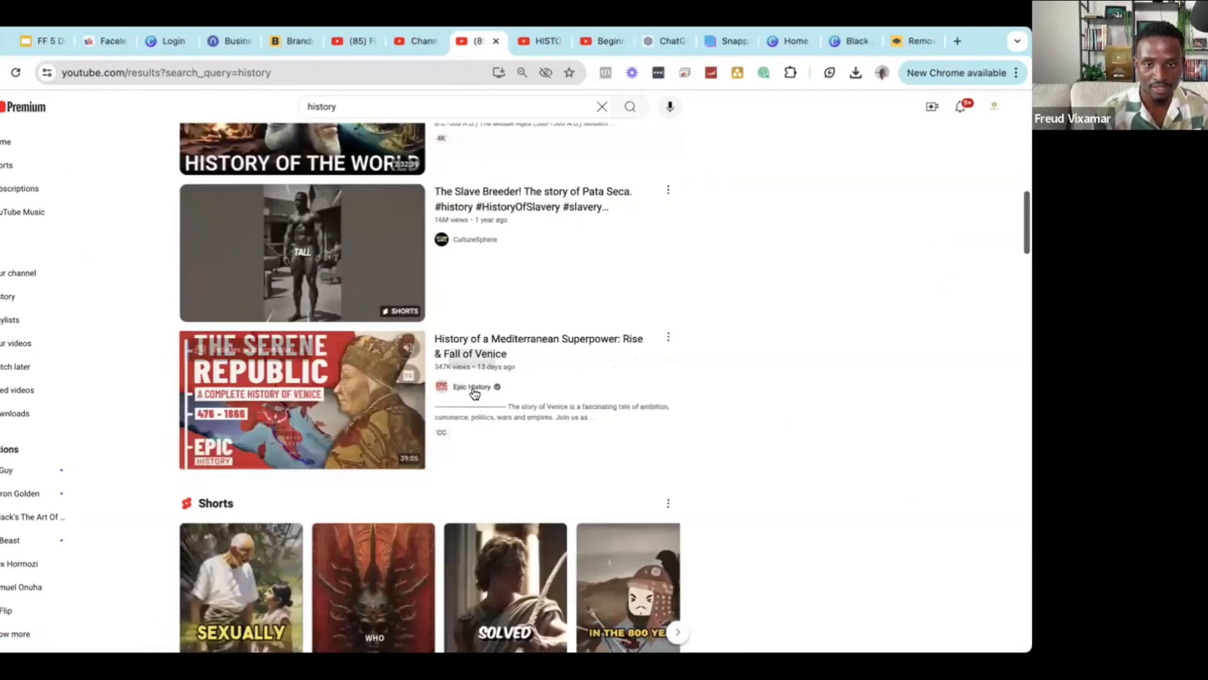
{"action": "middle_click", "coordinate": [474, 386]}
{"action": "mouse_move", "coordinate": [571, 403]}
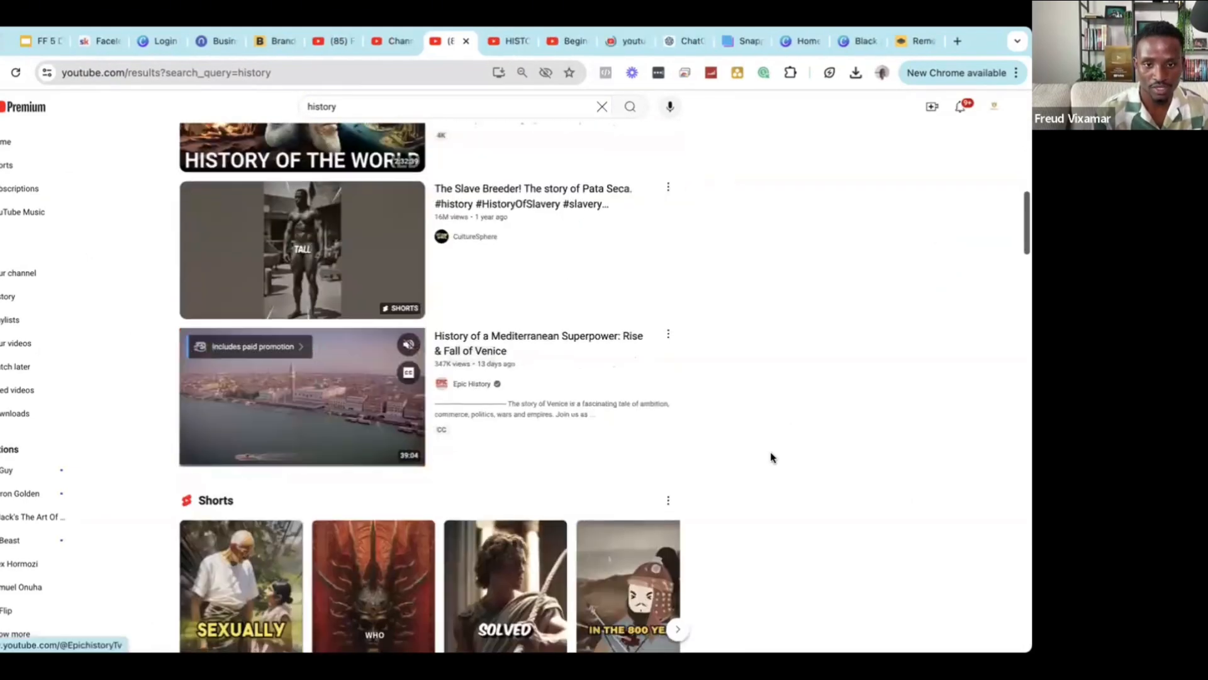
{"action": "scroll", "coordinate": [645, 270], "scroll_direction": "down", "scroll_amount": 7}
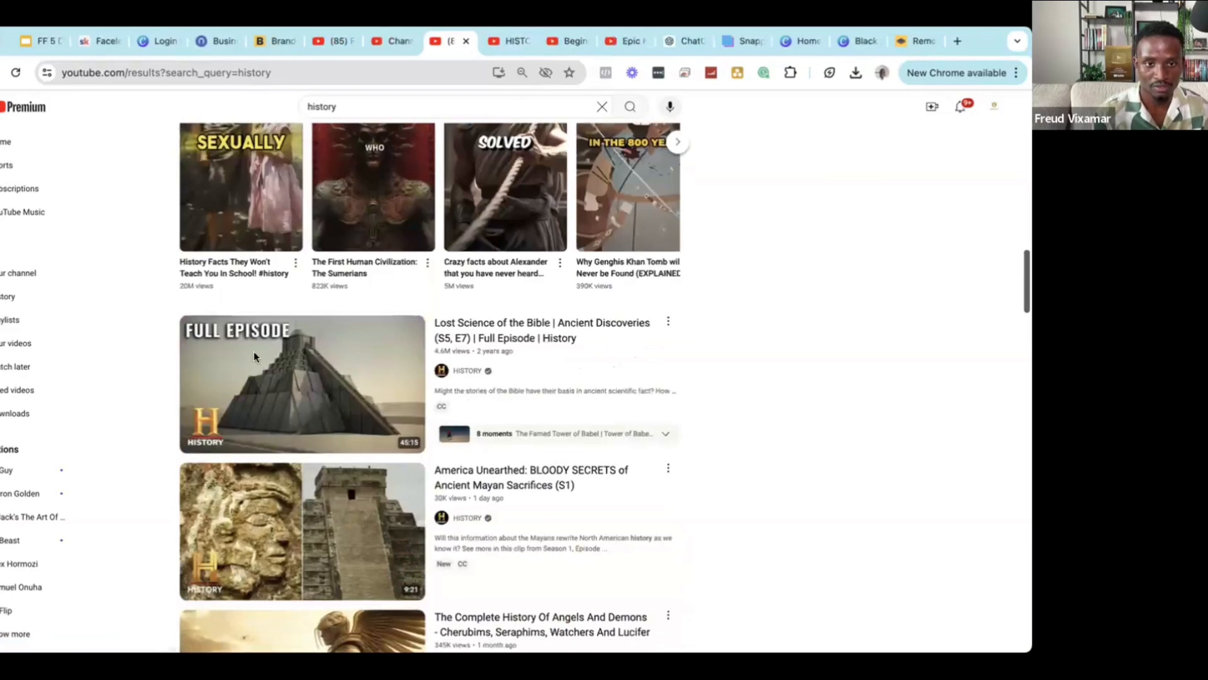
{"action": "key", "text": "ctrl+Tab"}
{"action": "left_click", "coordinate": [236, 379]}
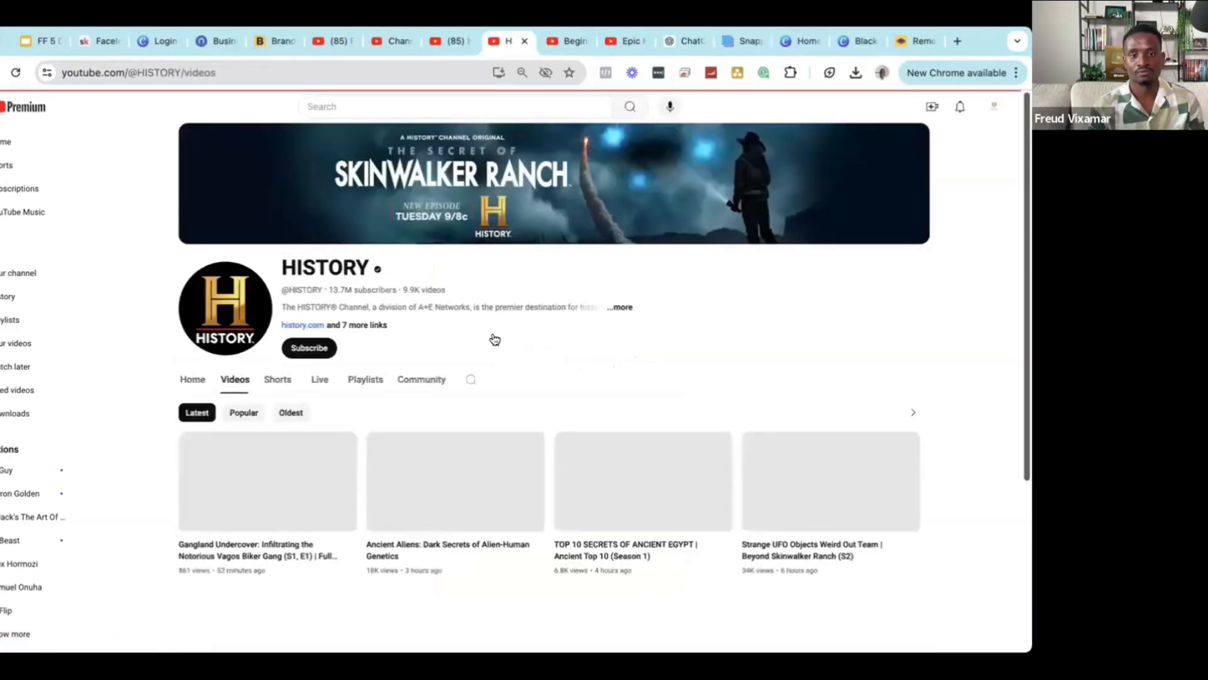
Play HISTORY's newest Gangland Undercover episode and scroll its watch page.
{"action": "scroll", "coordinate": [495, 340], "scroll_direction": "down", "scroll_amount": 2}
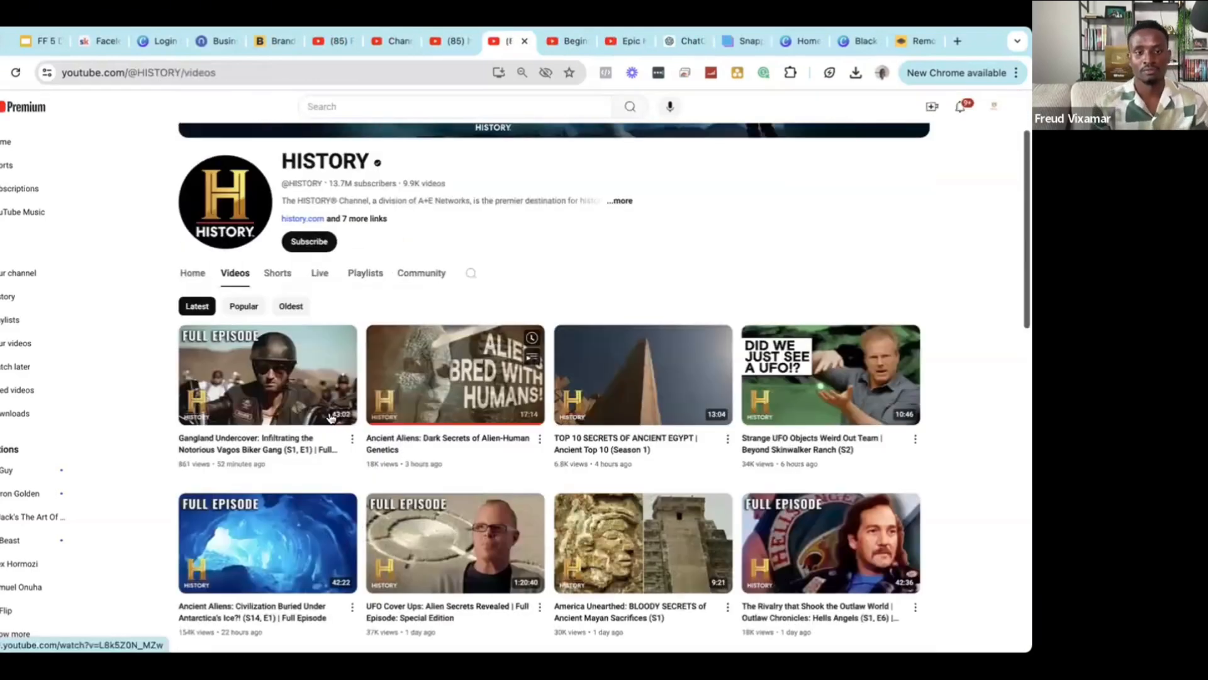
{"action": "left_click", "coordinate": [290, 448]}
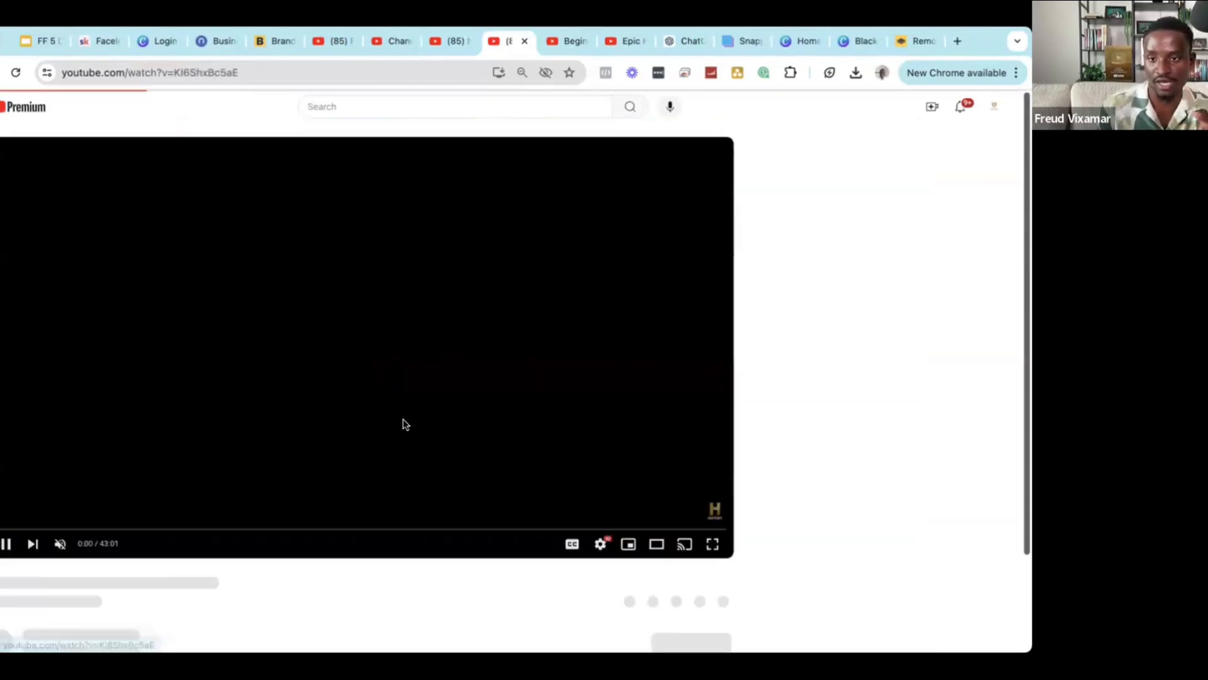
{"action": "scroll", "coordinate": [860, 294], "scroll_direction": "down", "scroll_amount": 1}
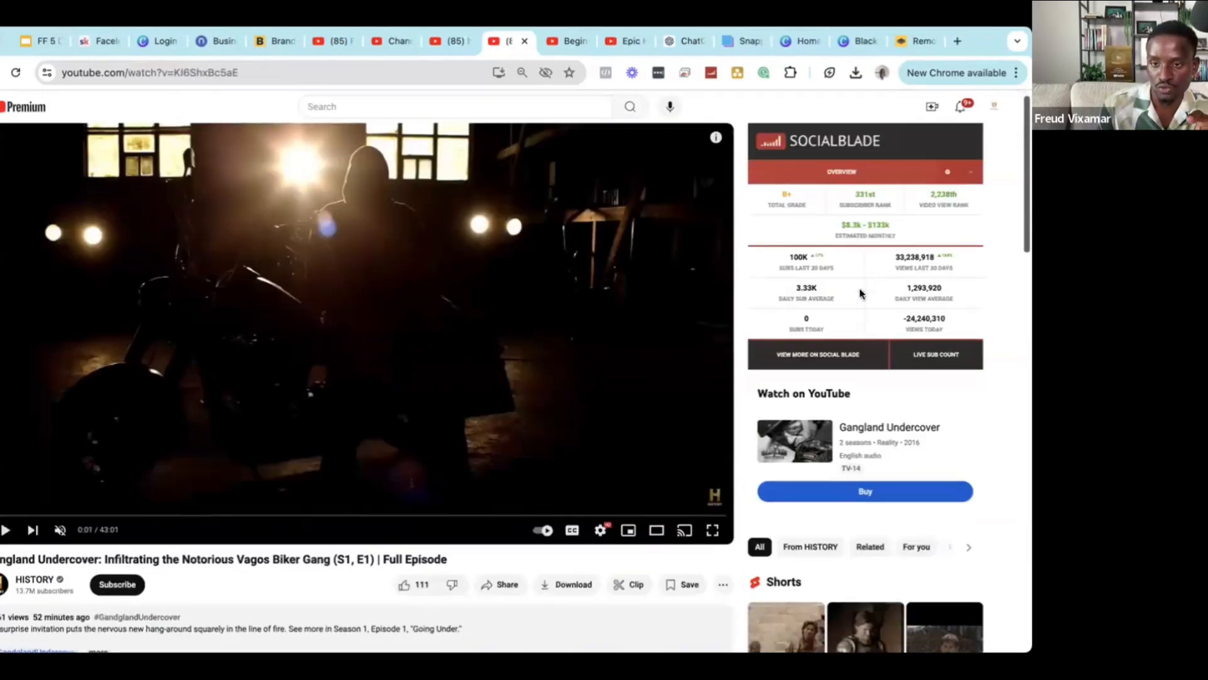
{"action": "scroll", "coordinate": [860, 294], "scroll_direction": "down", "scroll_amount": 8}
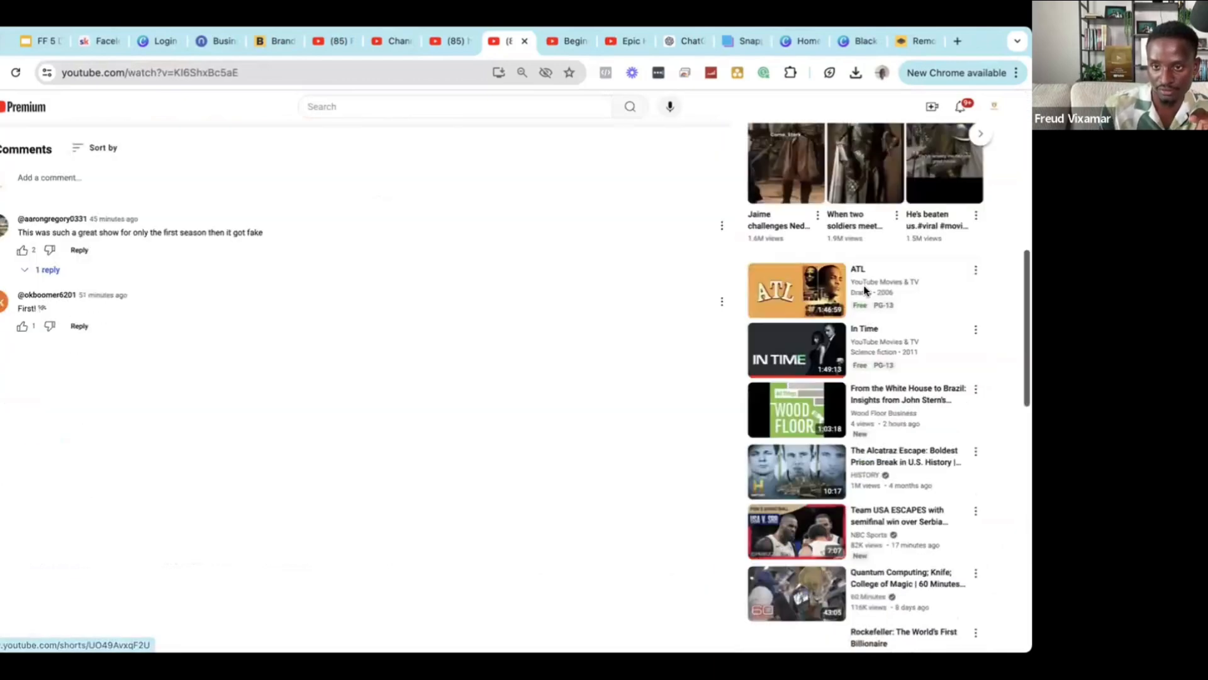
{"action": "scroll", "coordinate": [868, 294], "scroll_direction": "up", "scroll_amount": 9}
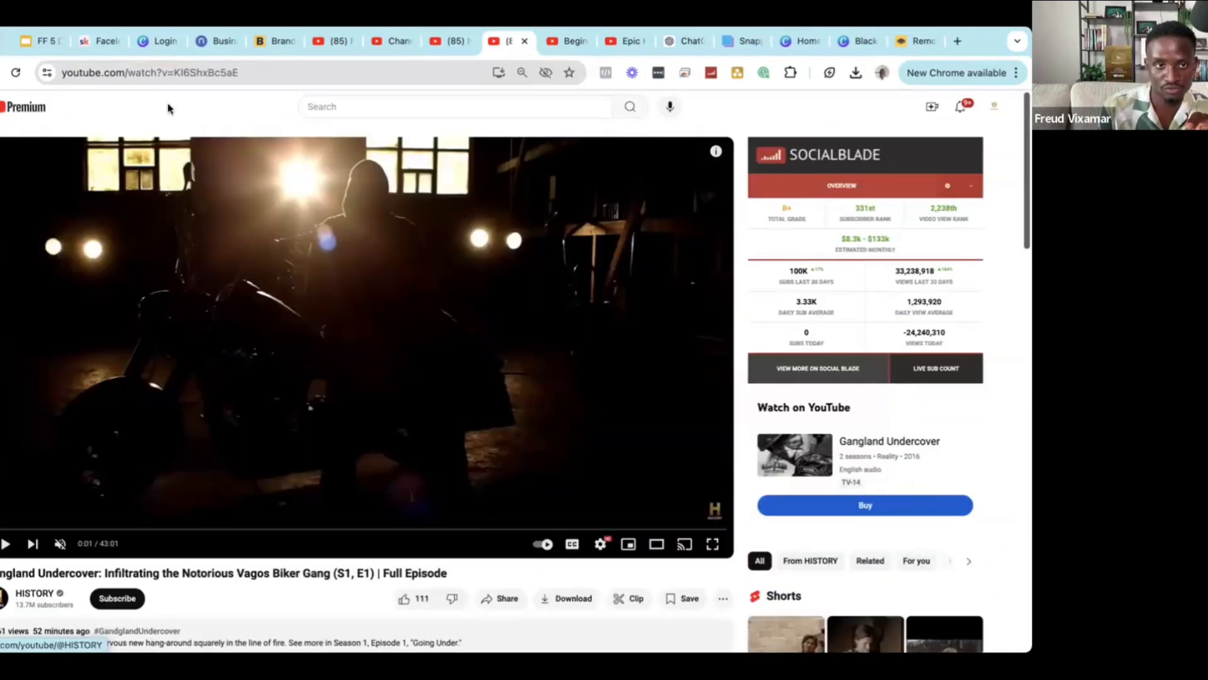
Reload the episode page and check the Social Blade channel stats in the sidebar.
{"action": "left_click", "coordinate": [17, 73]}
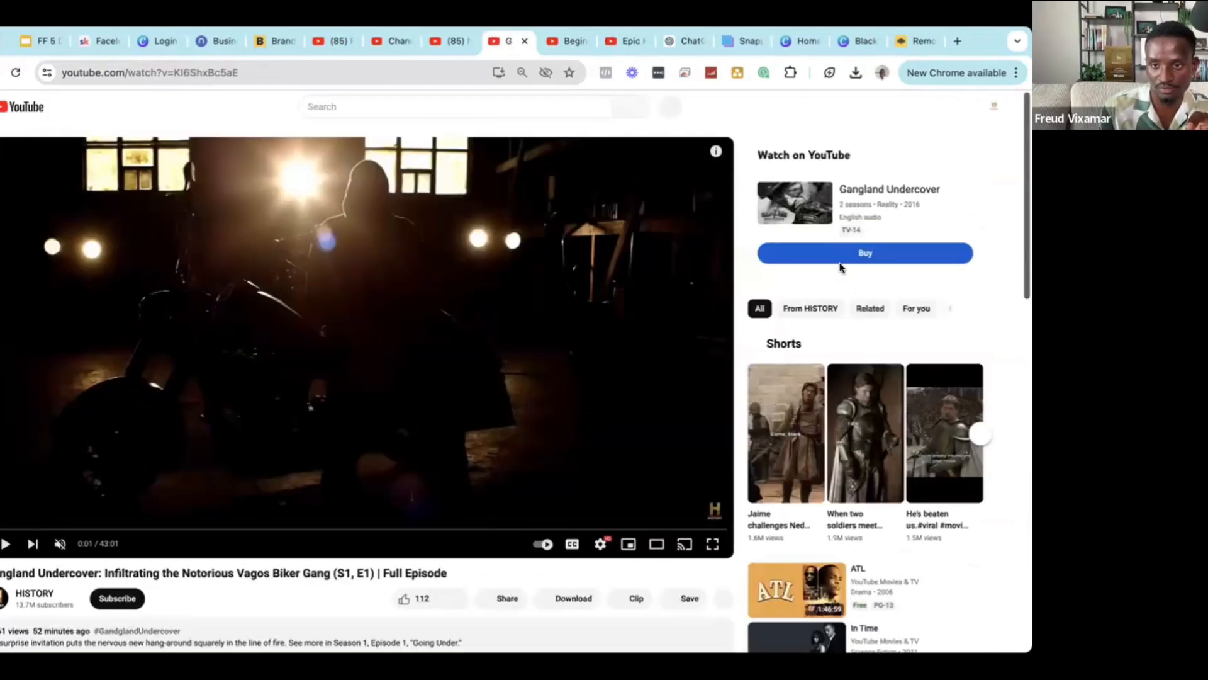
{"action": "scroll", "coordinate": [851, 311], "scroll_direction": "down", "scroll_amount": 3}
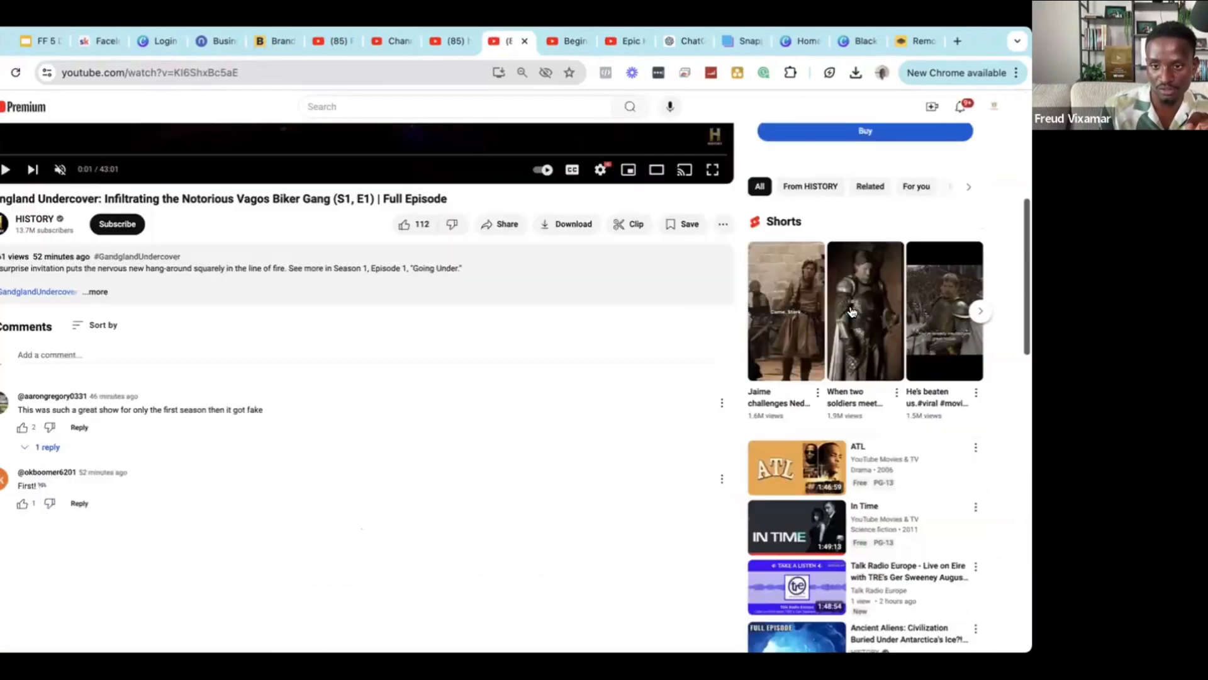
{"action": "scroll", "coordinate": [851, 311], "scroll_direction": "up", "scroll_amount": 3}
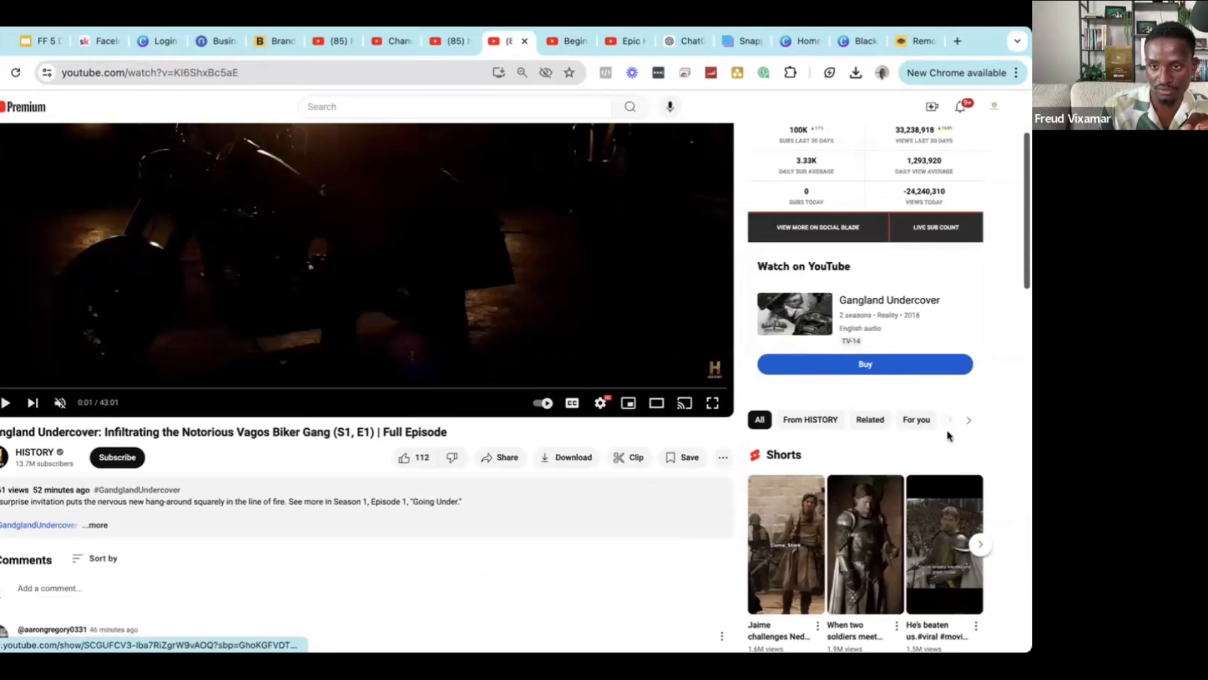
{"action": "scroll", "coordinate": [938, 402], "scroll_direction": "down", "scroll_amount": 3}
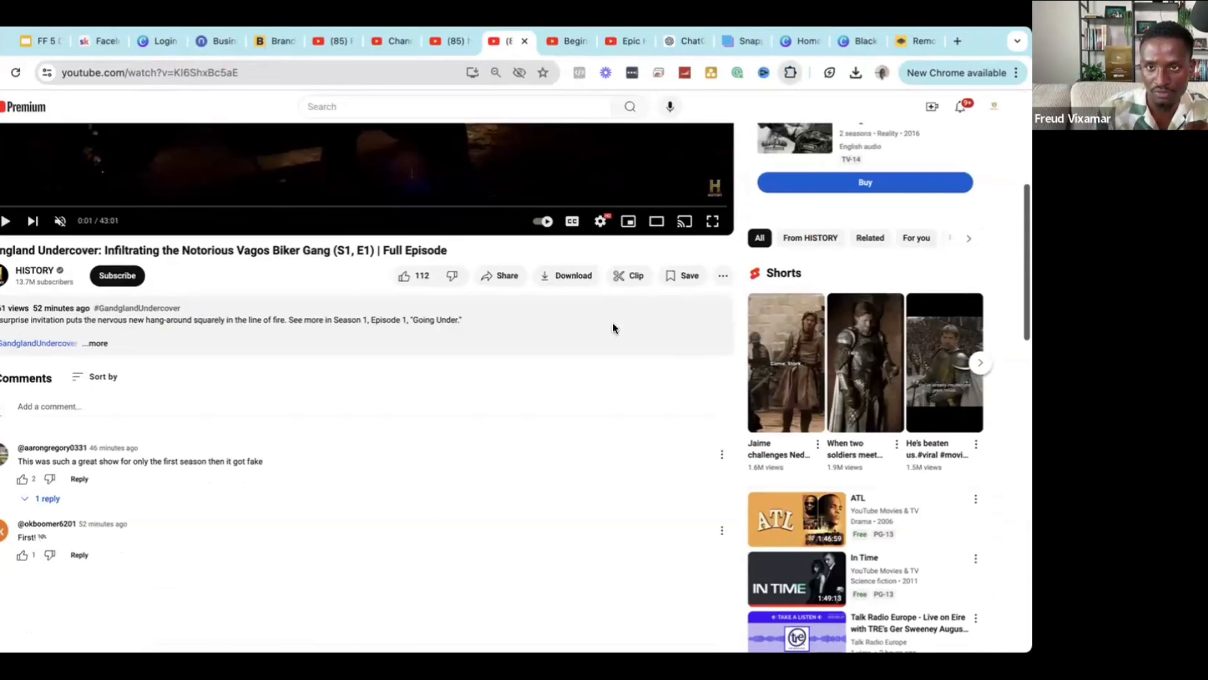
Open and close the vidIQ panel, then reload the watch page.
{"action": "left_click", "coordinate": [762, 75]}
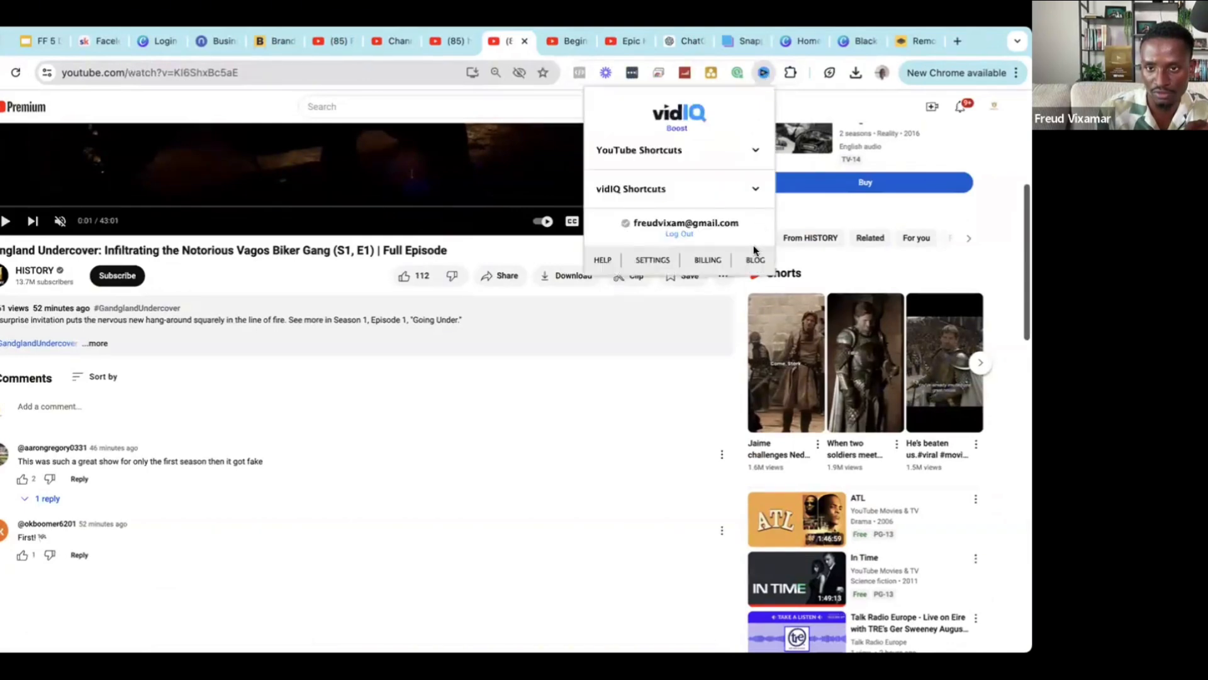
{"action": "left_click", "coordinate": [616, 380]}
{"action": "scroll", "coordinate": [617, 380], "scroll_direction": "up", "scroll_amount": 5}
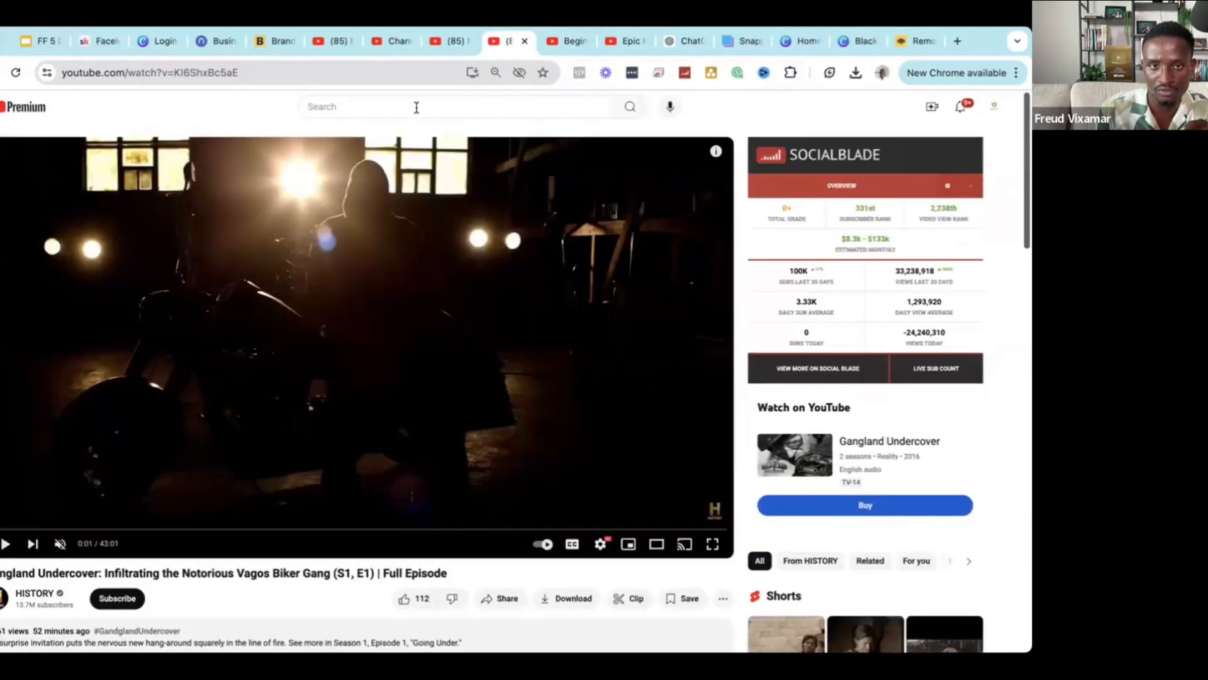
{"action": "left_click", "coordinate": [16, 72]}
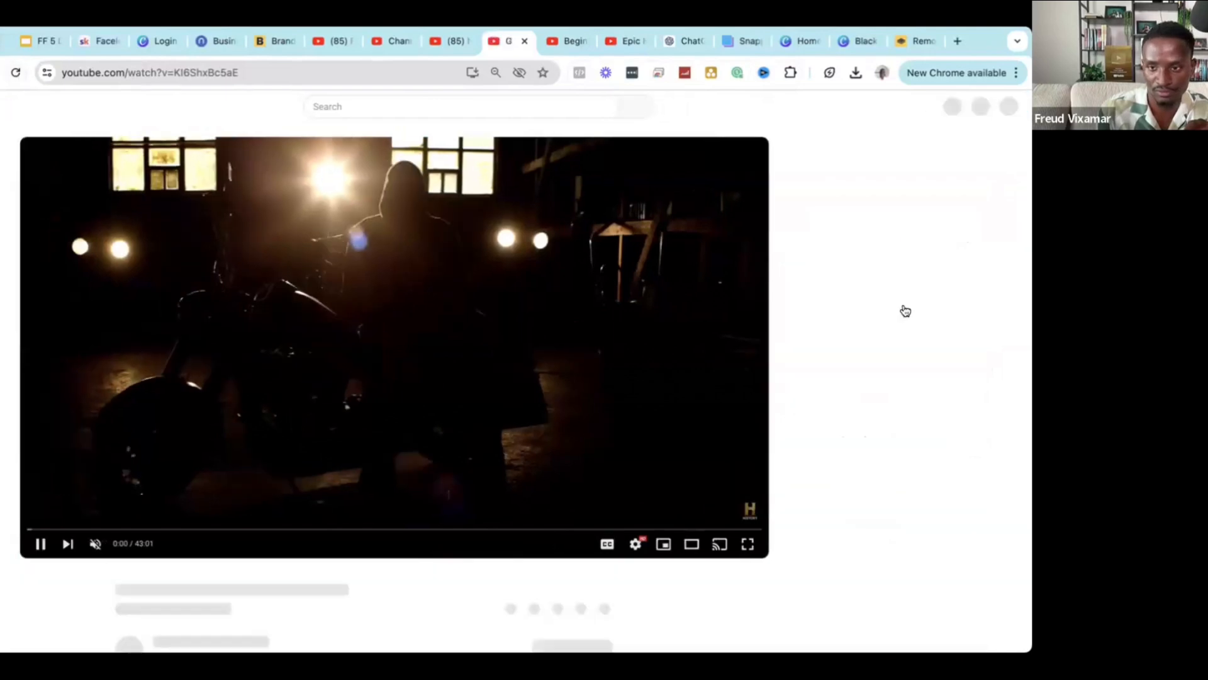
{"action": "scroll", "coordinate": [875, 221], "scroll_direction": "down", "scroll_amount": 3}
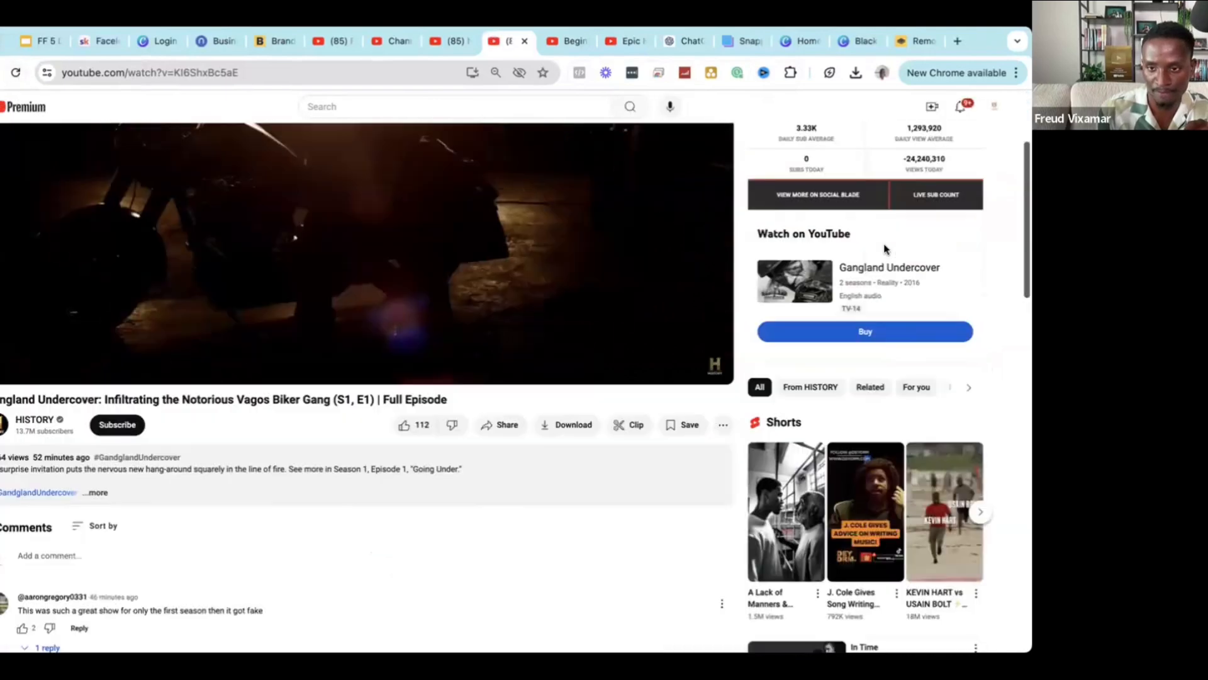
{"action": "scroll", "coordinate": [894, 330], "scroll_direction": "down", "scroll_amount": 3}
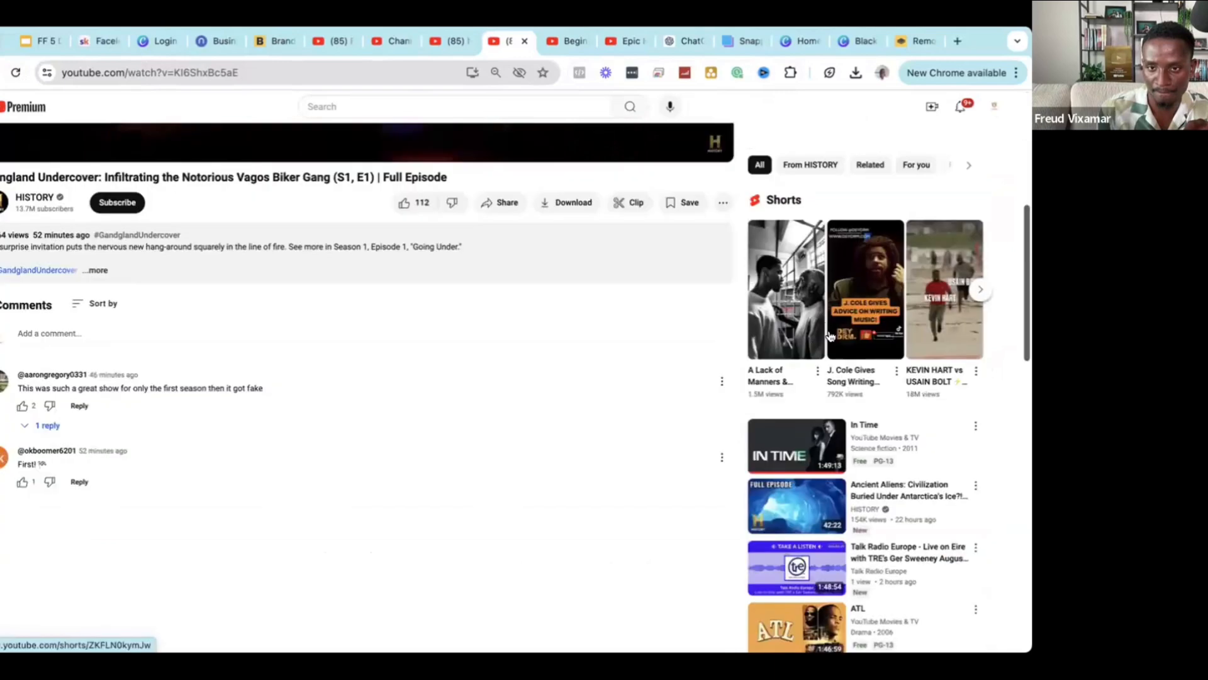
{"action": "scroll", "coordinate": [831, 336], "scroll_direction": "up", "scroll_amount": 6}
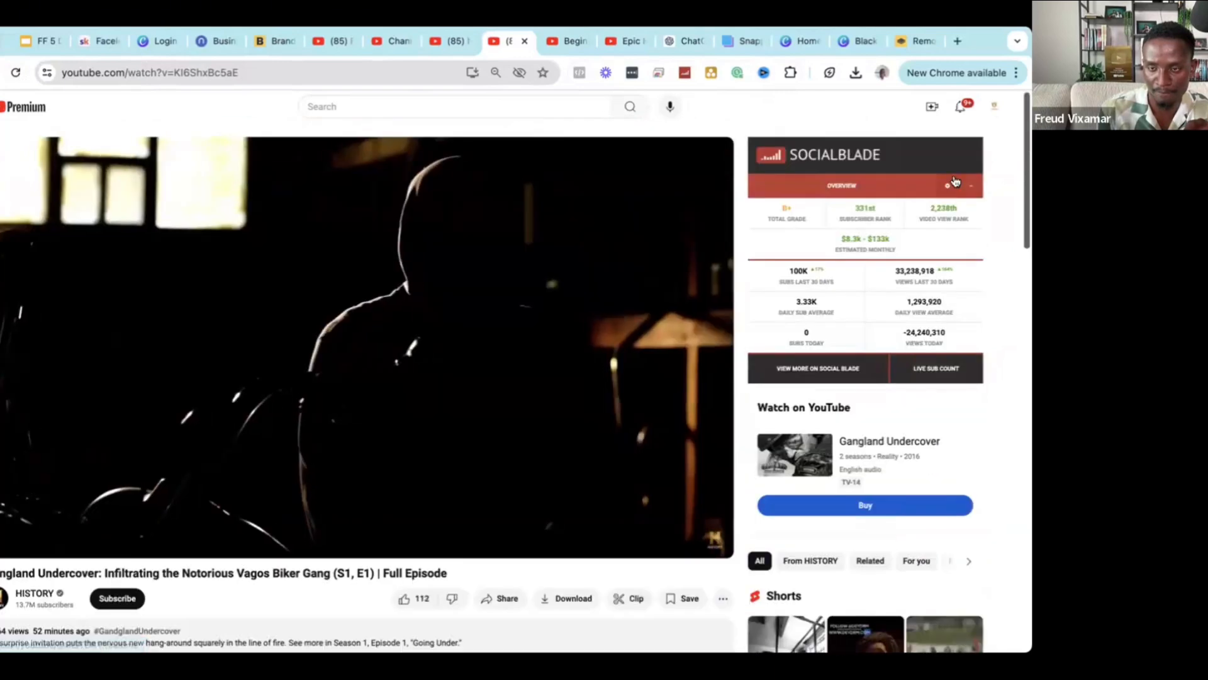
{"action": "scroll", "coordinate": [525, 283], "scroll_direction": "down", "scroll_amount": 4}
{"action": "scroll", "coordinate": [139, 483], "scroll_direction": "up", "scroll_amount": 4}
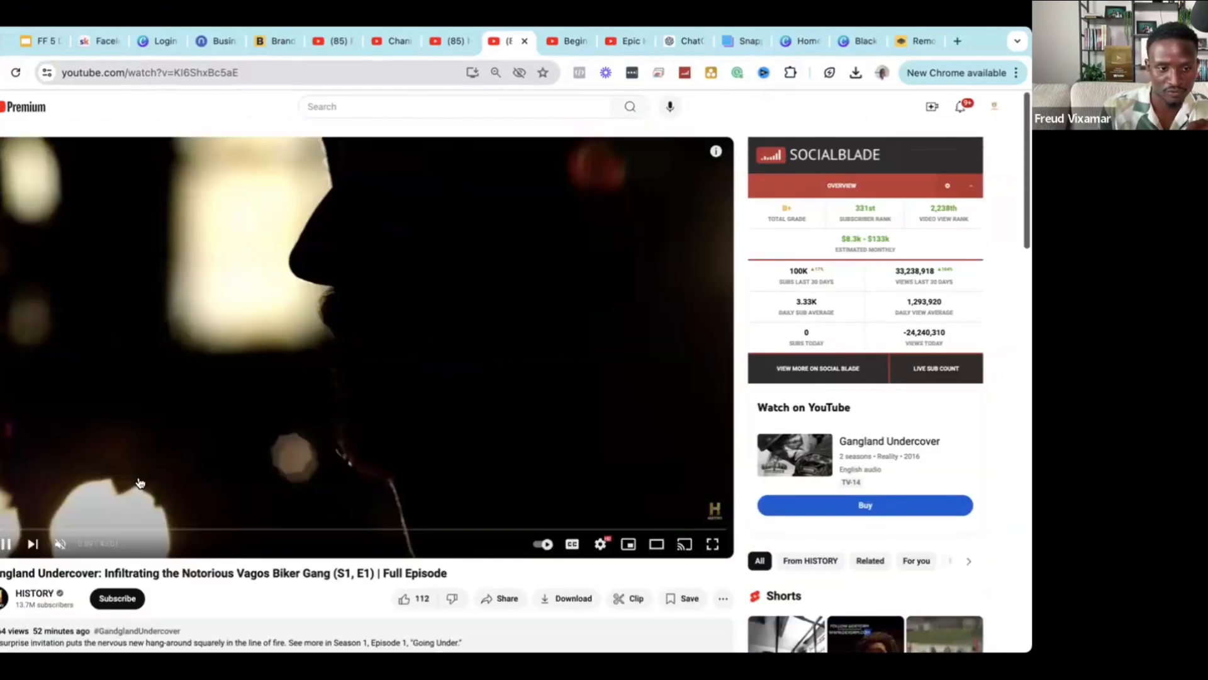
Go to the HISTORY channel page and list its latest uploads.
{"action": "left_click", "coordinate": [27, 598]}
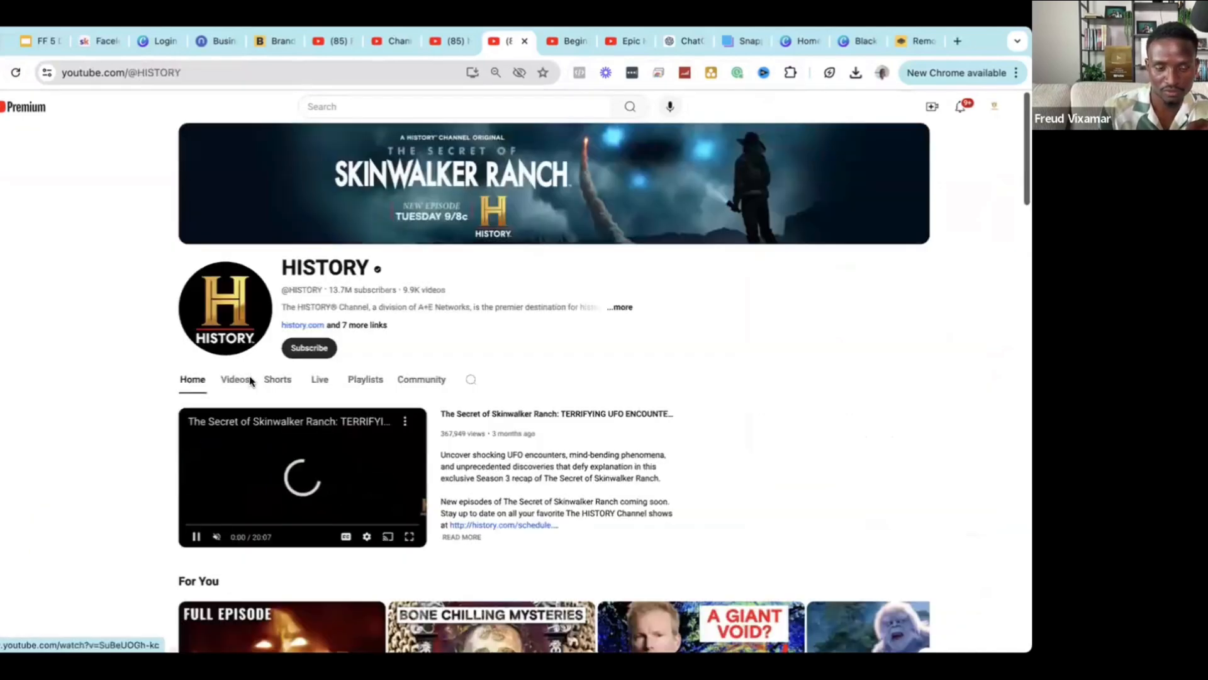
{"action": "left_click", "coordinate": [250, 381]}
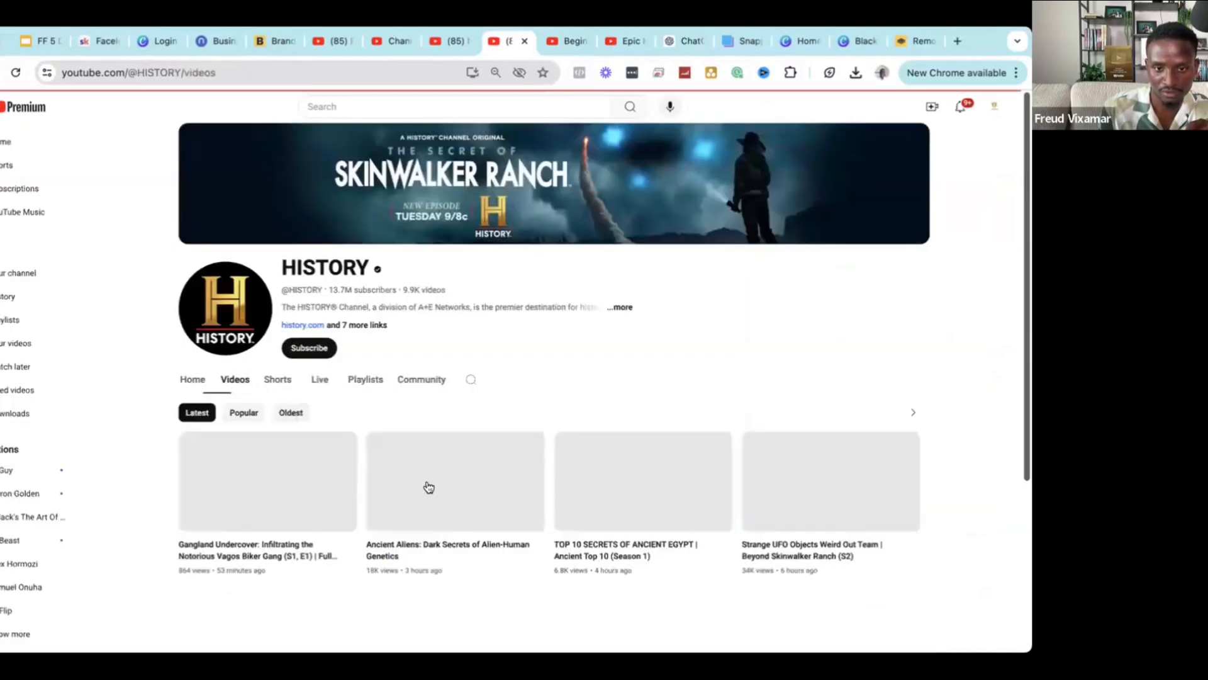
{"action": "scroll", "coordinate": [428, 486], "scroll_direction": "down", "scroll_amount": 5}
Start the 'Ancient Aliens' marathon video and expand the recommendation filter categories beside it.
{"action": "left_click", "coordinate": [428, 486]}
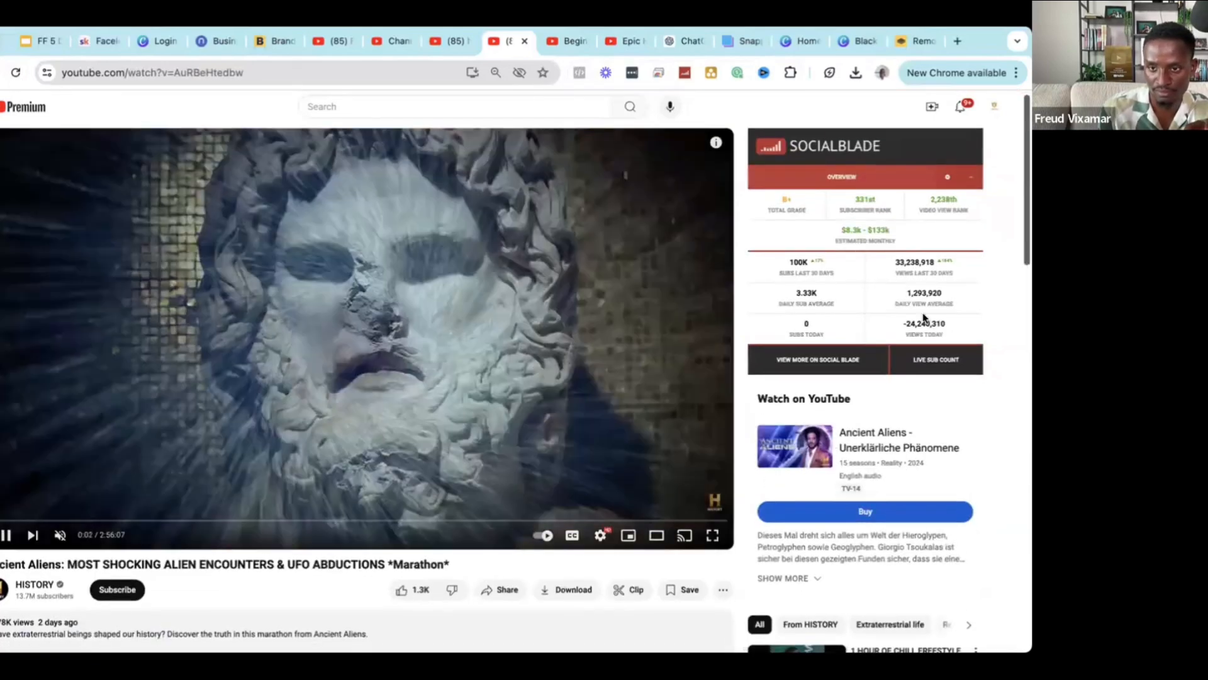
{"action": "scroll", "coordinate": [923, 318], "scroll_direction": "down", "scroll_amount": 6}
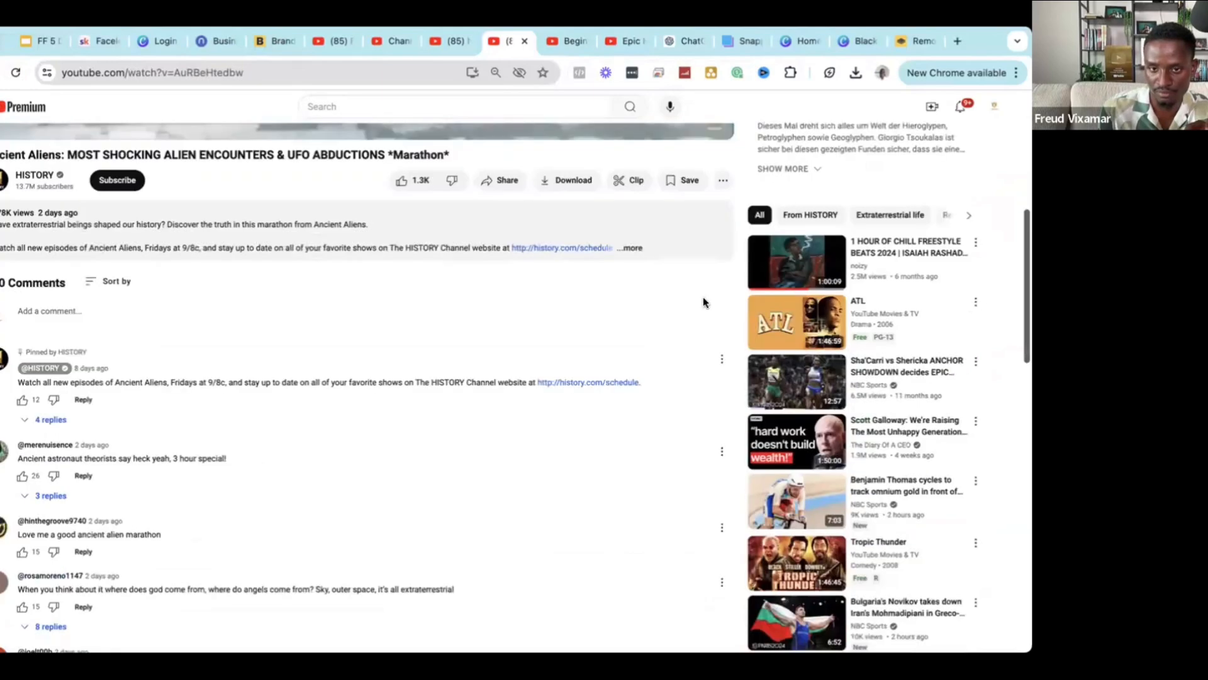
{"action": "scroll", "coordinate": [704, 302], "scroll_direction": "up", "scroll_amount": 6}
{"action": "scroll", "coordinate": [907, 377], "scroll_direction": "down", "scroll_amount": 3}
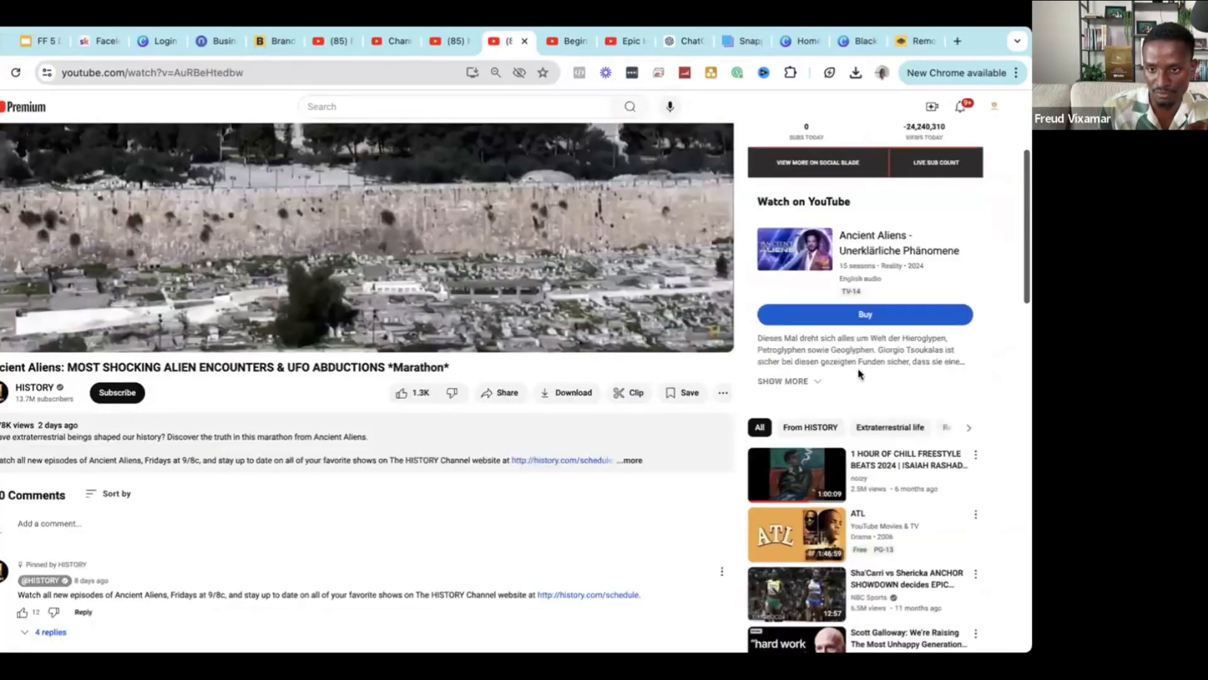
{"action": "scroll", "coordinate": [968, 524], "scroll_direction": "up", "scroll_amount": 2}
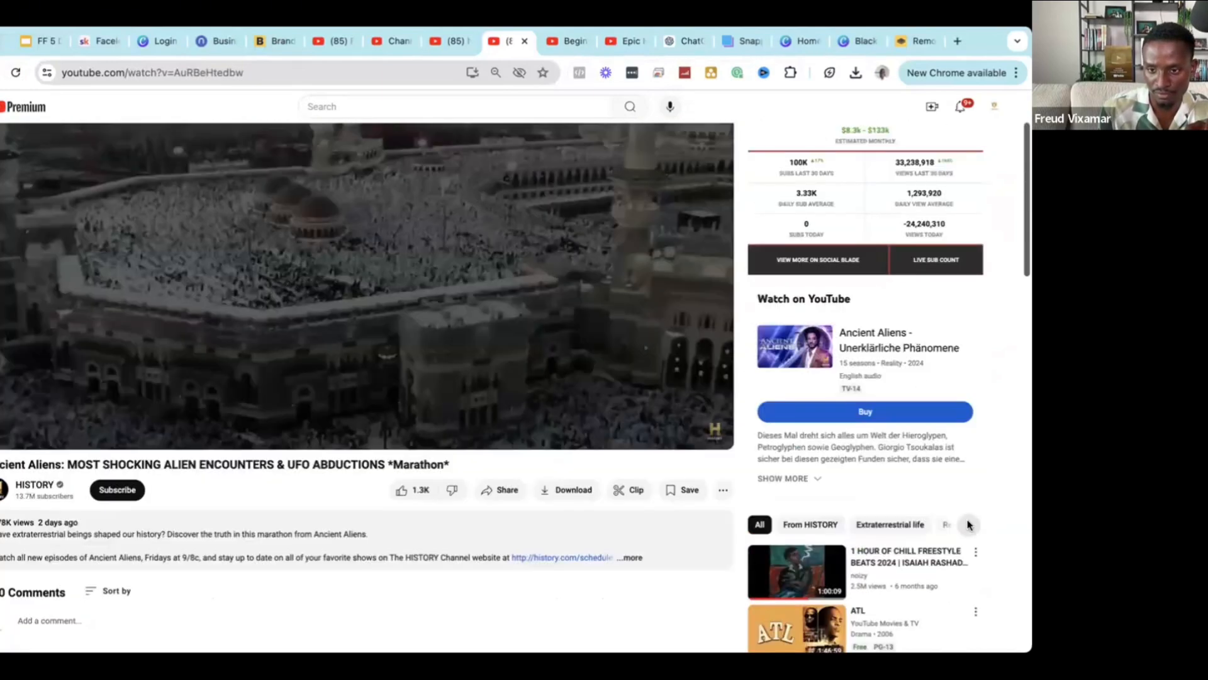
{"action": "left_click", "coordinate": [968, 525]}
{"action": "scroll", "coordinate": [917, 432], "scroll_direction": "up", "scroll_amount": 2}
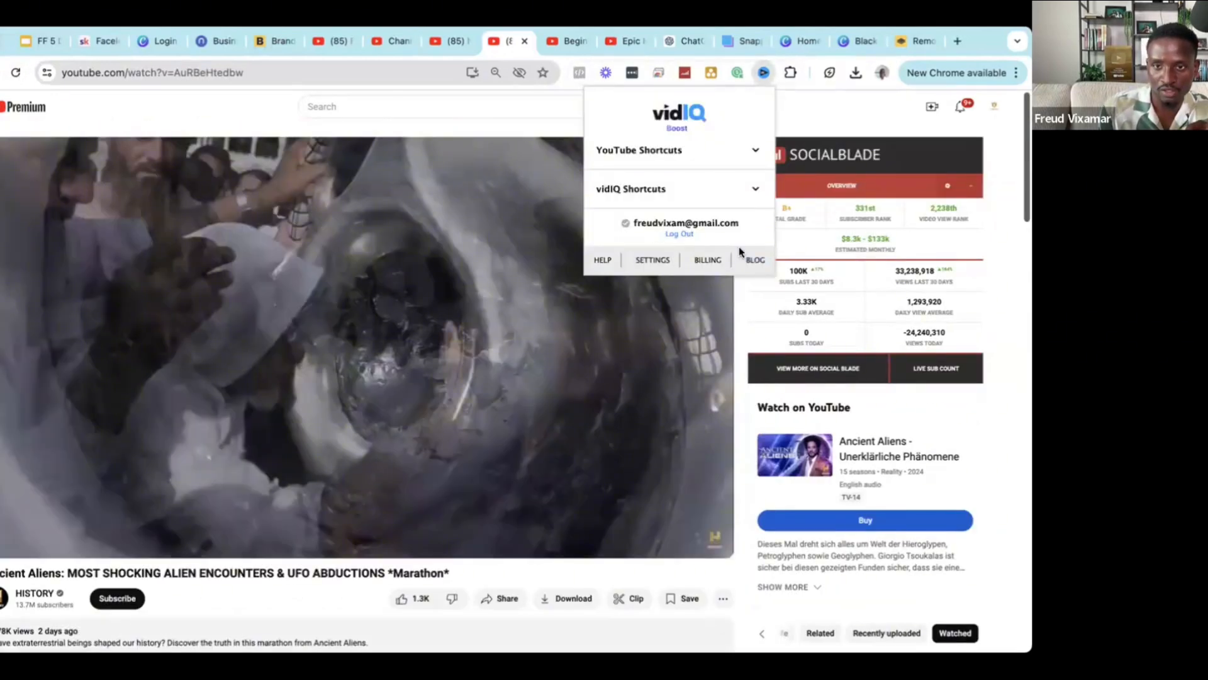
Dismiss the open vidIQ panel, then reopen it from the toolbar icon for this video.
{"action": "left_click", "coordinate": [881, 483]}
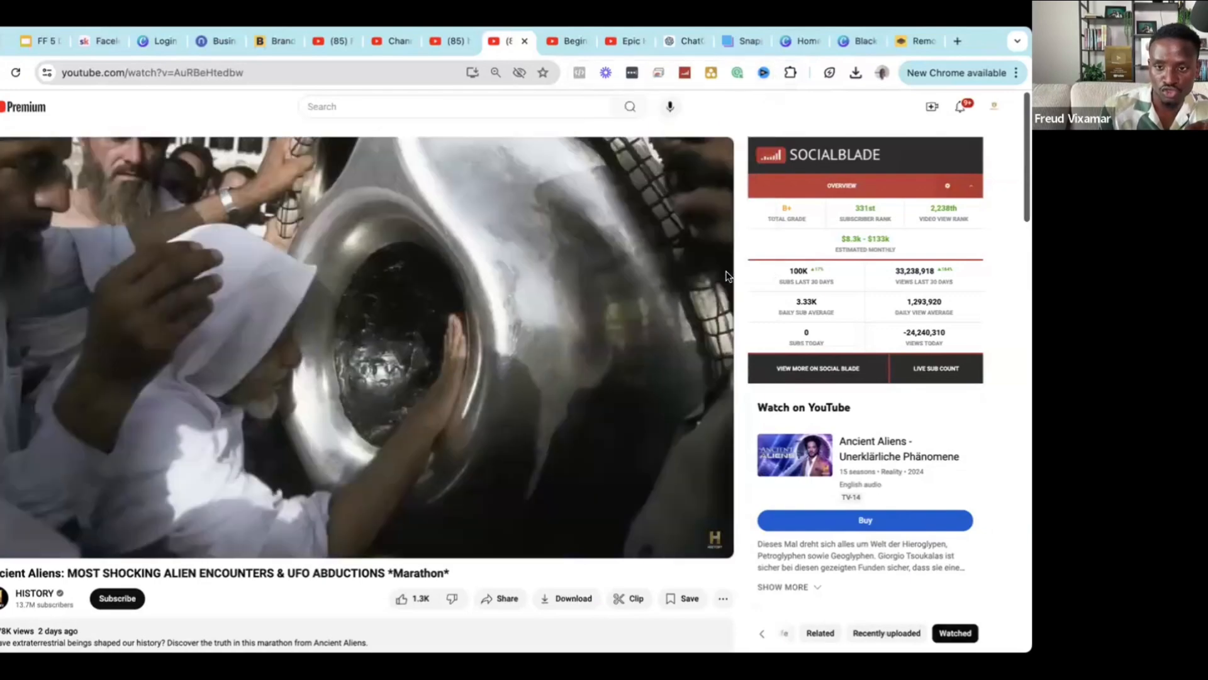
{"action": "scroll", "coordinate": [882, 485], "scroll_direction": "down", "scroll_amount": 5}
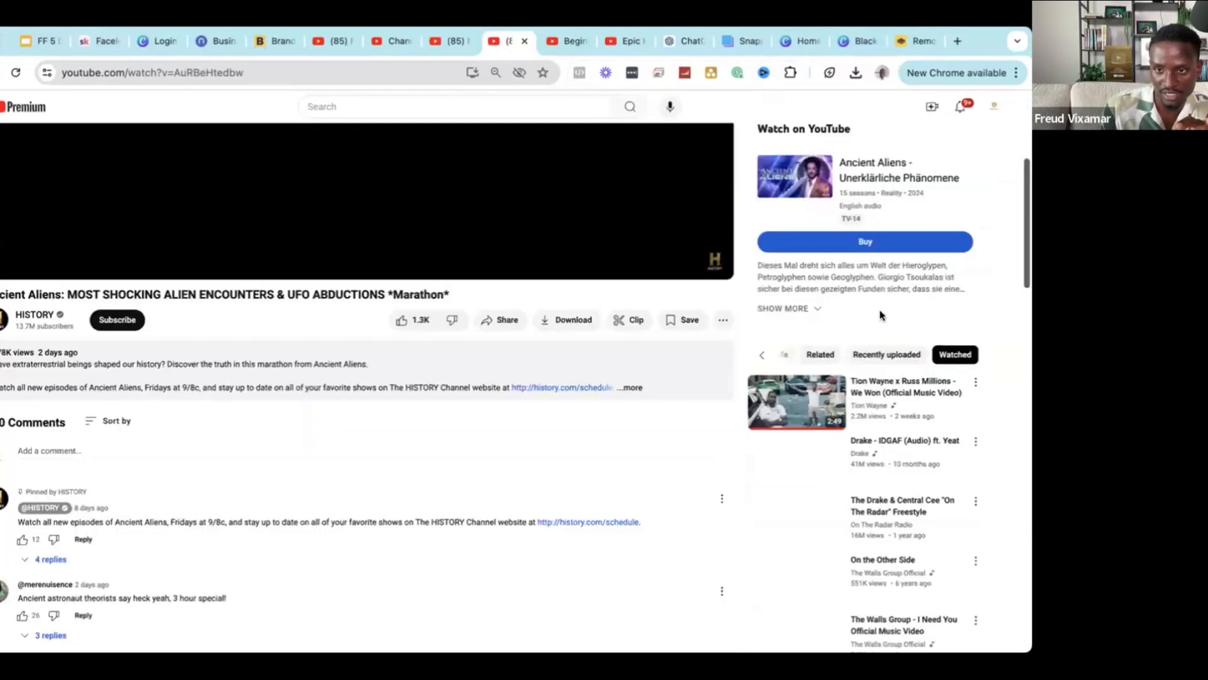
{"action": "scroll", "coordinate": [882, 315], "scroll_direction": "up", "scroll_amount": 4}
{"action": "scroll", "coordinate": [881, 311], "scroll_direction": "up", "scroll_amount": 1}
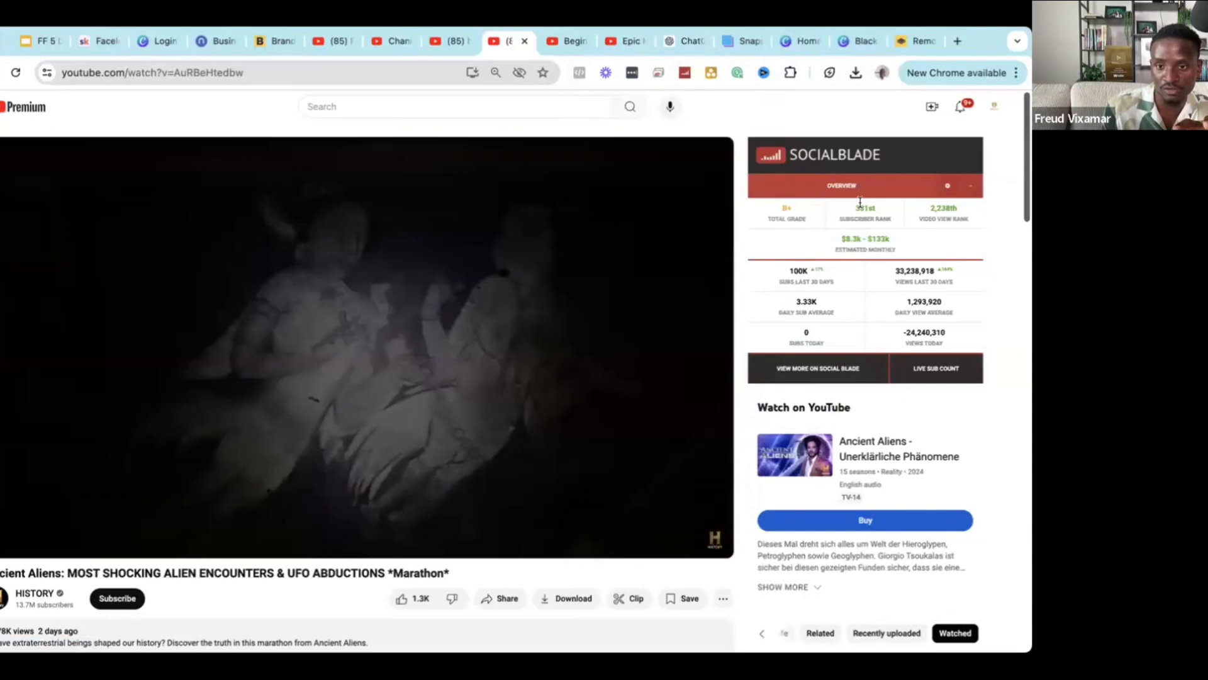
{"action": "scroll", "coordinate": [829, 328], "scroll_direction": "down", "scroll_amount": 1}
{"action": "scroll", "coordinate": [830, 328], "scroll_direction": "up", "scroll_amount": 1}
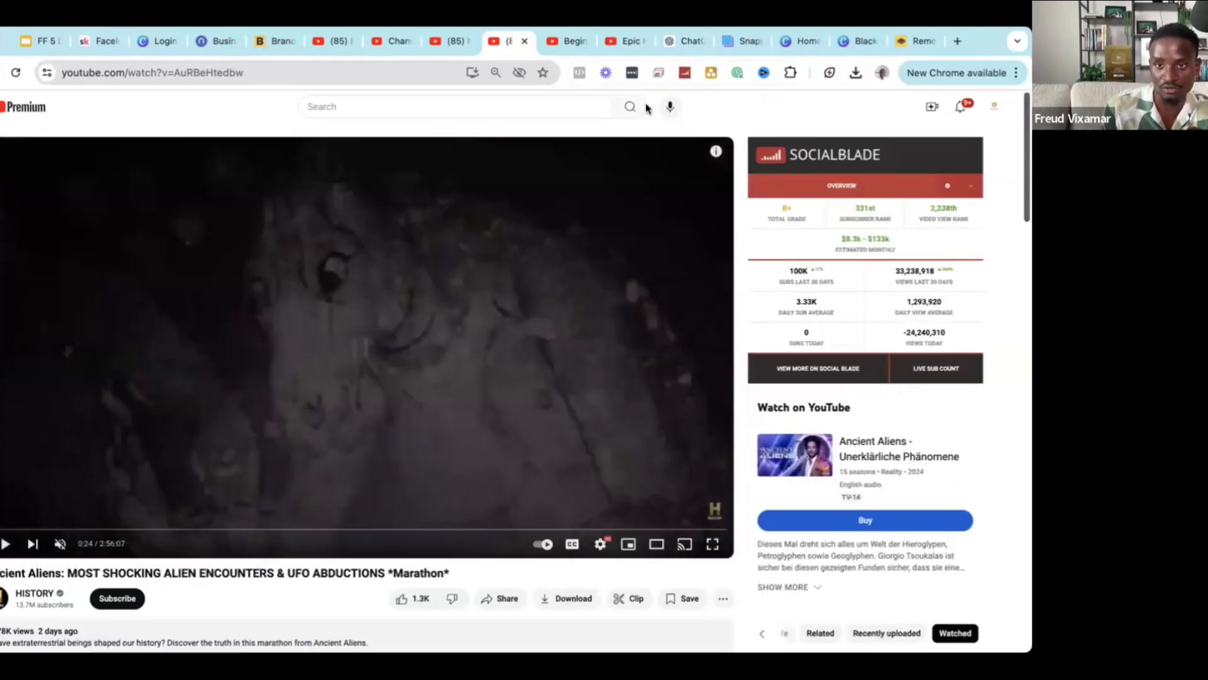
{"action": "left_click", "coordinate": [764, 72]}
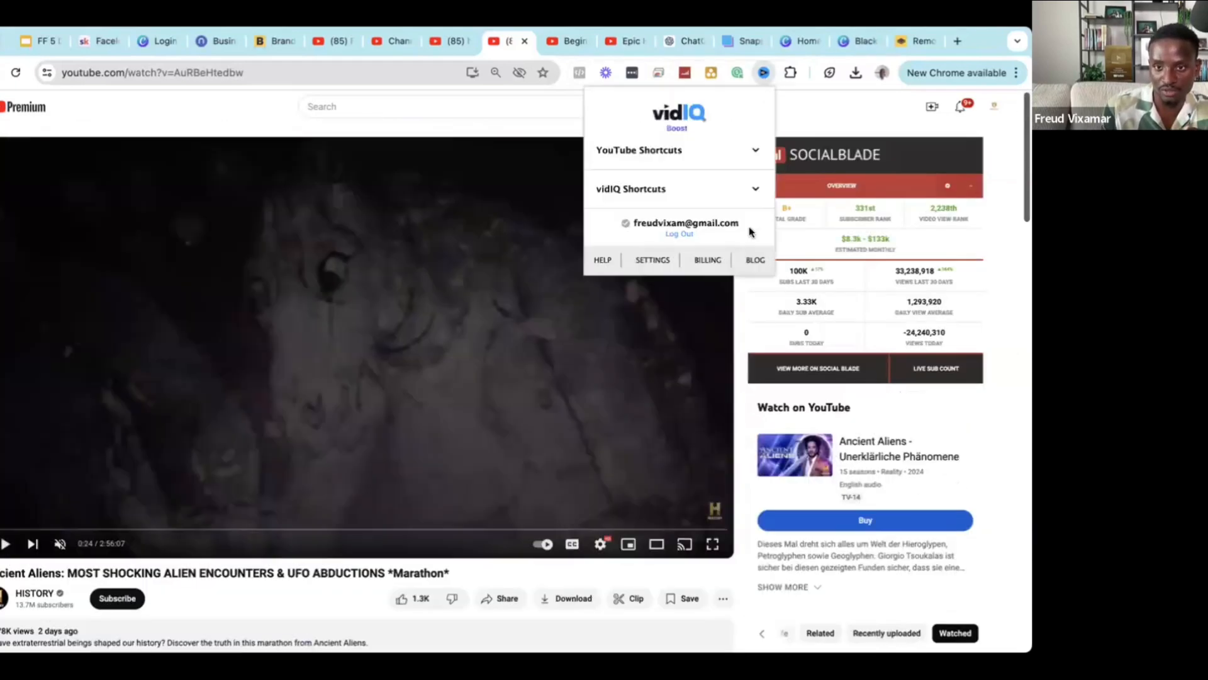
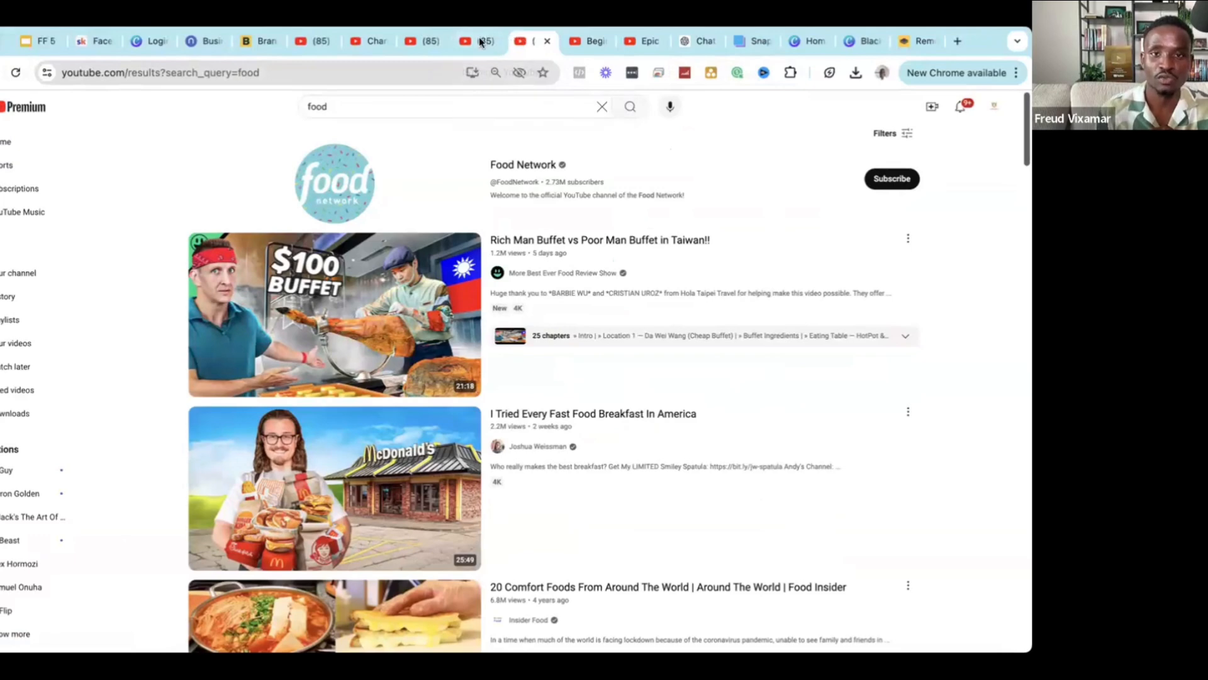
Close the leftover 'hey' and 'food' search result tabs.
{"action": "left_click", "coordinate": [486, 43]}
{"action": "left_click", "coordinate": [493, 42]}
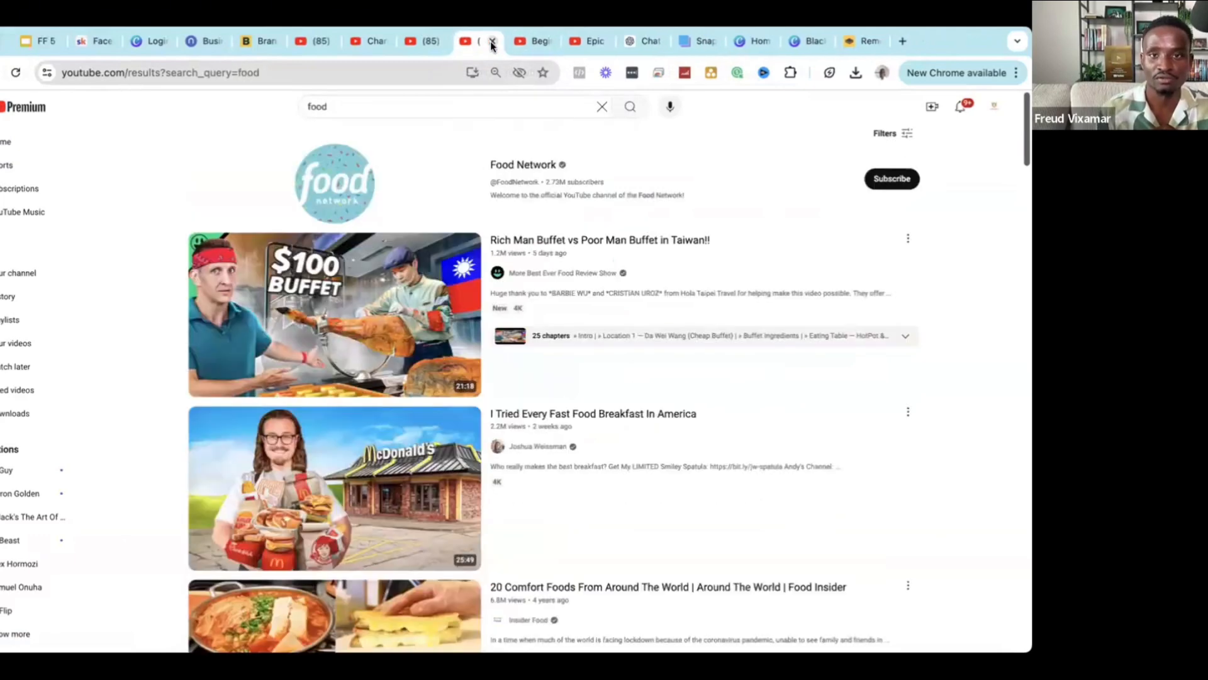
{"action": "left_click", "coordinate": [493, 42]}
Open 'The ENTIRE History of Human Civilizations' video and look over its page.
{"action": "left_click", "coordinate": [229, 527]}
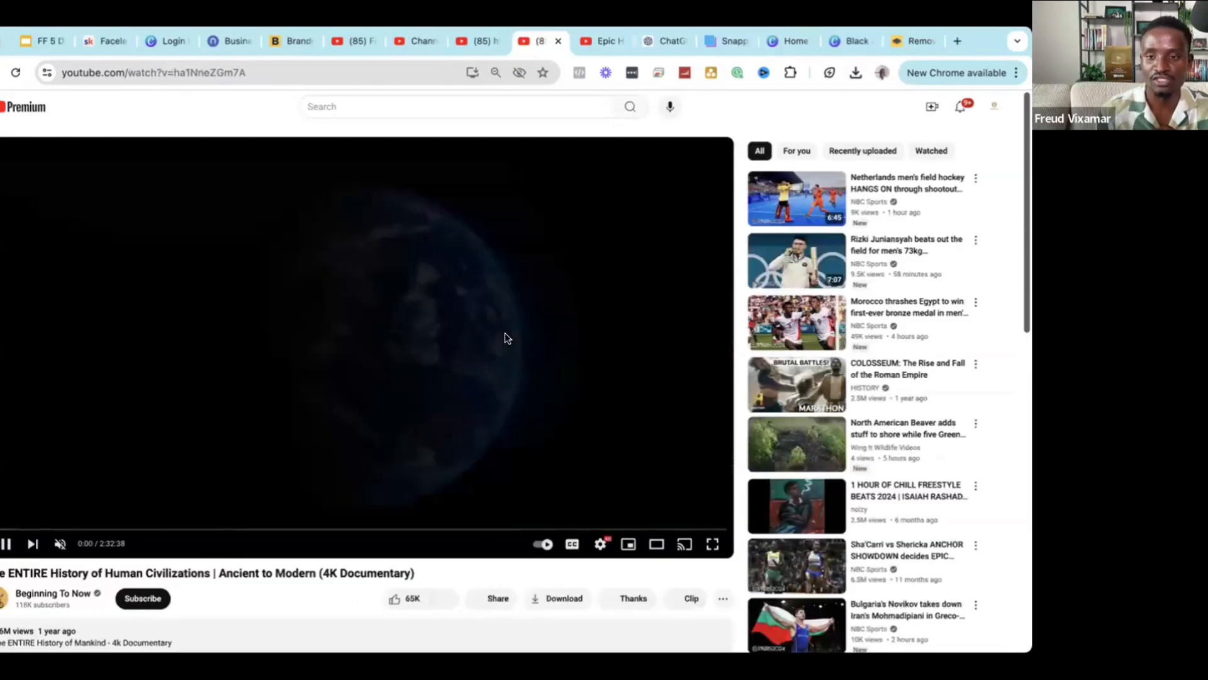
{"action": "scroll", "coordinate": [897, 359], "scroll_direction": "down", "scroll_amount": 3}
{"action": "scroll", "coordinate": [778, 387], "scroll_direction": "up", "scroll_amount": 3}
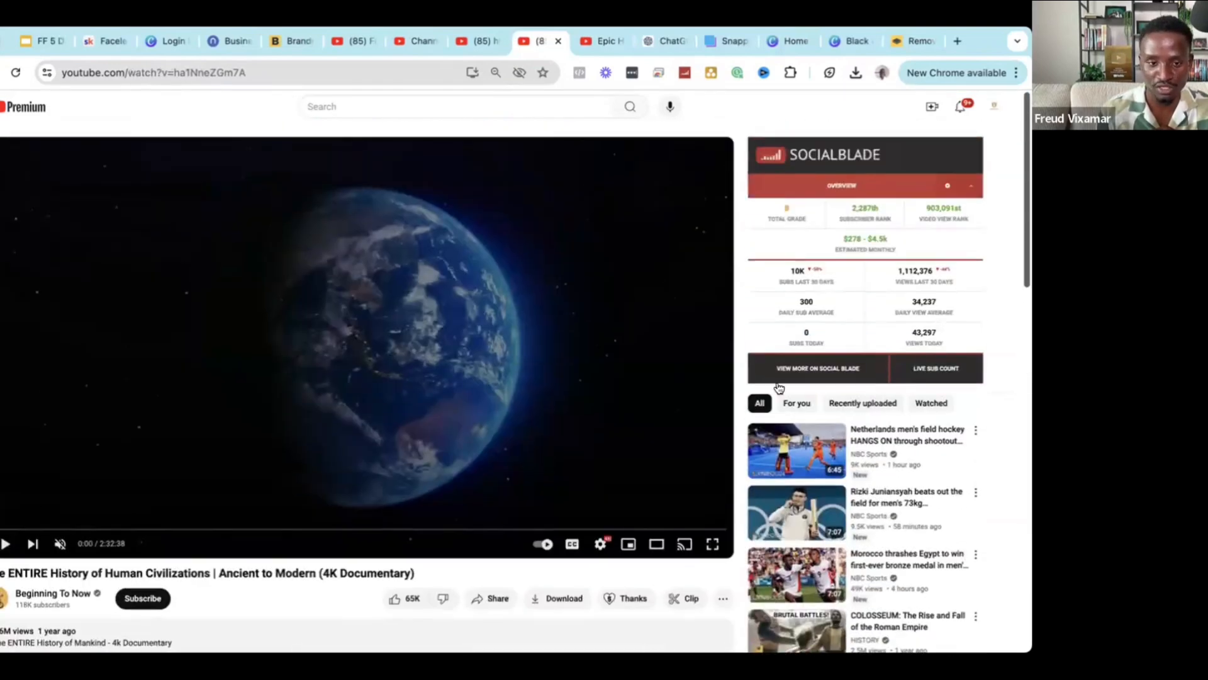
{"action": "scroll", "coordinate": [778, 387], "scroll_direction": "down", "scroll_amount": 5}
{"action": "scroll", "coordinate": [812, 406], "scroll_direction": "up", "scroll_amount": 5}
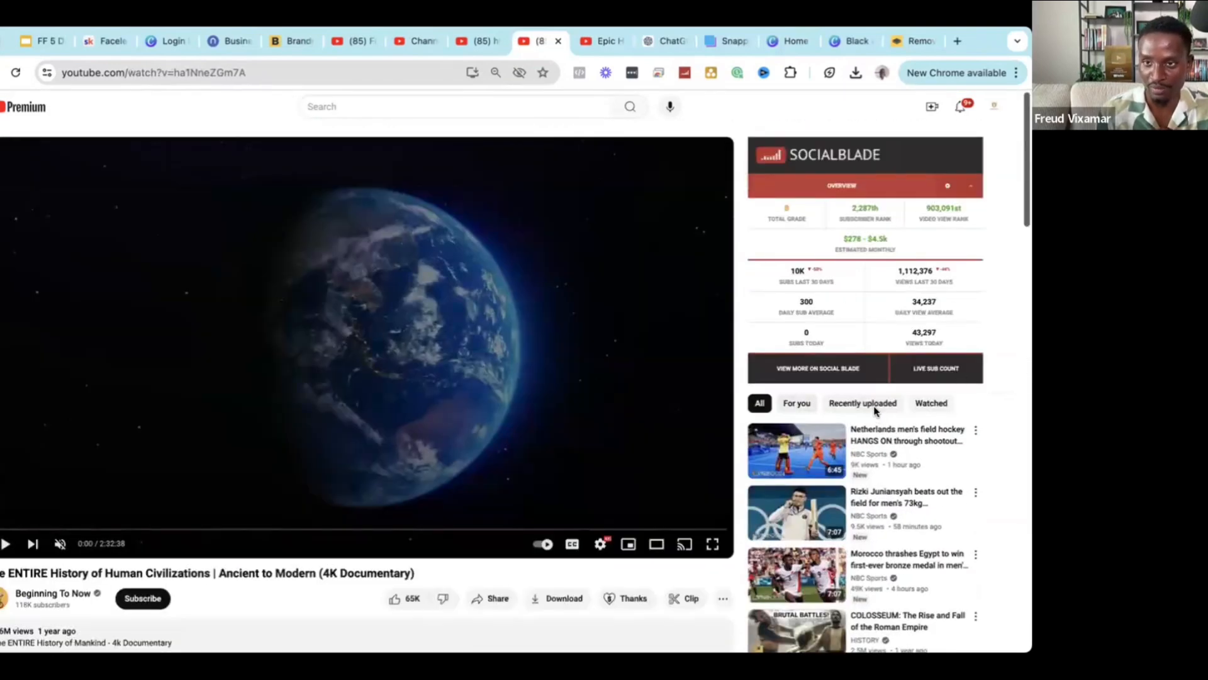
{"action": "scroll", "coordinate": [873, 323], "scroll_direction": "down", "scroll_amount": 1}
{"action": "scroll", "coordinate": [873, 322], "scroll_direction": "down", "scroll_amount": 2}
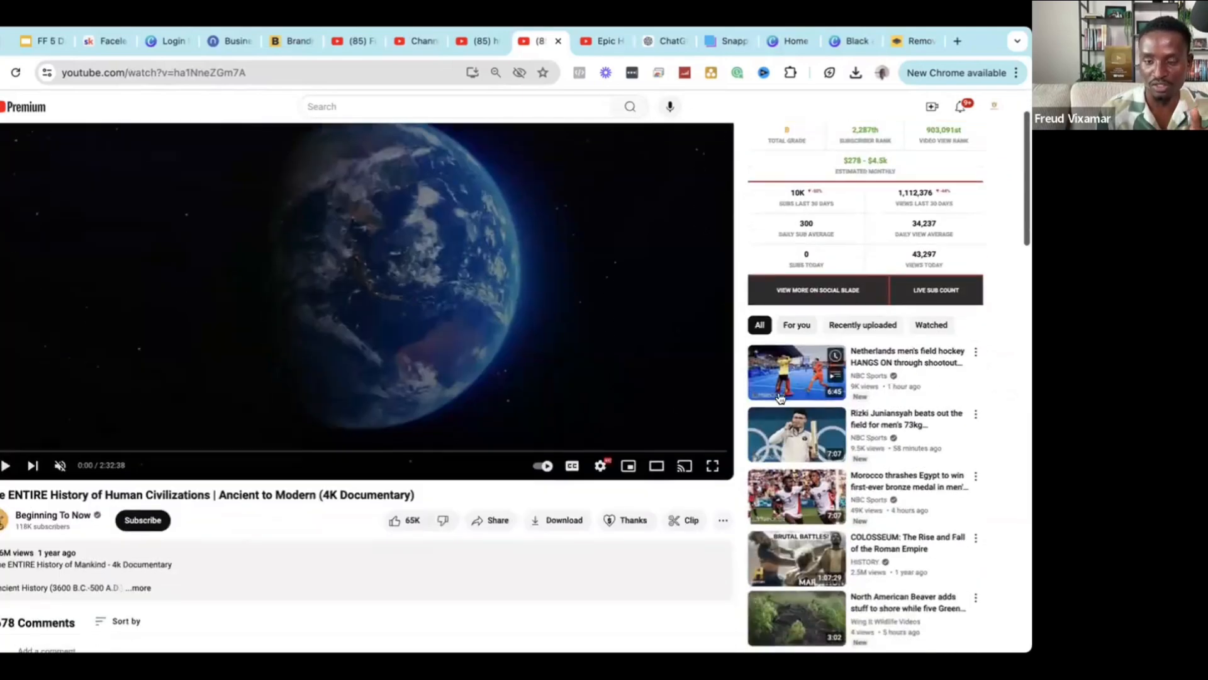
{"action": "scroll", "coordinate": [873, 323], "scroll_direction": "down", "scroll_amount": 1}
{"action": "scroll", "coordinate": [580, 319], "scroll_direction": "up", "scroll_amount": 3}
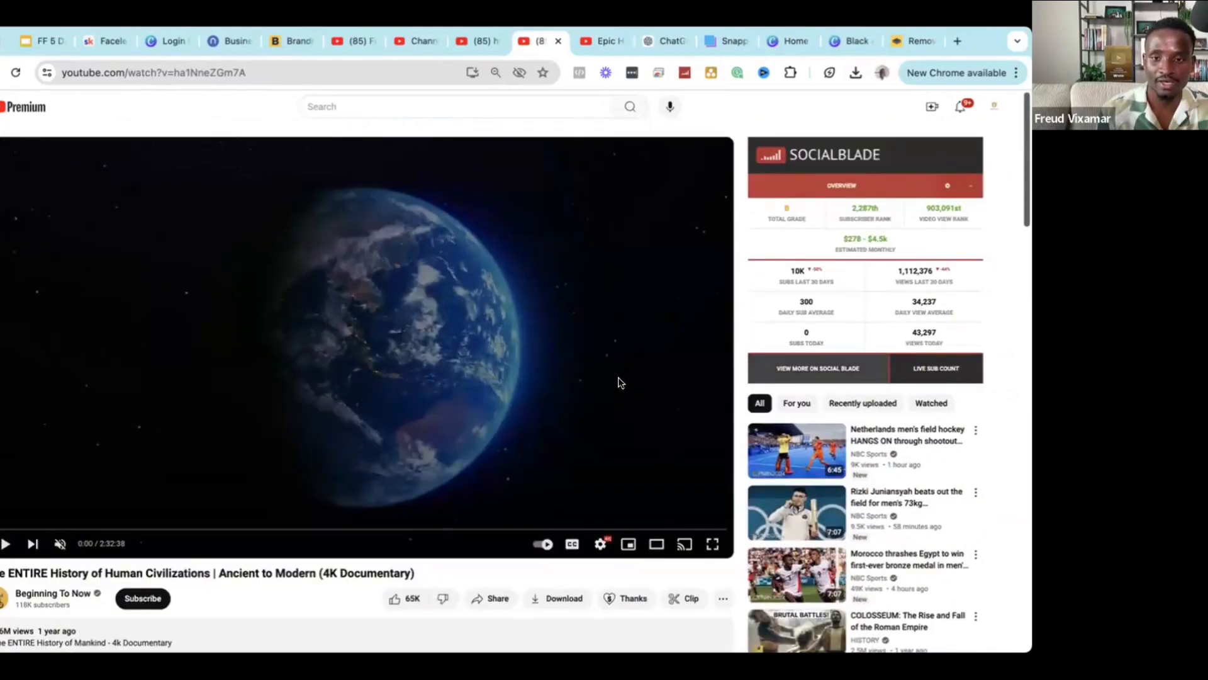
{"action": "left_click", "coordinate": [369, 69]}
Go to google.com and search 'vidiq dashboard when click on video'.
{"action": "type", "text": "google.com"}
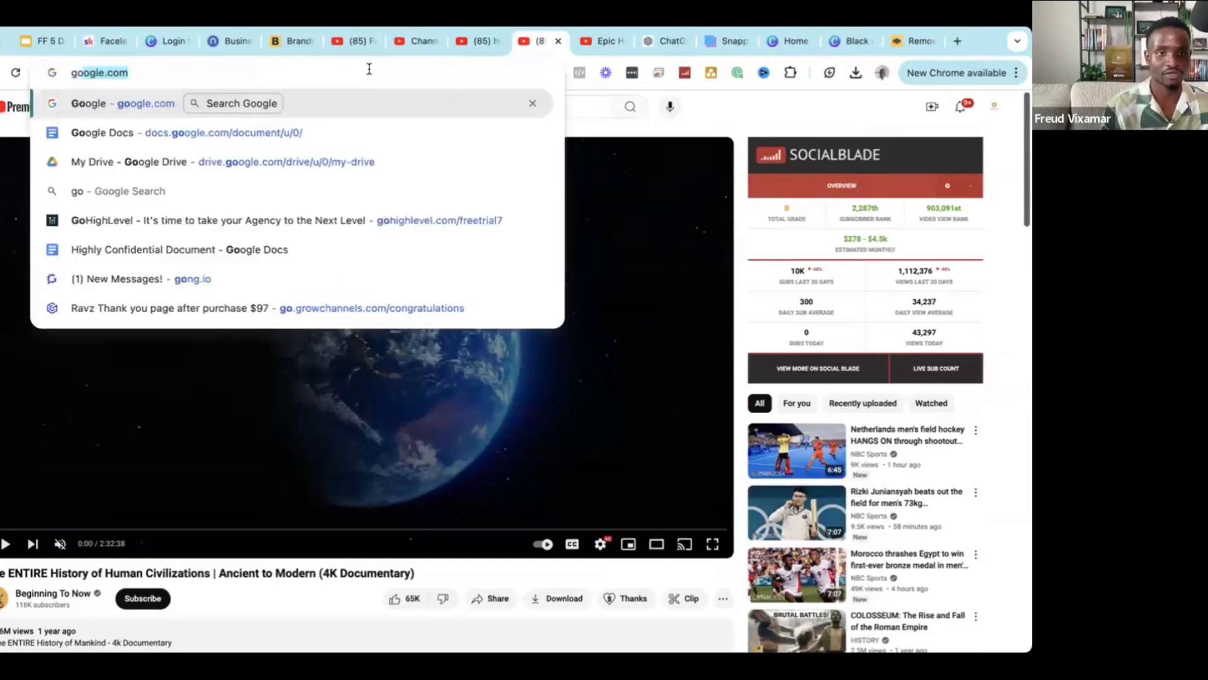
{"action": "key", "text": "Return"}
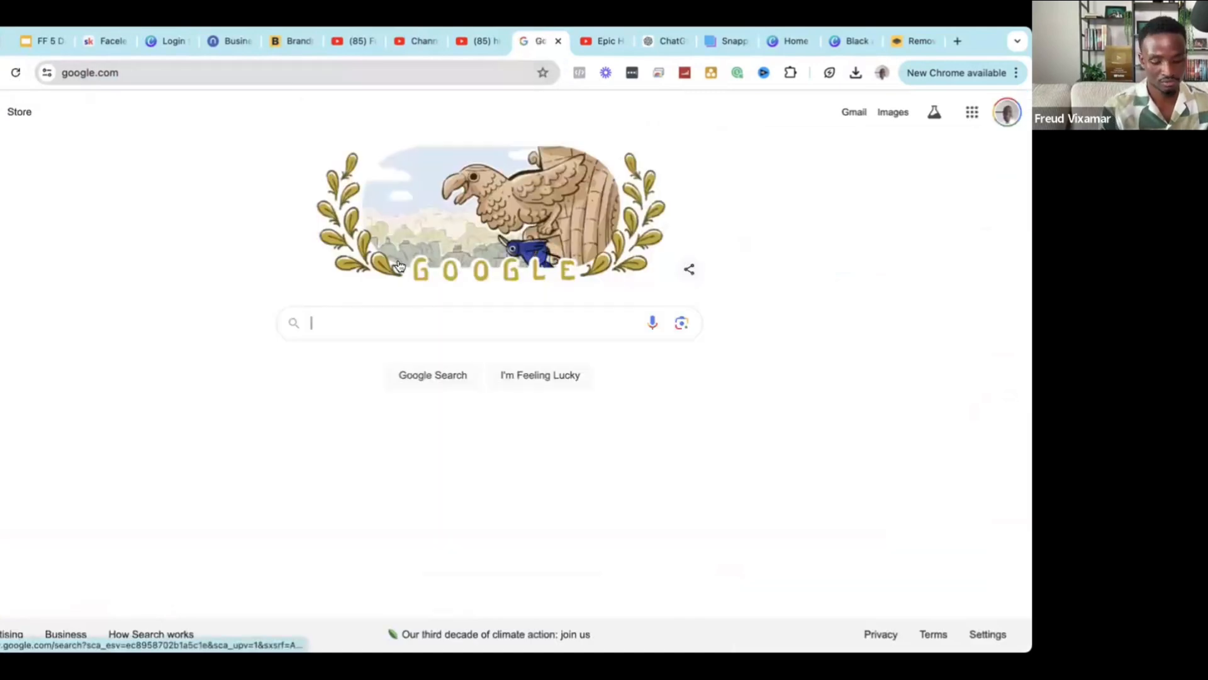
{"action": "type", "text": "vidiq "}
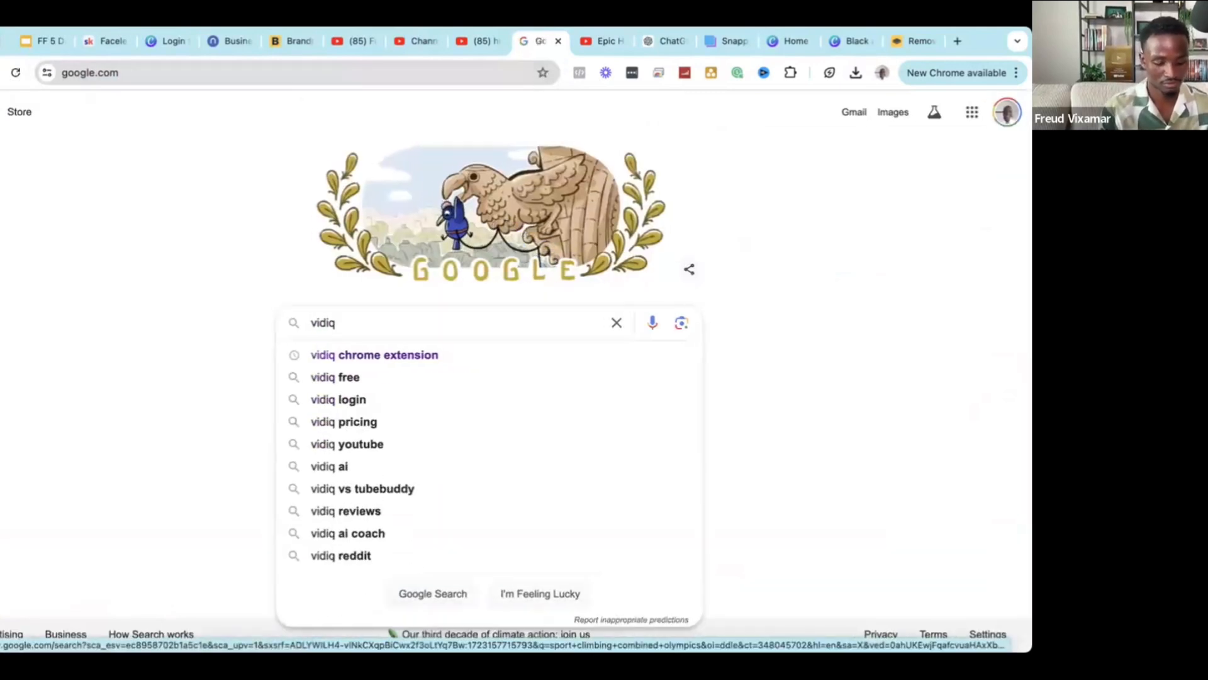
{"action": "type", "text": "dash"}
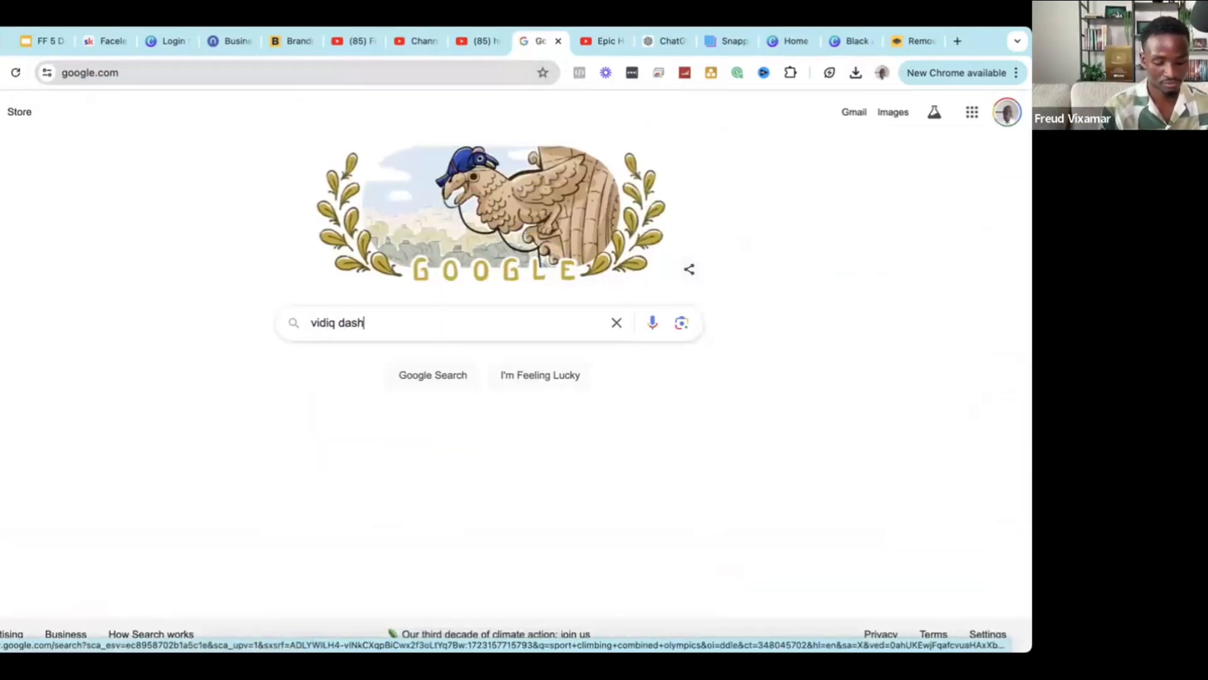
{"action": "type", "text": "board when "}
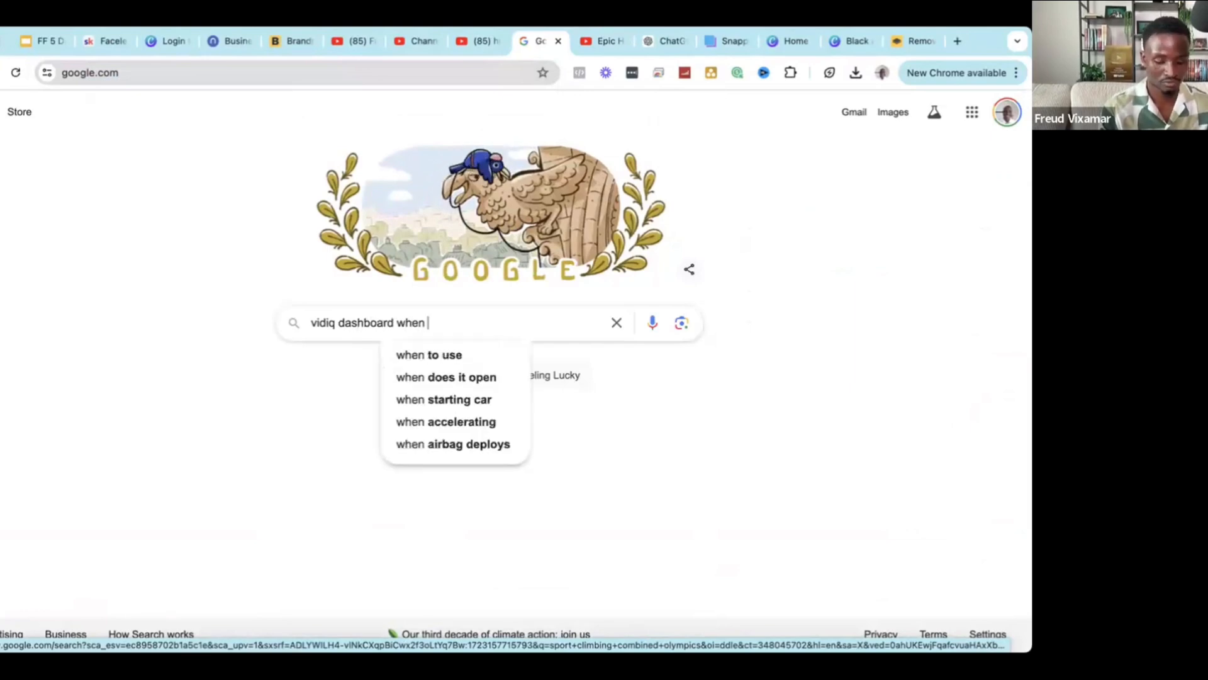
{"action": "type", "text": "click on video"}
{"action": "key", "text": "Return"}
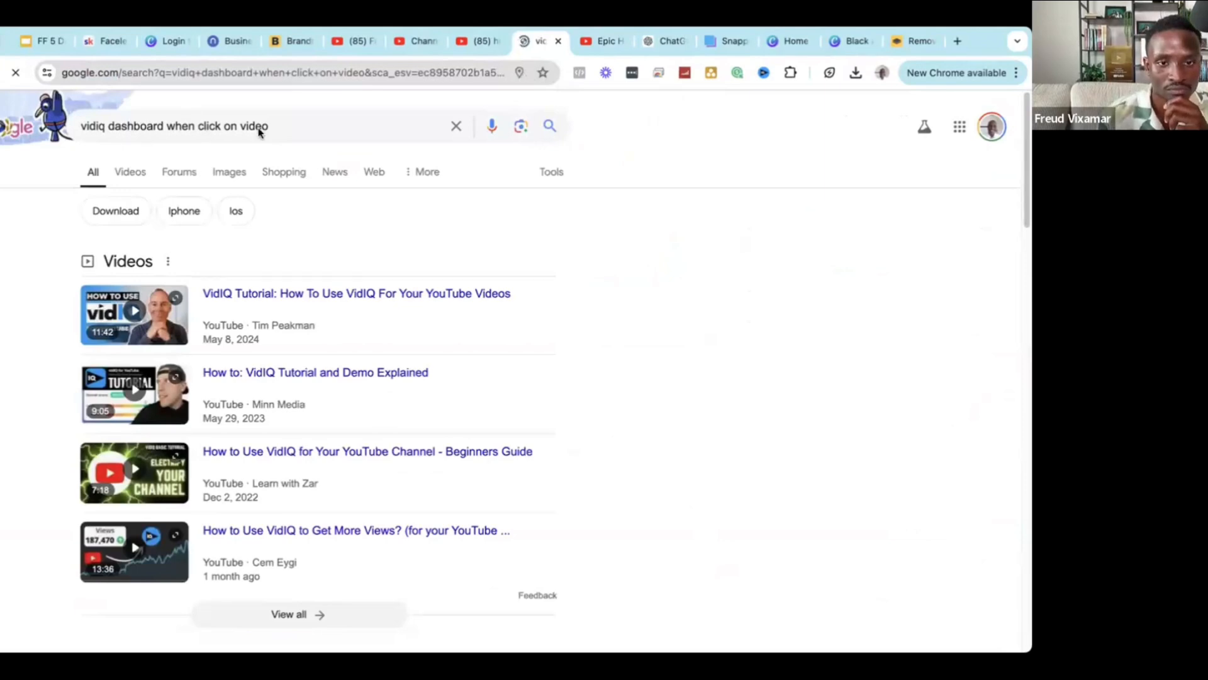
Show image results and preview the PRO/BOOST TOOL and vidIQ extension dashboard images.
{"action": "left_click", "coordinate": [126, 171]}
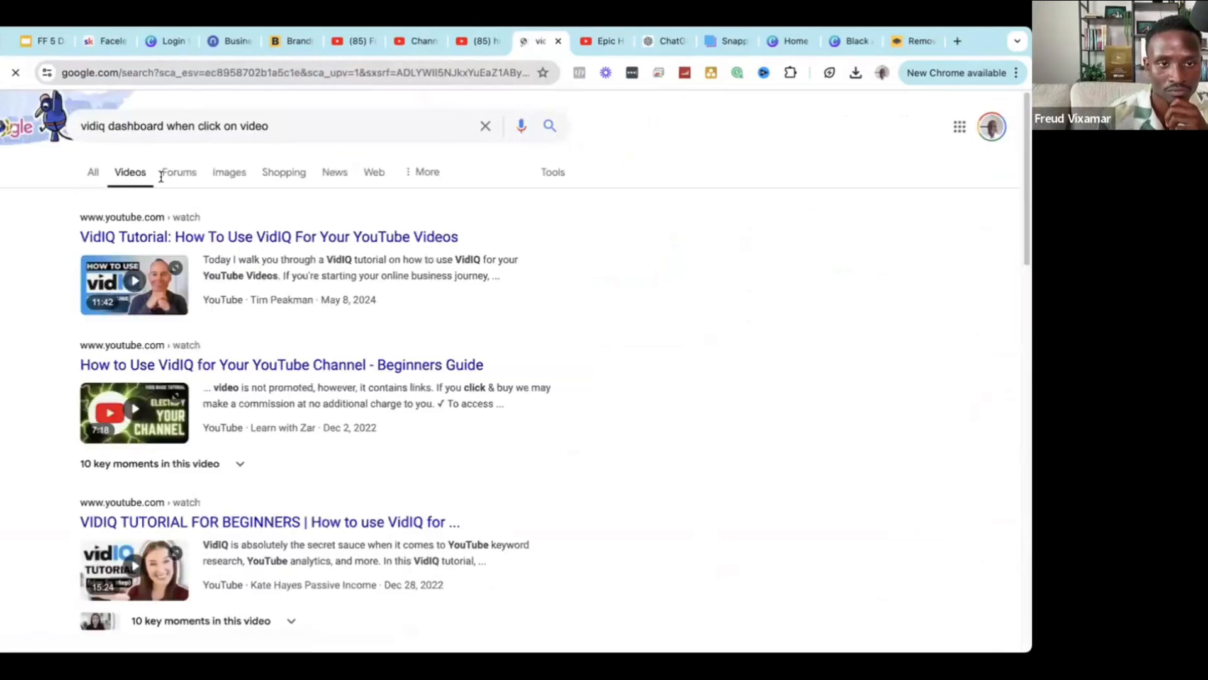
{"action": "left_click", "coordinate": [222, 175]}
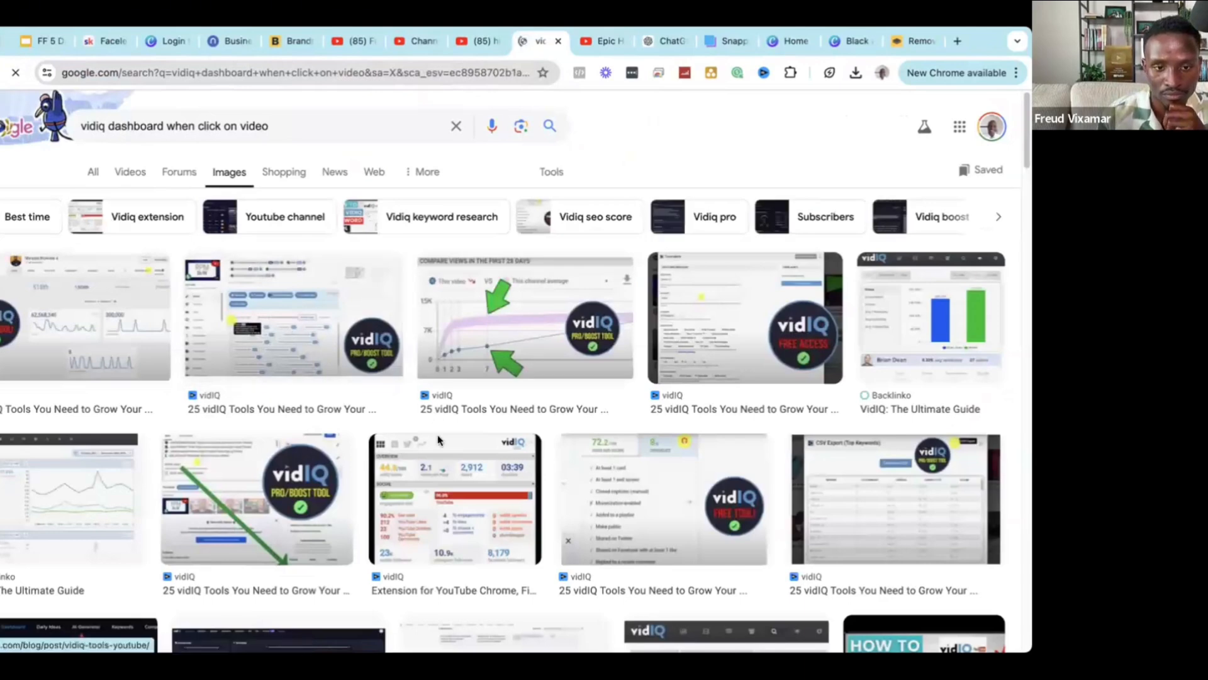
{"action": "scroll", "coordinate": [437, 440], "scroll_direction": "down", "scroll_amount": 1}
{"action": "left_click", "coordinate": [266, 447]}
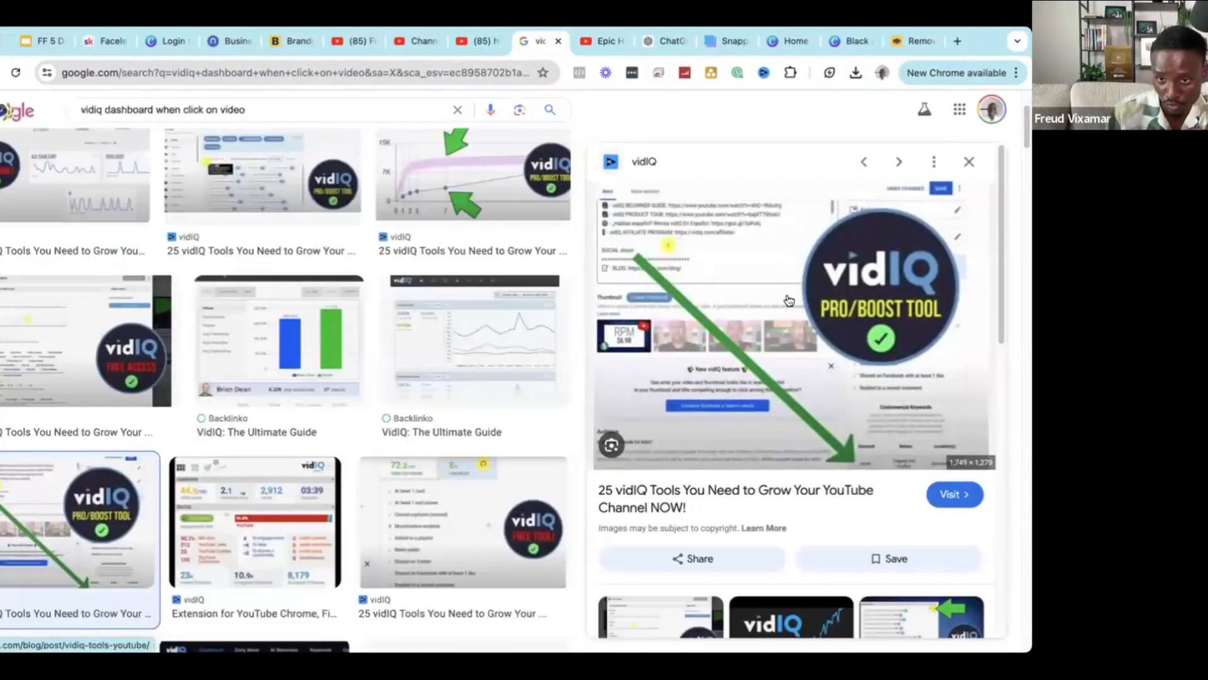
{"action": "scroll", "coordinate": [872, 393], "scroll_direction": "down", "scroll_amount": 1}
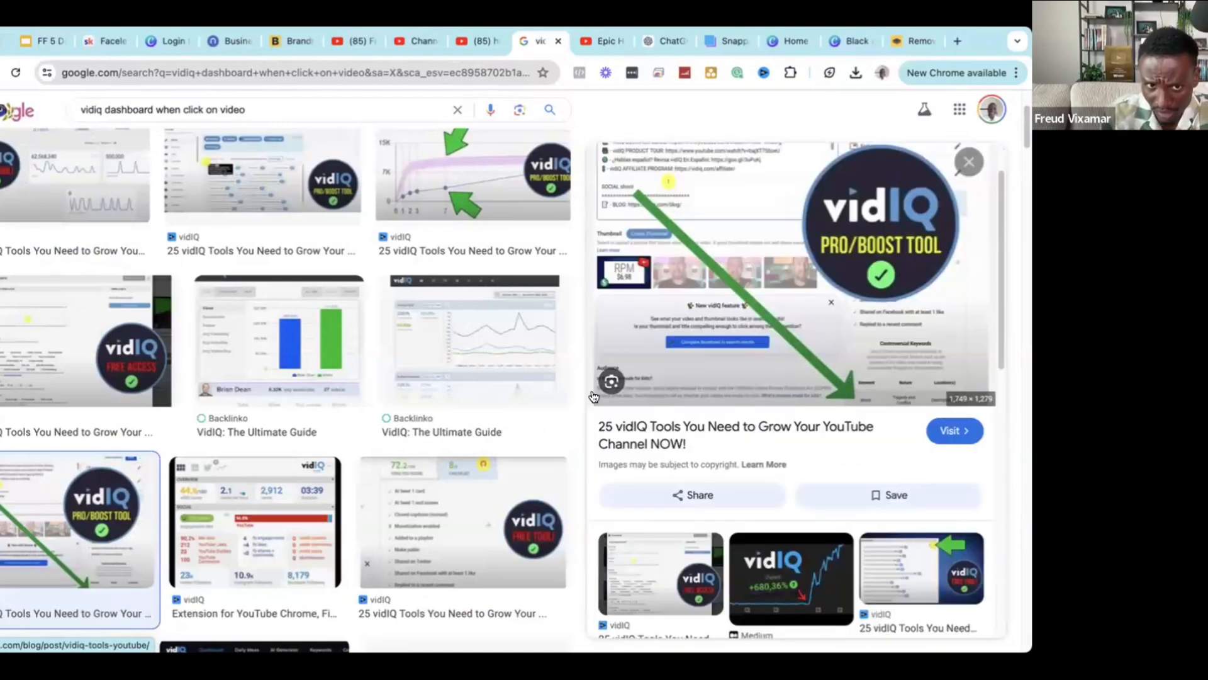
{"action": "scroll", "coordinate": [294, 296], "scroll_direction": "up", "scroll_amount": 2}
{"action": "scroll", "coordinate": [904, 287], "scroll_direction": "up", "scroll_amount": 1}
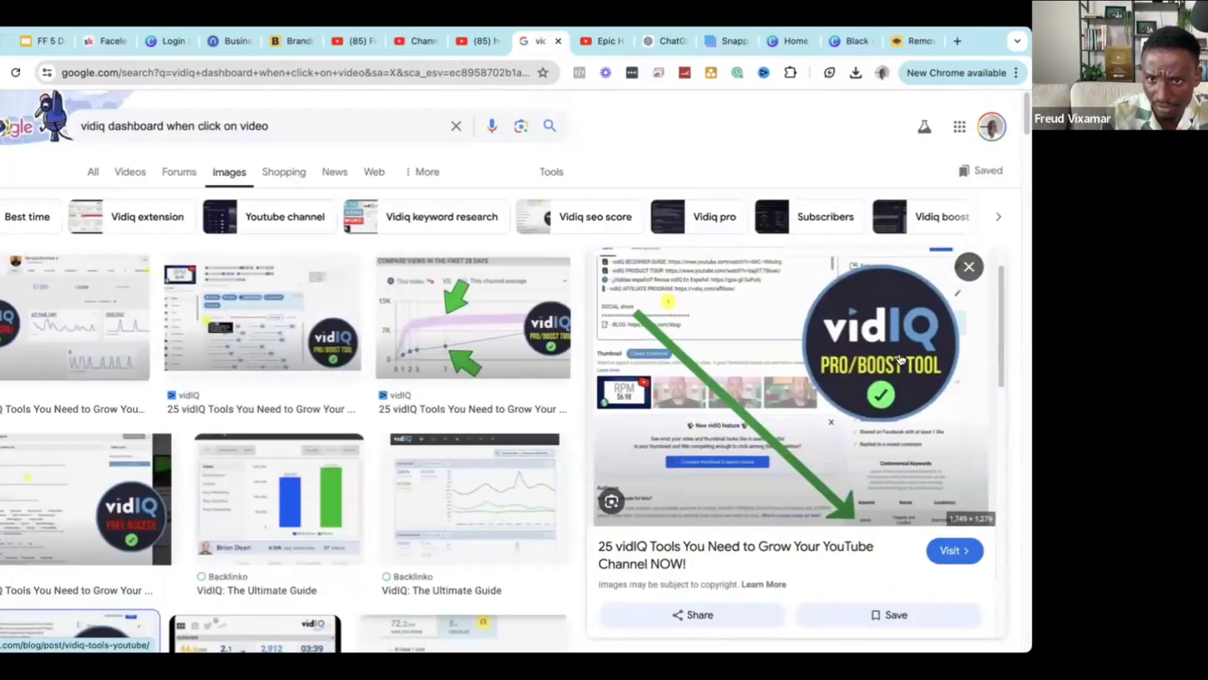
{"action": "left_click", "coordinate": [898, 268]}
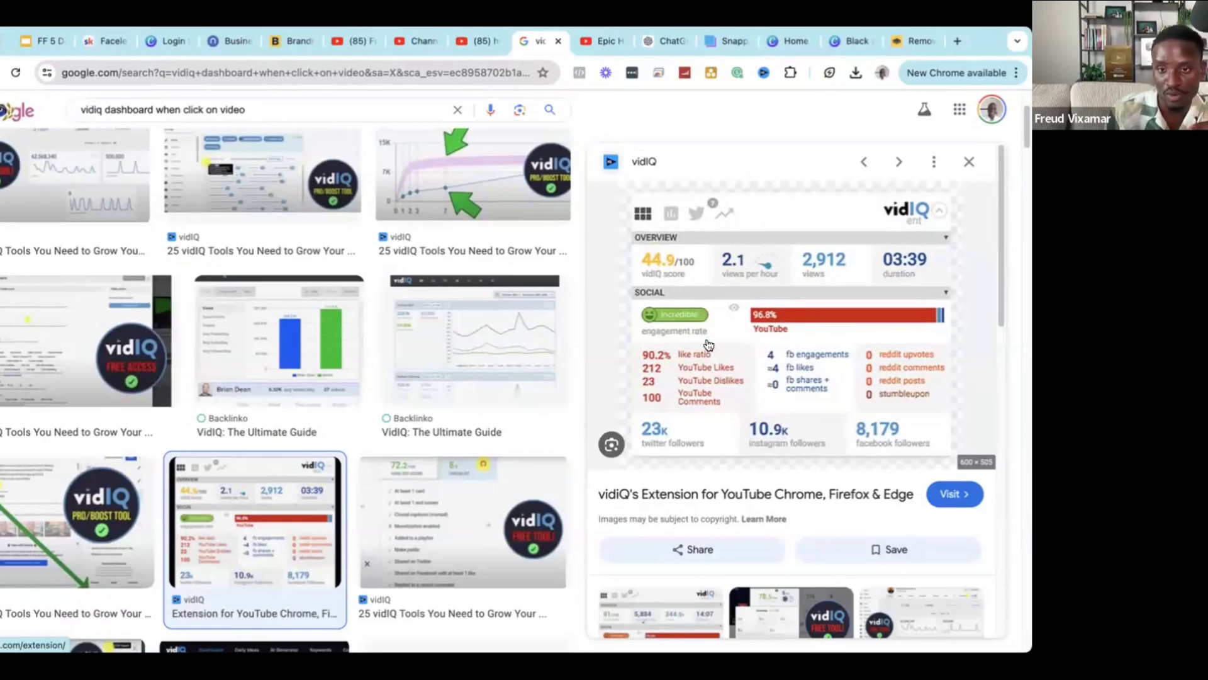
Preview the related VidIQ Pricing and Features Scorecard images, then return to the Historique channel.
{"action": "scroll", "coordinate": [676, 478], "scroll_direction": "down", "scroll_amount": 3}
{"action": "left_click", "coordinate": [671, 481]}
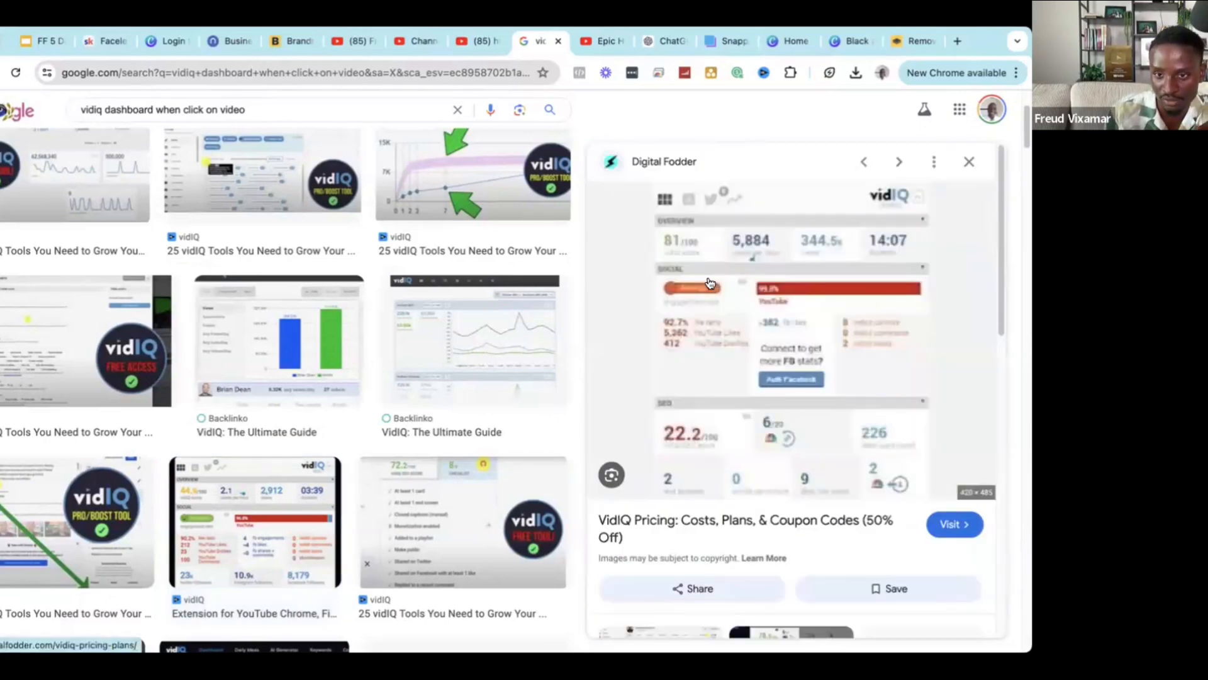
{"action": "scroll", "coordinate": [742, 326], "scroll_direction": "down", "scroll_amount": 4}
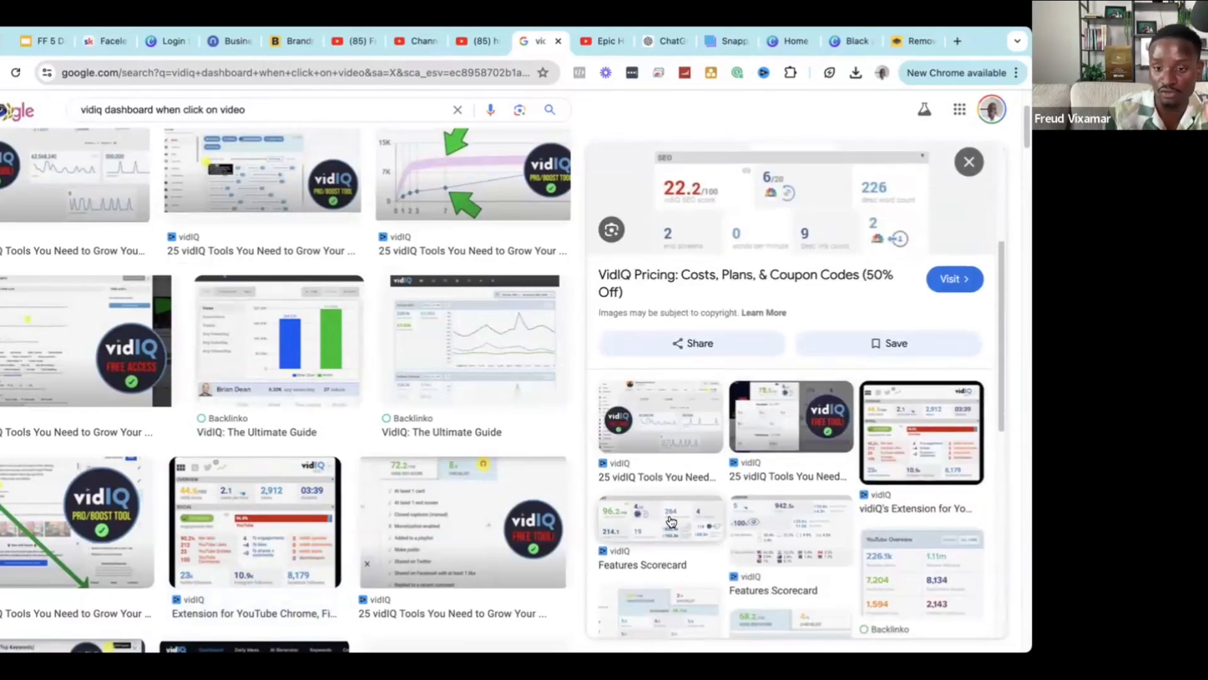
{"action": "left_click", "coordinate": [669, 519]}
{"action": "scroll", "coordinate": [701, 315], "scroll_direction": "down", "scroll_amount": 4}
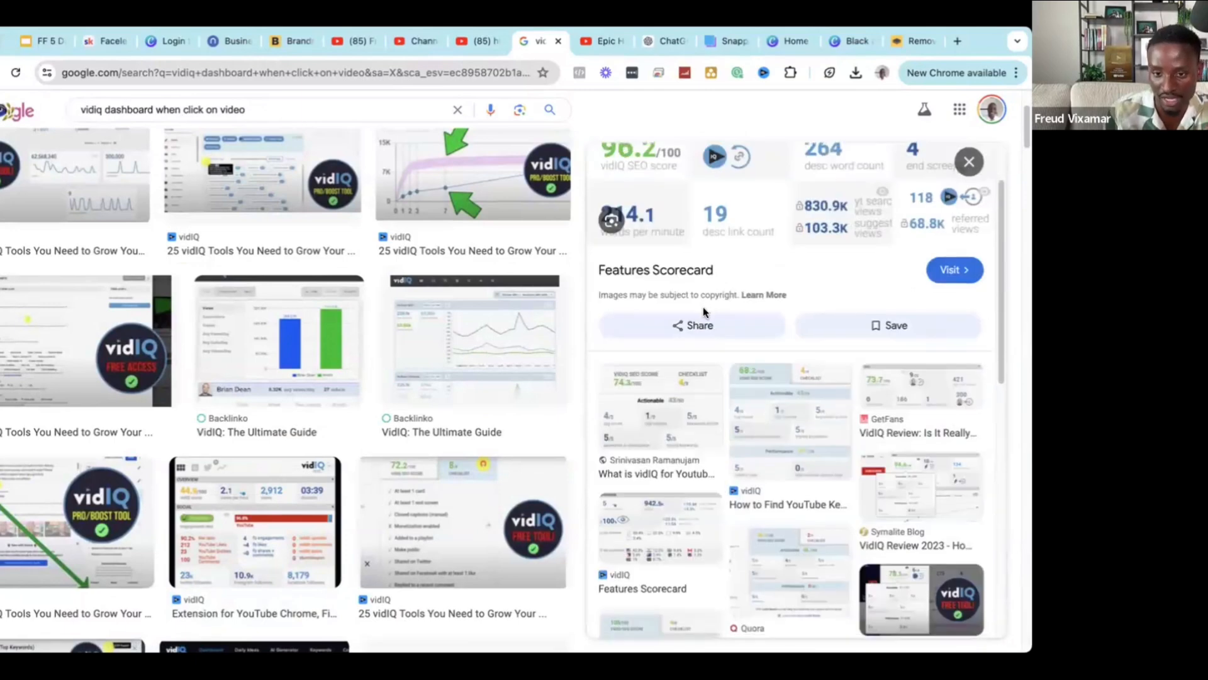
{"action": "scroll", "coordinate": [708, 310], "scroll_direction": "up", "scroll_amount": 3}
{"action": "scroll", "coordinate": [708, 309], "scroll_direction": "up", "scroll_amount": 1}
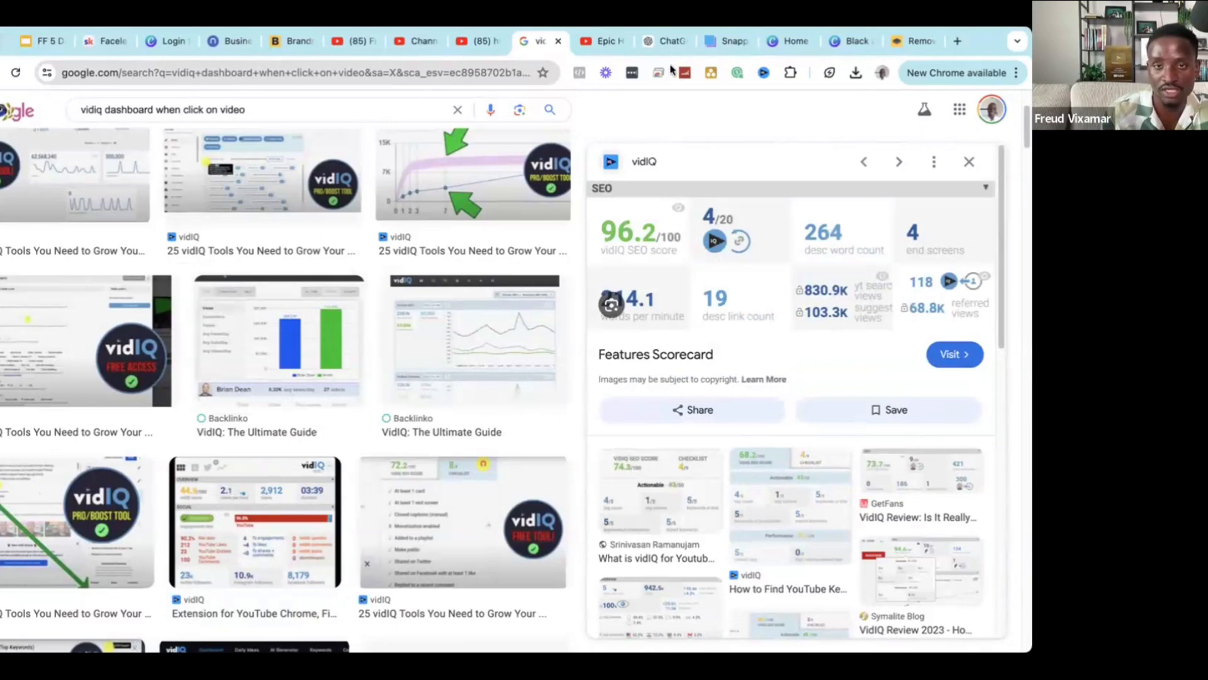
{"action": "left_click", "coordinate": [361, 42]}
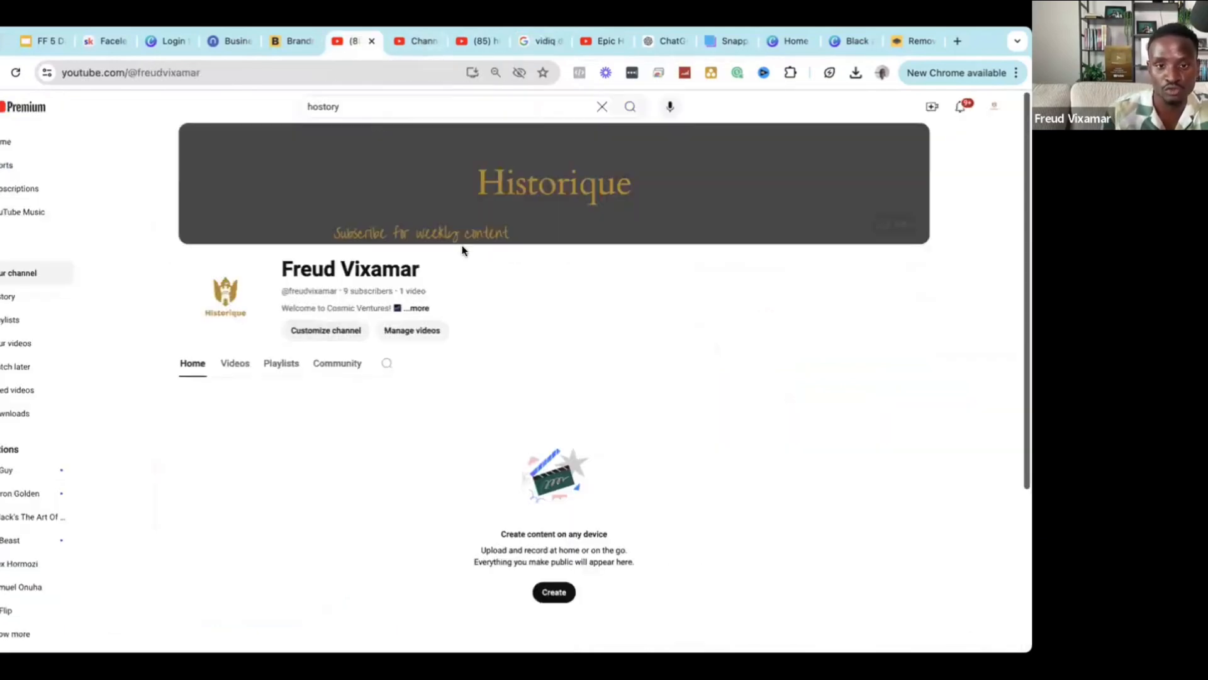
Look through the open Studio settings, history results and vidIQ image search tabs.
{"action": "left_click", "coordinate": [413, 43]}
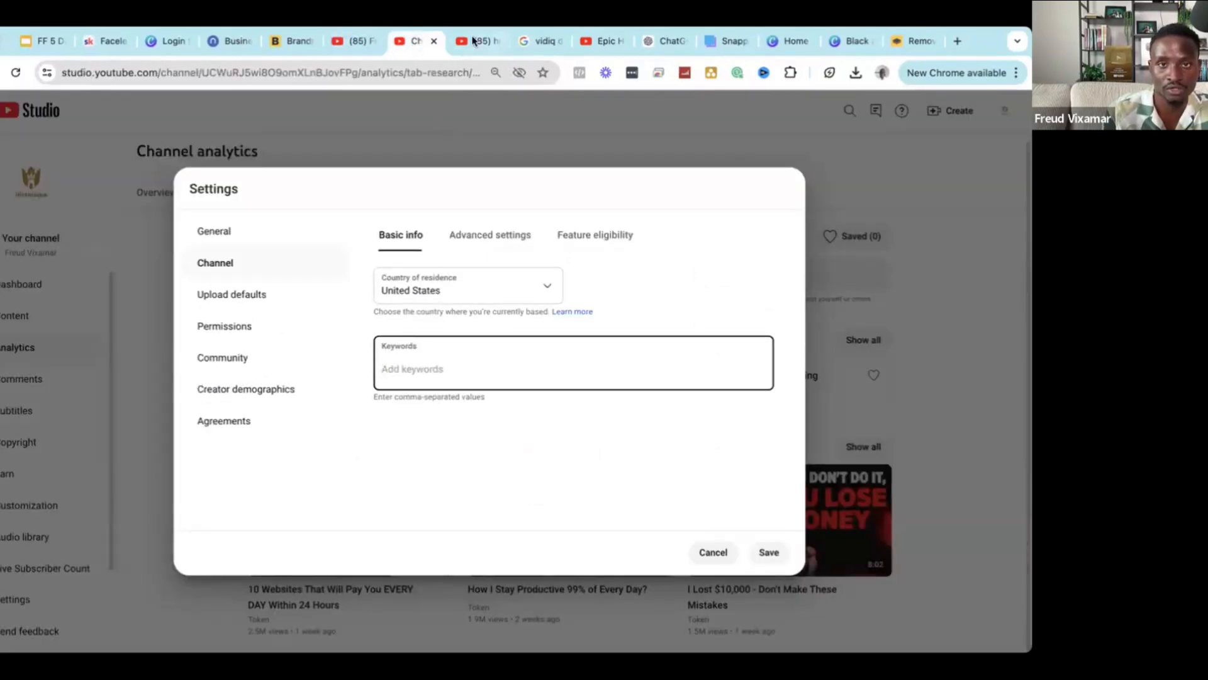
{"action": "key", "text": "ctrl+Tab"}
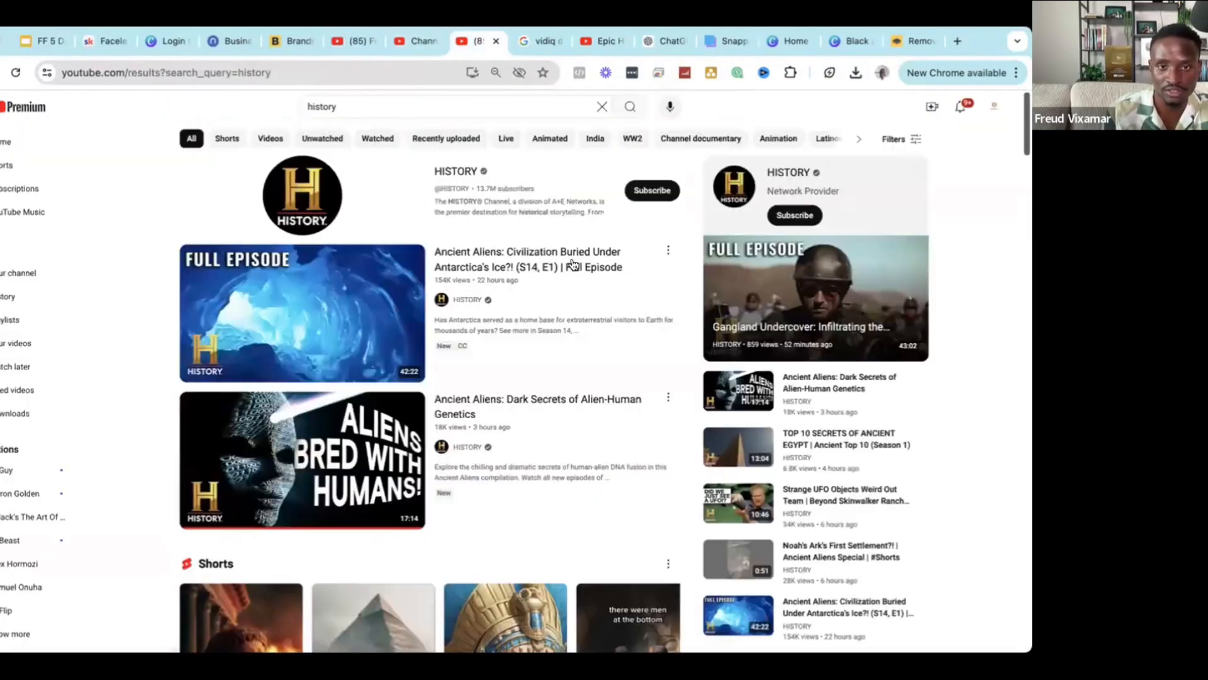
{"action": "left_click", "coordinate": [531, 45]}
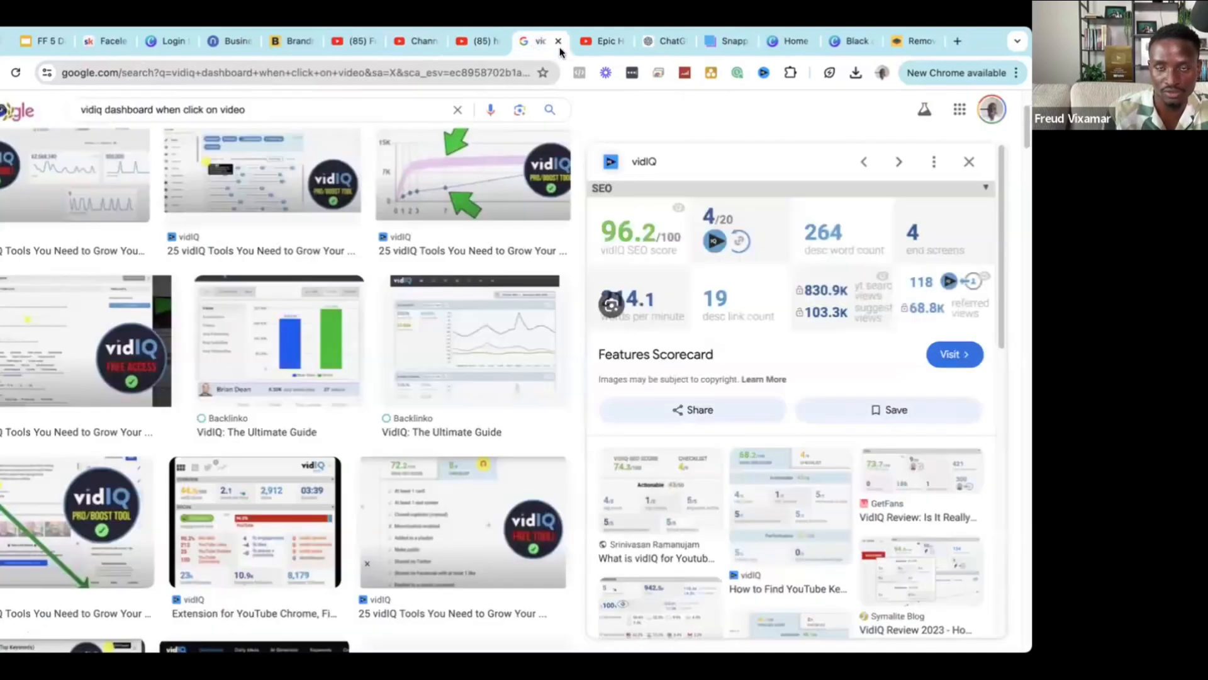
{"action": "left_click", "coordinate": [398, 46]}
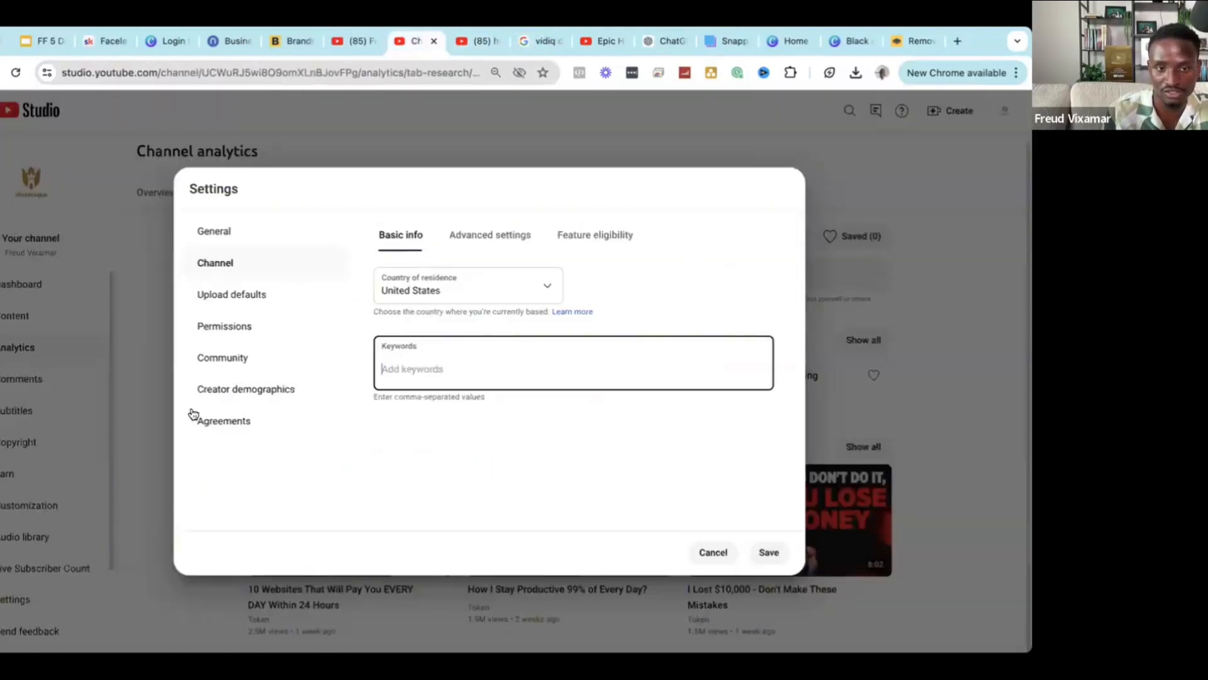
{"action": "left_click", "coordinate": [709, 554]}
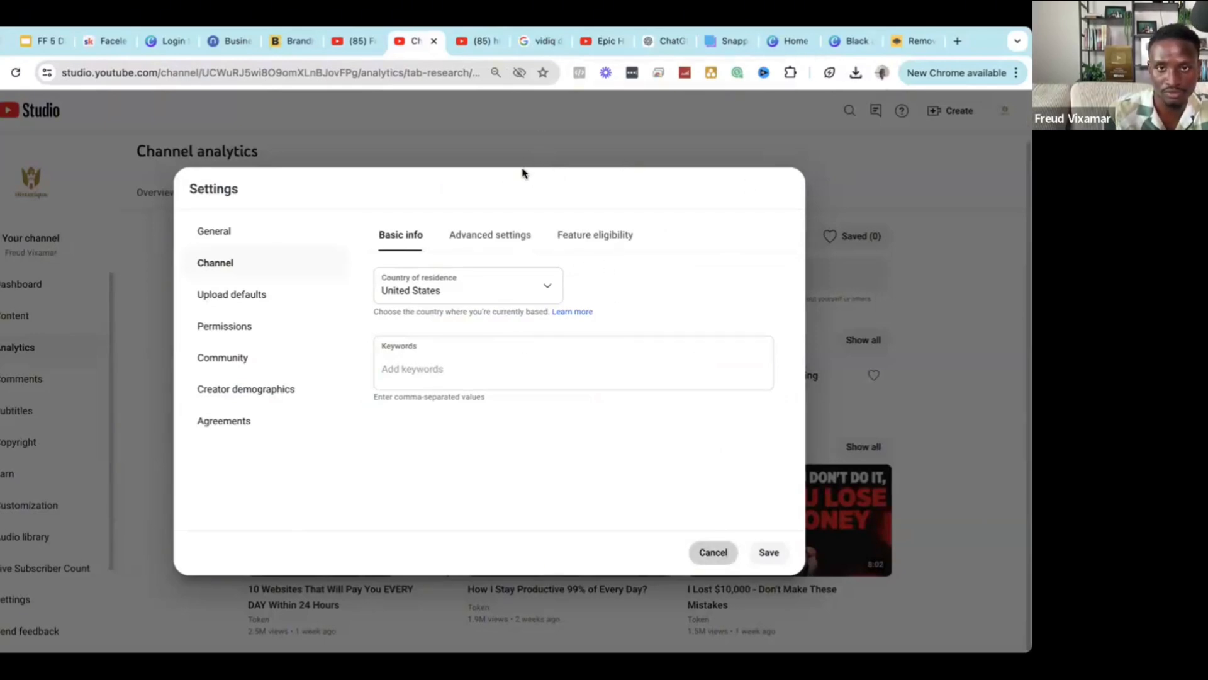
Load youtube.com and search for 'history'.
{"action": "left_click", "coordinate": [480, 41]}
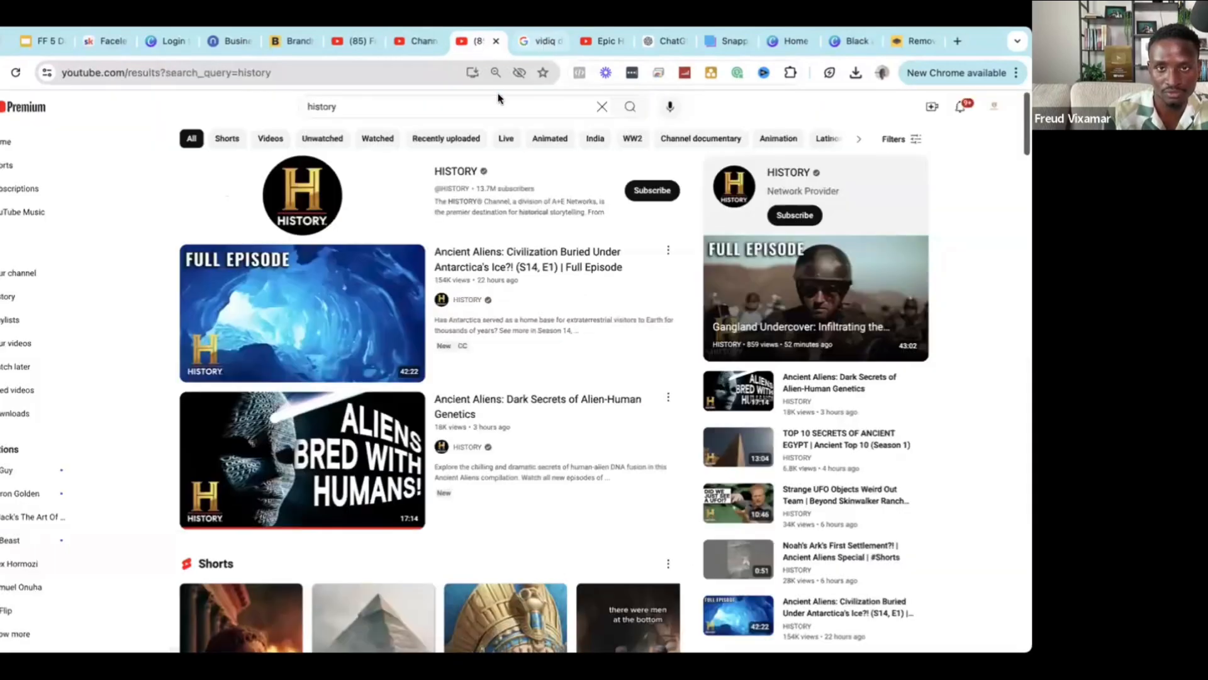
{"action": "left_click", "coordinate": [375, 73]}
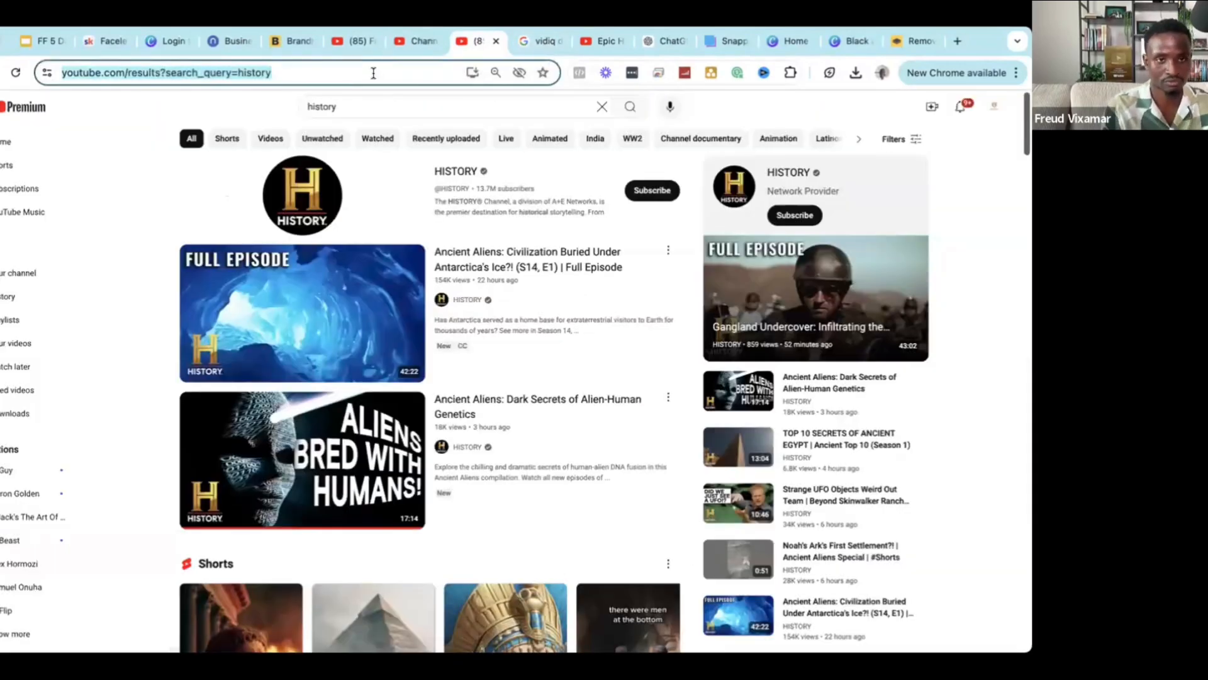
{"action": "type", "text": "youtube.com"}
{"action": "key", "text": "Return"}
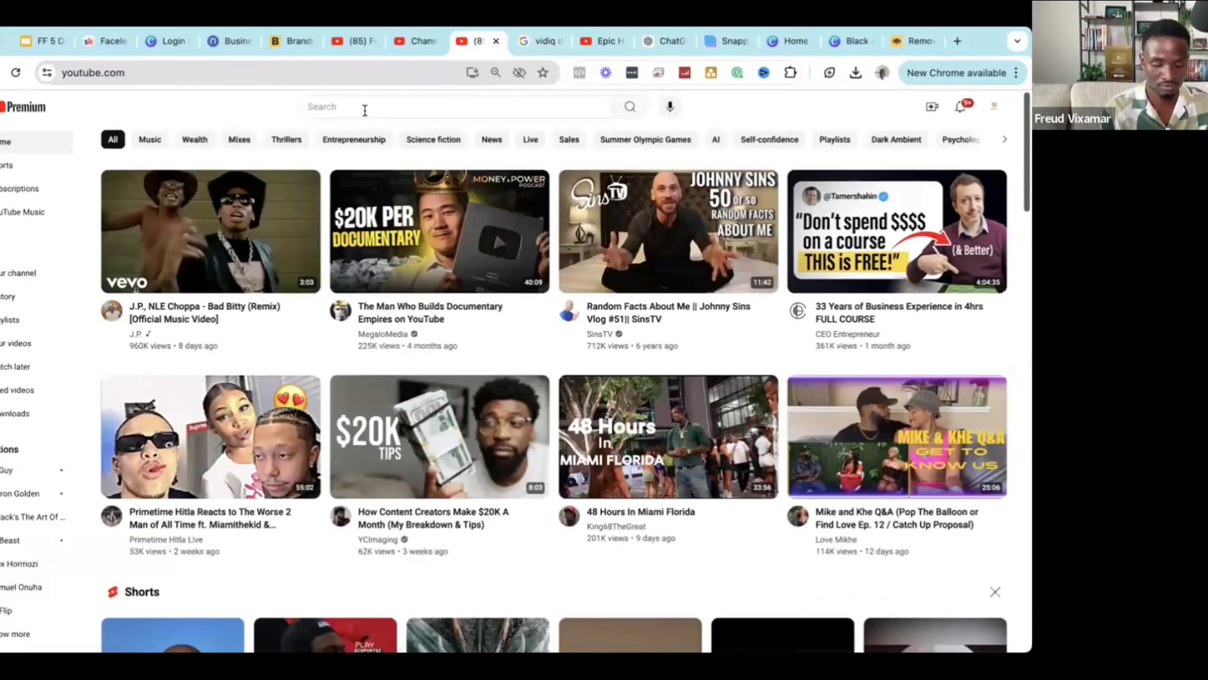
{"action": "left_click", "coordinate": [364, 110]}
{"action": "type", "text": "hist"}
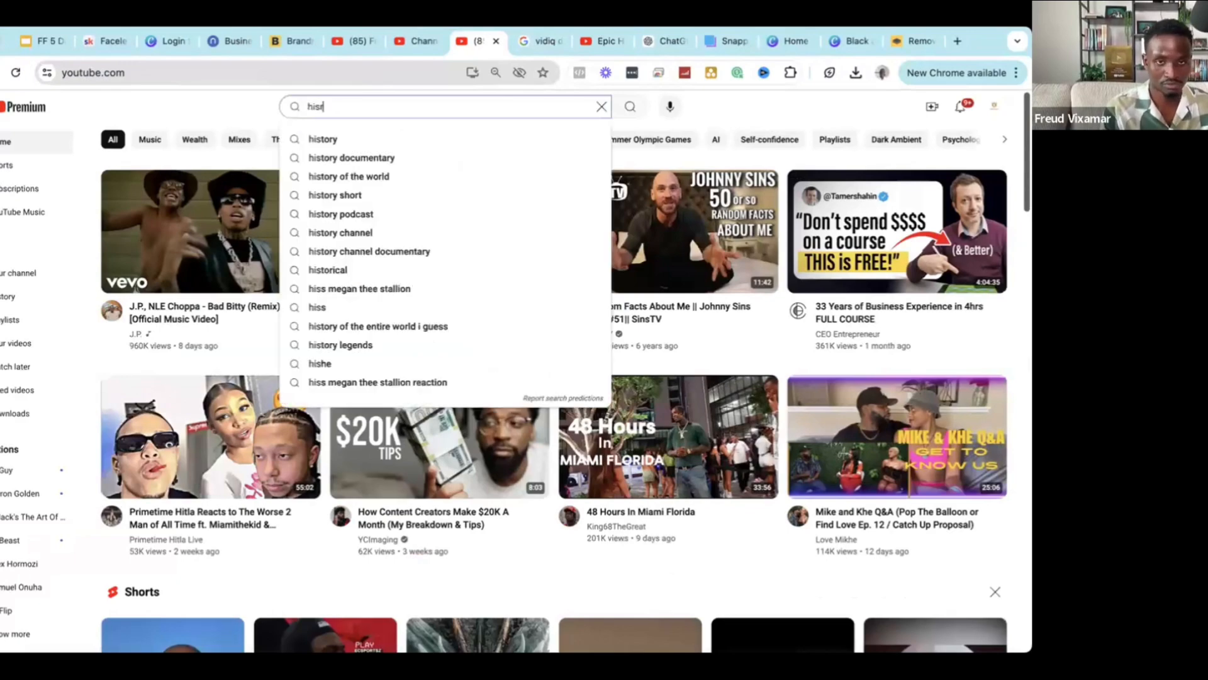
{"action": "key", "text": "BackSpace"}
{"action": "type", "text": "to"}
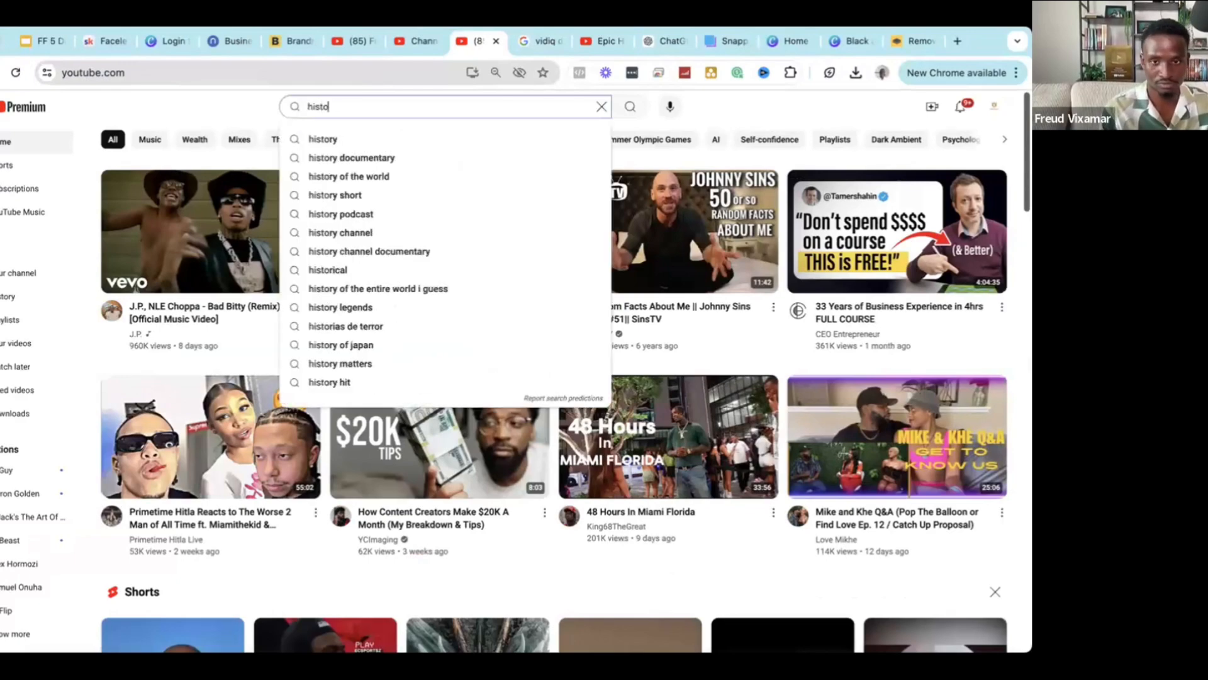
{"action": "type", "text": "ry"}
{"action": "key", "text": "Return"}
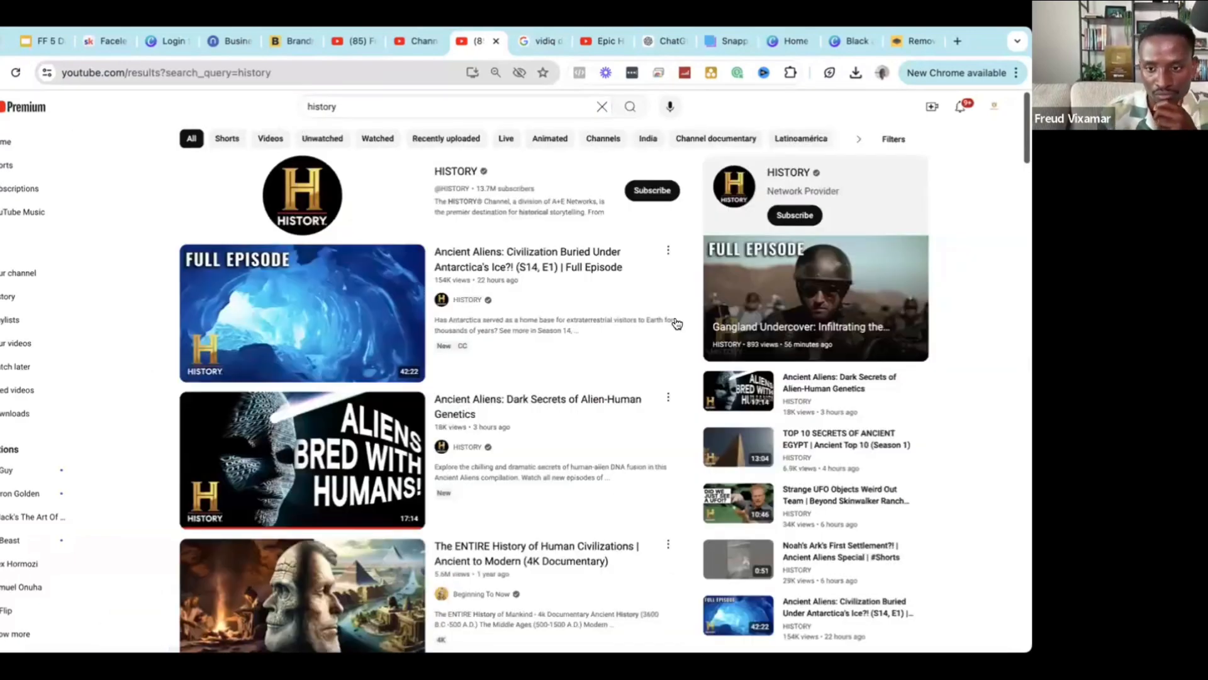
Browse the 'history' results and view the Epic History channel's videos.
{"action": "scroll", "coordinate": [677, 324], "scroll_direction": "down", "scroll_amount": 4}
{"action": "scroll", "coordinate": [772, 398], "scroll_direction": "up", "scroll_amount": 4}
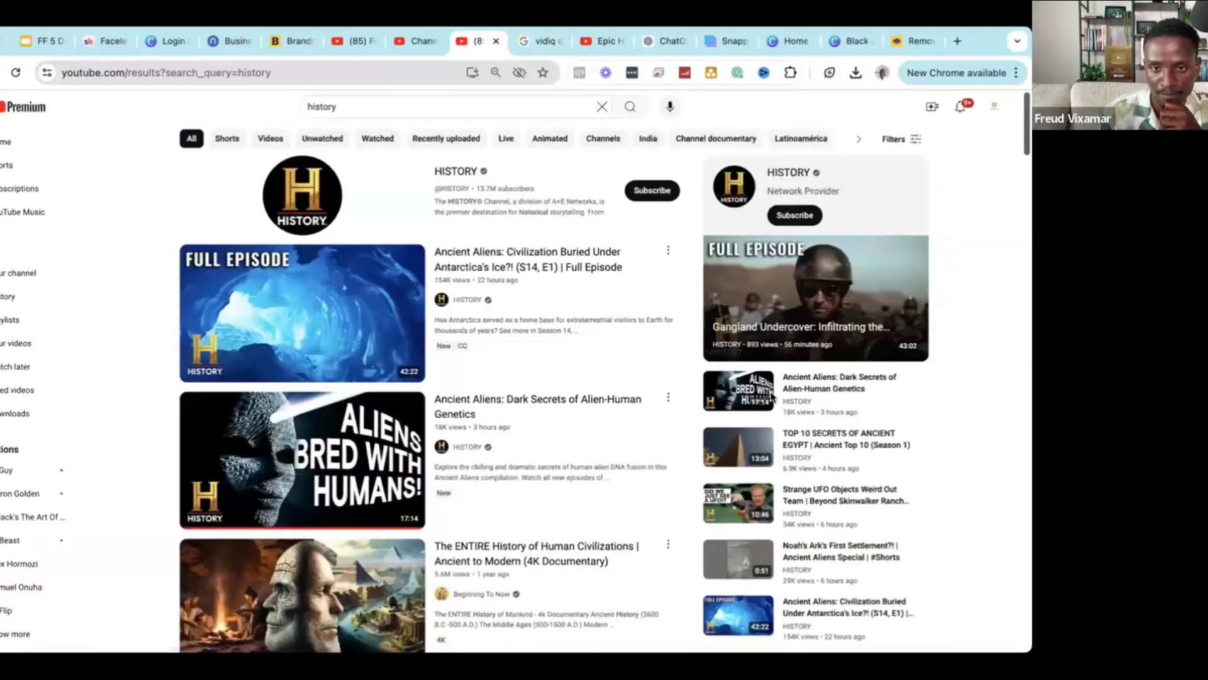
{"action": "scroll", "coordinate": [673, 210], "scroll_direction": "down", "scroll_amount": 4}
{"action": "scroll", "coordinate": [835, 274], "scroll_direction": "up", "scroll_amount": 4}
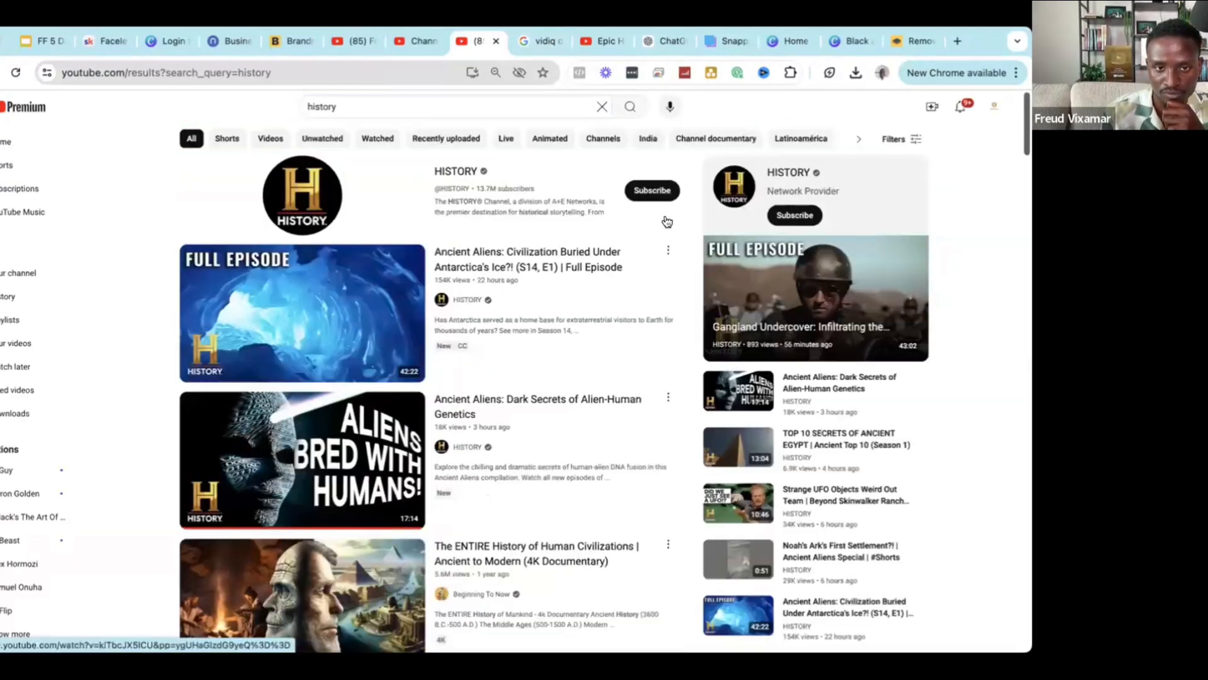
{"action": "scroll", "coordinate": [665, 221], "scroll_direction": "down", "scroll_amount": 4}
{"action": "scroll", "coordinate": [669, 221], "scroll_direction": "up", "scroll_amount": 3}
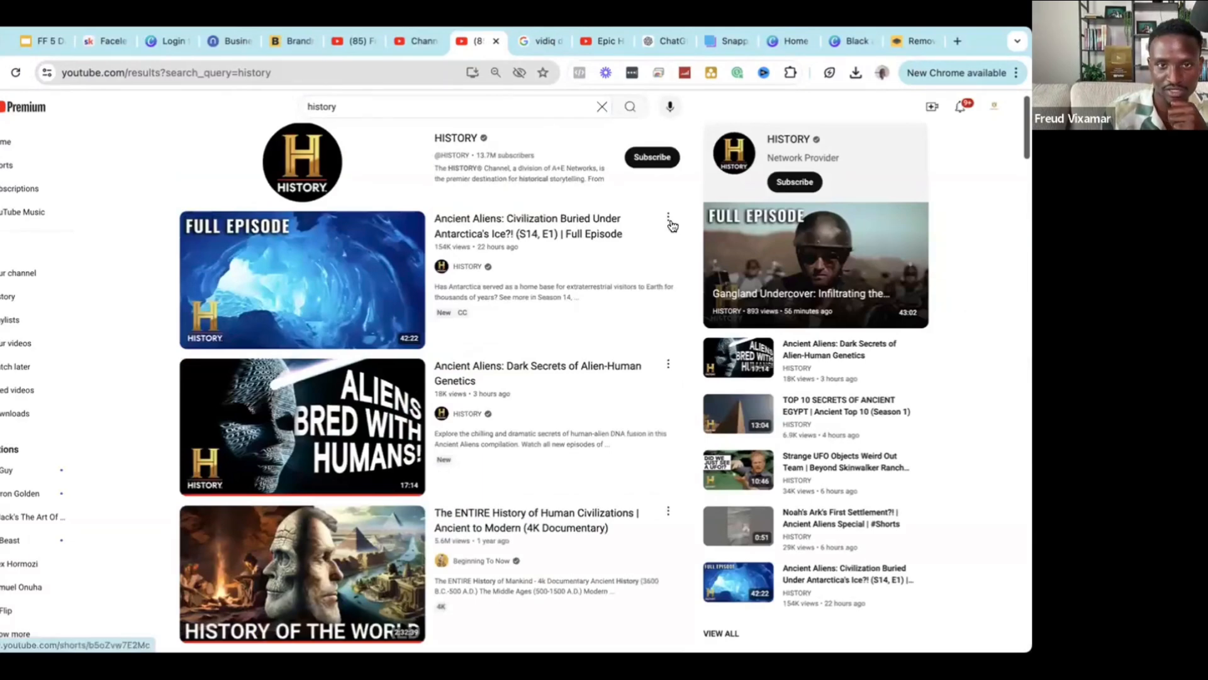
{"action": "left_click", "coordinate": [416, 41]}
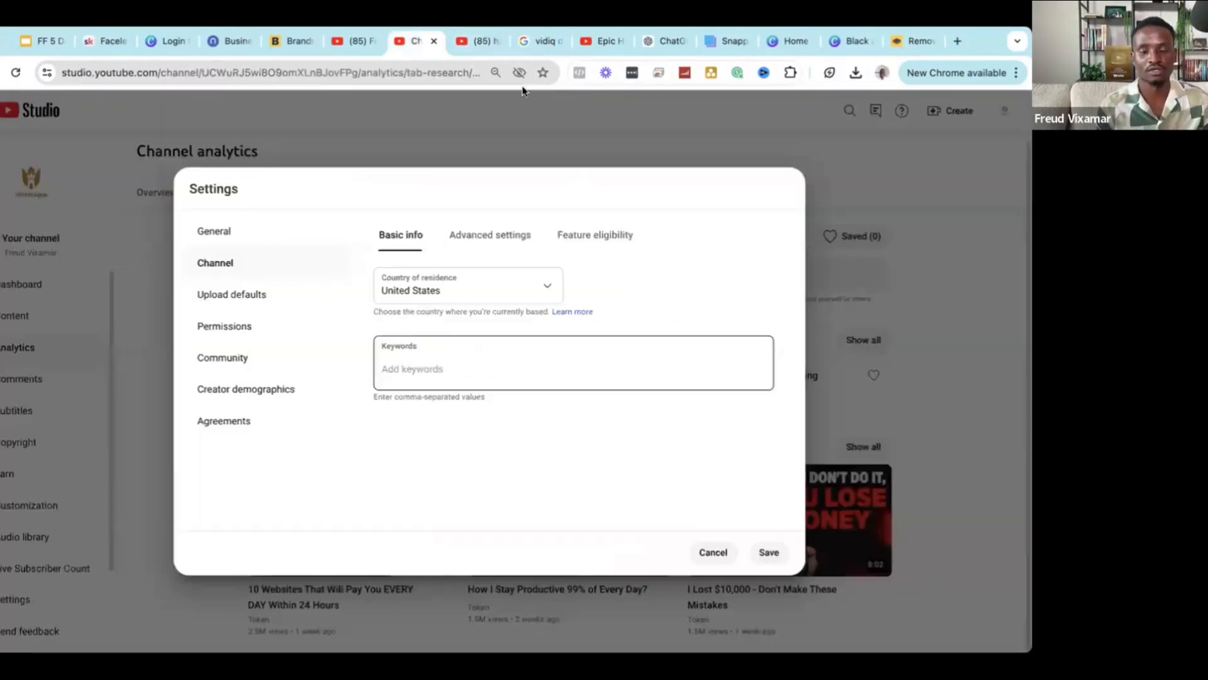
{"action": "left_click", "coordinate": [485, 40]}
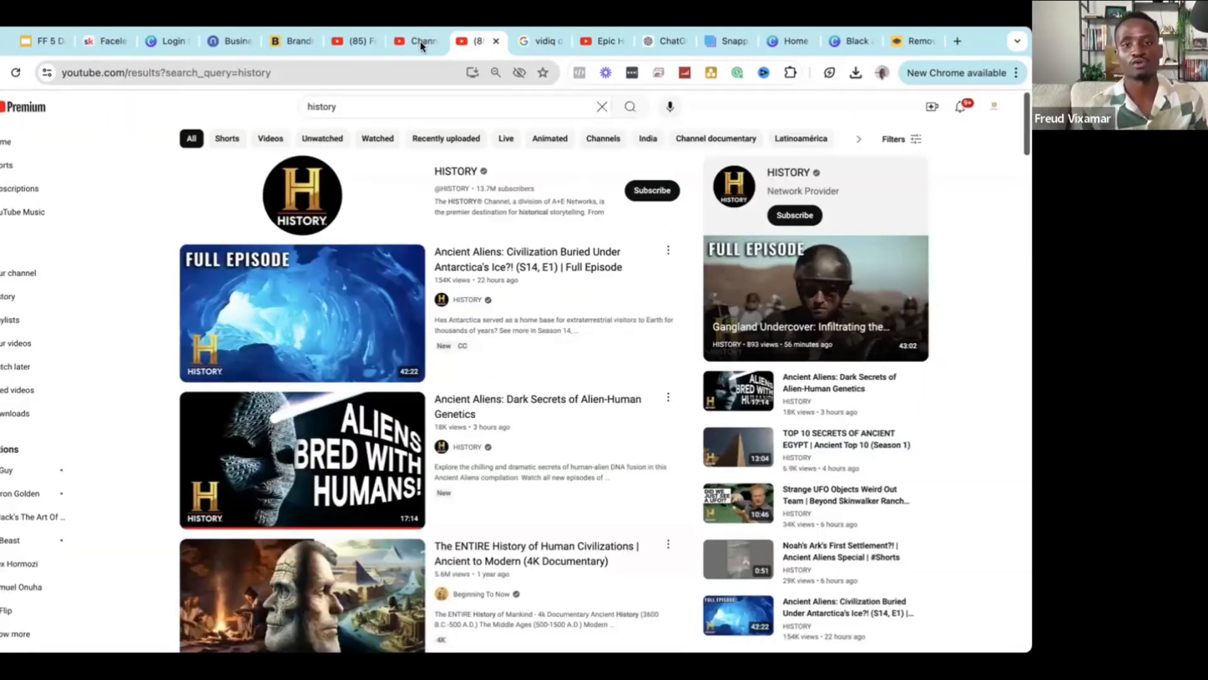
{"action": "left_click", "coordinate": [420, 40]}
{"action": "left_click", "coordinate": [608, 40]}
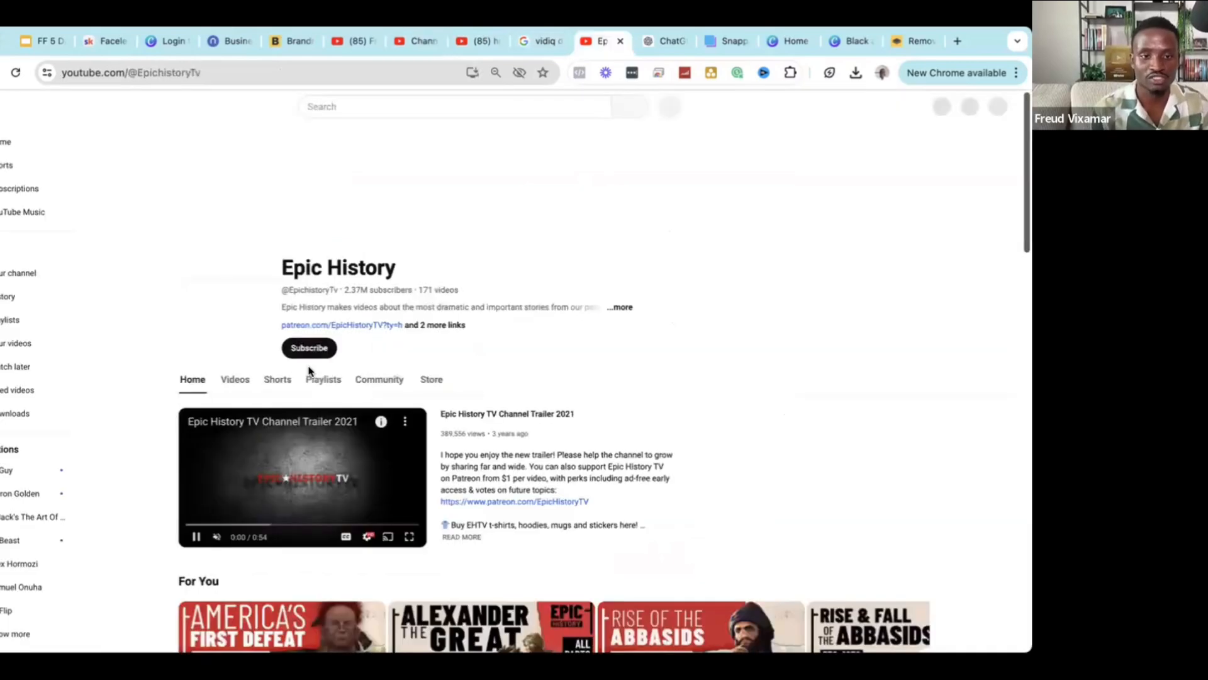
{"action": "left_click", "coordinate": [237, 378]}
{"action": "scroll", "coordinate": [549, 378], "scroll_direction": "down", "scroll_amount": 3}
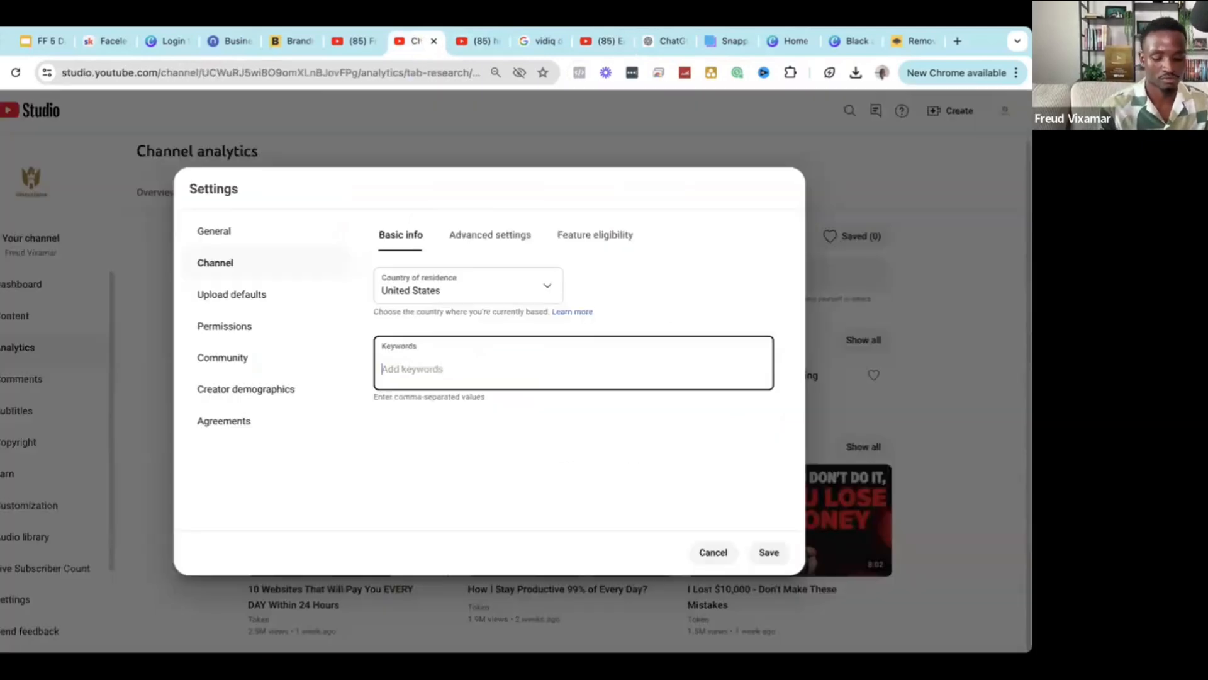
Add 'History' and 'the past' as channel keywords.
{"action": "type", "text": "Hos"}
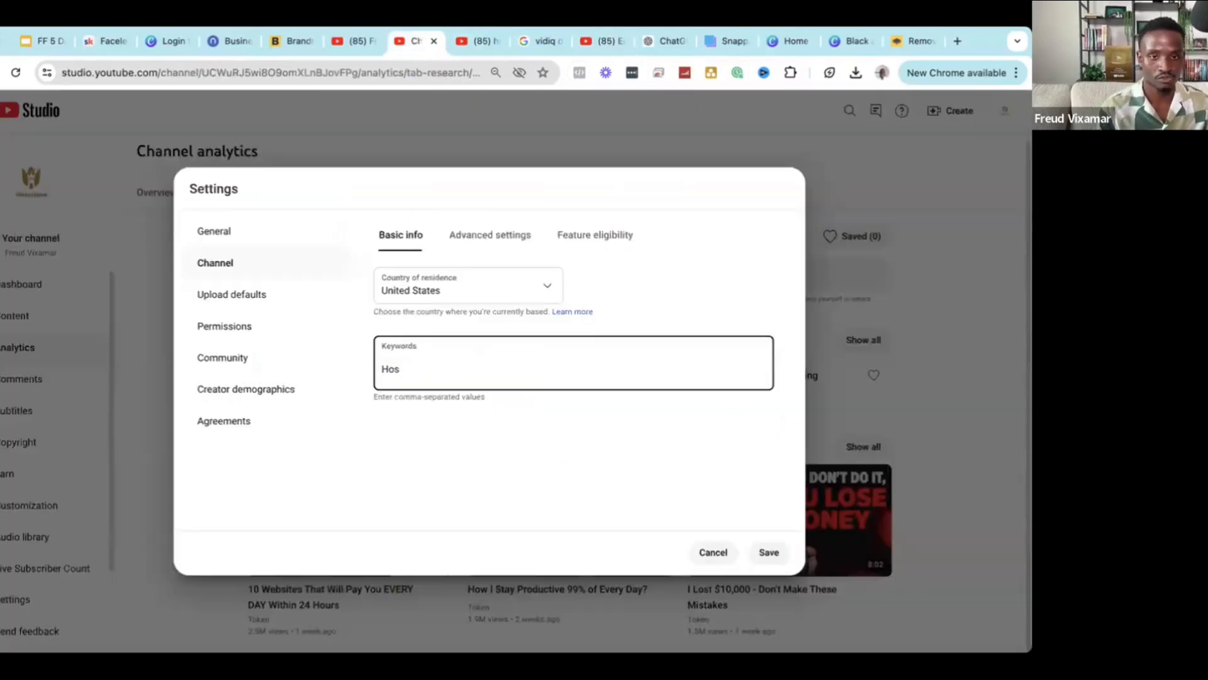
{"action": "type", "text": "istory"}
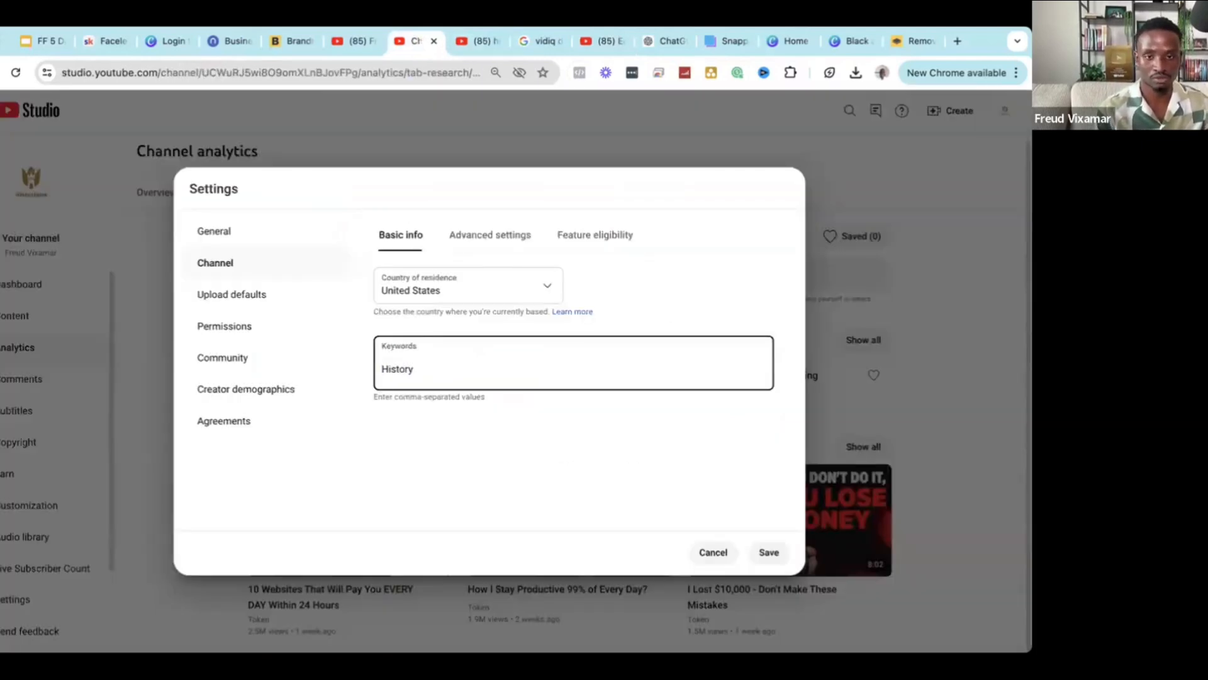
{"action": "key", "text": "Return"}
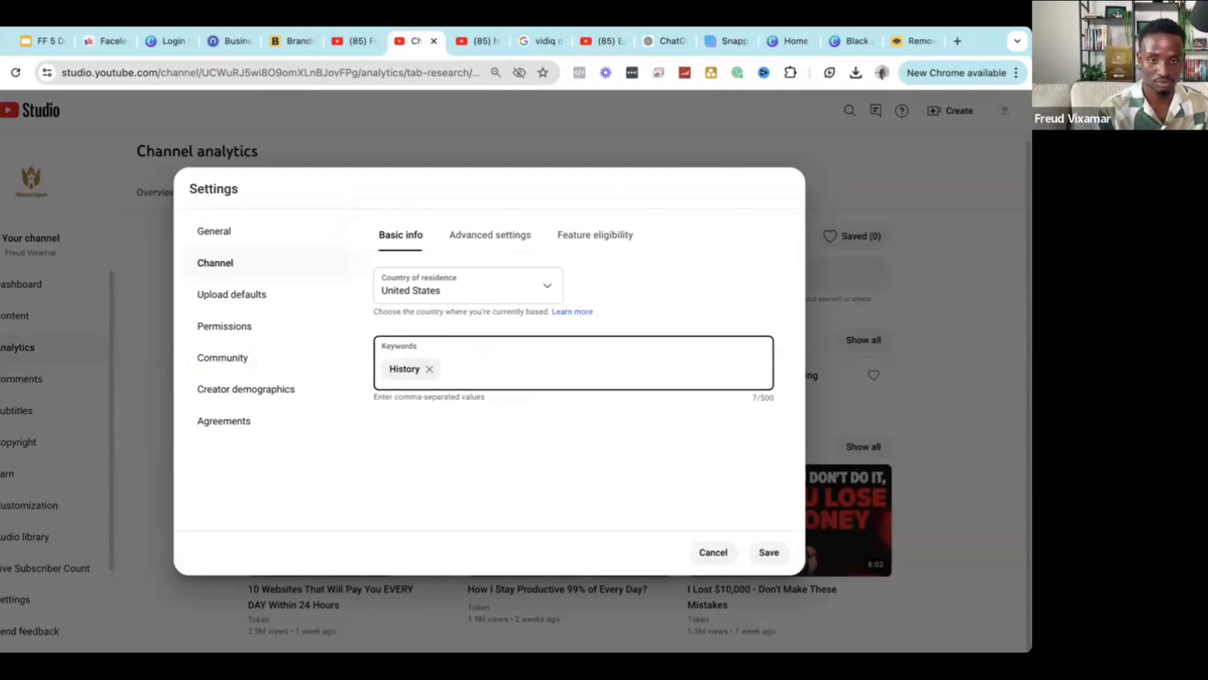
{"action": "type", "text": "the past"}
{"action": "key", "text": "Return"}
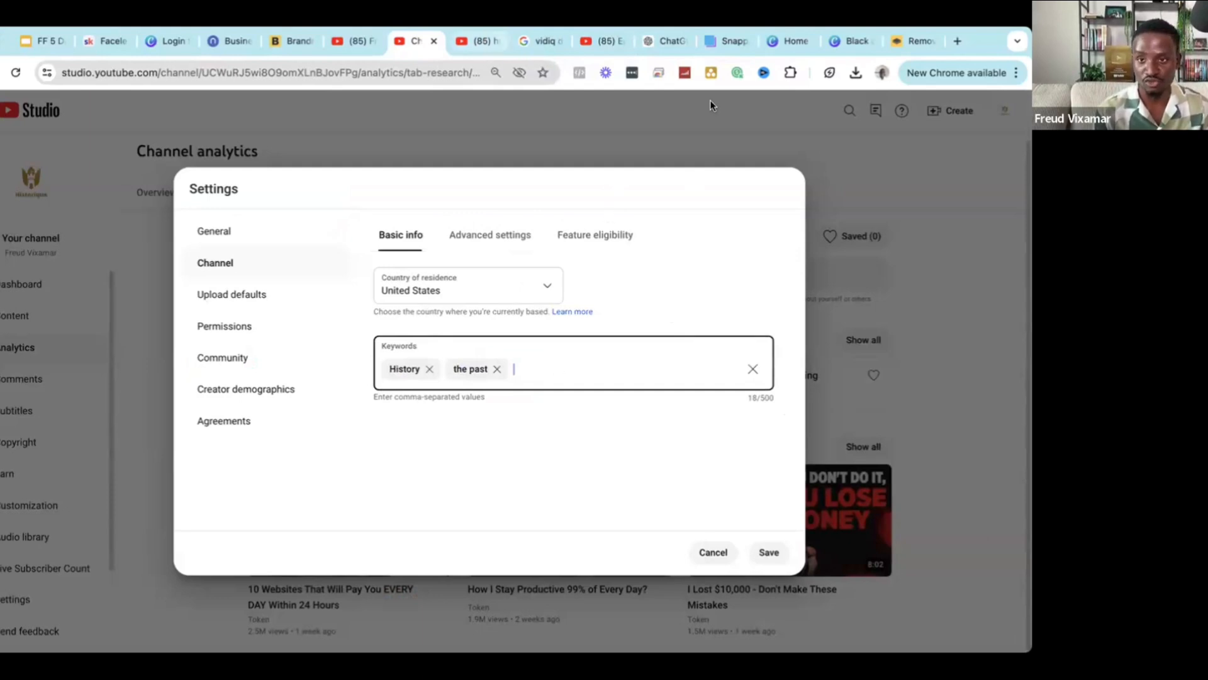
Dismiss the vidIQ panel, re-commit 'the past', and start typing 'anci' as a keyword.
{"action": "left_click", "coordinate": [763, 73]}
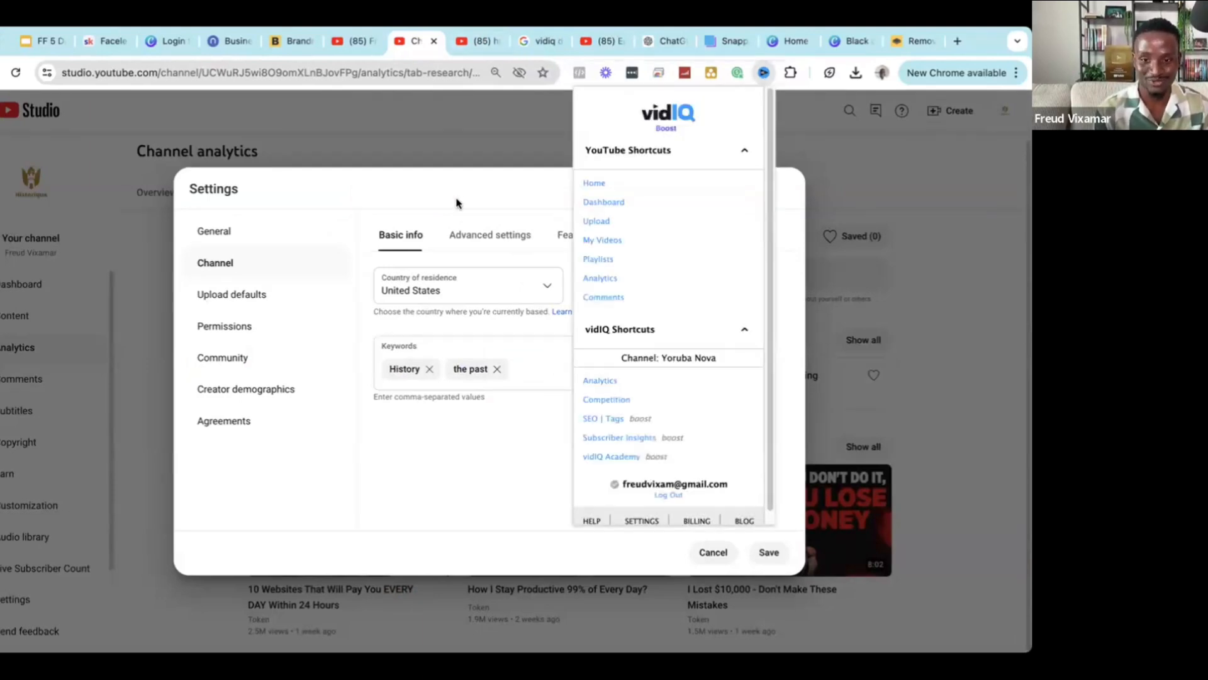
{"action": "left_click", "coordinate": [501, 354]}
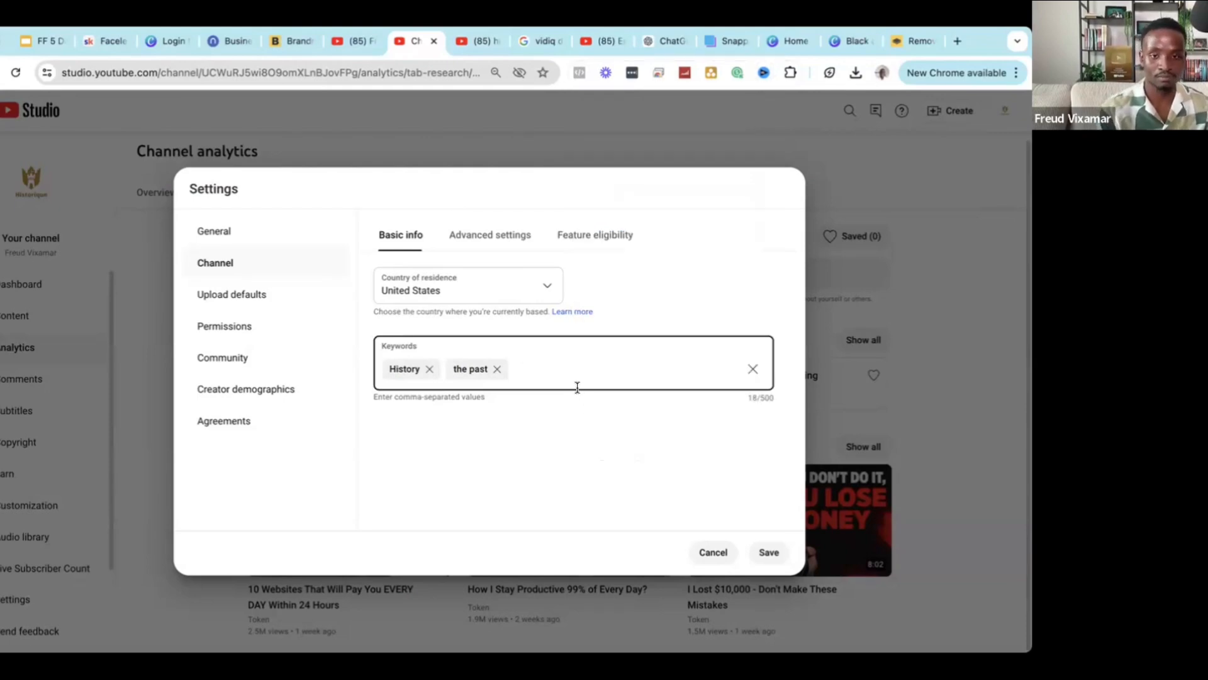
{"action": "key", "text": "BackSpace"}
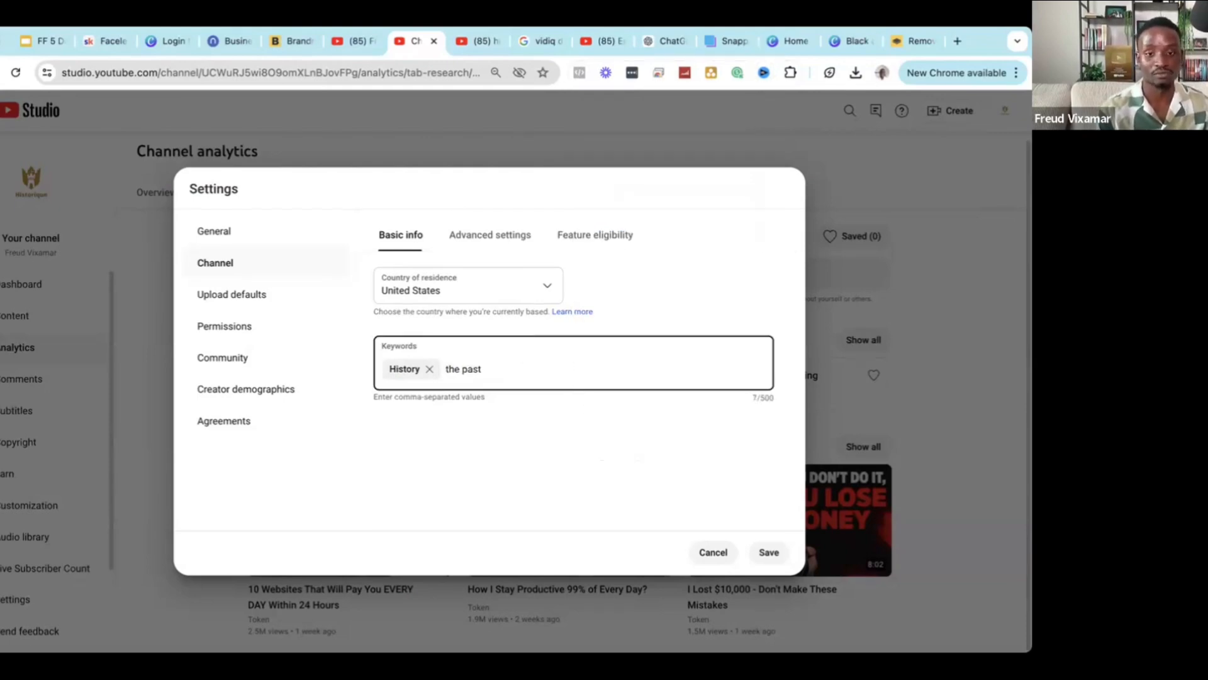
{"action": "key", "text": "Return"}
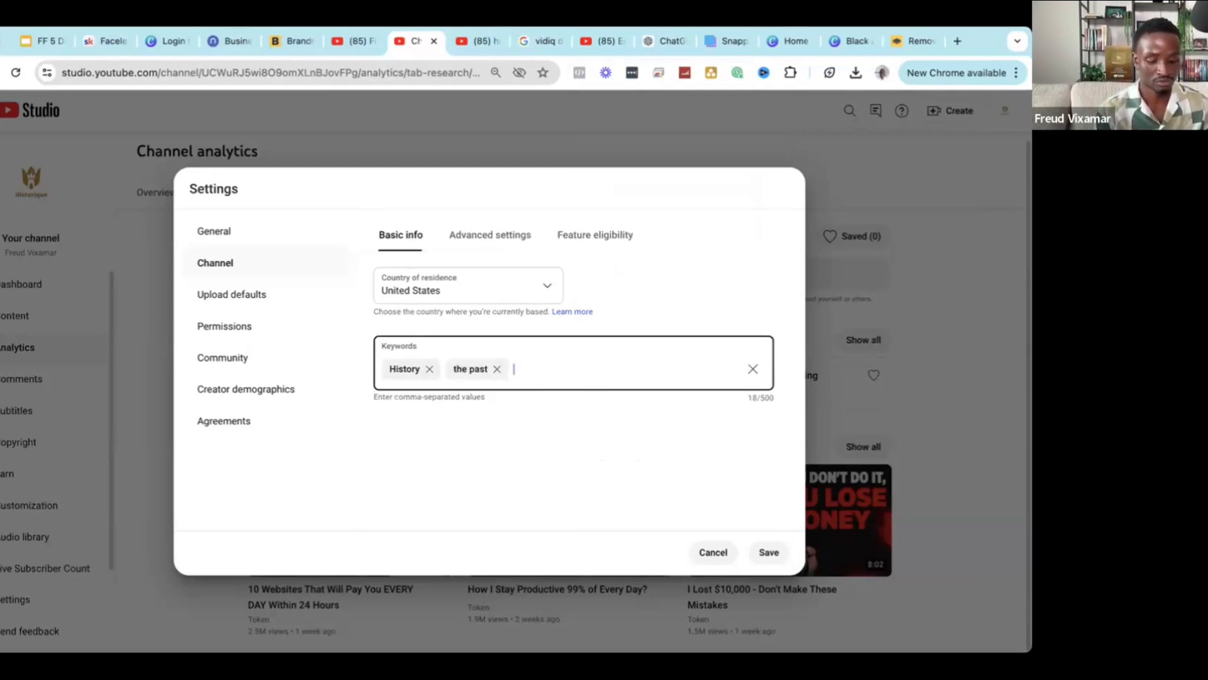
{"action": "type", "text": "ancient"}
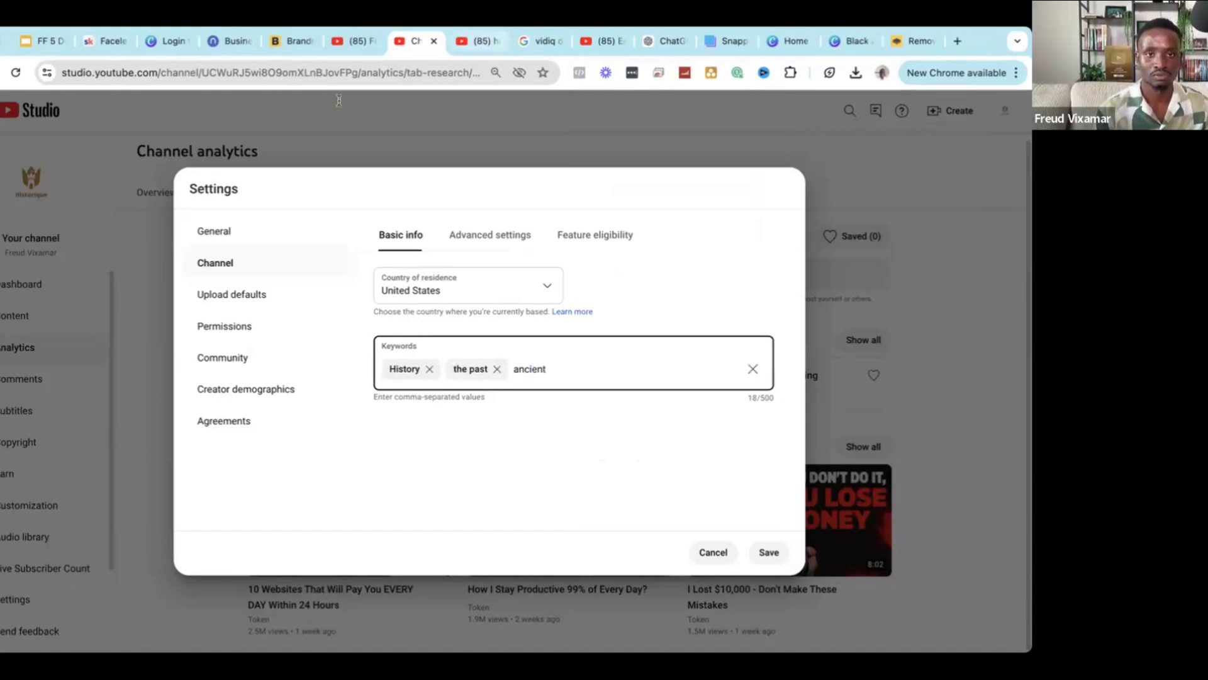
{"action": "left_click", "coordinate": [480, 41]}
{"action": "double_click", "coordinate": [337, 103]}
Add 'ancient history' and 'ancient civilizations' as keywords, copied from YouTube search suggestions.
{"action": "type", "text": "anc"}
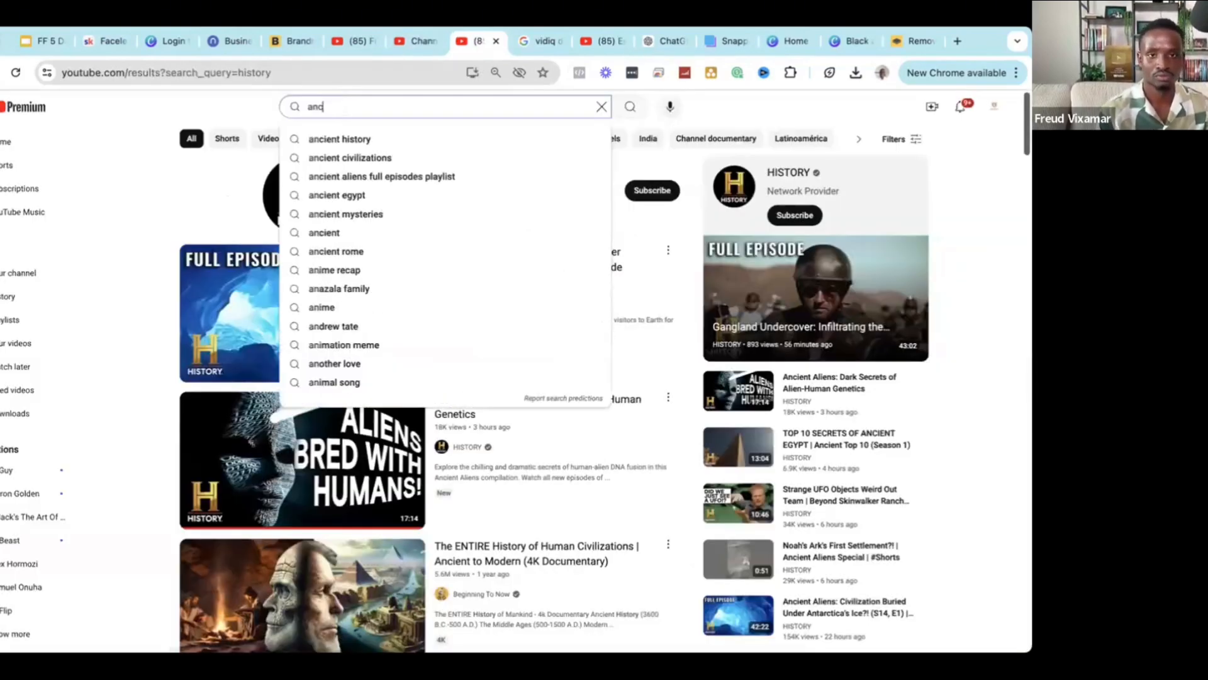
{"action": "type", "text": "ient"}
{"action": "left_click", "coordinate": [324, 139]}
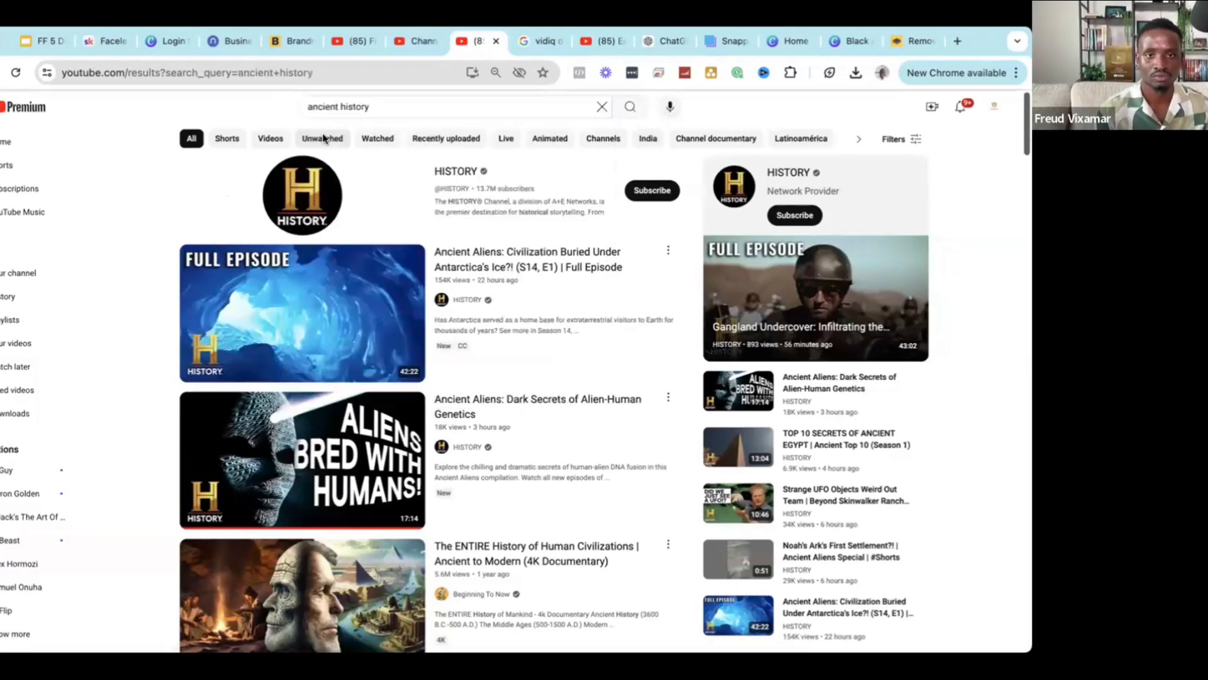
{"action": "left_click", "coordinate": [336, 106]}
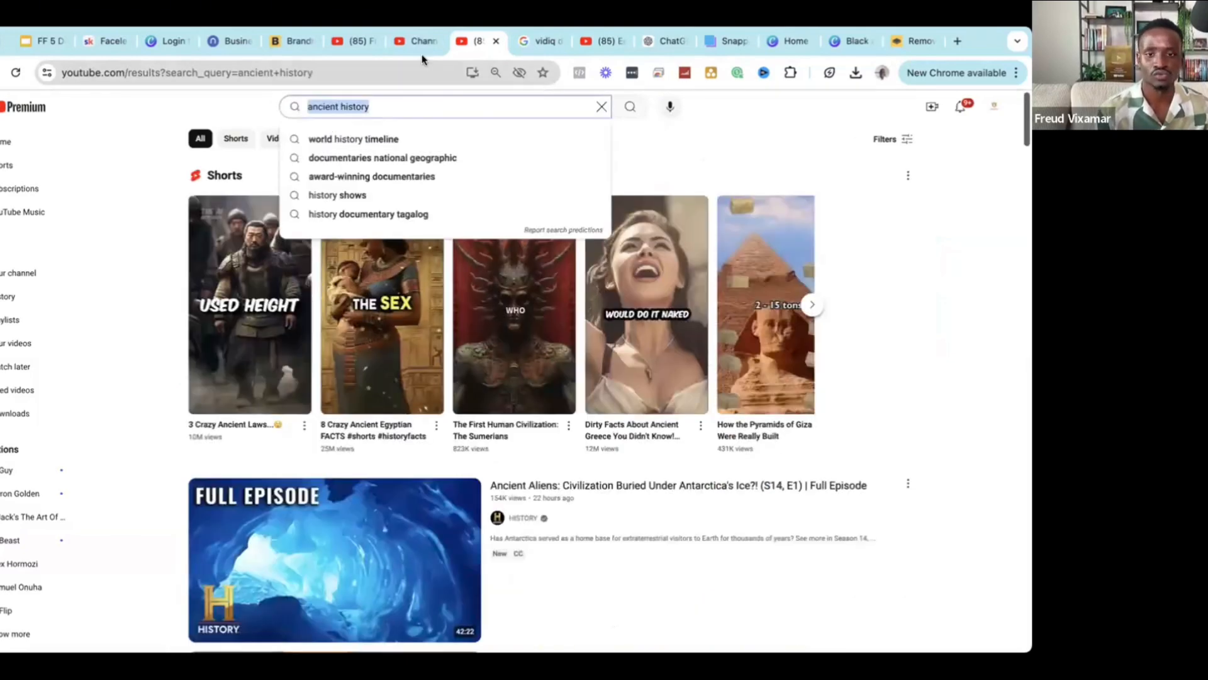
{"action": "left_click", "coordinate": [416, 43]}
{"action": "left_click", "coordinate": [562, 370]}
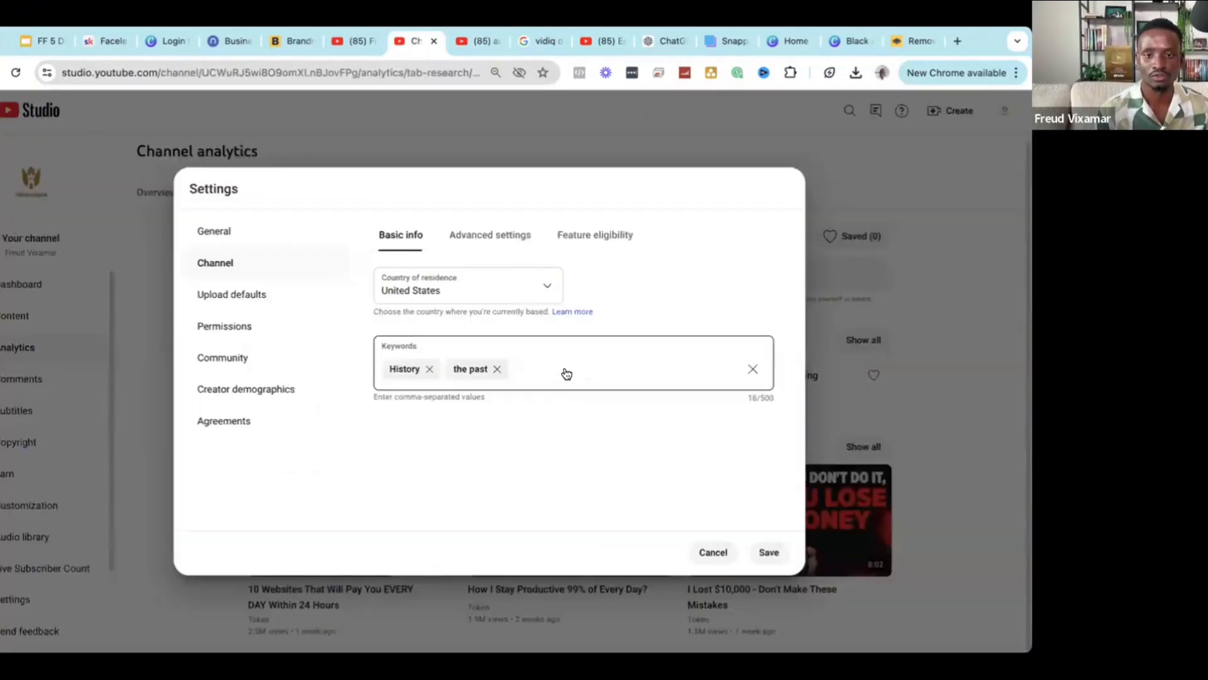
{"action": "type", "text": "ancient history"}
{"action": "key", "text": "Return"}
{"action": "left_click", "coordinate": [471, 51]}
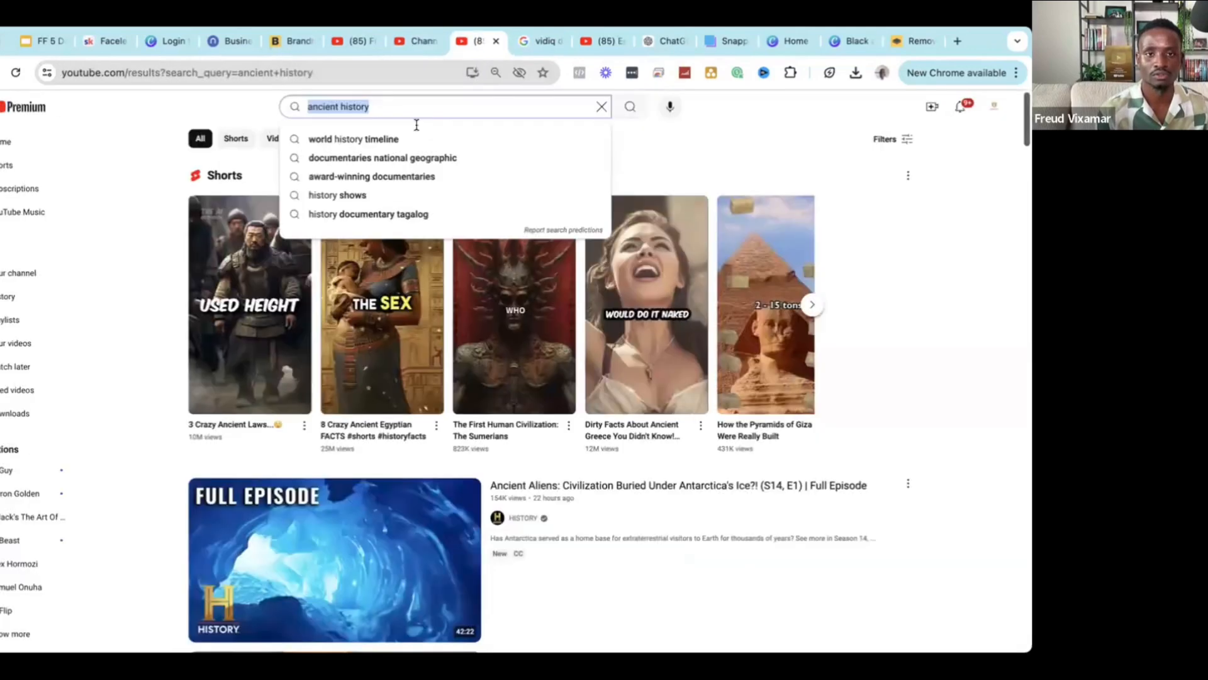
{"action": "double_click", "coordinate": [392, 100]}
{"action": "type", "text": "civilizations"}
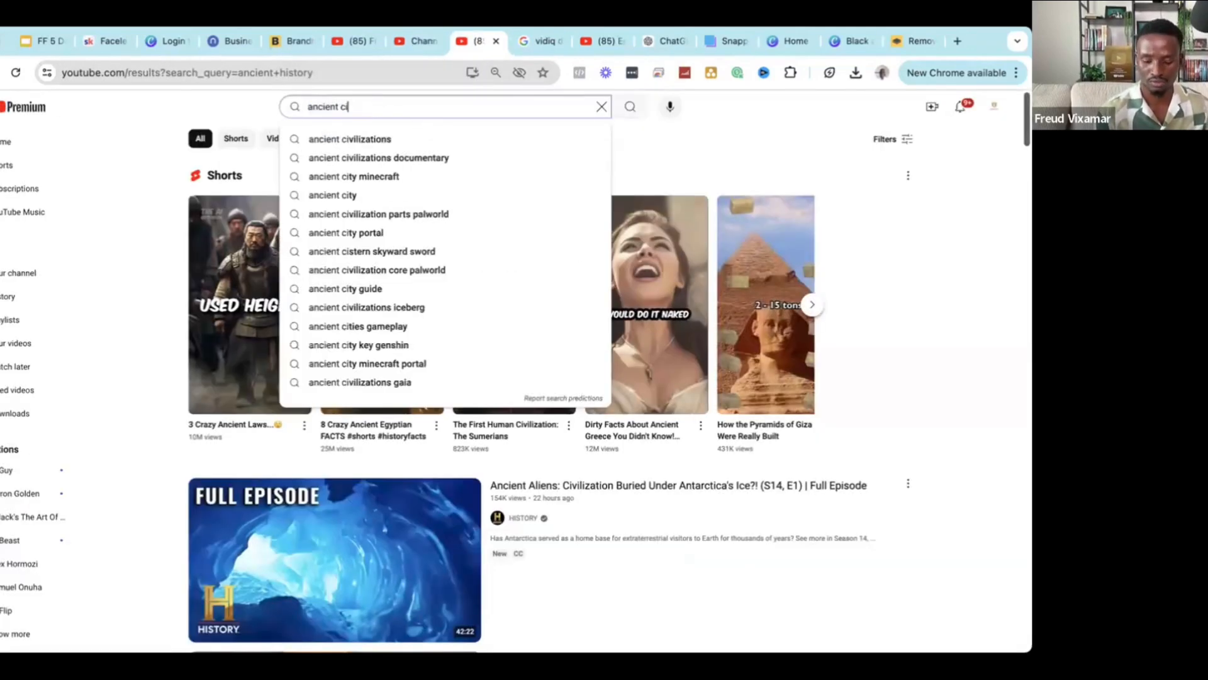
{"action": "triple_click", "coordinate": [338, 108]}
{"action": "key", "text": "ctrl+c"}
{"action": "left_click", "coordinate": [401, 47]}
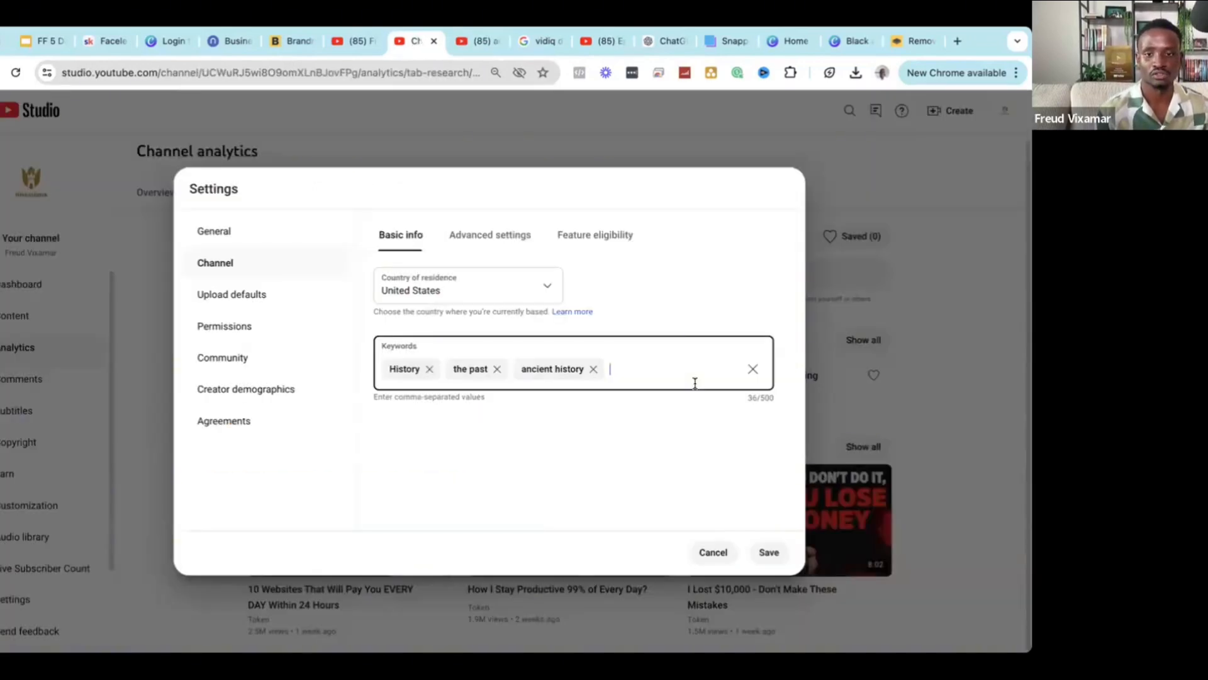
{"action": "key", "text": "ctrl+v"}
Add 'history documentary' and 'history channel' keywords from YouTube suggestions.
{"action": "left_click", "coordinate": [480, 44]}
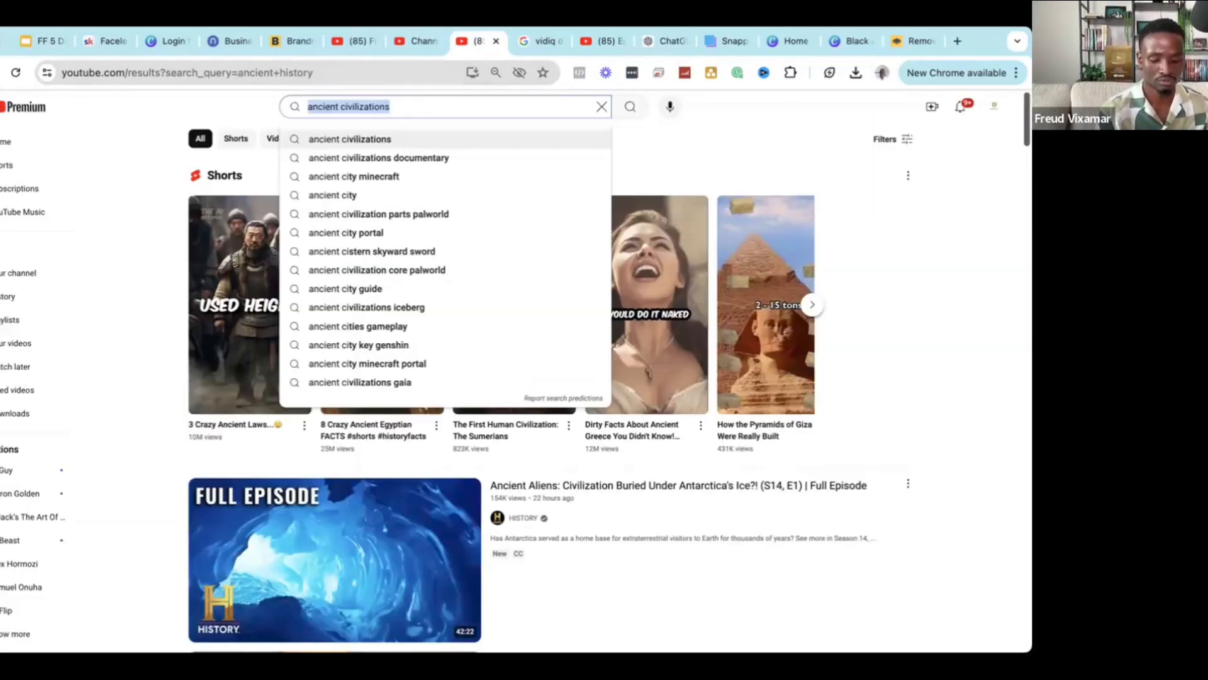
{"action": "type", "text": "history"}
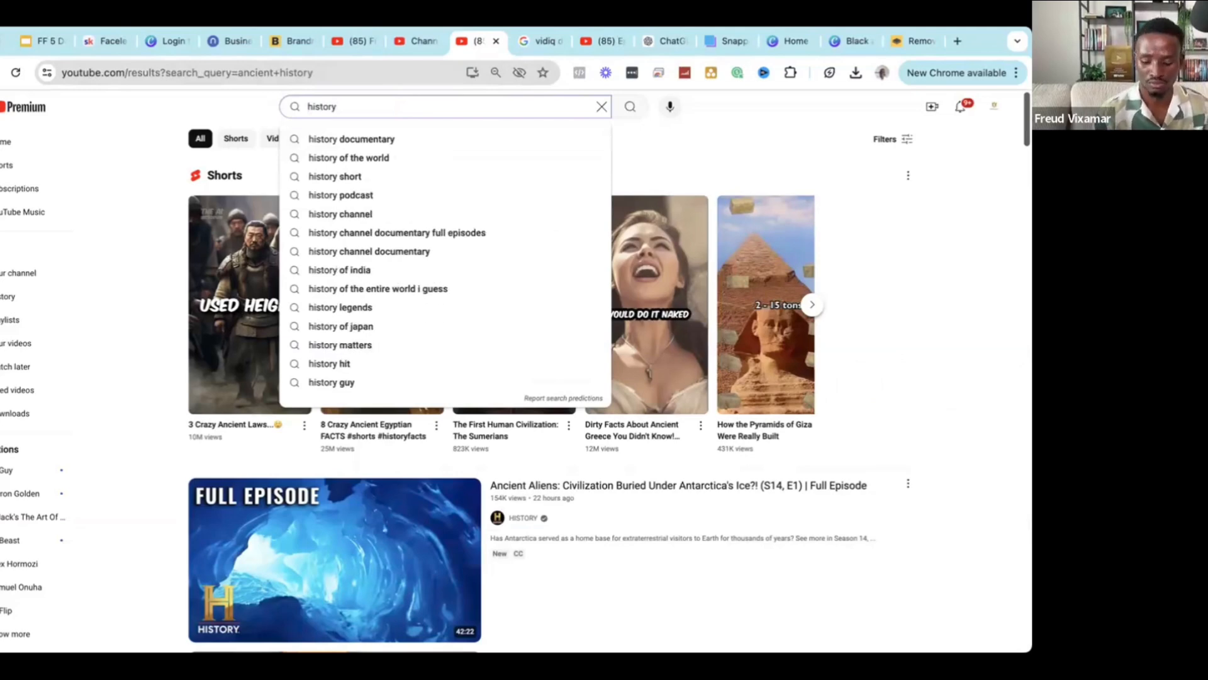
{"action": "key", "text": "Down"}
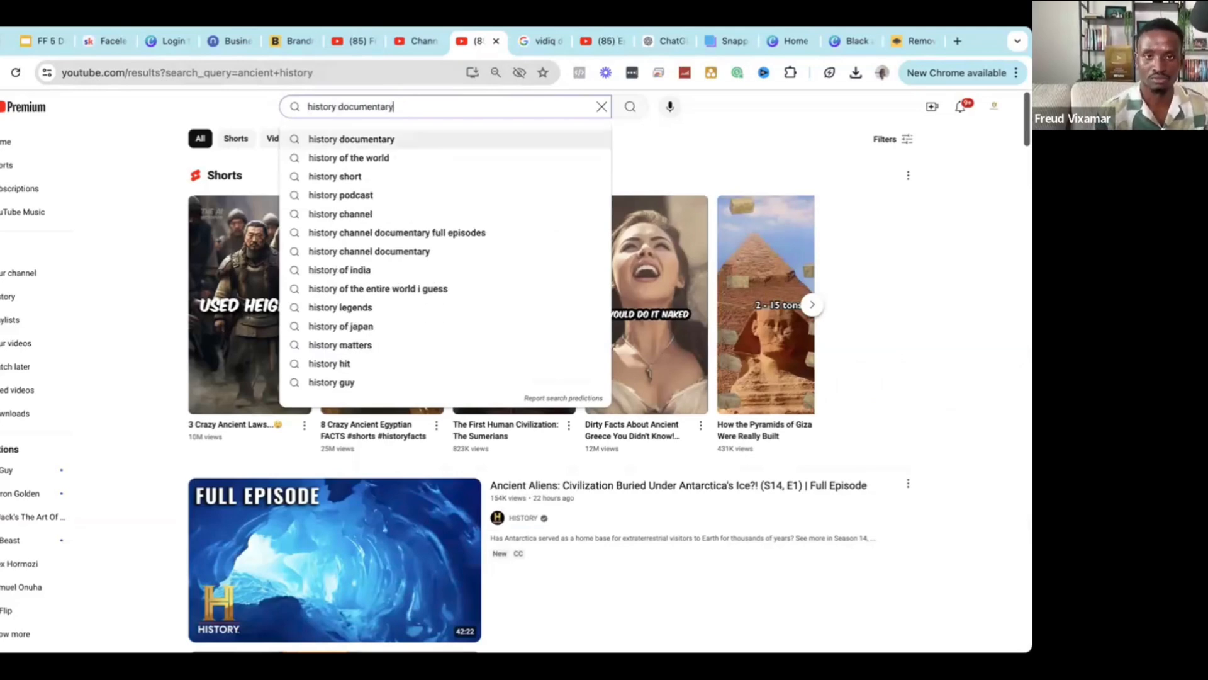
{"action": "triple_click", "coordinate": [357, 106]}
{"action": "key", "text": "ctrl+c"}
{"action": "left_click", "coordinate": [421, 47]}
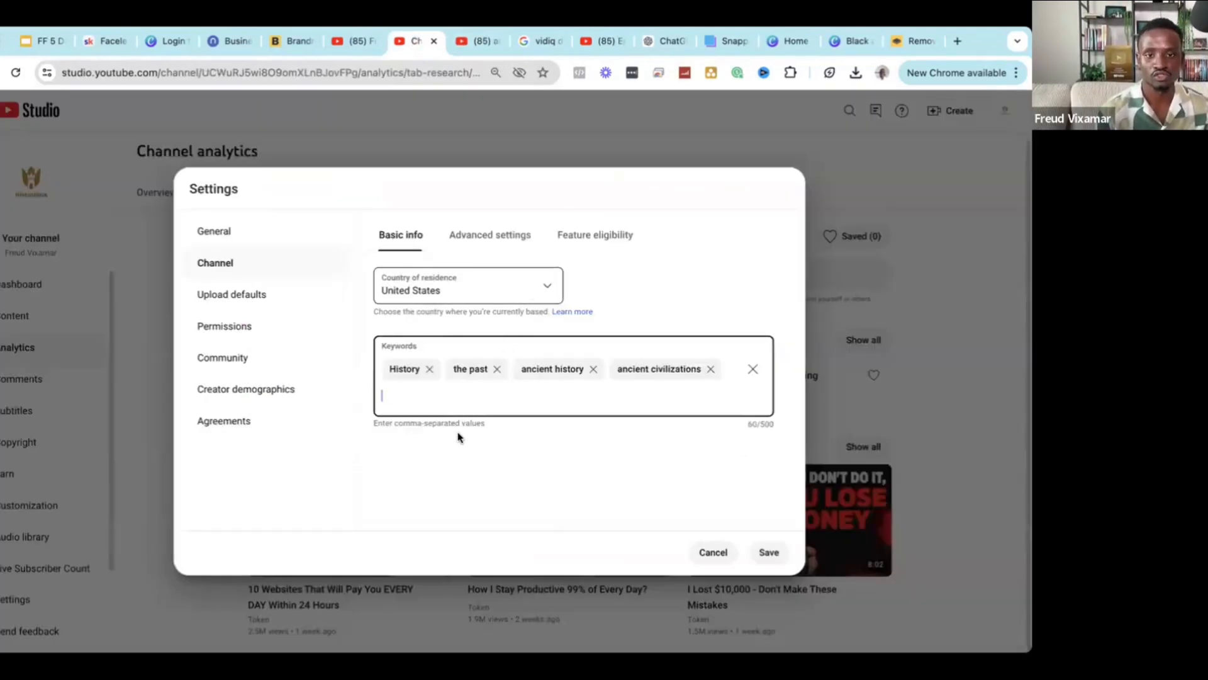
{"action": "key", "text": "ctrl+v"}
{"action": "key", "text": "Return"}
{"action": "left_click", "coordinate": [477, 45]}
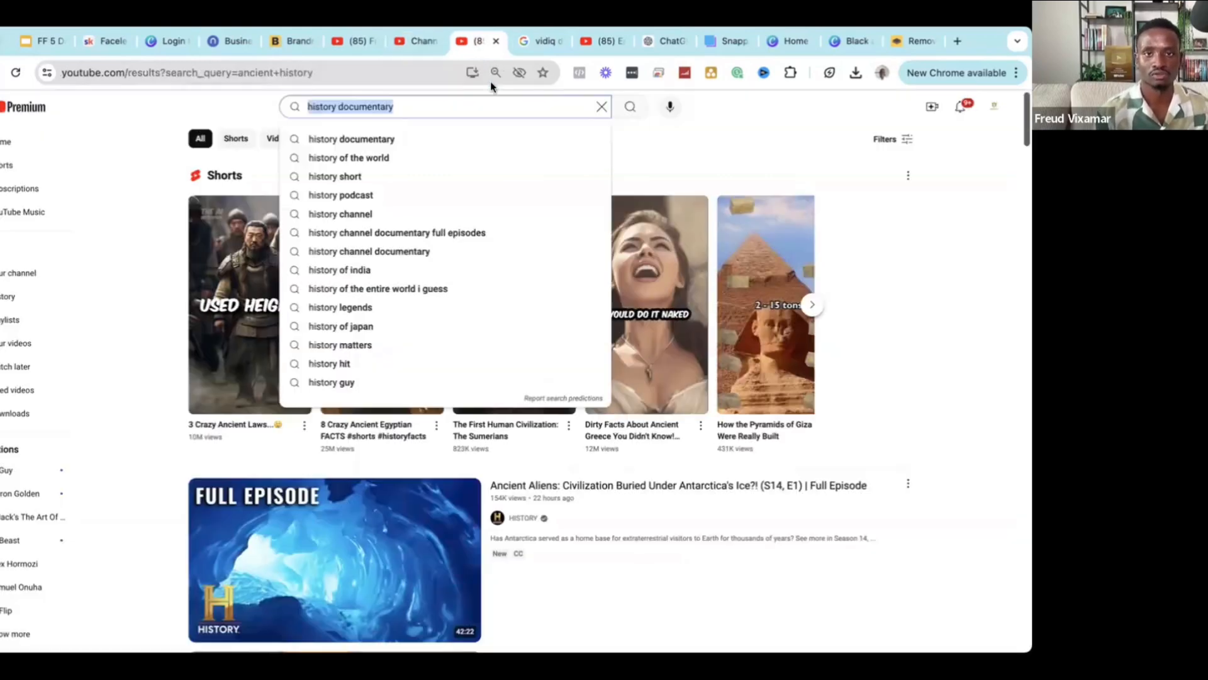
{"action": "key", "text": "BackSpace"}
{"action": "type", "text": "h"}
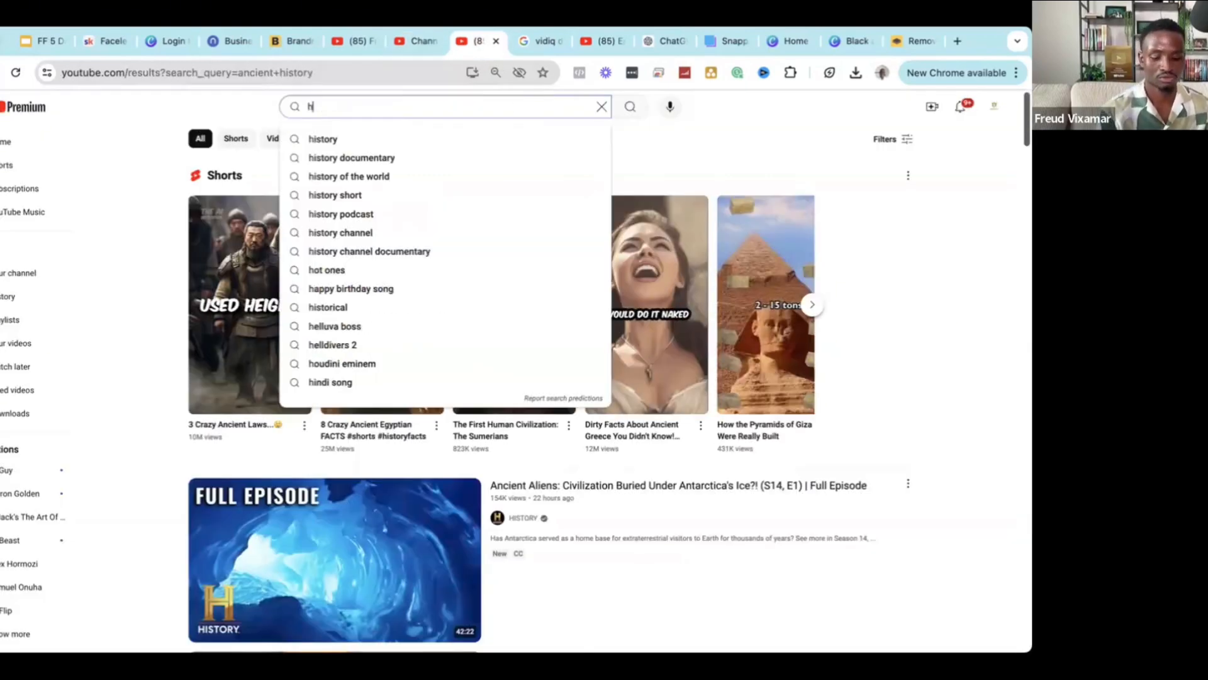
{"action": "type", "text": "istory"}
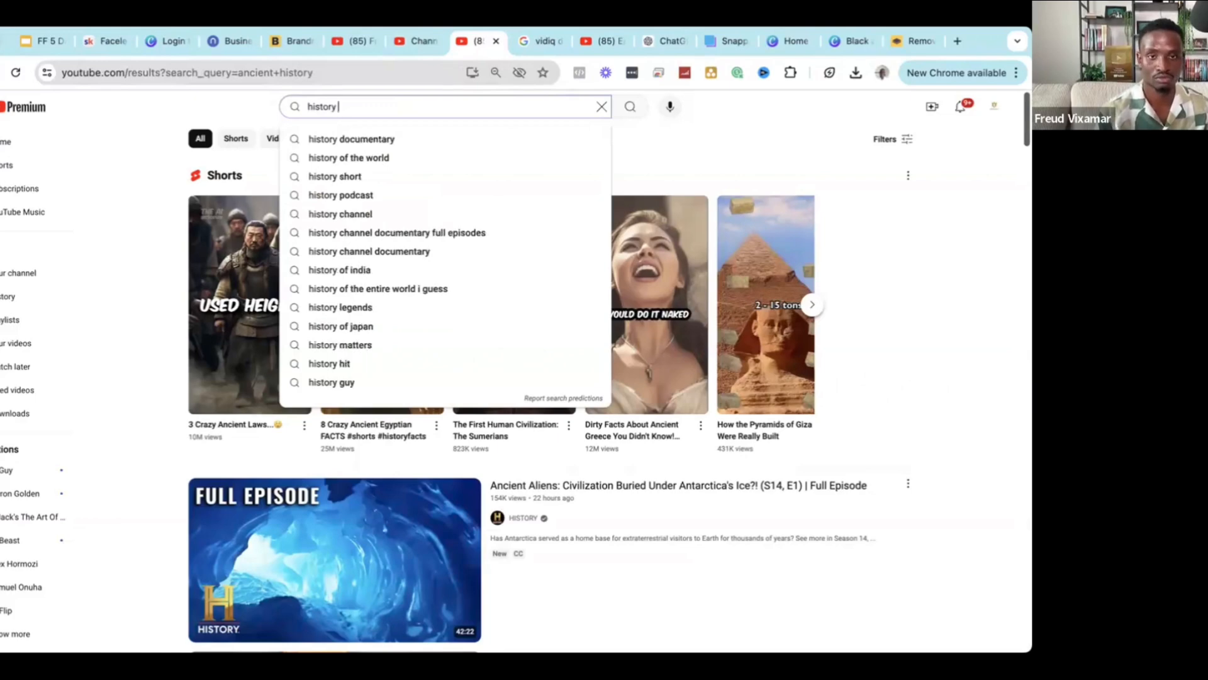
{"action": "key", "text": "Down"}
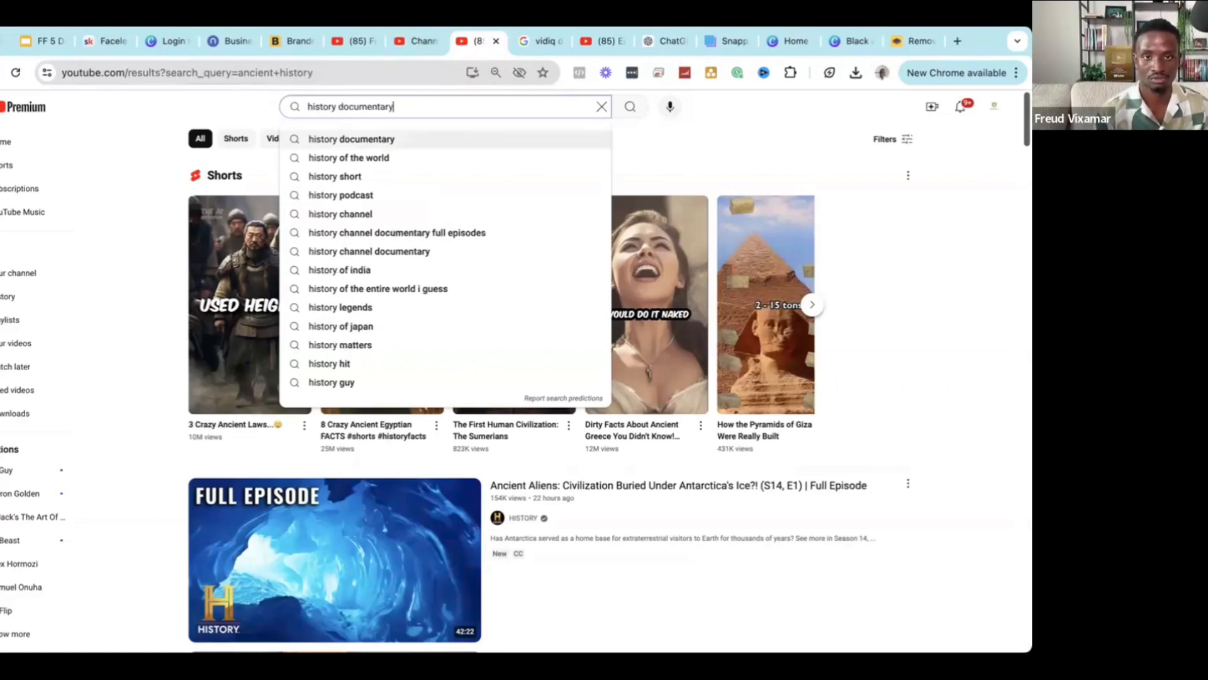
{"action": "key", "text": "Down"}
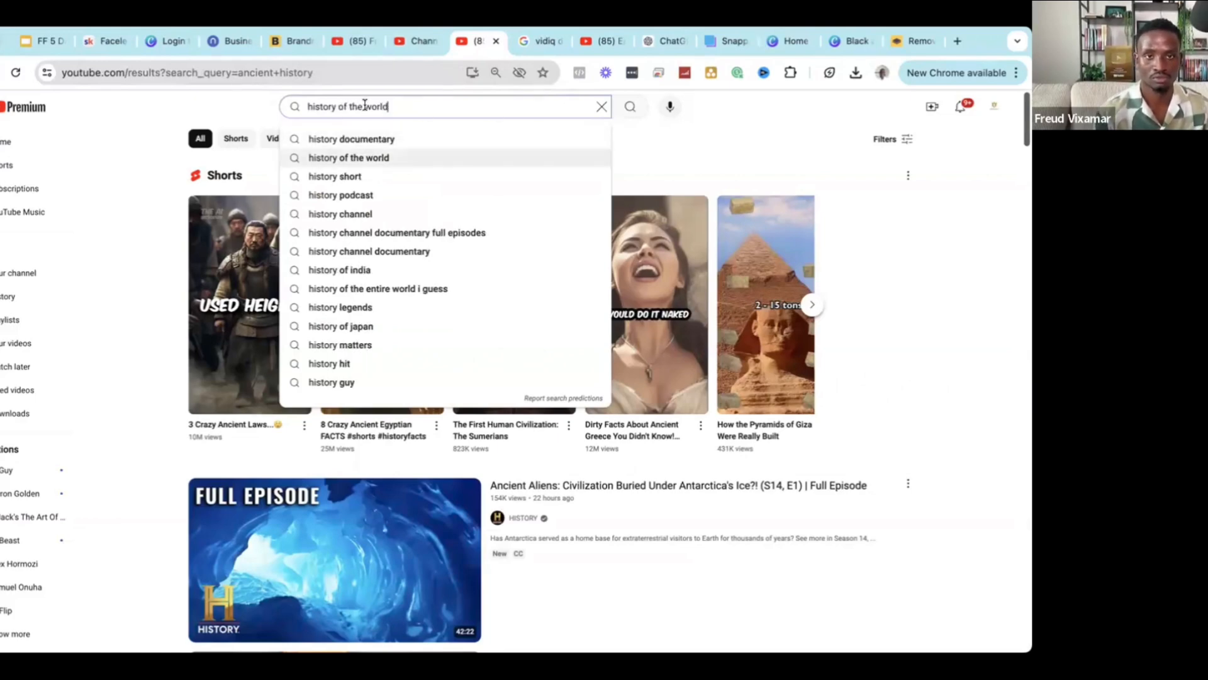
{"action": "left_click_drag", "start_coordinate": [389, 107], "coordinate": [308, 107]}
{"action": "key", "text": "Down"}
{"action": "key", "text": "Down"}
{"action": "key", "text": "Down"}
{"action": "key", "text": "Down"}
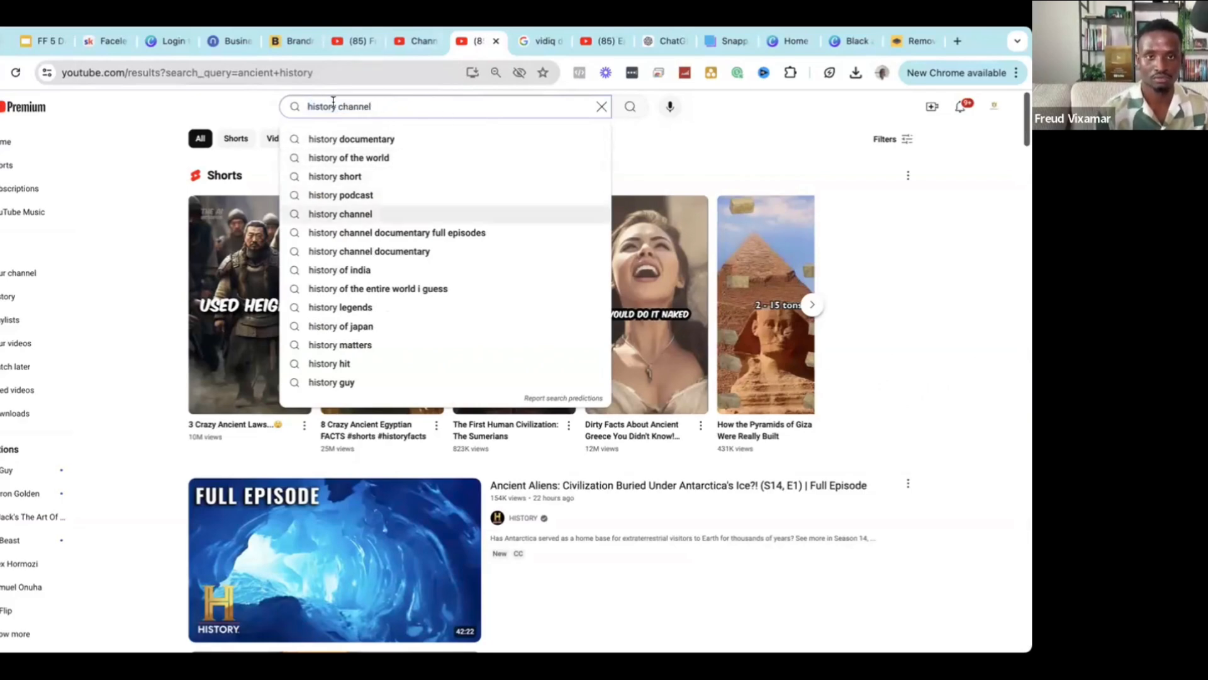
{"action": "left_click", "coordinate": [425, 41]}
{"action": "type", "text": "history channel"}
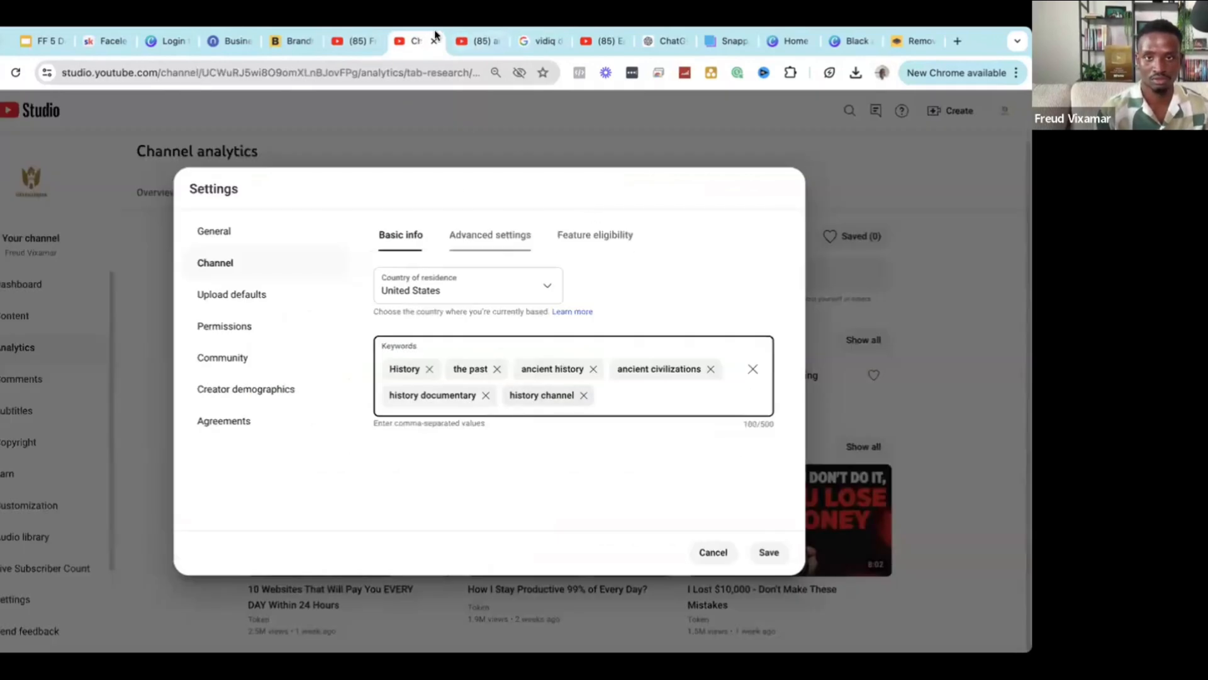
{"action": "left_click", "coordinate": [480, 44]}
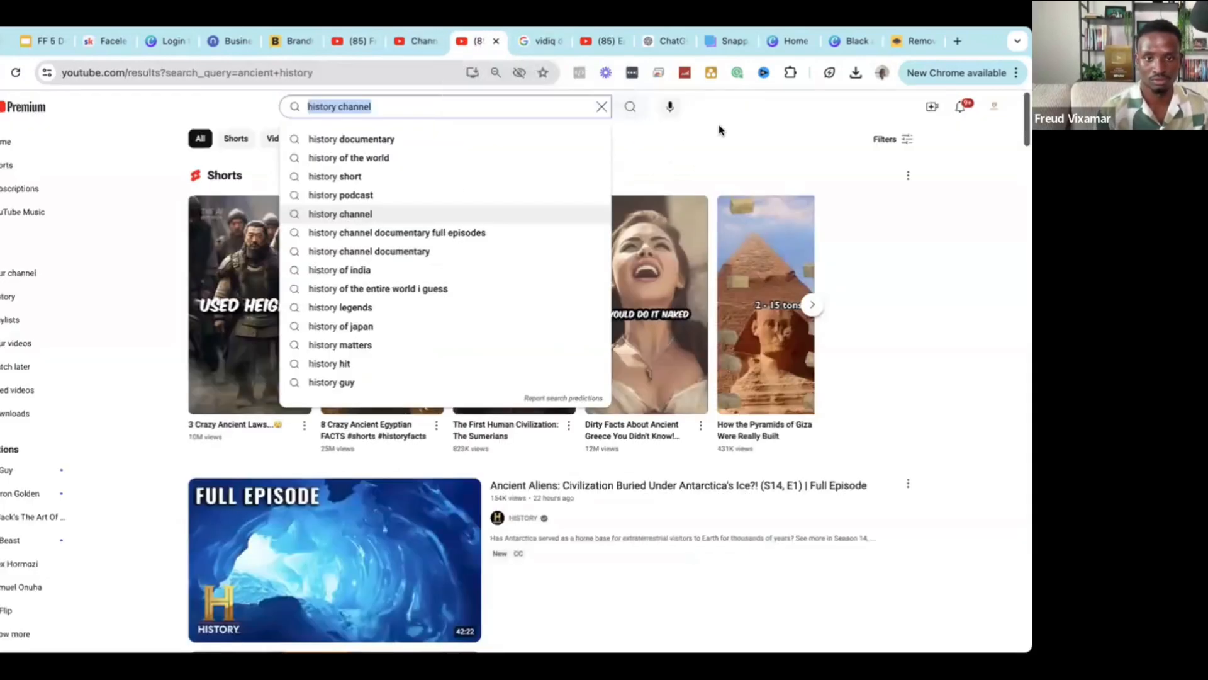
{"action": "type", "text": "history"}
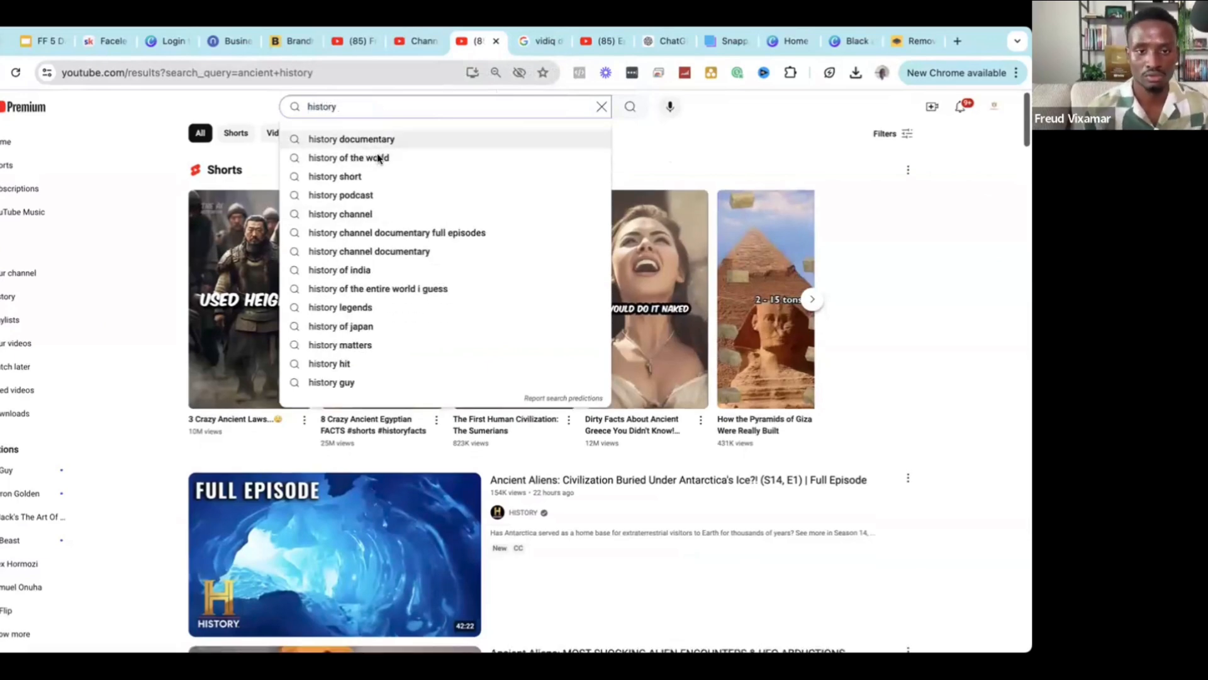
{"action": "scroll", "coordinate": [381, 164], "scroll_direction": "down", "scroll_amount": 1}
{"action": "scroll", "coordinate": [395, 178], "scroll_direction": "up", "scroll_amount": 1}
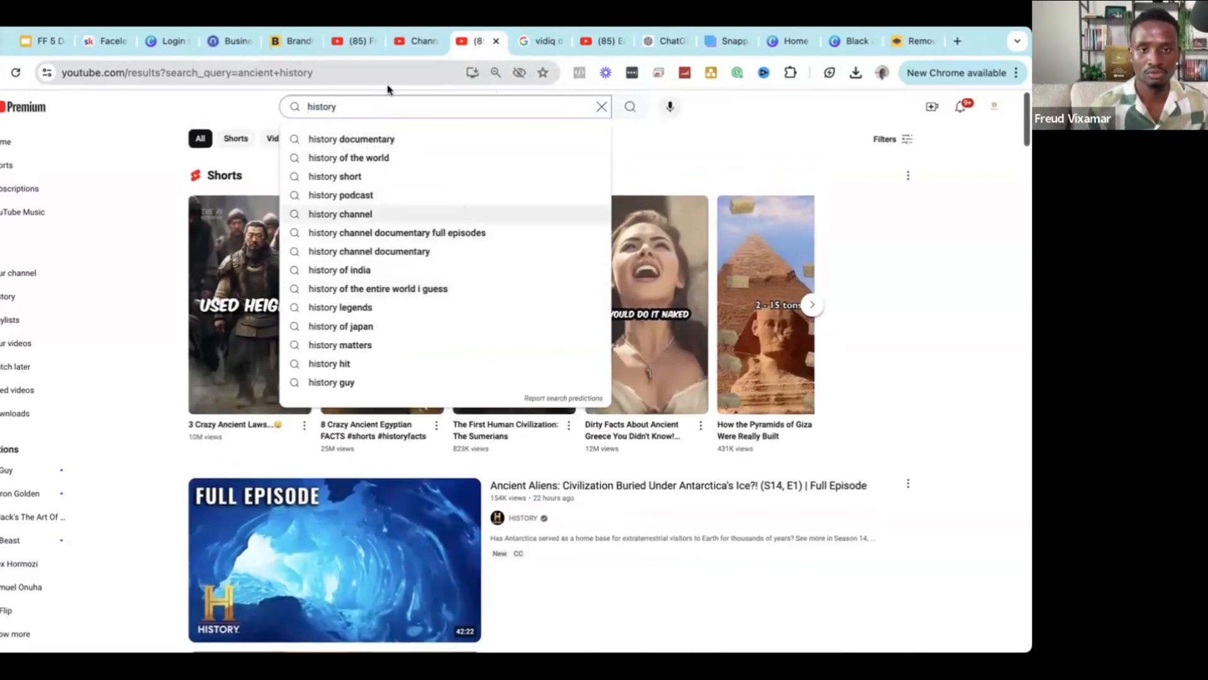
{"action": "left_click", "coordinate": [423, 41]}
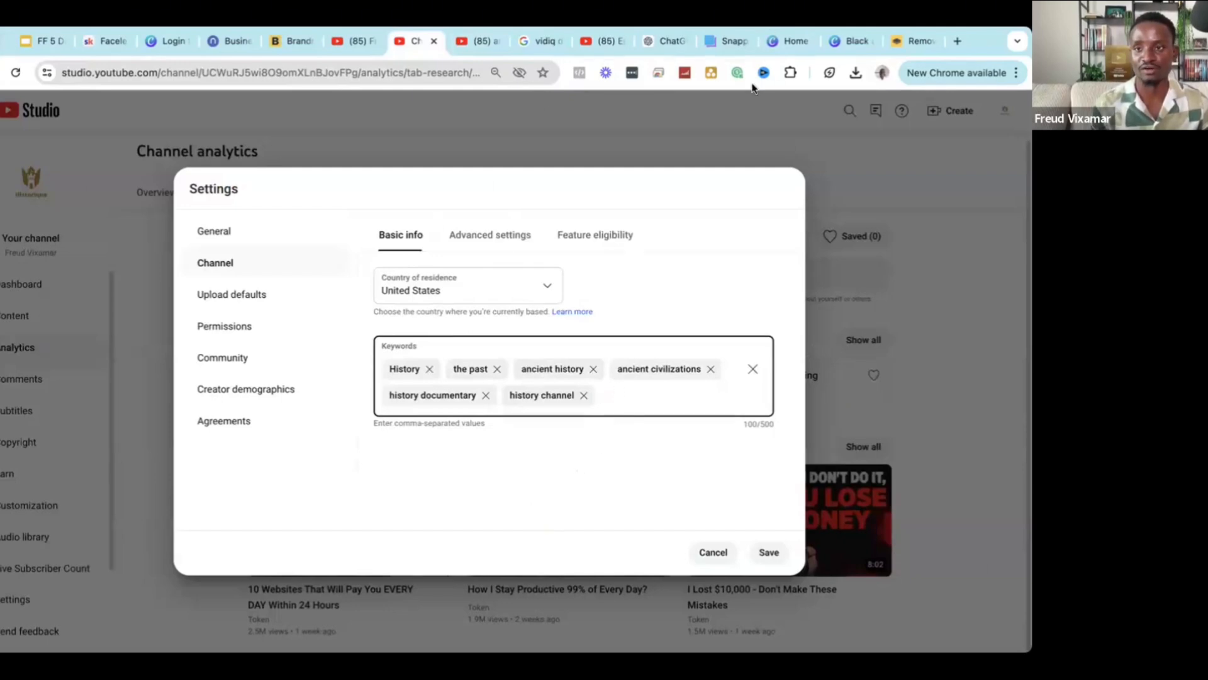
{"action": "left_click", "coordinate": [744, 537]}
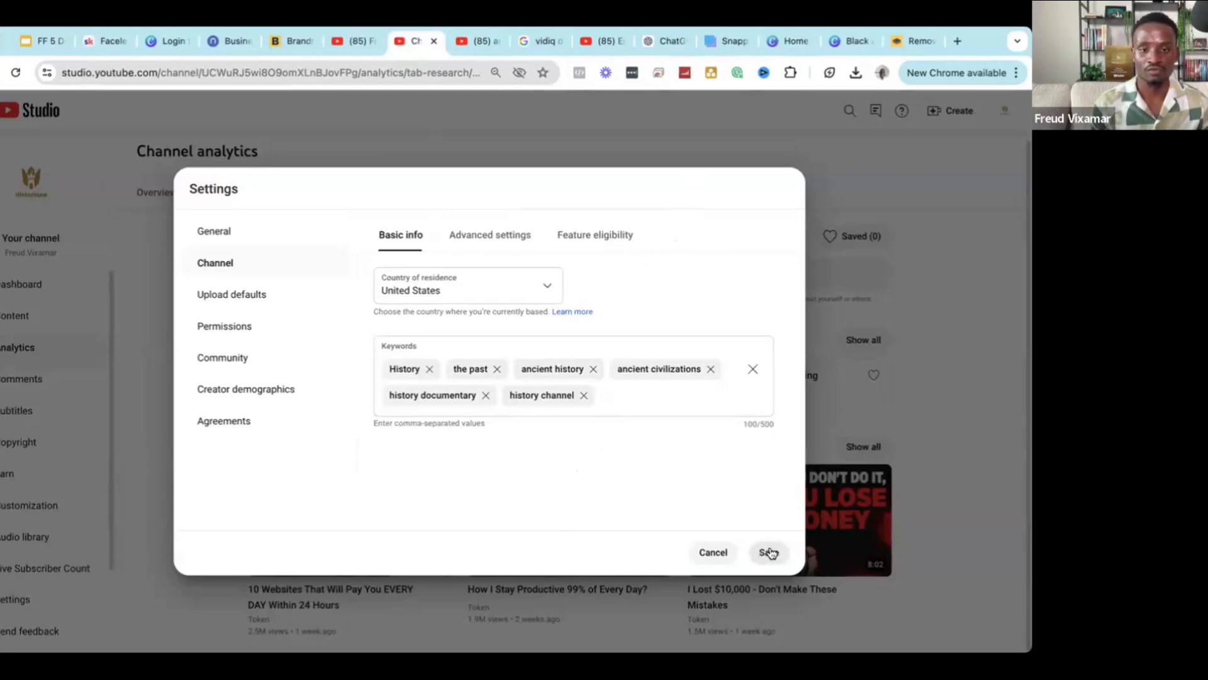
Save the channel keywords and go to the channel's Advanced settings.
{"action": "left_click", "coordinate": [769, 552]}
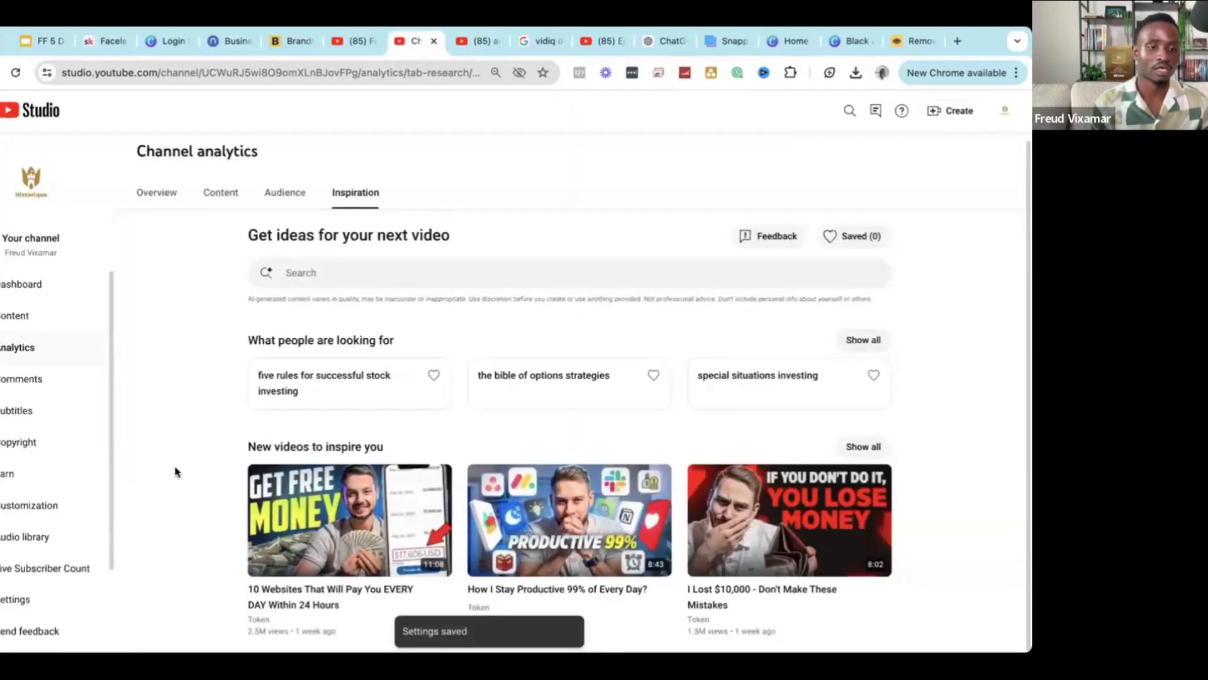
{"action": "left_click", "coordinate": [9, 606]}
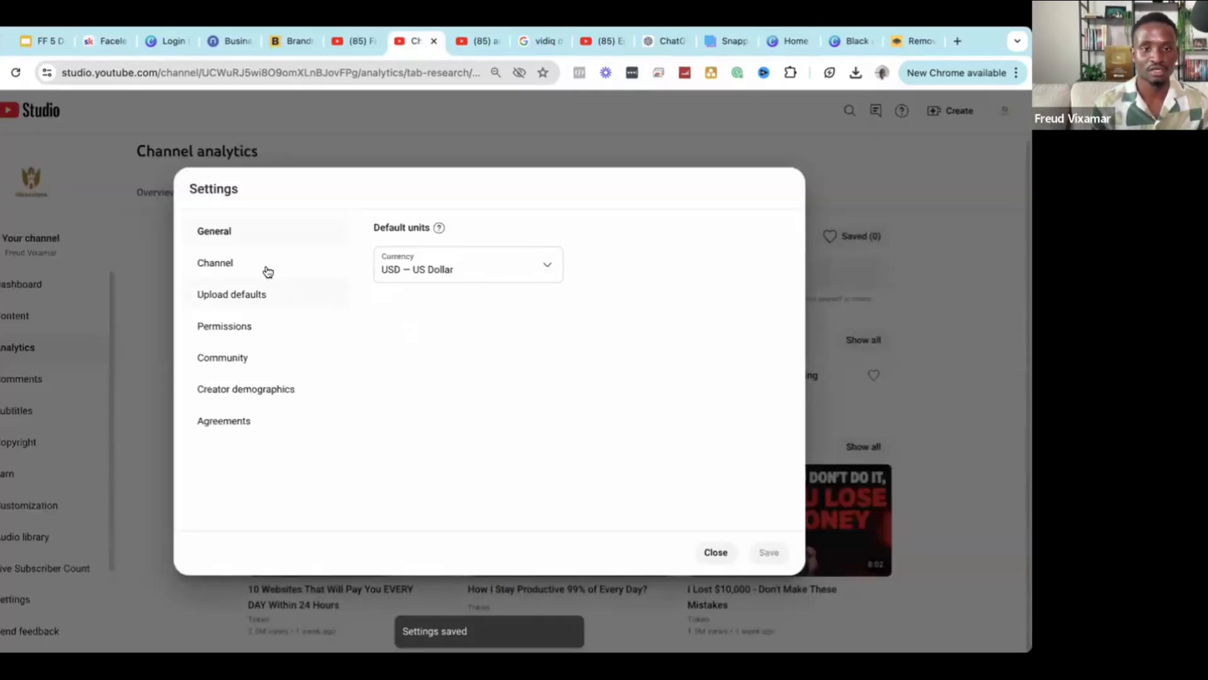
{"action": "left_click", "coordinate": [259, 270]}
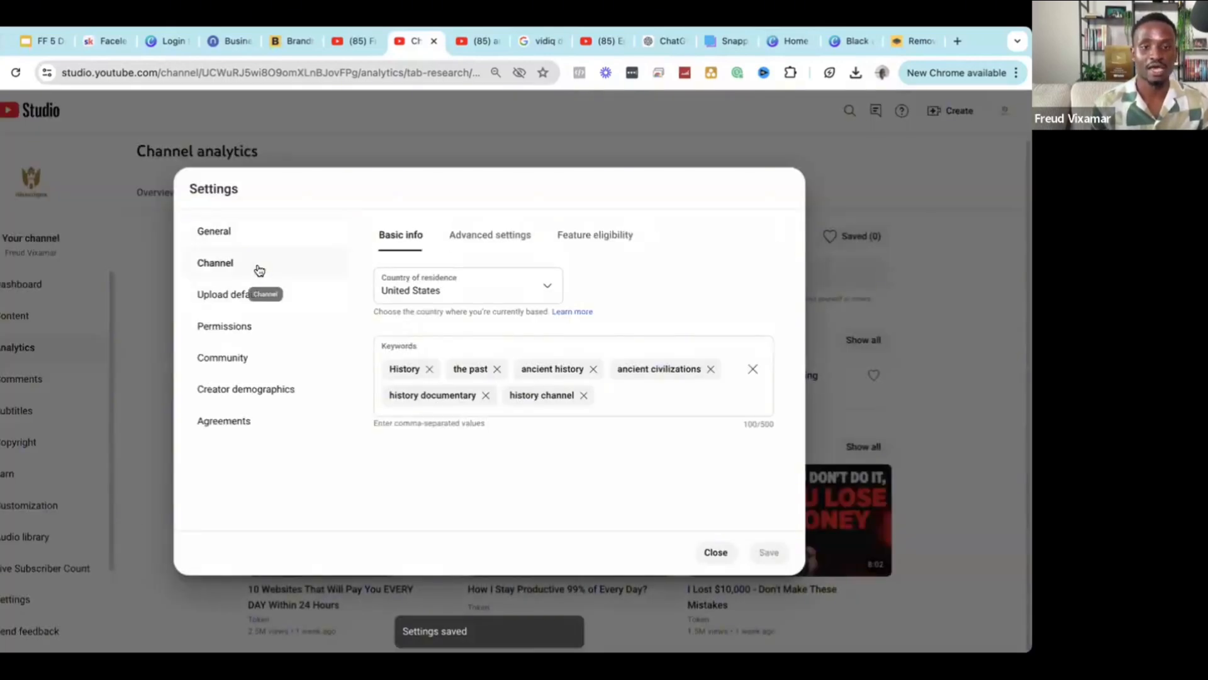
{"action": "left_click", "coordinate": [486, 238]}
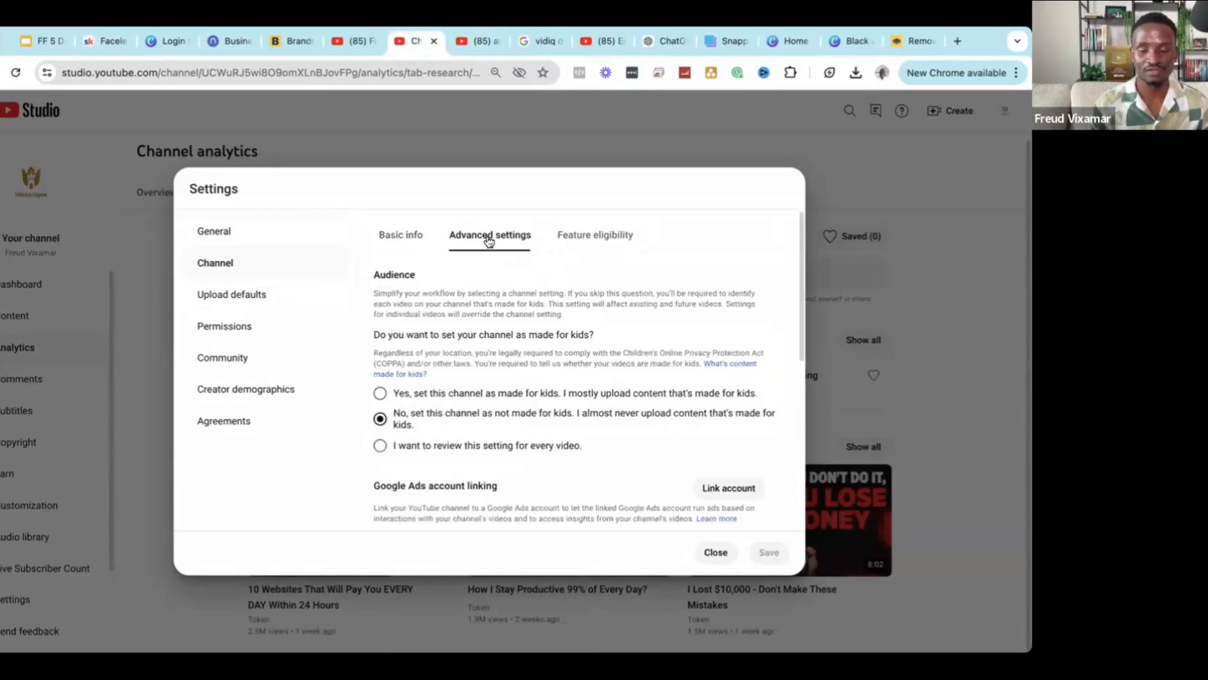
{"action": "scroll", "coordinate": [495, 294], "scroll_direction": "down", "scroll_amount": 3}
{"action": "scroll", "coordinate": [494, 293], "scroll_direction": "up", "scroll_amount": 1}
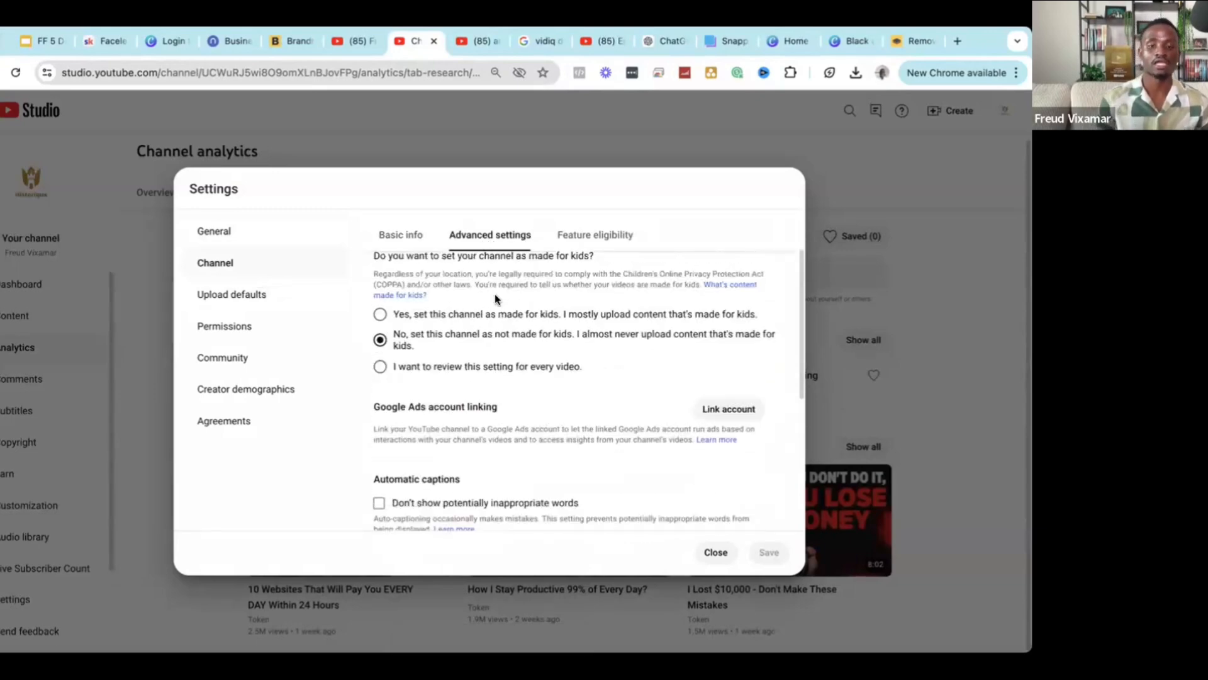
{"action": "scroll", "coordinate": [494, 294], "scroll_direction": "up", "scroll_amount": 1}
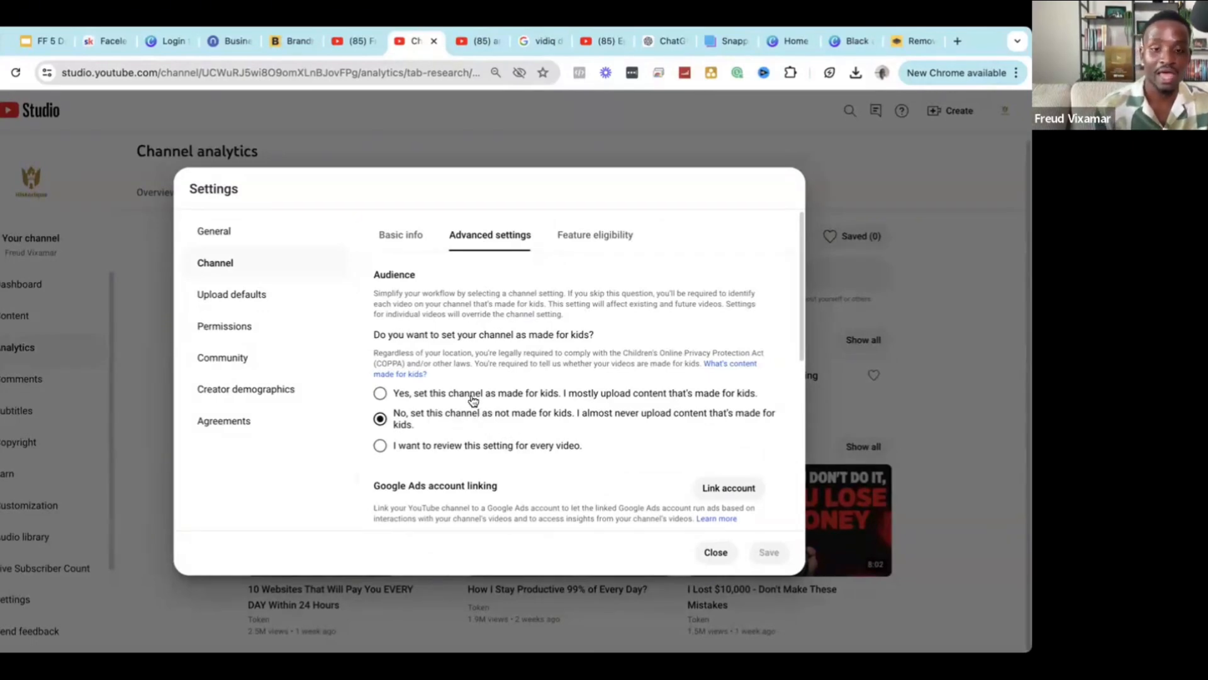
Set the channel audience to not made for kids and view Feature eligibility.
{"action": "left_click", "coordinate": [448, 395]}
{"action": "scroll", "coordinate": [504, 399], "scroll_direction": "down", "scroll_amount": 3}
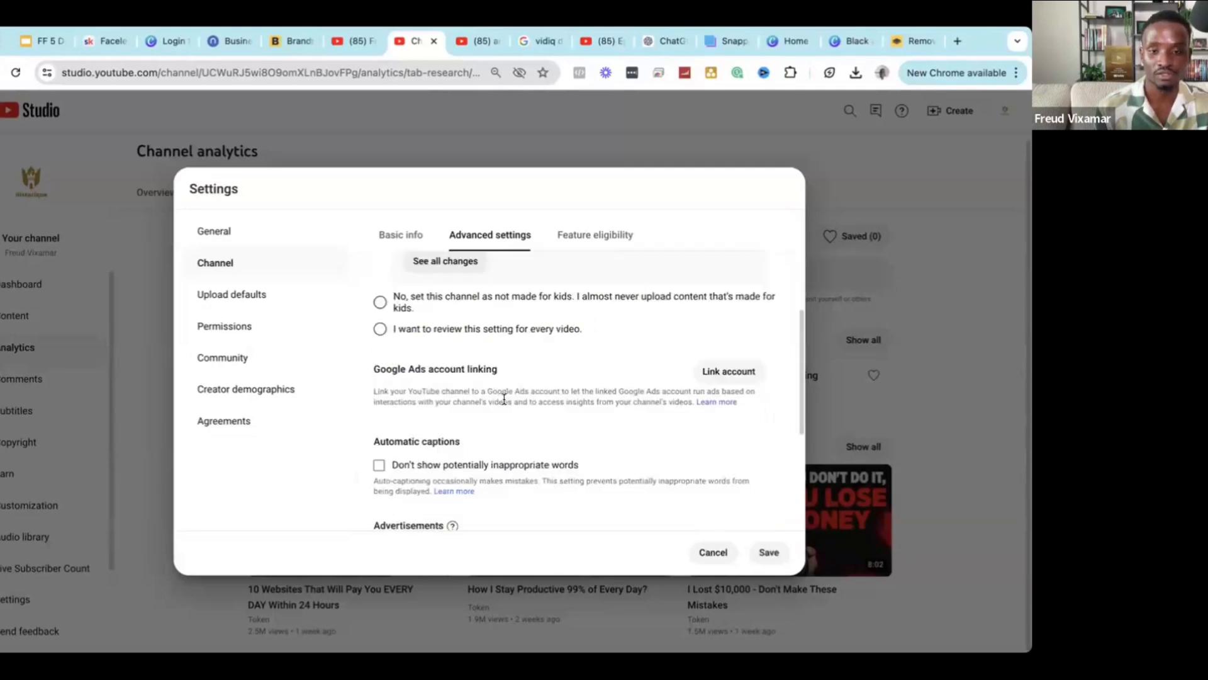
{"action": "left_click", "coordinate": [440, 309]}
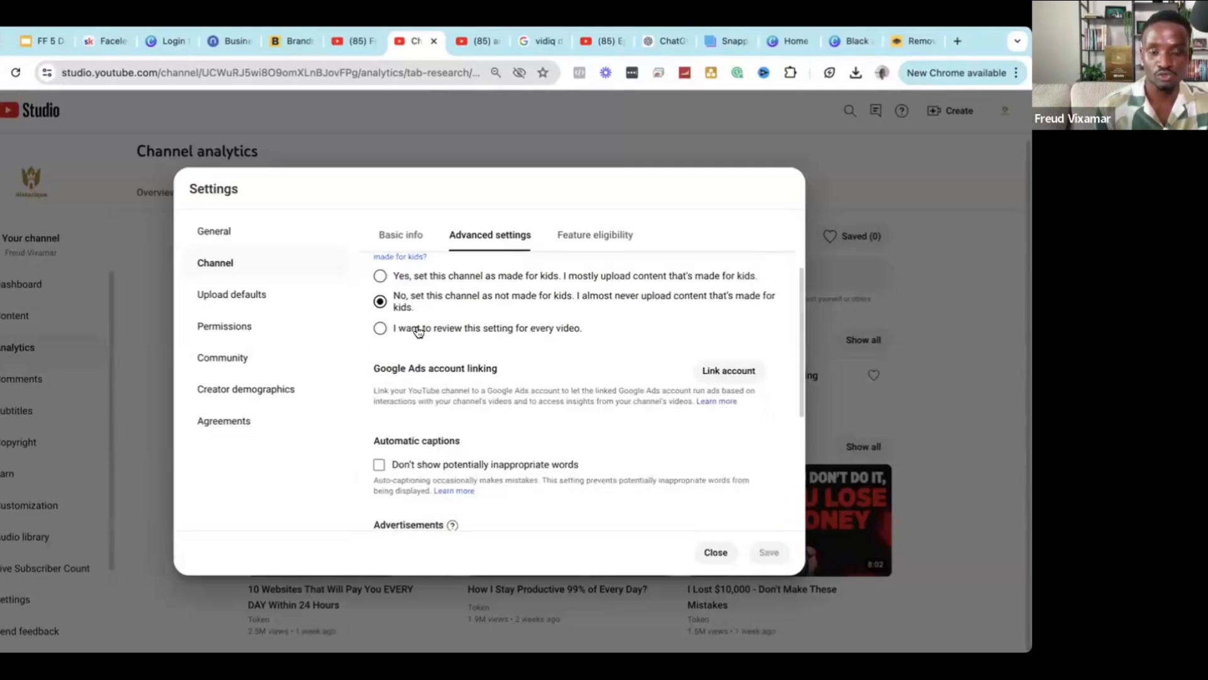
{"action": "scroll", "coordinate": [440, 348], "scroll_direction": "up", "scroll_amount": 2}
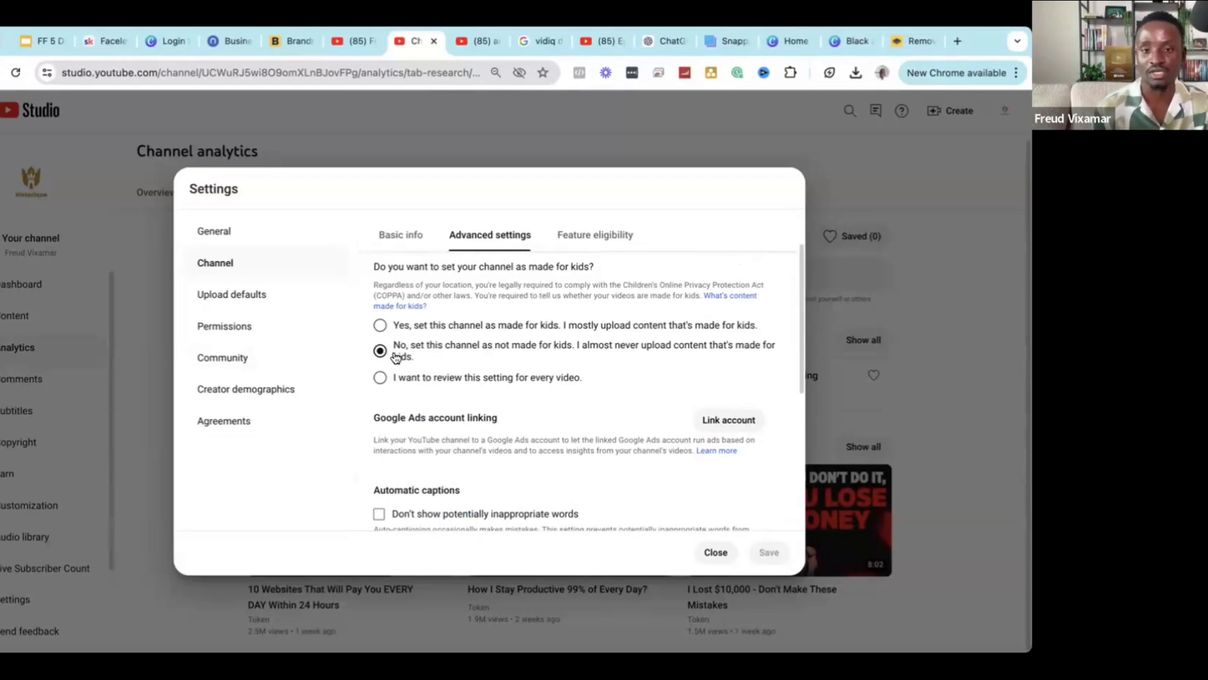
{"action": "scroll", "coordinate": [396, 361], "scroll_direction": "up", "scroll_amount": 1}
{"action": "scroll", "coordinate": [397, 361], "scroll_direction": "down", "scroll_amount": 5}
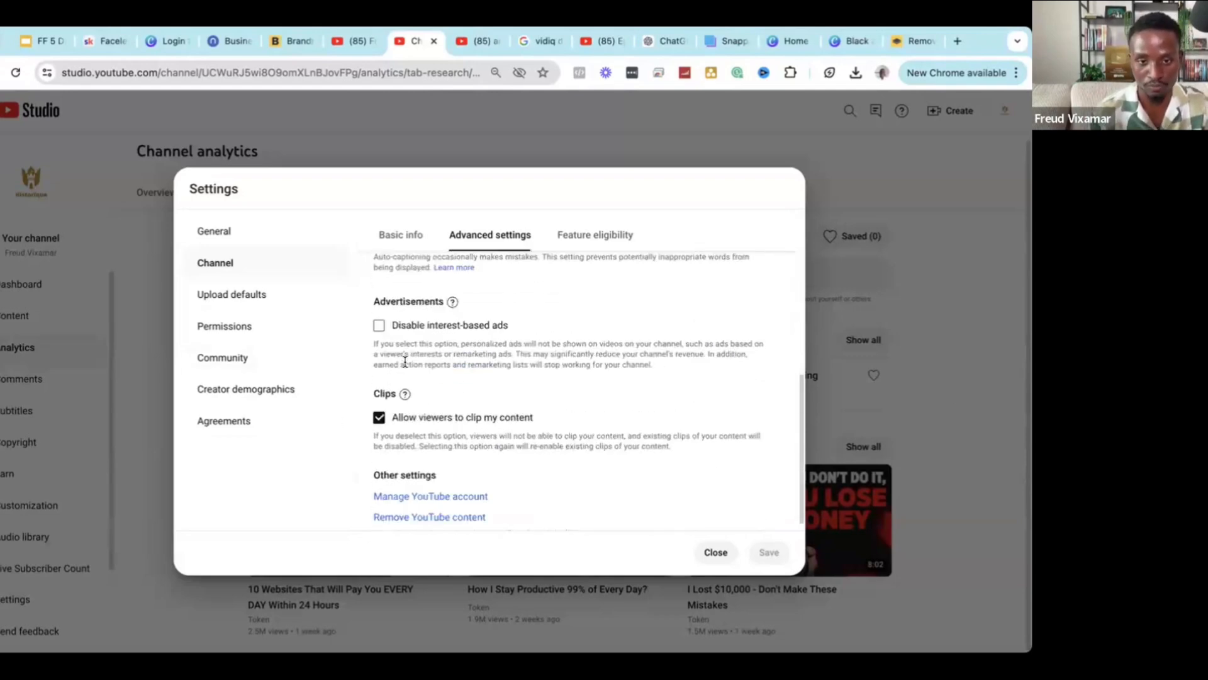
{"action": "scroll", "coordinate": [585, 245], "scroll_direction": "up", "scroll_amount": 5}
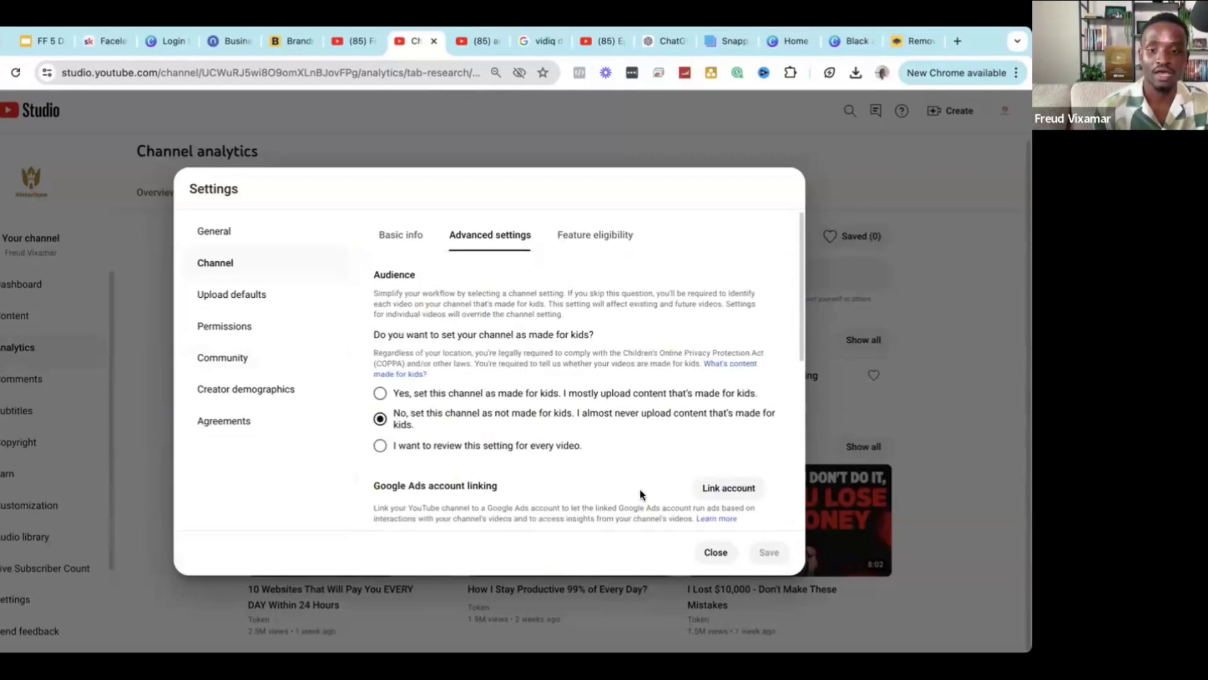
{"action": "left_click", "coordinate": [588, 245]}
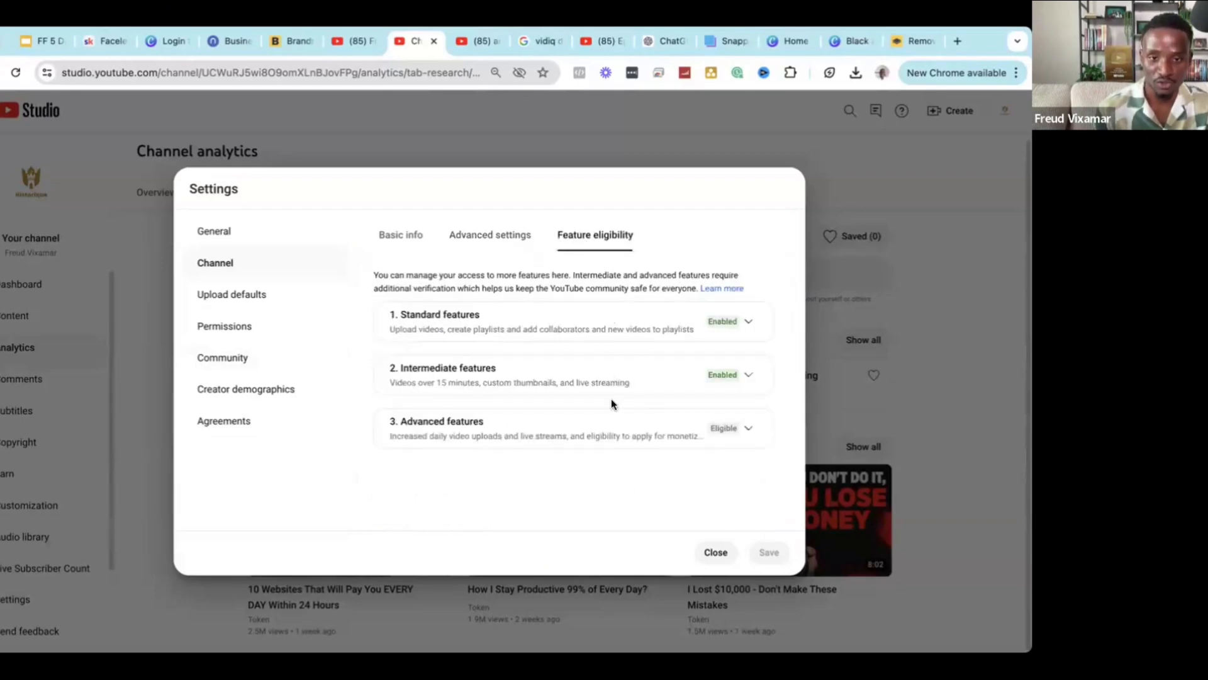
Expand Intermediate features and review its perks, 15-minute limit, custom thumbnails and phone verification.
{"action": "left_click", "coordinate": [731, 374]}
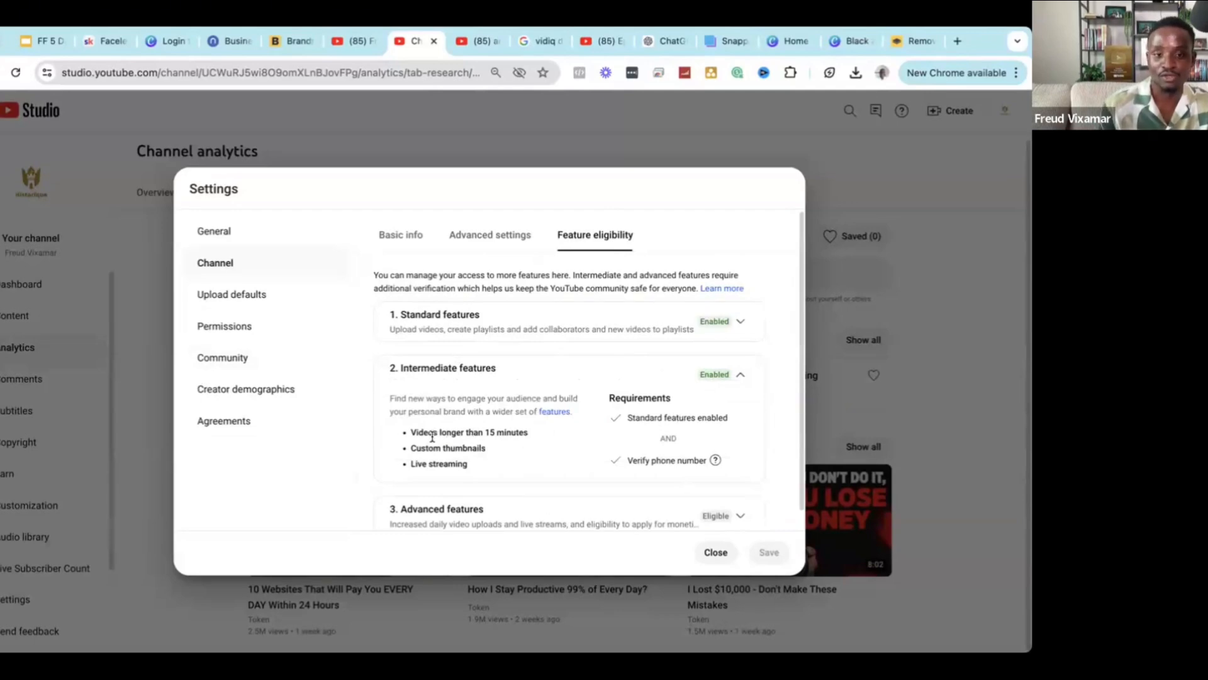
{"action": "left_click_drag", "start_coordinate": [408, 432], "coordinate": [490, 467]}
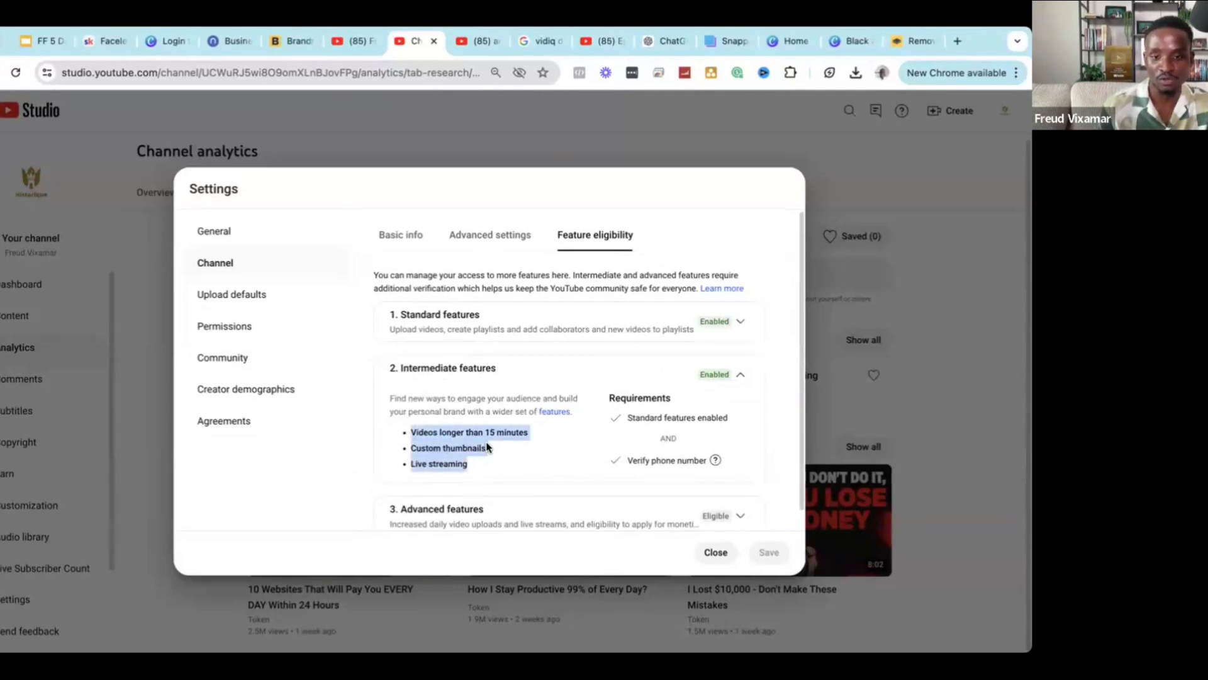
{"action": "left_click", "coordinate": [488, 435]}
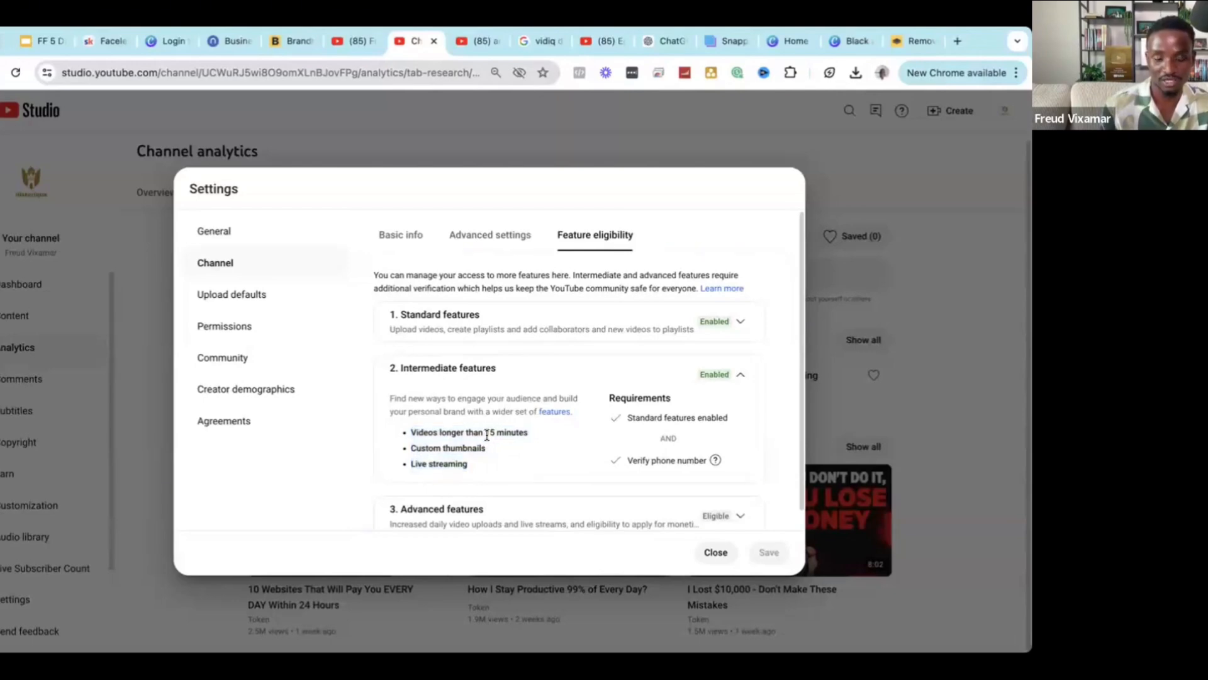
{"action": "double_click", "coordinate": [489, 433]}
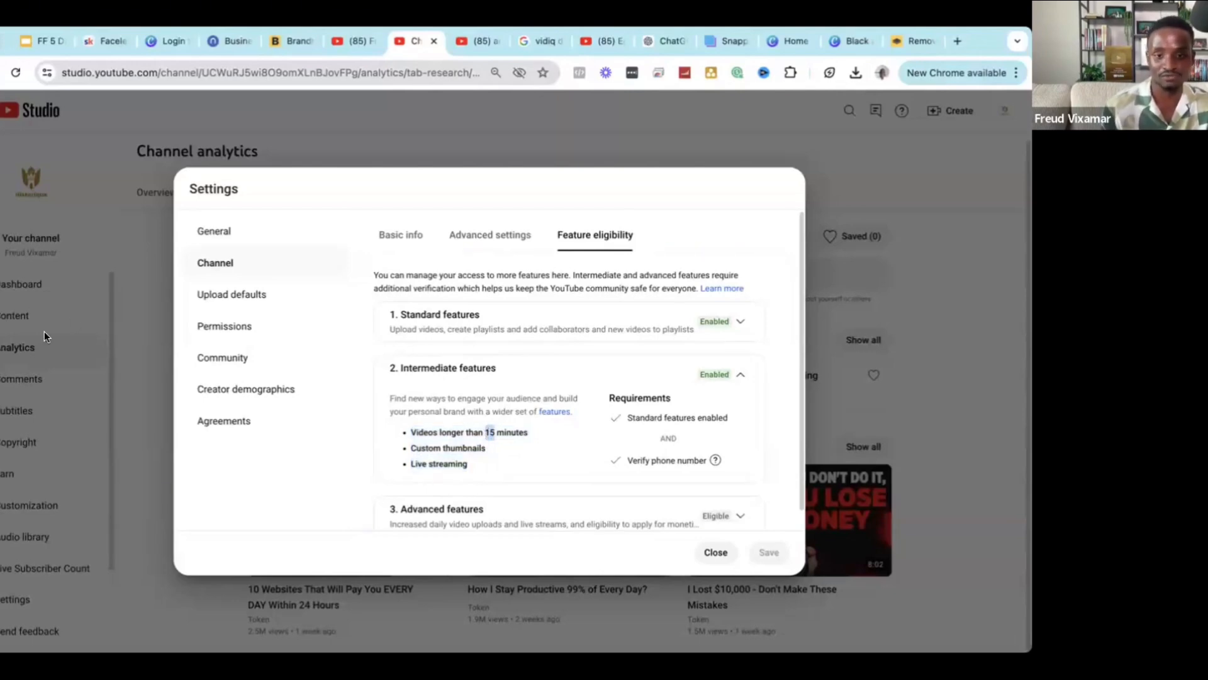
{"action": "left_click", "coordinate": [467, 460]}
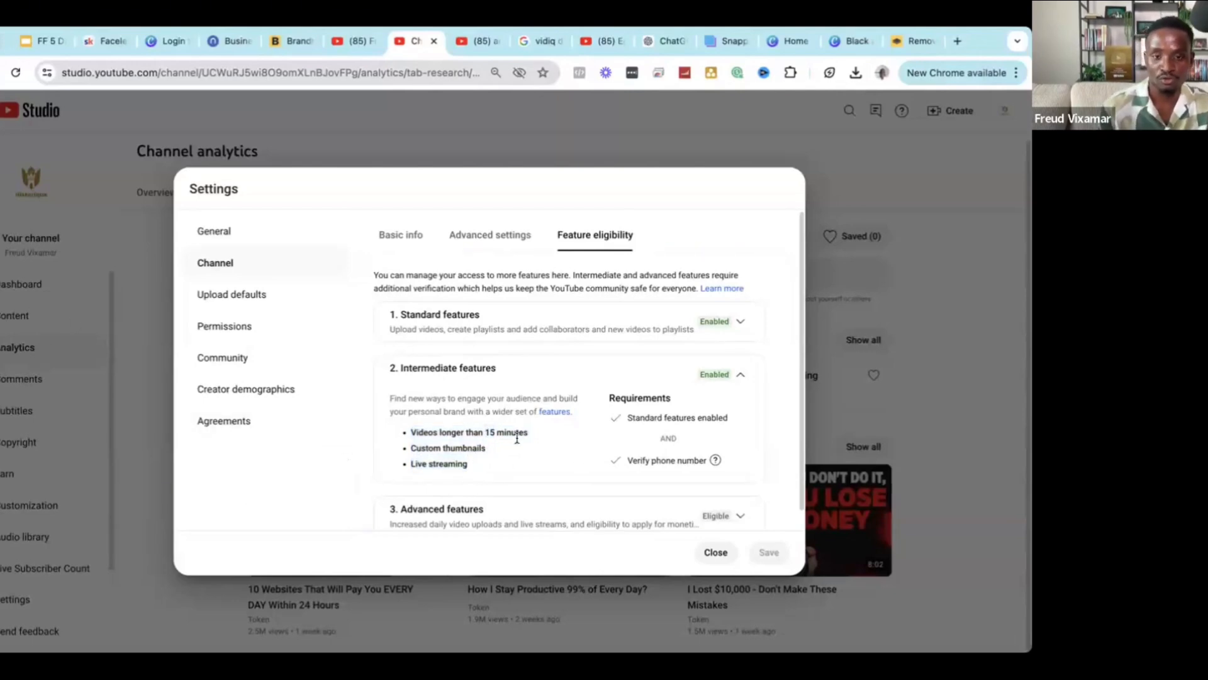
{"action": "triple_click", "coordinate": [481, 446]}
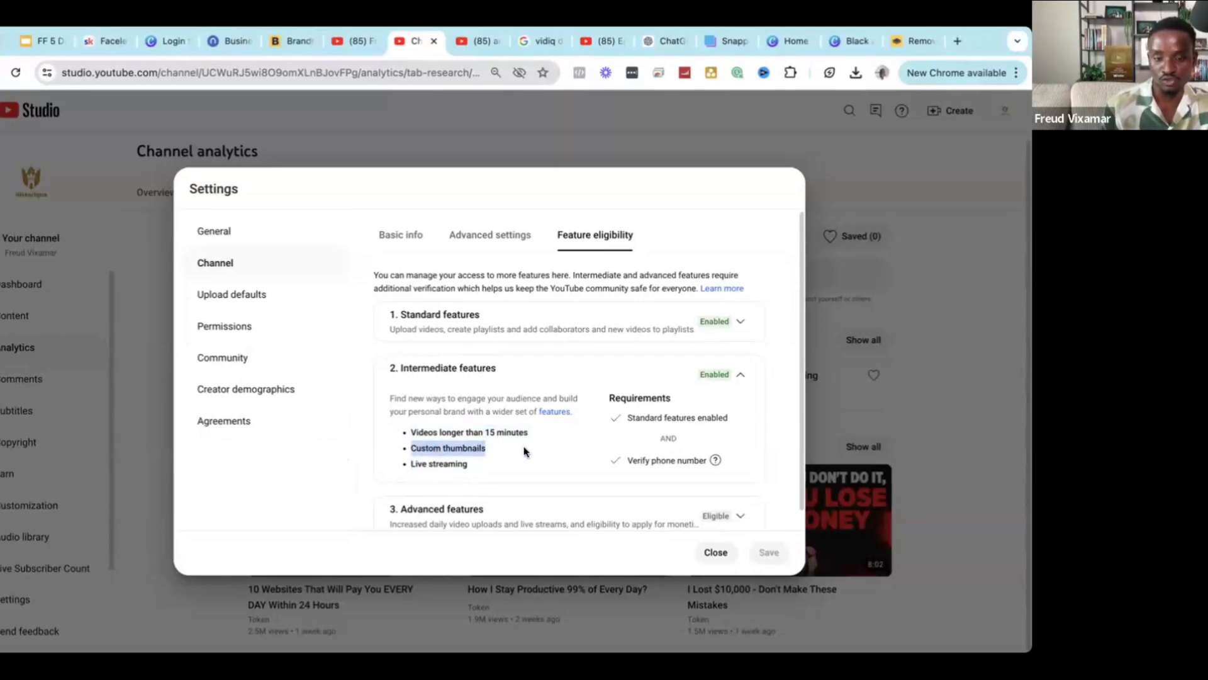
{"action": "left_click", "coordinate": [491, 433]}
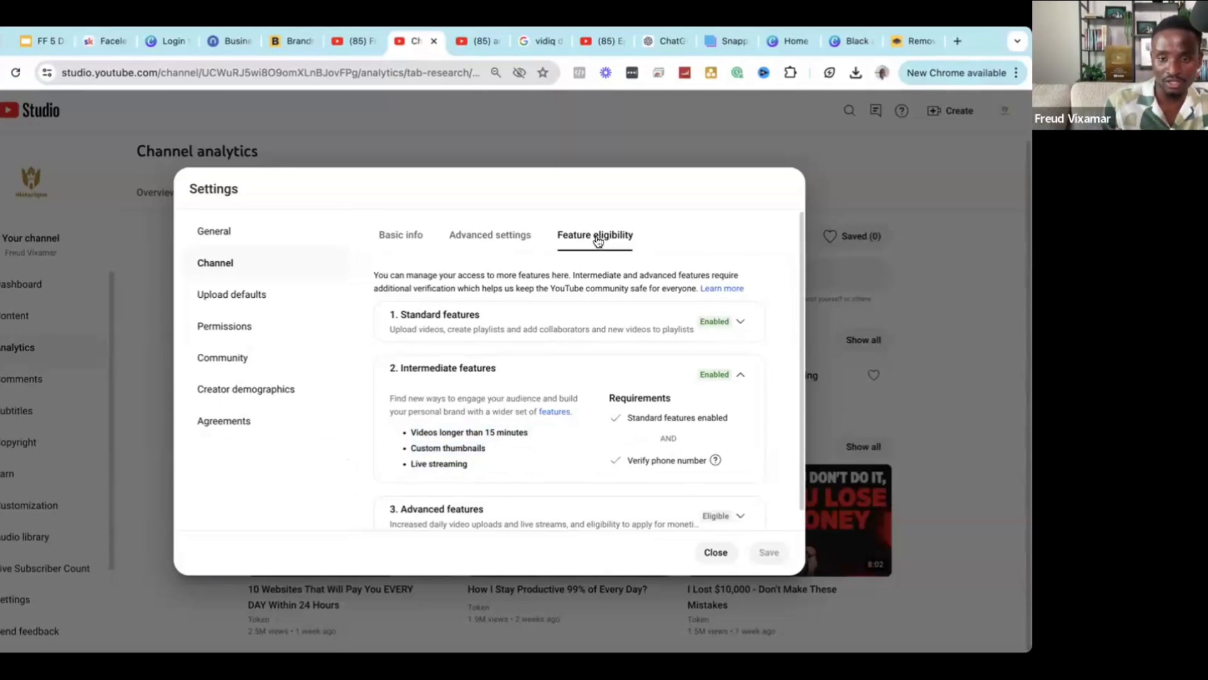
{"action": "triple_click", "coordinate": [645, 461]}
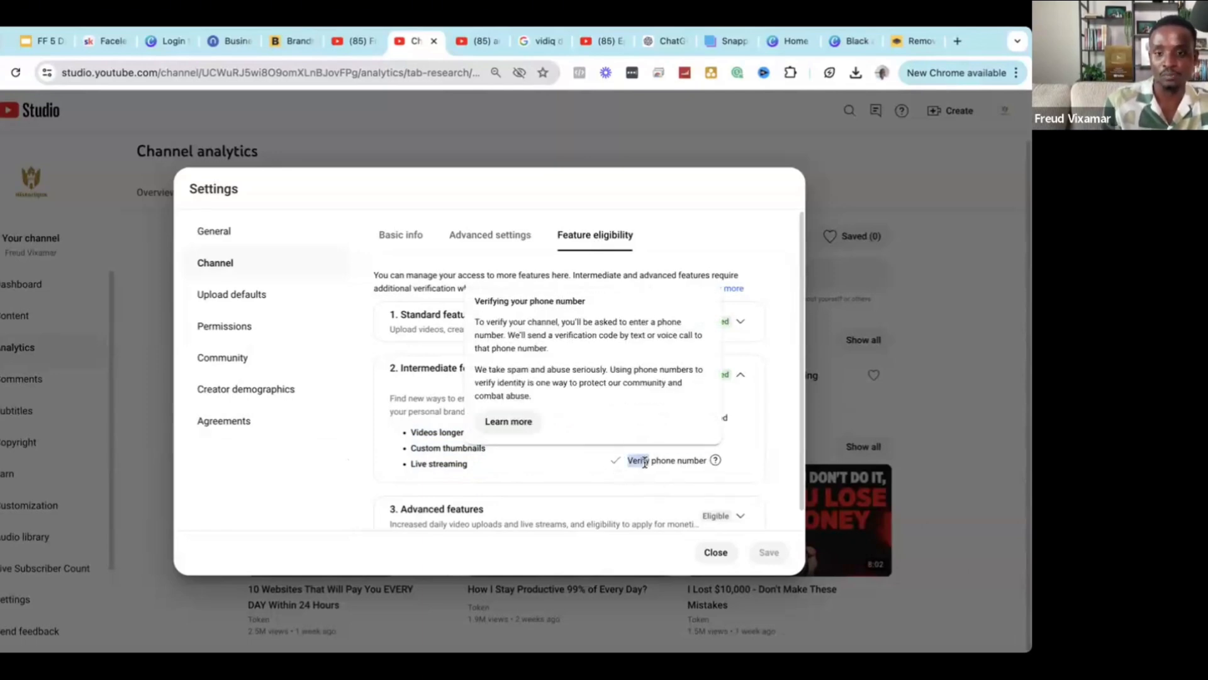
{"action": "left_click", "coordinate": [667, 474]}
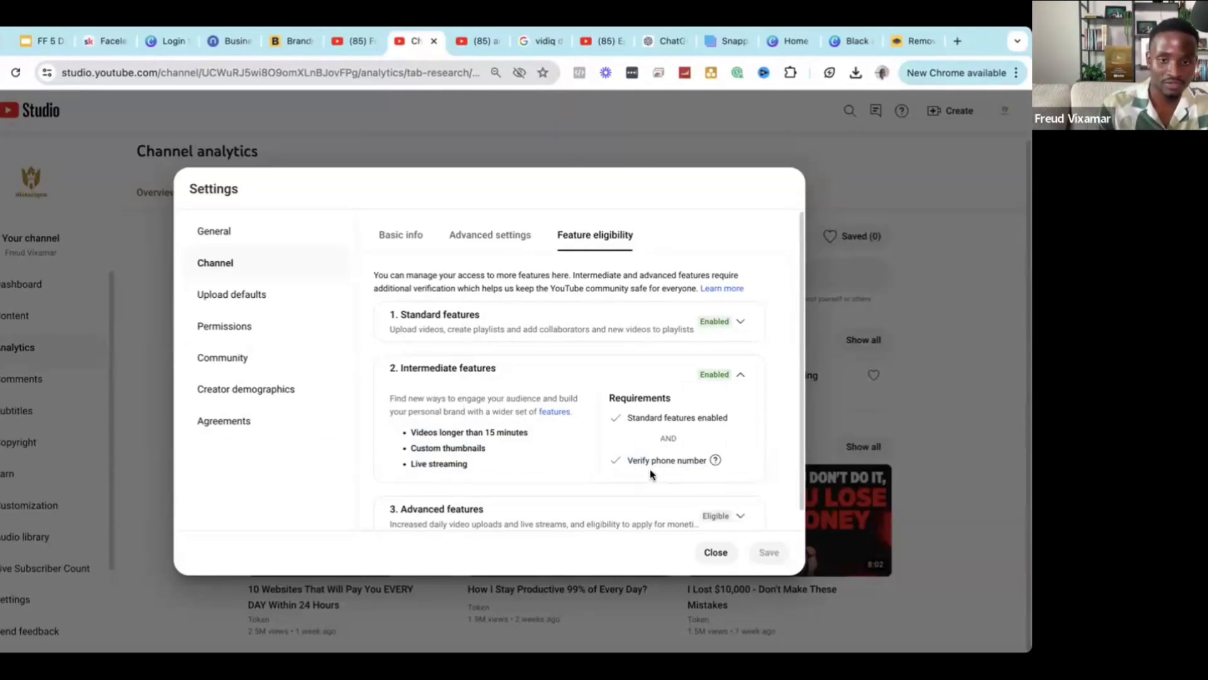
{"action": "scroll", "coordinate": [668, 476], "scroll_direction": "down", "scroll_amount": 1}
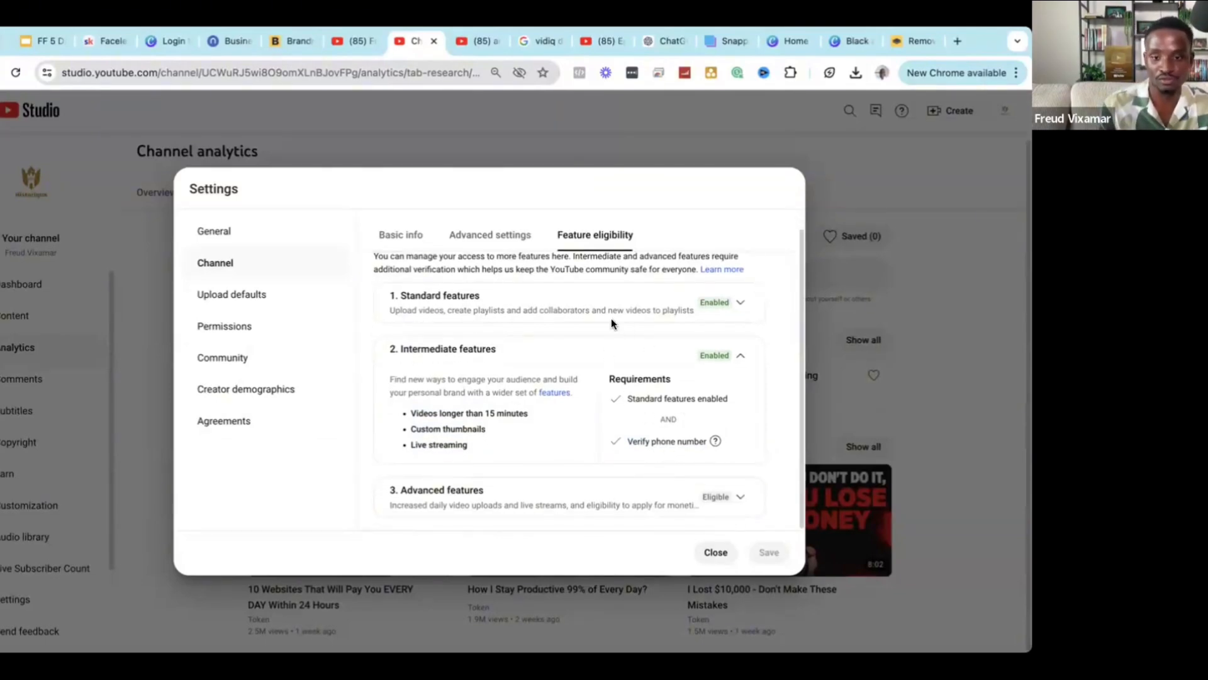
{"action": "scroll", "coordinate": [616, 357], "scroll_direction": "up", "scroll_amount": 1}
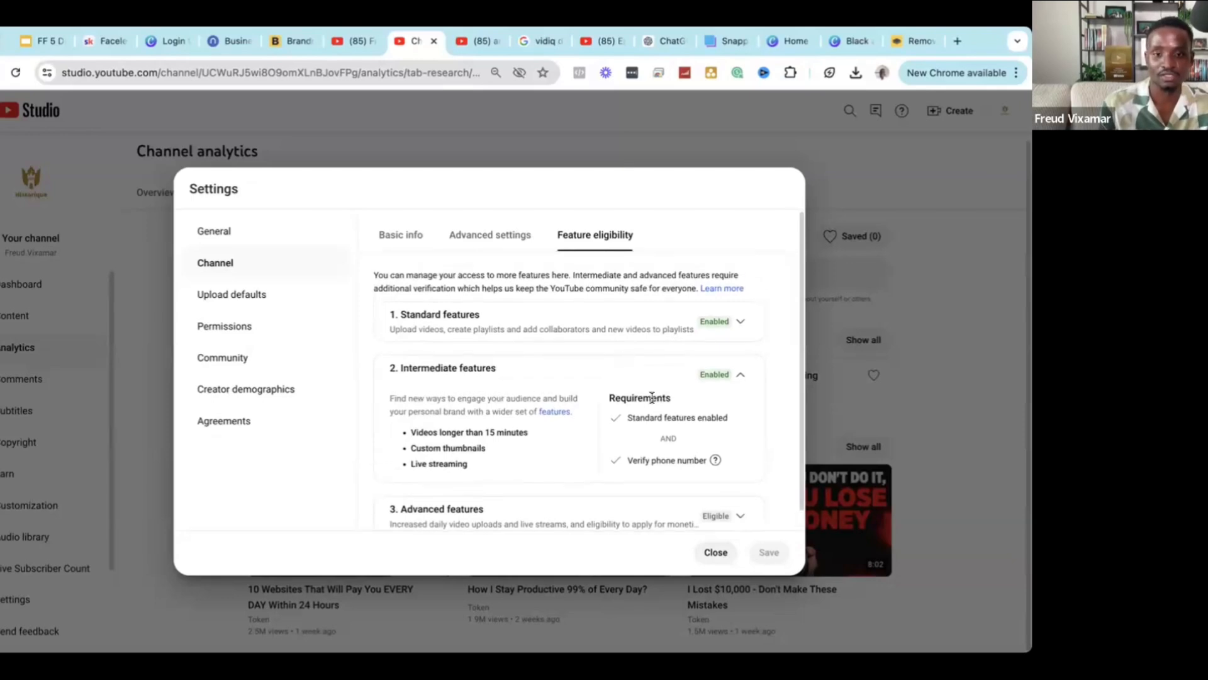
{"action": "scroll", "coordinate": [693, 471], "scroll_direction": "down", "scroll_amount": 1}
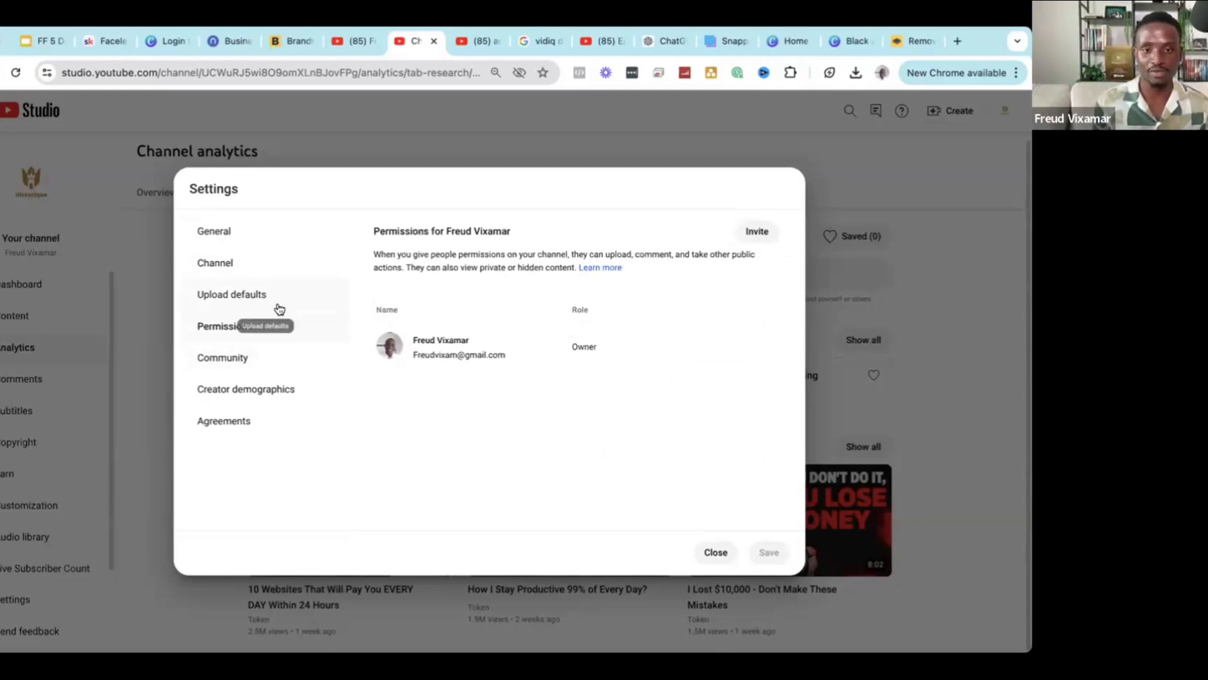
Check the channel's saved keywords under Channel > Basic info.
{"action": "left_click", "coordinate": [249, 262]}
{"action": "left_click", "coordinate": [486, 245]}
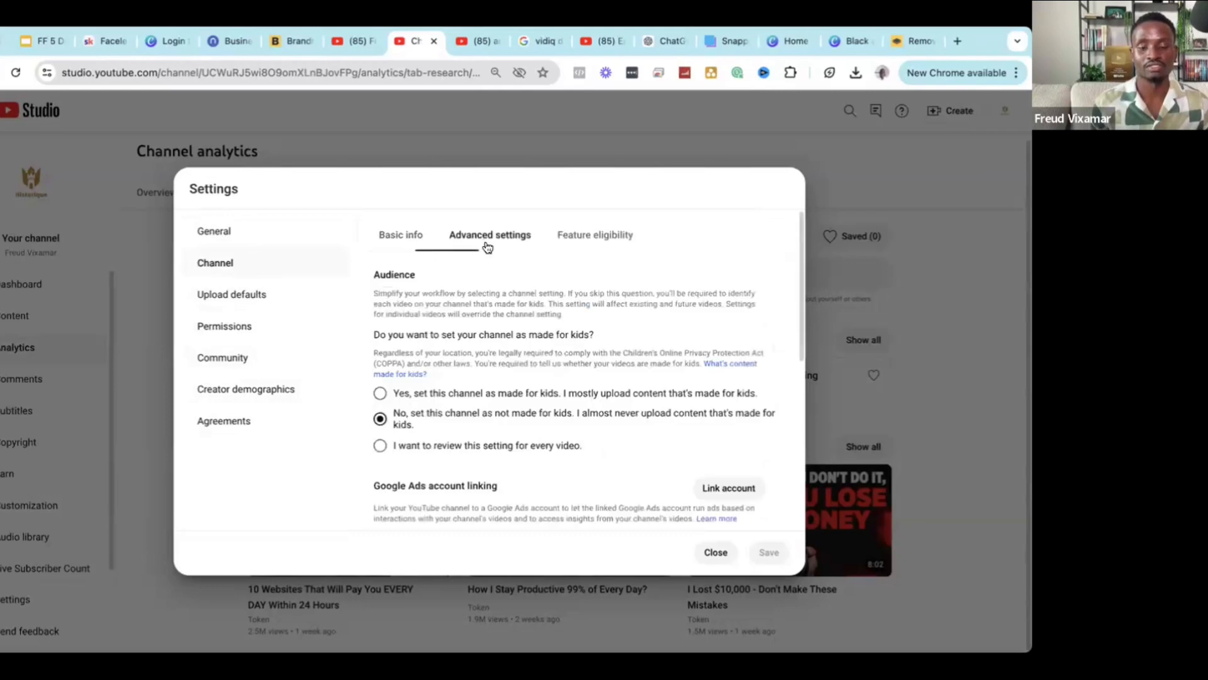
{"action": "left_click", "coordinate": [406, 237]}
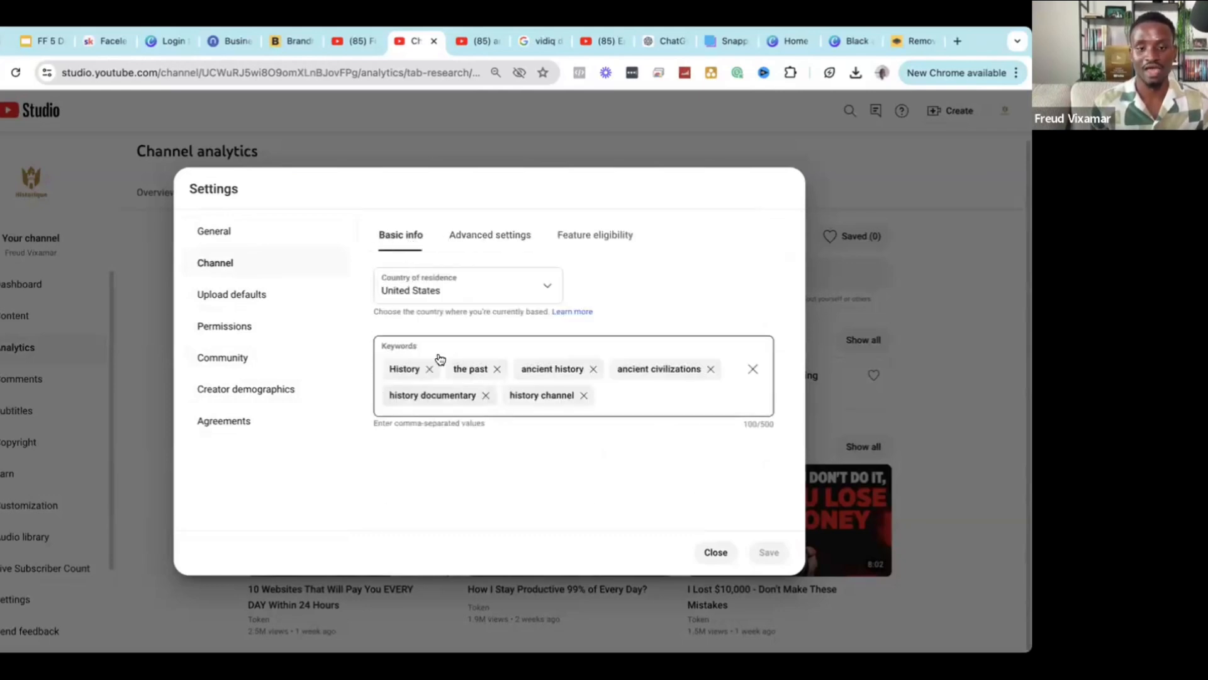
Clear the old Journey Beyond description and subscribe link from upload defaults, then cancel without saving.
{"action": "left_click", "coordinate": [265, 294]}
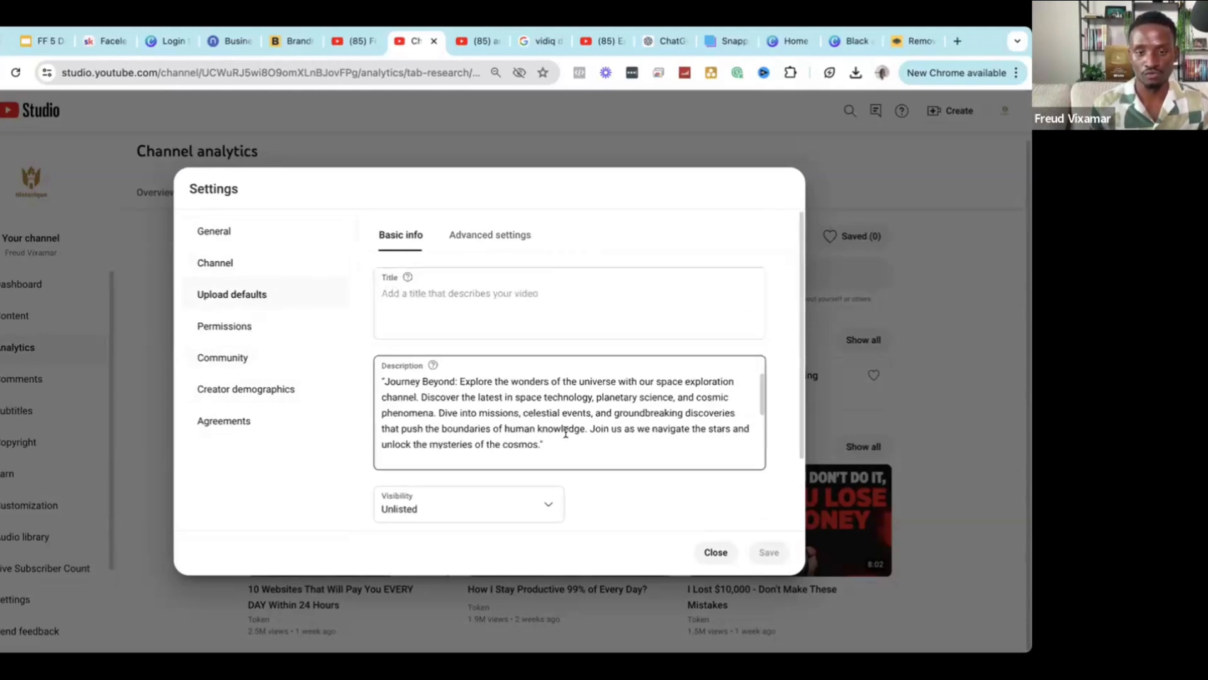
{"action": "left_click_drag", "start_coordinate": [561, 445], "coordinate": [202, 323]}
{"action": "key", "text": "BackSpace"}
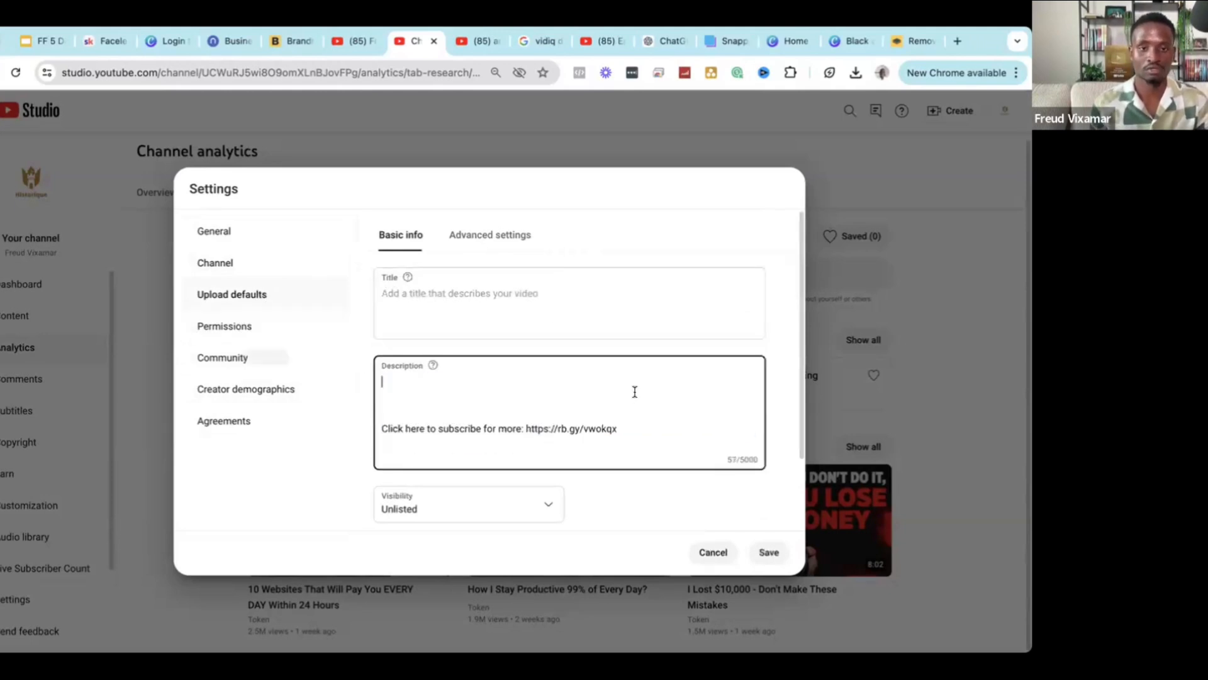
{"action": "scroll", "coordinate": [510, 413], "scroll_direction": "down", "scroll_amount": 2}
{"action": "left_click_drag", "start_coordinate": [623, 340], "coordinate": [367, 277]}
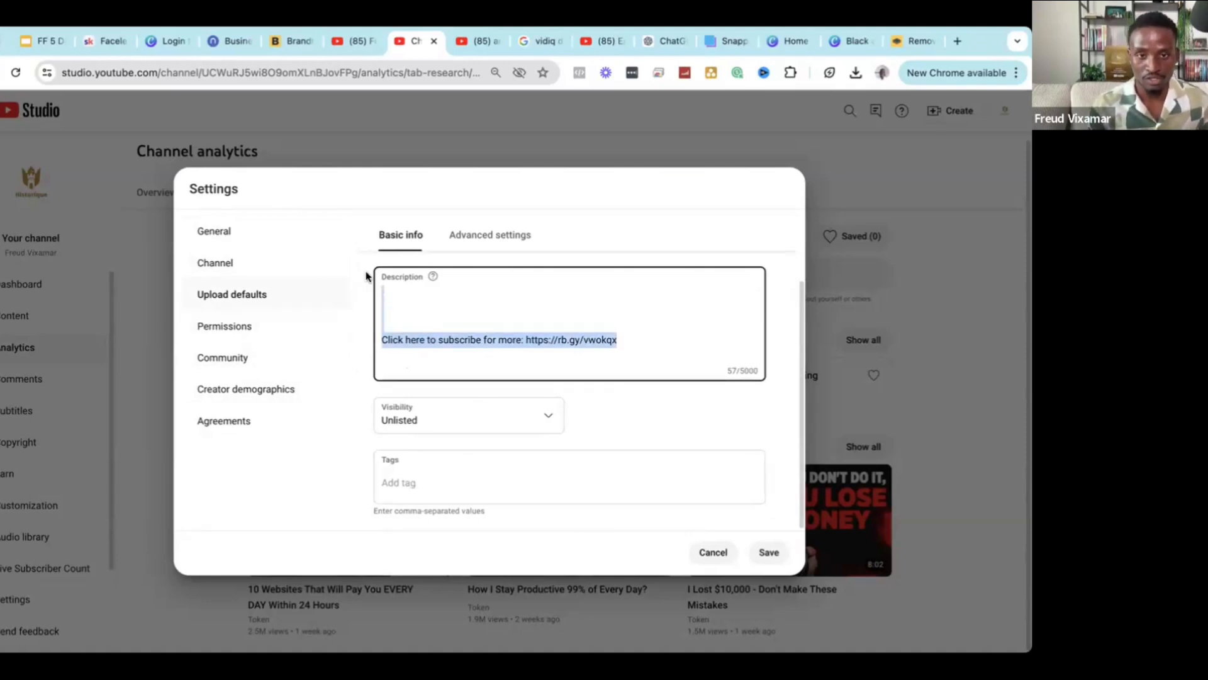
{"action": "key", "text": "BackSpace"}
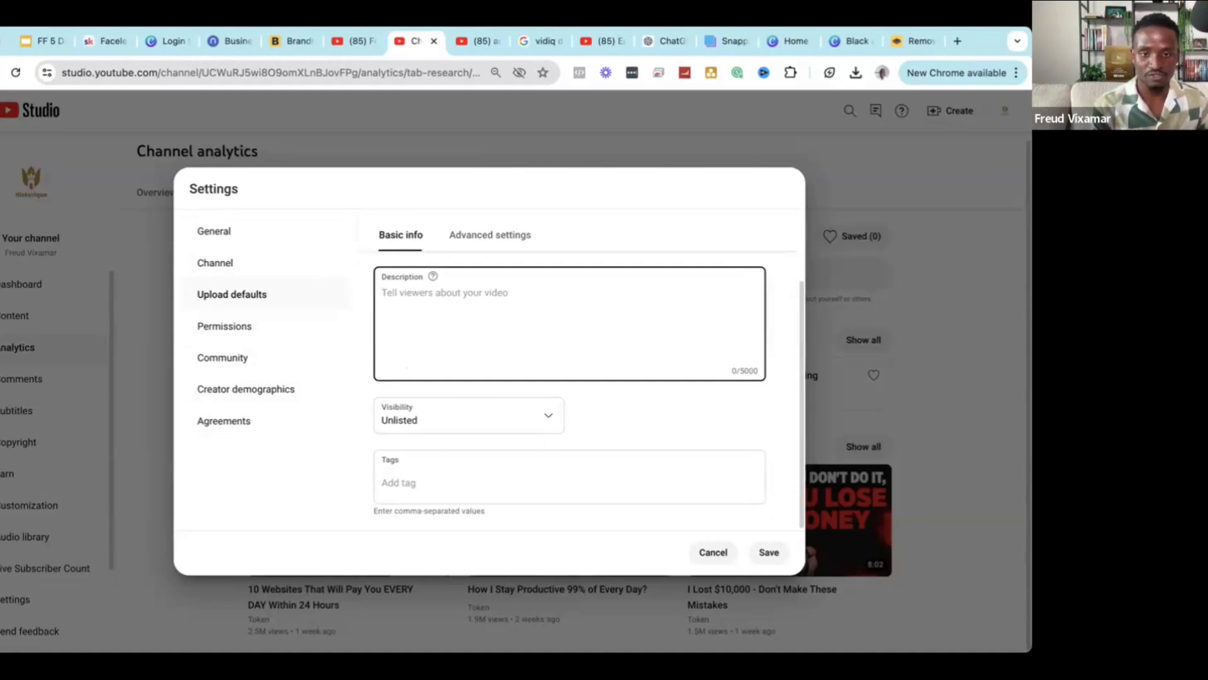
{"action": "scroll", "coordinate": [452, 358], "scroll_direction": "up", "scroll_amount": 2}
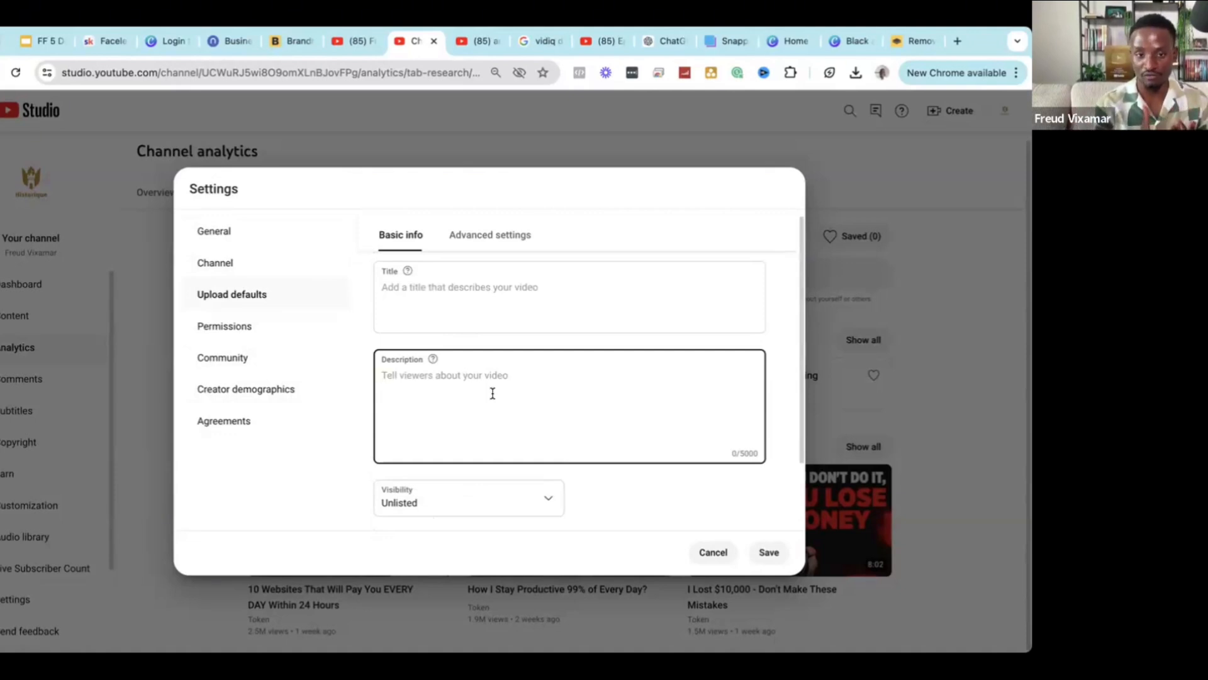
{"action": "scroll", "coordinate": [494, 390], "scroll_direction": "down", "scroll_amount": 2}
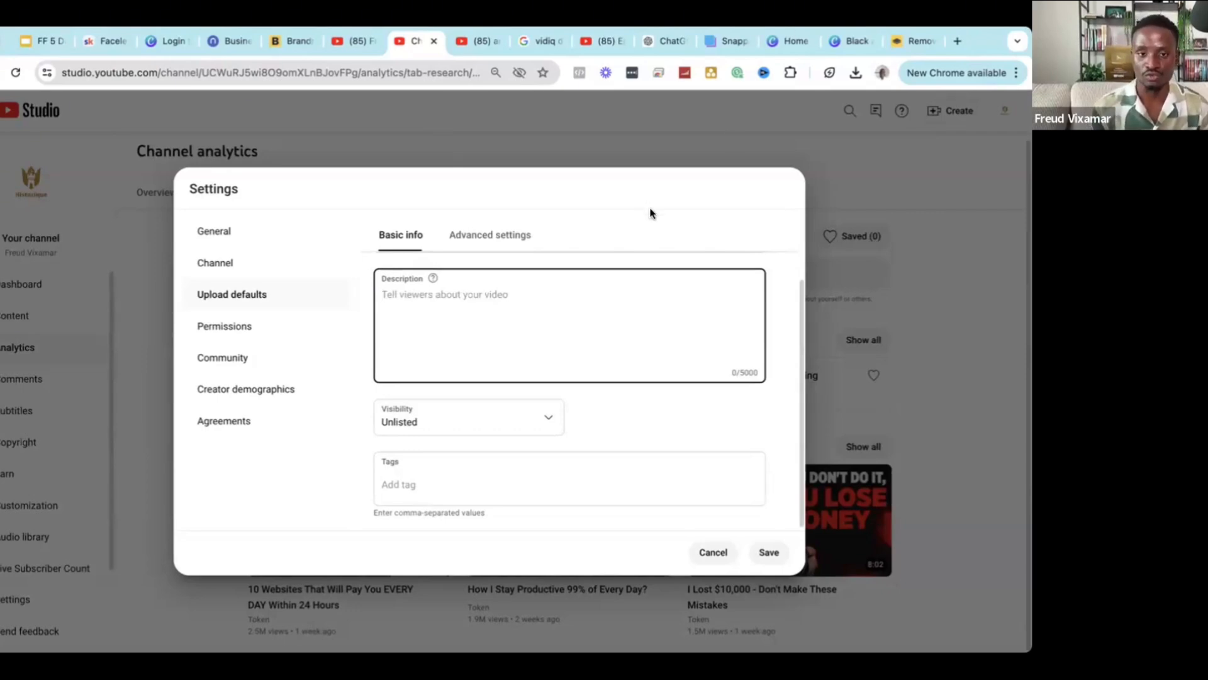
{"action": "left_click", "coordinate": [649, 225]}
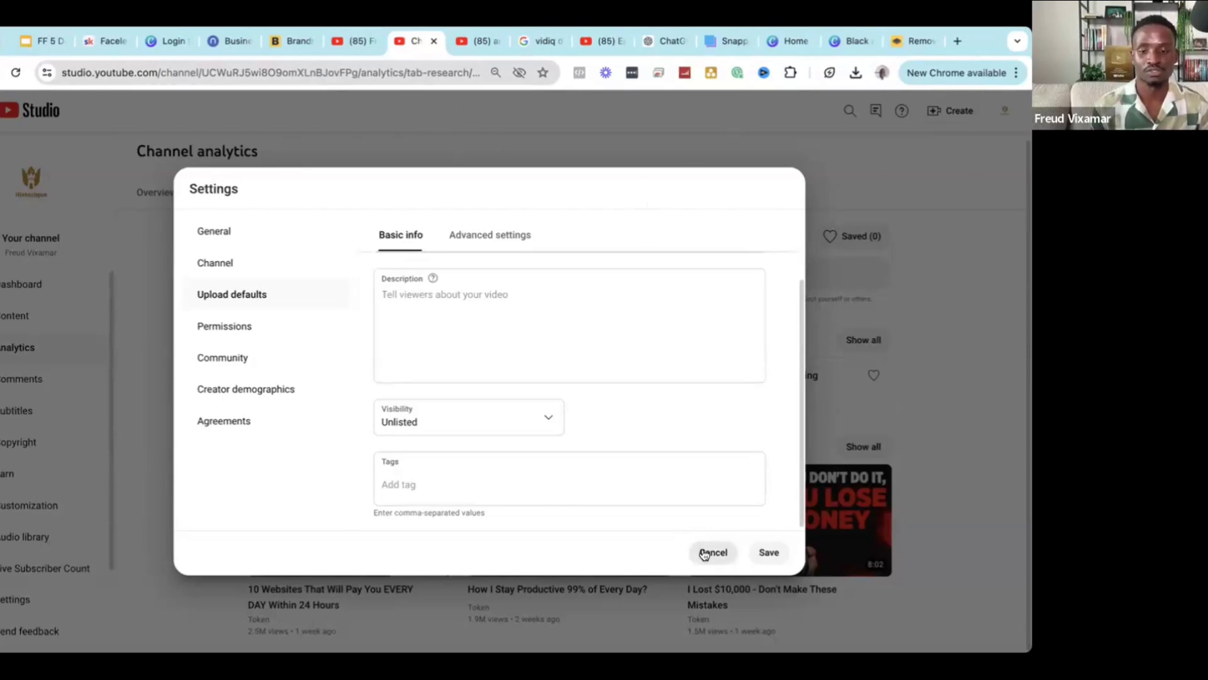
{"action": "left_click", "coordinate": [475, 45]}
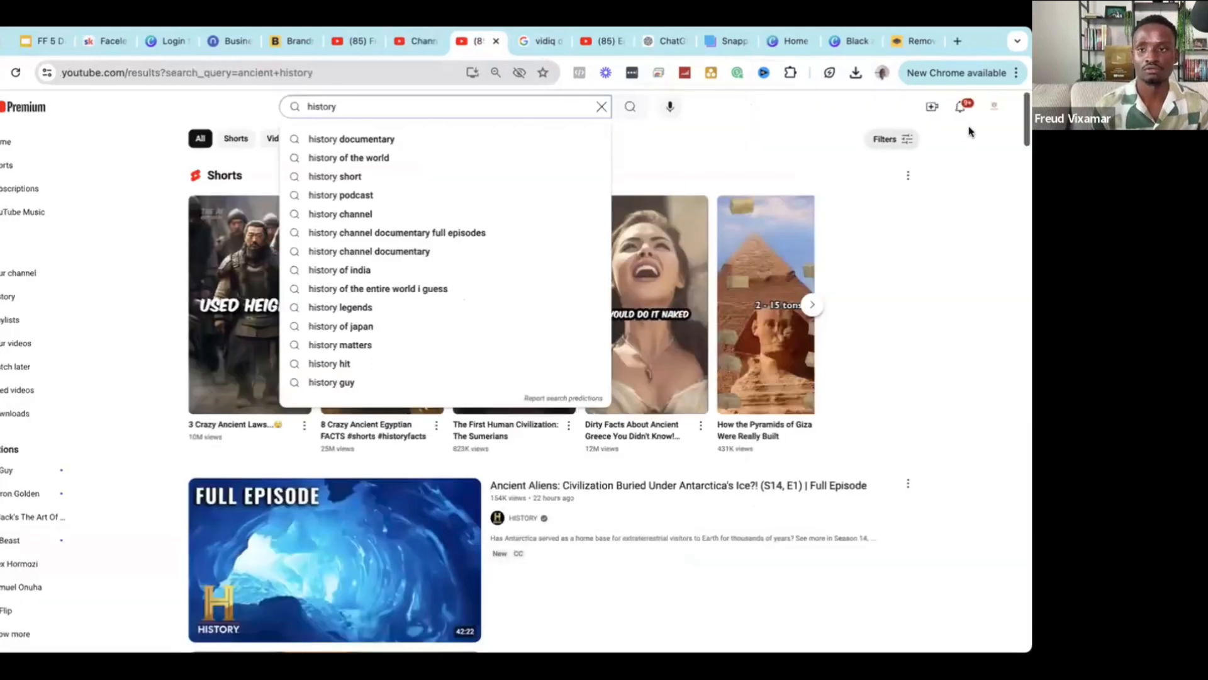
Select the Historique channel's full About description on its channel page for copying.
{"action": "left_click", "coordinate": [993, 107]}
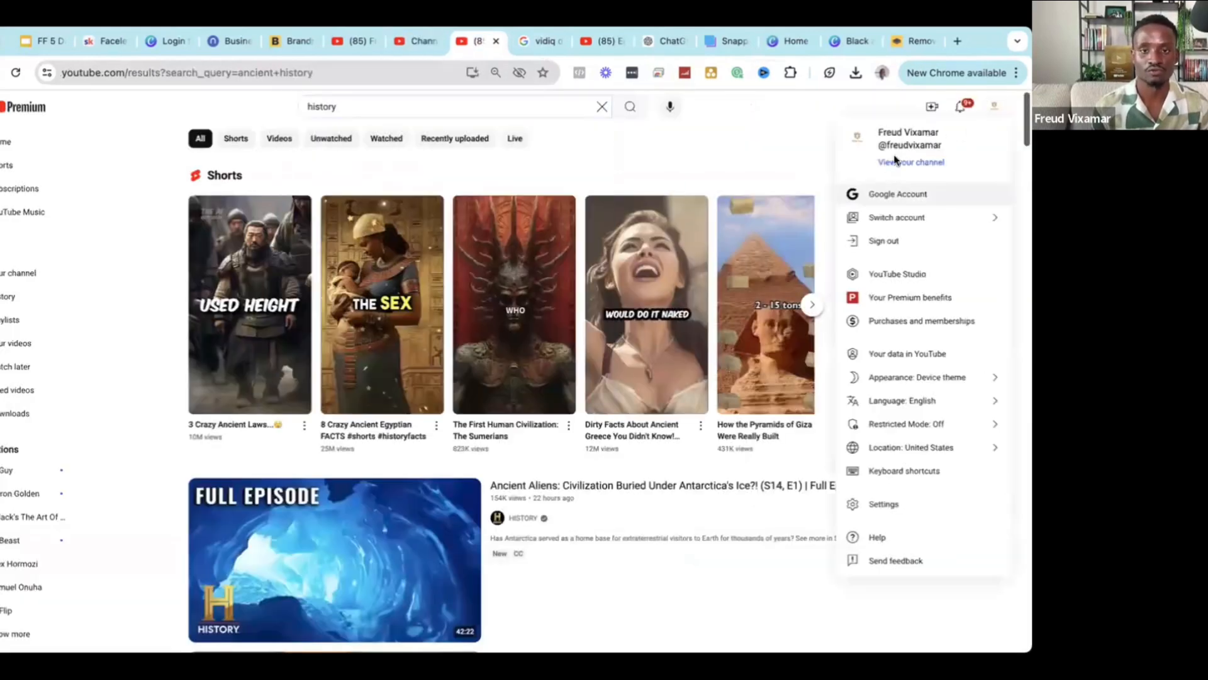
{"action": "left_click", "coordinate": [895, 161]}
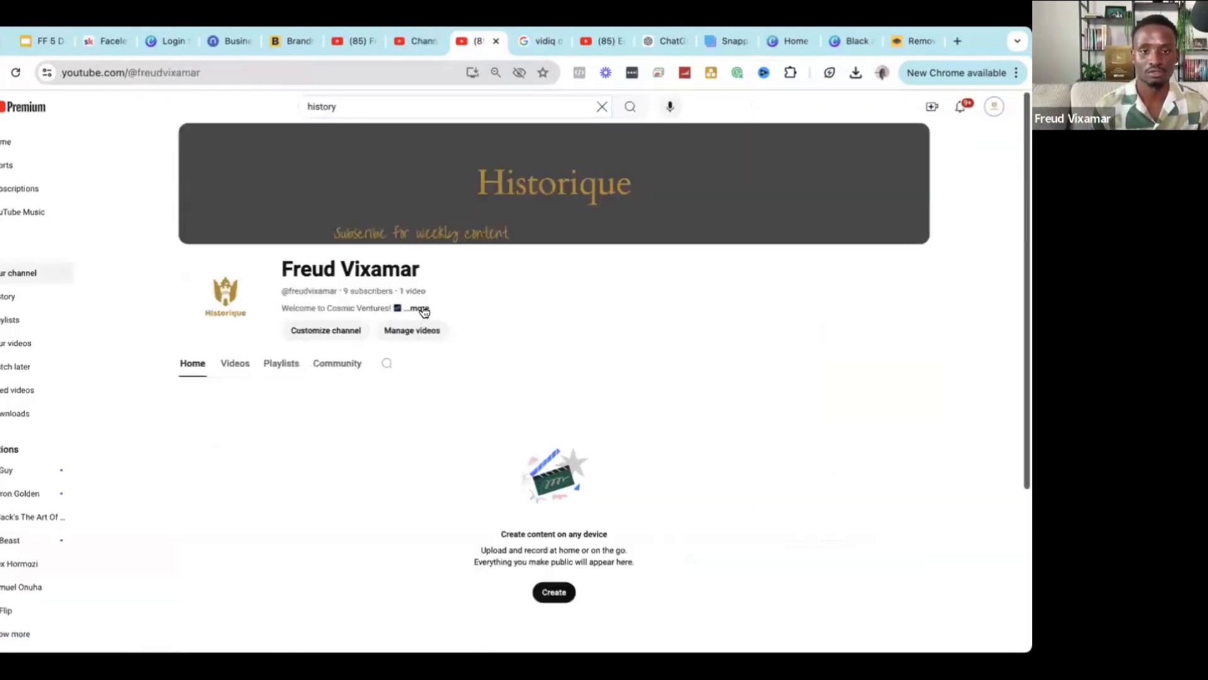
{"action": "left_click", "coordinate": [420, 309]}
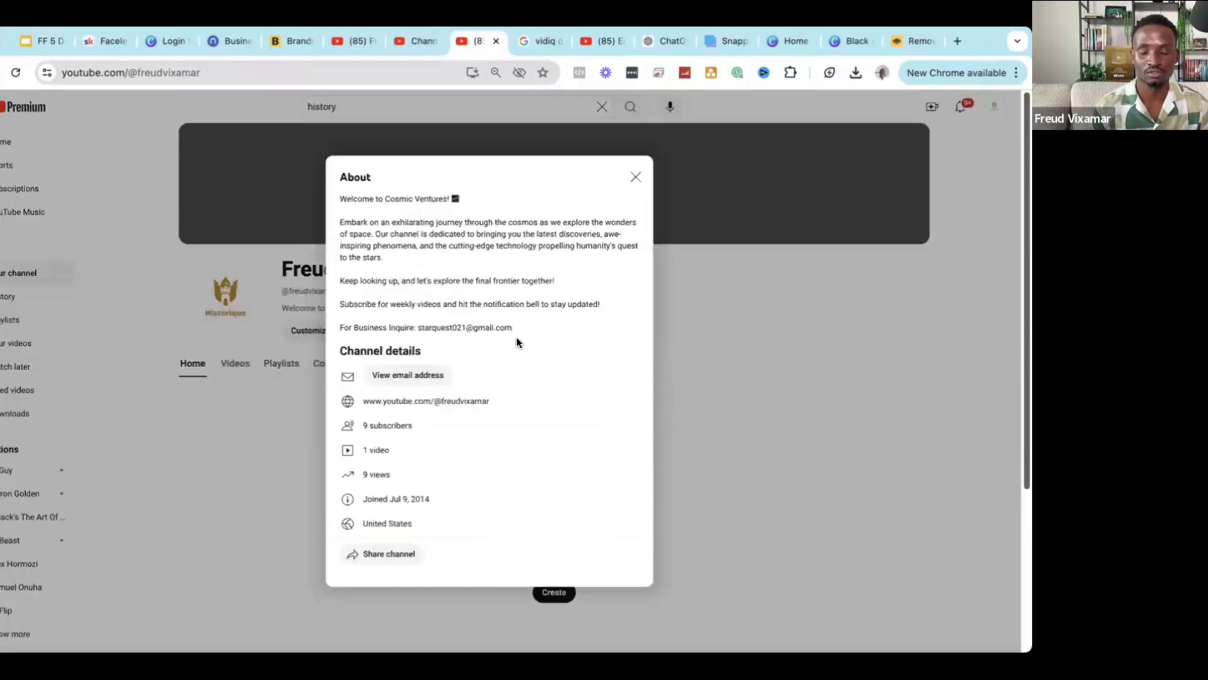
{"action": "left_click_drag", "start_coordinate": [513, 329], "coordinate": [327, 197]}
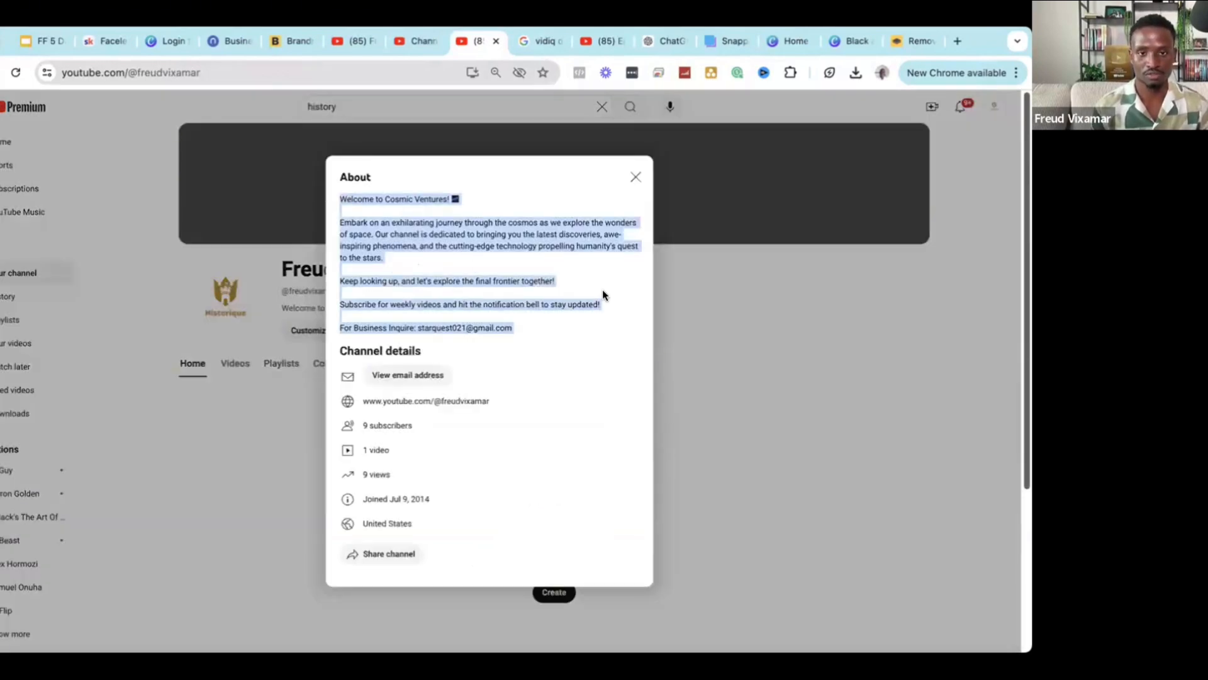
{"action": "left_click", "coordinate": [412, 48]}
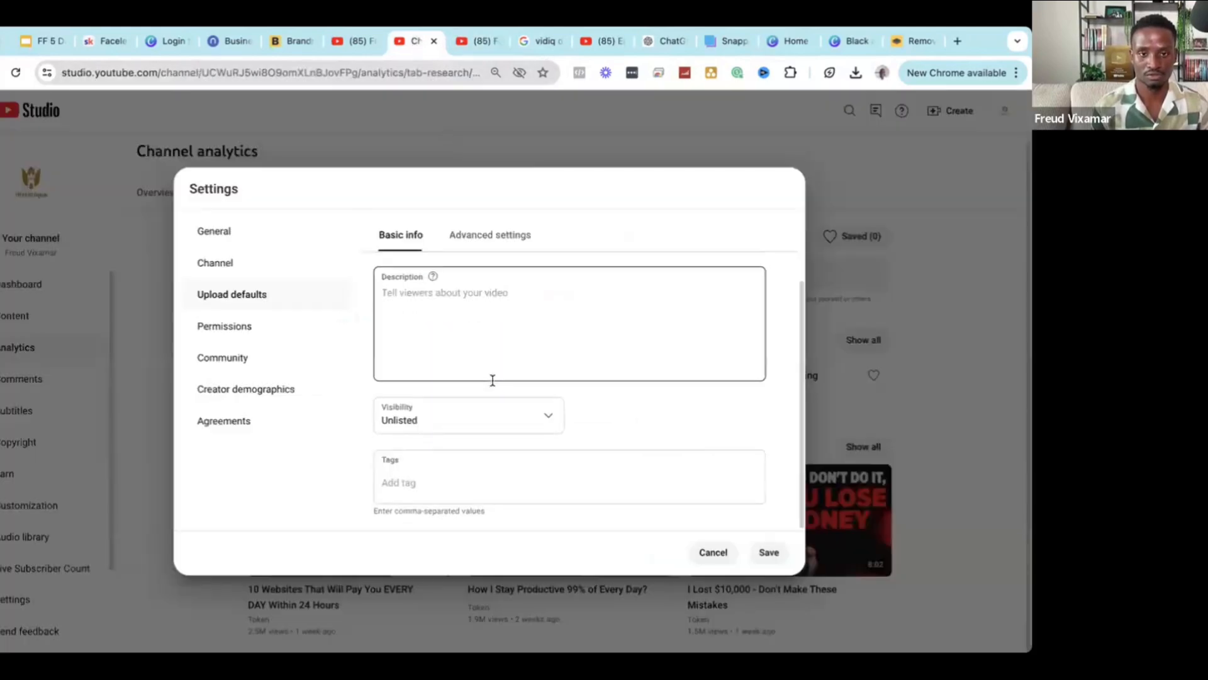
Paste the copied About text into the upload-default Description box.
{"action": "left_click", "coordinate": [485, 310]}
{"action": "key", "text": "ctrl+v"}
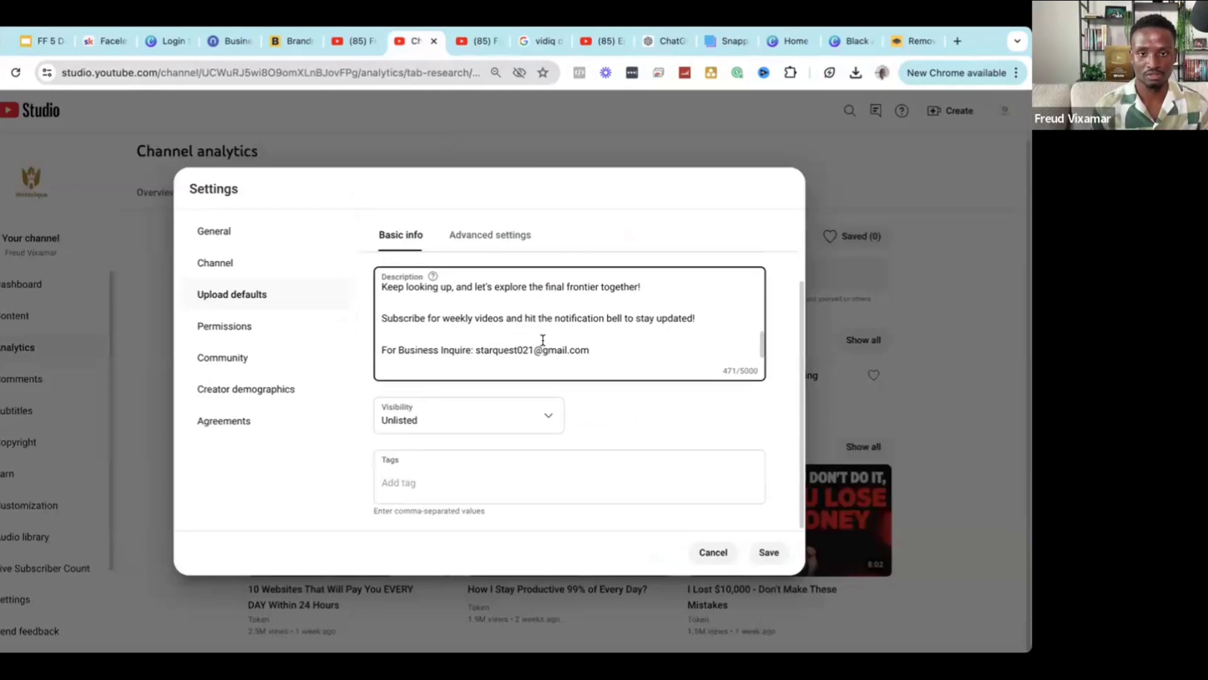
{"action": "scroll", "coordinate": [542, 340], "scroll_direction": "up", "scroll_amount": 5}
{"action": "scroll", "coordinate": [428, 325], "scroll_direction": "up", "scroll_amount": 2}
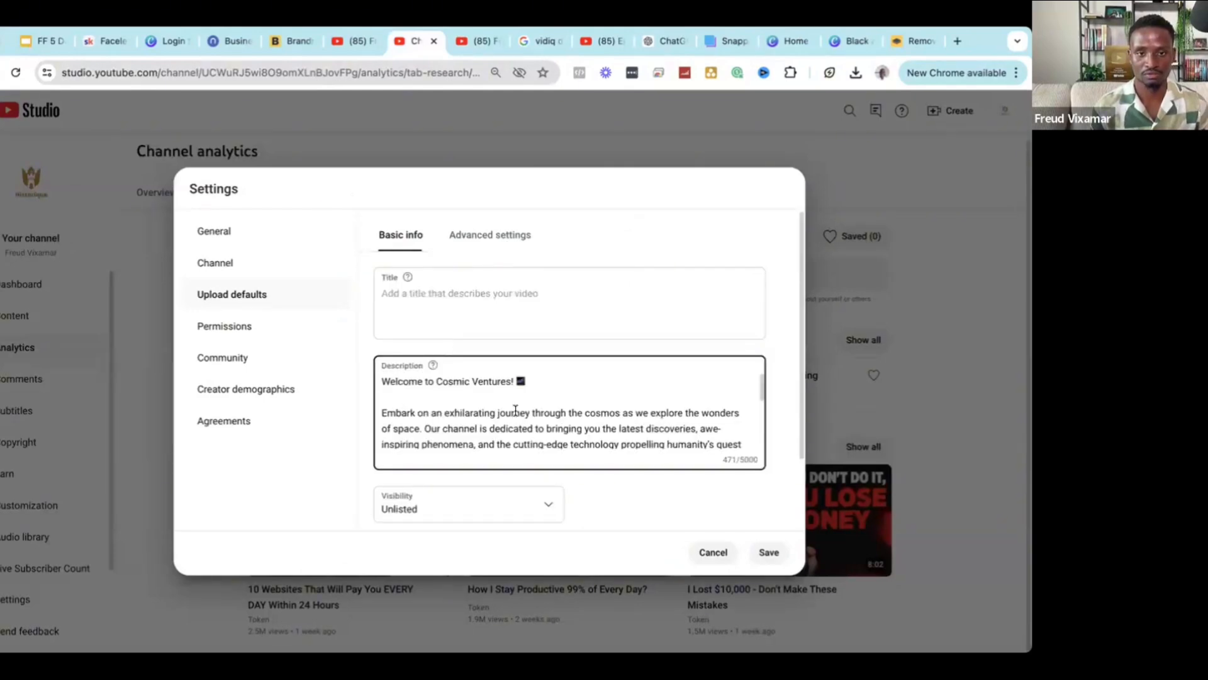
{"action": "scroll", "coordinate": [553, 420], "scroll_direction": "down", "scroll_amount": 5}
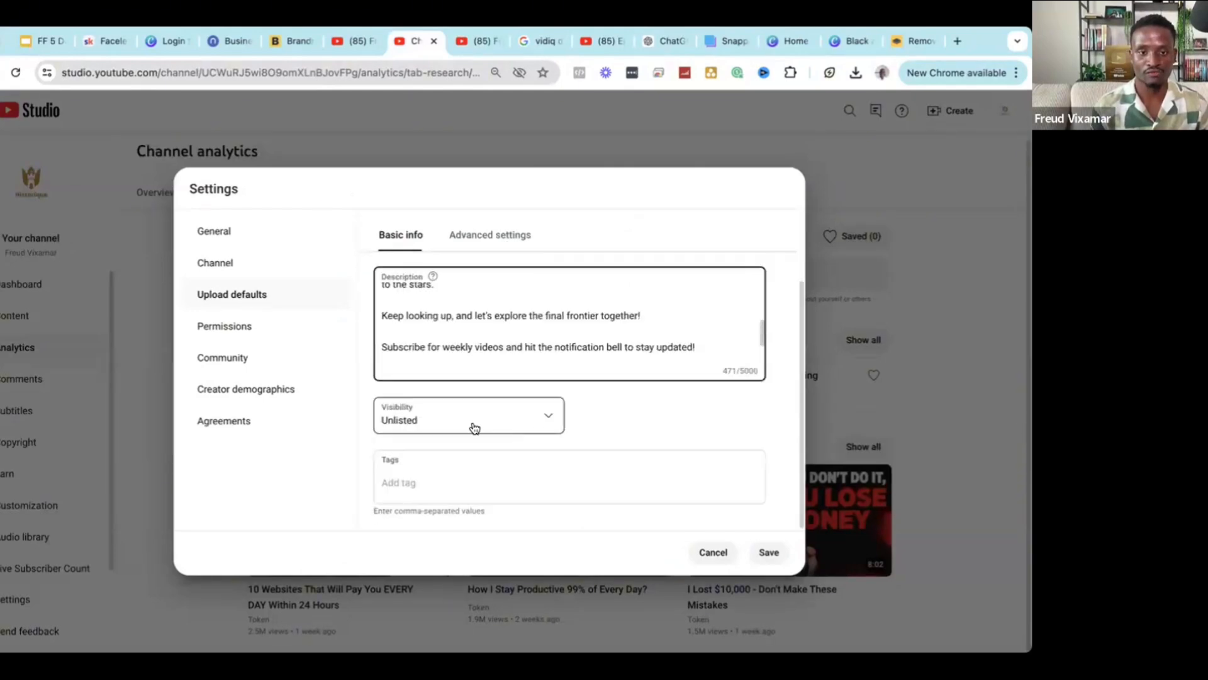
Keep default visibility set to Unlisted and place the cursor in the Tags field.
{"action": "left_click", "coordinate": [475, 428]}
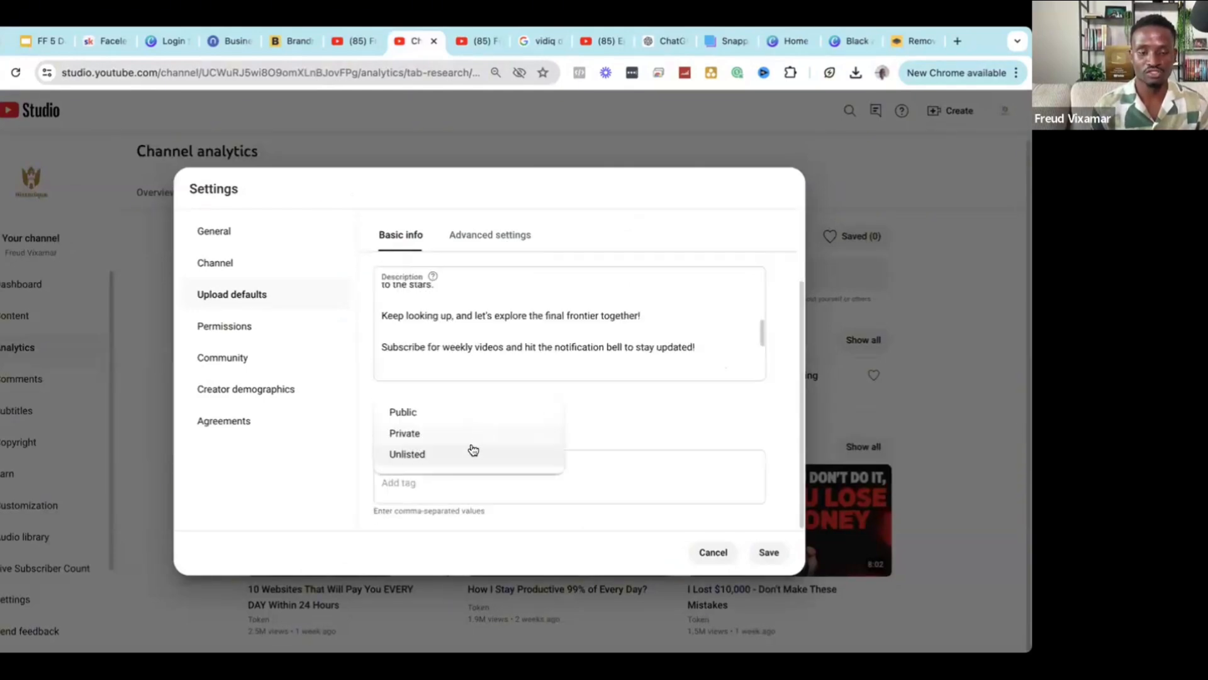
{"action": "left_click", "coordinate": [421, 454]}
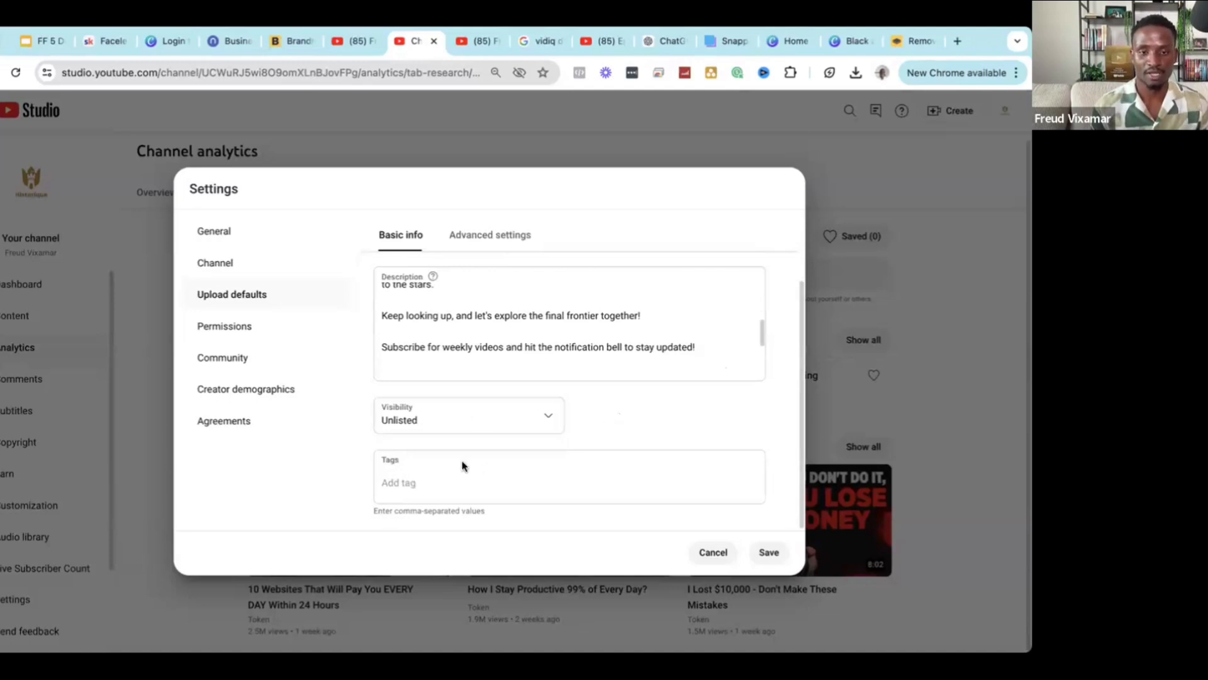
{"action": "left_click", "coordinate": [489, 468]}
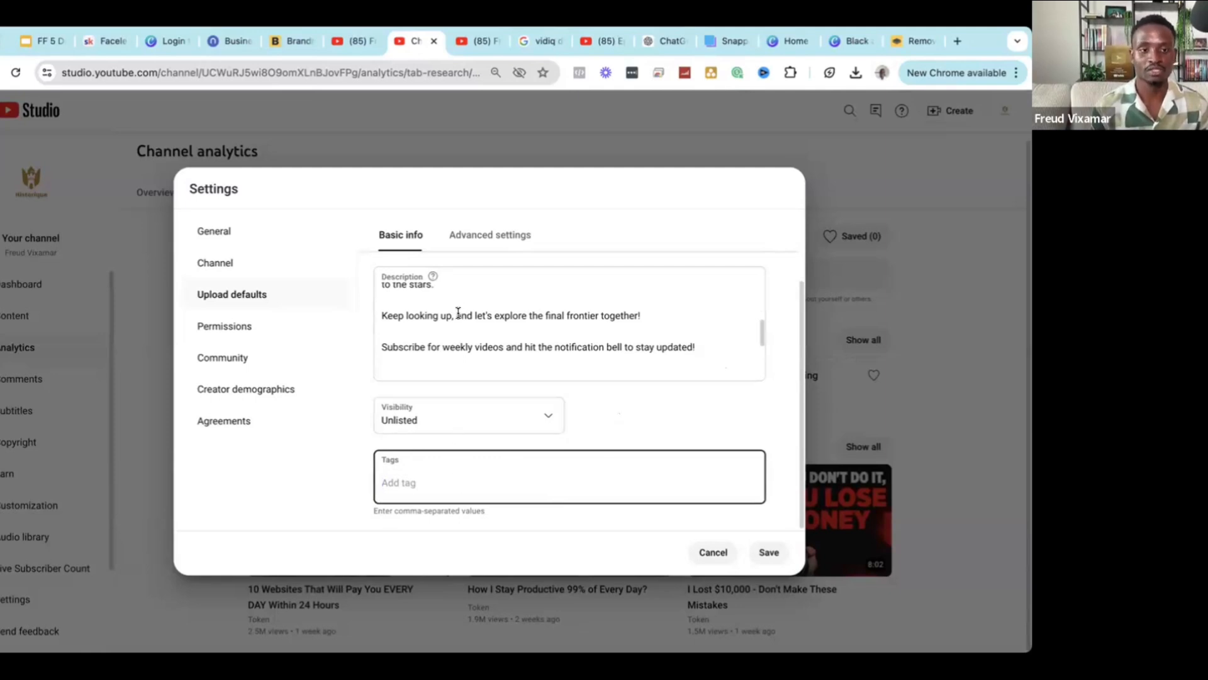
{"action": "scroll", "coordinate": [459, 310], "scroll_direction": "up", "scroll_amount": 2}
{"action": "scroll", "coordinate": [491, 490], "scroll_direction": "down", "scroll_amount": 2}
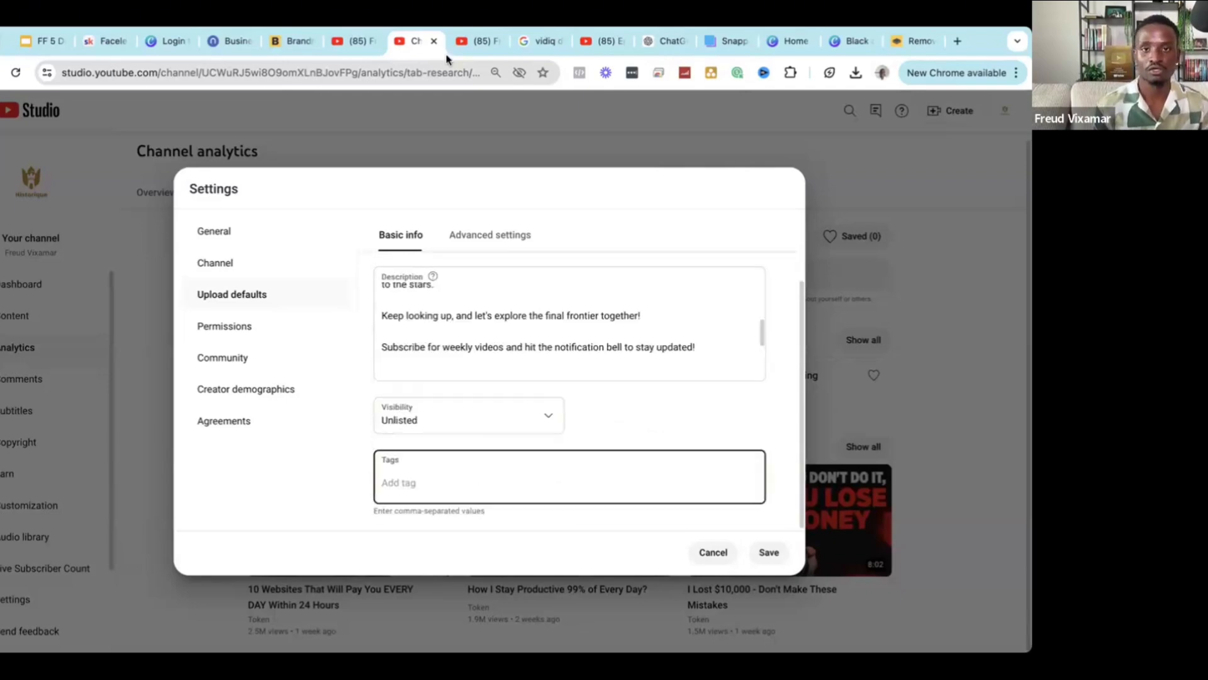
{"action": "left_click", "coordinate": [478, 41]}
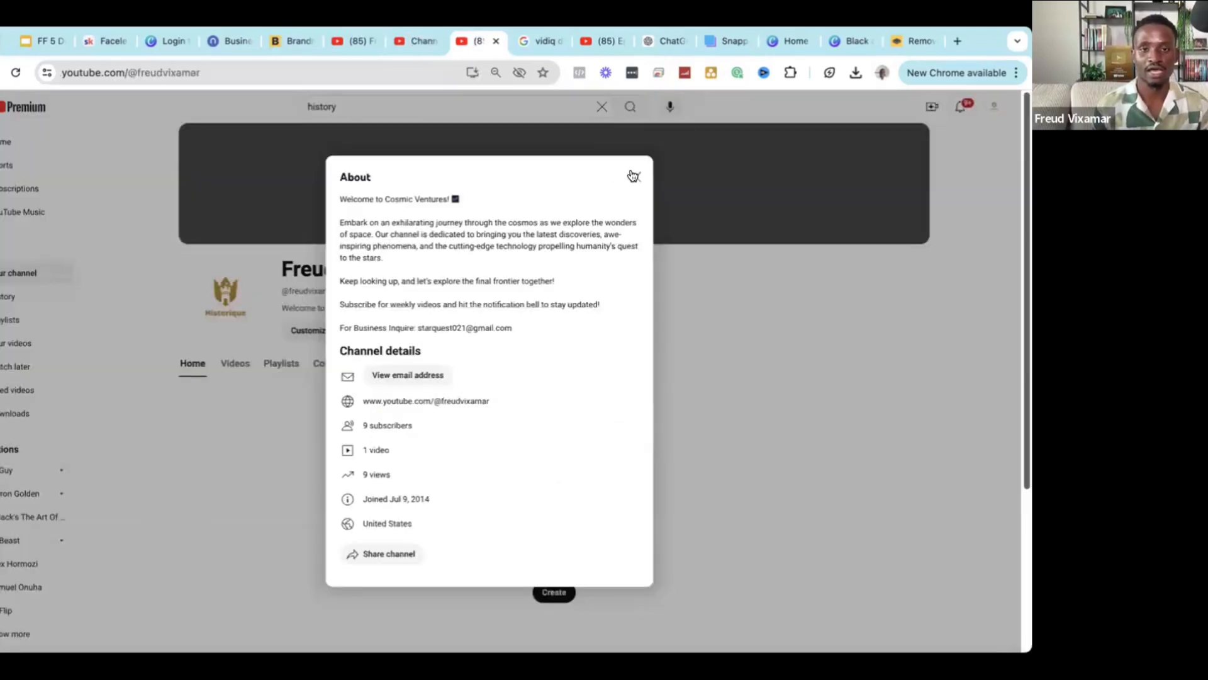
Verify the spelling against the logo and add Historique as a default upload tag.
{"action": "left_click", "coordinate": [632, 176]}
{"action": "left_click", "coordinate": [836, 42]}
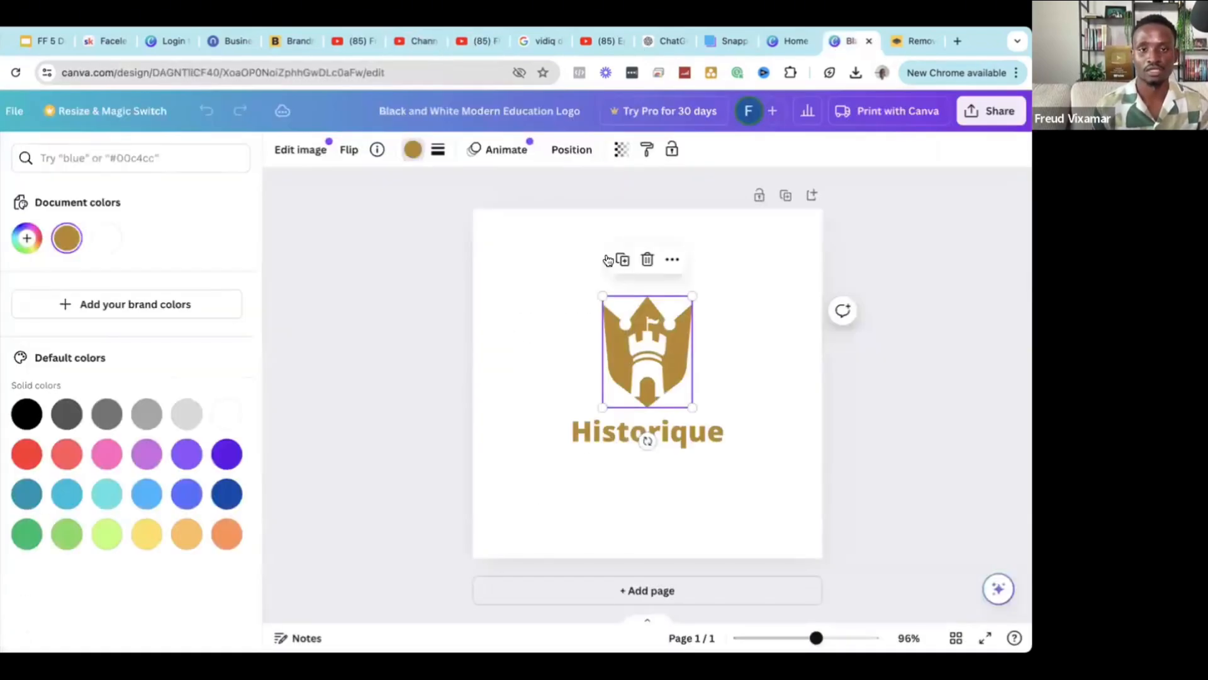
{"action": "left_click", "coordinate": [421, 39]}
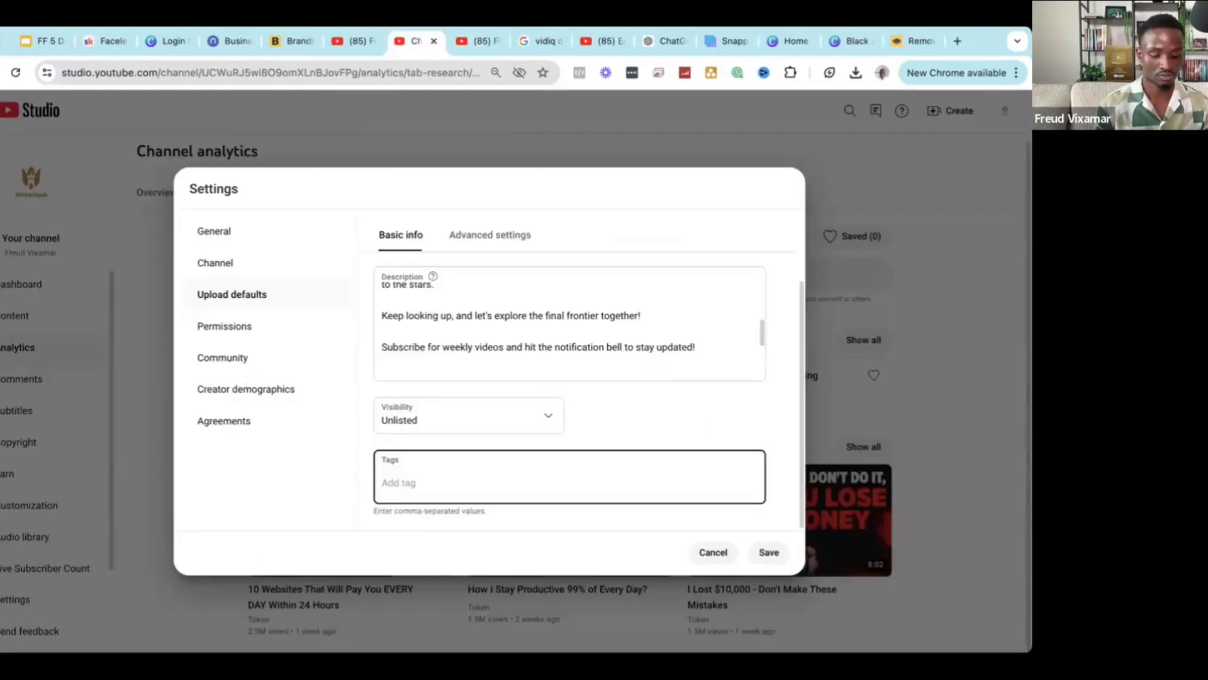
{"action": "type", "text": "Histor"}
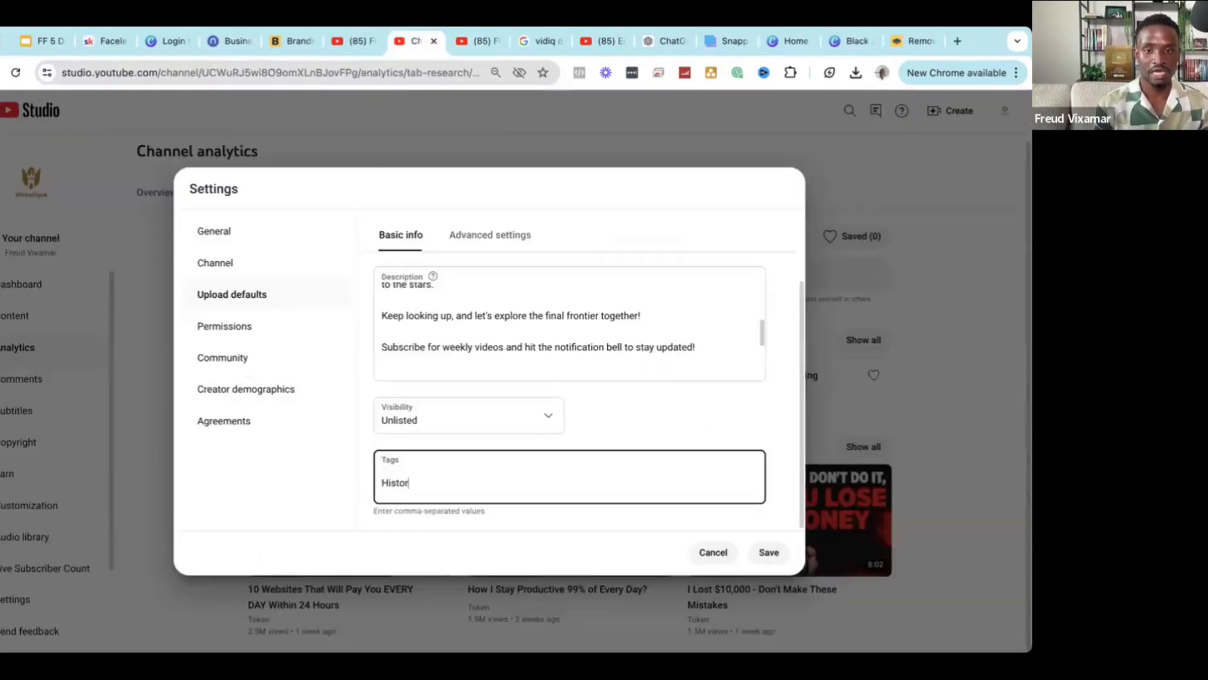
{"action": "type", "text": "ique"}
{"action": "key", "text": "BackSpace"}
{"action": "key", "text": "BackSpace"}
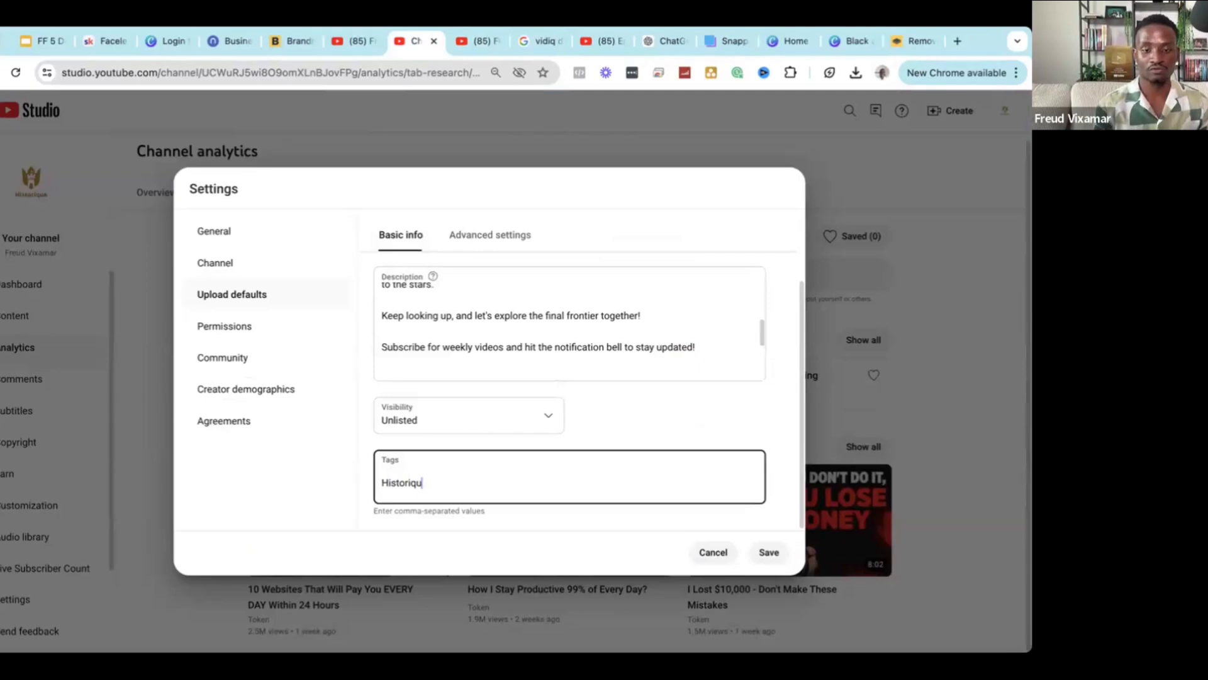
{"action": "key", "text": "BackSpace"}
{"action": "key", "text": "BackSpace"}
{"action": "key", "text": "BackSpace"}
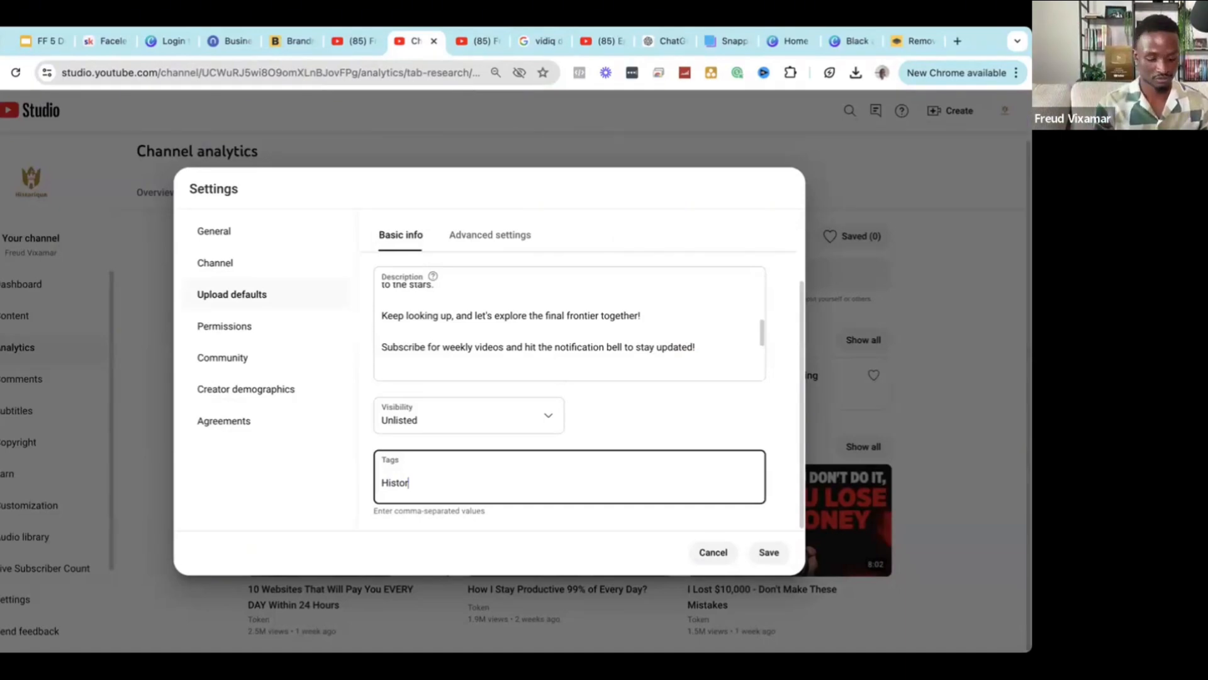
{"action": "type", "text": "ique"}
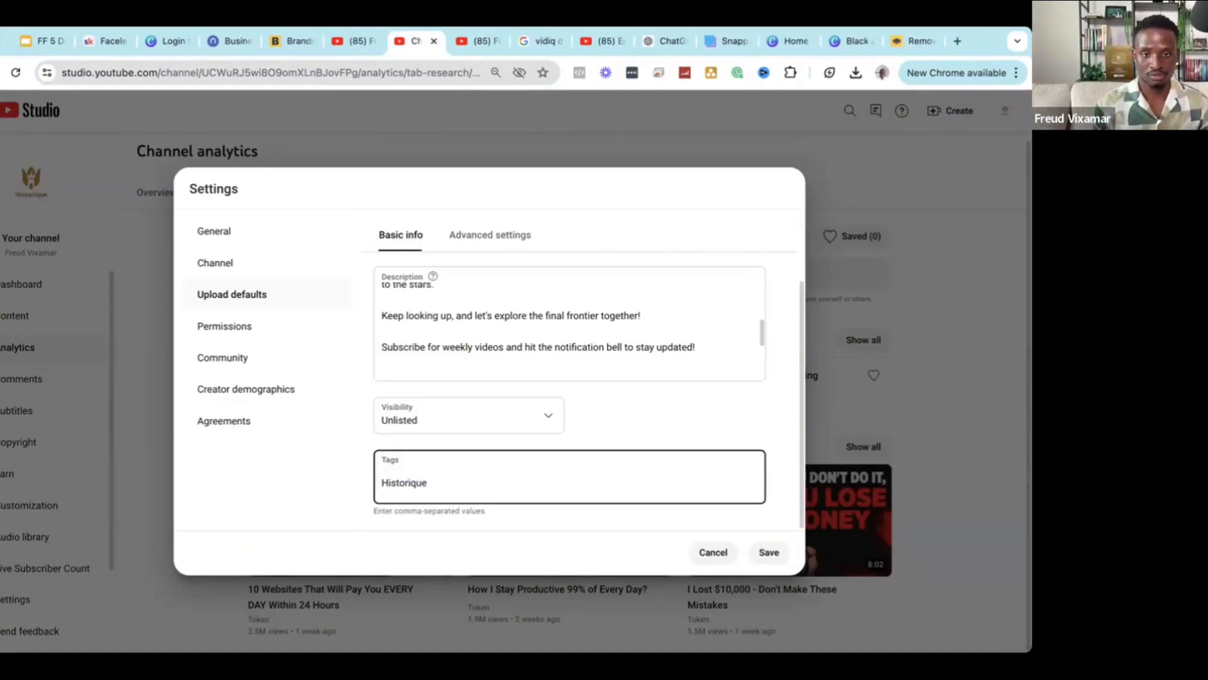
{"action": "key", "text": "Return"}
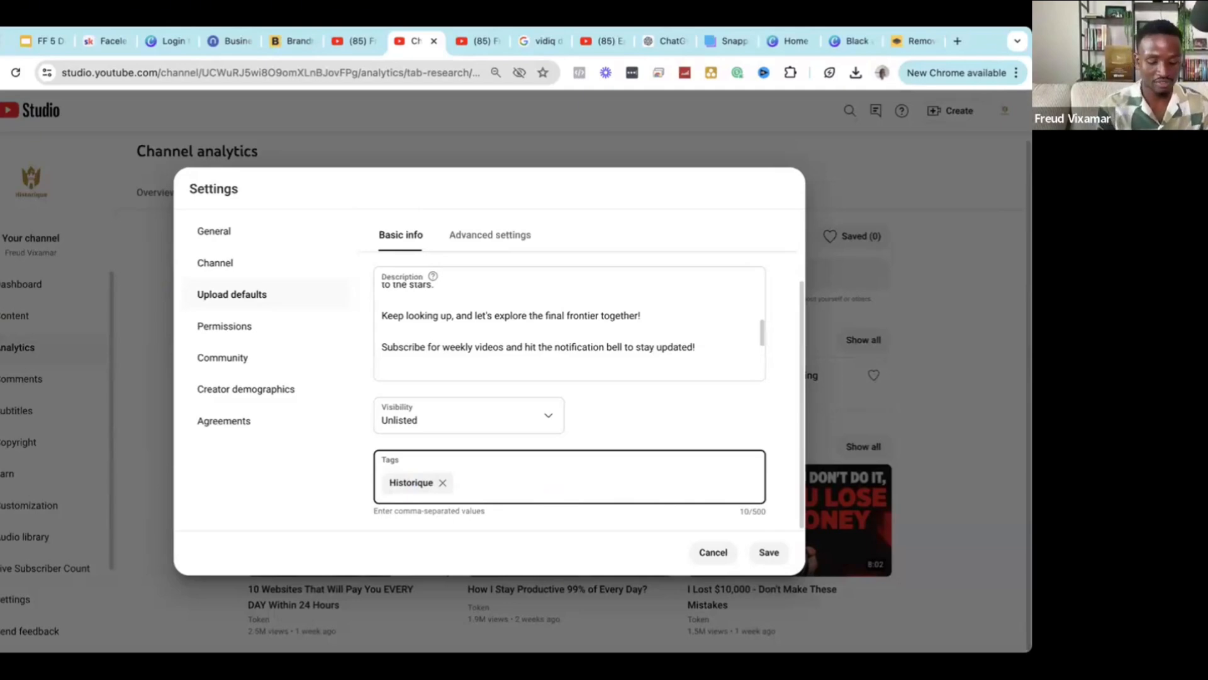
Add History as a second default upload tag.
{"action": "type", "text": "History "}
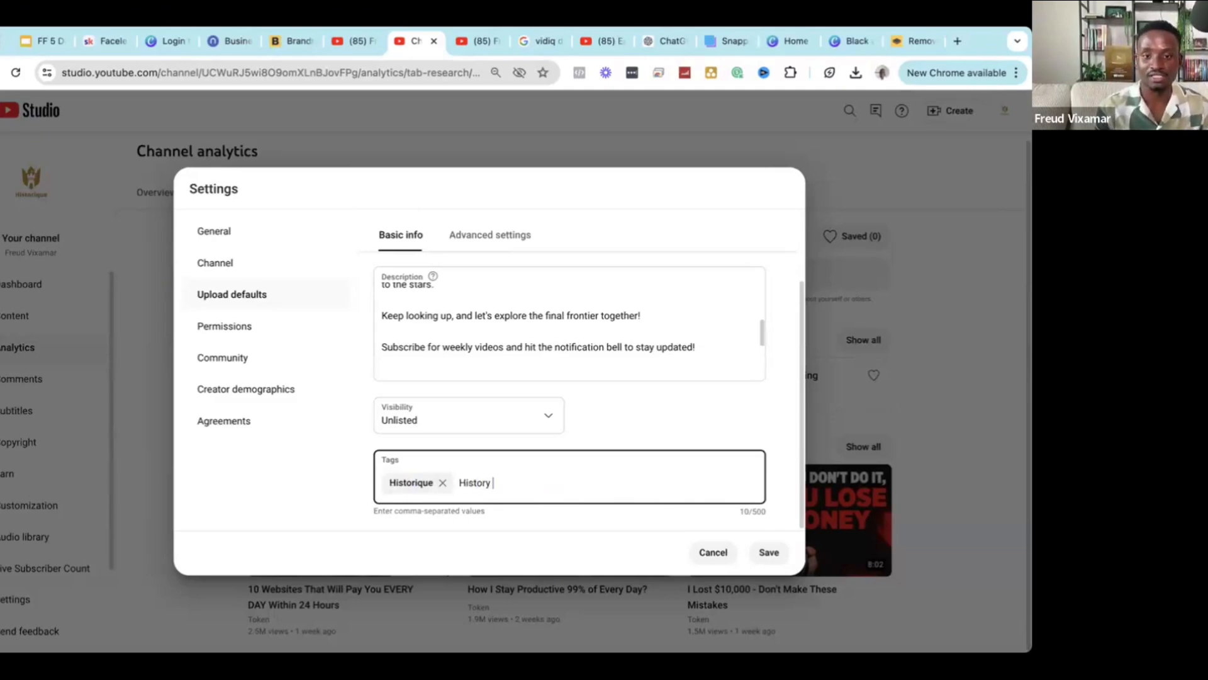
{"action": "type", "text": ","}
{"action": "scroll", "coordinate": [524, 302], "scroll_direction": "up", "scroll_amount": 1}
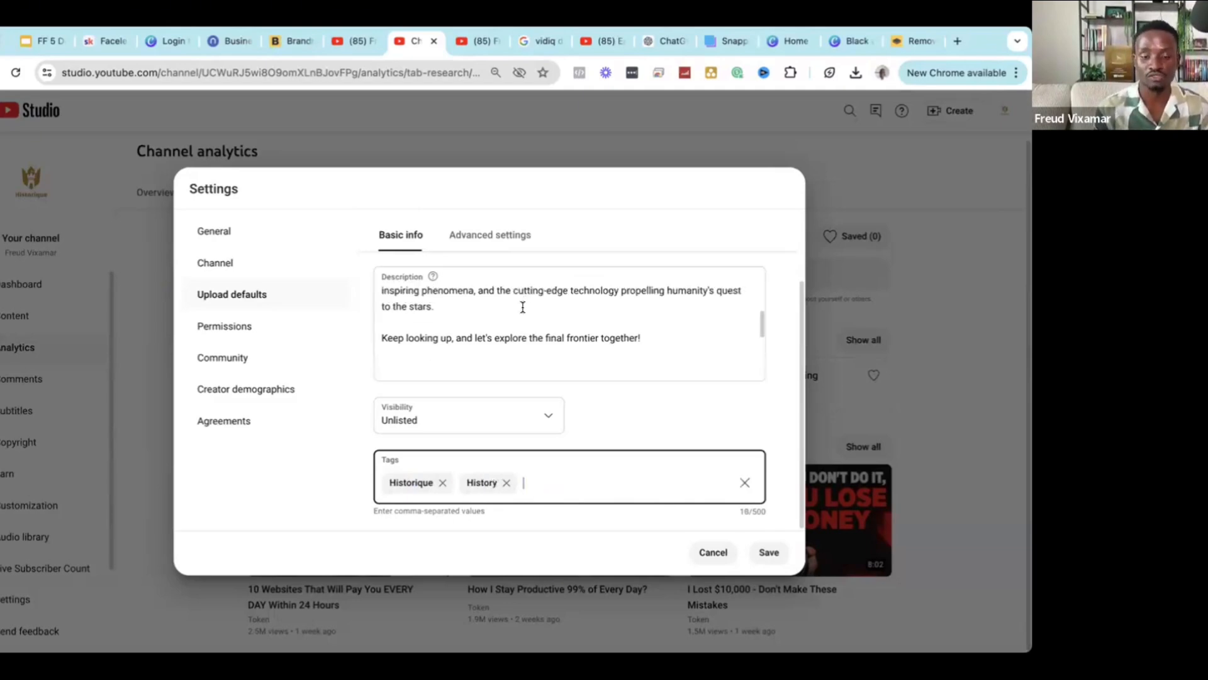
{"action": "scroll", "coordinate": [523, 321], "scroll_direction": "down", "scroll_amount": 1}
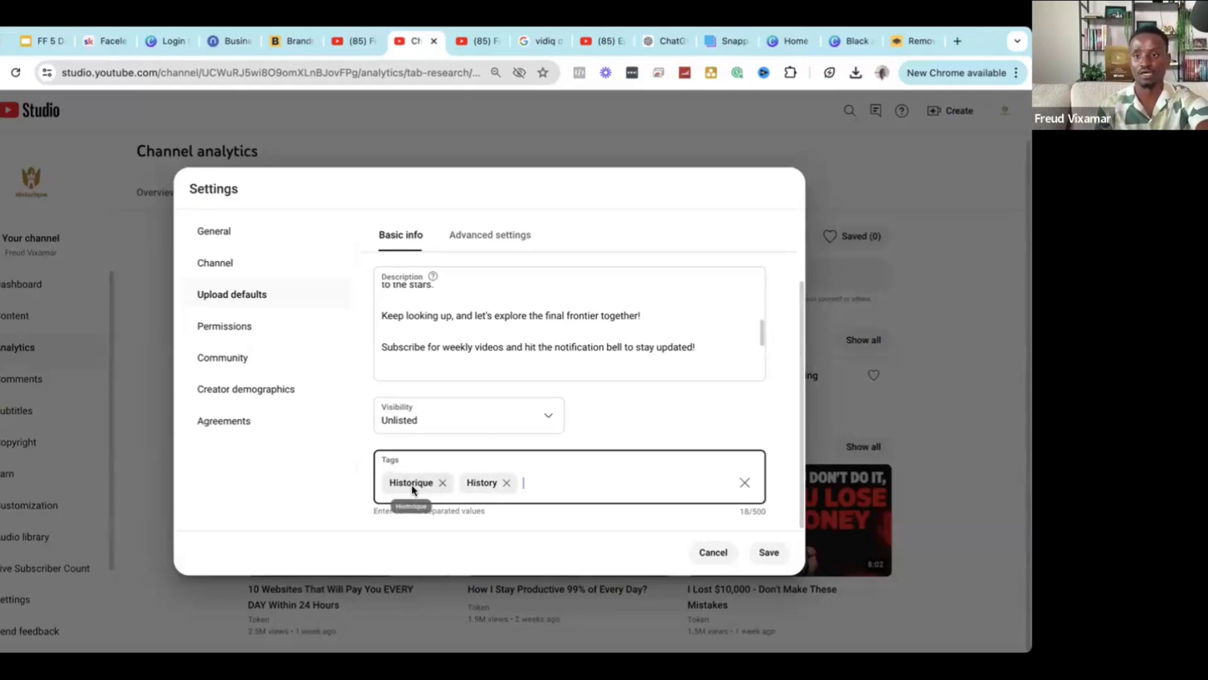
{"action": "left_click", "coordinate": [646, 428]}
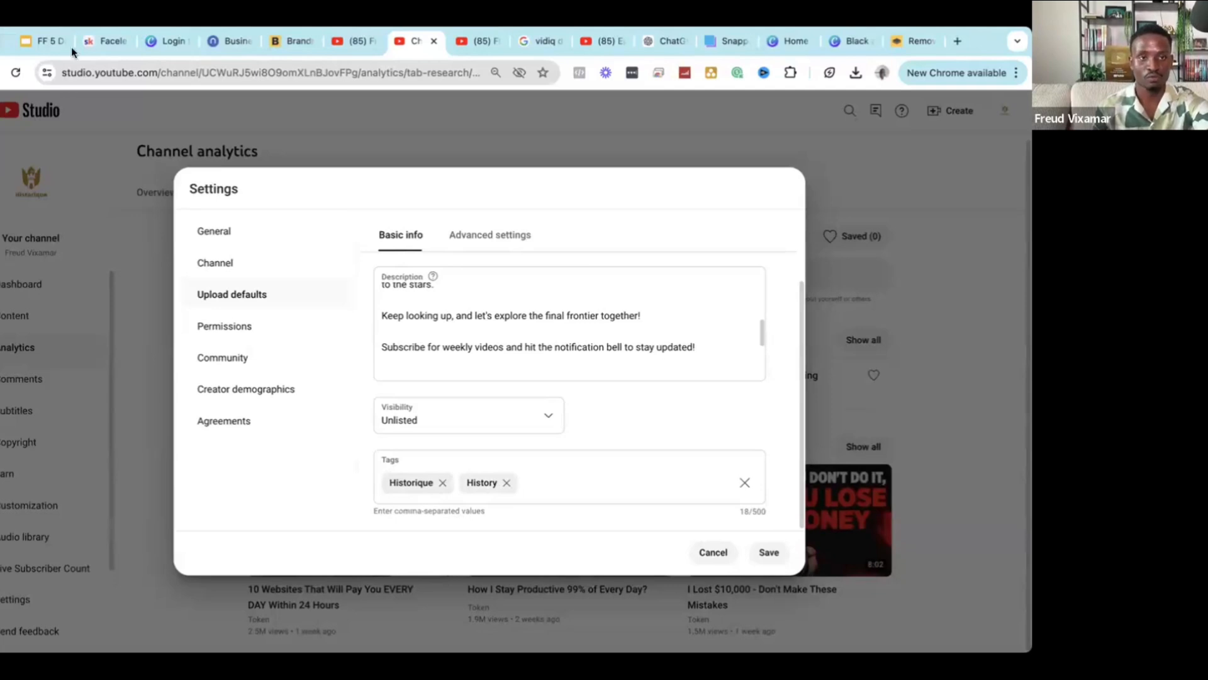
Bring up the Channel Optimization slide in the presentation.
{"action": "left_click", "coordinate": [47, 37]}
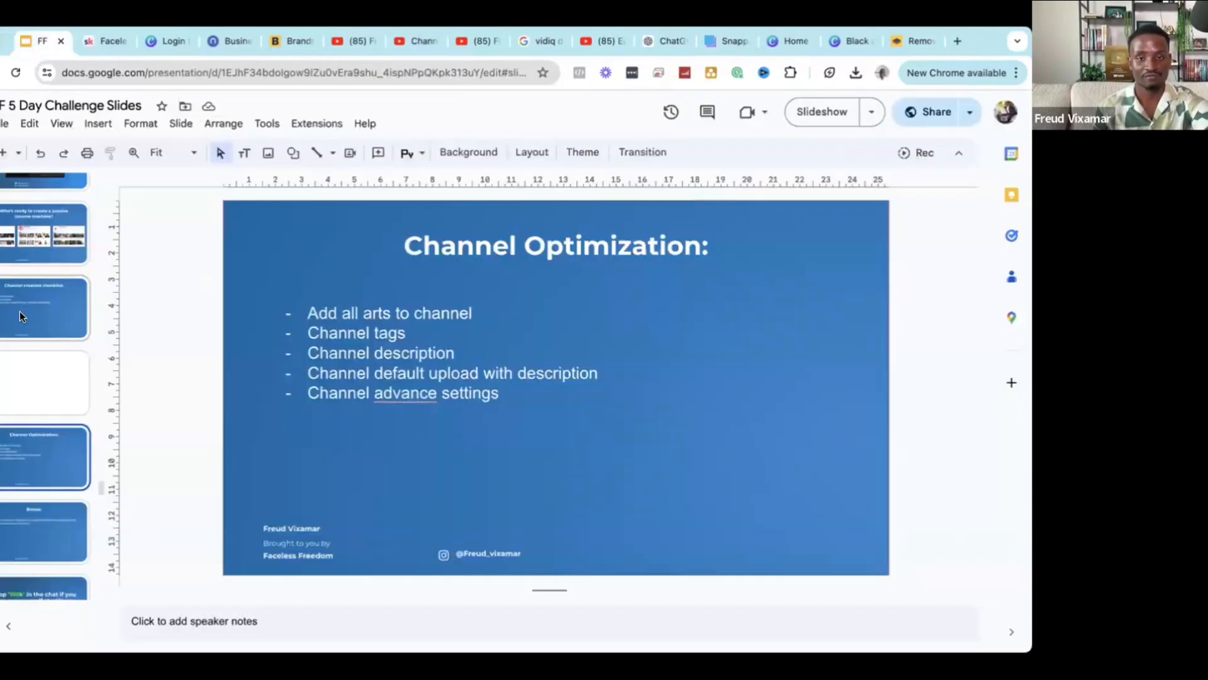
{"action": "left_click", "coordinate": [20, 313]}
{"action": "left_click", "coordinate": [33, 463]}
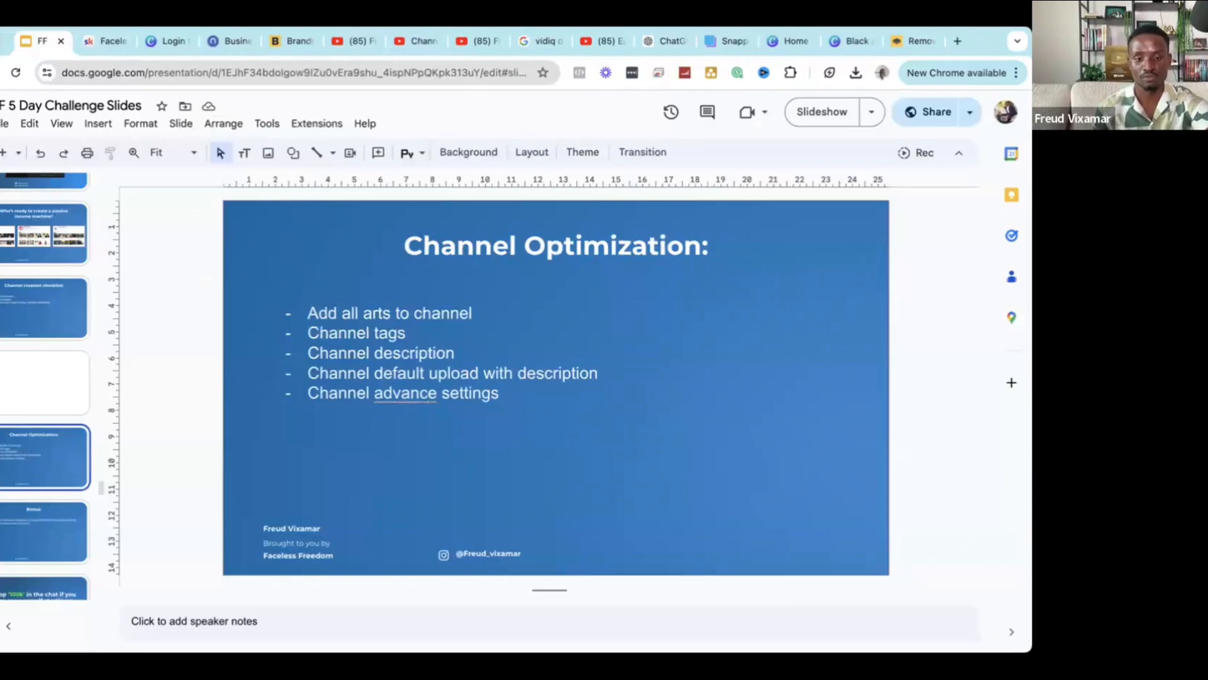
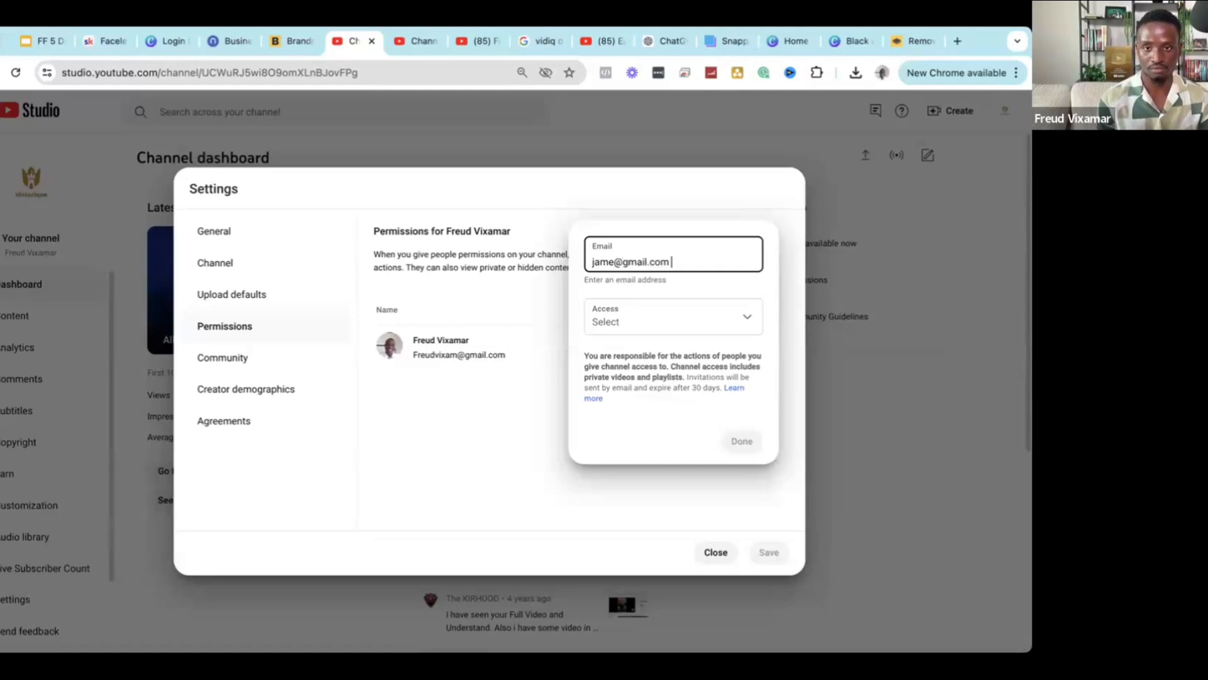
Enter the invitee's Gmail address, fixing a typo, and bring up the access roles for Editor (limited).
{"action": "left_click", "coordinate": [682, 324]}
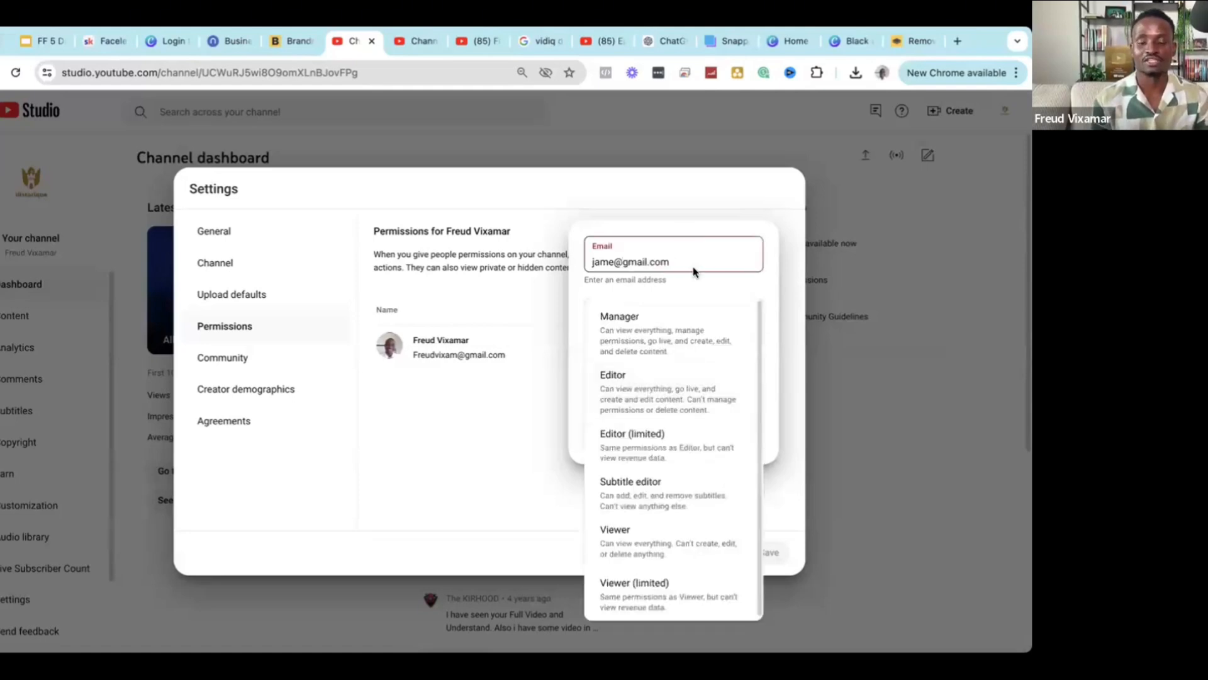
{"action": "left_click", "coordinate": [622, 264]}
{"action": "type", "text": "s"}
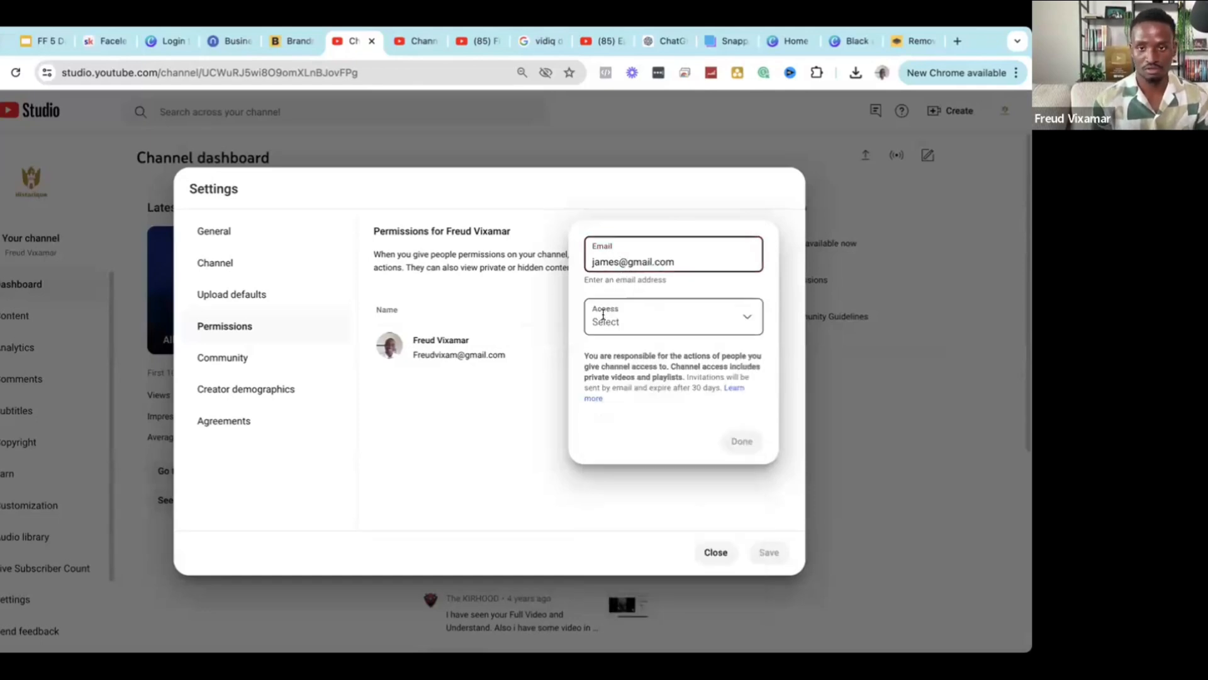
{"action": "left_click", "coordinate": [635, 321]}
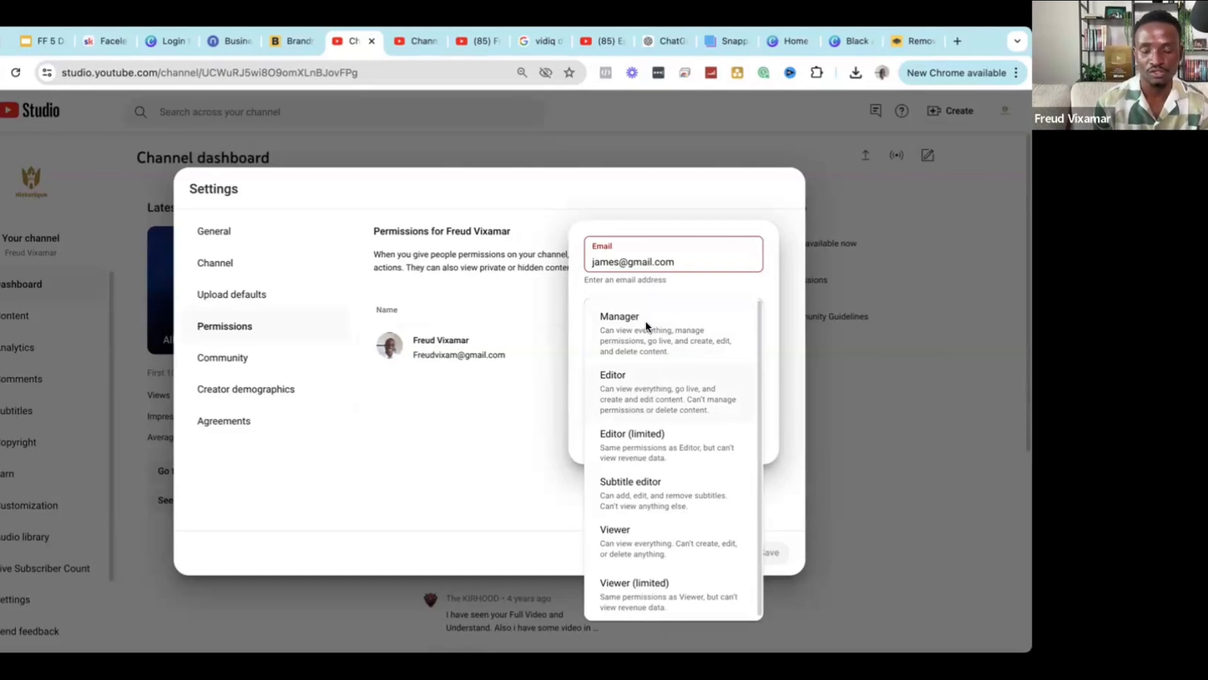
{"action": "left_click", "coordinate": [674, 440]}
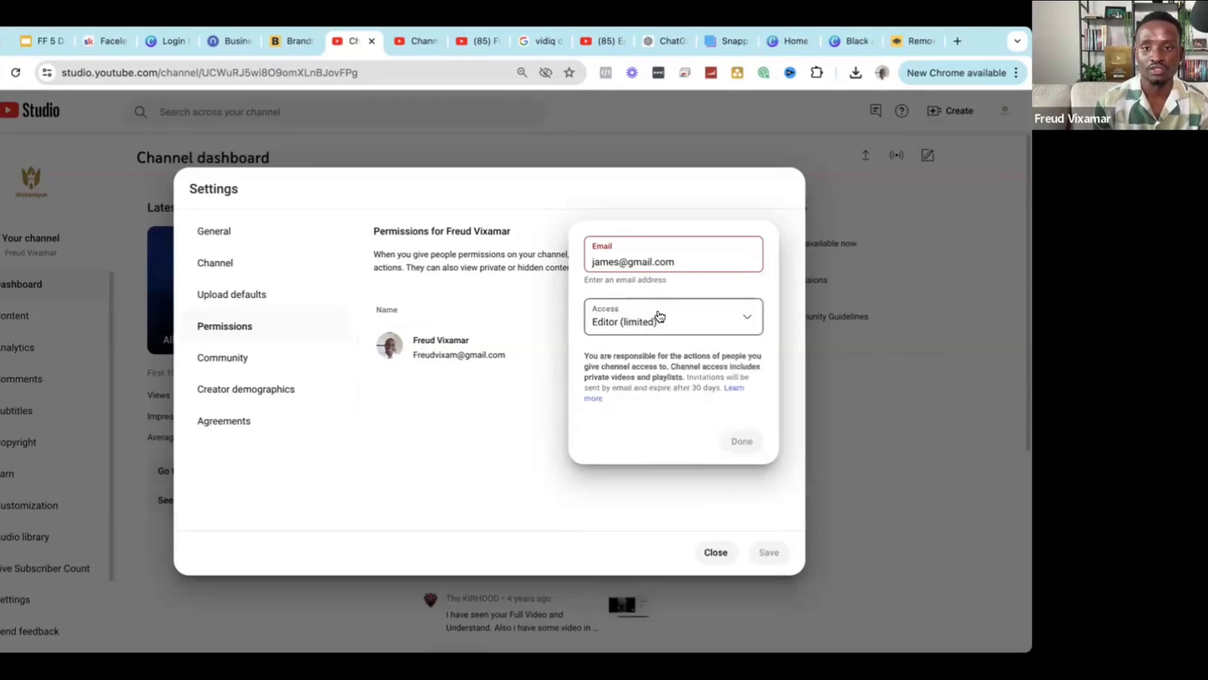
{"action": "left_click", "coordinate": [655, 319]}
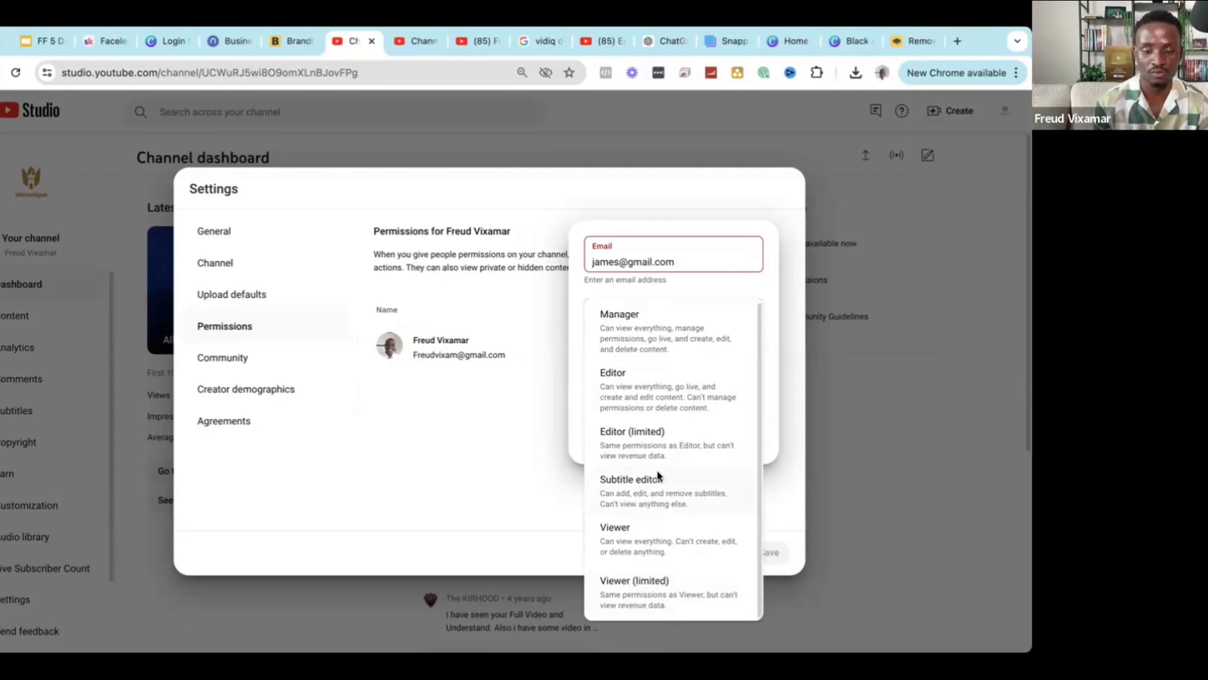
{"action": "left_click", "coordinate": [656, 421]}
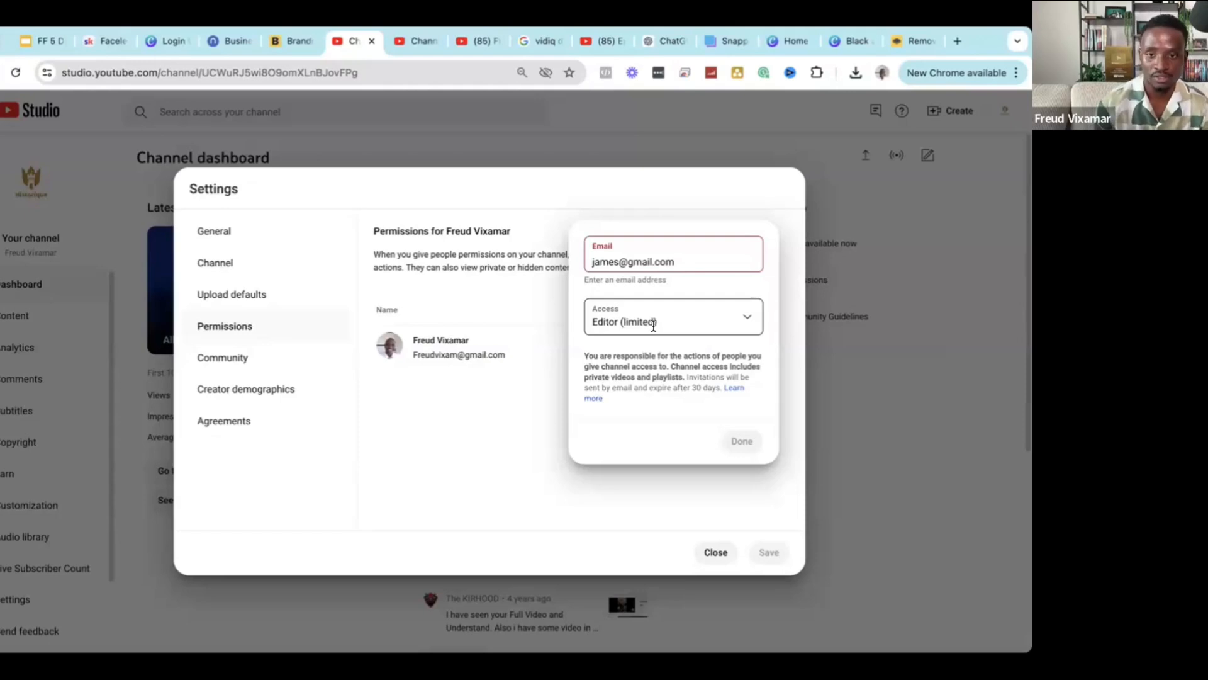
{"action": "left_click", "coordinate": [653, 324]}
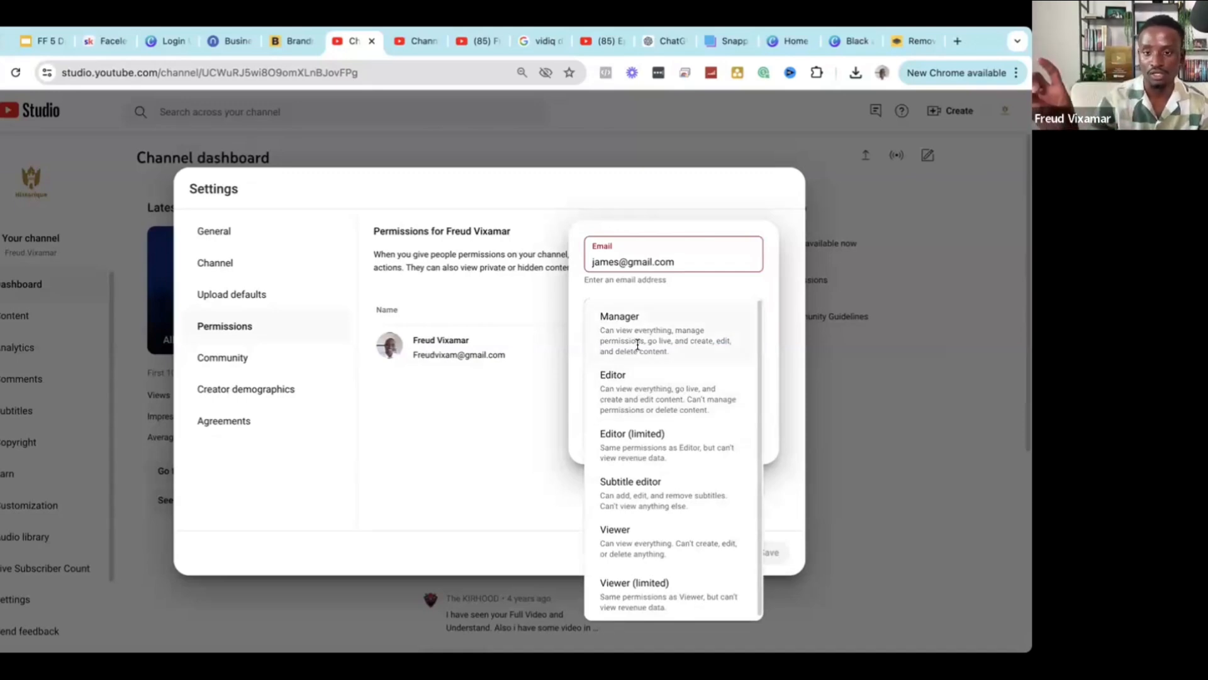
{"action": "left_click", "coordinate": [602, 438]}
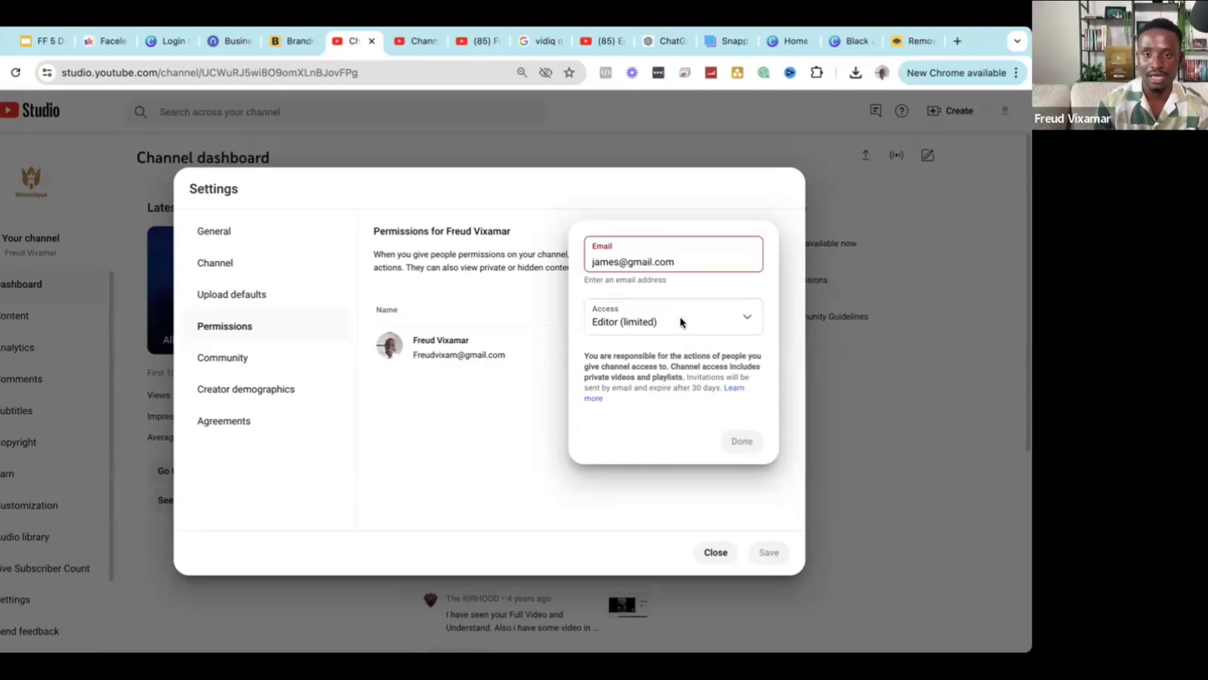
{"action": "left_click", "coordinate": [669, 440]}
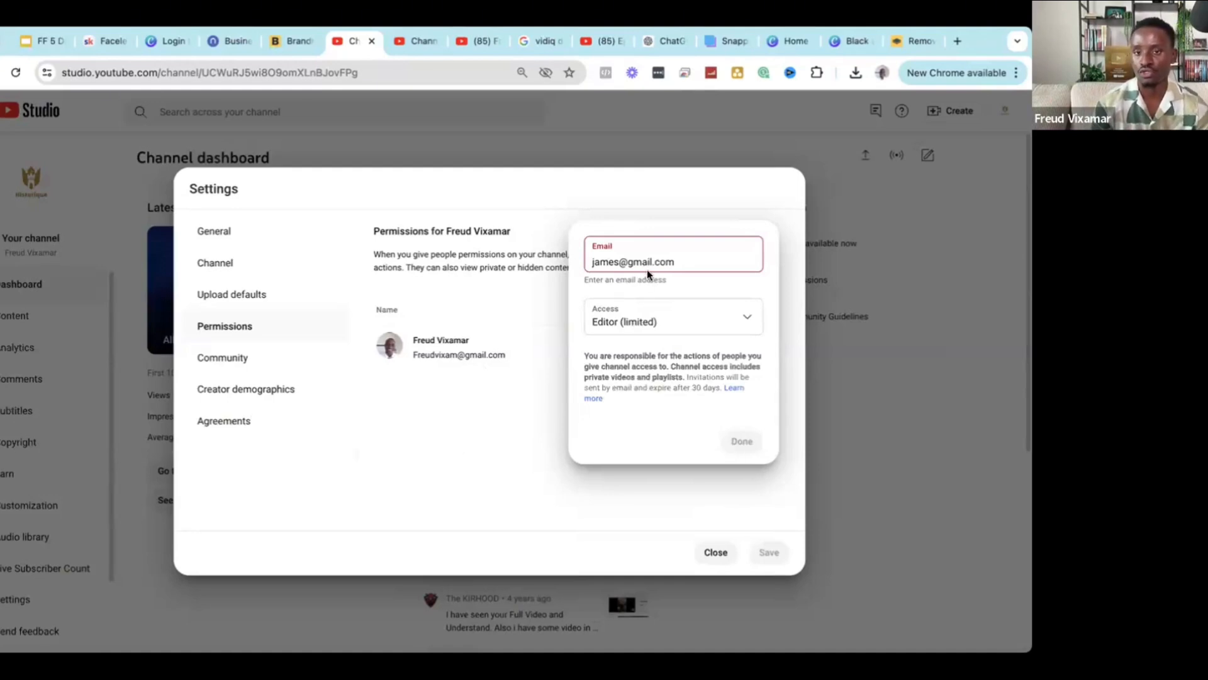
Keep the Editor (limited) role, correct the invitee's e-mail user name, and send the invitation.
{"action": "triple_click", "coordinate": [611, 263]}
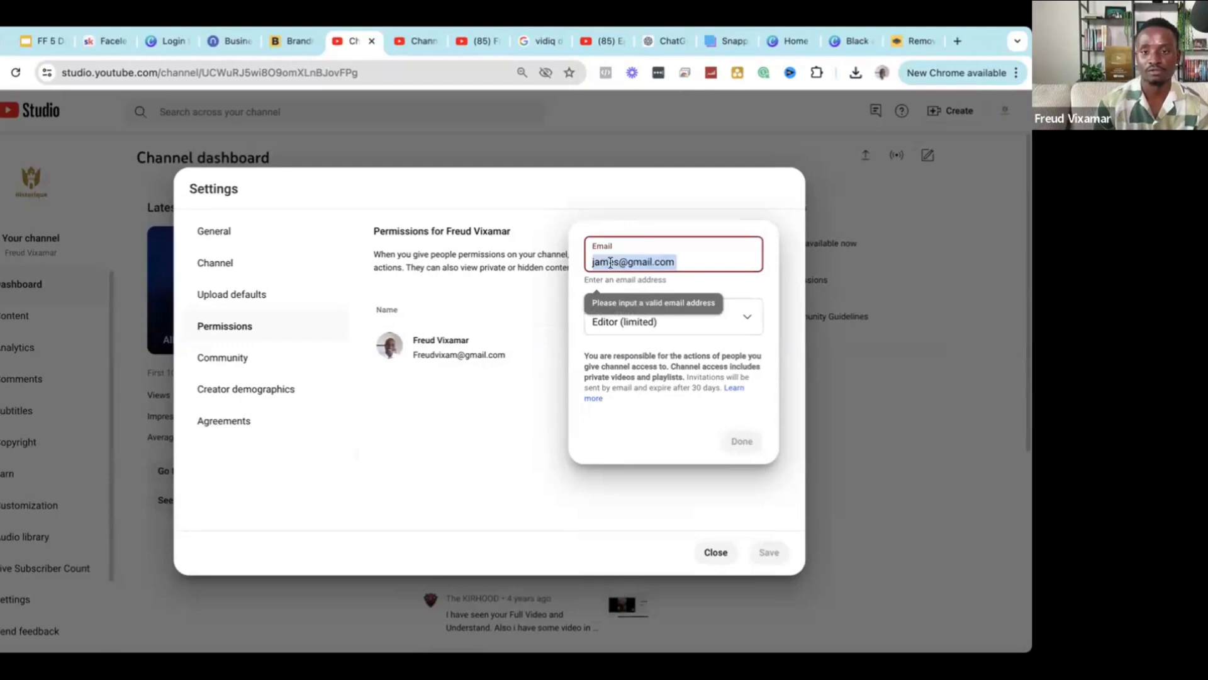
{"action": "left_click", "coordinate": [642, 321]}
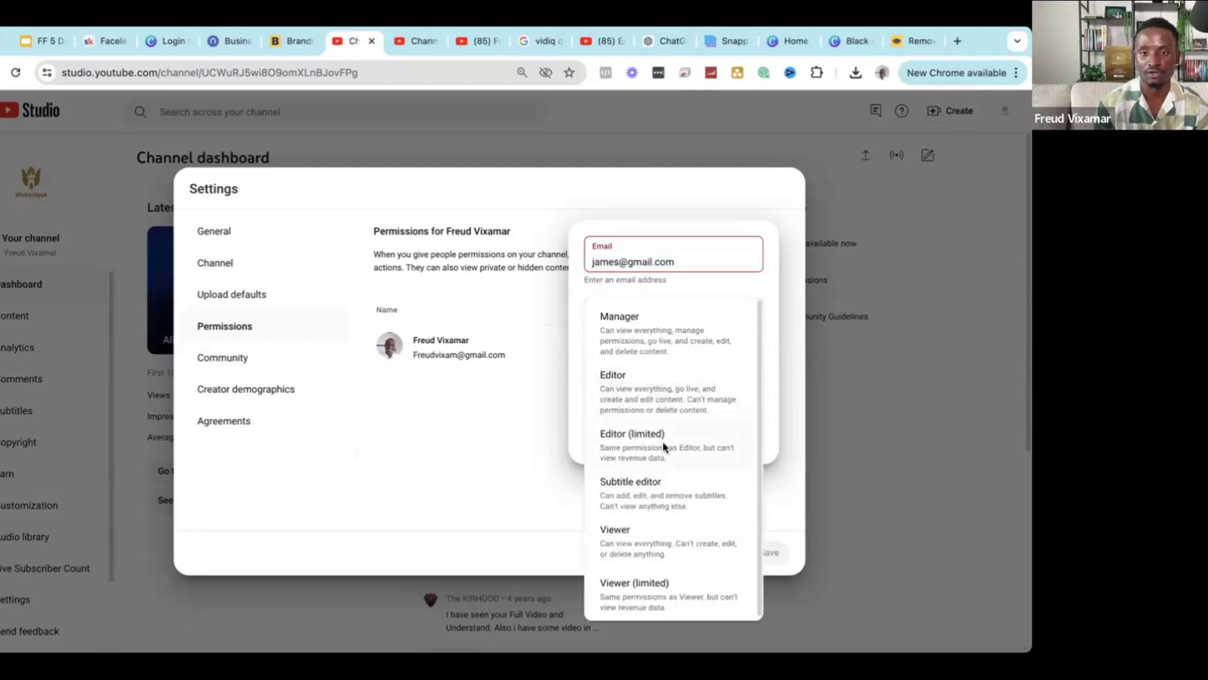
{"action": "left_click", "coordinate": [747, 441]}
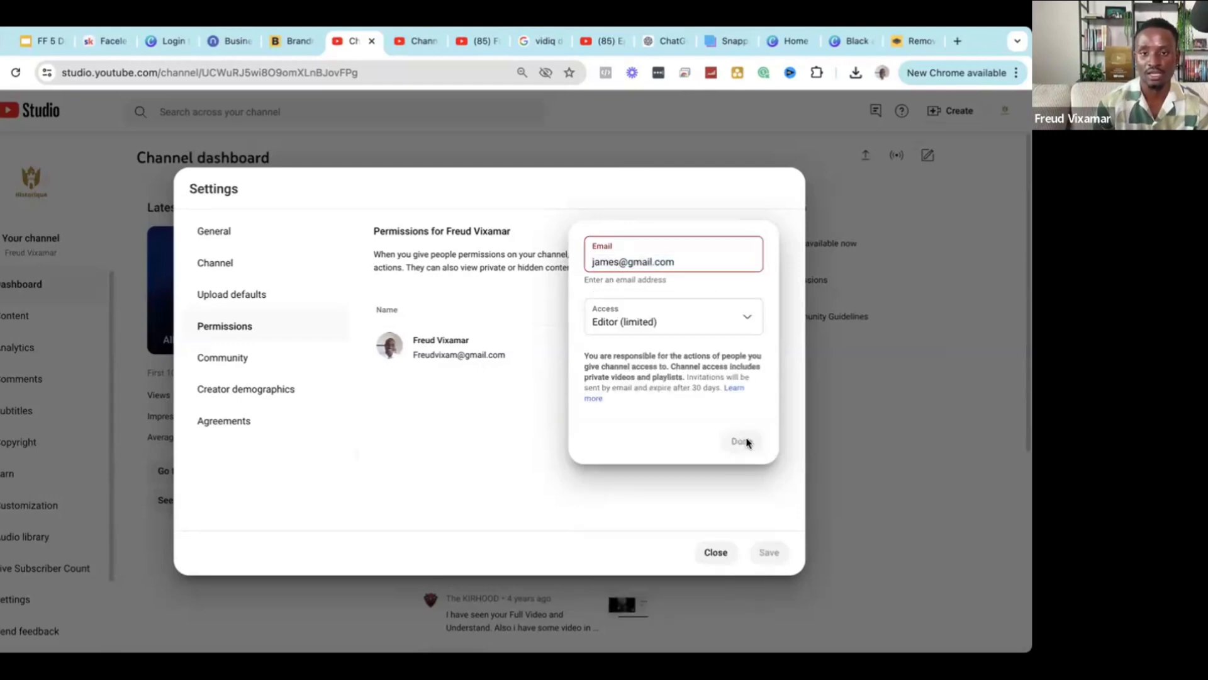
{"action": "left_click", "coordinate": [627, 265]}
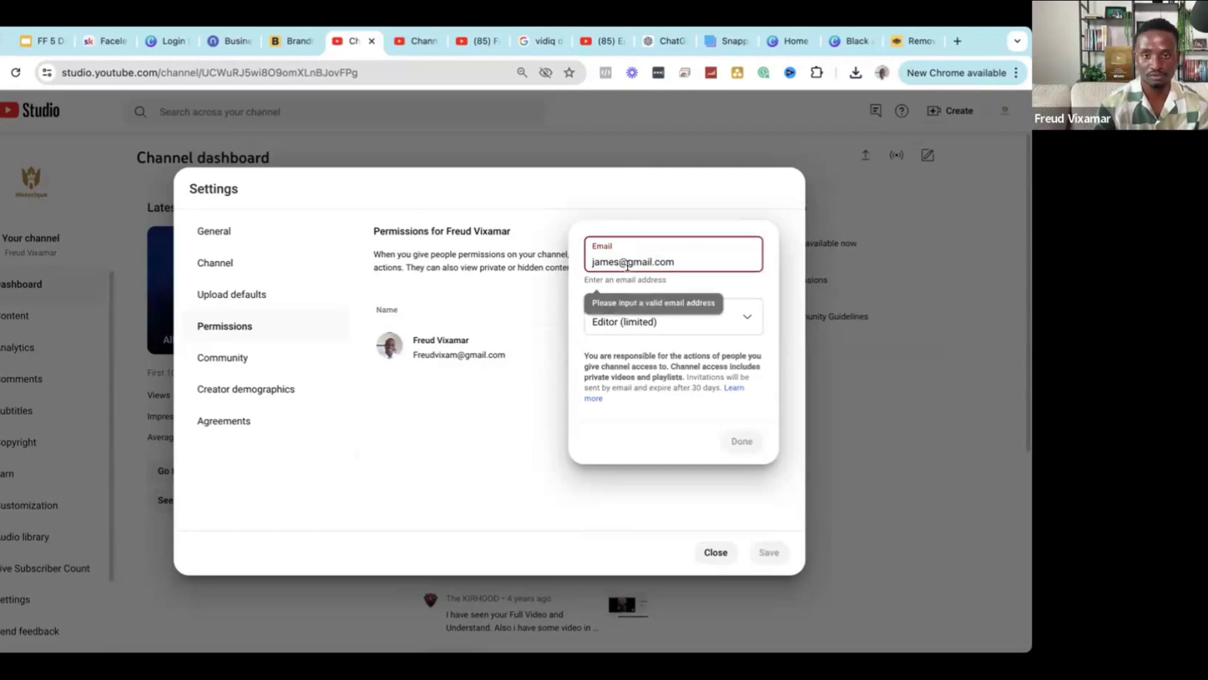
{"action": "key", "text": "BackSpace"}
{"action": "key", "text": "BackSpace"}
{"action": "key", "text": "BackSpace"}
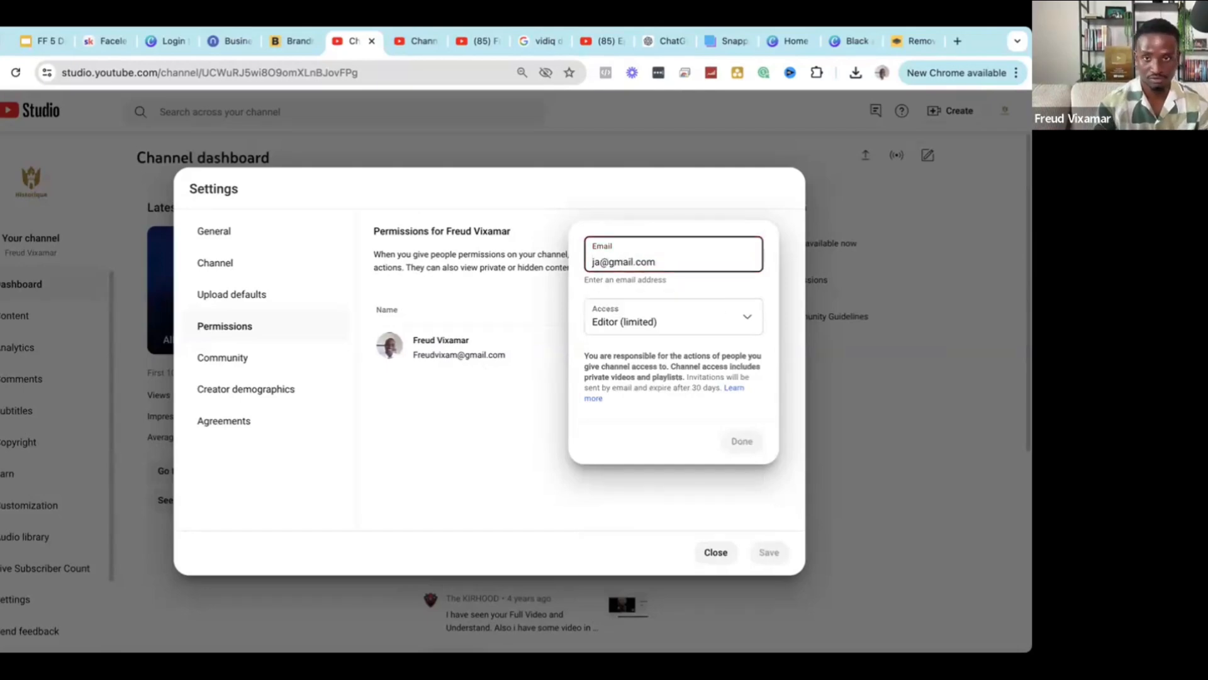
{"action": "key", "text": "BackSpace"}
{"action": "key", "text": "BackSpace"}
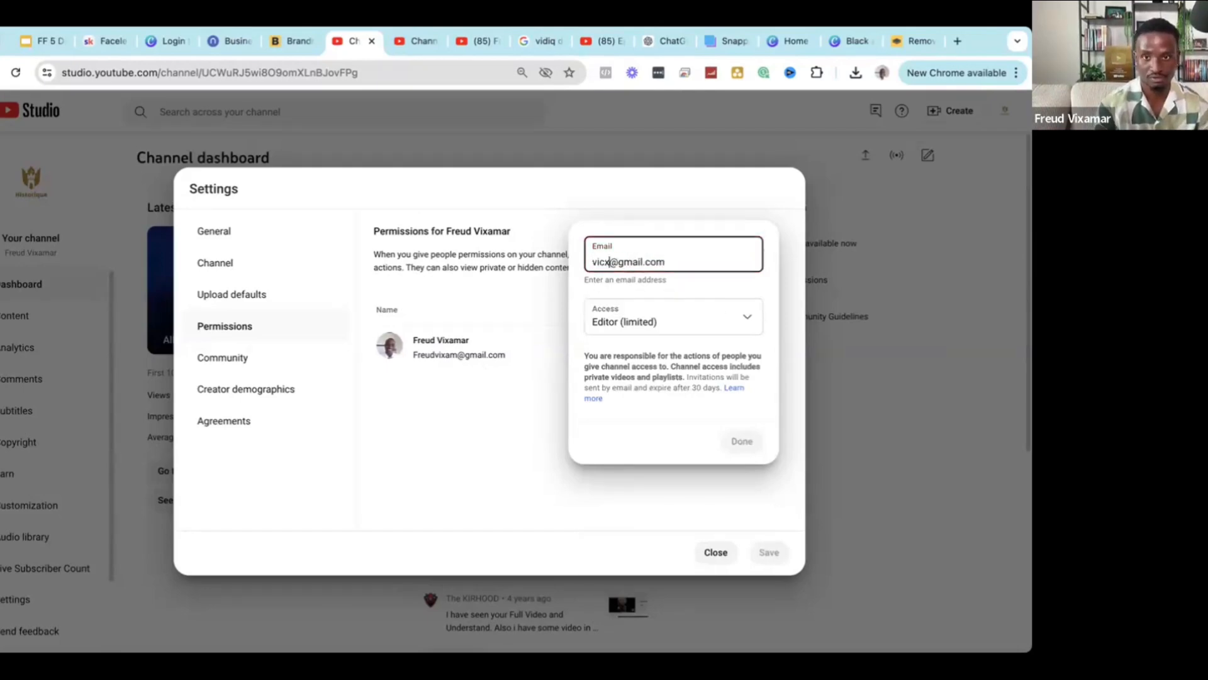
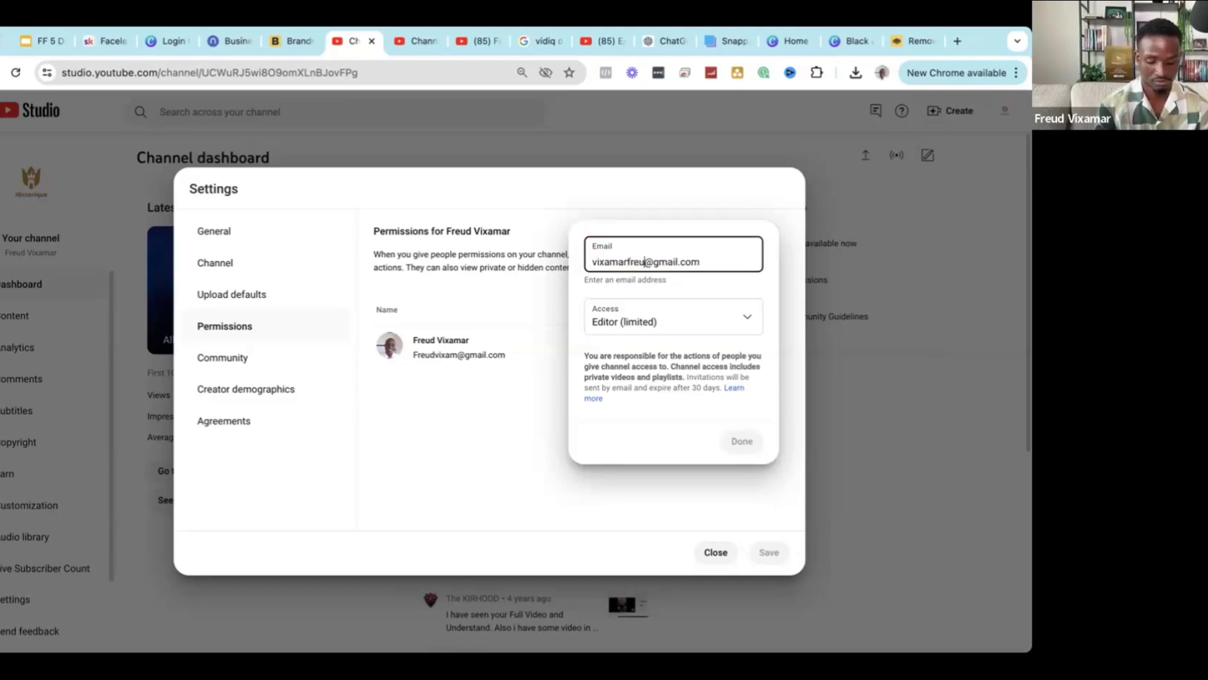
{"action": "left_click", "coordinate": [729, 340]}
{"action": "left_click", "coordinate": [719, 256]}
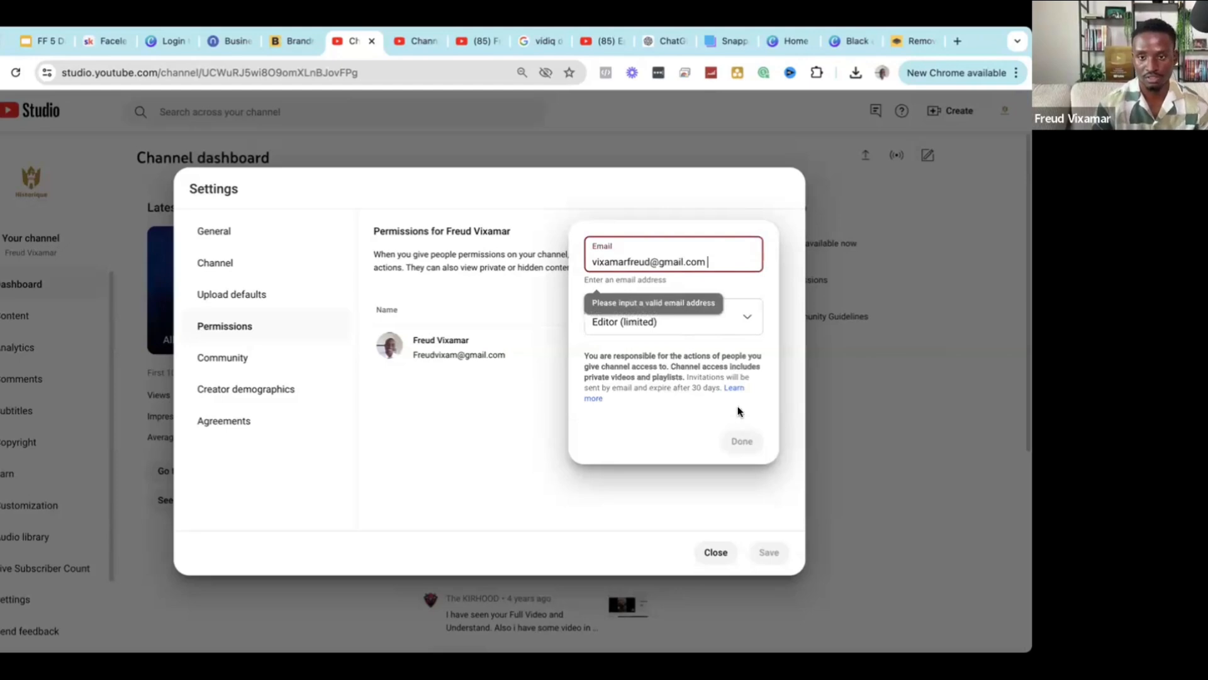
{"action": "left_click", "coordinate": [741, 440]}
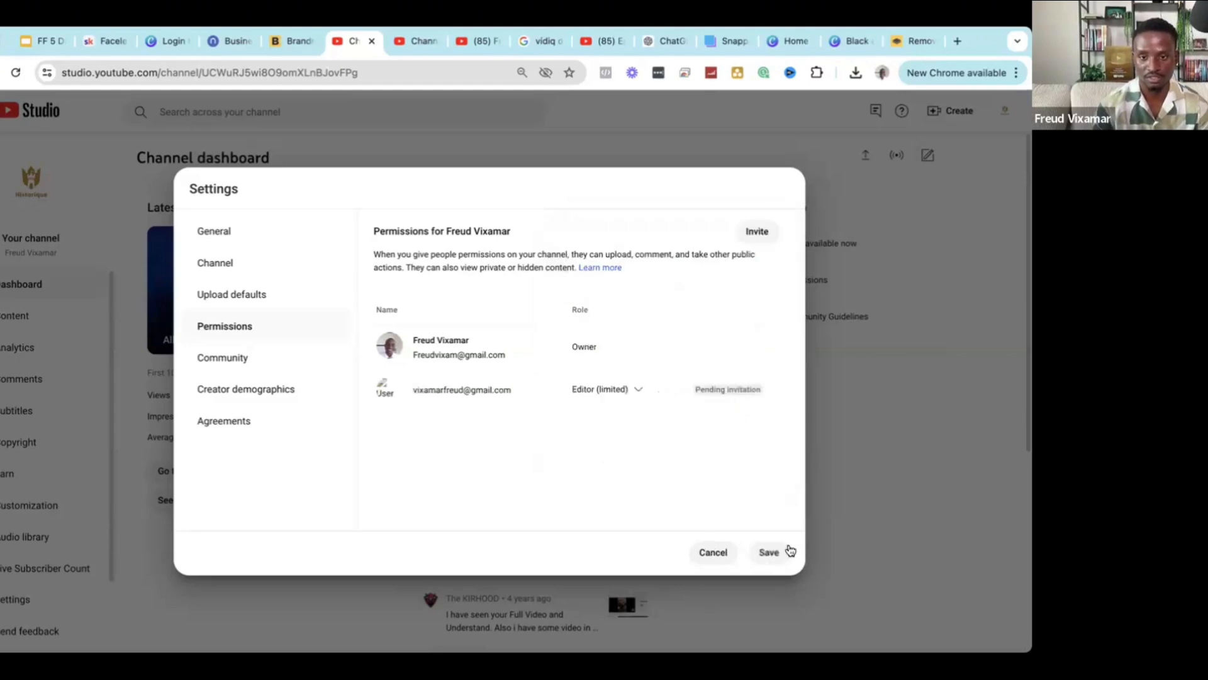
Save the new channel permission and continue through the 'Verify it's you' identity check.
{"action": "left_click", "coordinate": [770, 552]}
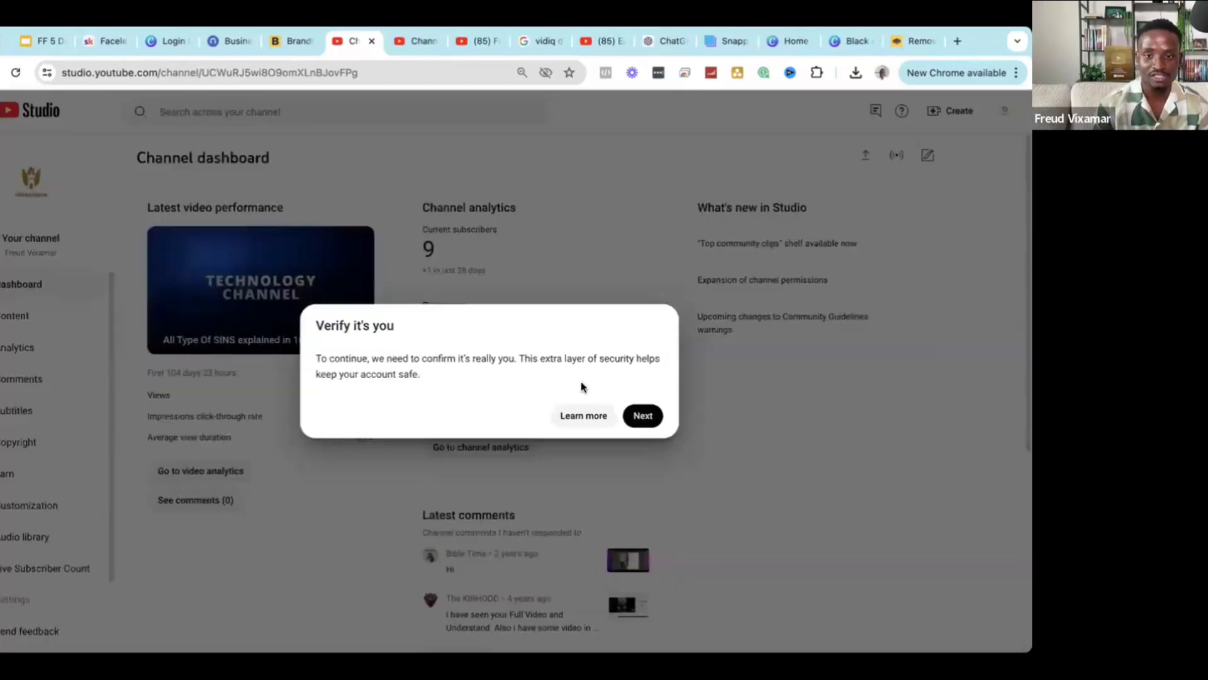
{"action": "left_click", "coordinate": [642, 416]}
{"action": "left_click", "coordinate": [326, 46]}
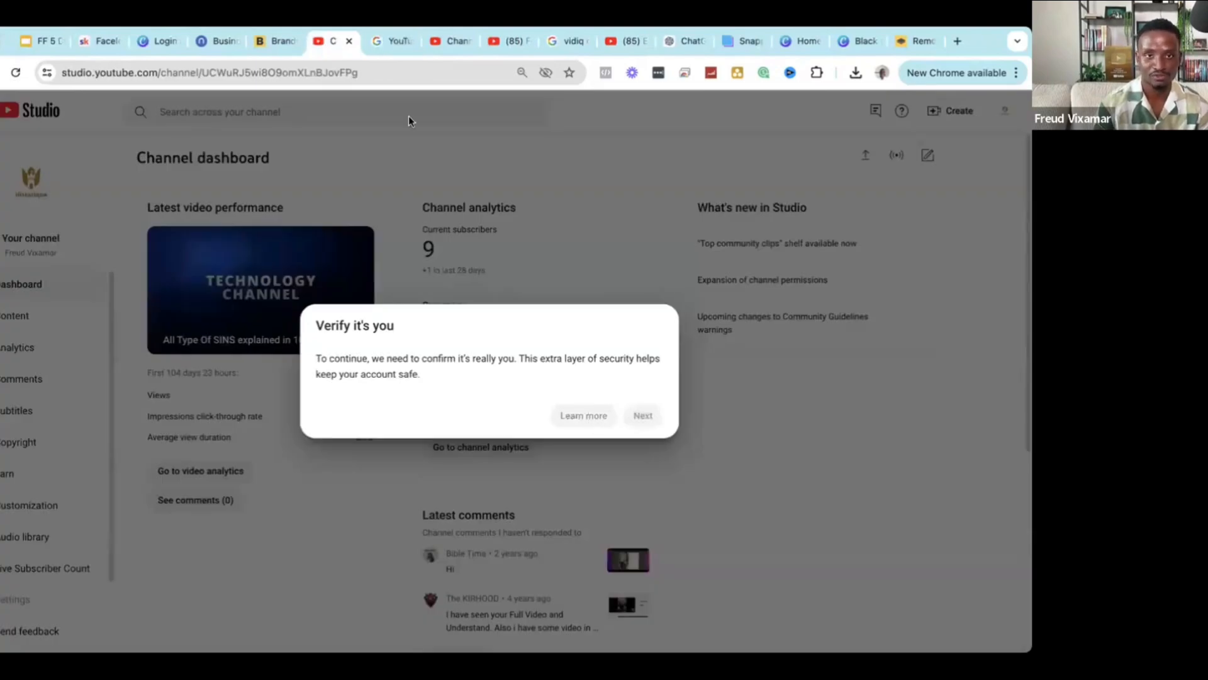
Submit the account password on the Google sign-in page to confirm identity.
{"action": "left_click", "coordinate": [389, 41]}
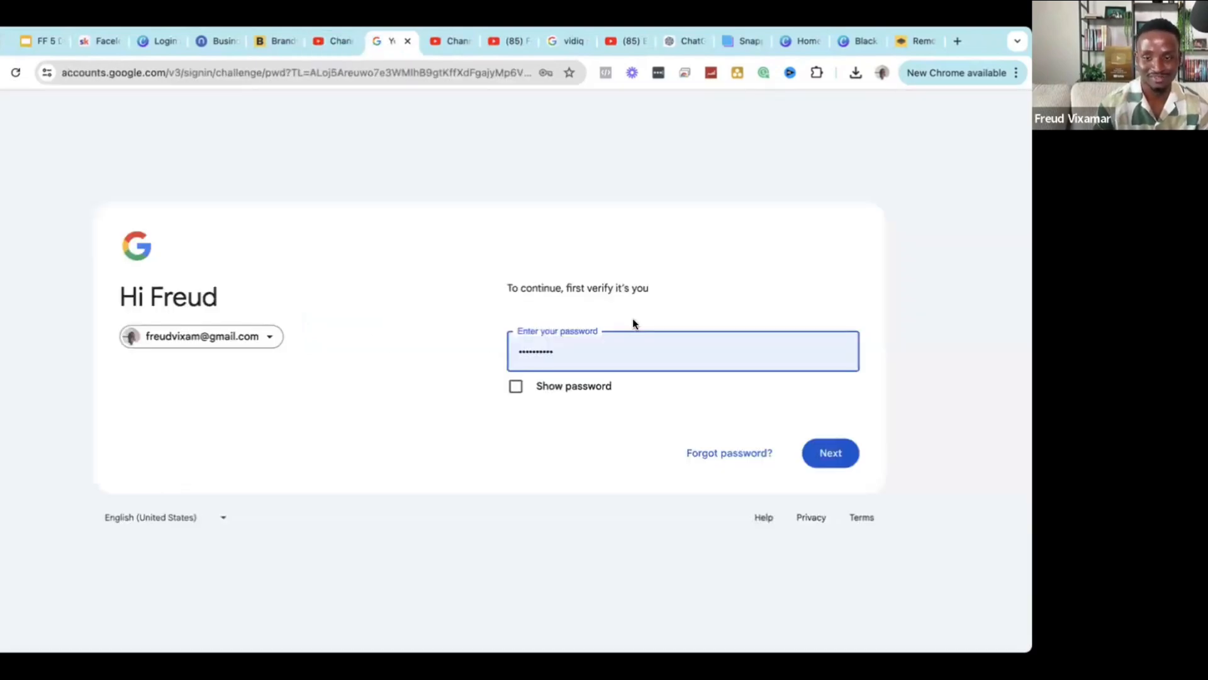
{"action": "left_click", "coordinate": [832, 442]}
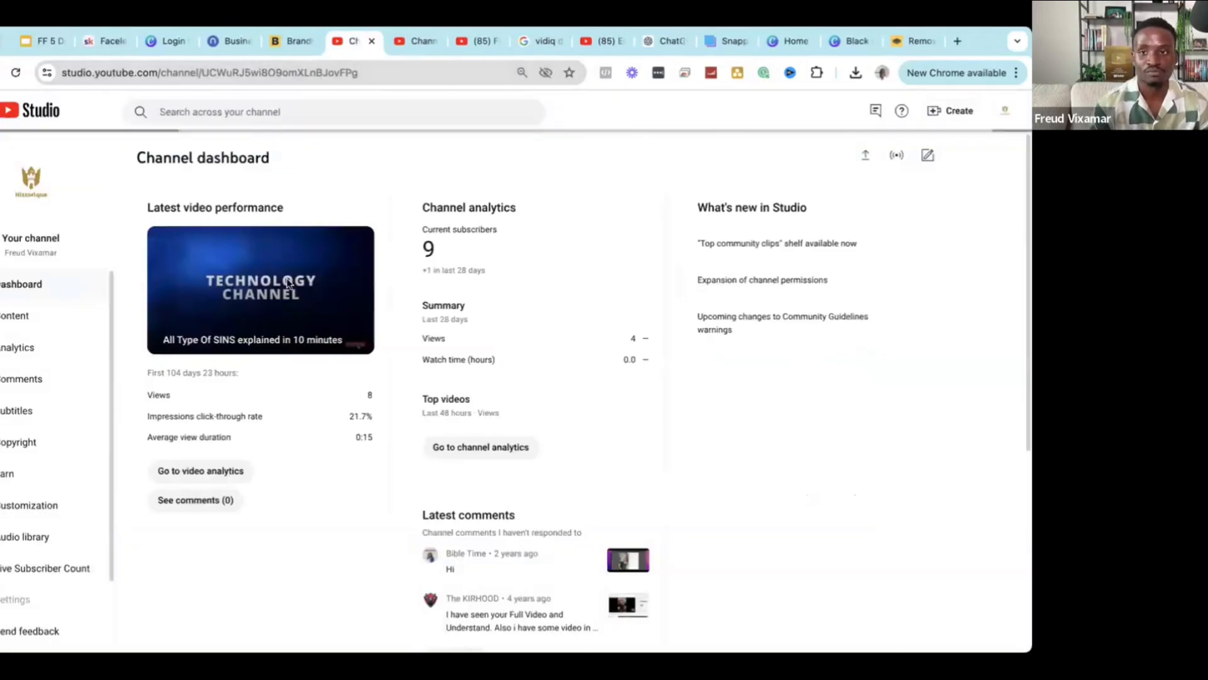
Start and cancel a video upload from Create, then go to the Content videos list.
{"action": "left_click", "coordinate": [943, 115]}
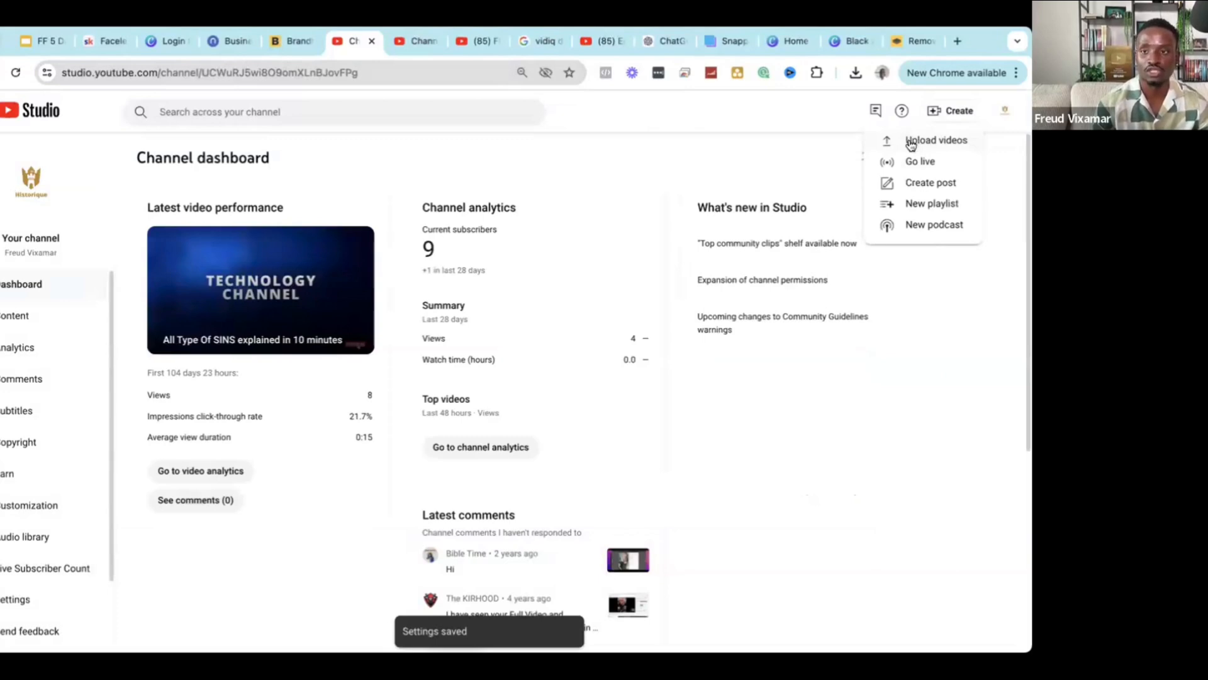
{"action": "left_click", "coordinate": [909, 141]}
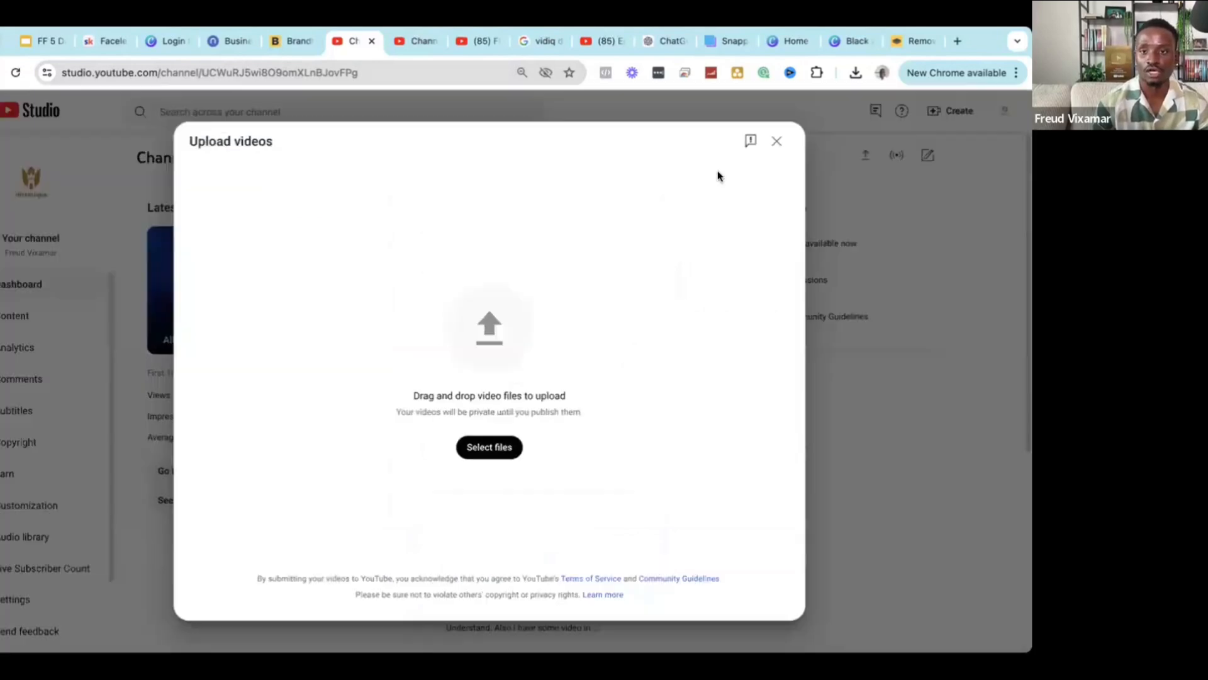
{"action": "left_click", "coordinate": [774, 141]}
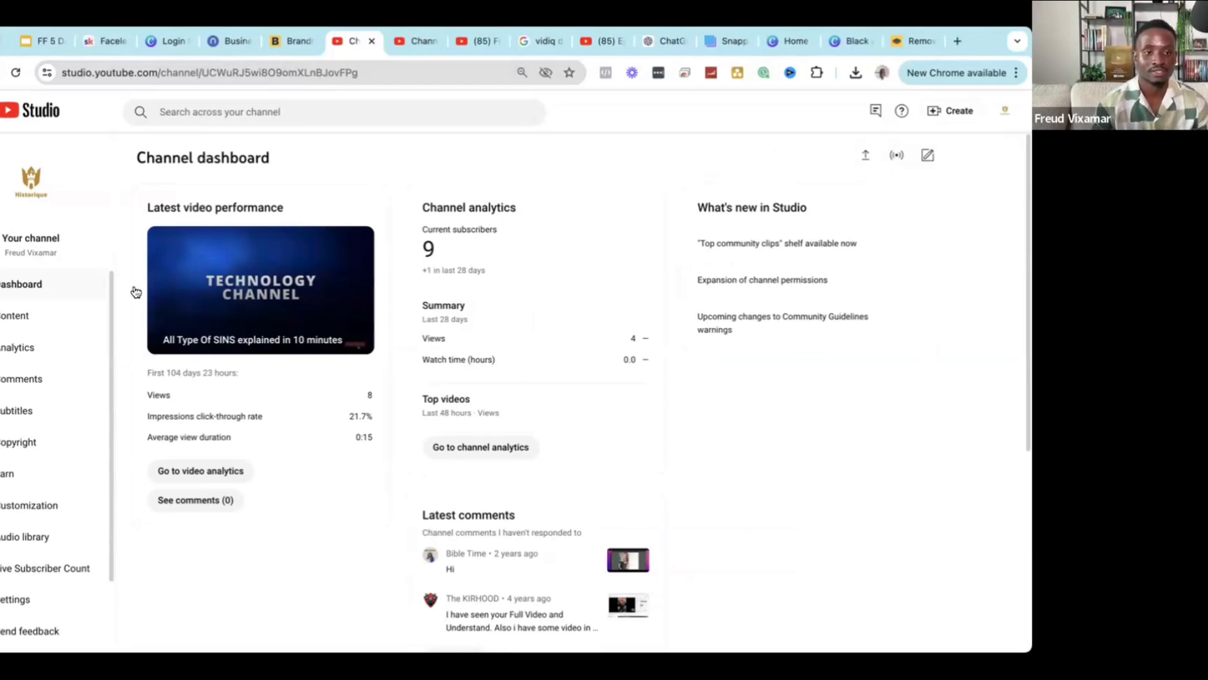
{"action": "left_click", "coordinate": [13, 319]}
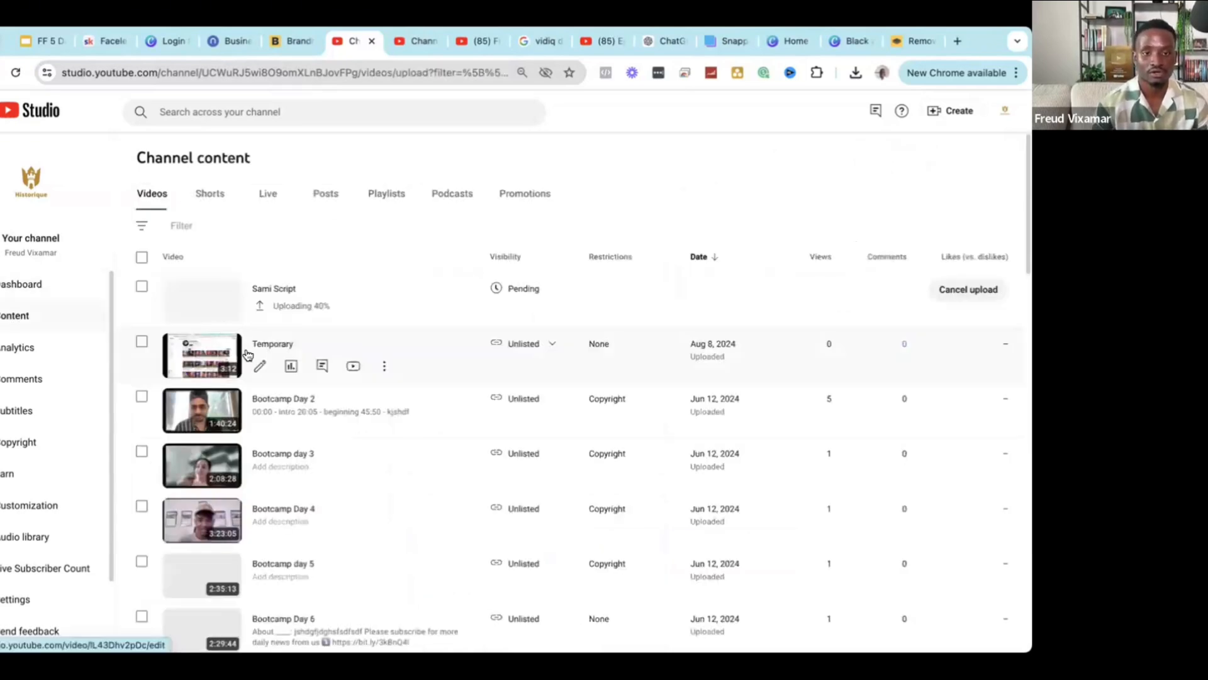
{"action": "left_click", "coordinate": [257, 355]}
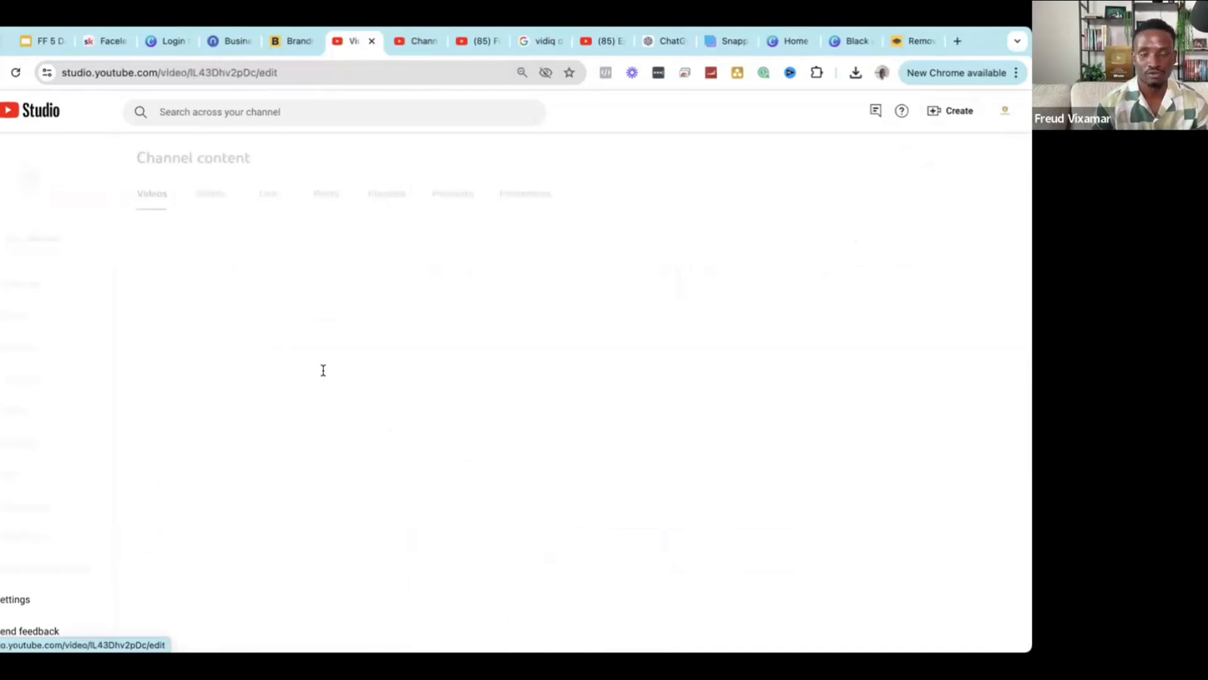
{"action": "scroll", "coordinate": [199, 311], "scroll_direction": "down", "scroll_amount": 3}
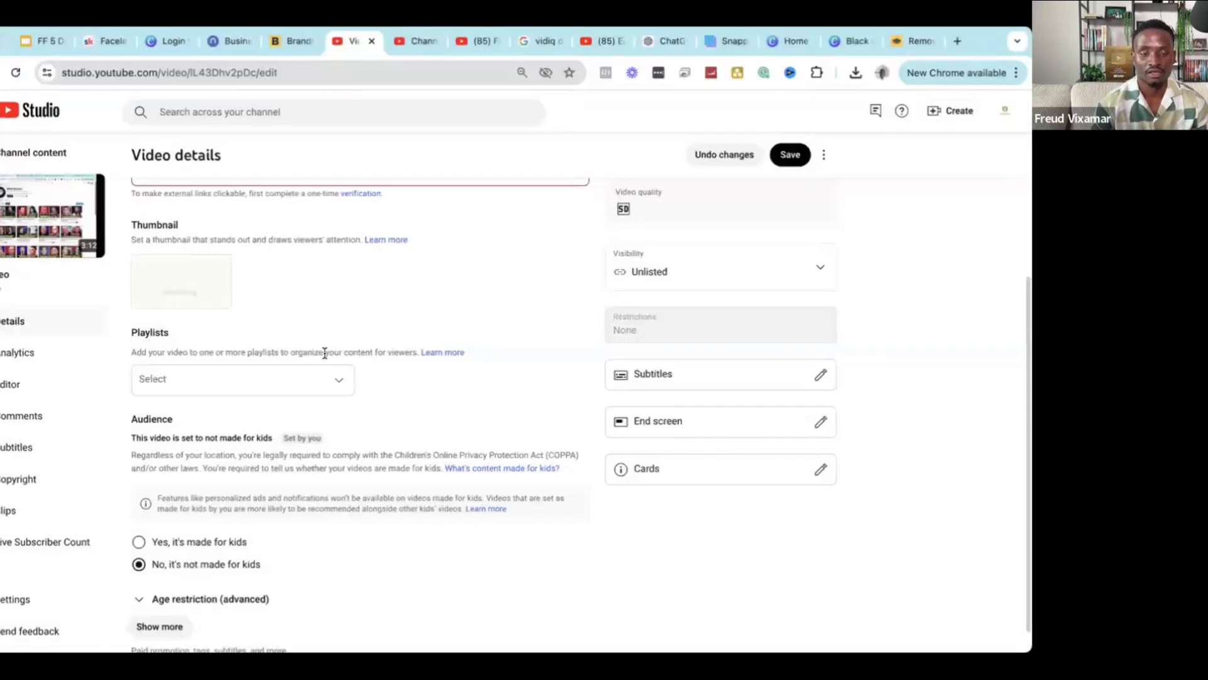
{"action": "scroll", "coordinate": [324, 353], "scroll_direction": "down", "scroll_amount": 1}
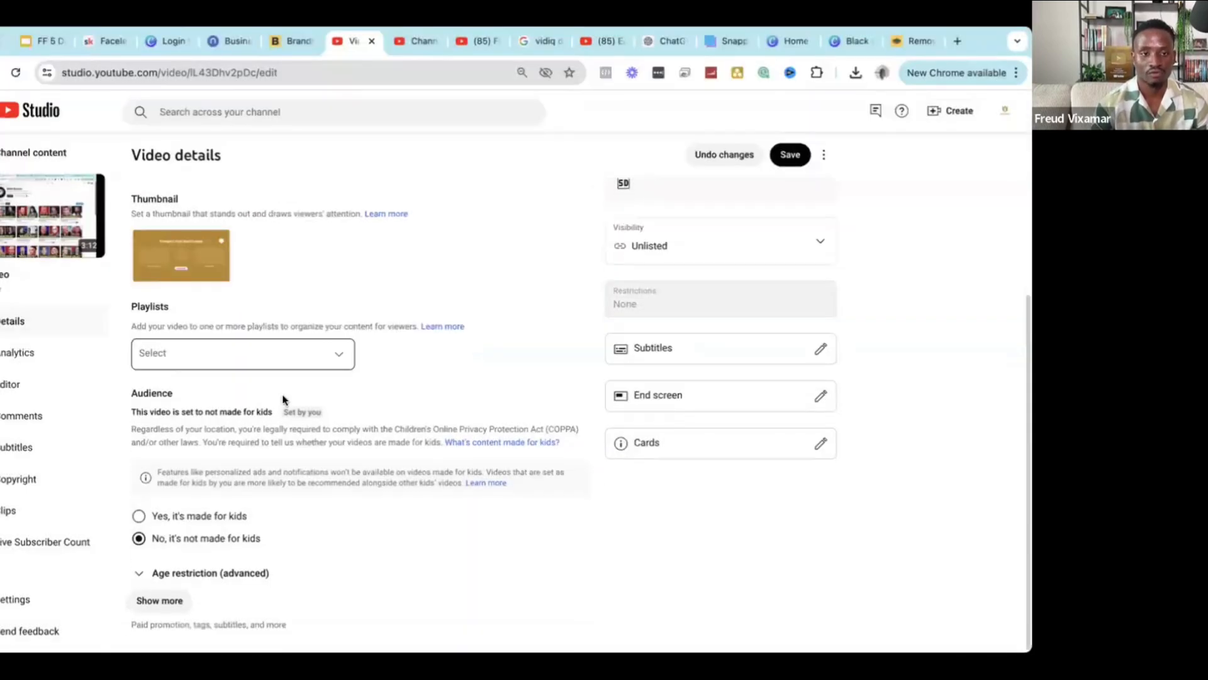
{"action": "left_click", "coordinate": [168, 605]}
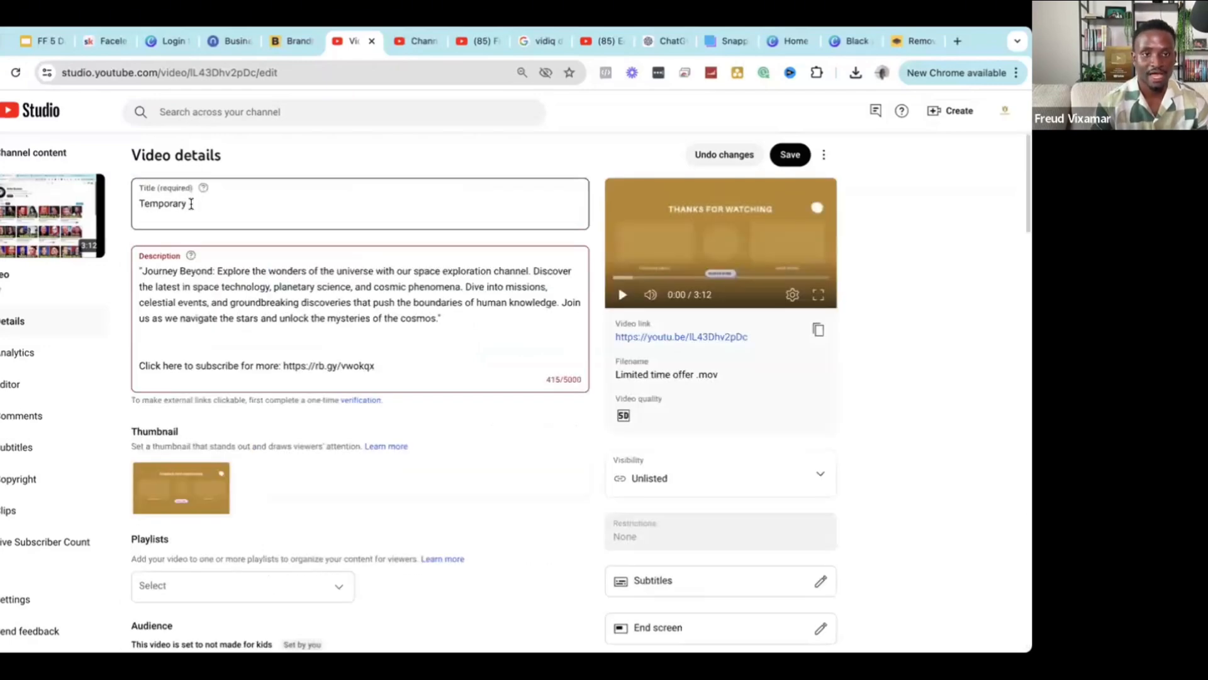
{"action": "double_click", "coordinate": [191, 204]}
{"action": "left_click", "coordinate": [204, 206]}
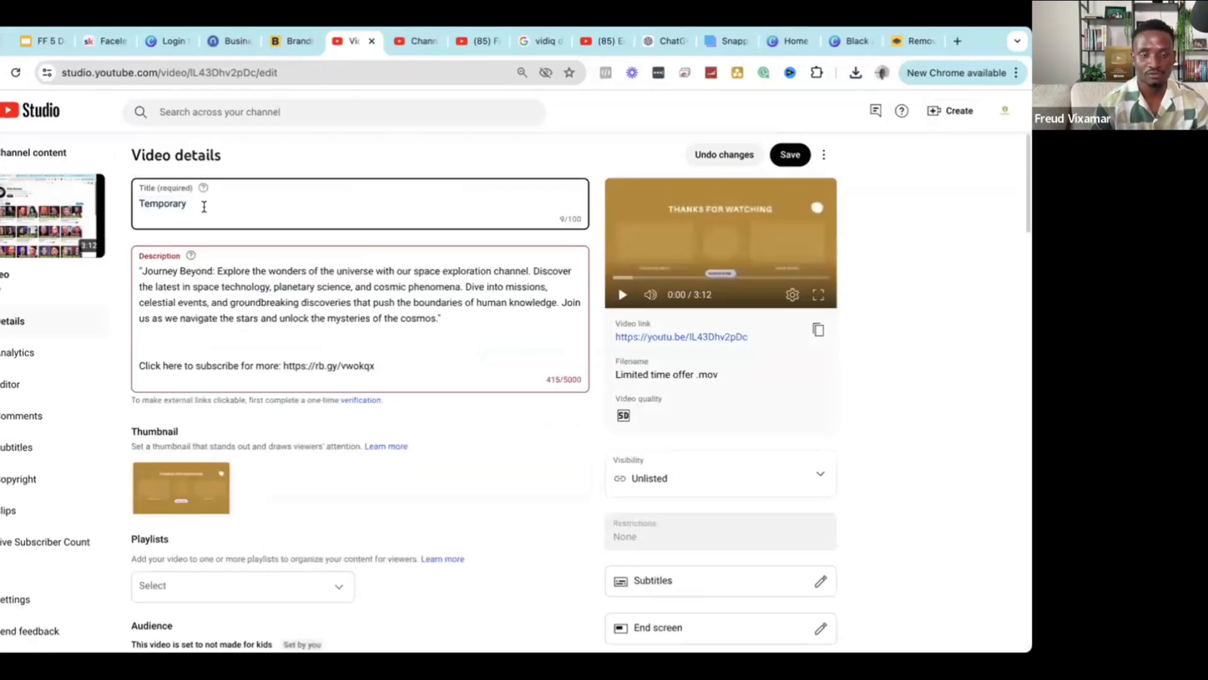
{"action": "scroll", "coordinate": [263, 351], "scroll_direction": "down", "scroll_amount": 15}
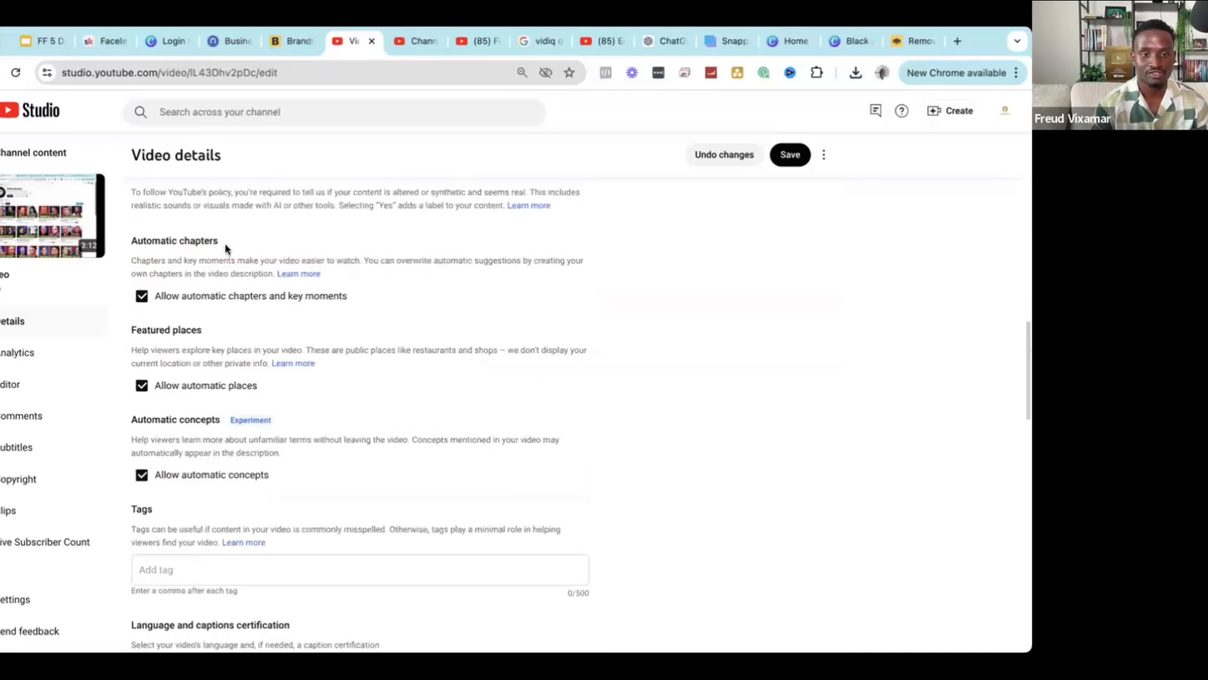
{"action": "scroll", "coordinate": [235, 448], "scroll_direction": "down", "scroll_amount": 3}
{"action": "left_click", "coordinate": [197, 357]}
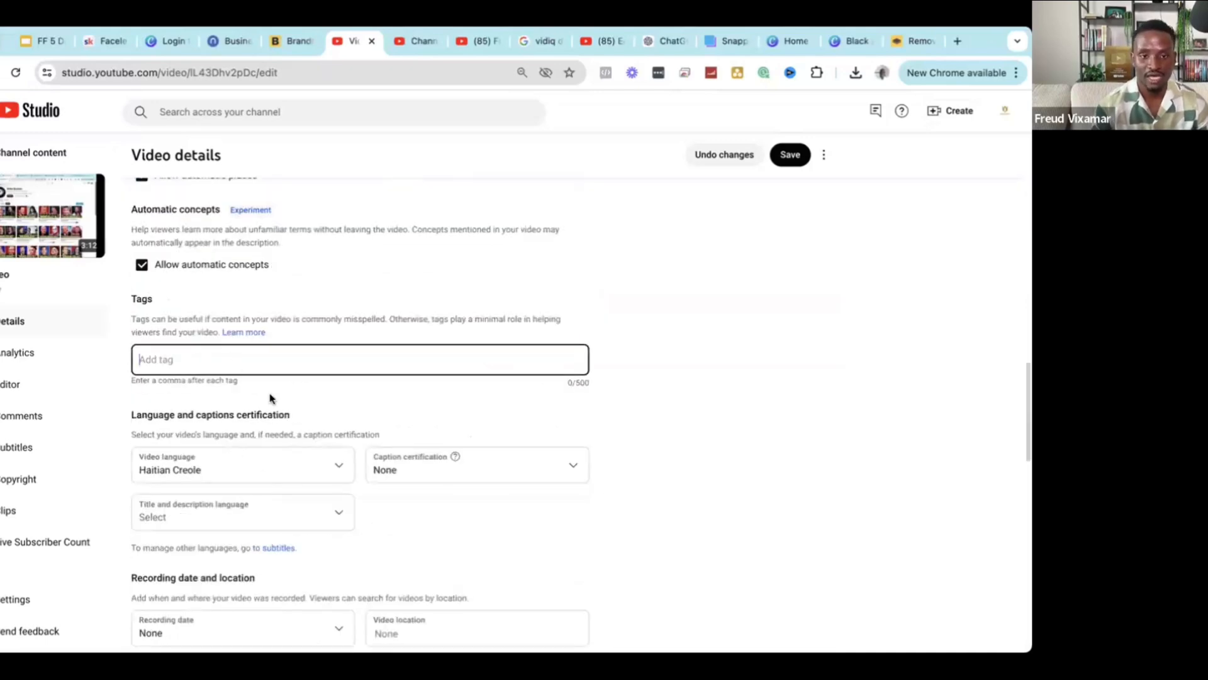
{"action": "left_click_drag", "start_coordinate": [432, 456], "coordinate": [443, 455]}
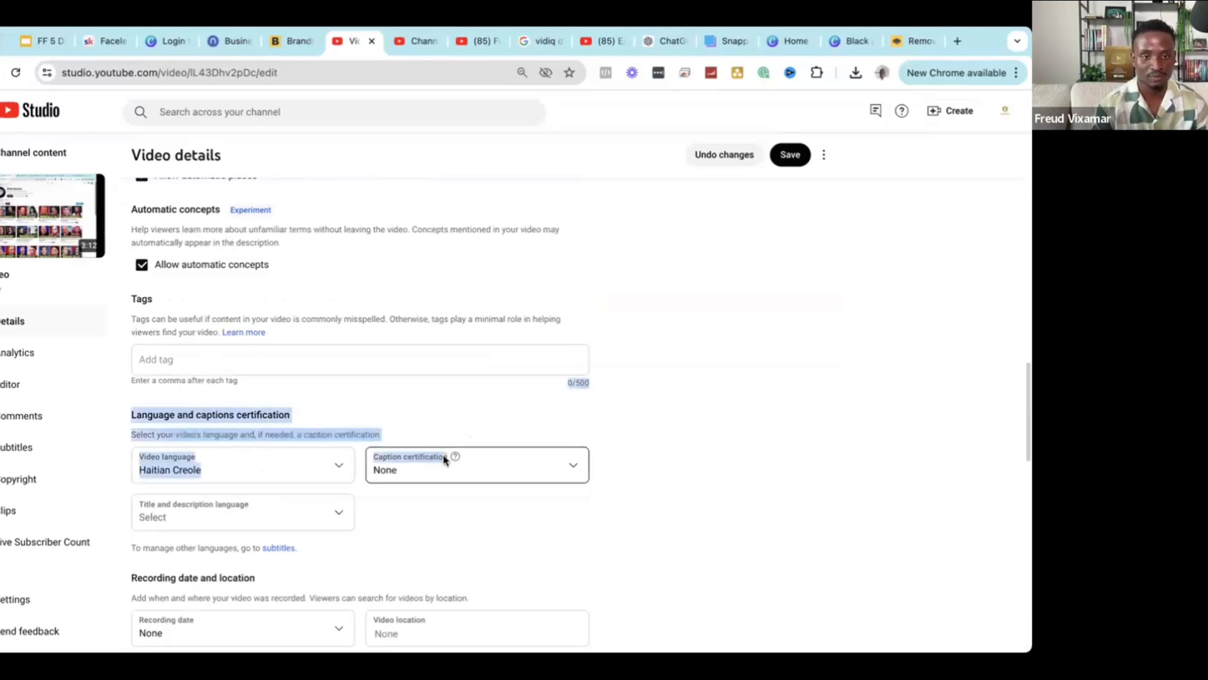
{"action": "left_click", "coordinate": [521, 446]}
{"action": "scroll", "coordinate": [705, 160], "scroll_direction": "up", "scroll_amount": 2}
{"action": "left_click", "coordinate": [786, 72]}
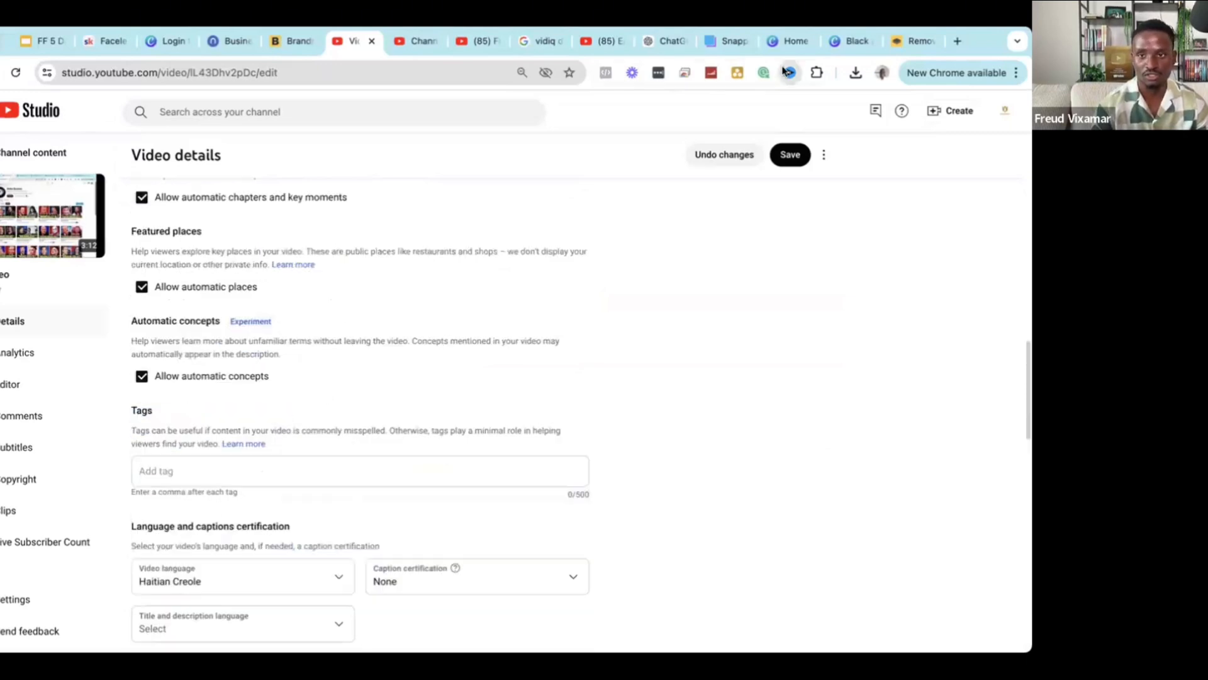
{"action": "left_click", "coordinate": [915, 337]}
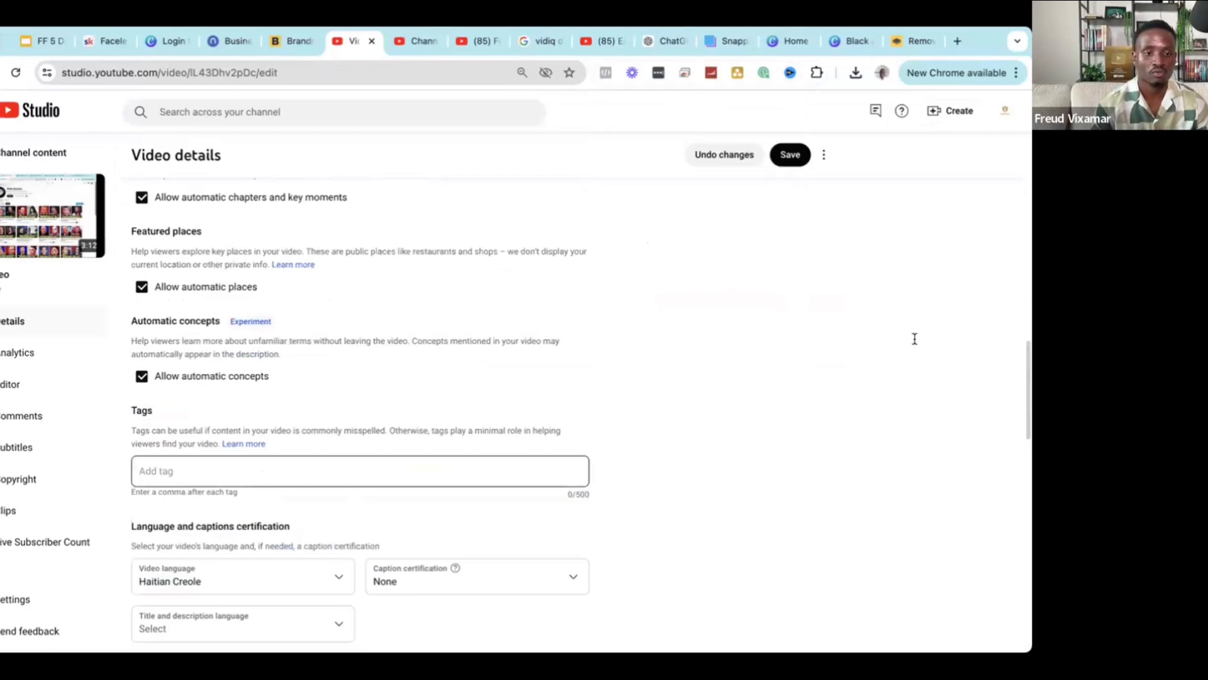
{"action": "scroll", "coordinate": [193, 459], "scroll_direction": "down", "scroll_amount": 1}
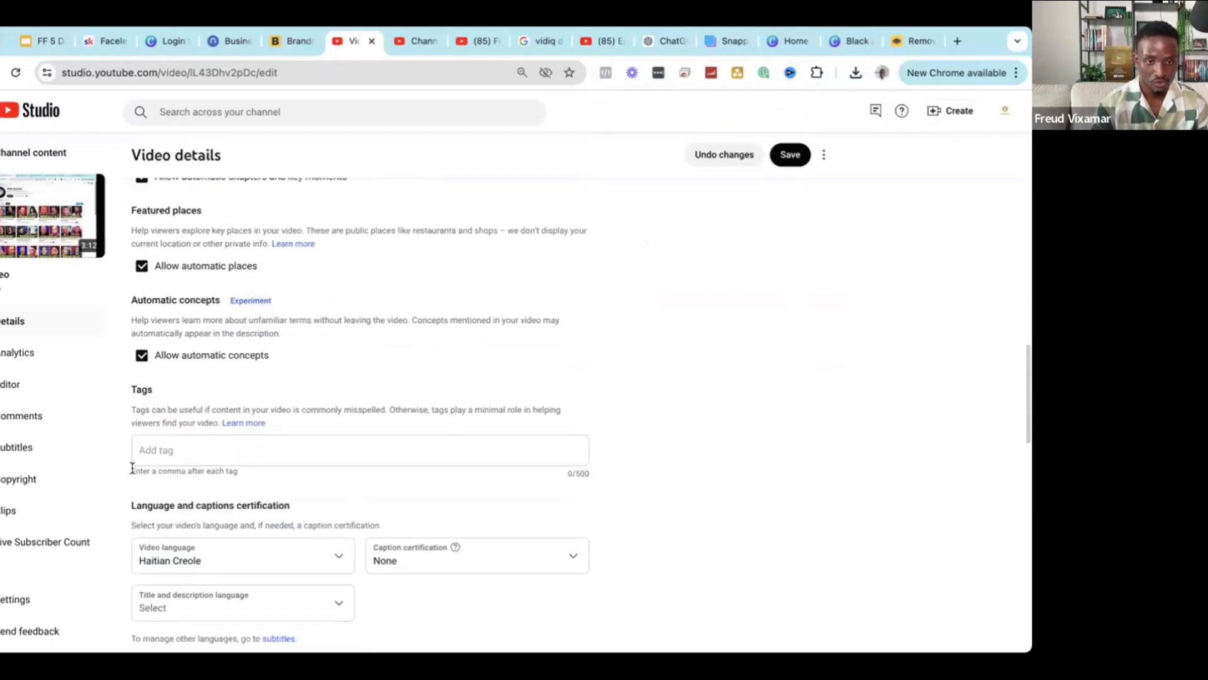
{"action": "triple_click", "coordinate": [184, 472]}
{"action": "scroll", "coordinate": [220, 480], "scroll_direction": "down", "scroll_amount": 2}
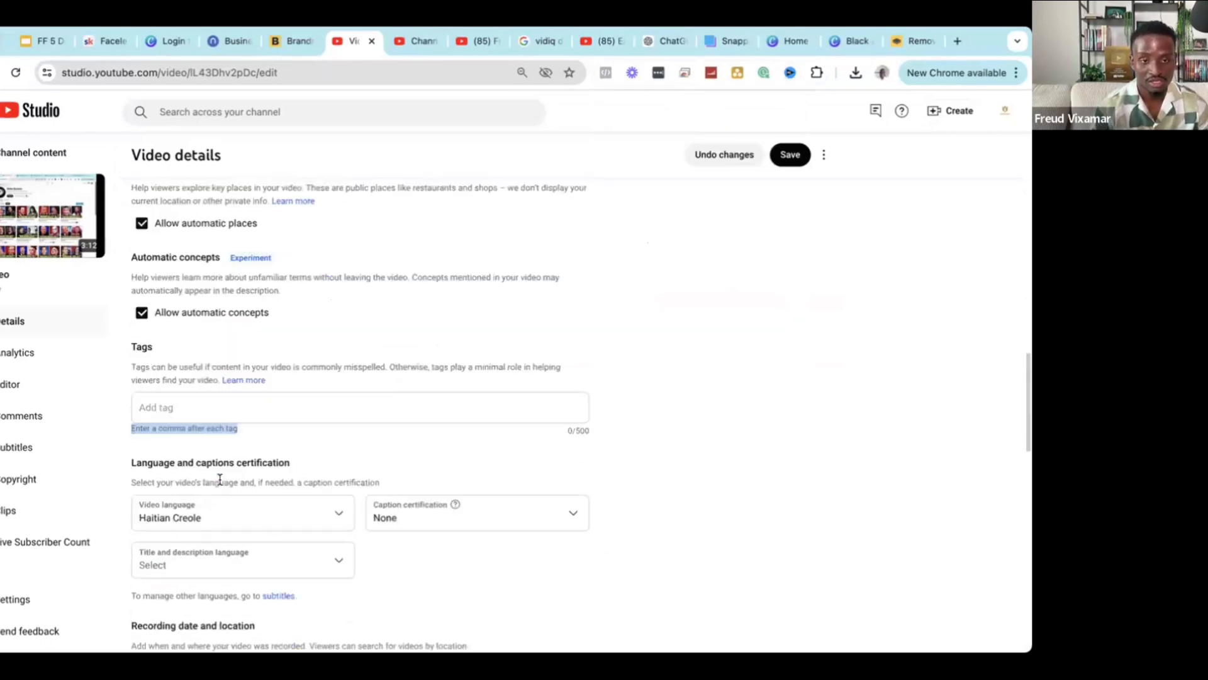
{"action": "scroll", "coordinate": [156, 379], "scroll_direction": "down", "scroll_amount": 5}
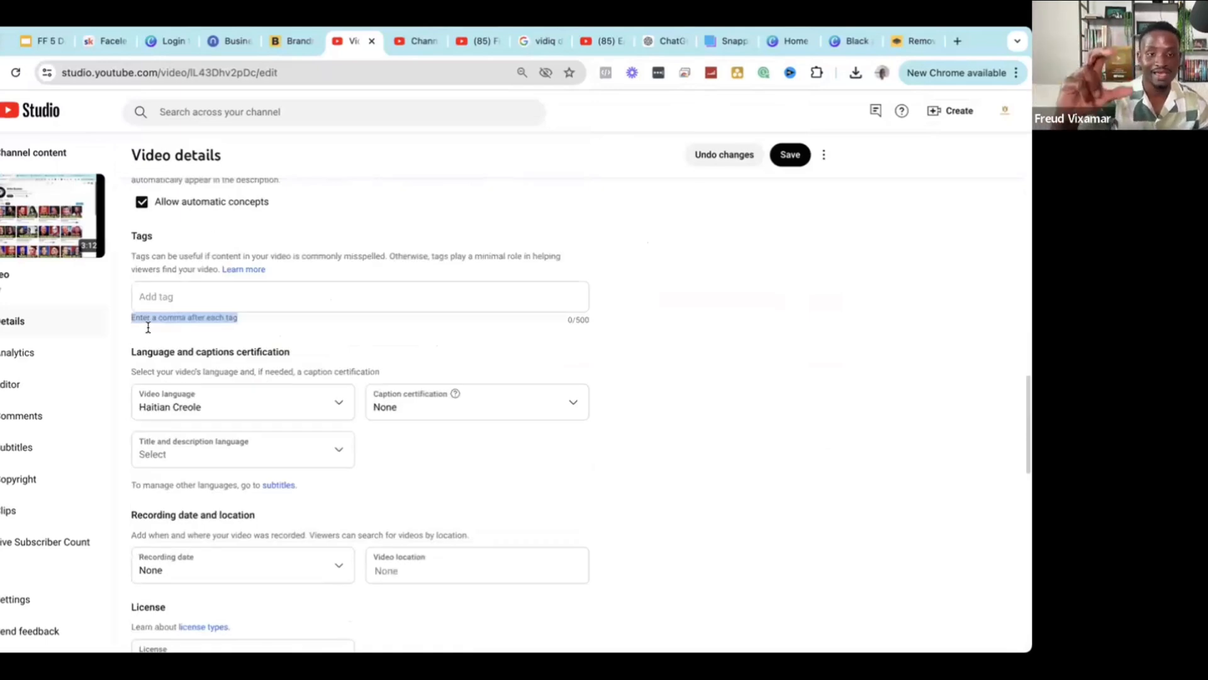
{"action": "scroll", "coordinate": [160, 239], "scroll_direction": "up", "scroll_amount": 15}
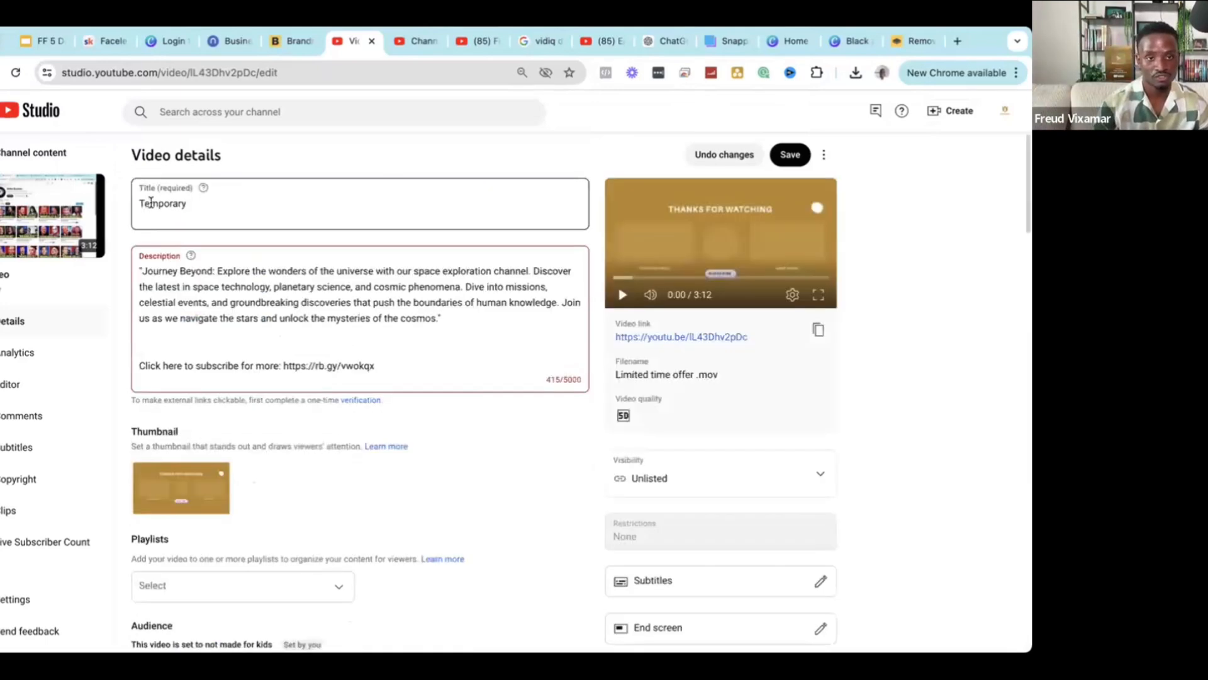
{"action": "double_click", "coordinate": [147, 202]}
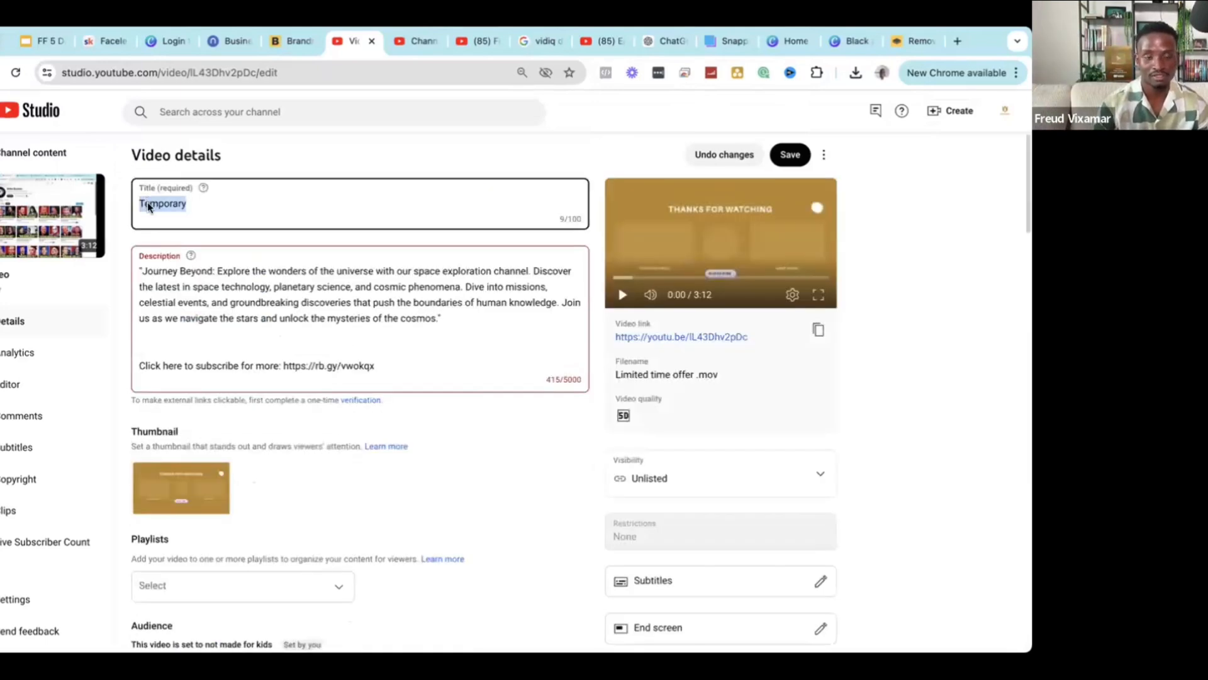
{"action": "scroll", "coordinate": [269, 399], "scroll_direction": "down", "scroll_amount": 15}
{"action": "scroll", "coordinate": [269, 404], "scroll_direction": "down", "scroll_amount": 5}
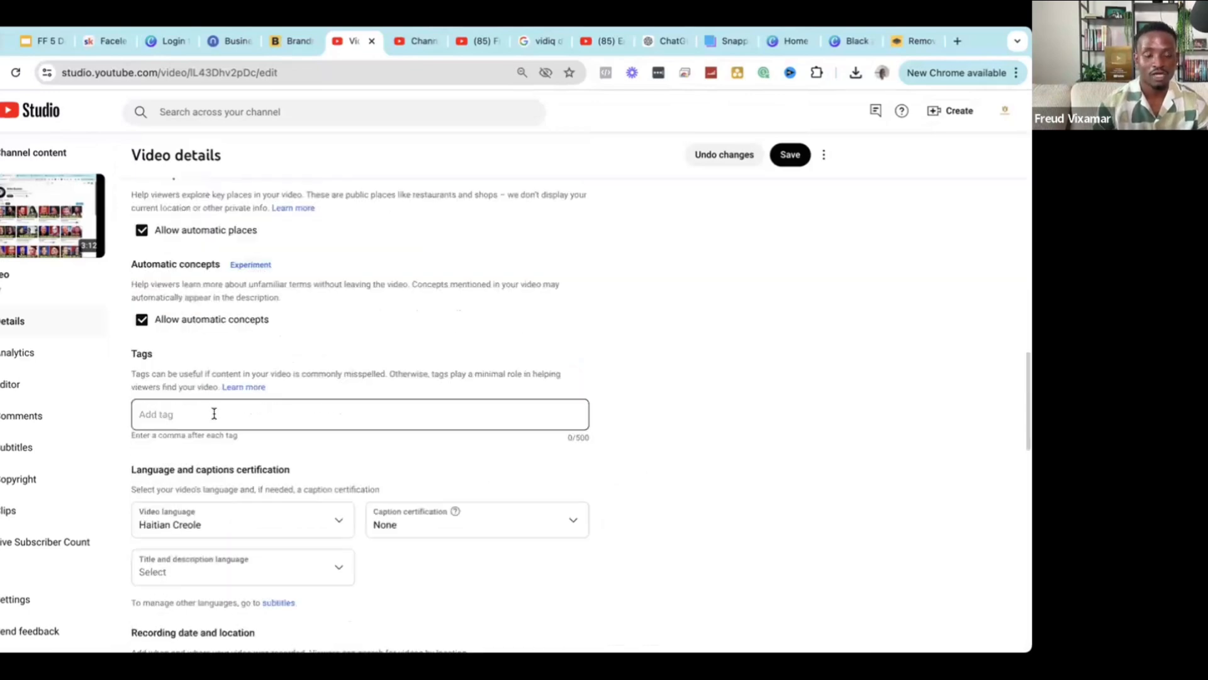
{"action": "left_click", "coordinate": [214, 414]}
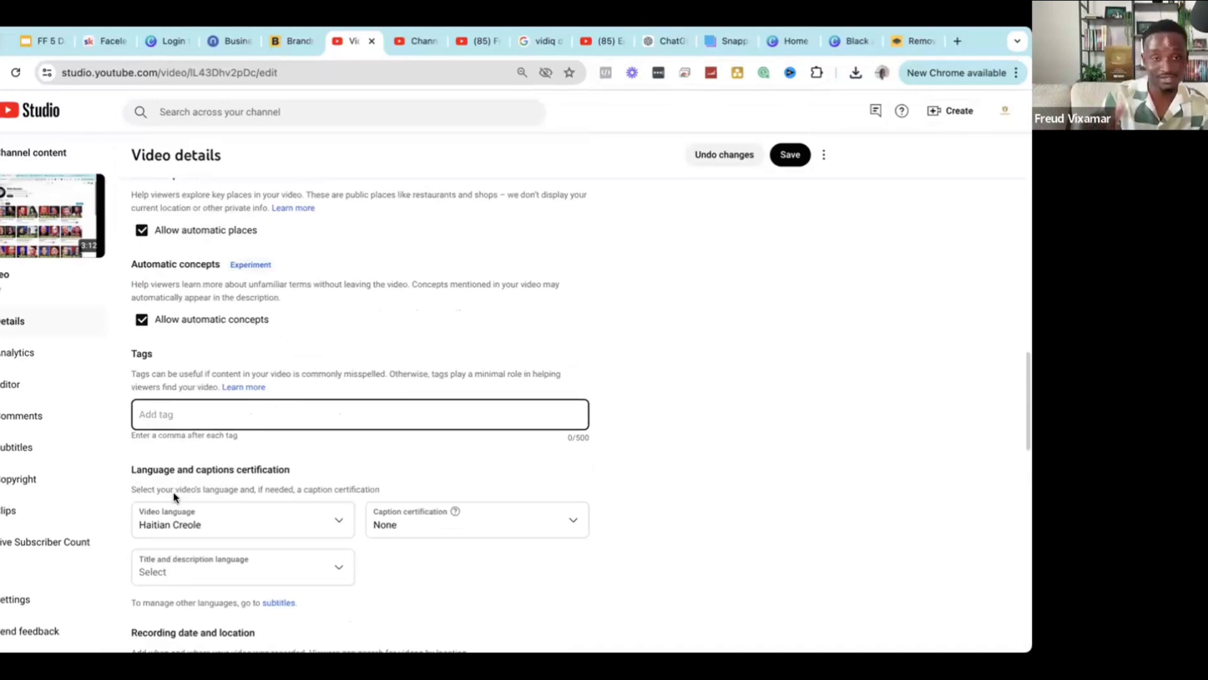
{"action": "scroll", "coordinate": [370, 468], "scroll_direction": "up", "scroll_amount": 1}
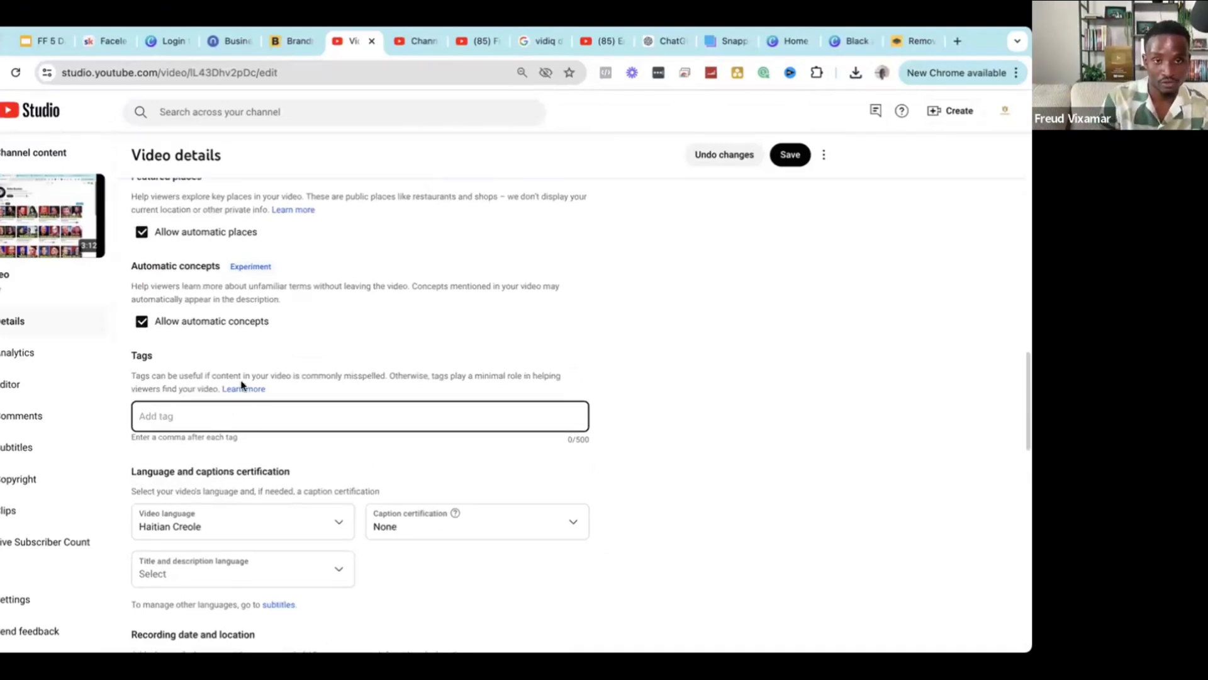
{"action": "scroll", "coordinate": [243, 386], "scroll_direction": "up", "scroll_amount": 2}
{"action": "scroll", "coordinate": [239, 391], "scroll_direction": "down", "scroll_amount": 7}
{"action": "scroll", "coordinate": [167, 283], "scroll_direction": "up", "scroll_amount": 3}
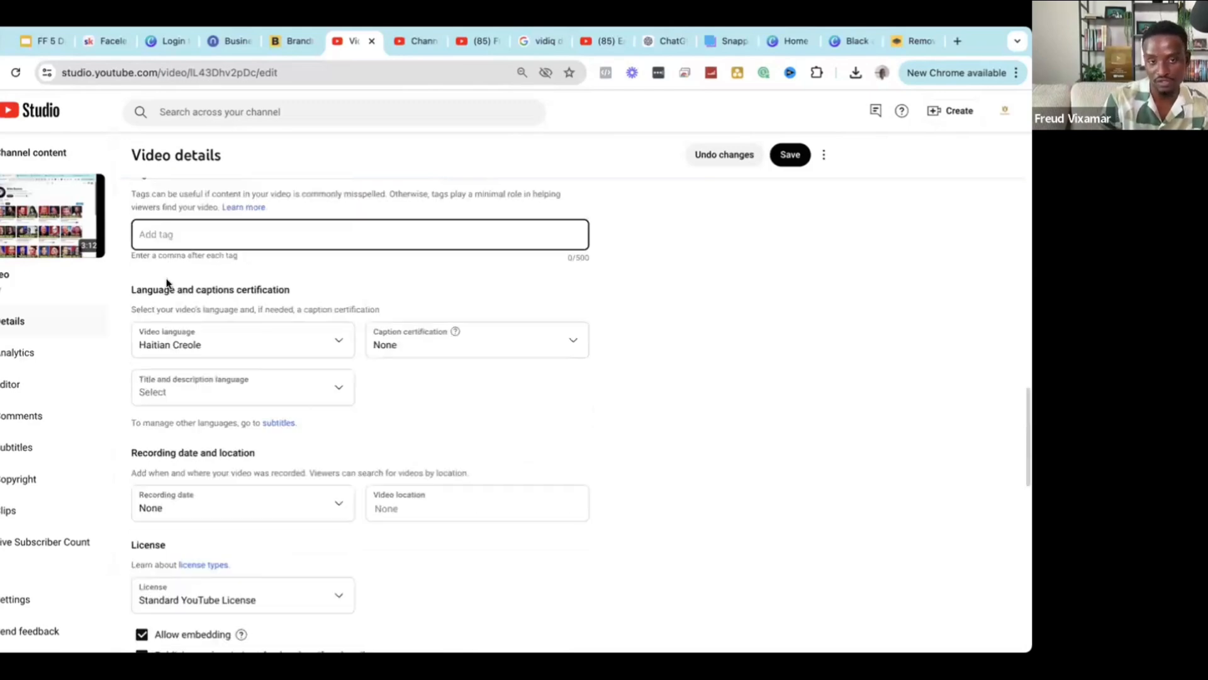
{"action": "scroll", "coordinate": [214, 313], "scroll_direction": "up", "scroll_amount": 10}
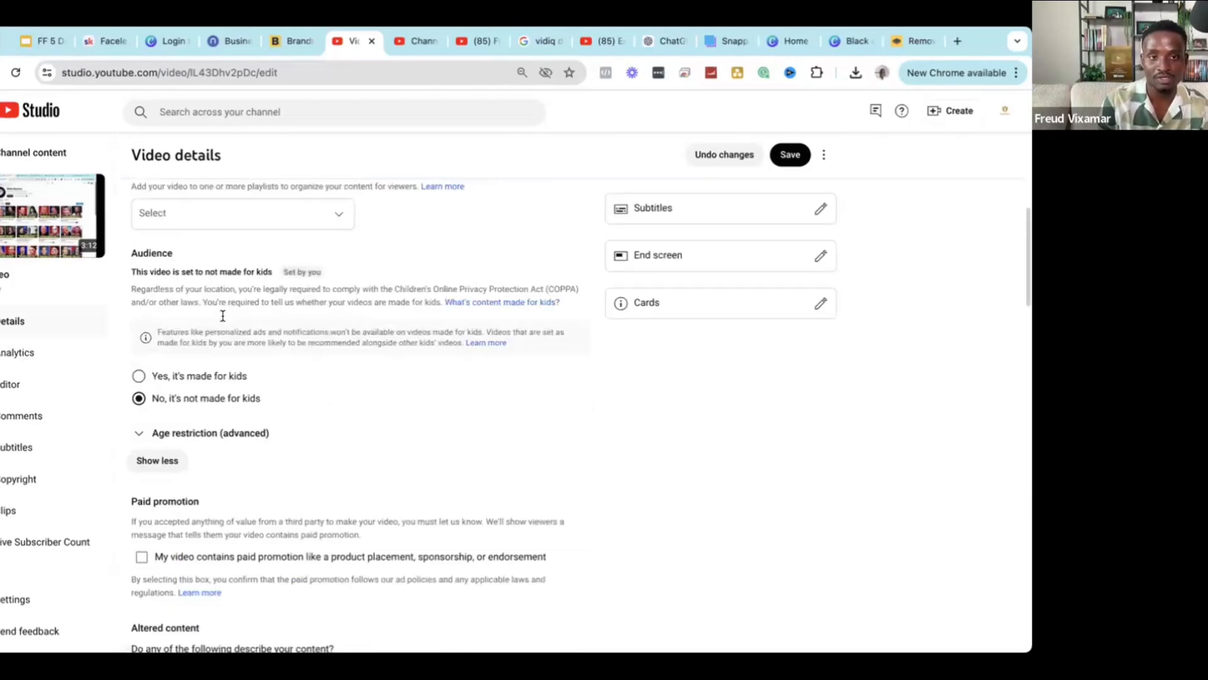
{"action": "scroll", "coordinate": [196, 217], "scroll_direction": "up", "scroll_amount": 6}
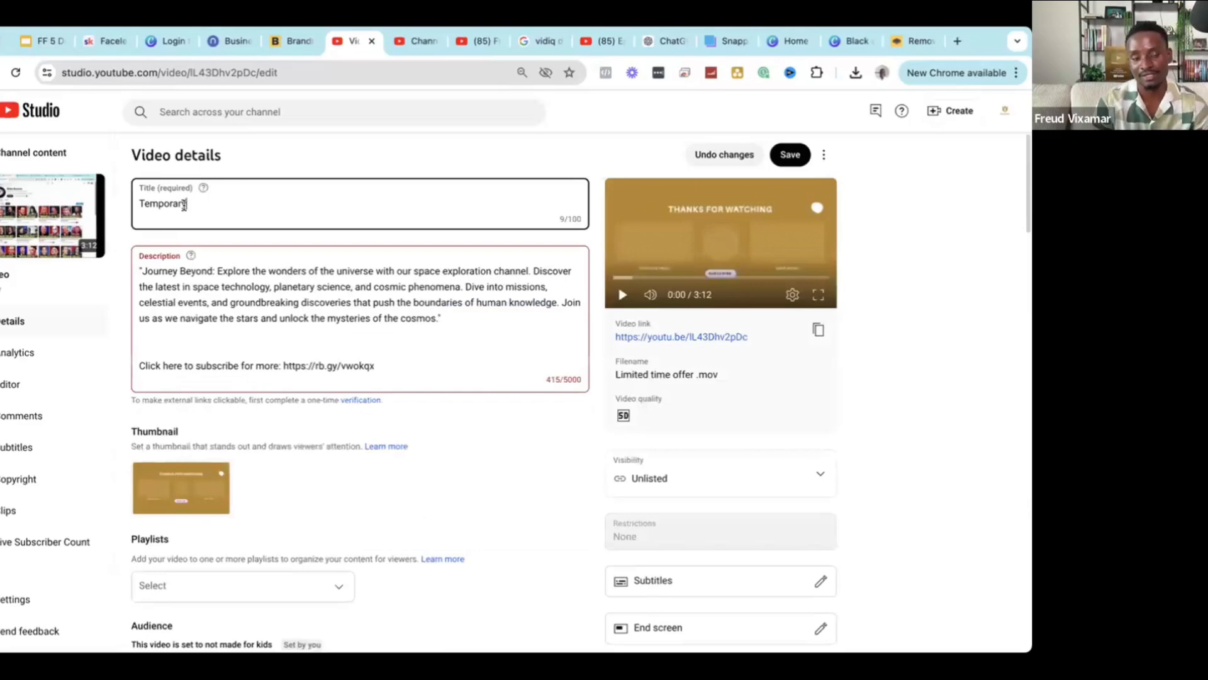
{"action": "double_click", "coordinate": [184, 202]}
{"action": "scroll", "coordinate": [213, 240], "scroll_direction": "down", "scroll_amount": 10}
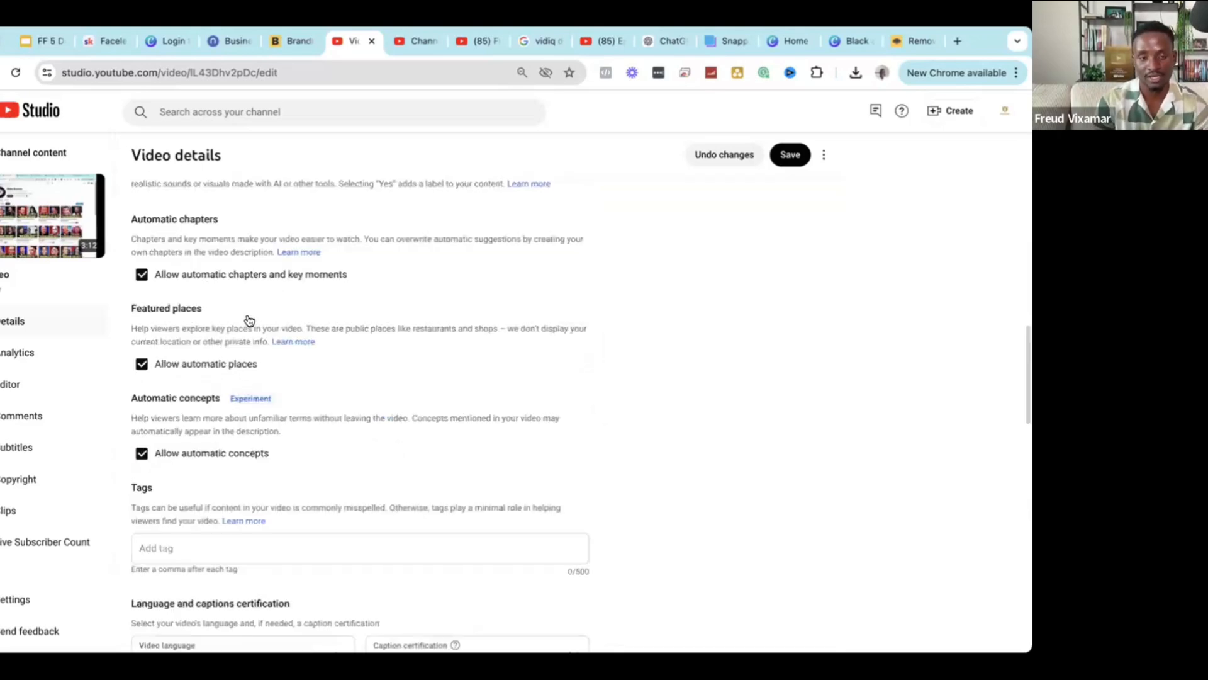
{"action": "scroll", "coordinate": [248, 320], "scroll_direction": "down", "scroll_amount": 7}
{"action": "scroll", "coordinate": [218, 306], "scroll_direction": "up", "scroll_amount": 3}
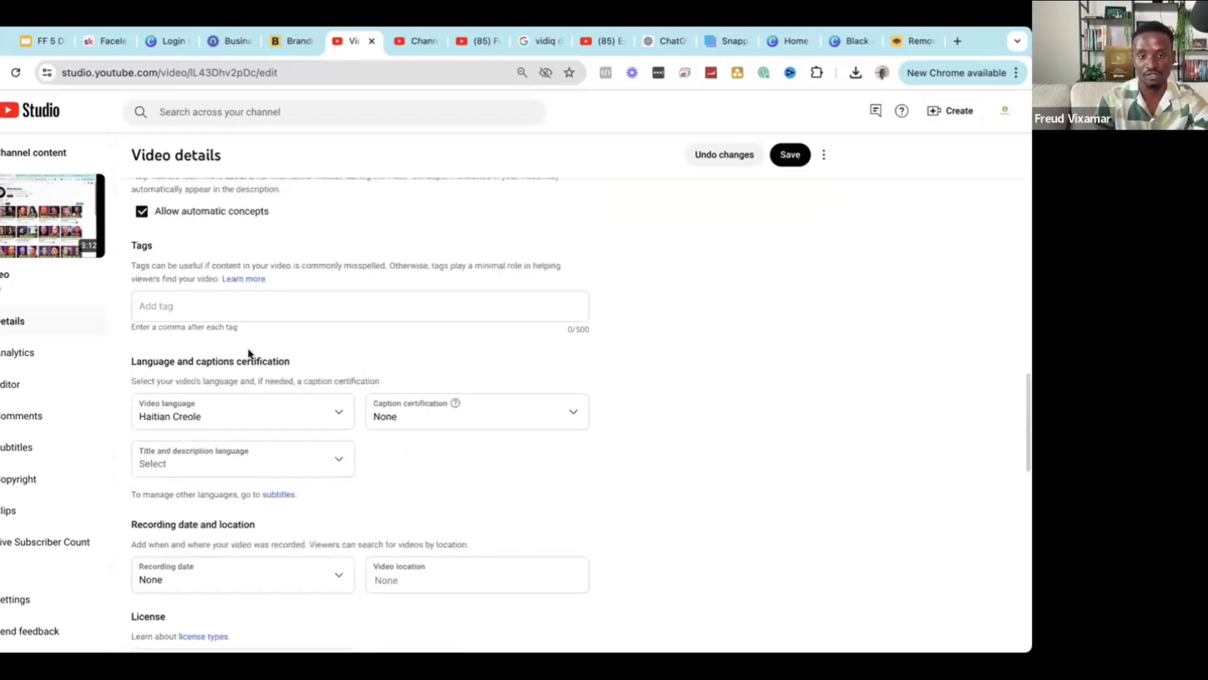
{"action": "left_click", "coordinate": [314, 302]}
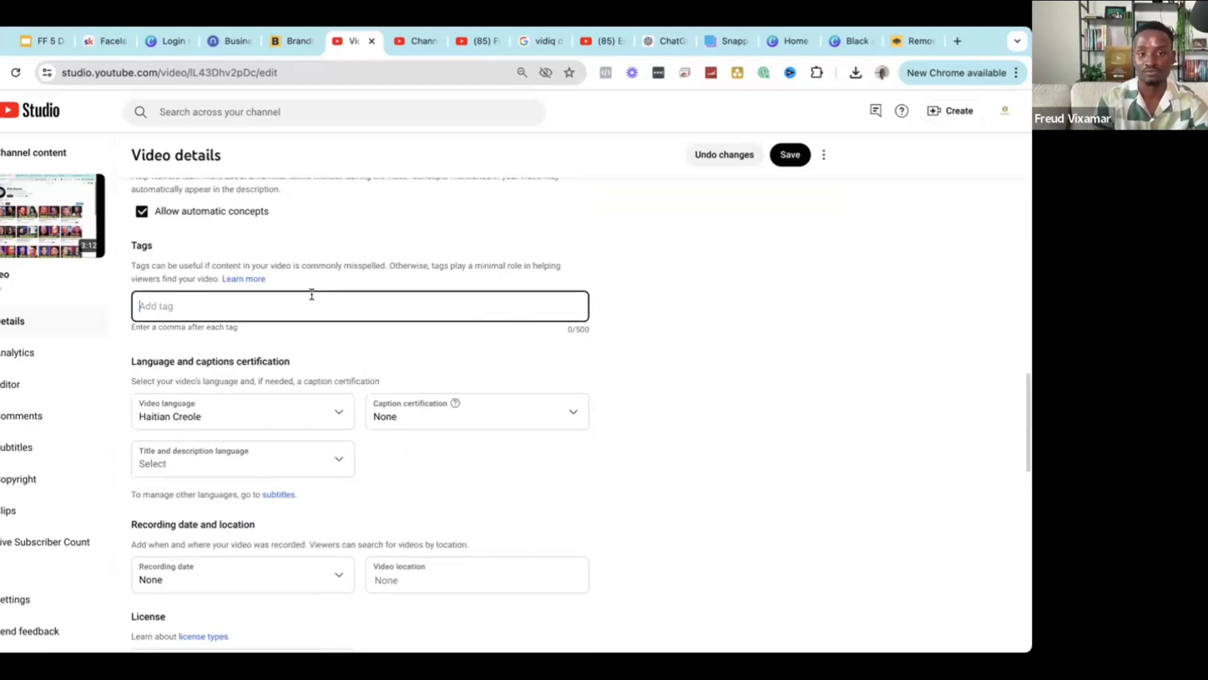
{"action": "scroll", "coordinate": [341, 336], "scroll_direction": "up", "scroll_amount": 2}
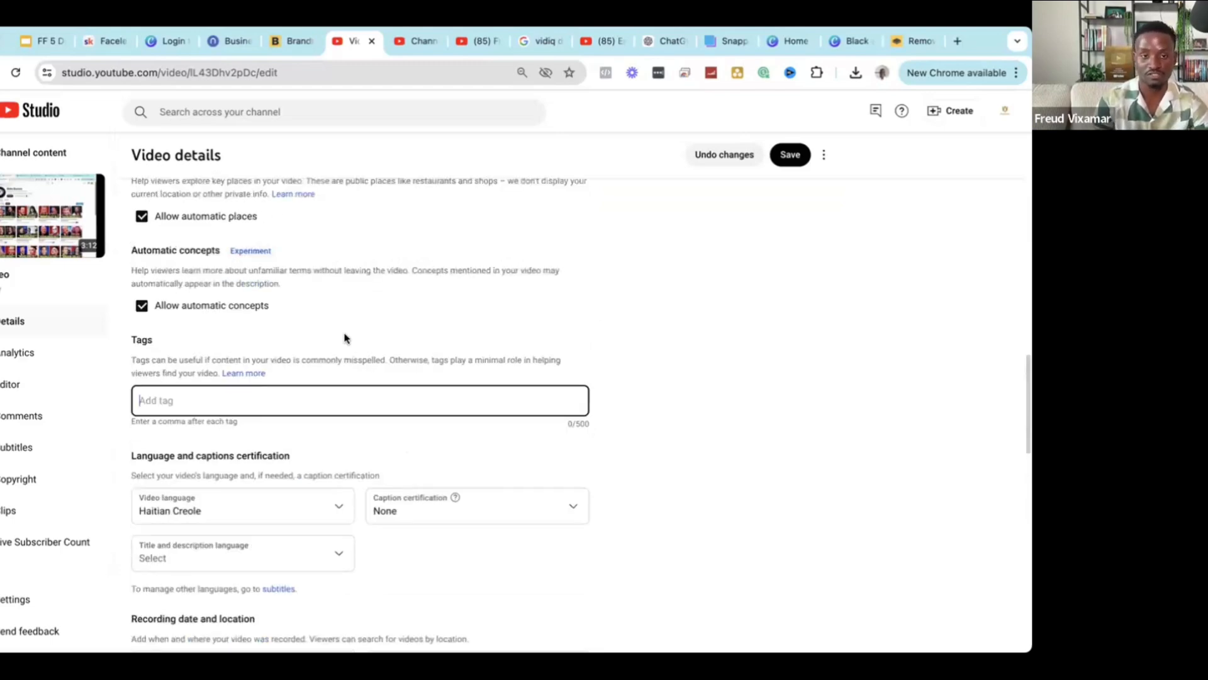
{"action": "scroll", "coordinate": [345, 338], "scroll_direction": "up", "scroll_amount": 2}
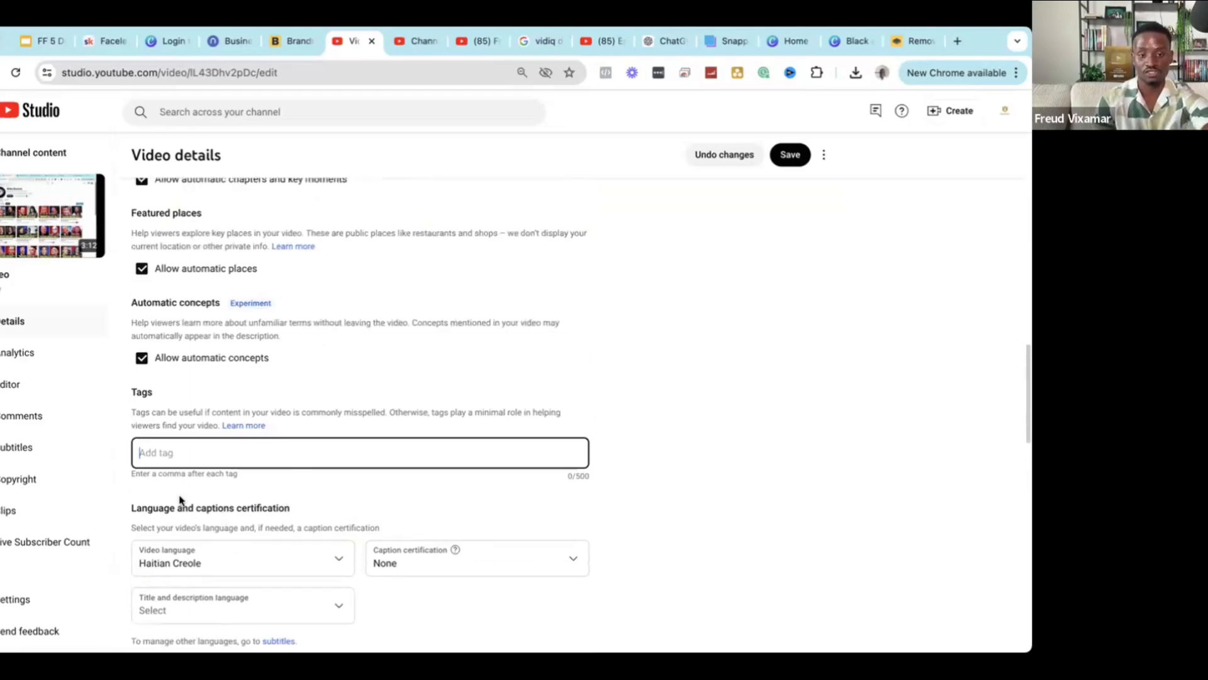
{"action": "left_click", "coordinate": [351, 504]}
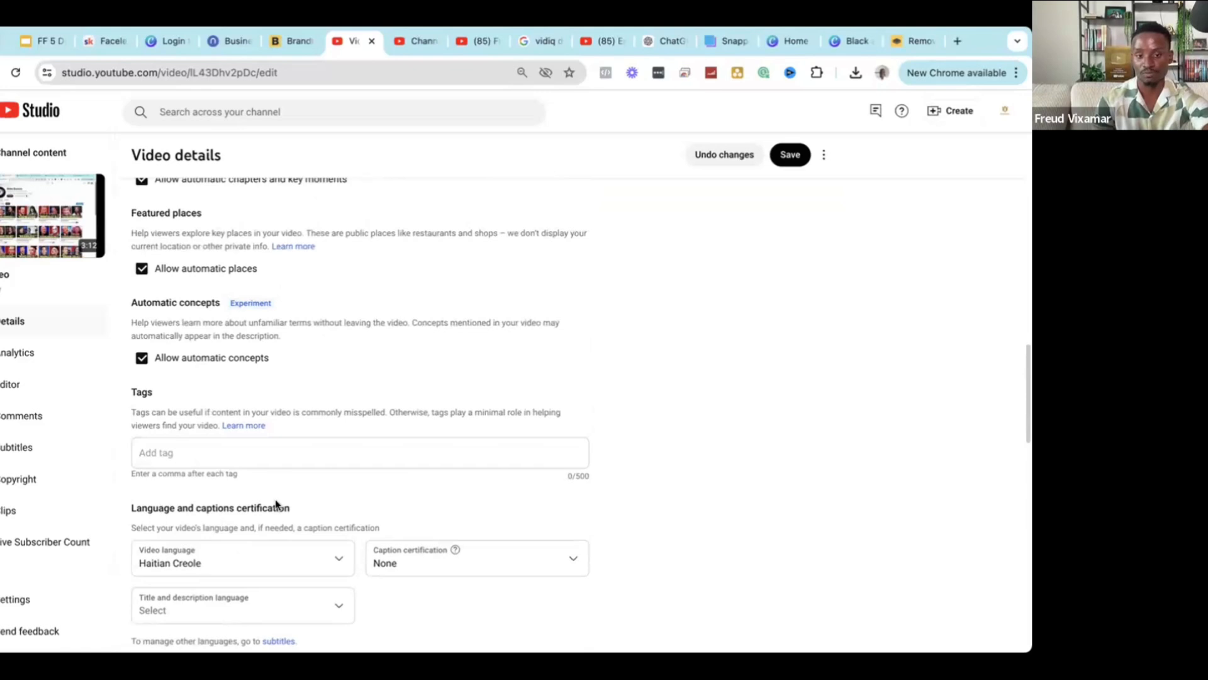
{"action": "left_click", "coordinate": [178, 446]}
{"action": "scroll", "coordinate": [196, 453], "scroll_direction": "down", "scroll_amount": 2}
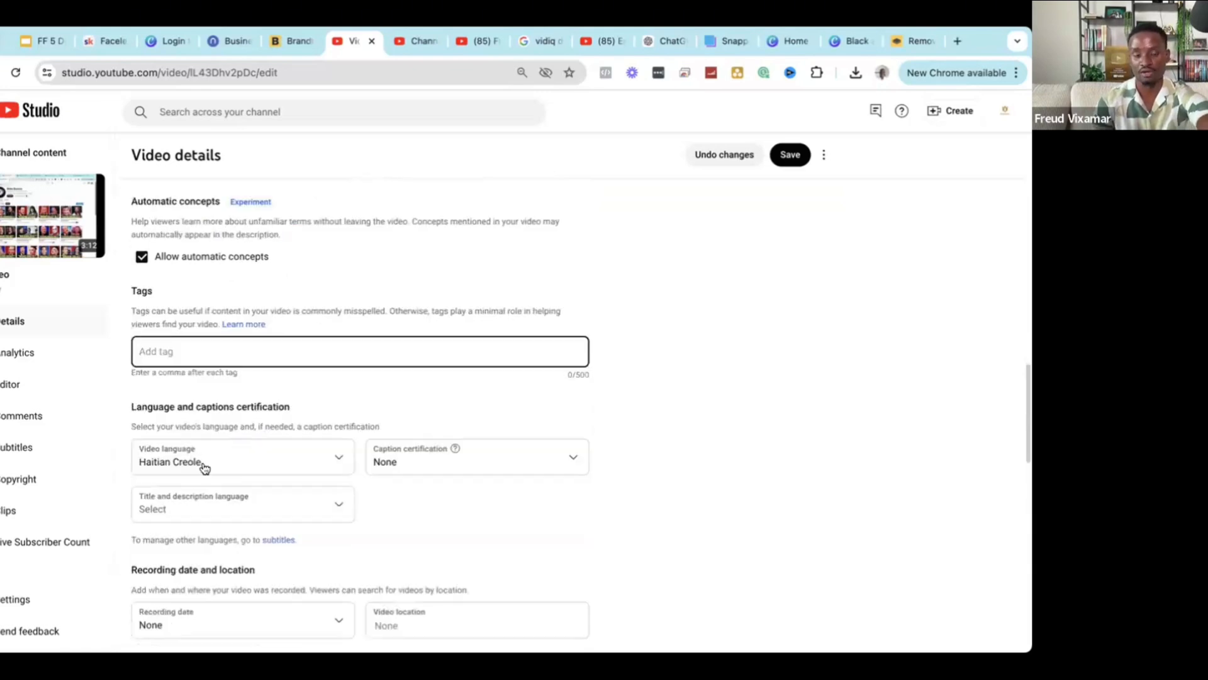
{"action": "scroll", "coordinate": [809, 428], "scroll_direction": "up", "scroll_amount": 15}
{"action": "scroll", "coordinate": [809, 428], "scroll_direction": "down", "scroll_amount": 3}
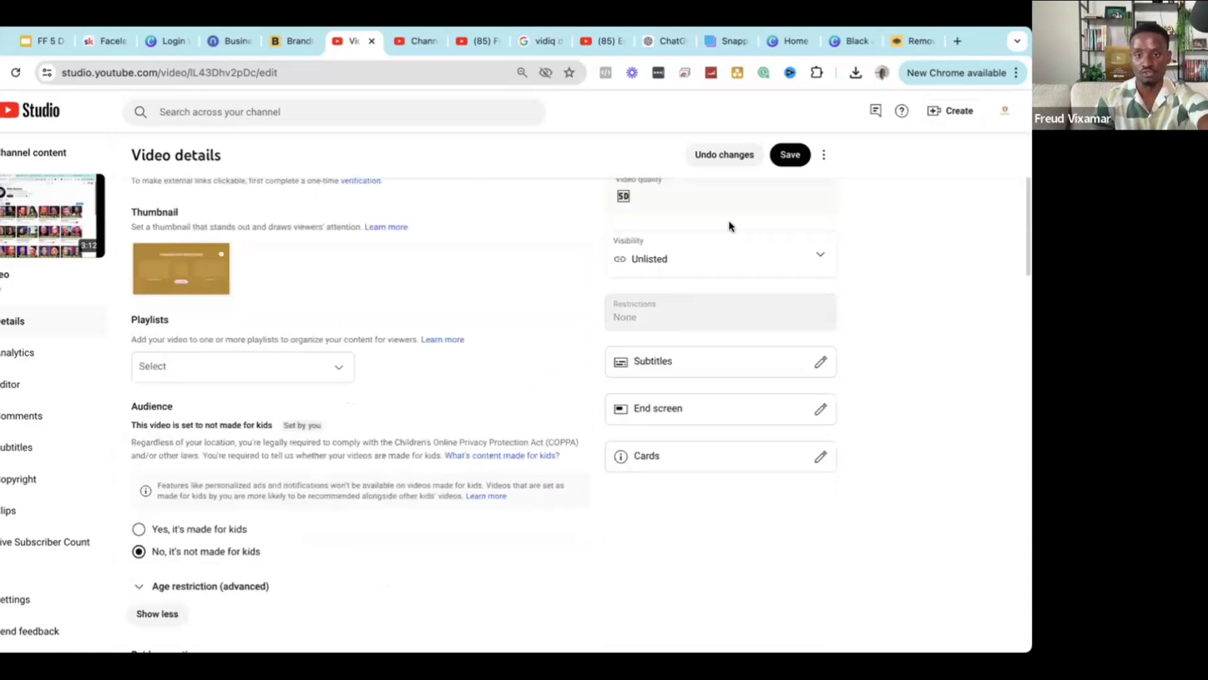
{"action": "scroll", "coordinate": [695, 442], "scroll_direction": "up", "scroll_amount": 3}
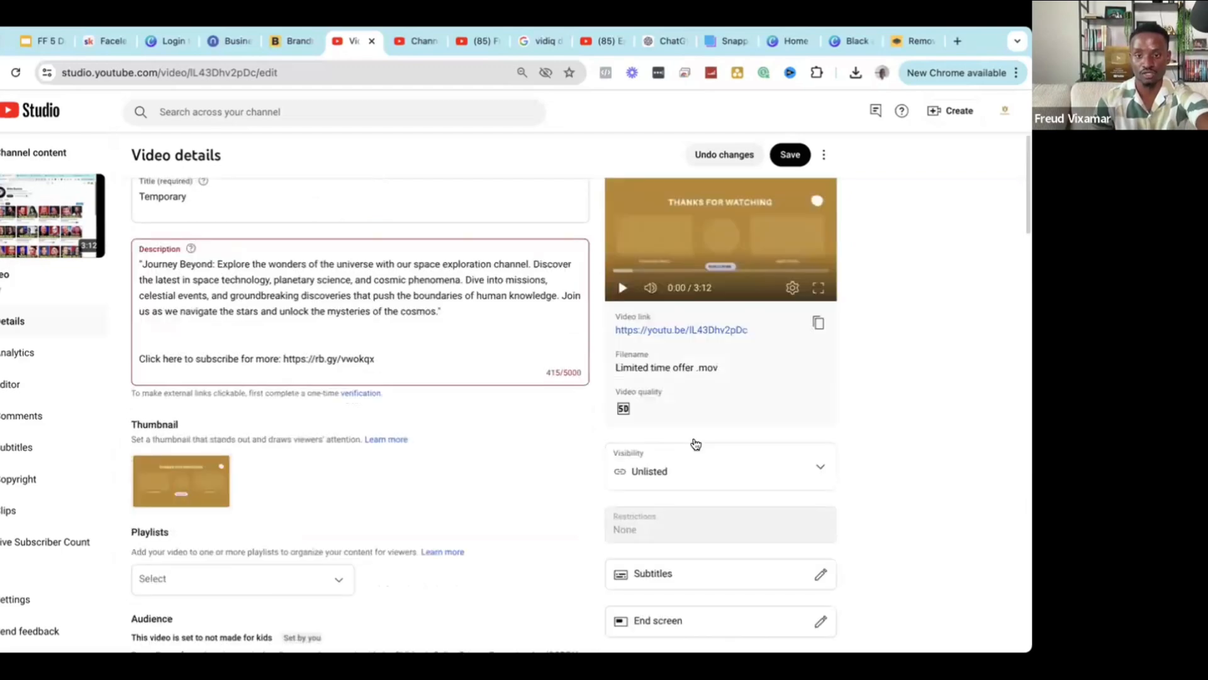
{"action": "left_click", "coordinate": [693, 483]}
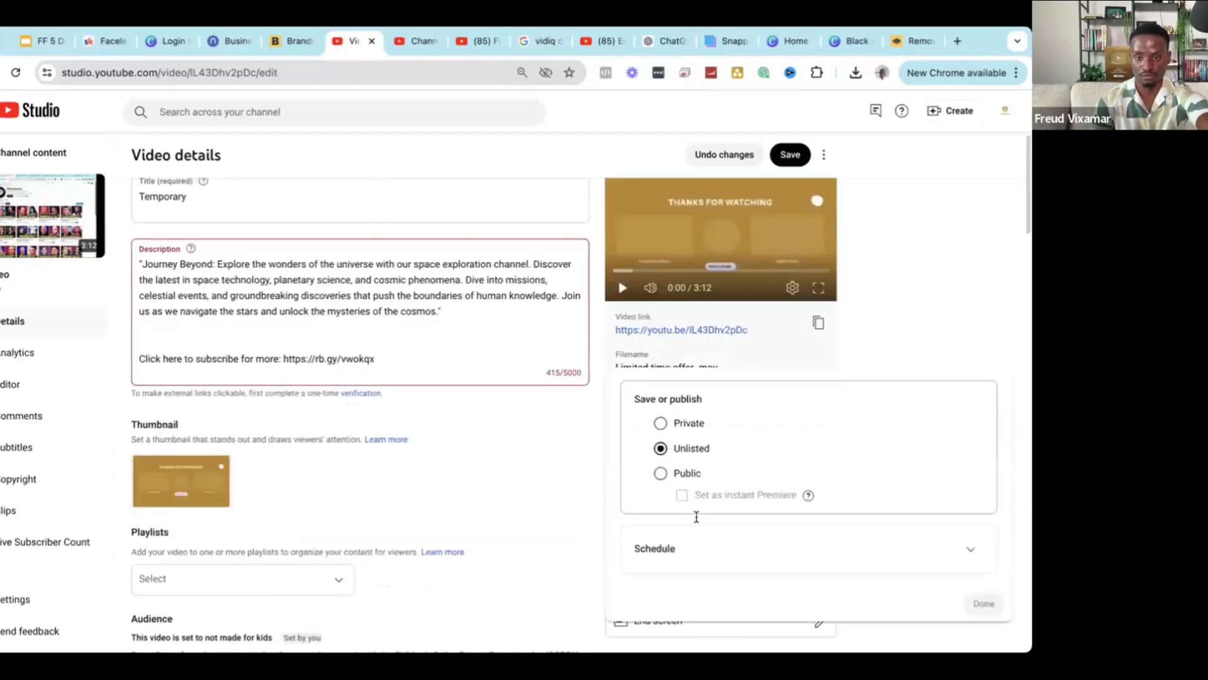
{"action": "left_click", "coordinate": [919, 532]}
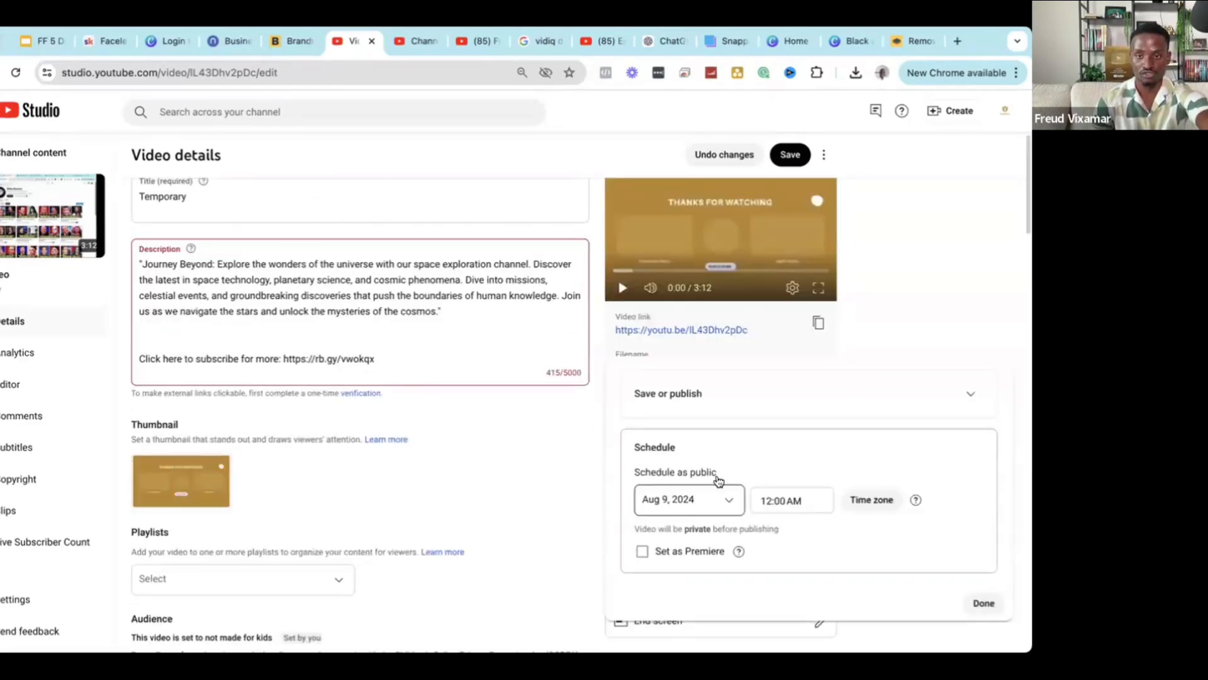
{"action": "left_click", "coordinate": [711, 498]}
{"action": "left_click", "coordinate": [771, 338]}
{"action": "left_click", "coordinate": [765, 500]}
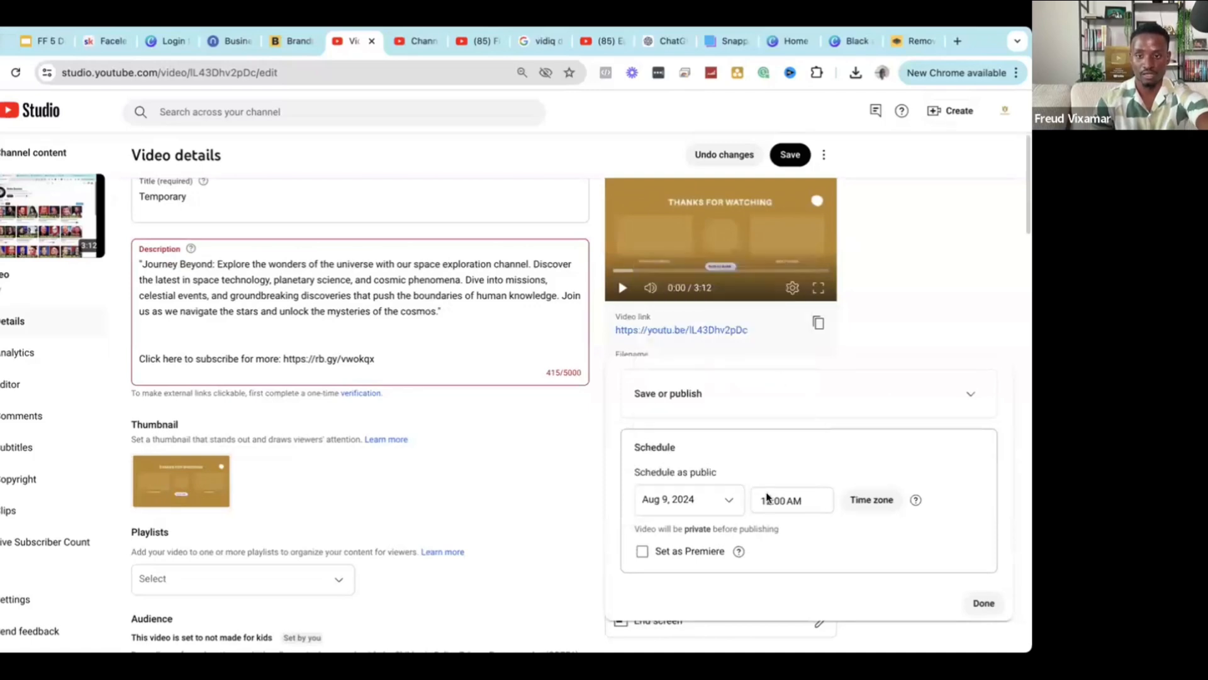
{"action": "scroll", "coordinate": [791, 402], "scroll_direction": "down", "scroll_amount": 5}
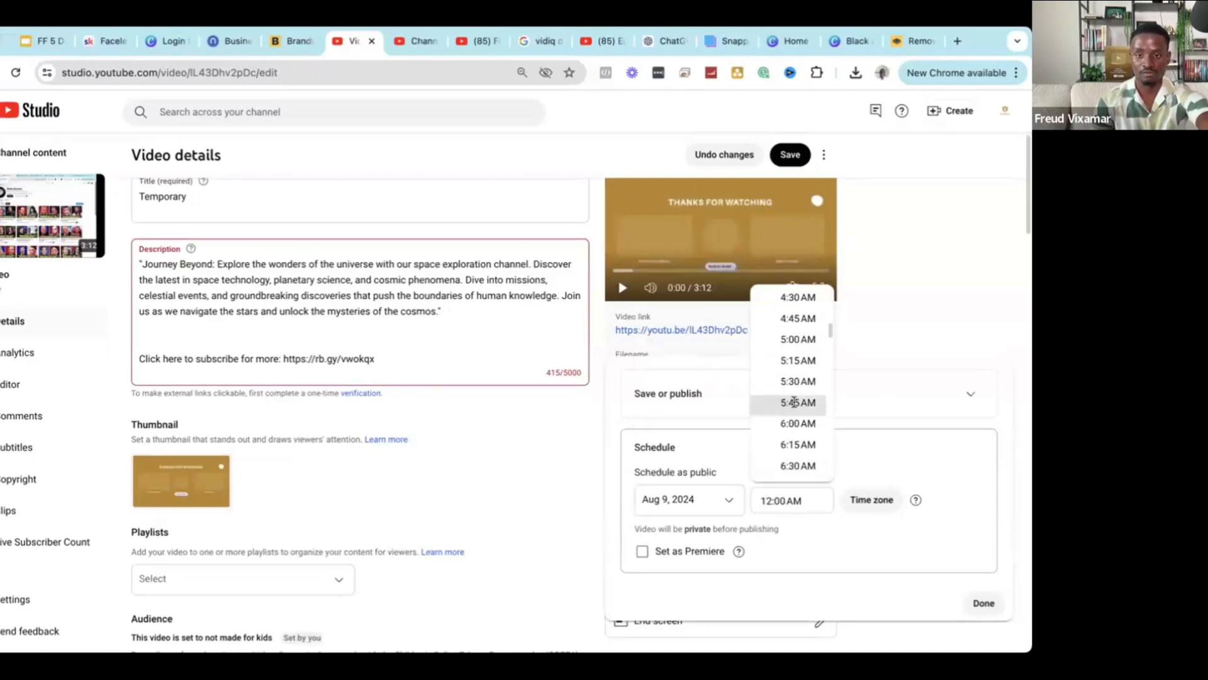
{"action": "left_click", "coordinate": [794, 403]}
{"action": "scroll", "coordinate": [793, 421], "scroll_direction": "down", "scroll_amount": 6}
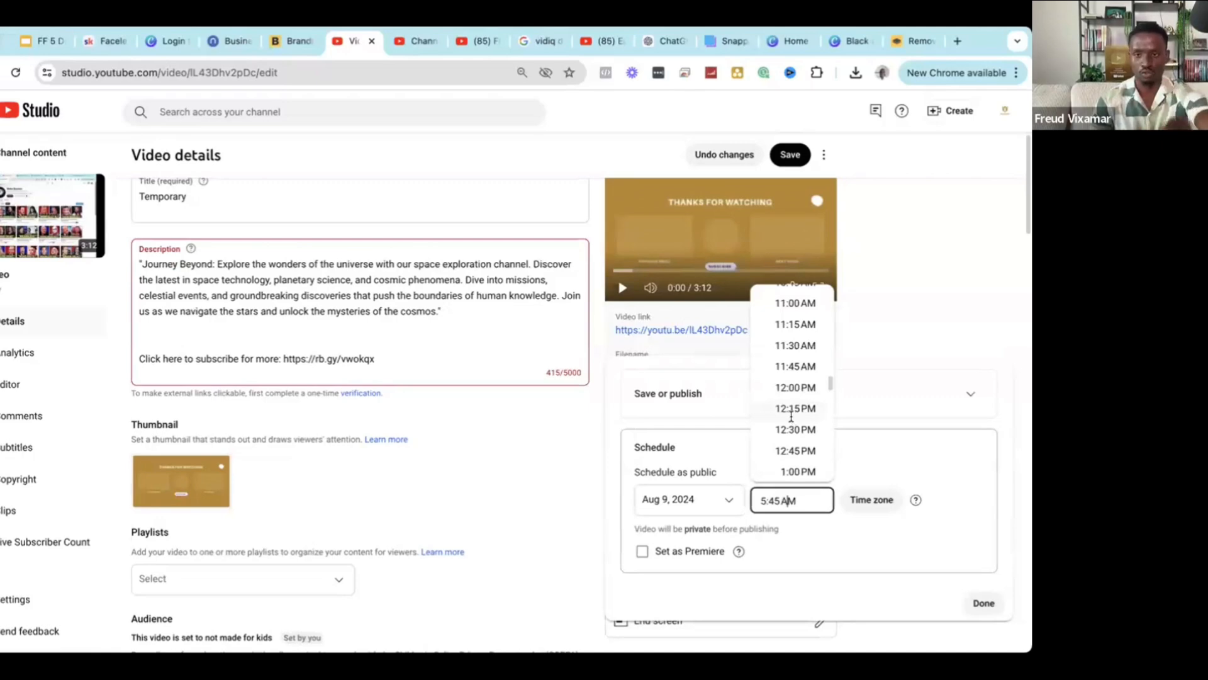
{"action": "scroll", "coordinate": [792, 417], "scroll_direction": "down", "scroll_amount": 1}
{"action": "scroll", "coordinate": [793, 428], "scroll_direction": "down", "scroll_amount": 5}
{"action": "left_click", "coordinate": [796, 445]}
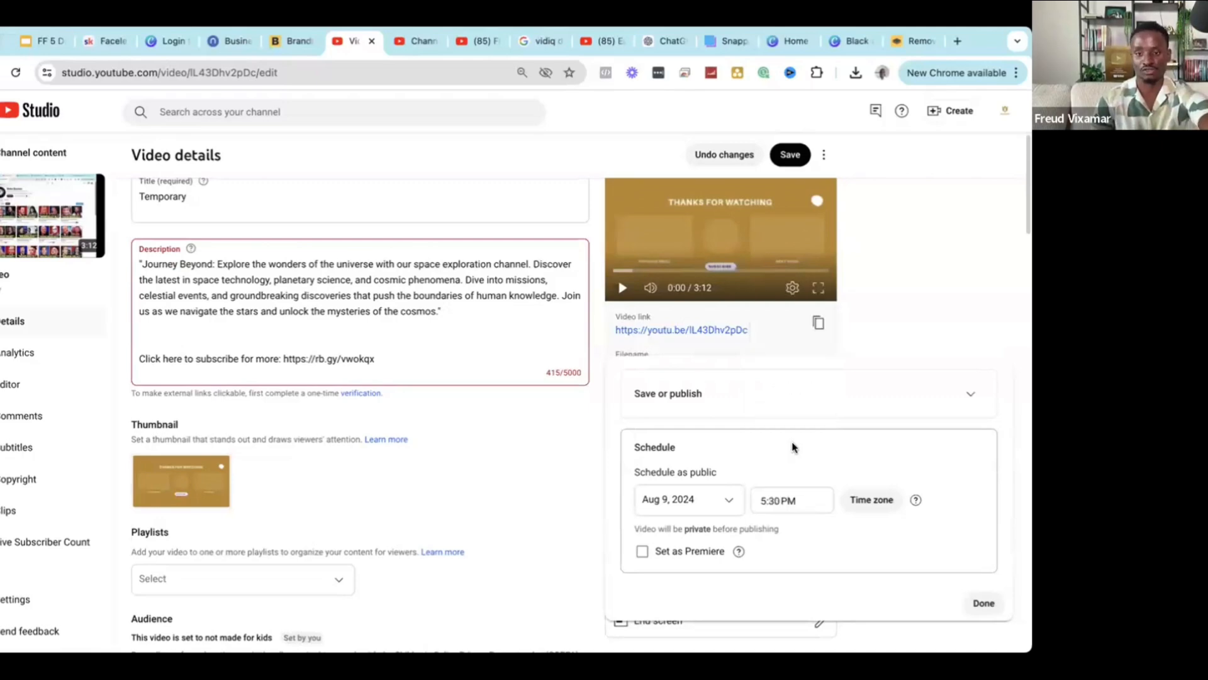
{"action": "left_click", "coordinate": [974, 603]}
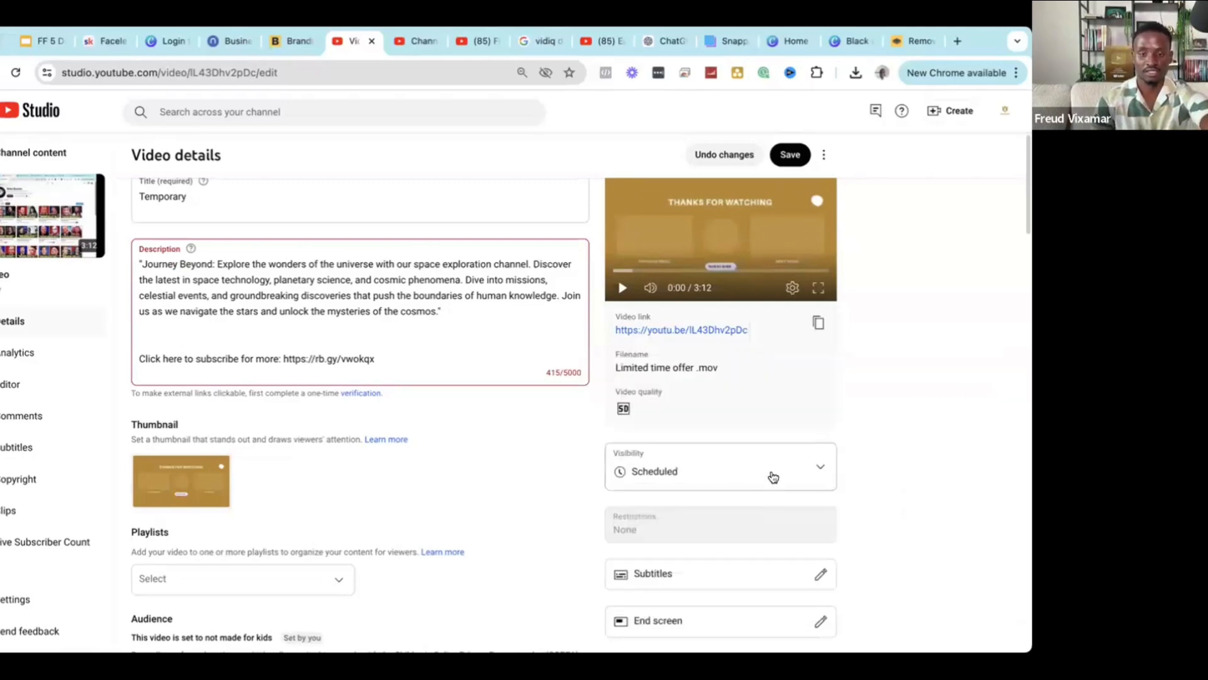
{"action": "left_click", "coordinate": [714, 463]}
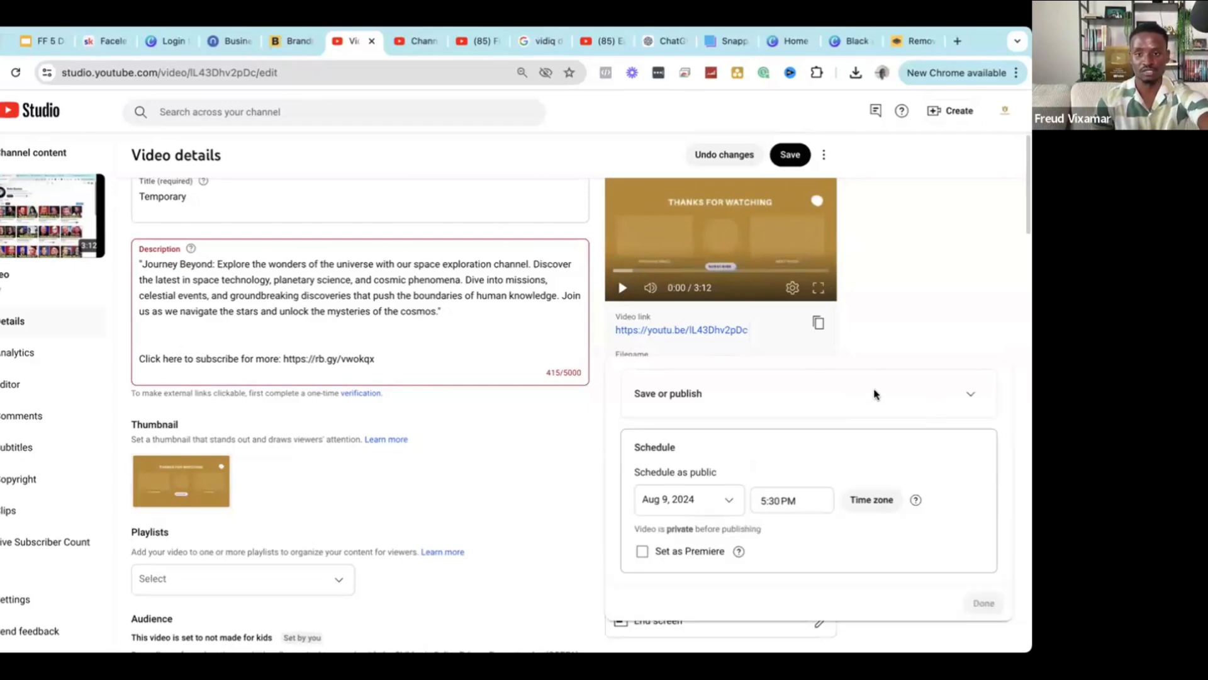
{"action": "left_click", "coordinate": [965, 396]}
{"action": "left_click", "coordinate": [688, 450]}
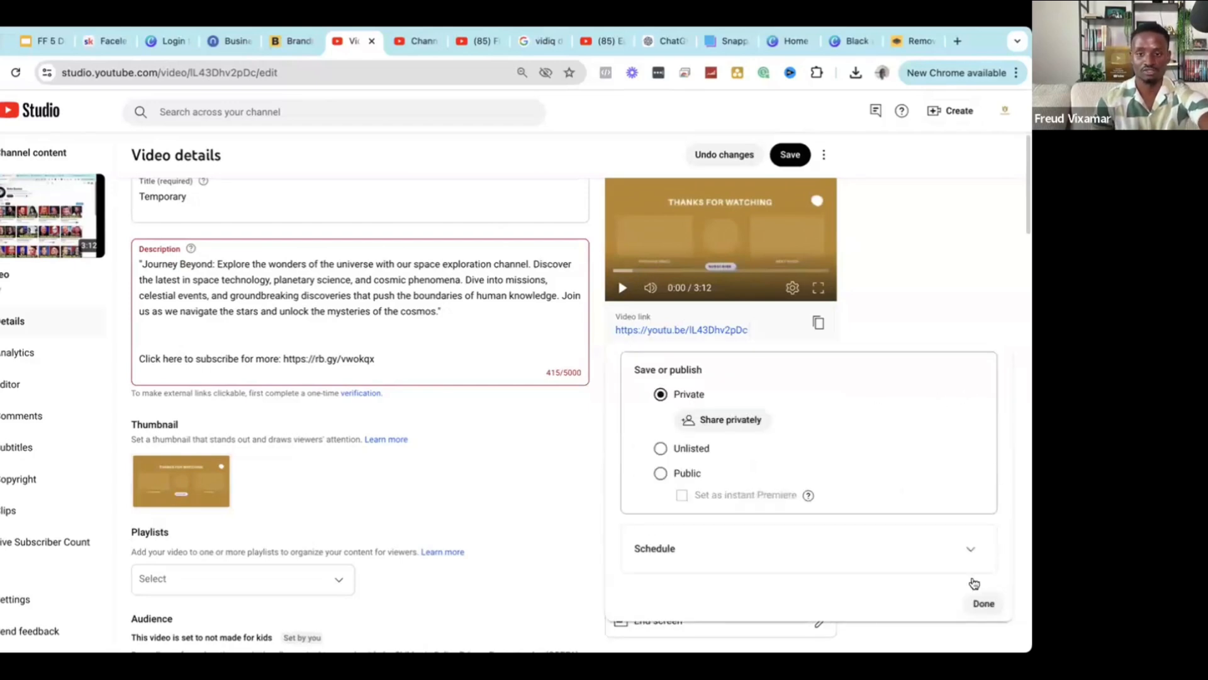